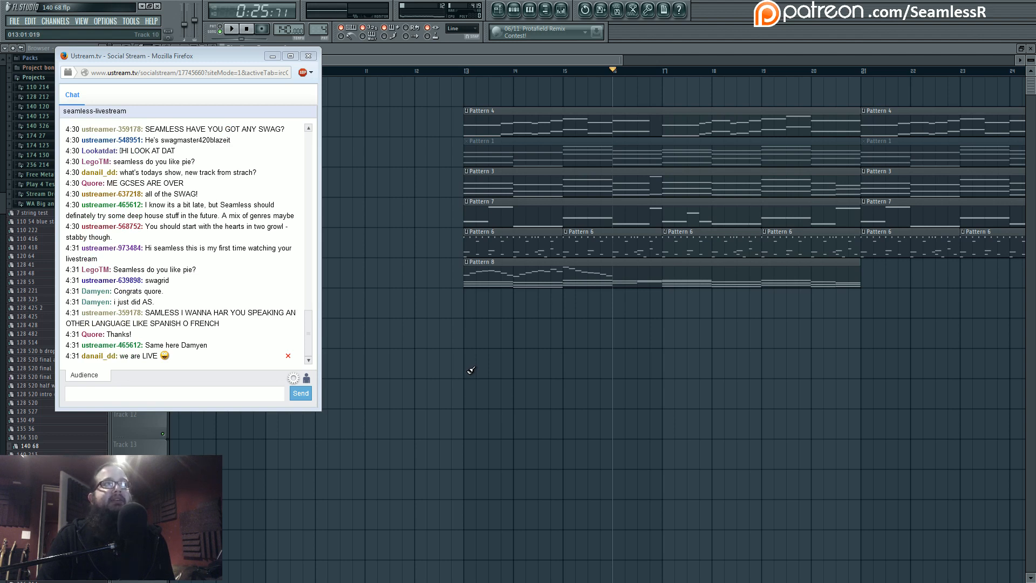
# Step: Set the song playback position to bar 13, where the stacked pattern clips begin in the playlist
pyautogui.click(459, 355)
pyautogui.scroll(-3, 456, 363)
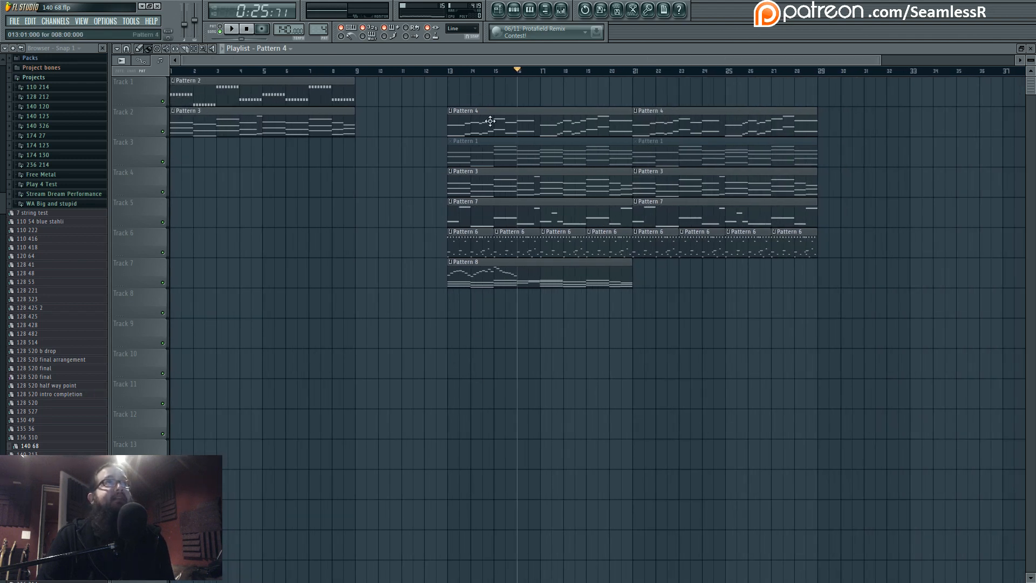
pyautogui.click(451, 72)
pyautogui.hscroll(3, 545, 333)
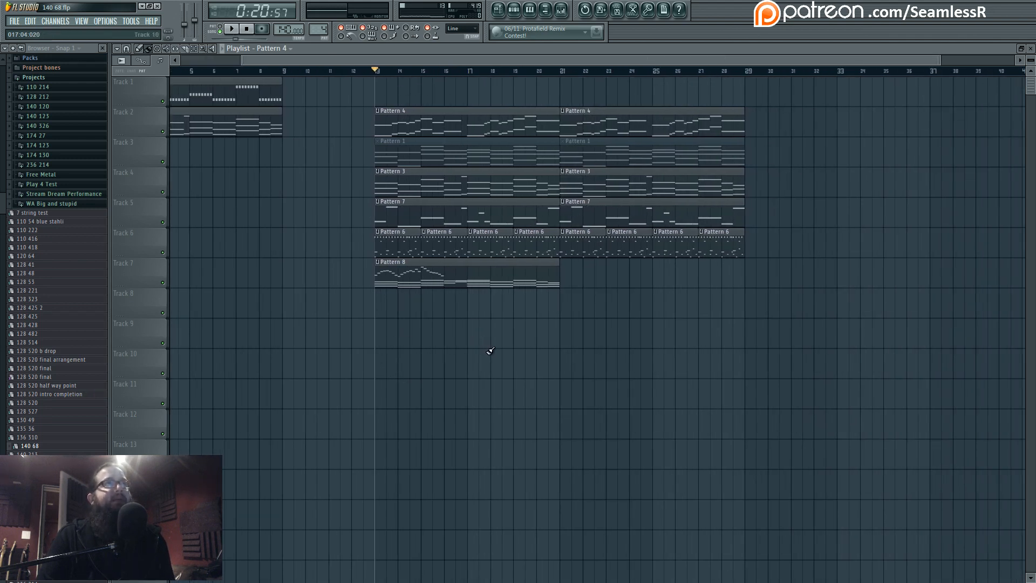
pyautogui.moveTo(385, 93); pyautogui.dragTo(524, 315)
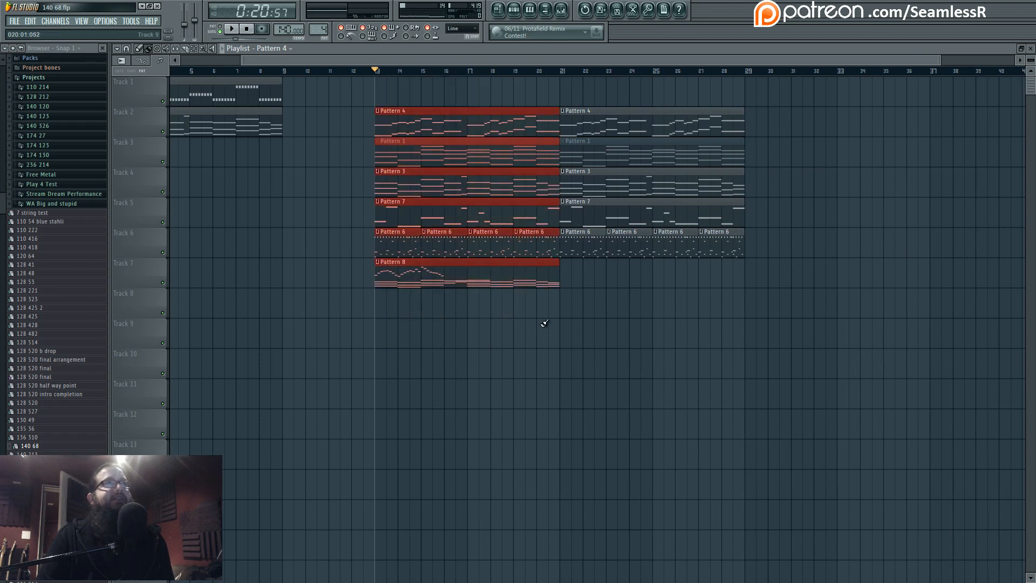
pyautogui.keyDown('ctrl'); pyautogui.click(577, 331); pyautogui.keyUp('ctrl')
pyautogui.click(34, 77)
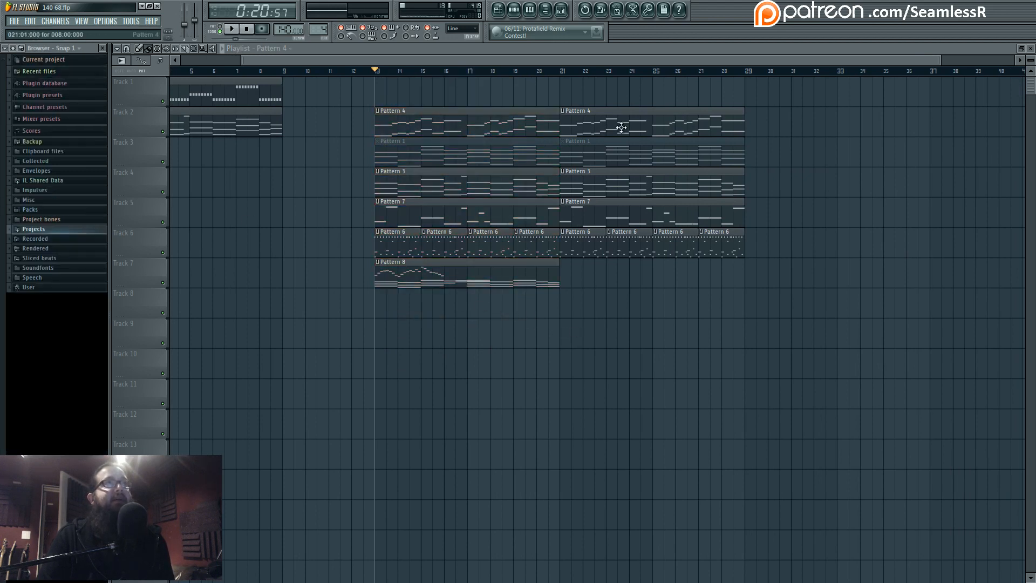
pyautogui.moveTo(620, 128); pyautogui.dragTo(863, 309)
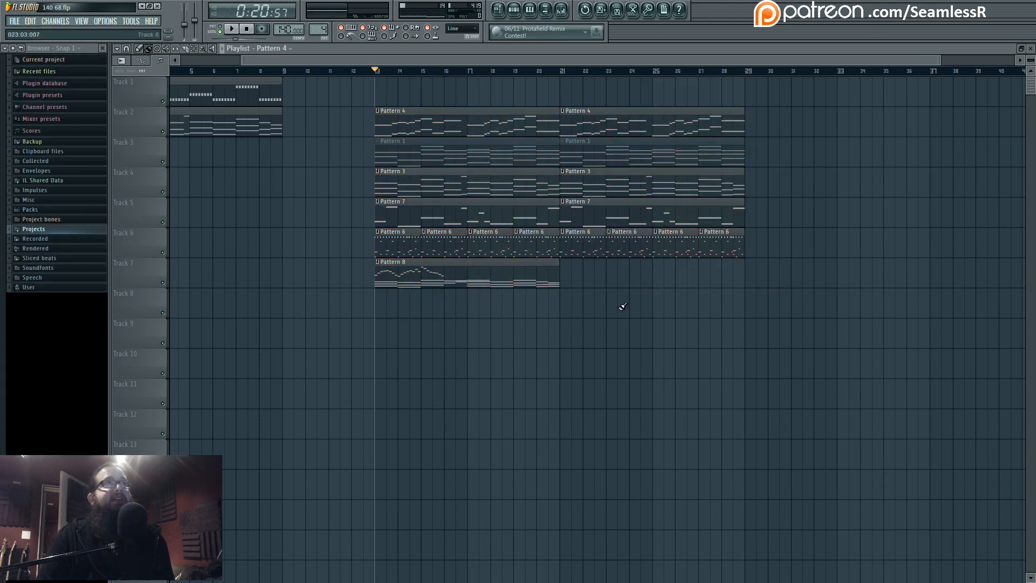
pyautogui.moveTo(585, 97); pyautogui.dragTo(806, 274)
pyautogui.keyDown('ctrl'); pyautogui.click(688, 301); pyautogui.keyUp('ctrl')
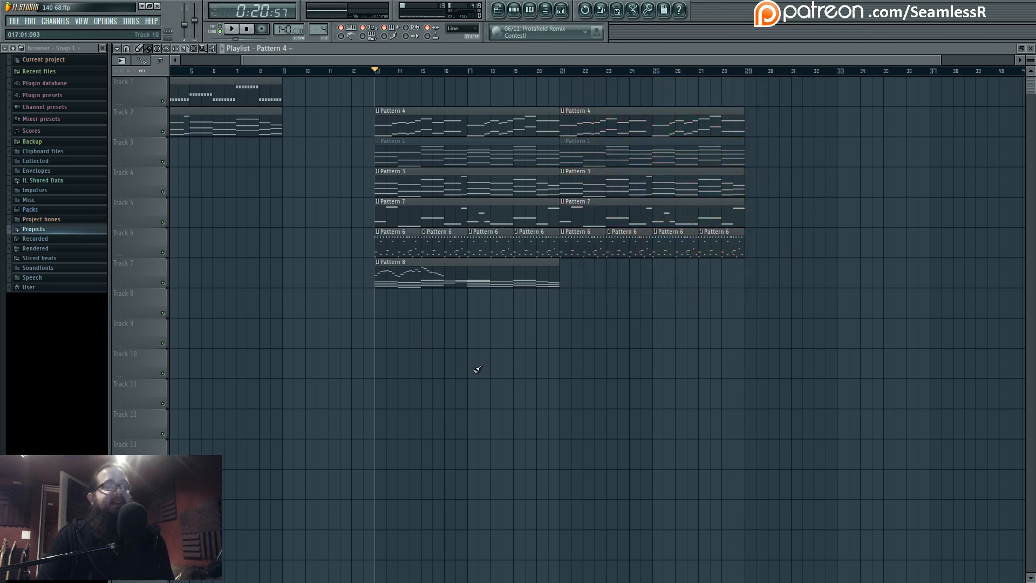
# Step: Check the mixer and play back the arrangement from bar 13 through its first eight-bar section
pyautogui.hscroll(-2, 482, 362)
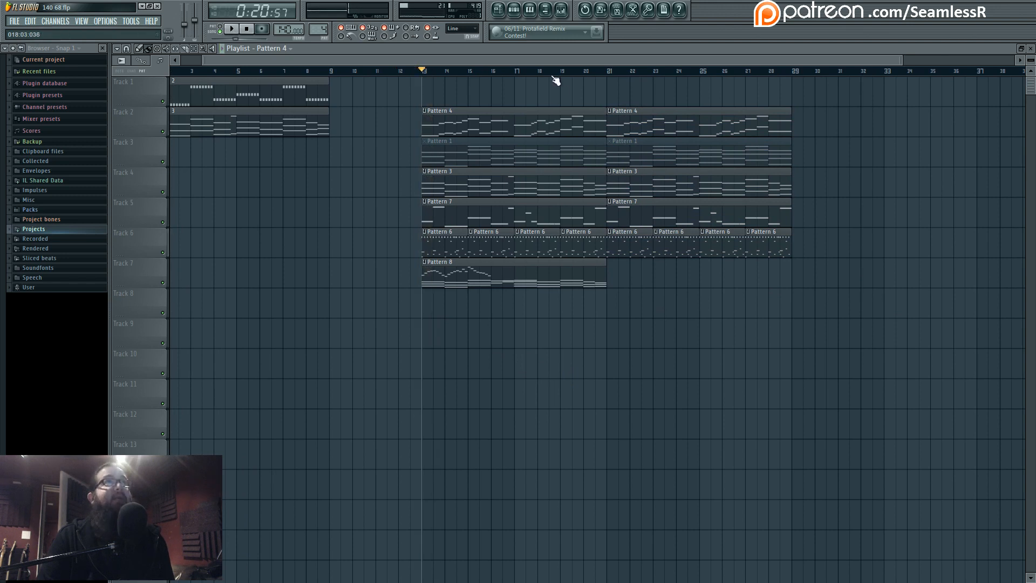
pyautogui.click(567, 8)
pyautogui.press('F9')
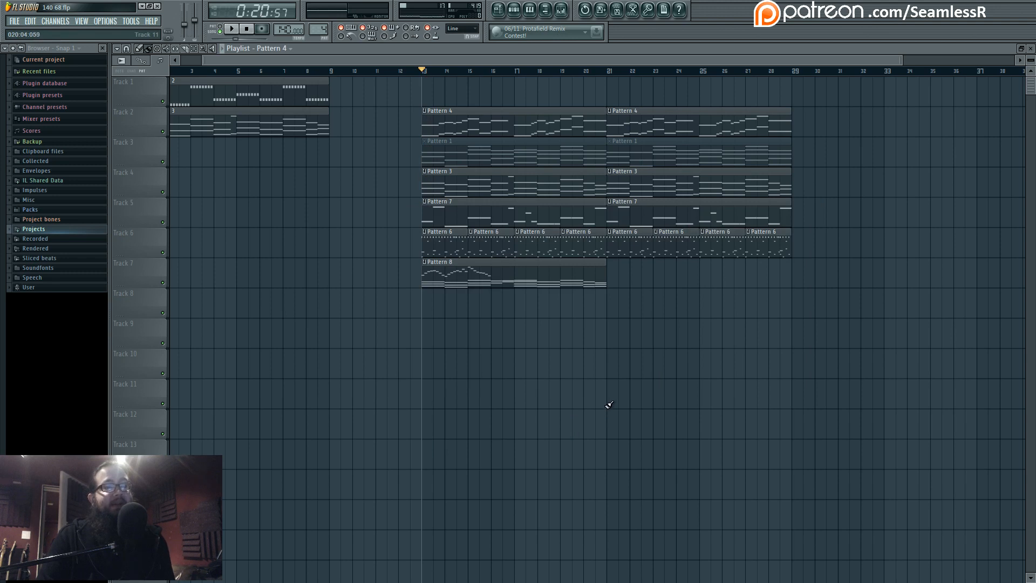
pyautogui.press('space')
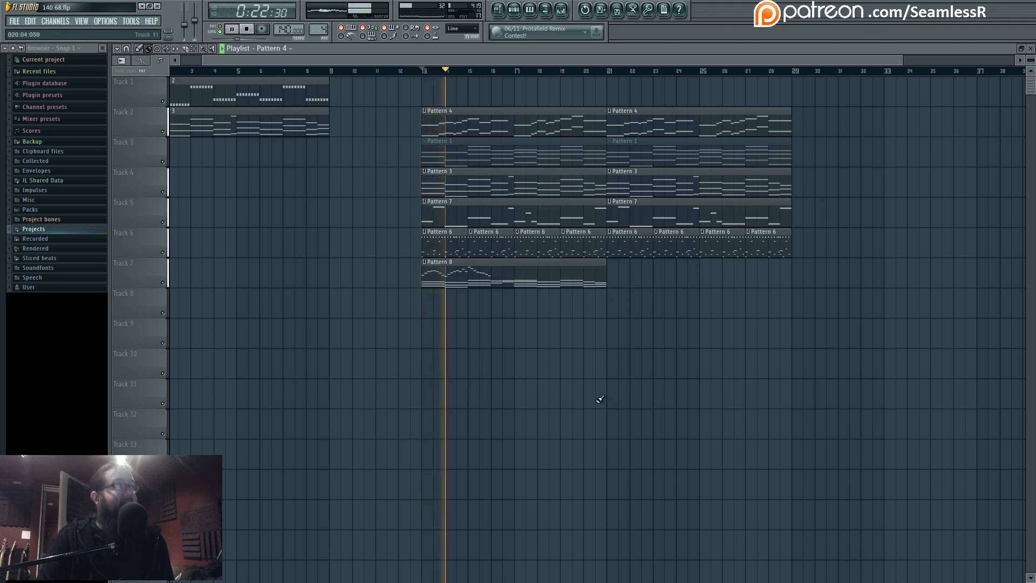
pyautogui.press('space')
pyautogui.click(562, 9)
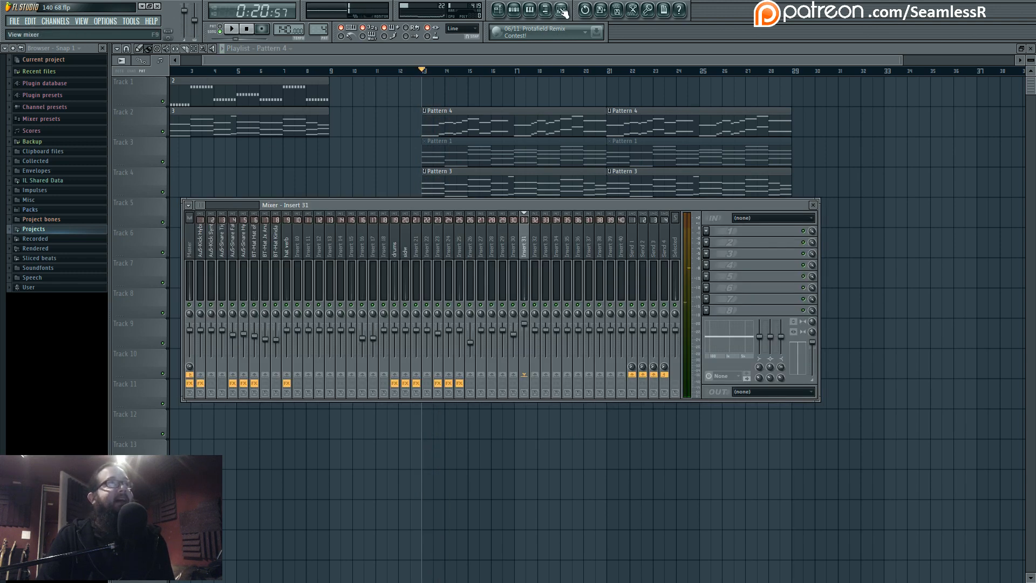
pyautogui.press('F9')
pyautogui.press('space')
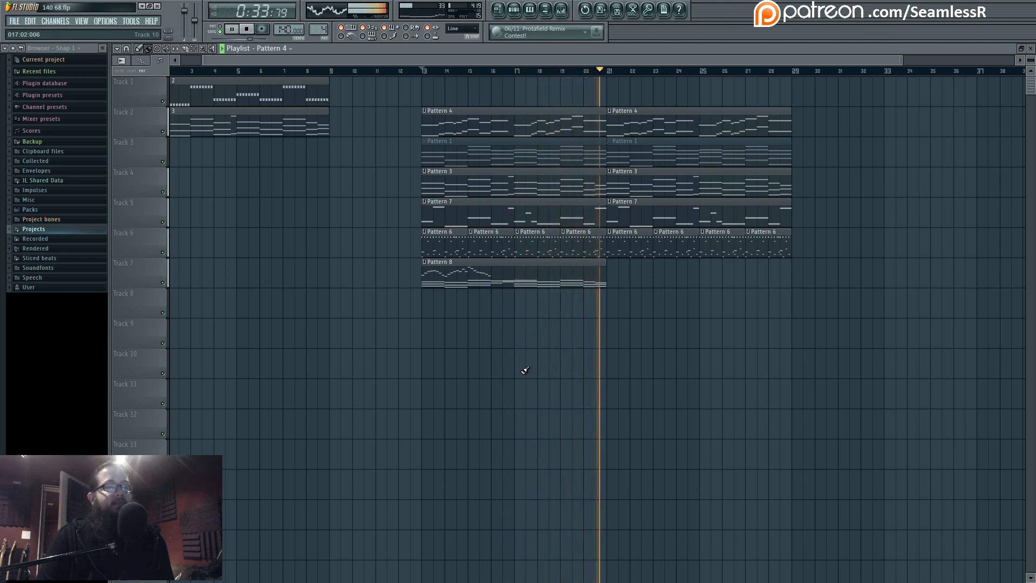
pyautogui.press('space')
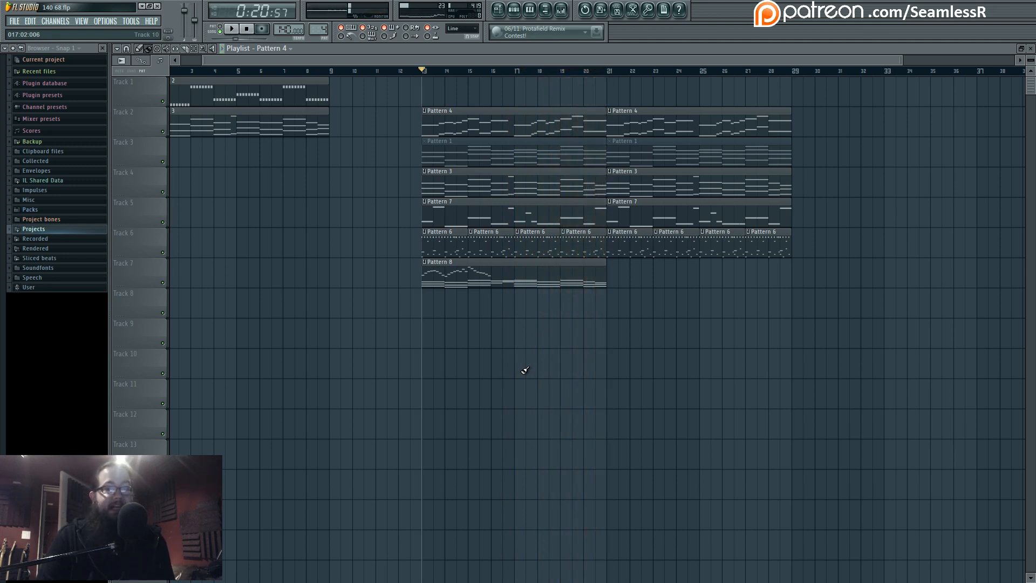
# Step: Inspect the Keystation 49es and Project MIDI input devices in the MIDI settings
pyautogui.click(115, 22)
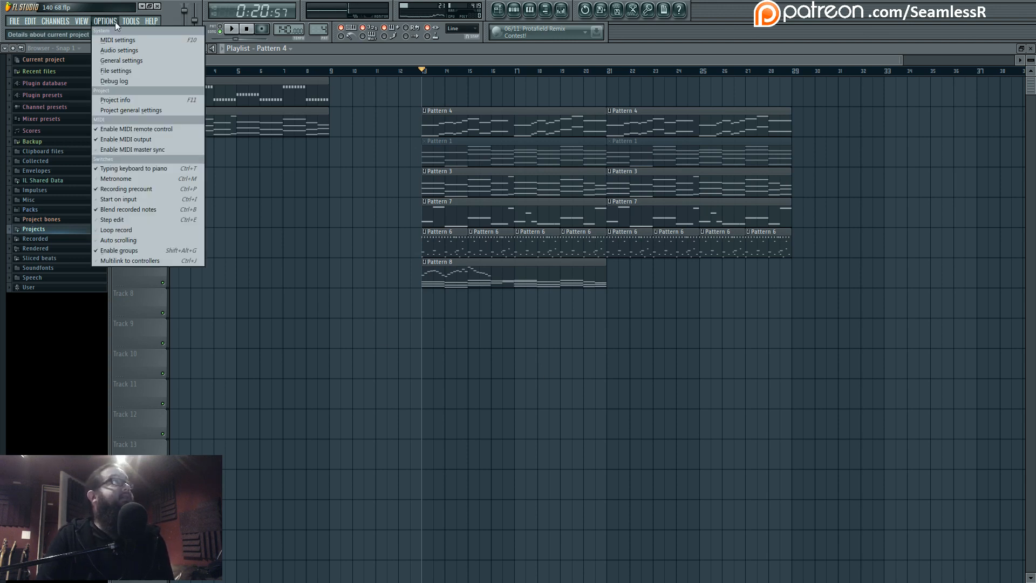
pyautogui.click(119, 50)
pyautogui.click(333, 159)
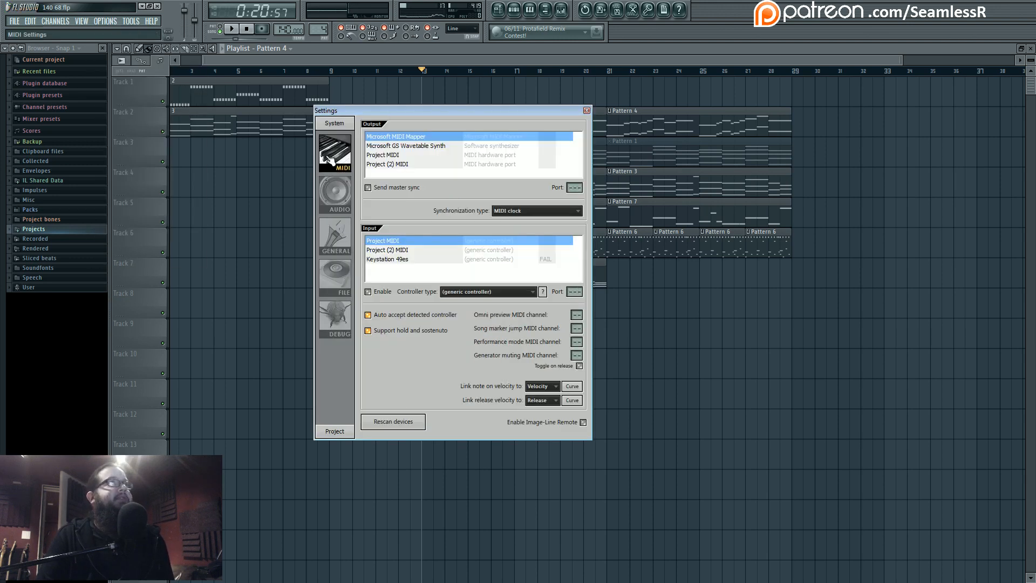
pyautogui.click(403, 259)
pyautogui.click(402, 241)
pyautogui.click(587, 110)
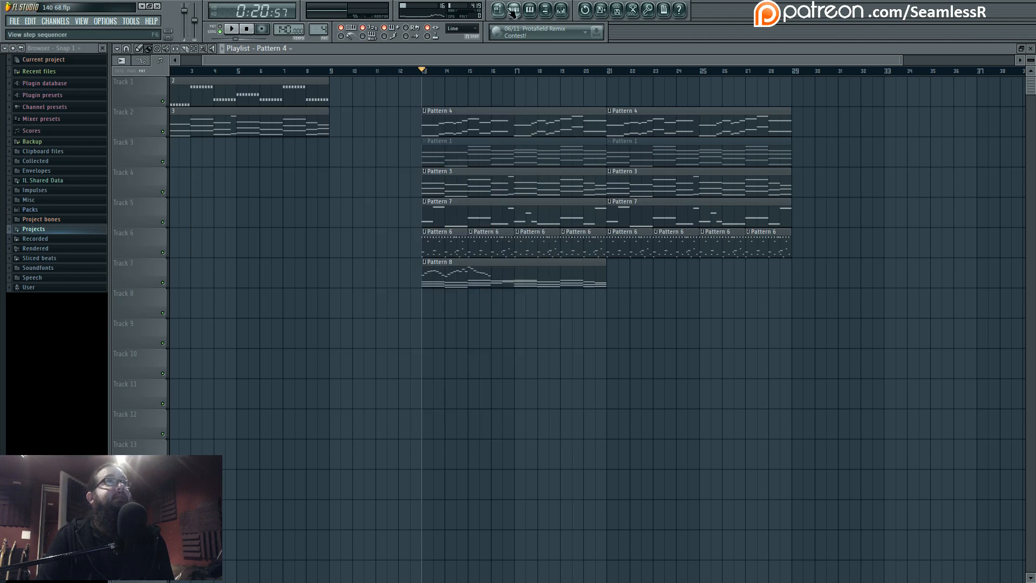
# Step: Look at the Play channel's piano plugin and the channel settings of MIDI out #2
pyautogui.click(513, 10)
pyautogui.click(328, 363)
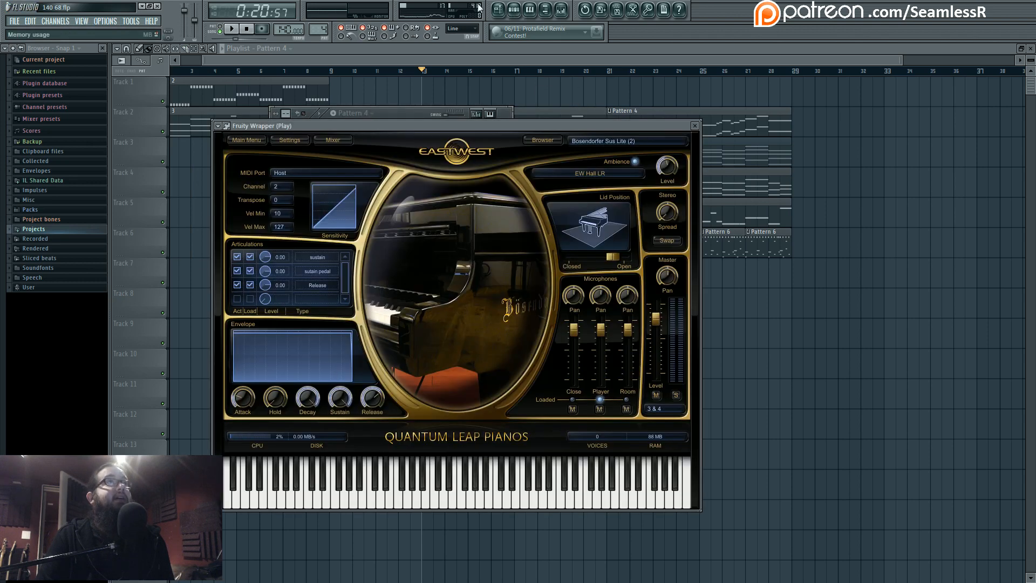
pyautogui.click(514, 10)
pyautogui.click(323, 395)
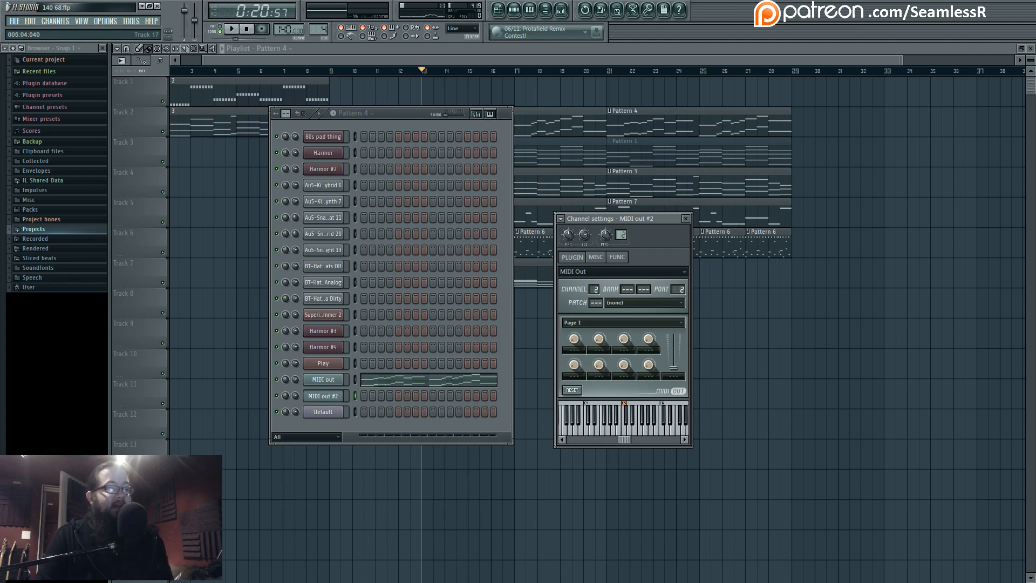
# Step: Enable the Keystation 49es as an input device in the MIDI settings
pyautogui.click(106, 21)
pyautogui.click(112, 40)
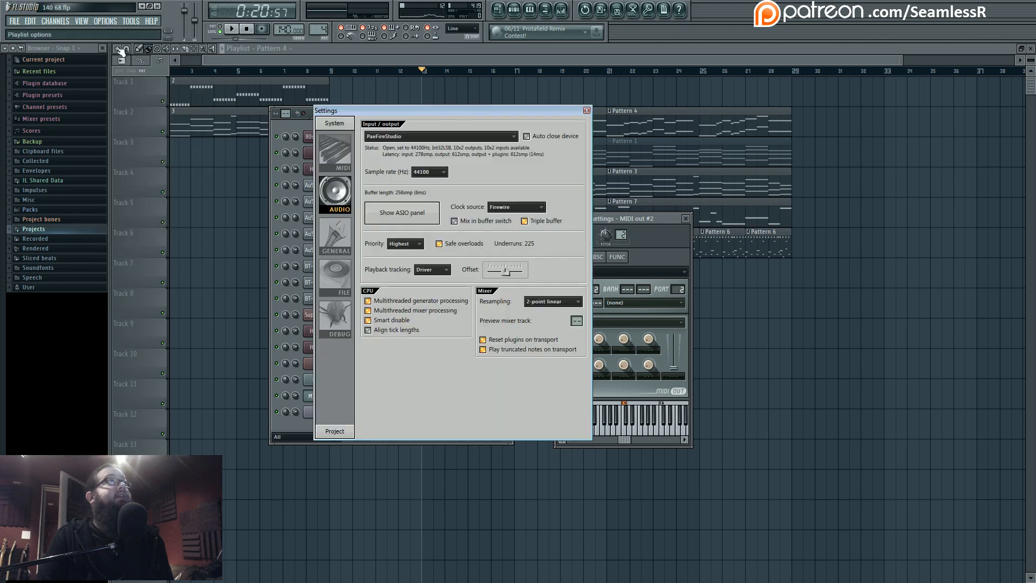
pyautogui.click(339, 156)
pyautogui.click(397, 259)
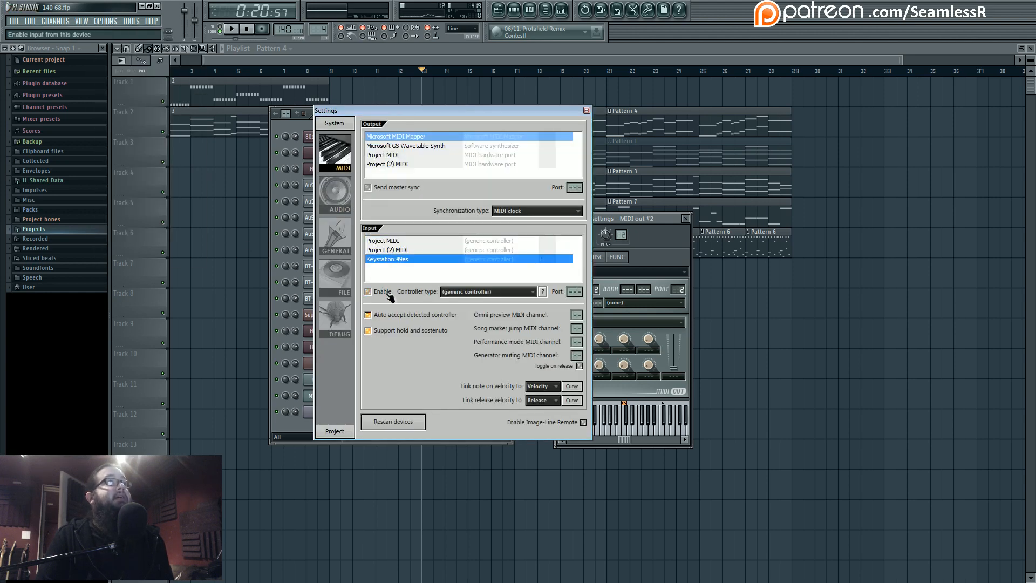
pyautogui.click(384, 292)
pyautogui.click(586, 111)
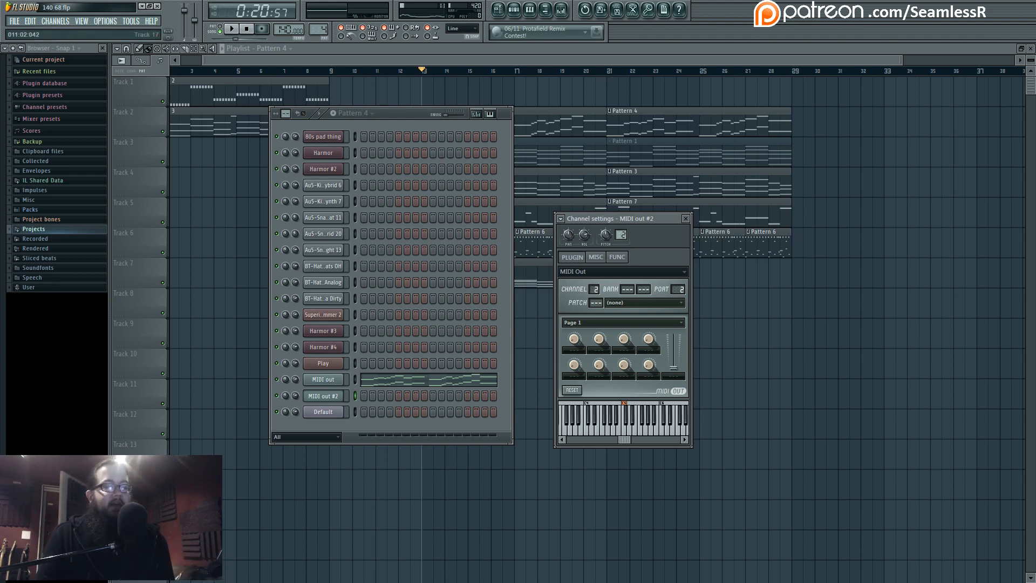
# Step: Minimize the livestream chat and open the MIDI out #2 notes of the Pattern 8 clip in the piano roll
pyautogui.hotkey('alt', 'Tab')
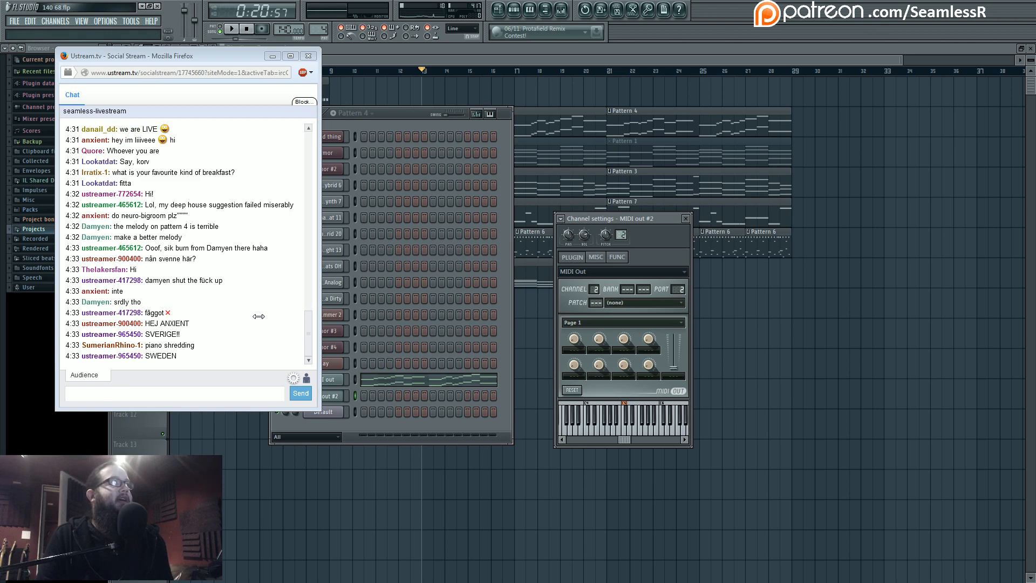
pyautogui.click(273, 56)
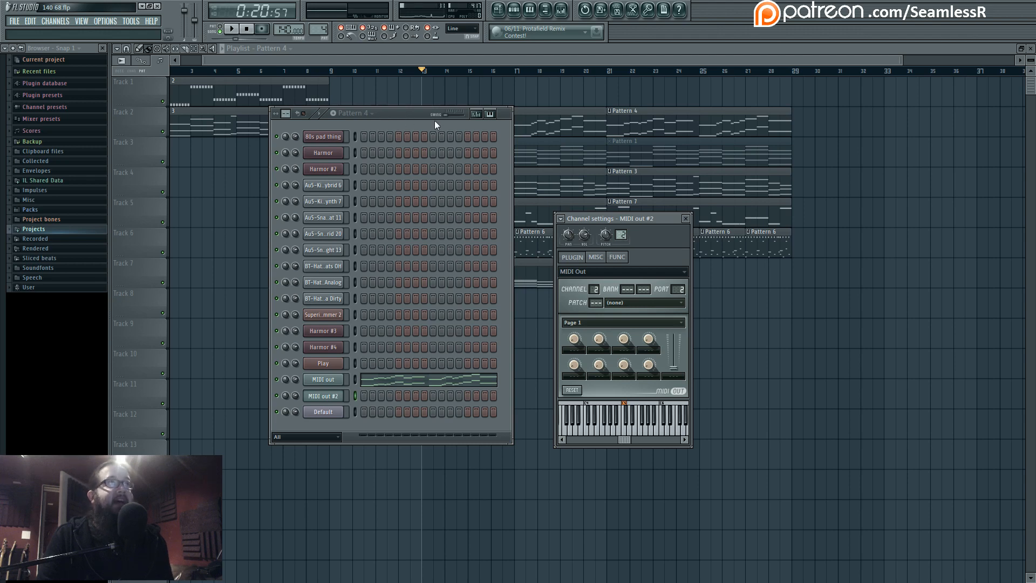
pyautogui.moveTo(415, 115); pyautogui.dragTo(309, 166)
pyautogui.moveTo(300, 200); pyautogui.dragTo(301, 174)
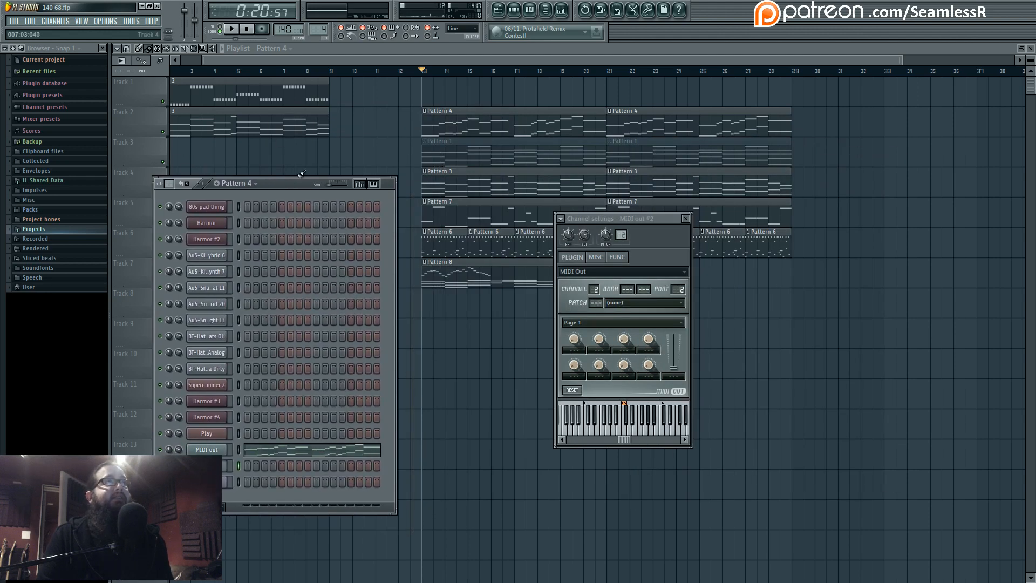
pyautogui.rightClick(382, 135)
pyautogui.doubleClick(439, 282)
pyautogui.scroll(-4, 440, 279)
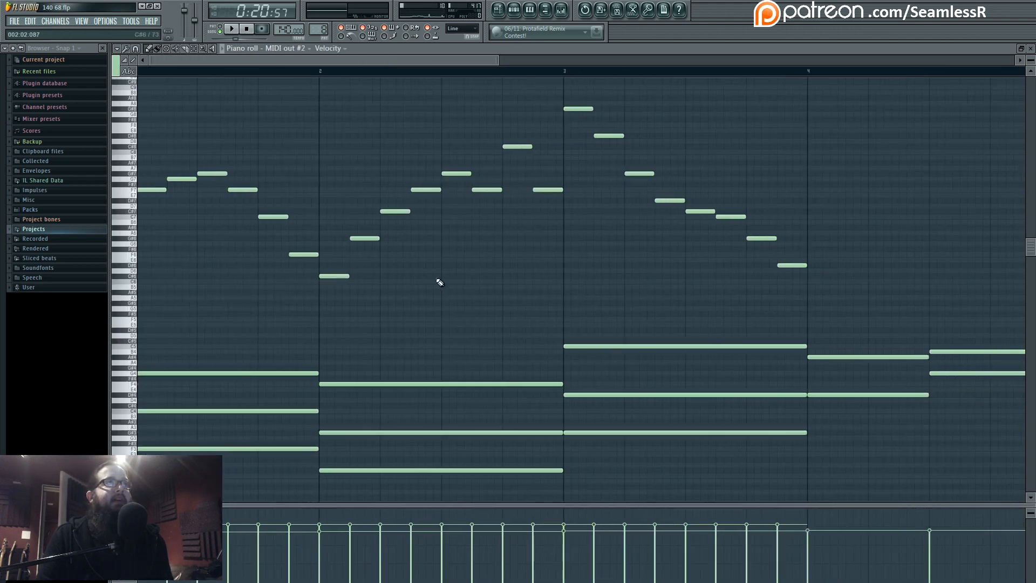
# Step: Switch playback to pattern mode and briefly play the MIDI out #2 notes
pyautogui.click(221, 26)
pyautogui.press('space')
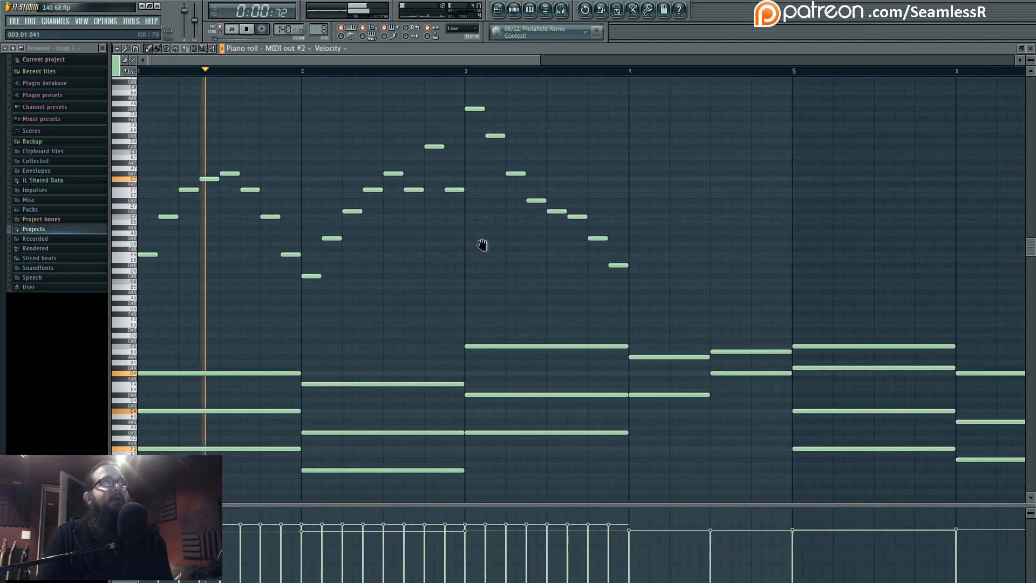
pyautogui.press('space')
# Step: Examine the melody run and the sustained chords across the pattern, and play it from the start into bar 4
pyautogui.moveTo(491, 270); pyautogui.dragTo(469, 222)
pyautogui.scroll(-3, 659, 216)
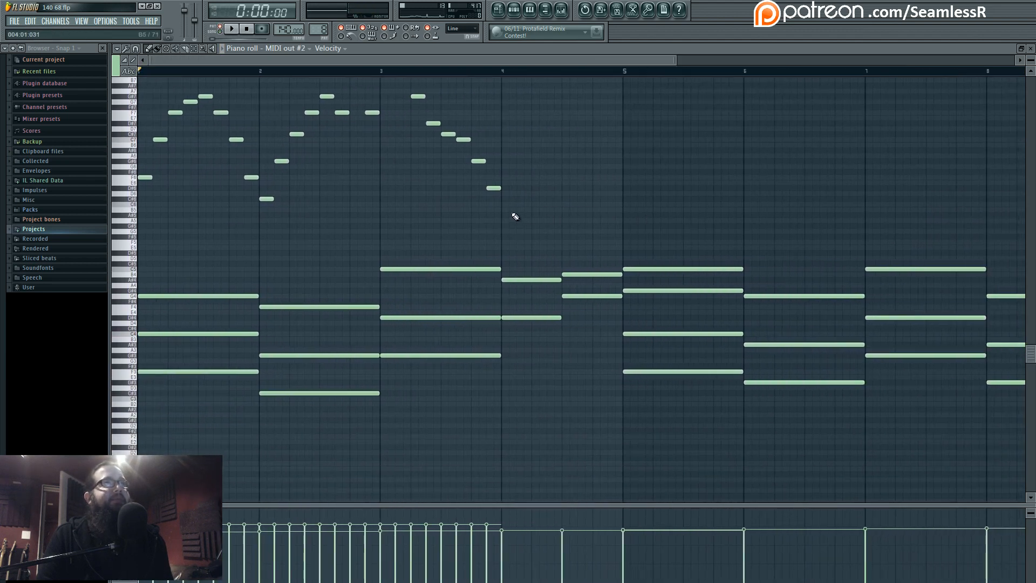
pyautogui.scroll(1, 518, 259)
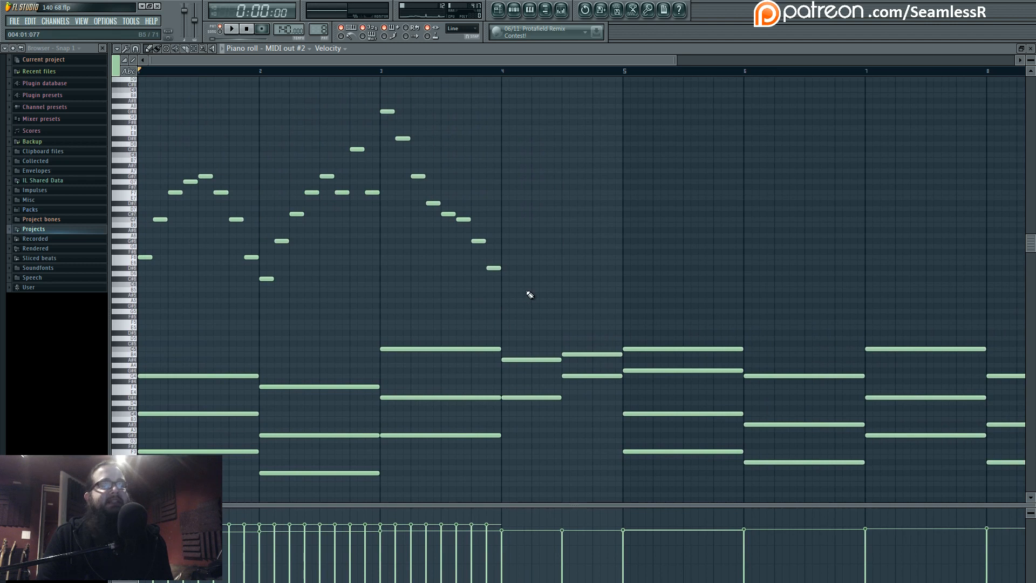
pyautogui.scroll(-1, 561, 324)
pyautogui.scroll(-4, 572, 307)
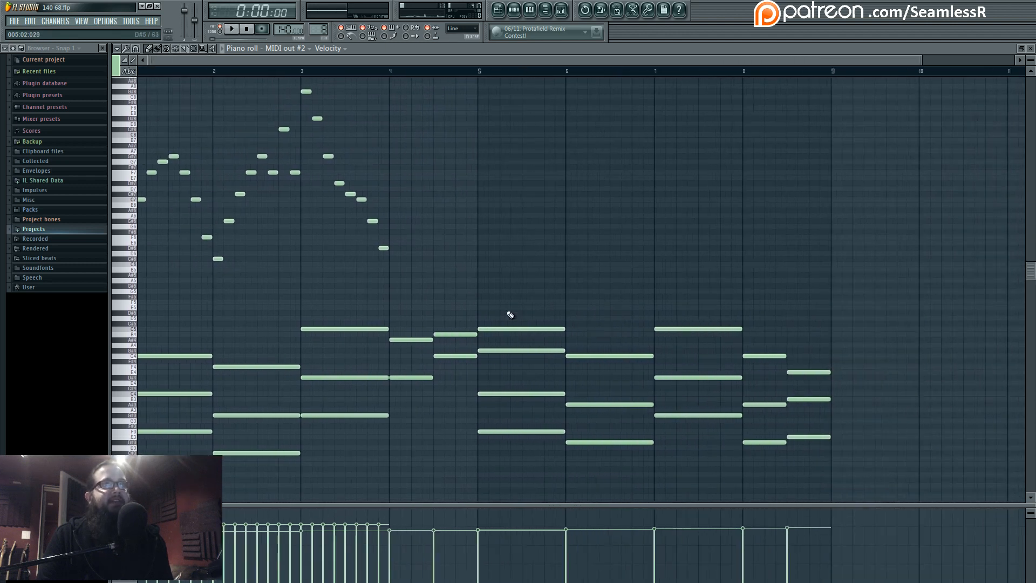
pyautogui.scroll(5, 252, 356)
pyautogui.moveTo(253, 355); pyautogui.dragTo(473, 335)
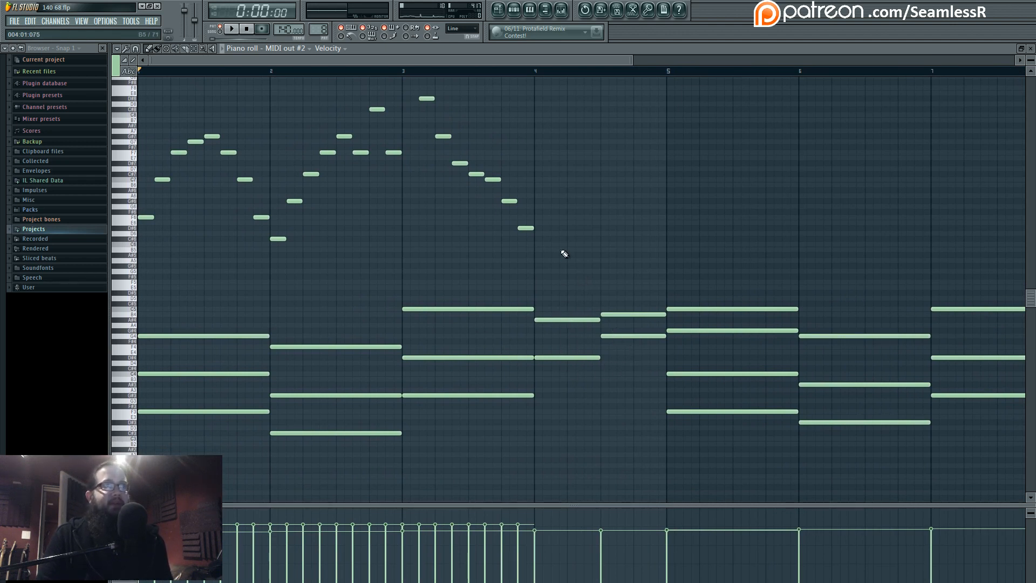
pyautogui.press('space')
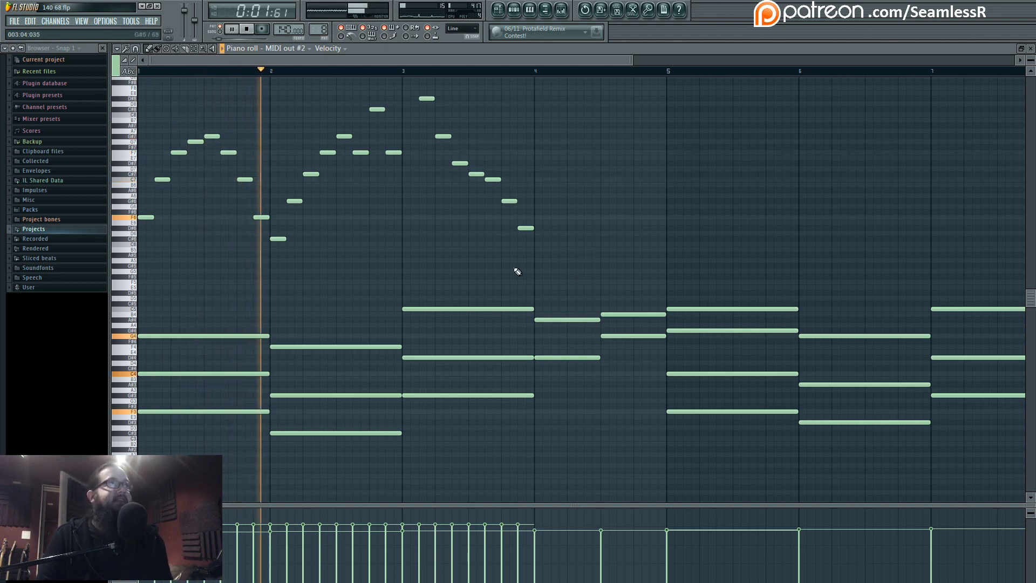
pyautogui.scroll(3, 486, 276)
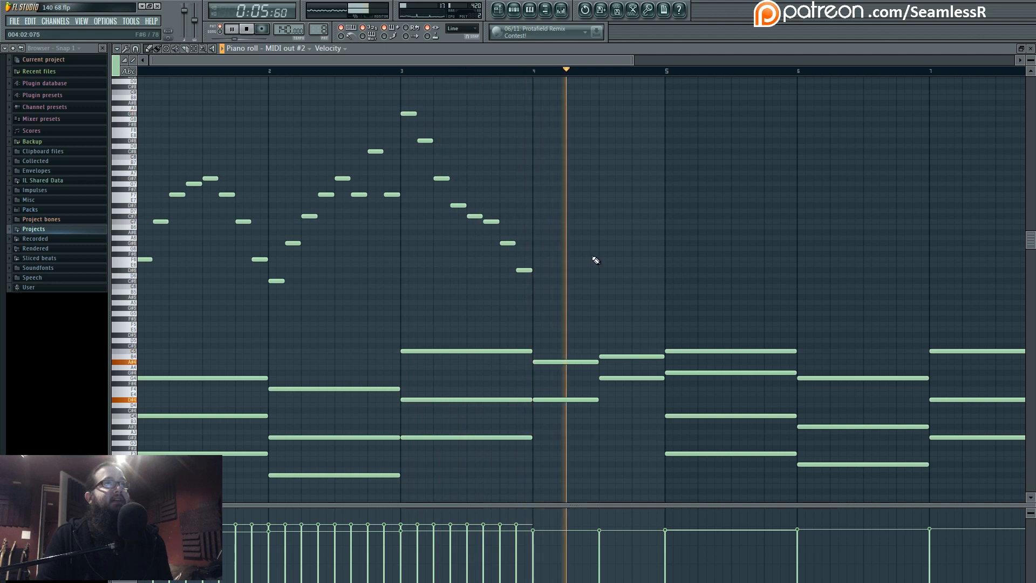
pyautogui.press('space')
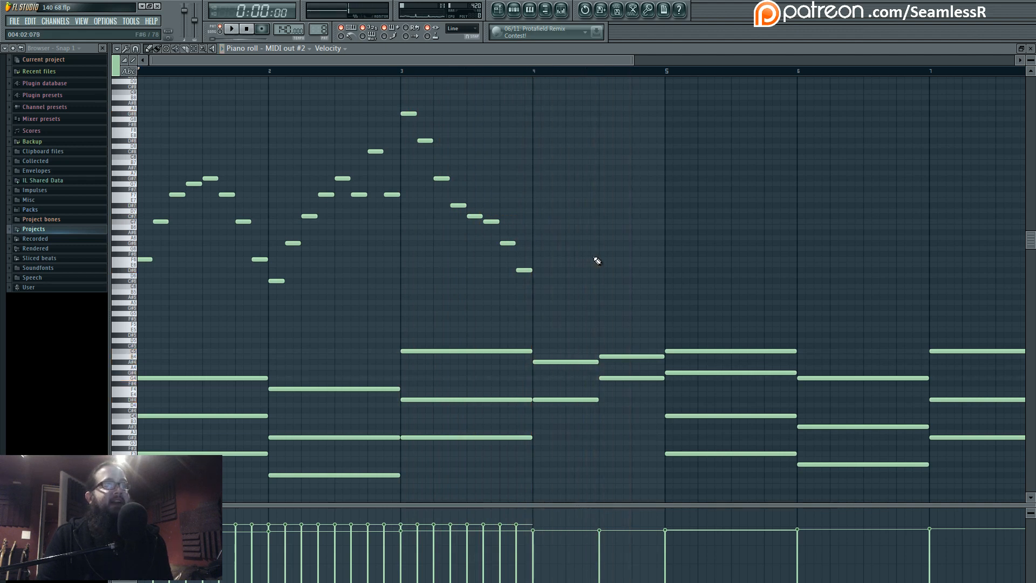
# Step: Zoom in on the sustained chords and play the opening chord of bar 1
pyautogui.moveTo(1028, 58); pyautogui.dragTo(1027, 70)
pyautogui.moveTo(607, 277); pyautogui.dragTo(570, 162)
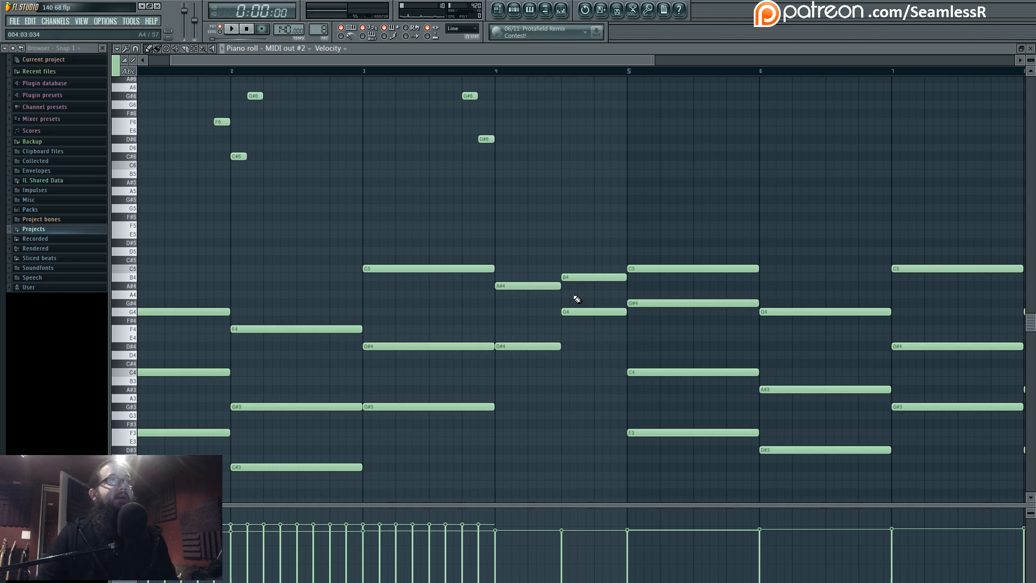
pyautogui.moveTo(341, 365); pyautogui.dragTo(501, 319)
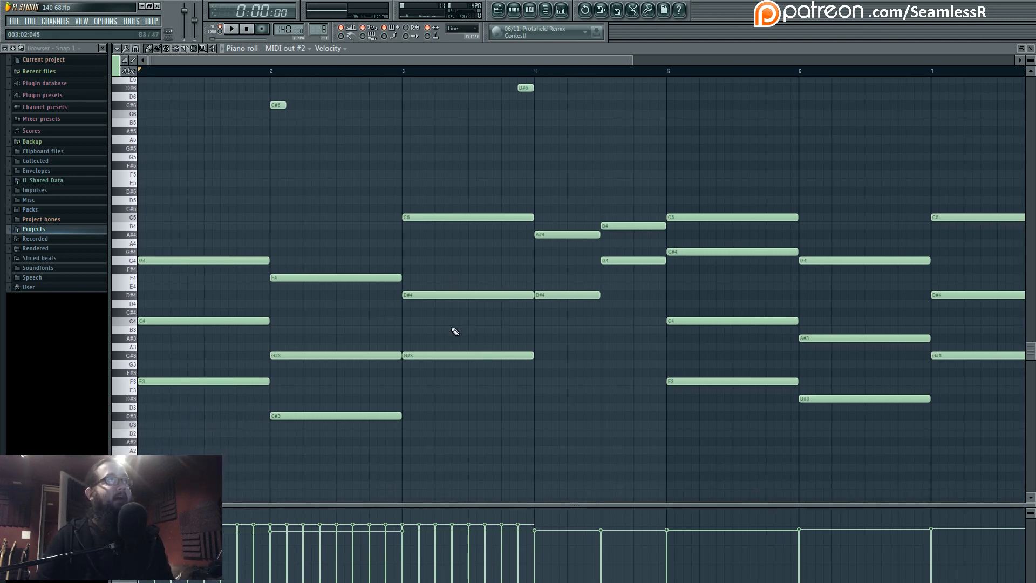
pyautogui.press('space')
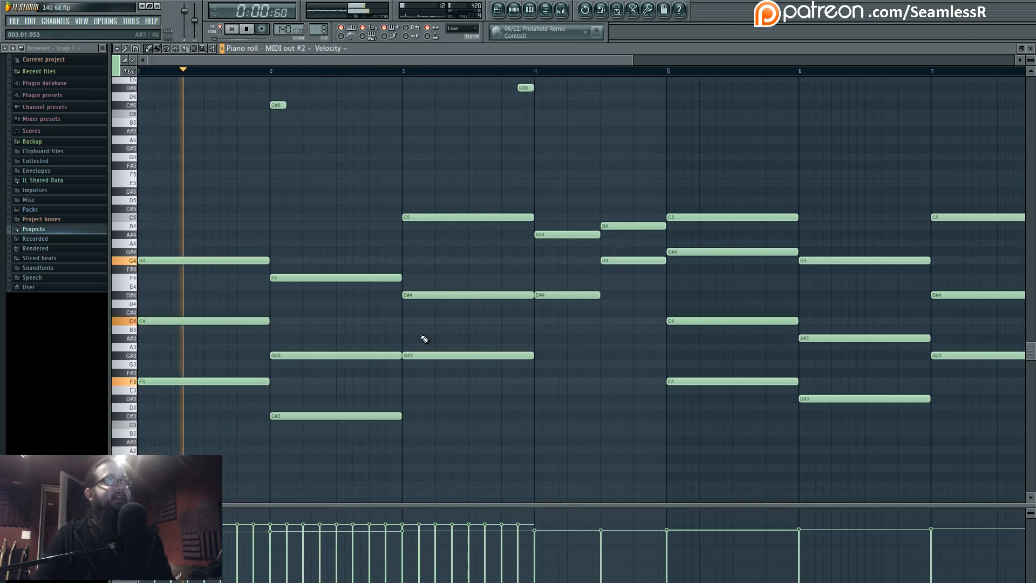
pyautogui.press('space')
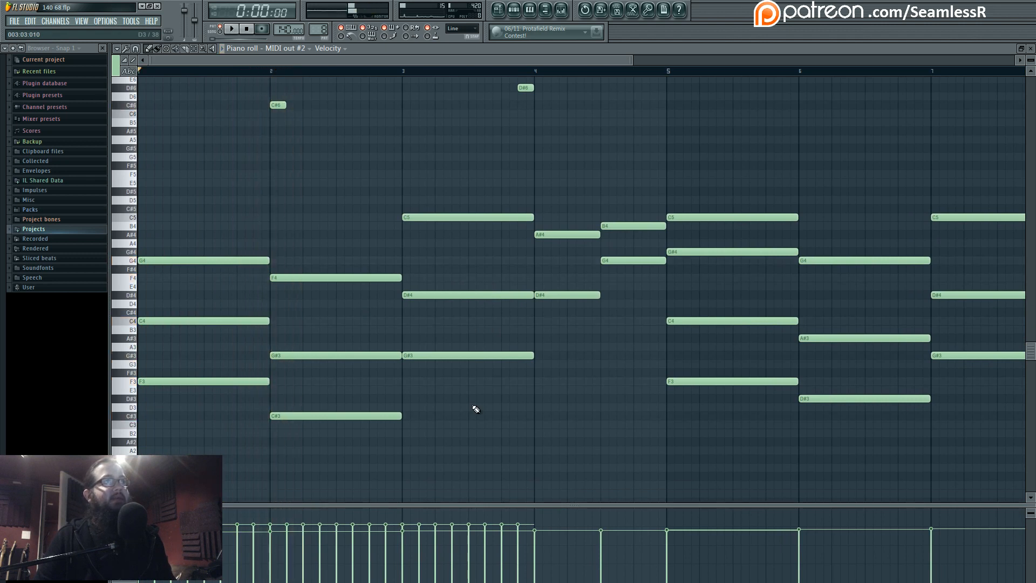
# Step: Play the two half-bar chords in bar 4 repeatedly from the start of that bar
pyautogui.click(539, 72)
pyautogui.press('space')
pyautogui.press('space')
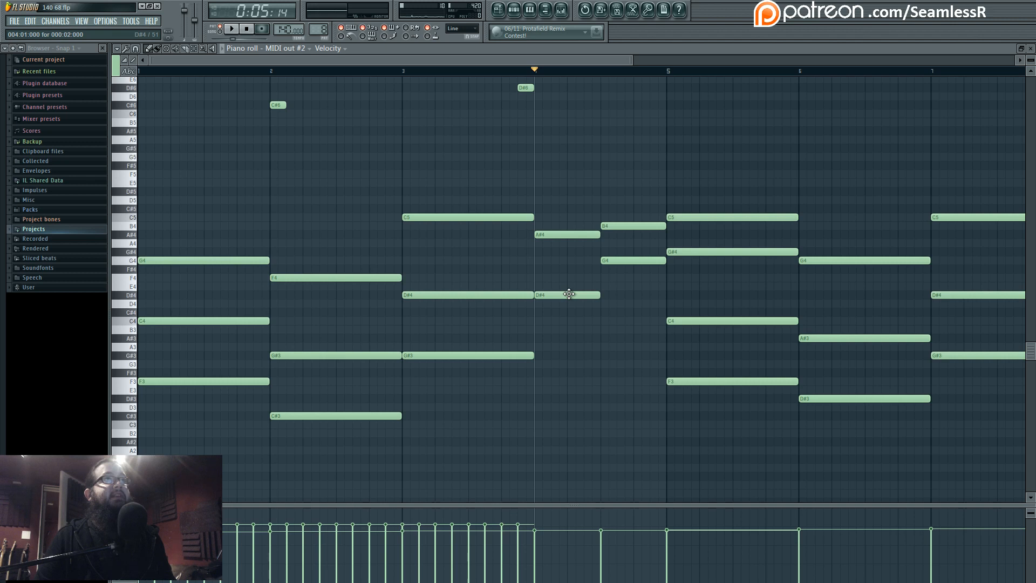
pyautogui.press('space')
pyautogui.press('space')
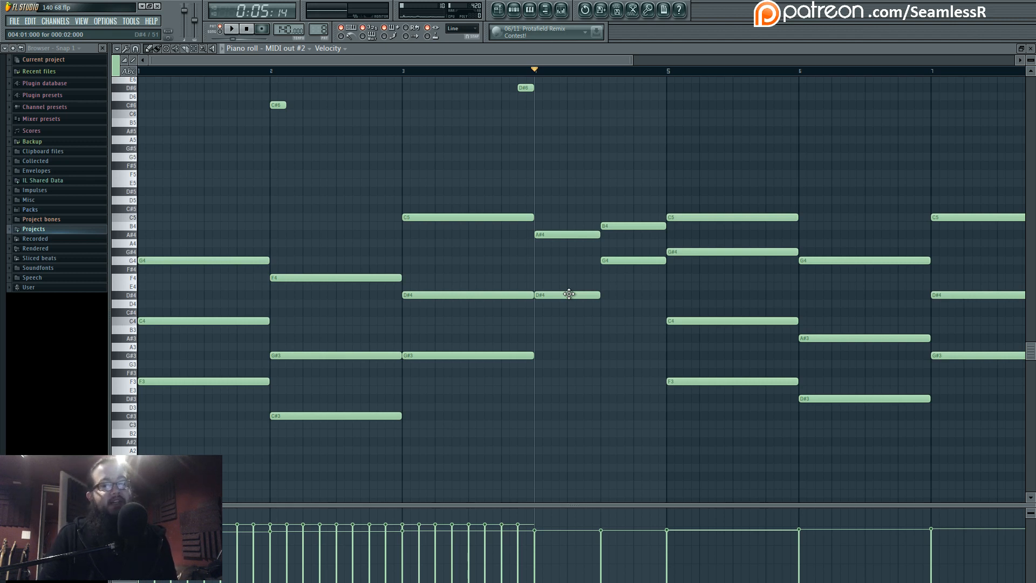
pyautogui.press('space')
pyautogui.moveTo(604, 317); pyautogui.dragTo(576, 337)
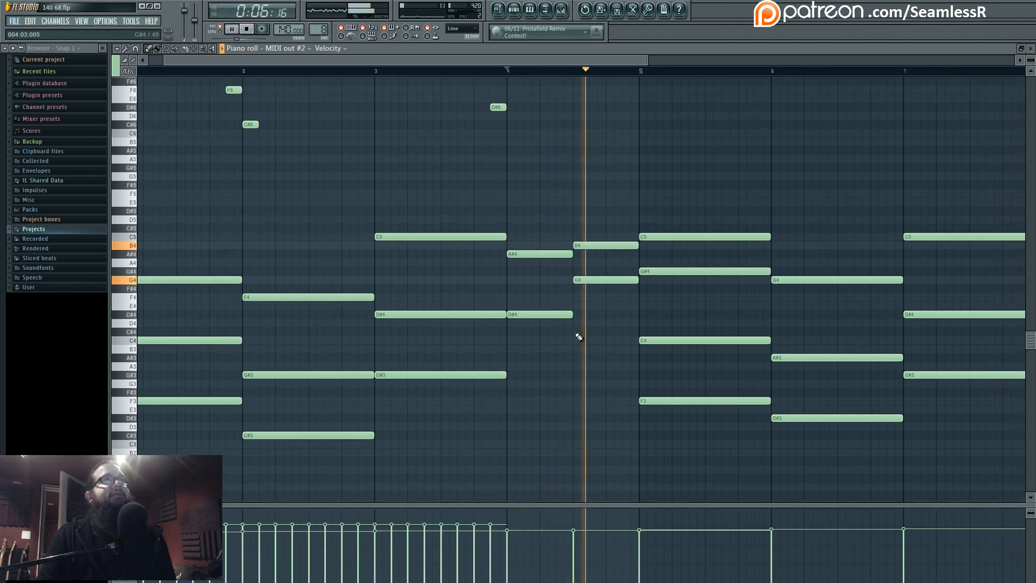
pyautogui.press('space')
# Step: Replace the G4 and B4 in the second half of bar 4 with half-bar E4, G4 and C5 notes, and play it
pyautogui.moveTo(524, 215); pyautogui.dragTo(547, 216)
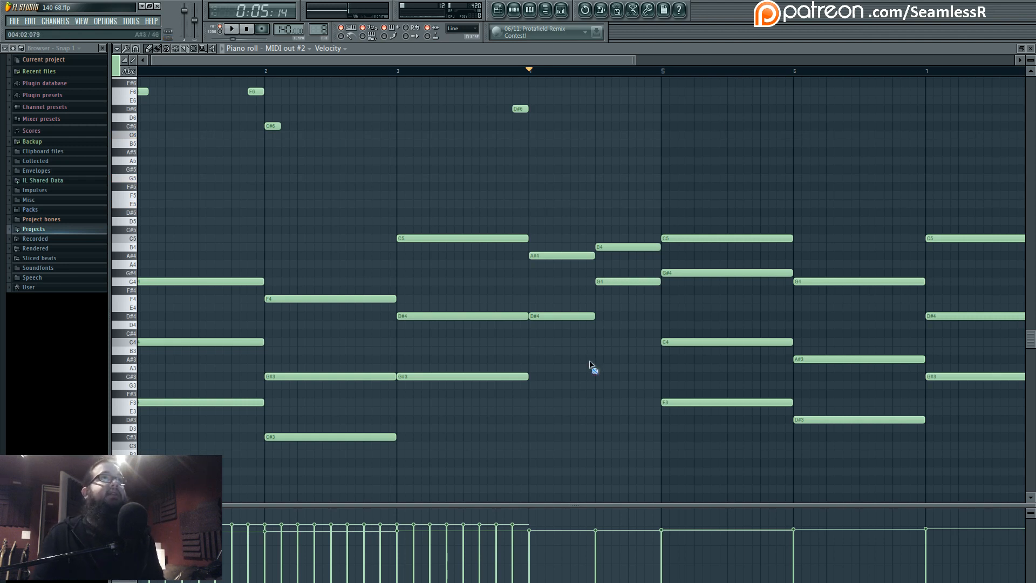
pyautogui.rightClick(609, 281)
pyautogui.rightClick(607, 246)
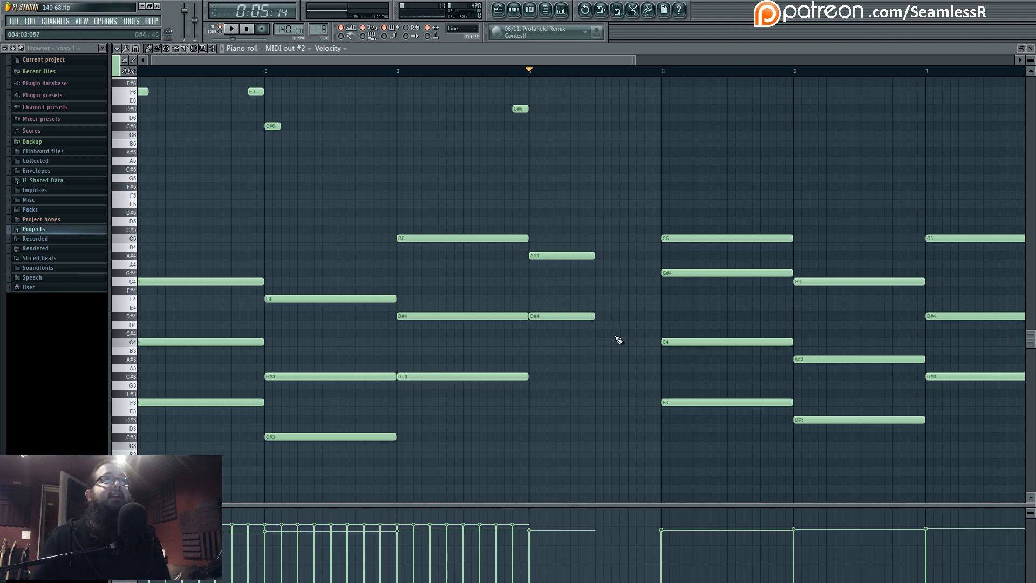
pyautogui.click(598, 308)
pyautogui.moveTo(607, 308); pyautogui.dragTo(653, 309)
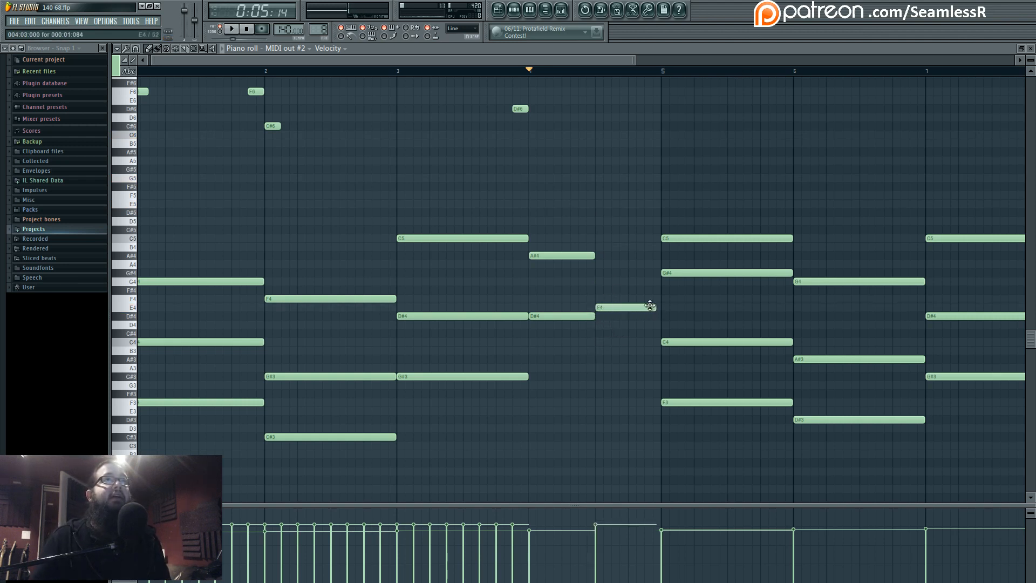
pyautogui.click(591, 281)
pyautogui.press('space')
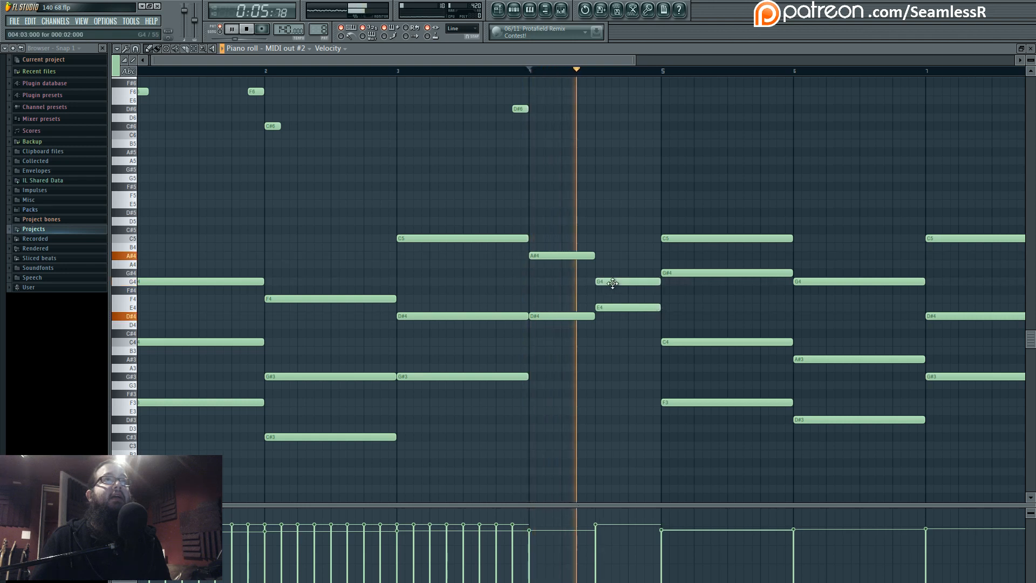
pyautogui.click(602, 238)
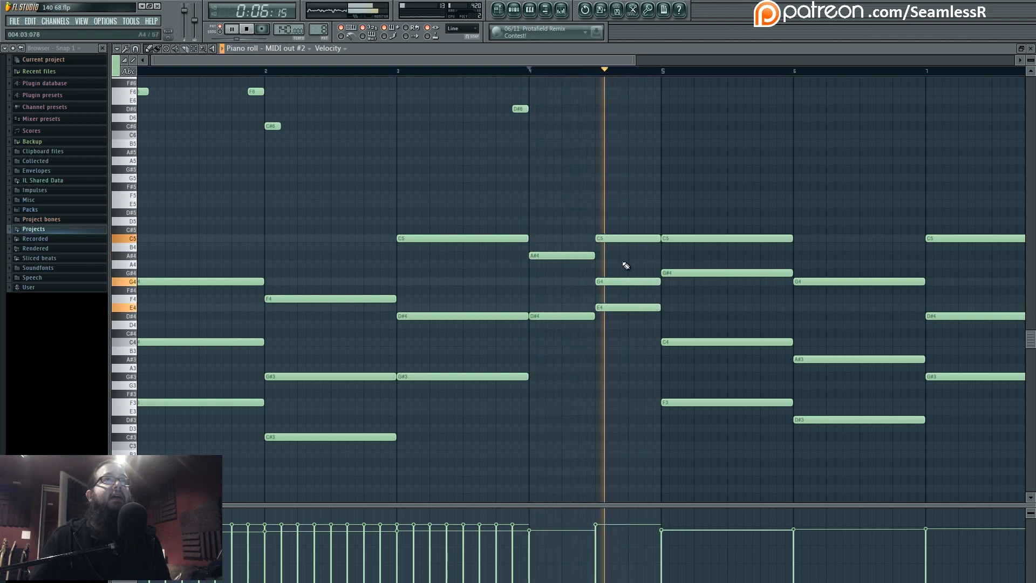
pyautogui.press('space')
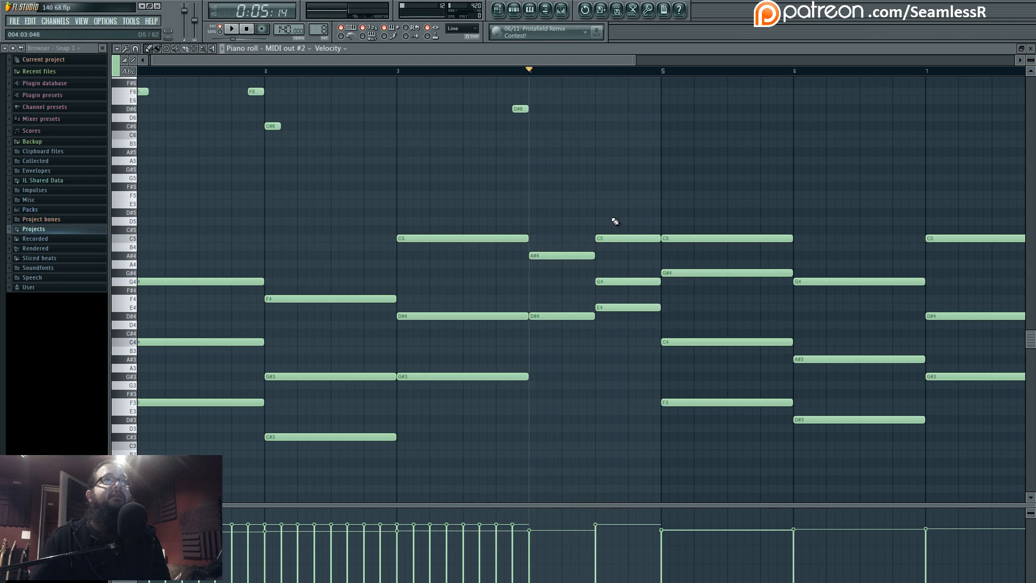
# Step: Replay bar 4 to compare its D#4 and A#4 pair with the following E4, G4, C5 chord
pyautogui.press('space')
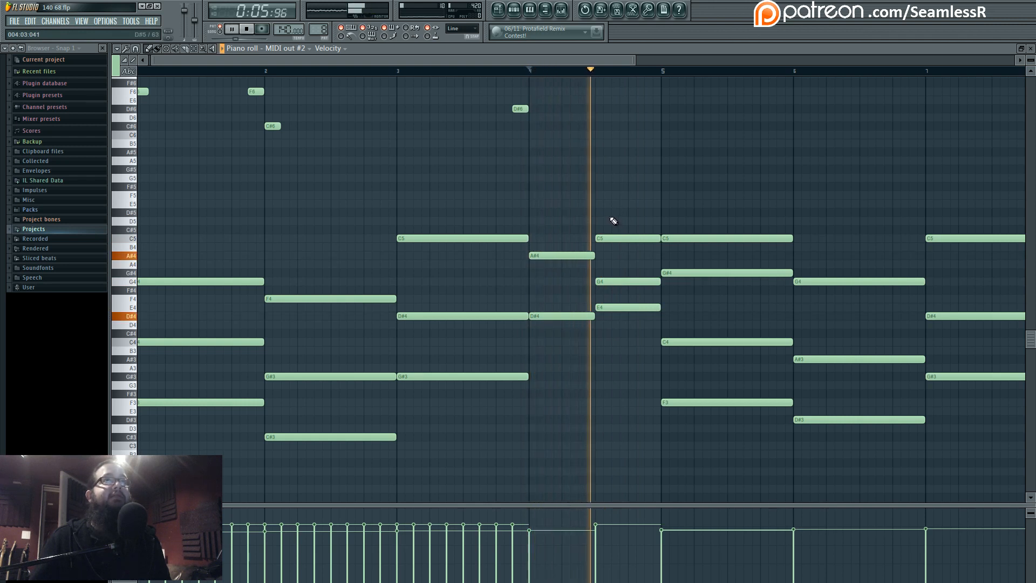
pyautogui.press('space')
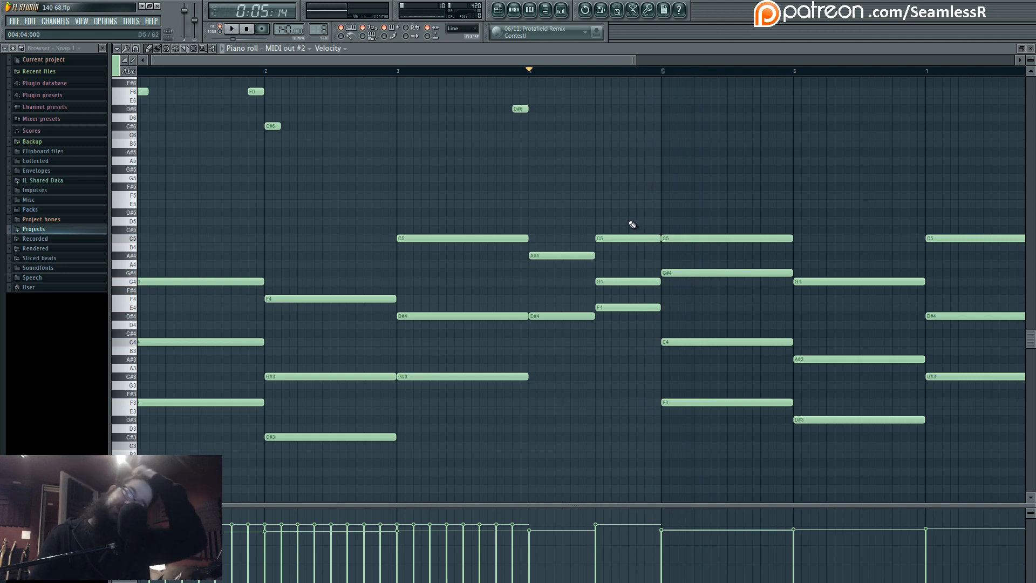
pyautogui.press('space')
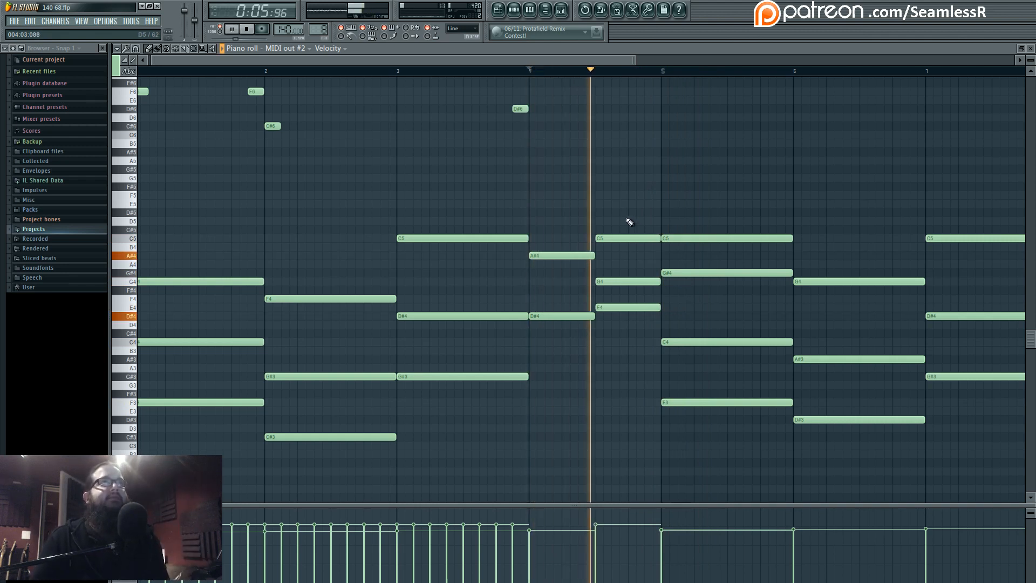
pyautogui.press('space')
# Step: Replace the G4 and C5 in the second half of bar 4 with a B4 above the E4, and play from bar 4
pyautogui.rightClick(615, 281)
pyautogui.rightClick(613, 239)
pyautogui.moveTo(597, 242); pyautogui.dragTo(598, 250)
pyautogui.press('space')
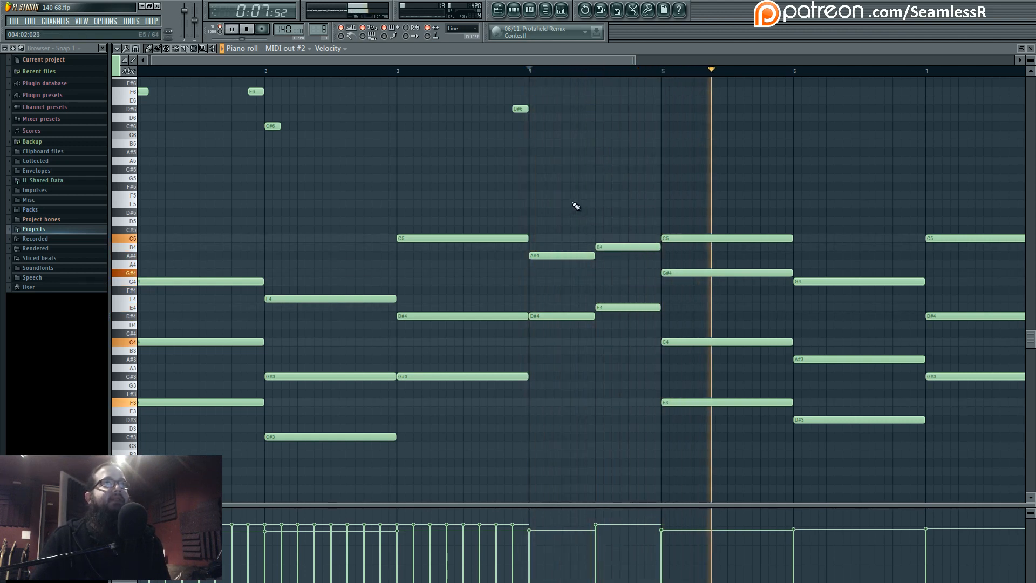
pyautogui.scroll(4, 576, 207)
pyautogui.press('space')
pyautogui.press('space')
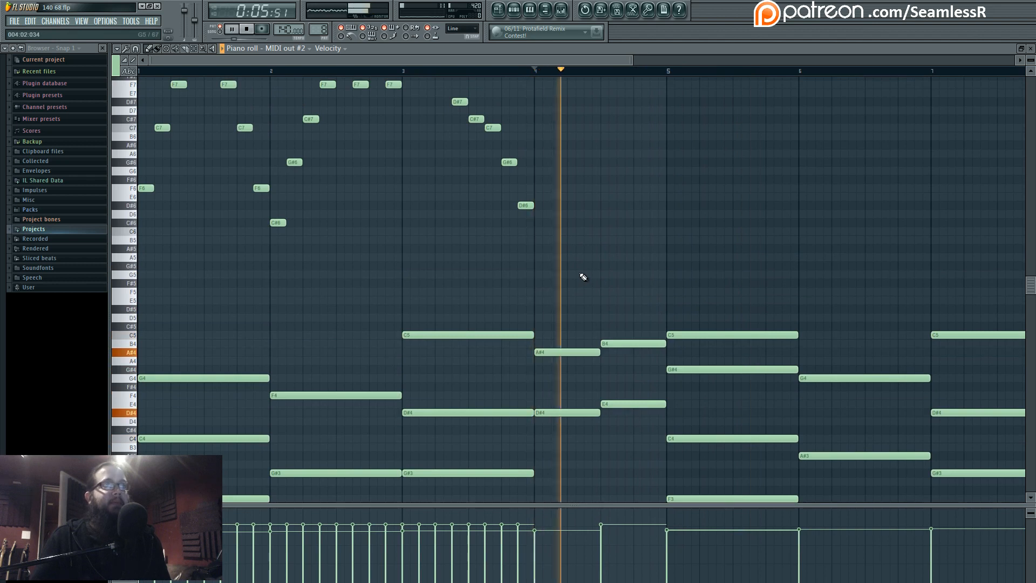
# Step: Play the chord progression from bar 3 and again from just before bar 2
pyautogui.scroll(-6, 542, 386)
pyautogui.click(403, 72)
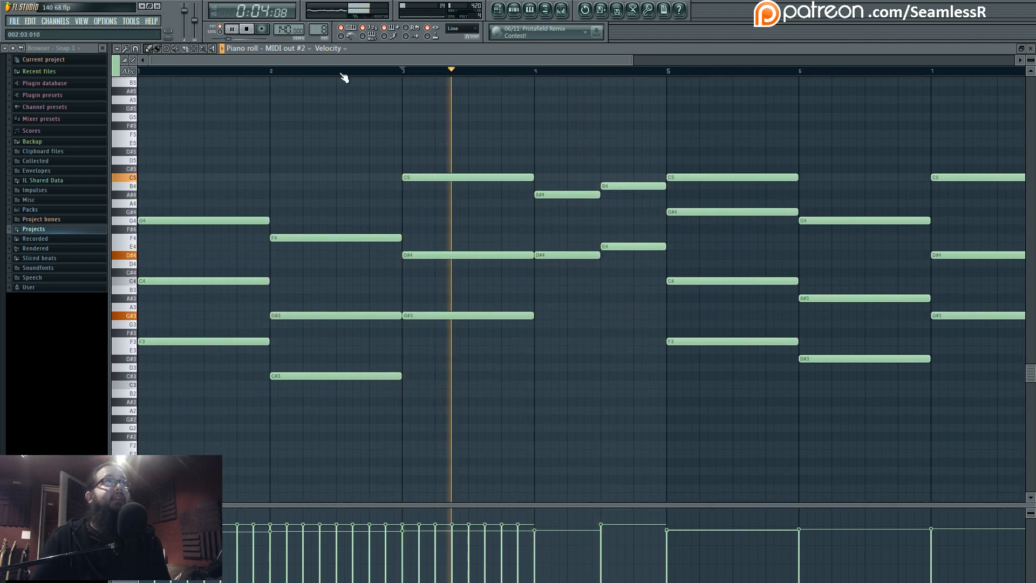
pyautogui.click(262, 71)
pyautogui.scroll(1, 521, 378)
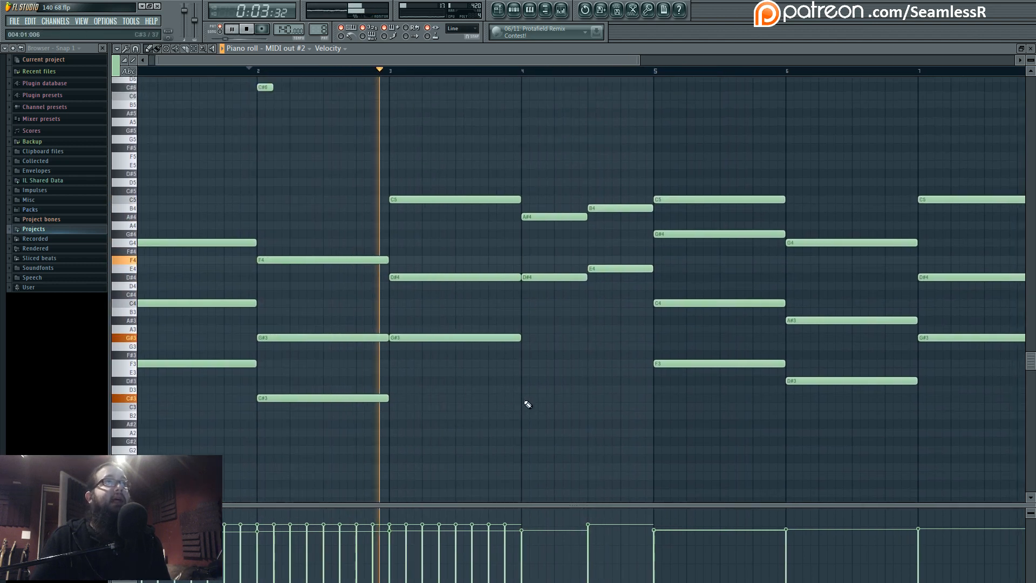
pyautogui.press('space')
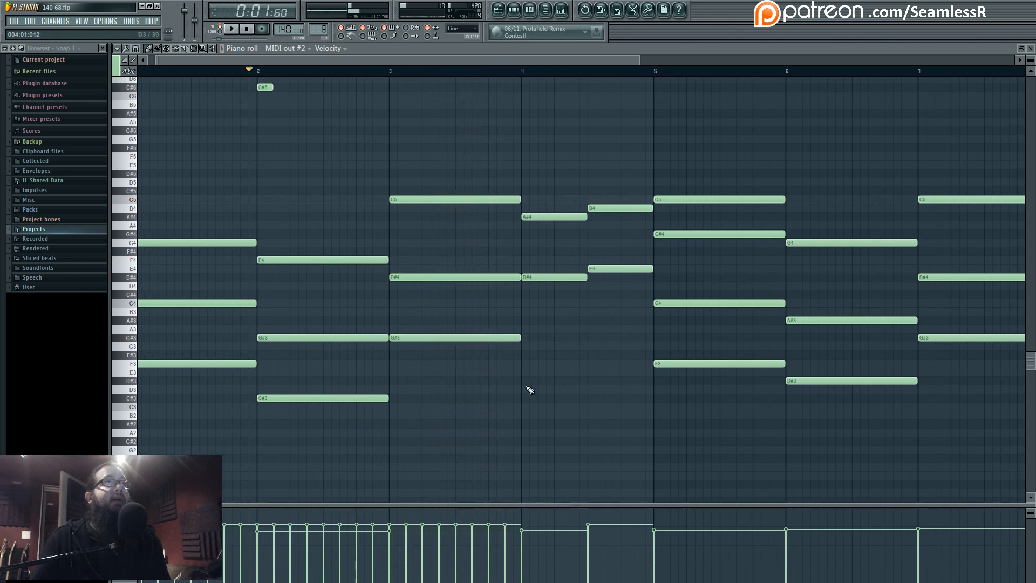
# Step: Add half-bar bass notes D#3 and E3 beneath the two bar 4 chords and play the progression into them
pyautogui.click(528, 381)
pyautogui.click(590, 372)
pyautogui.press('space')
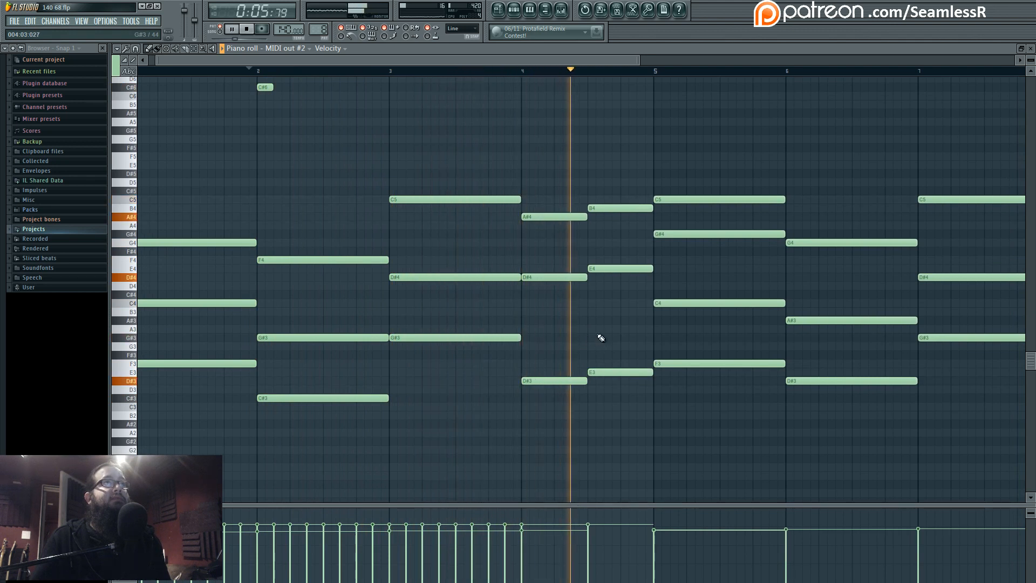
pyautogui.press('space')
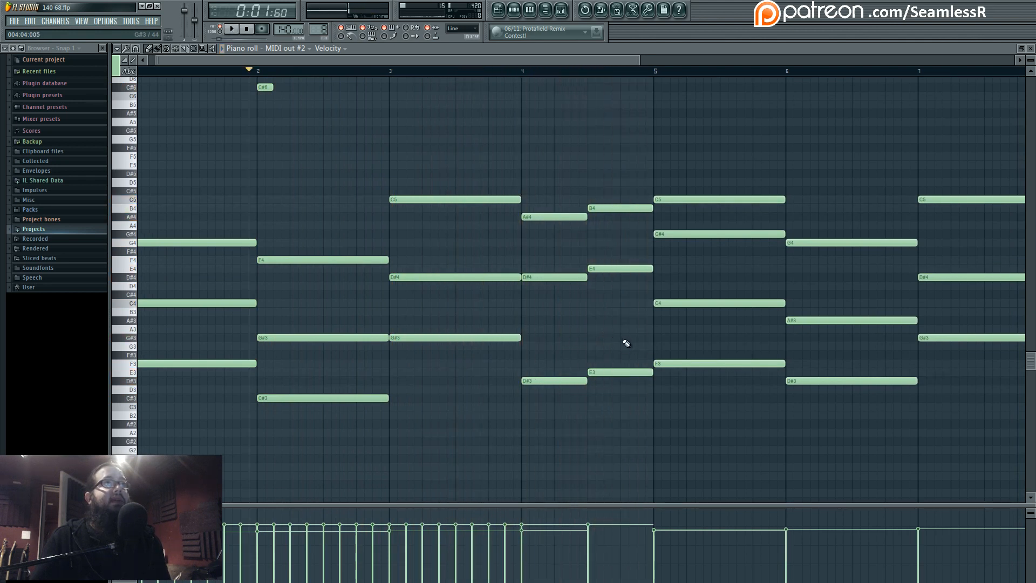
# Step: Examine how the upper notes of the two bar 4 chords move, selecting them briefly and returning the playback position to bar 4
pyautogui.scroll(6, 626, 344)
pyautogui.scroll(-3, 620, 357)
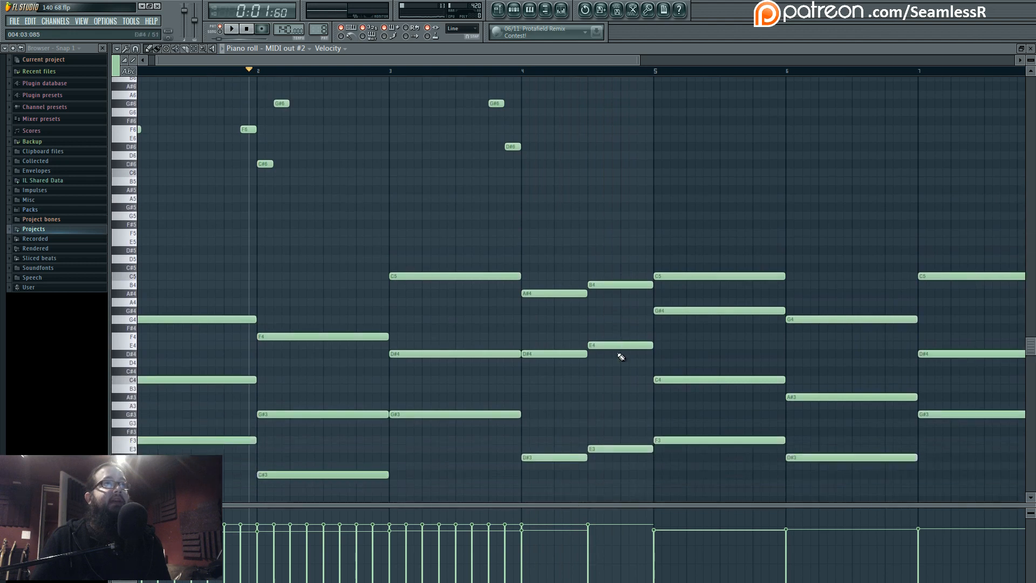
pyautogui.scroll(-3, 620, 357)
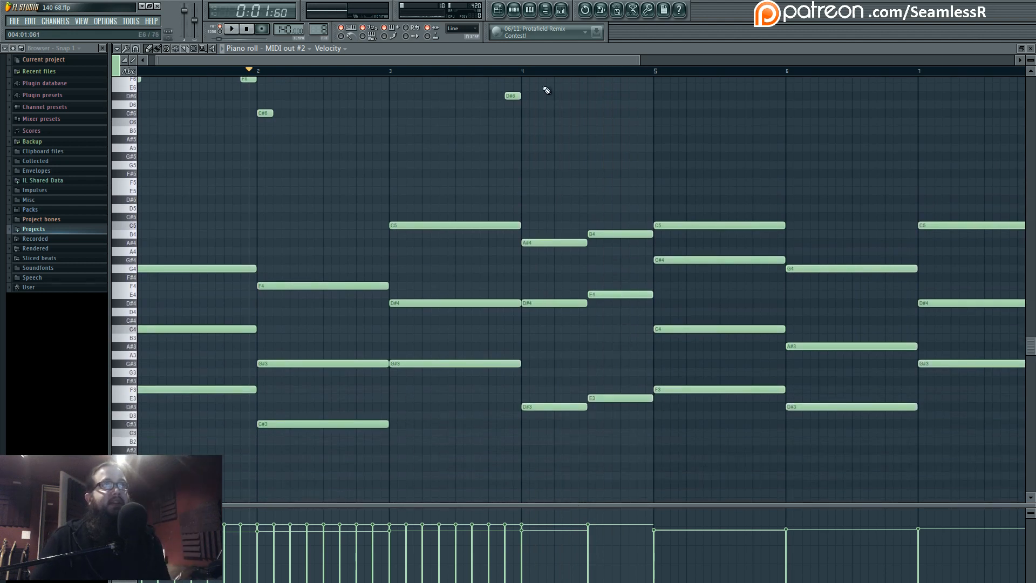
pyautogui.moveTo(519, 71); pyautogui.dragTo(588, 70)
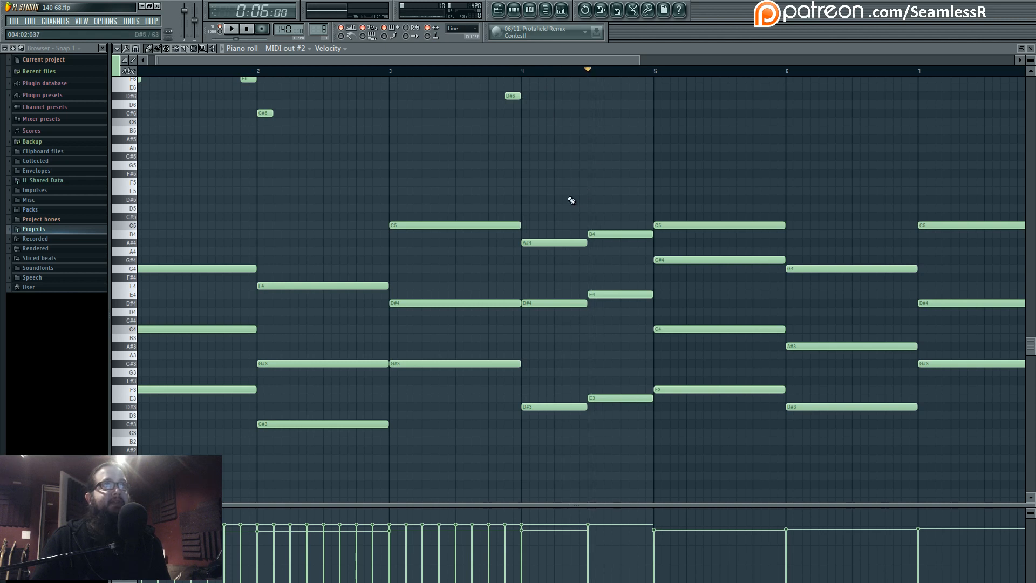
pyautogui.moveTo(571, 200); pyautogui.dragTo(617, 316)
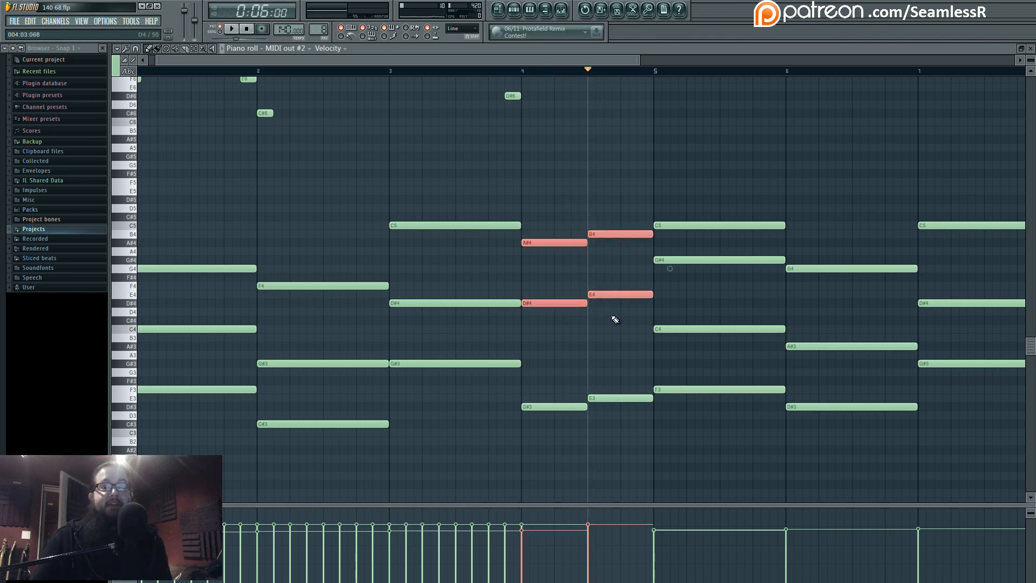
pyautogui.click(520, 70)
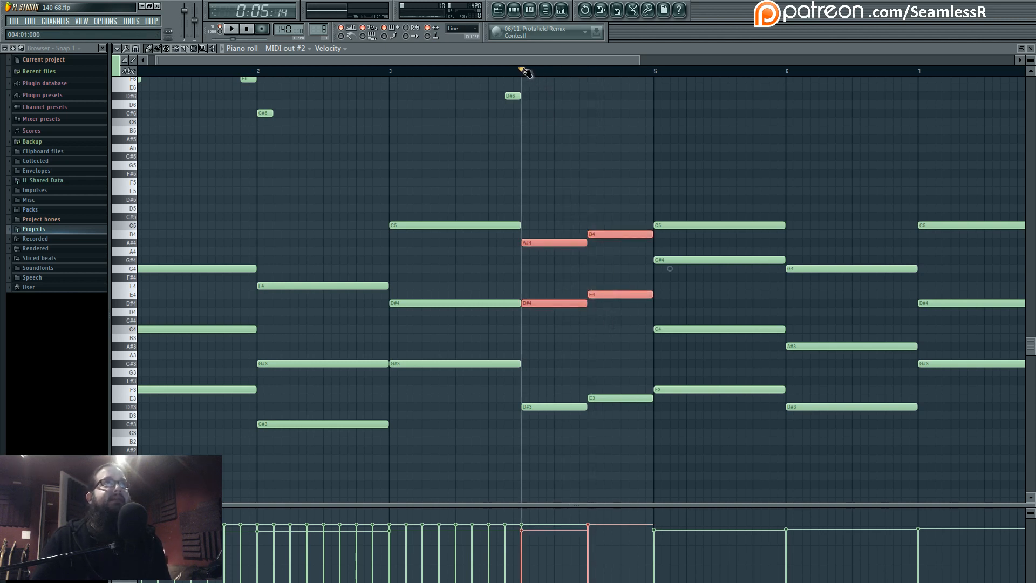
pyautogui.click(594, 121)
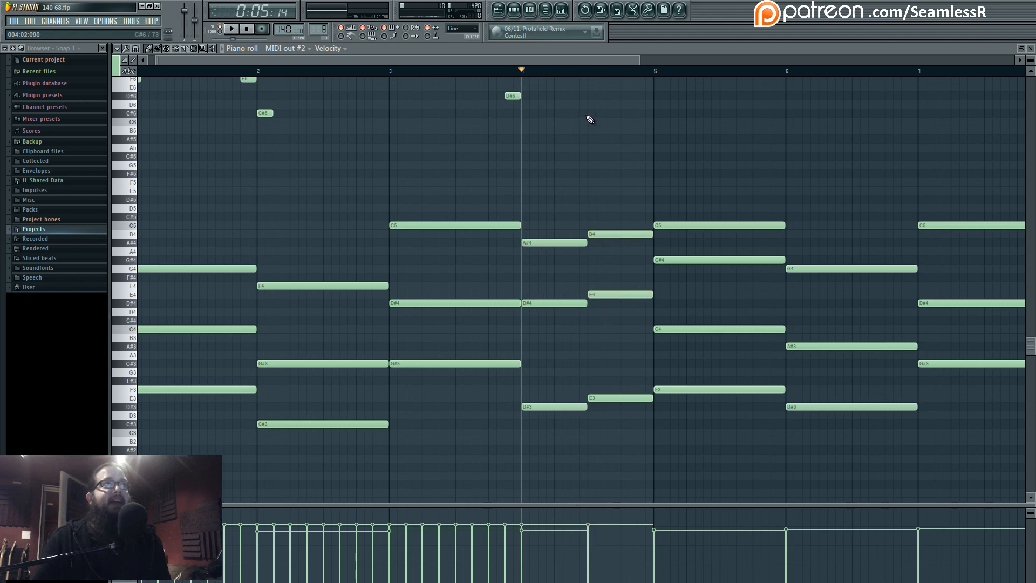
# Step: Play the chords of bars 1, 2 and 3 separately, one after another
pyautogui.moveTo(182, 126); pyautogui.dragTo(195, 127)
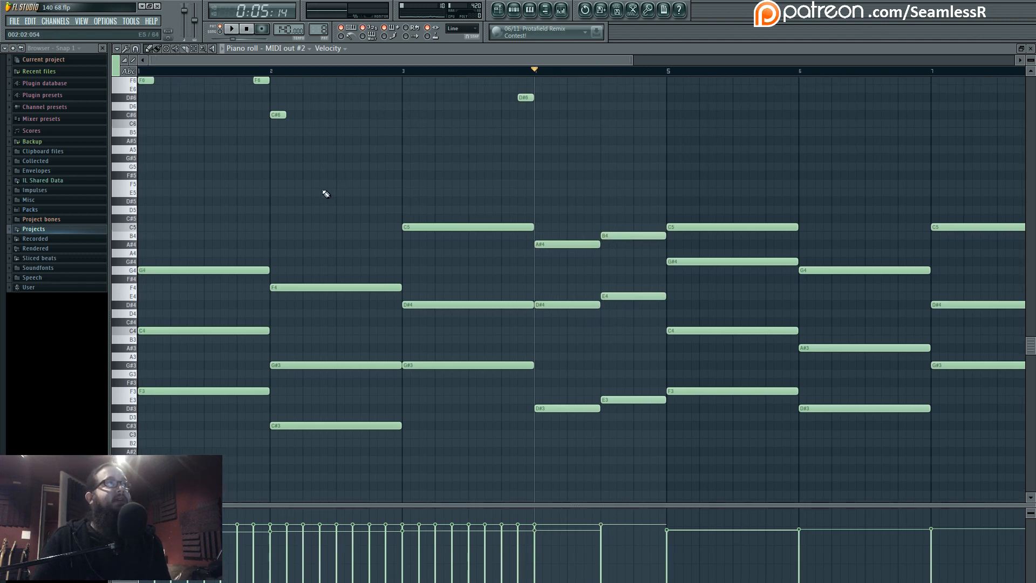
pyautogui.press('space')
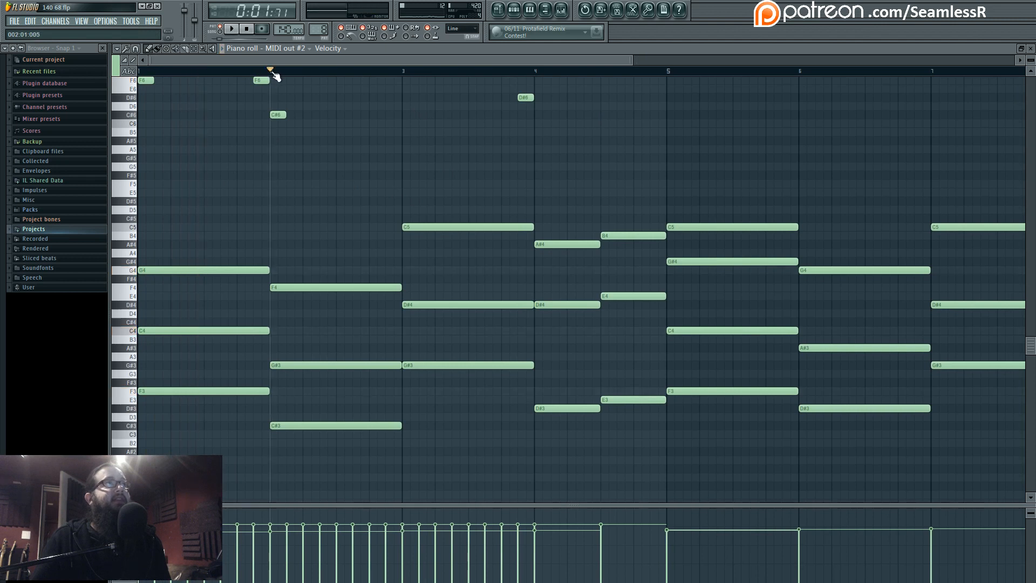
pyautogui.click(272, 71)
pyautogui.press('space')
pyautogui.click(403, 70)
pyautogui.press('space')
pyautogui.press('space')
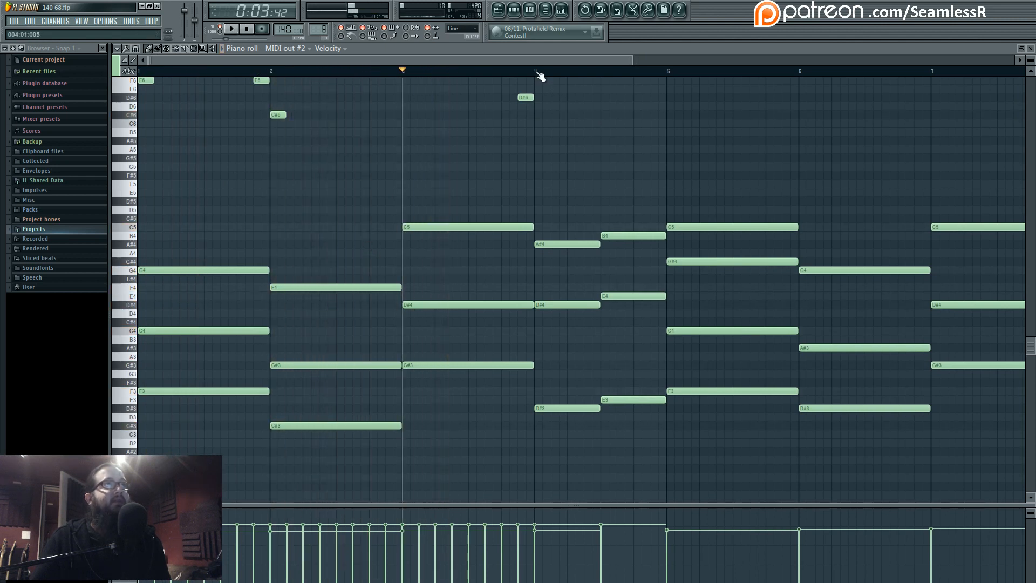
# Step: Play from bar 4, lower the B4 in its second half to G4, and play the bar again
pyautogui.click(537, 71)
pyautogui.moveTo(601, 167)
pyautogui.mouseDown()
pyautogui.moveTo(520, 201)
pyautogui.moveTo(549, 215)
pyautogui.mouseUp()
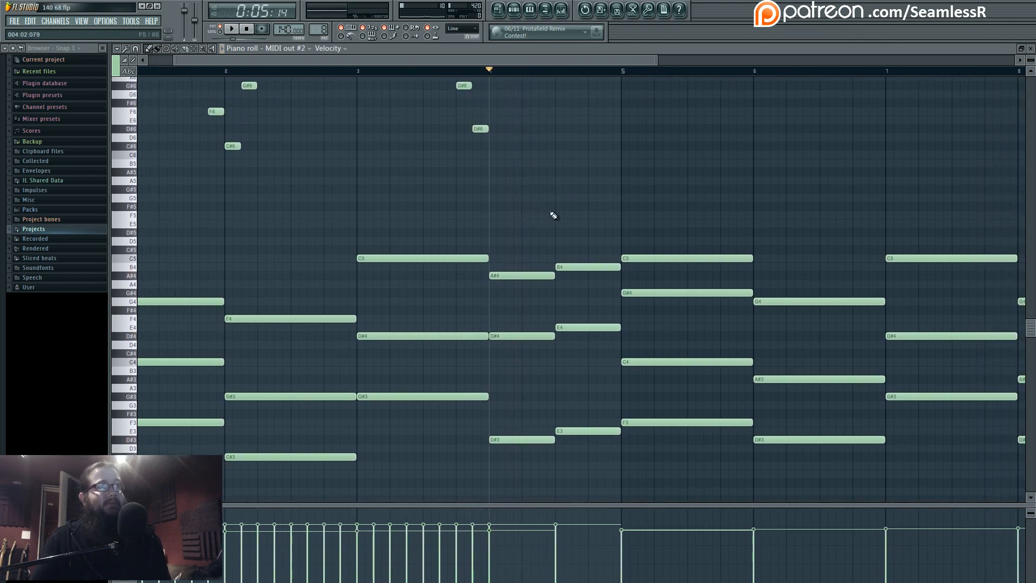
pyautogui.press('space')
pyautogui.press('space')
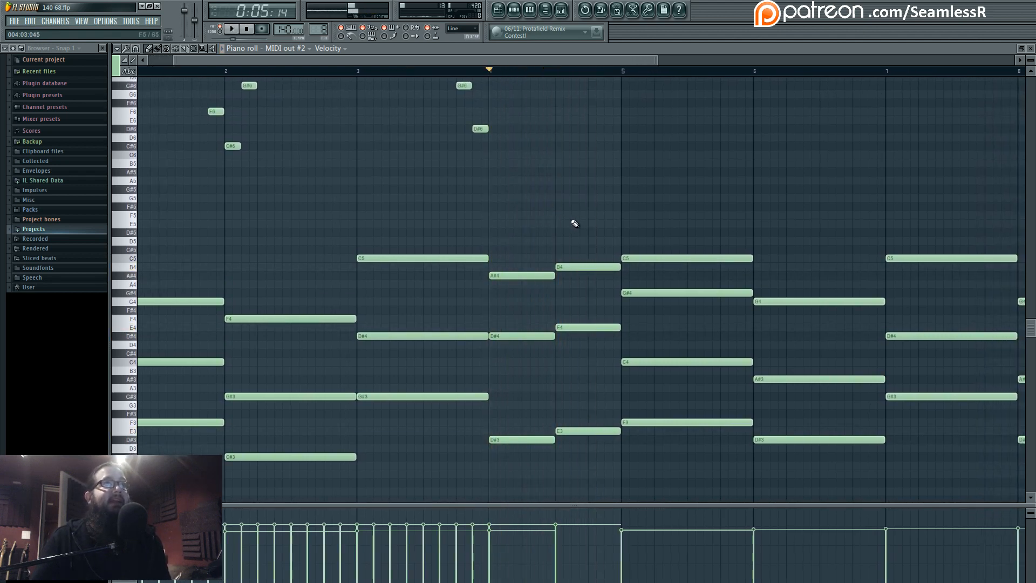
pyautogui.moveTo(576, 268); pyautogui.dragTo(585, 302)
pyautogui.press('space')
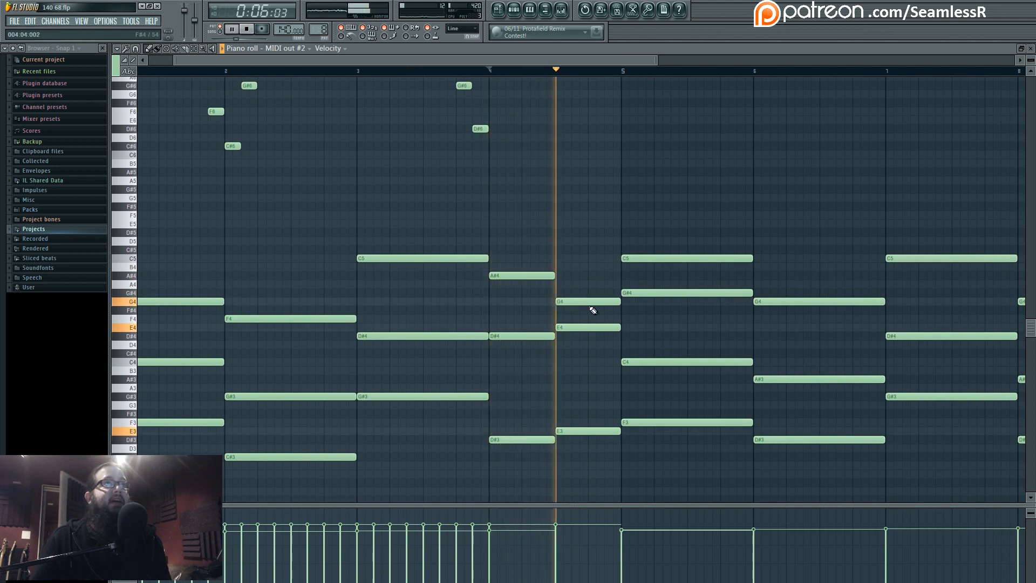
# Step: Try B4 as the top note of bar 4's first chord and C5 above its second chord while playing the bar
pyautogui.click(489, 72)
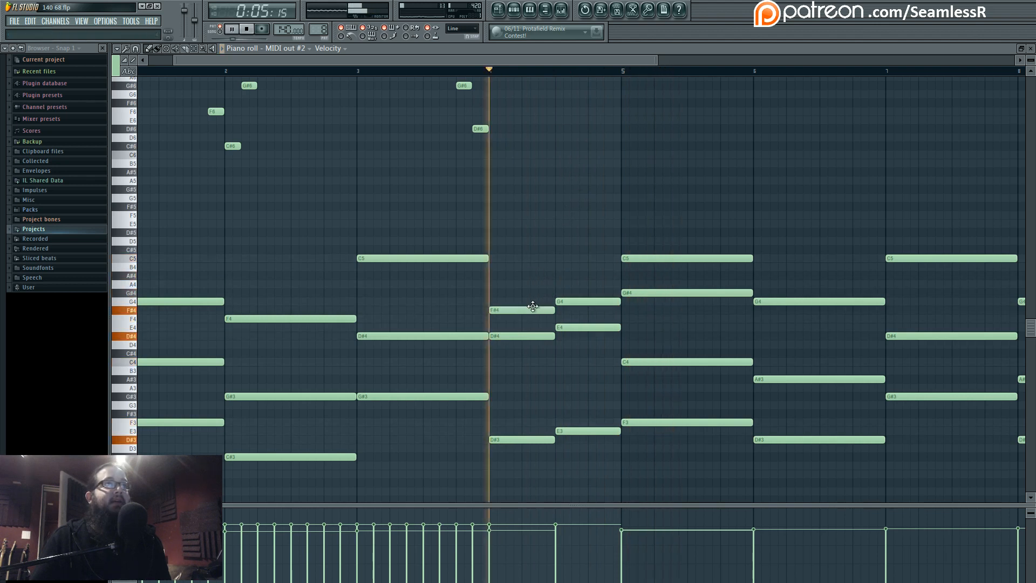
pyautogui.moveTo(540, 310); pyautogui.dragTo(532, 270)
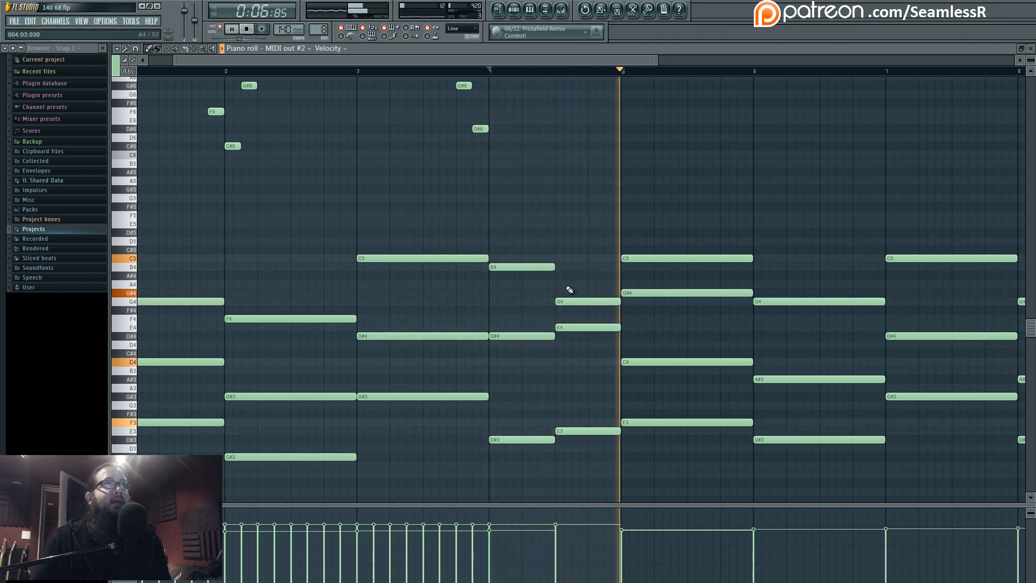
pyautogui.press('space')
pyautogui.click(559, 259)
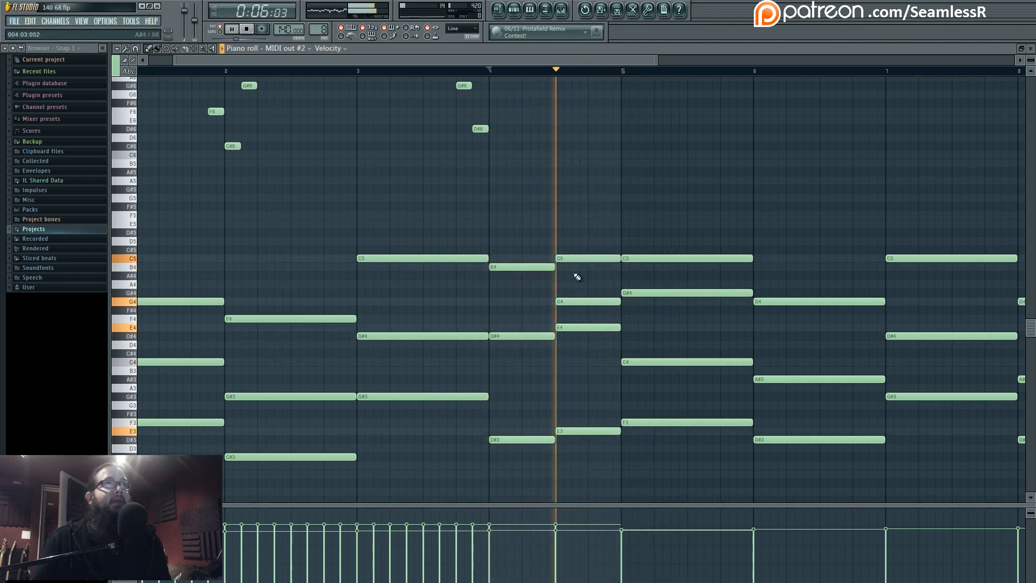
pyautogui.rightClick(577, 258)
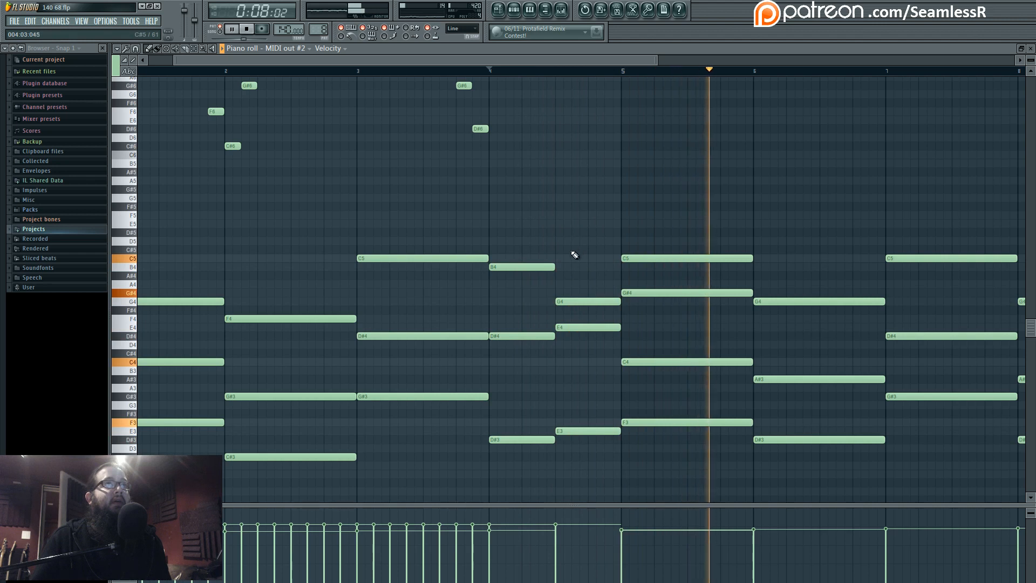
# Step: Listen through the progression, restart playback from bar 3 and lower the top note of bar 4's first chord to A#4
pyautogui.scroll(2, 586, 259)
pyautogui.scroll(-2, 591, 291)
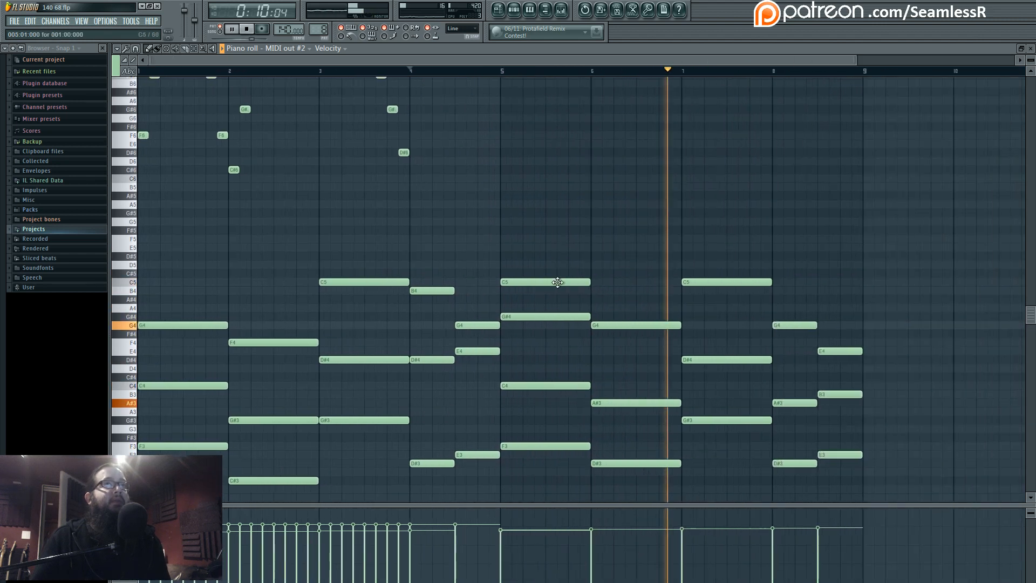
pyautogui.scroll(2, 512, 270)
pyautogui.scroll(2, 439, 335)
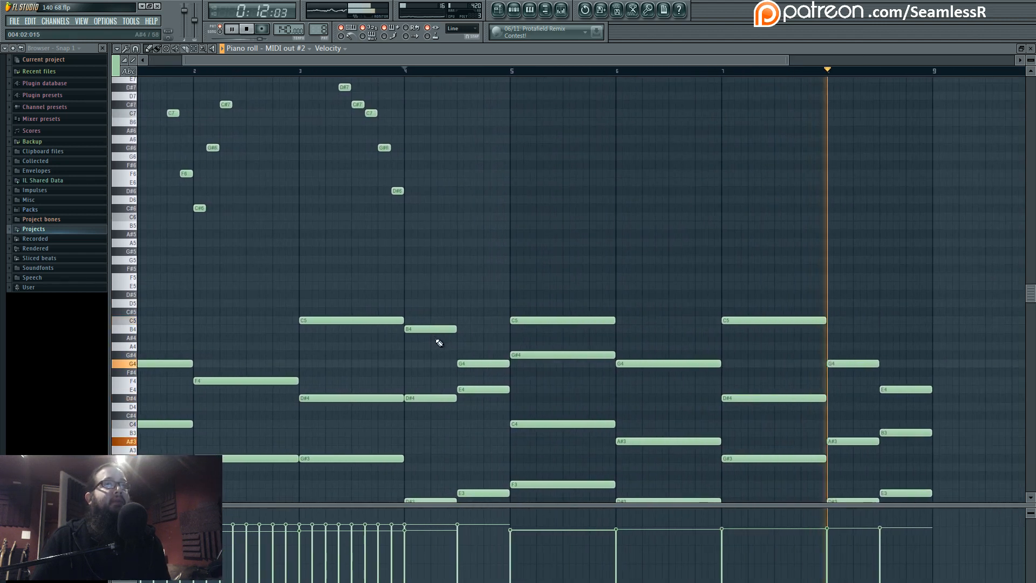
pyautogui.scroll(-3, 543, 349)
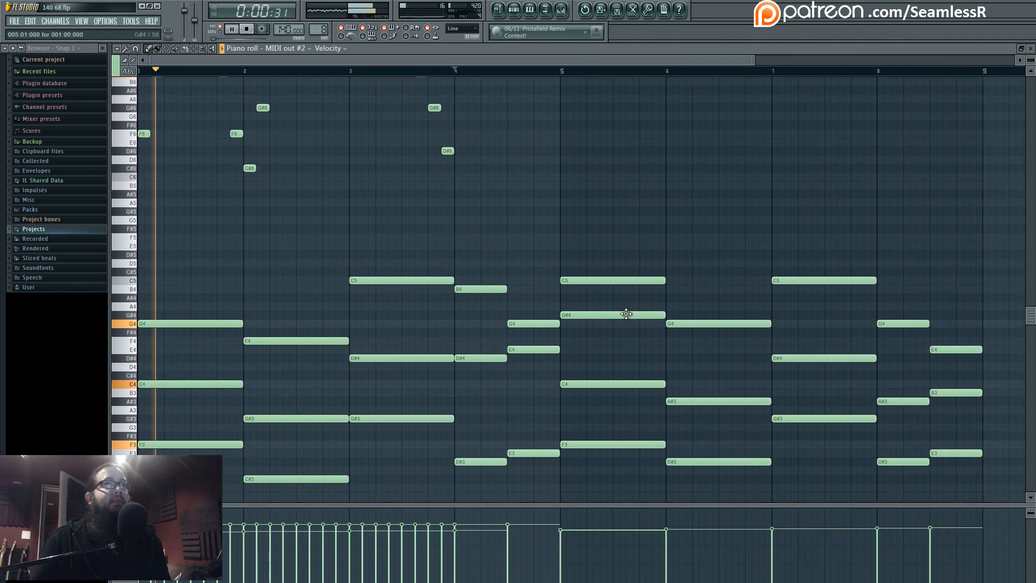
pyautogui.scroll(5, 486, 243)
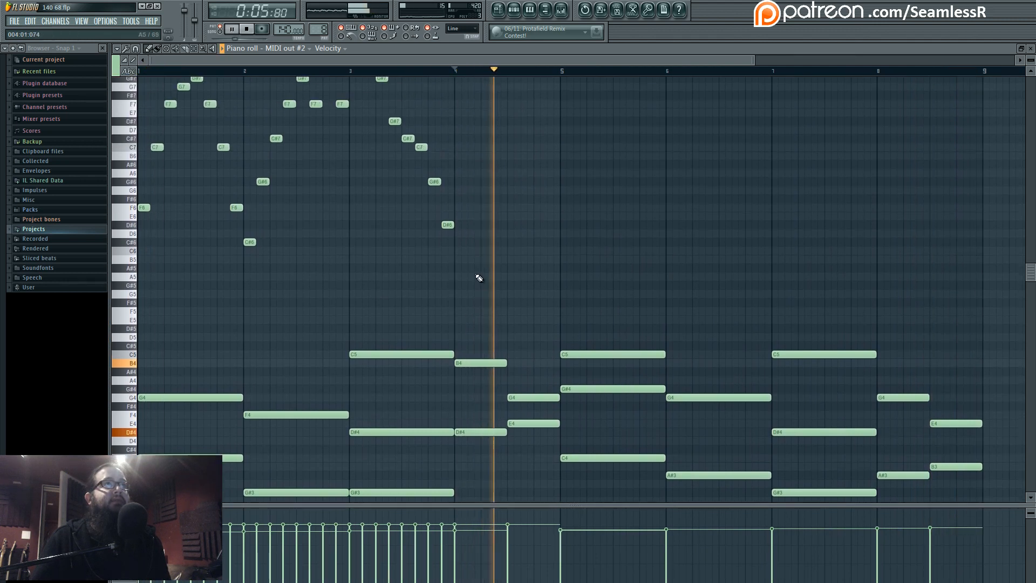
pyautogui.click(350, 72)
pyautogui.scroll(-6, 463, 342)
pyautogui.scroll(2, 467, 342)
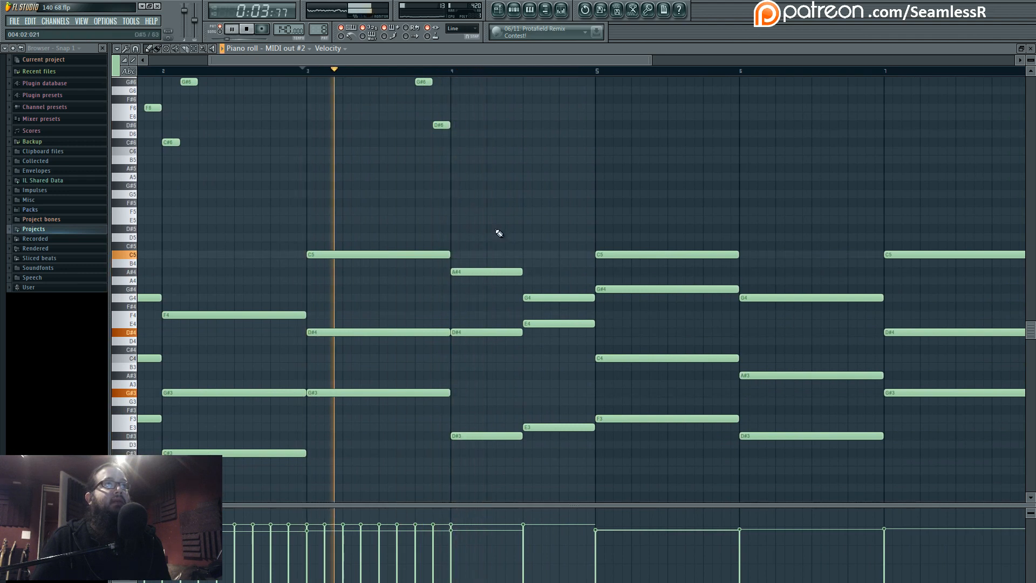
# Step: Add a half-bar B4 on top of bar 4's second chord, replacing a trial C5, and play from bar 4
pyautogui.click(529, 254)
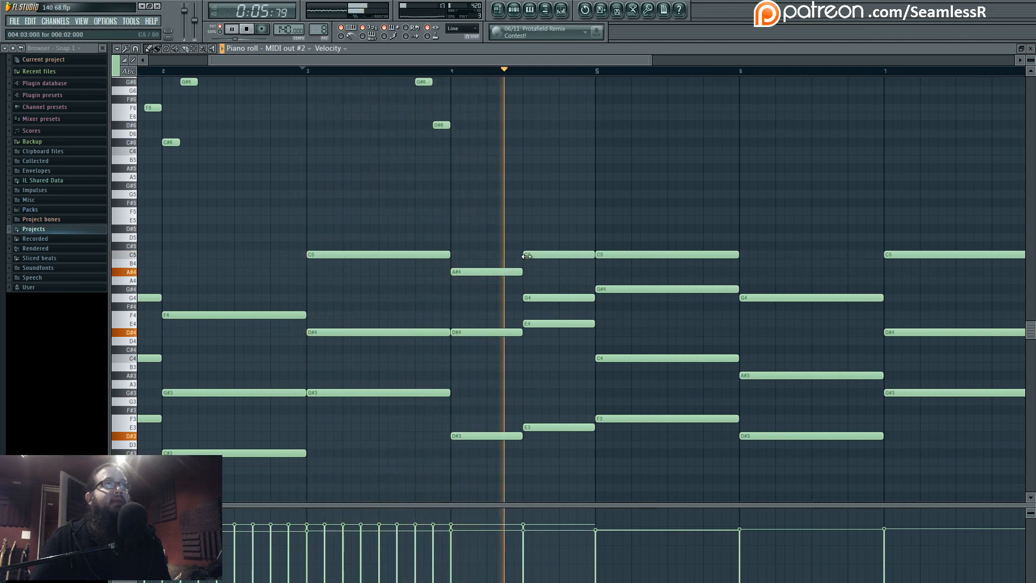
pyautogui.rightClick(536, 254)
pyautogui.click(471, 71)
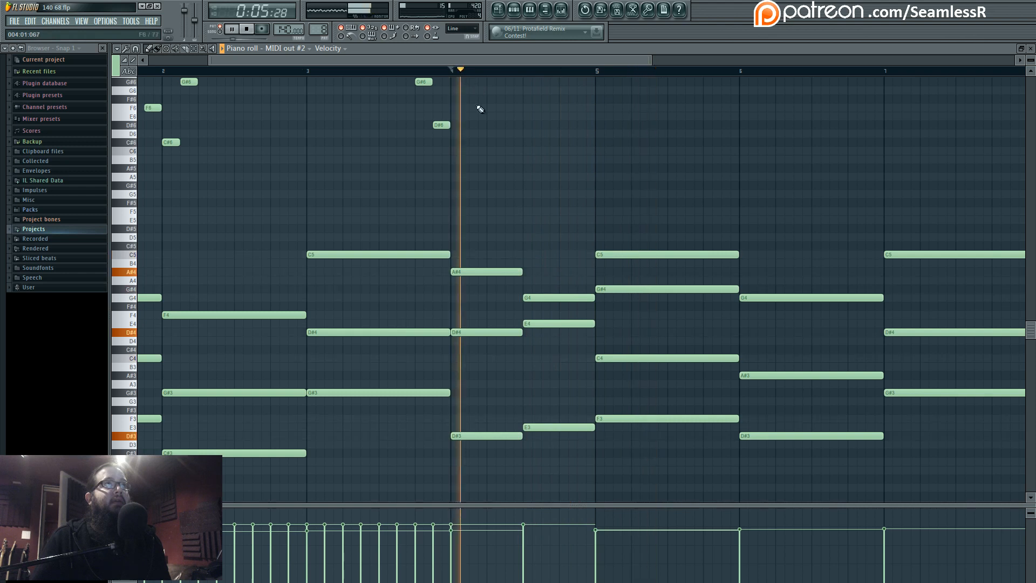
pyautogui.click(524, 263)
pyautogui.press('space')
pyautogui.press('space')
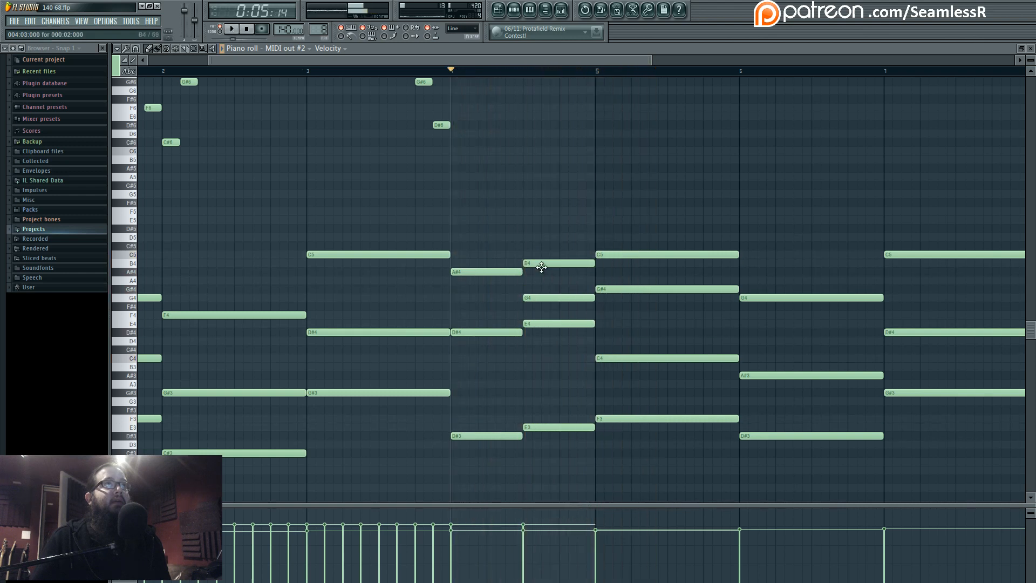
# Step: Try a G4 inside bar 4's first chord and play the transition with it
pyautogui.click(470, 298)
pyautogui.press('space')
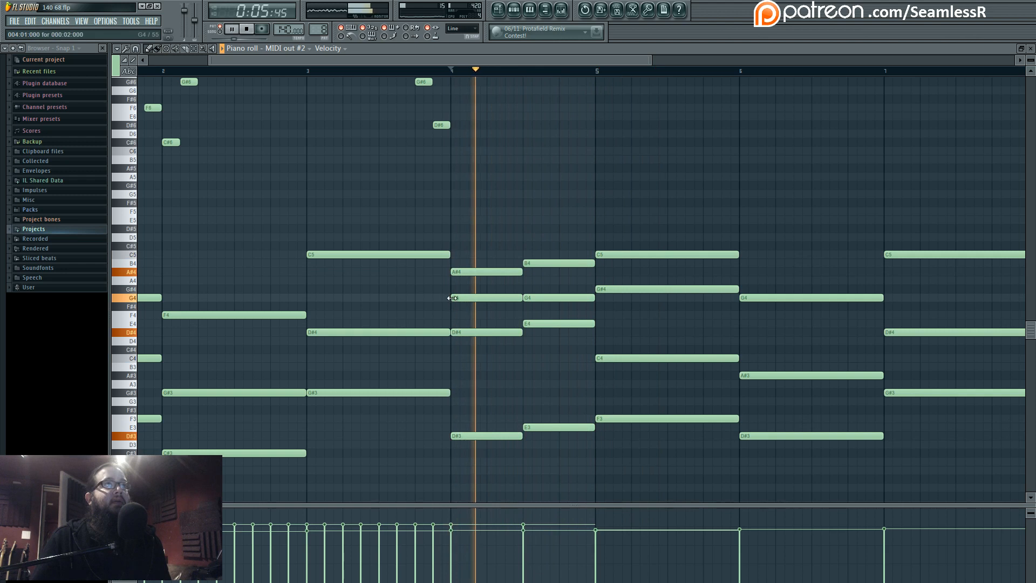
pyautogui.rightClick(517, 302)
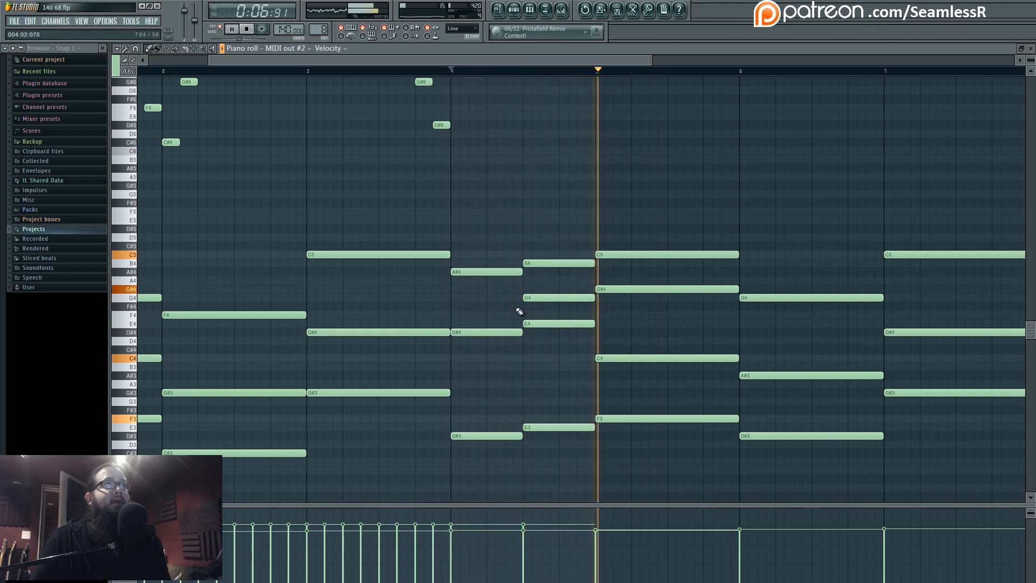
# Step: Try low inner notes in bar 4, F#3 in the first chord and G3 in the second, while playing the bar
pyautogui.press('space')
pyautogui.click(453, 401)
pyautogui.press('space')
pyautogui.press('space')
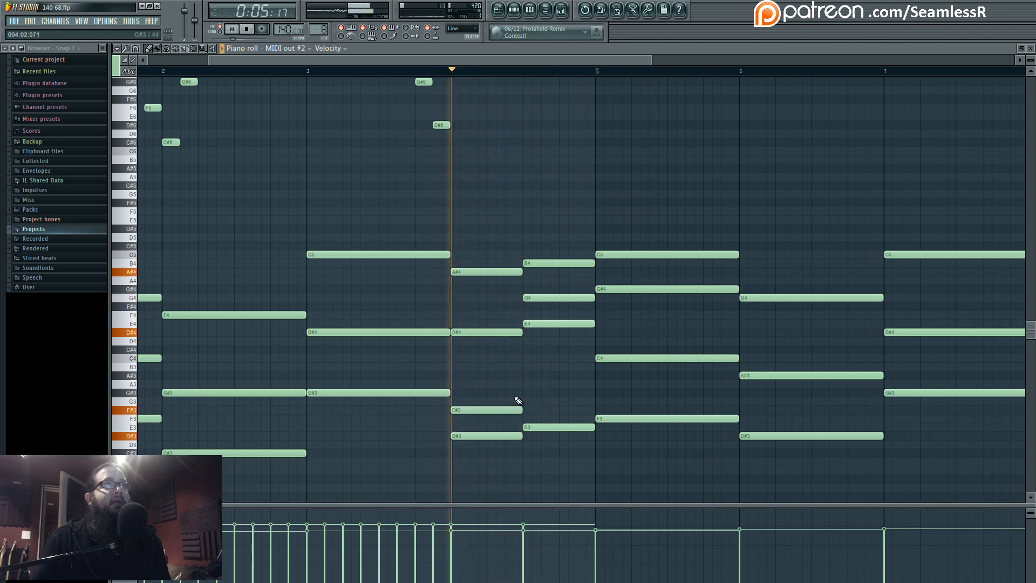
pyautogui.moveTo(541, 400); pyautogui.dragTo(533, 401)
pyautogui.rightClick(493, 410)
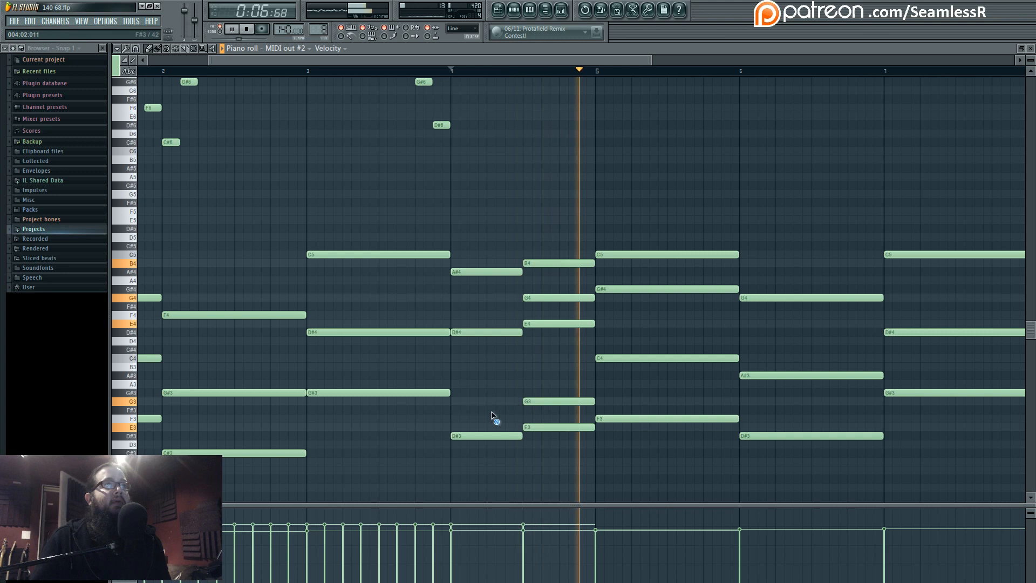
# Step: Try F#4 and G4 inside bar 4's first chord, and return the second chord's inner note from G3 to G4
pyautogui.rightClick(540, 300)
pyautogui.click(455, 305)
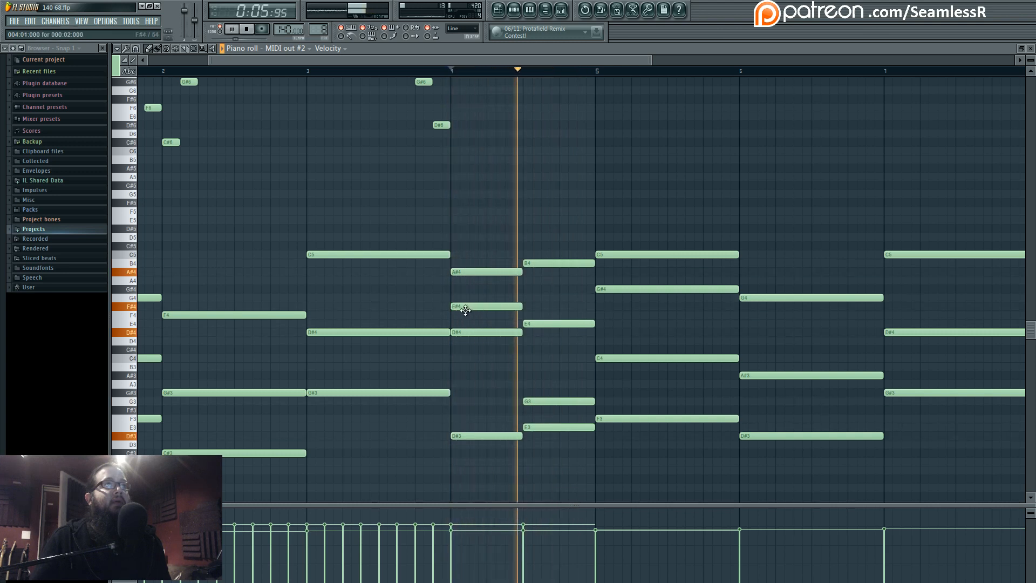
pyautogui.moveTo(466, 310); pyautogui.dragTo(459, 298)
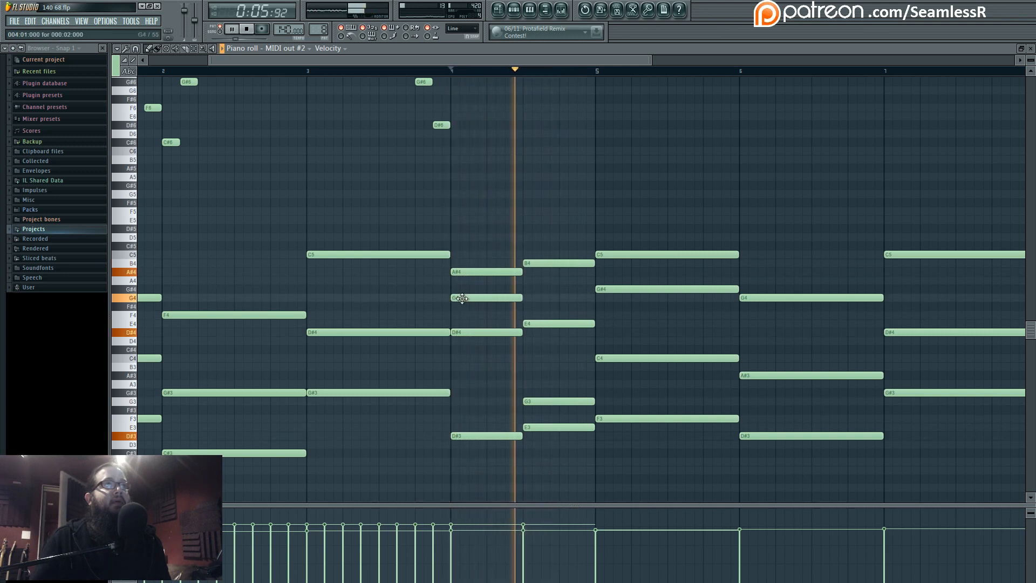
pyautogui.rightClick(485, 298)
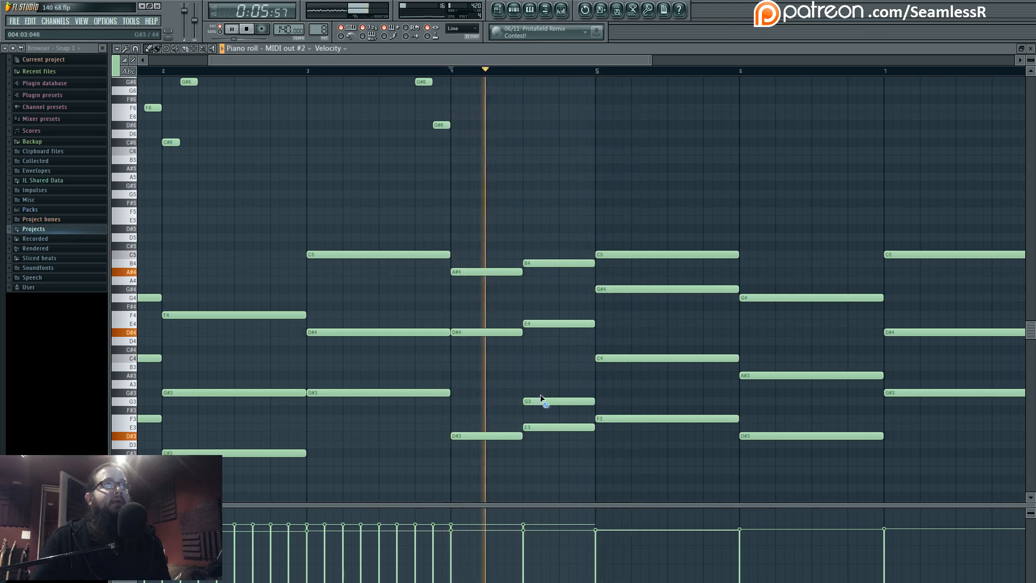
pyautogui.rightClick(541, 400)
pyautogui.click(529, 299)
pyautogui.press('space')
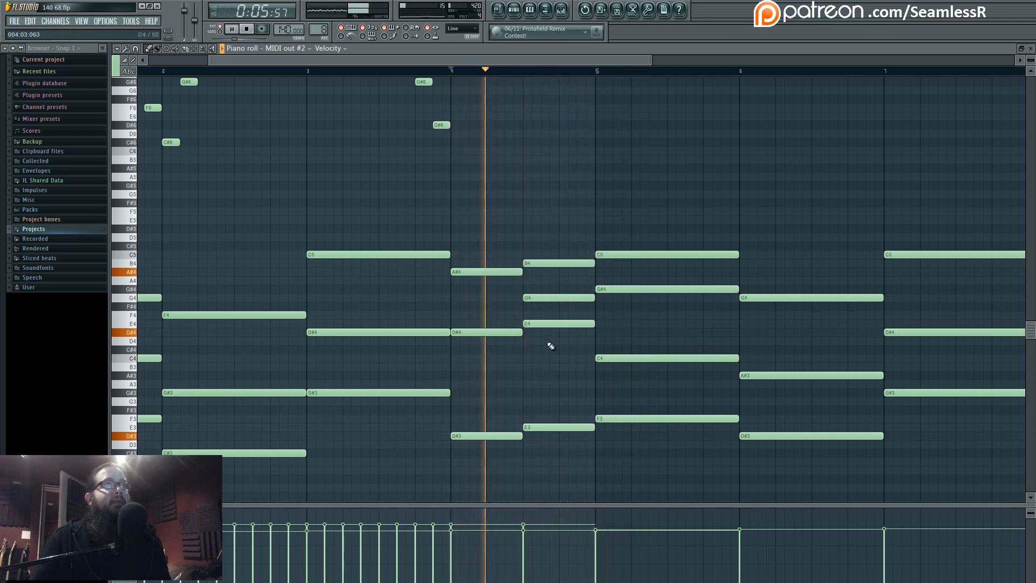
# Step: Examine the high melody run over bars 1 to 3 and play it from the beginning into bar 4
pyautogui.scroll(5, 526, 388)
pyautogui.press('space')
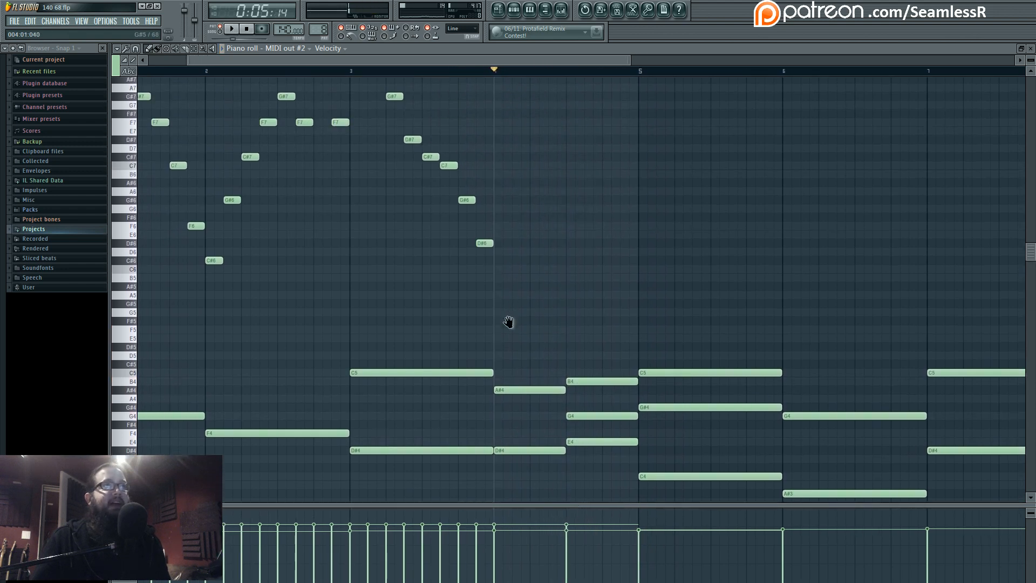
pyautogui.moveTo(509, 322); pyautogui.dragTo(527, 381)
pyautogui.moveTo(500, 277); pyautogui.dragTo(528, 325)
pyautogui.moveTo(403, 306)
pyautogui.mouseDown()
pyautogui.moveTo(404, 343)
pyautogui.moveTo(407, 303)
pyautogui.mouseUp()
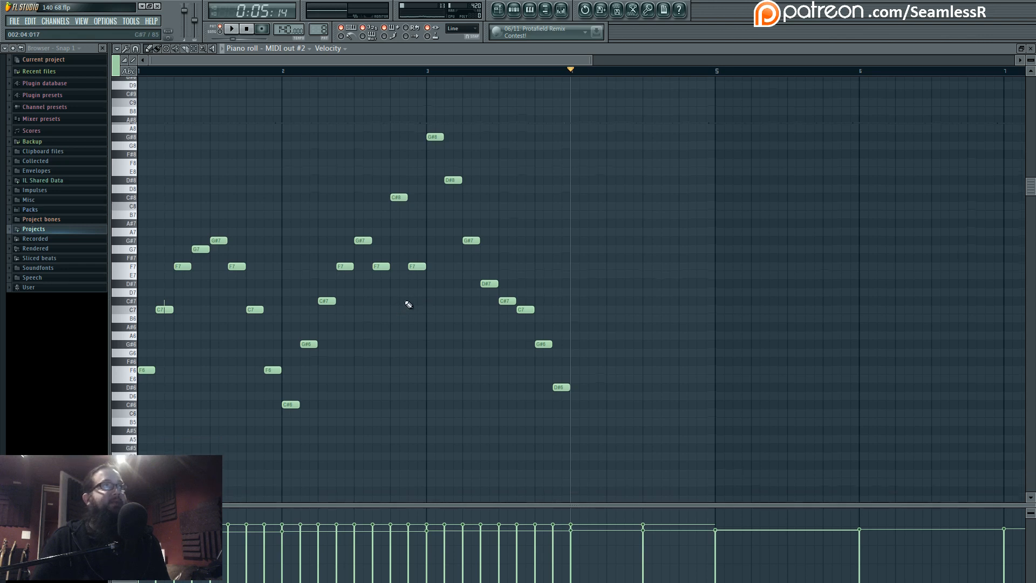
pyautogui.moveTo(261, 310)
pyautogui.mouseDown()
pyautogui.moveTo(159, 310)
pyautogui.moveTo(338, 320)
pyautogui.moveTo(372, 155)
pyautogui.moveTo(370, 213)
pyautogui.moveTo(414, 356)
pyautogui.mouseUp()
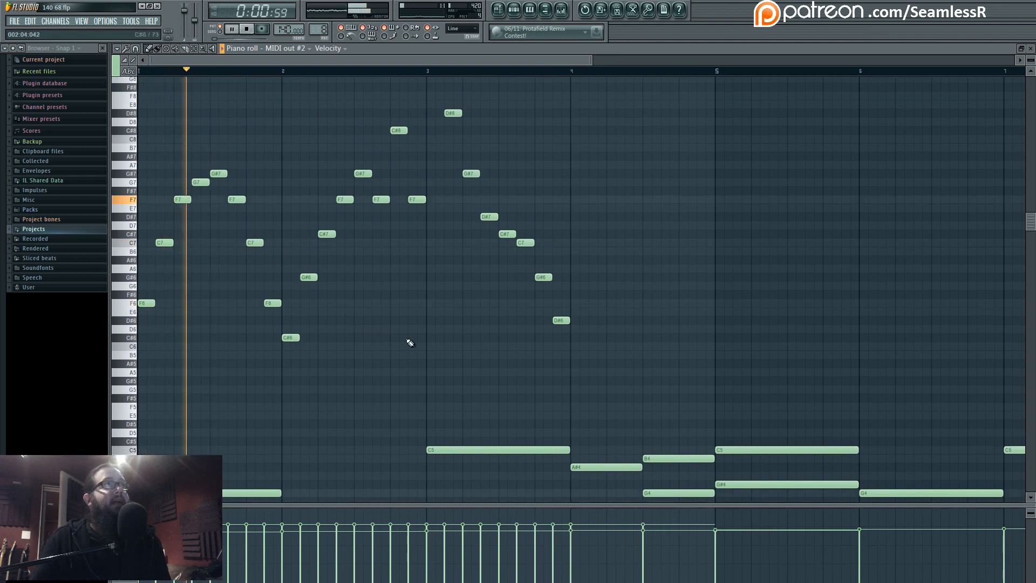
pyautogui.moveTo(432, 317)
pyautogui.mouseDown()
pyautogui.moveTo(434, 380)
pyautogui.moveTo(532, 225)
pyautogui.moveTo(482, 281)
pyautogui.moveTo(453, 380)
pyautogui.mouseUp()
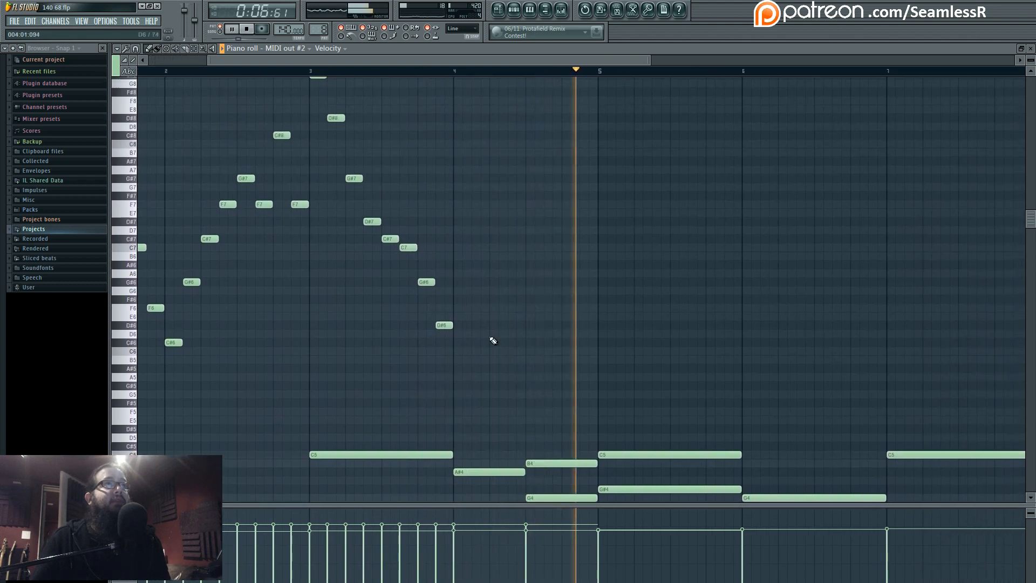
# Step: Add a rising run of short notes D#5, G5, A#5 and D#6 over bar 4's first chord and play from bar 3
pyautogui.moveTo(509, 337); pyautogui.dragTo(459, 359)
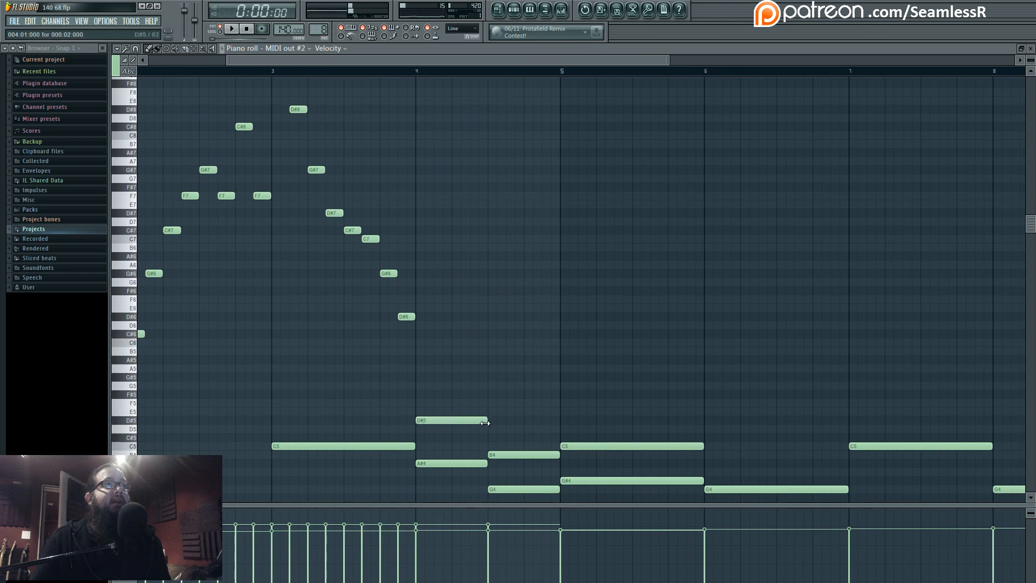
pyautogui.moveTo(432, 426)
pyautogui.mouseDown()
pyautogui.moveTo(481, 224)
pyautogui.moveTo(470, 222)
pyautogui.moveTo(473, 411)
pyautogui.moveTo(446, 266)
pyautogui.moveTo(456, 410)
pyautogui.mouseUp()
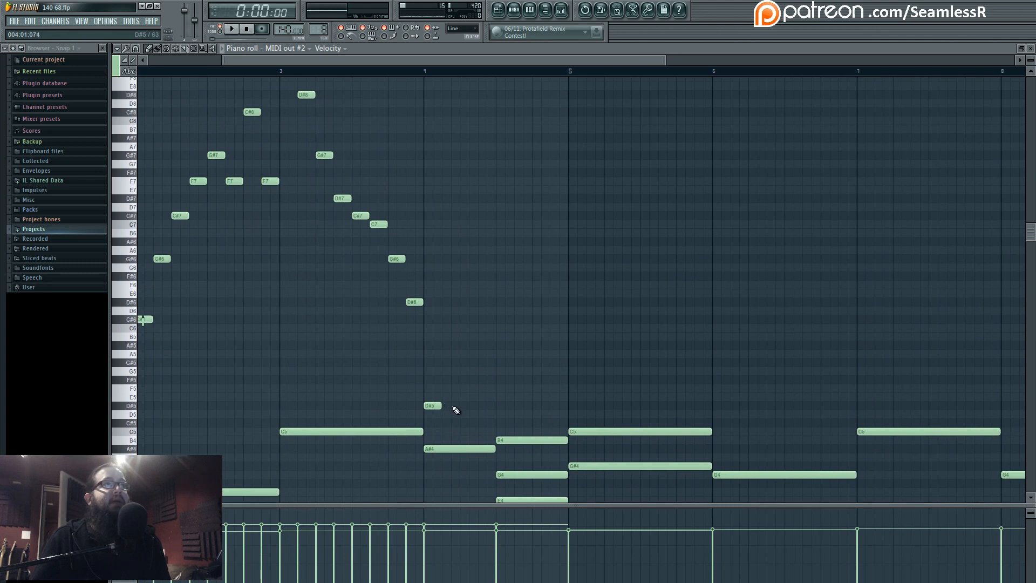
pyautogui.scroll(2, 456, 410)
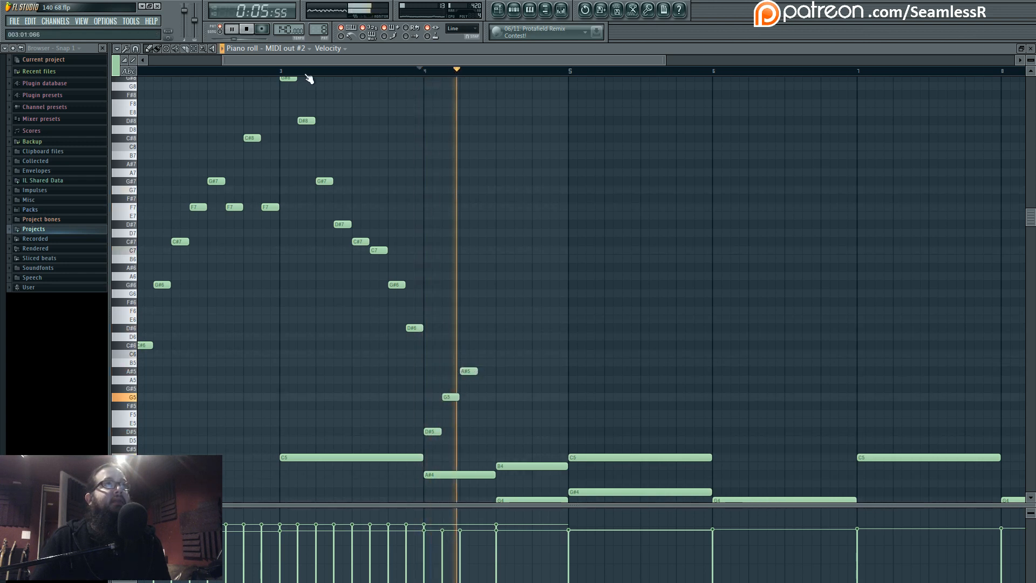
pyautogui.click(285, 71)
pyautogui.click(480, 328)
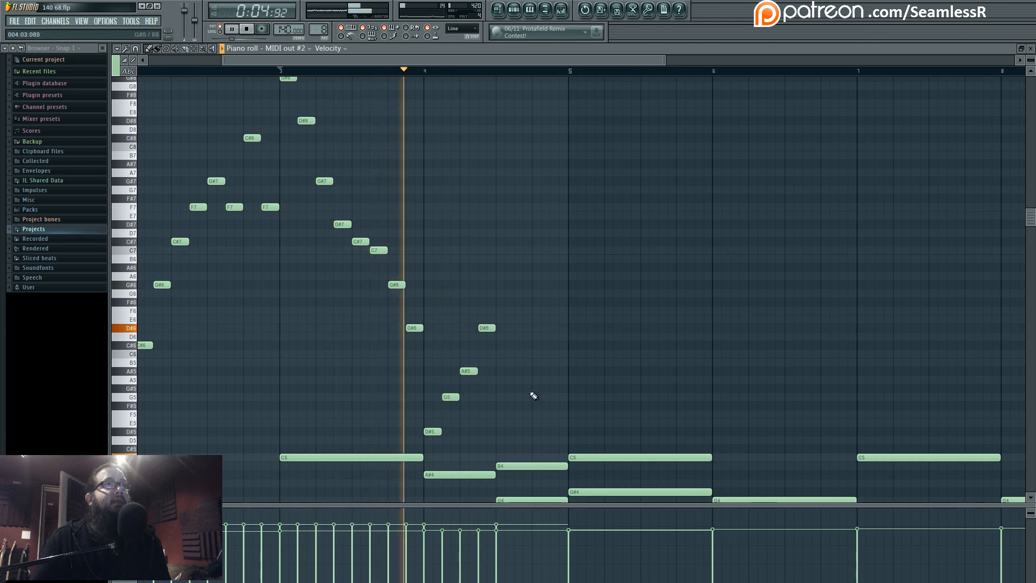
# Step: Continue the run over bar 4's second chord with short notes E5, C6, E6 and G6, and play it back
pyautogui.moveTo(516, 418)
pyautogui.mouseDown()
pyautogui.moveTo(495, 280)
pyautogui.moveTo(511, 409)
pyautogui.moveTo(533, 221)
pyautogui.moveTo(506, 404)
pyautogui.mouseUp()
pyautogui.press('space')
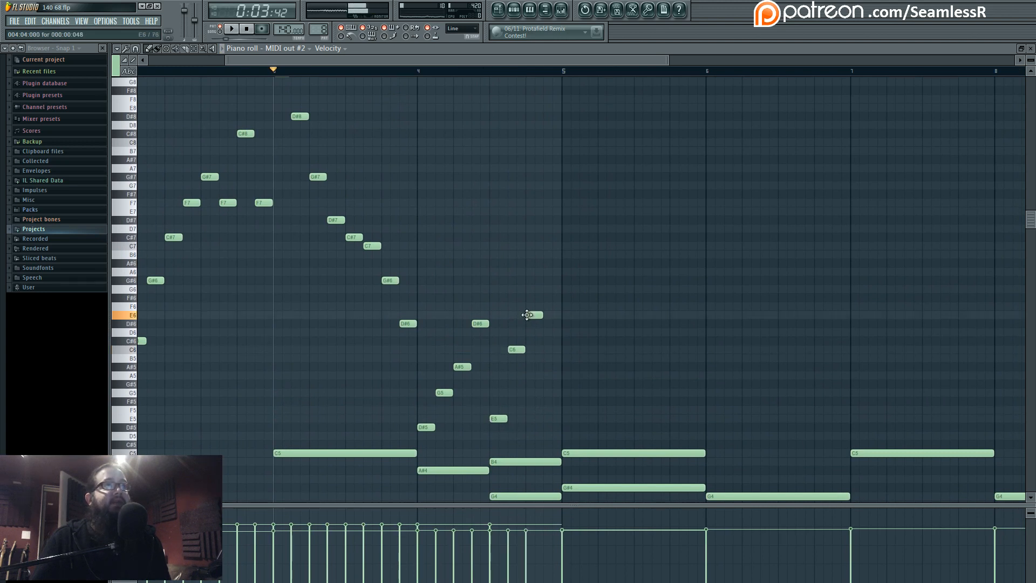
pyautogui.moveTo(548, 289); pyautogui.dragTo(552, 290)
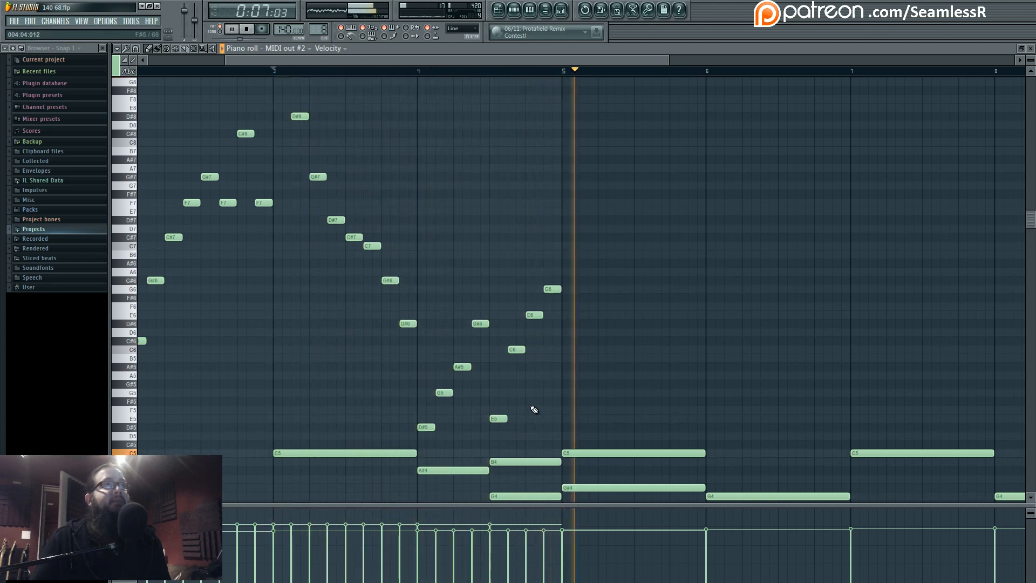
pyautogui.moveTo(533, 408); pyautogui.dragTo(559, 347)
pyautogui.press('space')
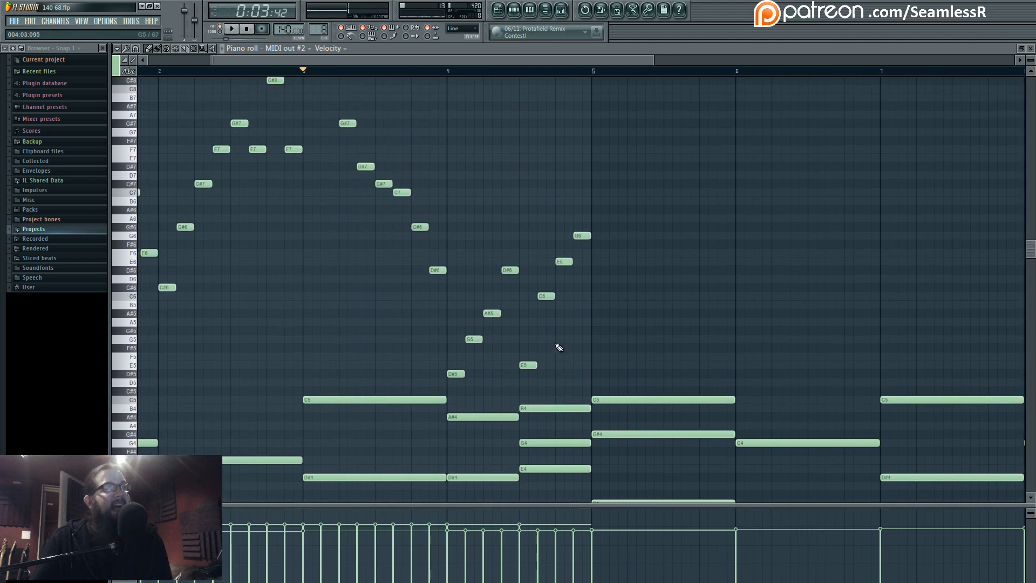
# Step: Play the progression from bar 5 and raise the top note of bar 8's second chord to G4
pyautogui.scroll(-2, 413, 351)
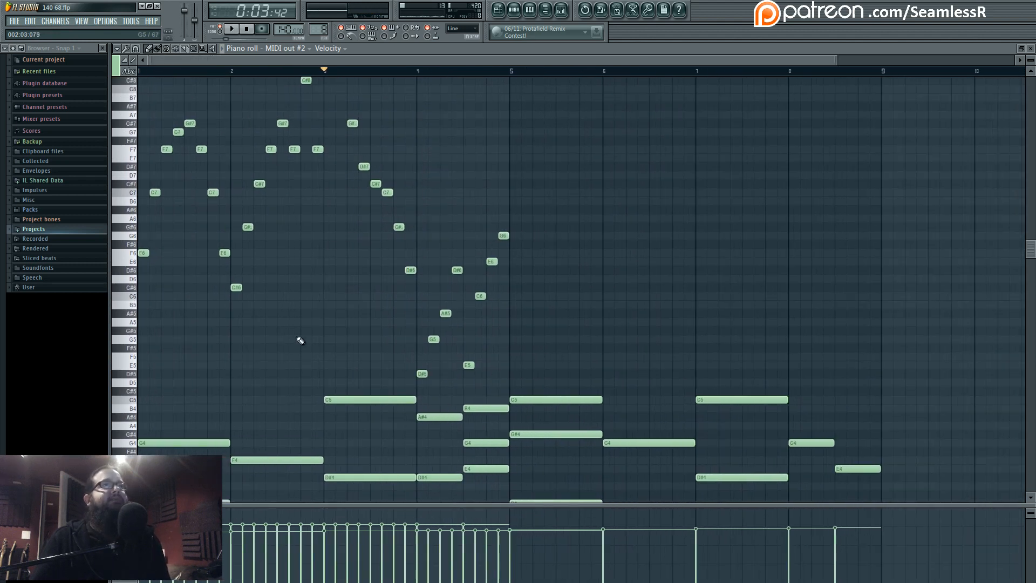
pyautogui.moveTo(300, 342); pyautogui.dragTo(668, 259)
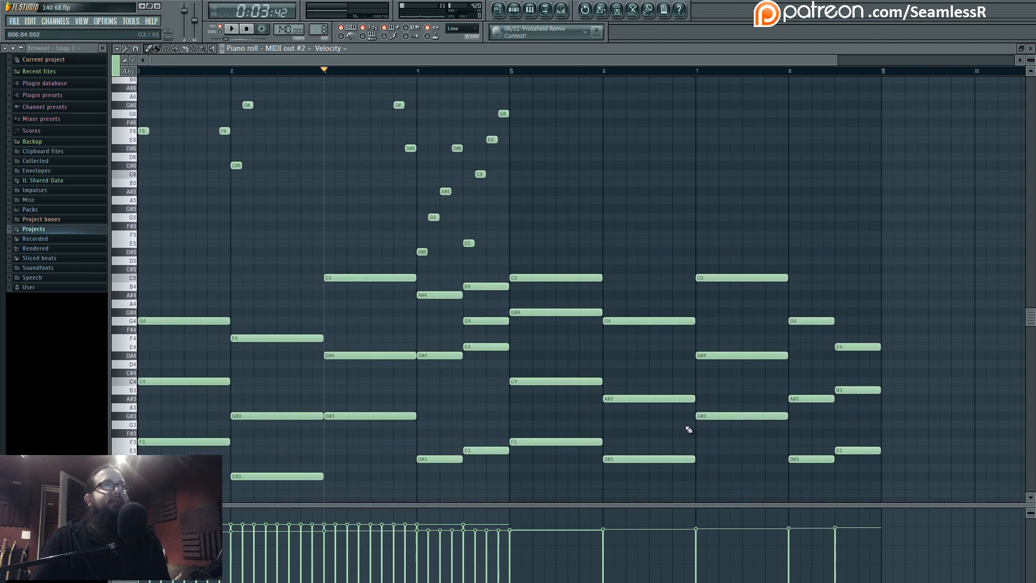
pyautogui.scroll(-3, 616, 370)
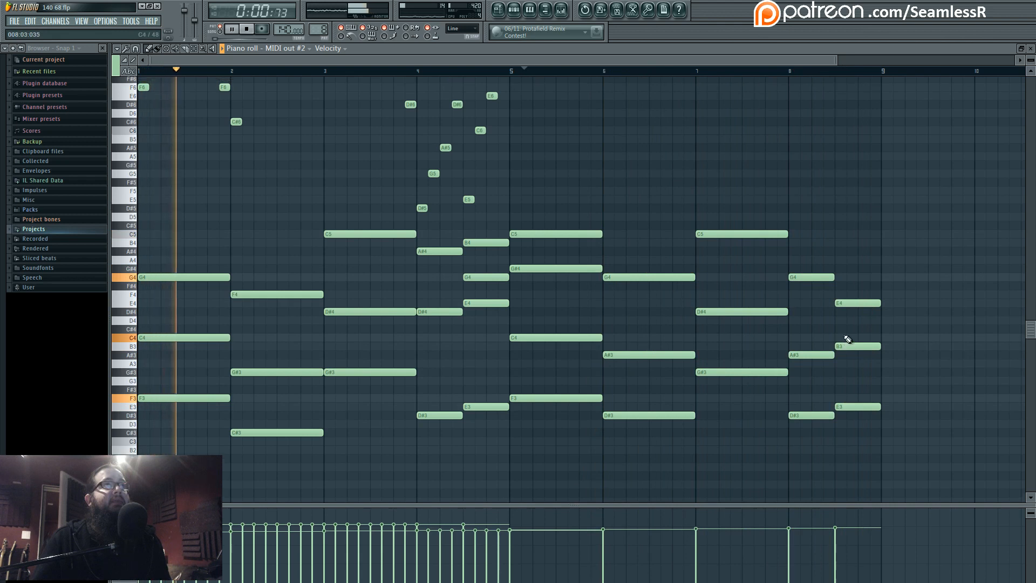
pyautogui.scroll(1, 844, 332)
pyautogui.moveTo(852, 324); pyautogui.dragTo(852, 298)
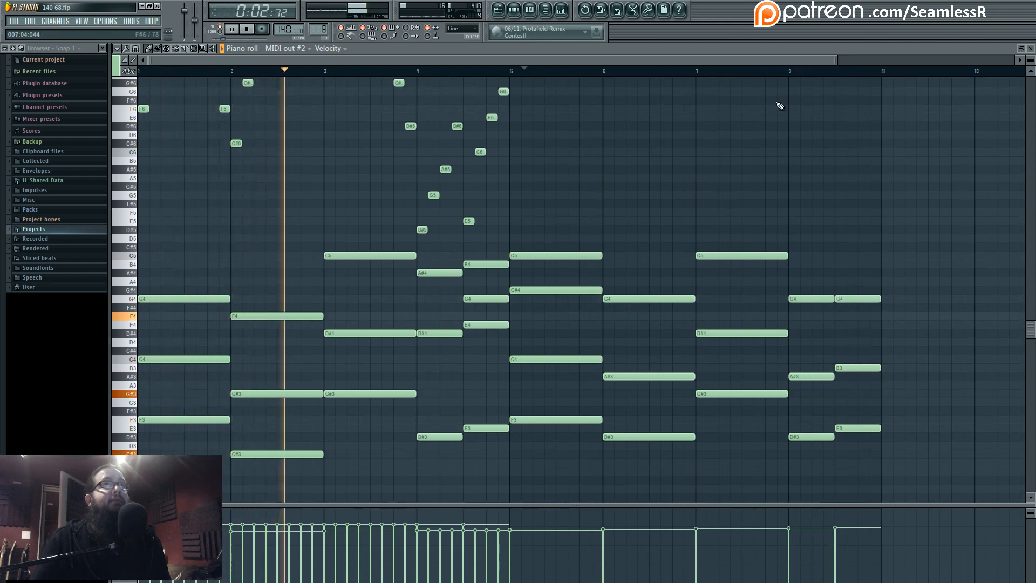
# Step: Play from bar 8 and raise the top note of its first chord to A#4
pyautogui.click(798, 71)
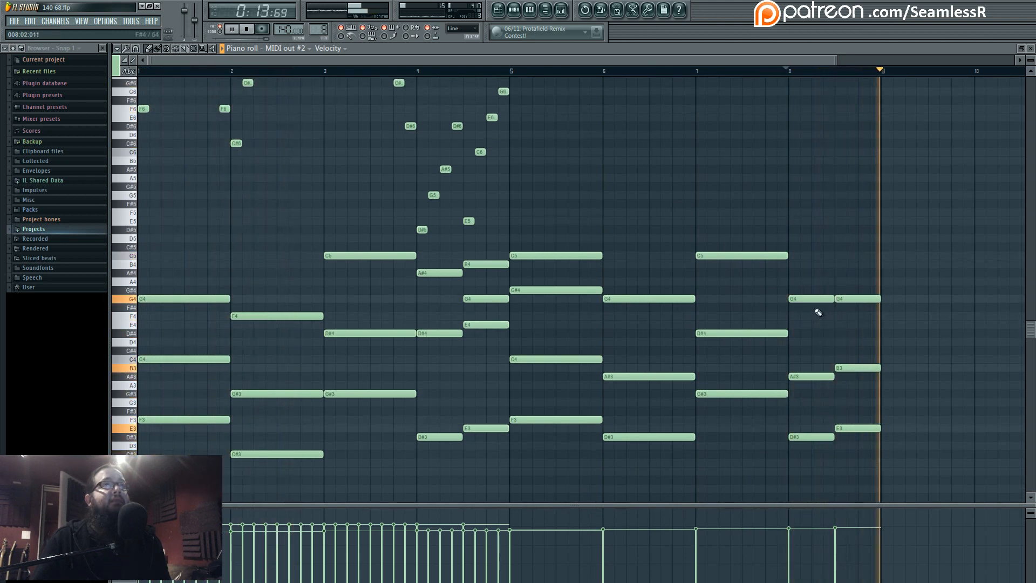
pyautogui.moveTo(810, 298); pyautogui.dragTo(809, 277)
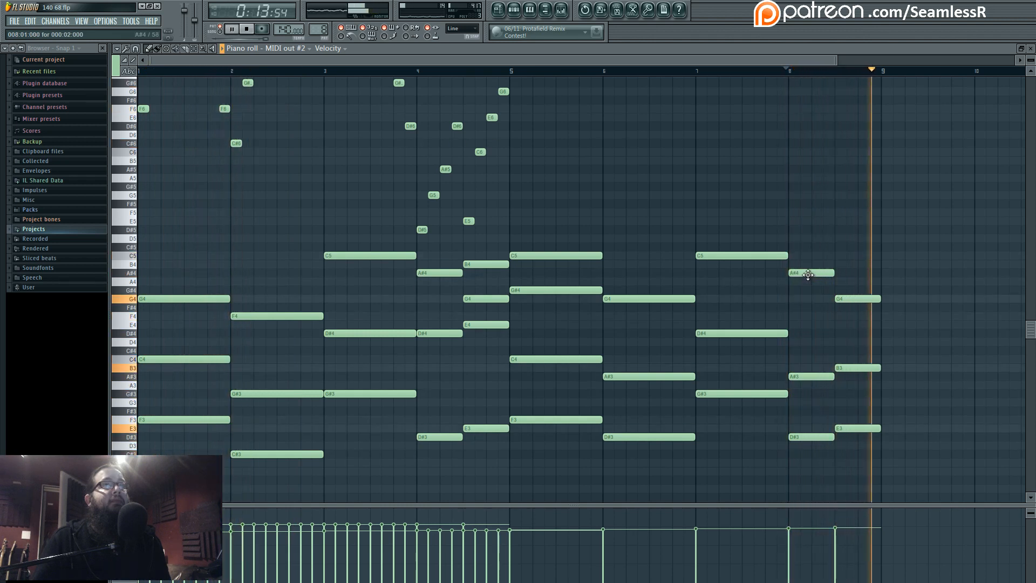
# Step: Play the melody from the beginning and raise all of bar 4's rising run by one octave
pyautogui.moveTo(588, 307); pyautogui.dragTo(595, 355)
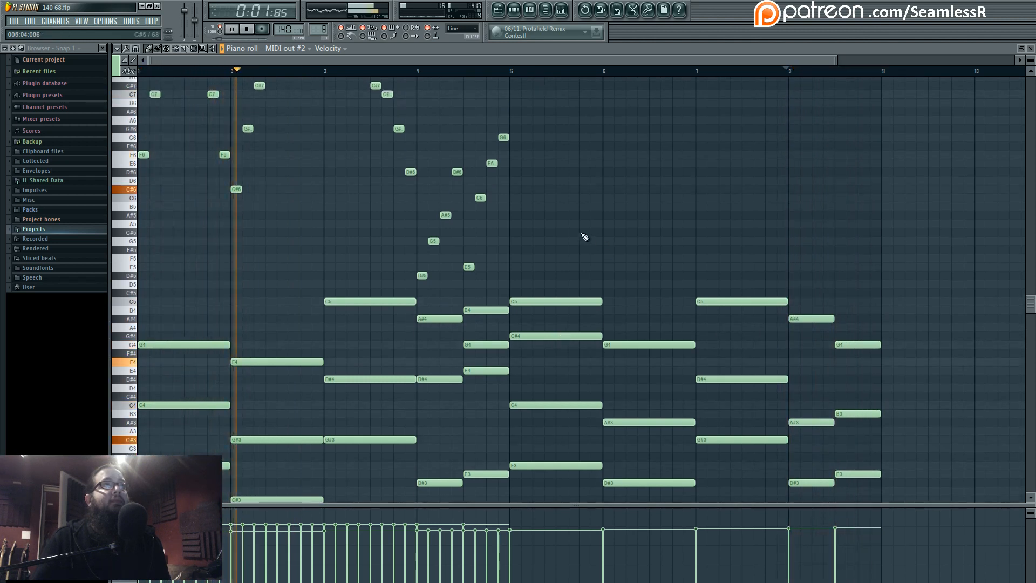
pyautogui.moveTo(569, 252); pyautogui.dragTo(585, 340)
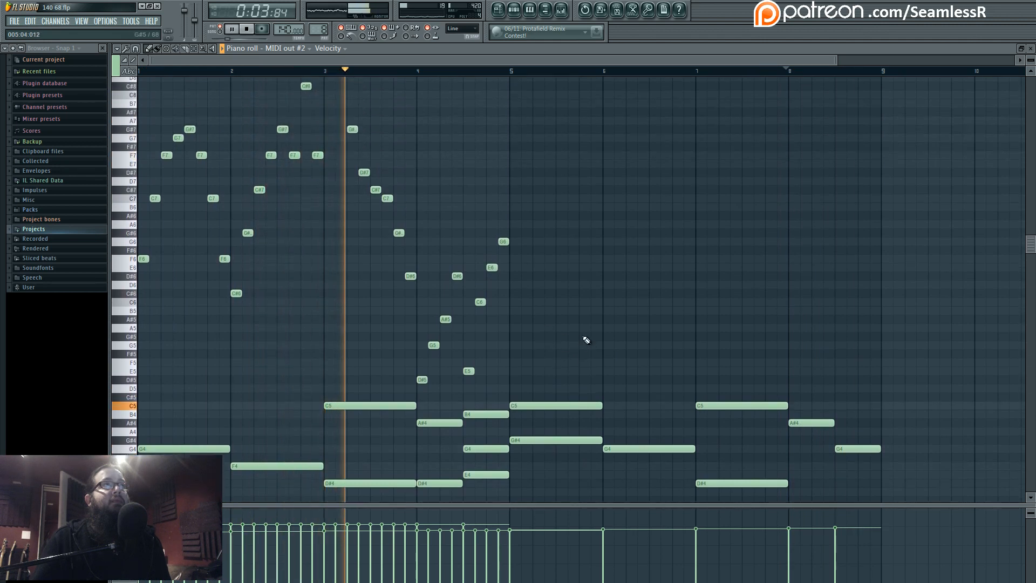
pyautogui.moveTo(544, 273); pyautogui.dragTo(537, 171)
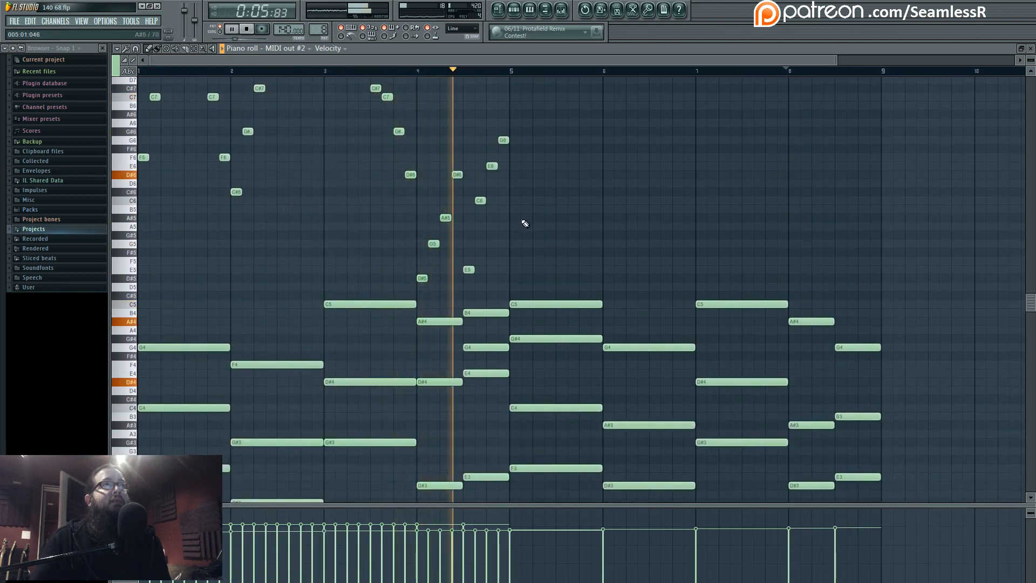
pyautogui.moveTo(525, 226); pyautogui.dragTo(505, 315)
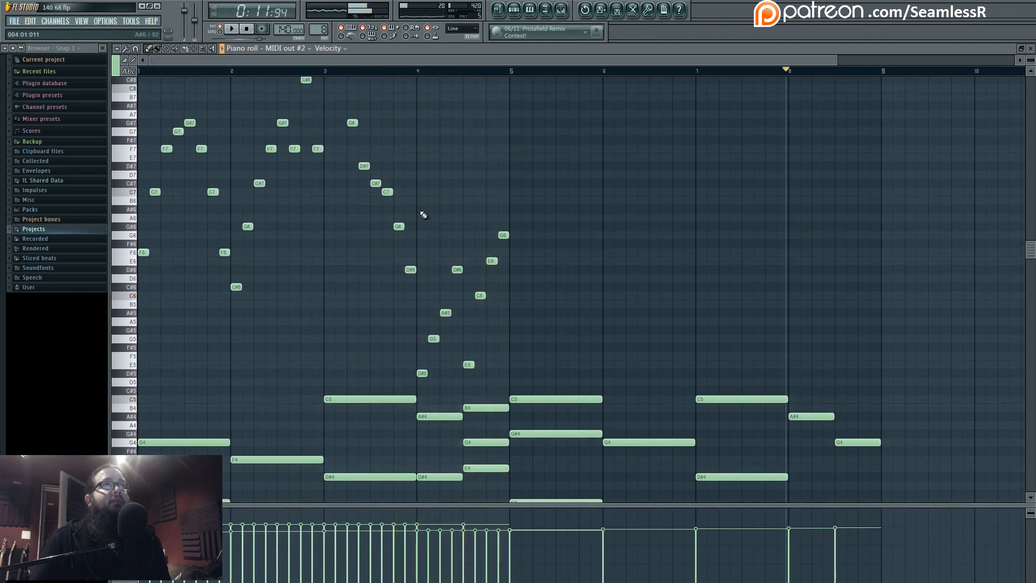
pyautogui.moveTo(421, 206); pyautogui.dragTo(599, 377)
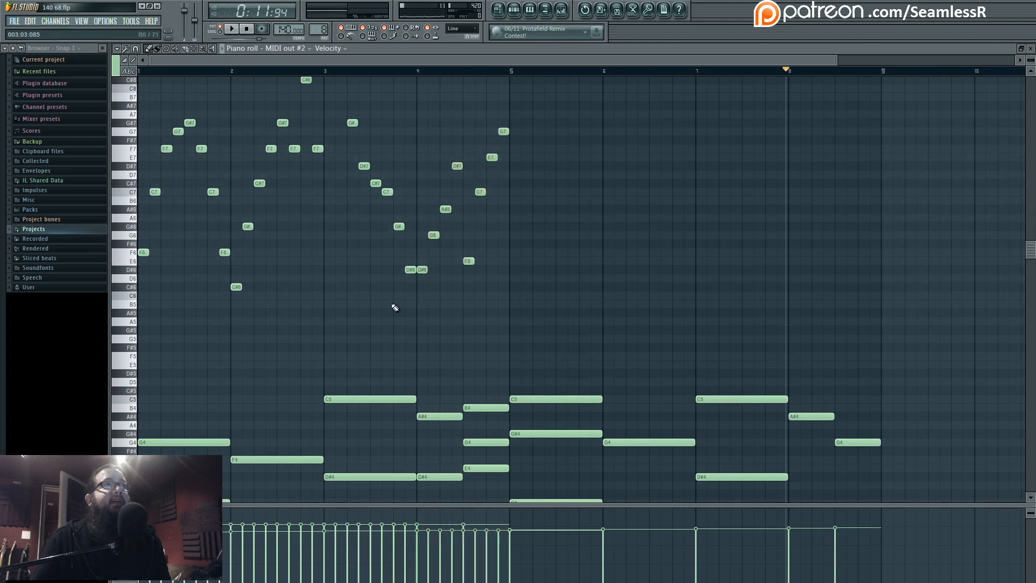
# Step: Play from bar 3 and change the last melody note of that bar to A#6
pyautogui.scroll(3, 474, 250)
pyautogui.press('space')
pyautogui.moveTo(363, 80); pyautogui.dragTo(363, 71)
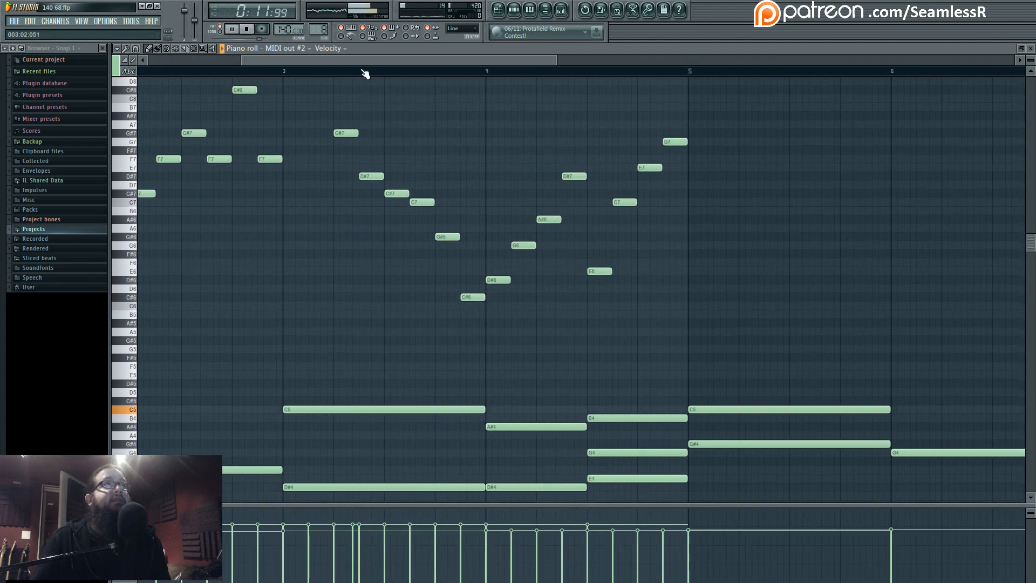
pyautogui.moveTo(385, 105); pyautogui.dragTo(390, 160)
pyautogui.click(347, 71)
pyautogui.rightClick(360, 126)
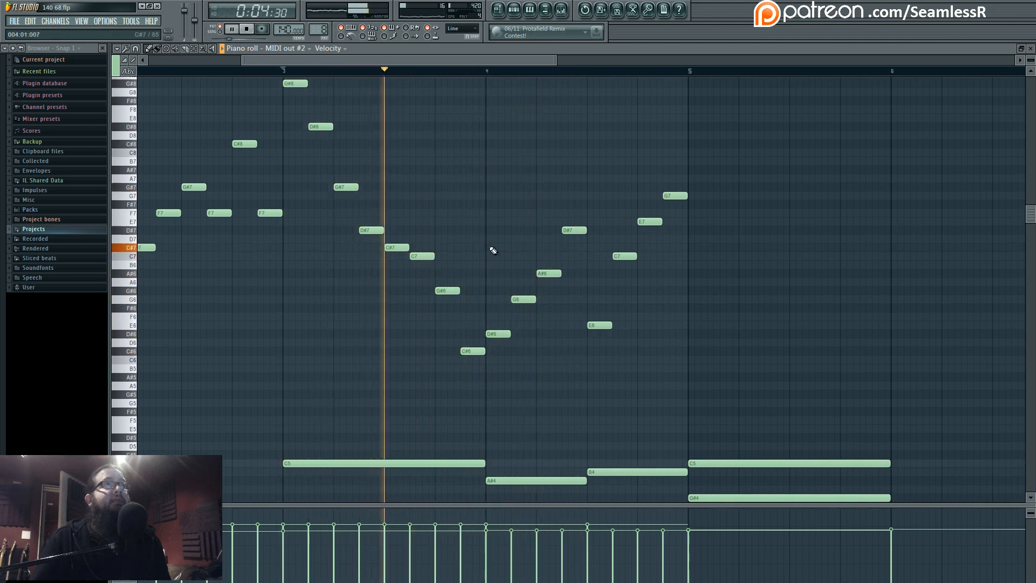
pyautogui.press('space')
pyautogui.press('space')
pyautogui.moveTo(473, 351); pyautogui.dragTo(473, 318)
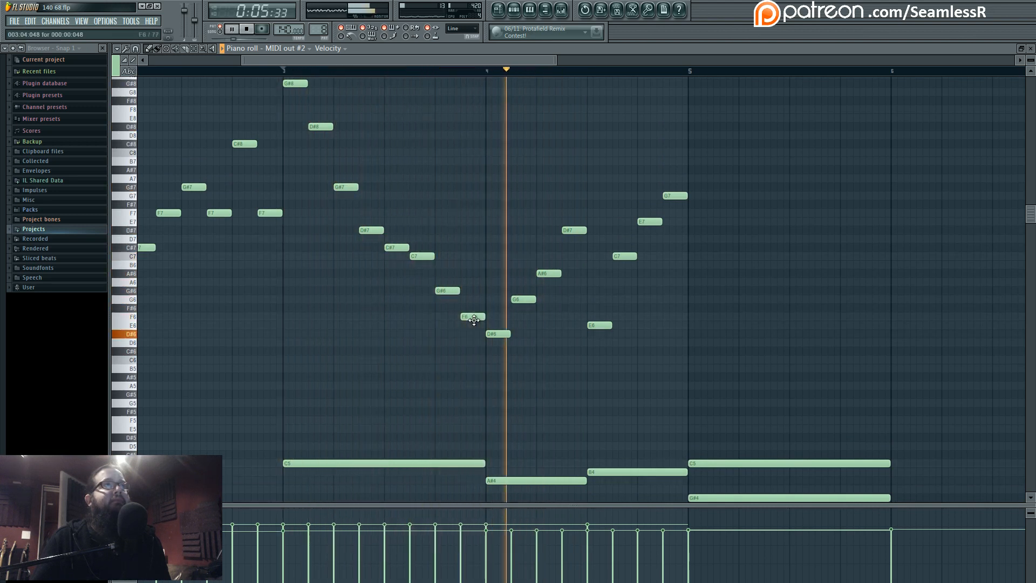
pyautogui.moveTo(474, 320); pyautogui.dragTo(477, 328)
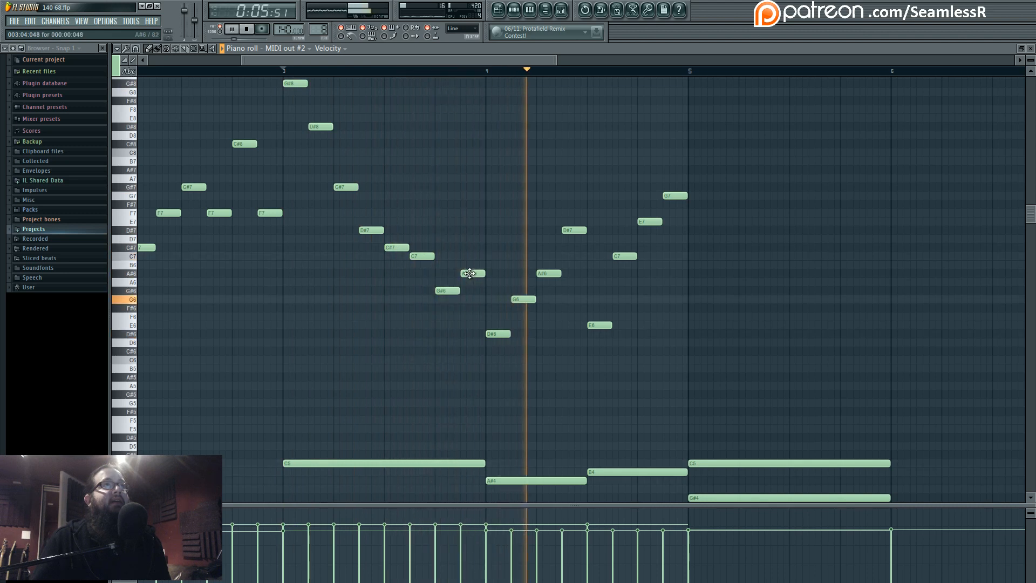
# Step: Duplicate the whole melody run of bars 1 to 4 into bars 5 to 8 and play it back from bar 3
pyautogui.press('space')
pyautogui.moveTo(595, 400); pyautogui.dragTo(477, 351)
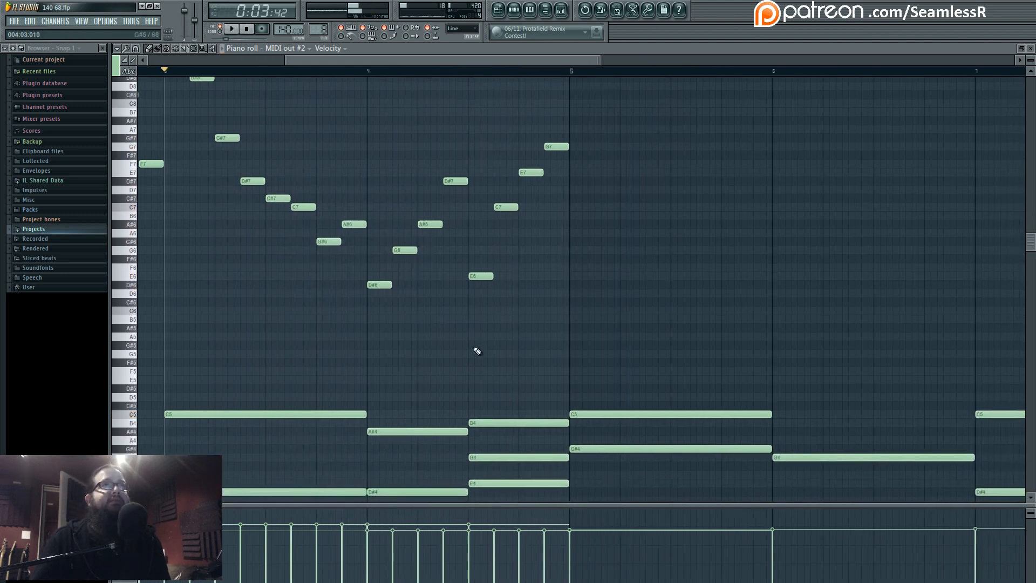
pyautogui.scroll(-6, 477, 351)
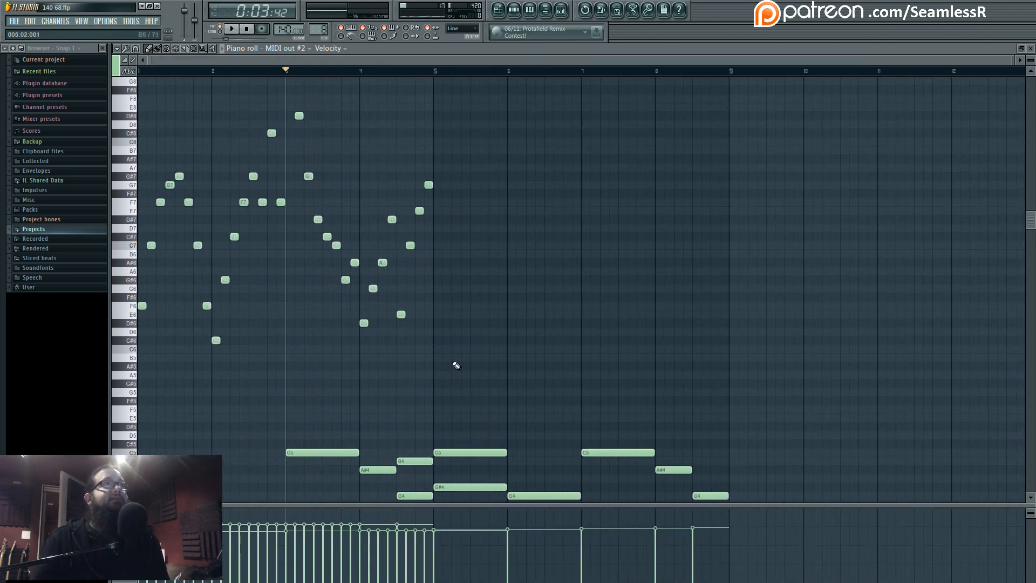
pyautogui.moveTo(578, 387); pyautogui.dragTo(95, 96)
pyautogui.hotkey('ctrl', 'b')
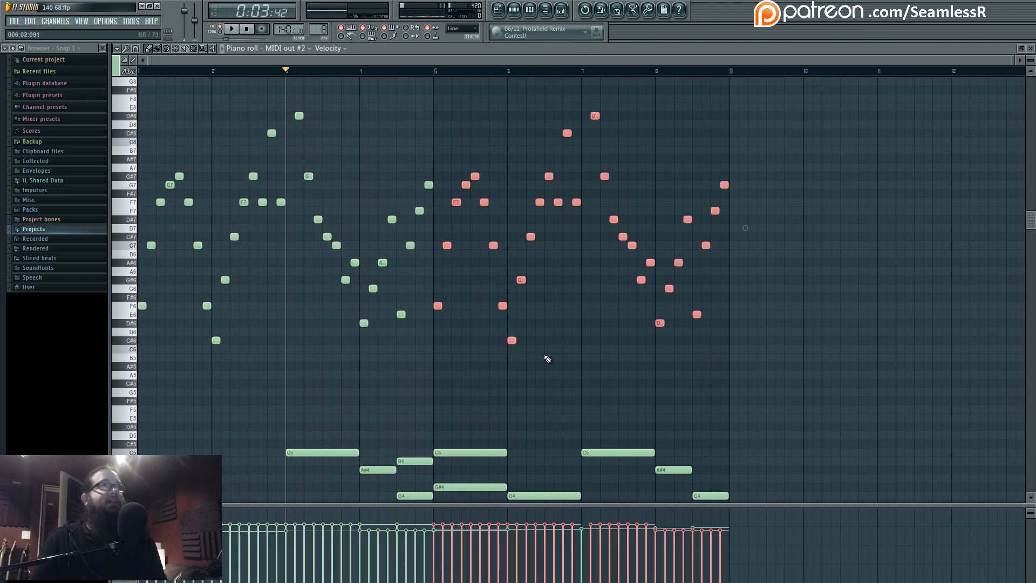
pyautogui.hotkey('ctrl', 'd')
pyautogui.press('space')
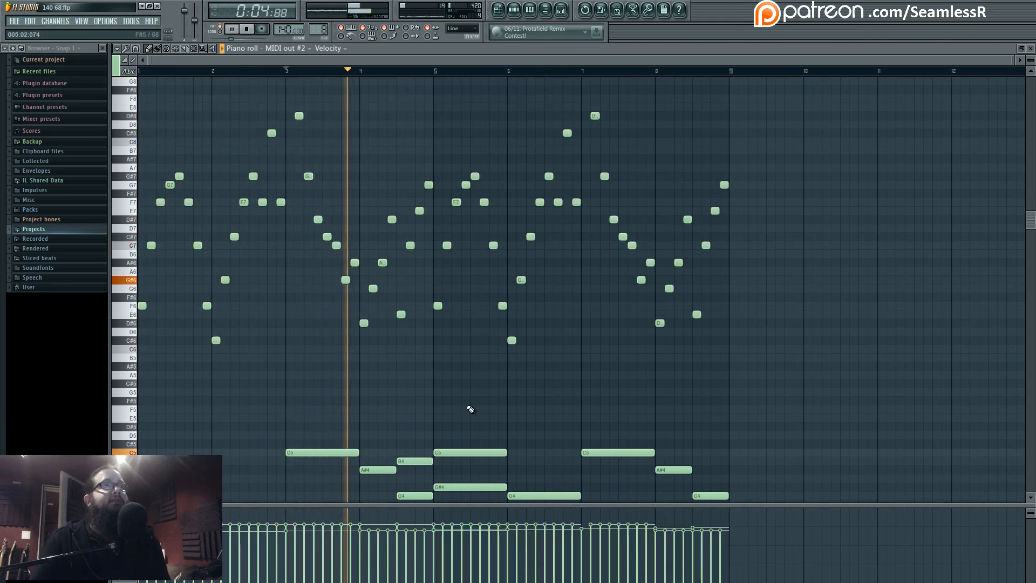
pyautogui.scroll(-3, 469, 377)
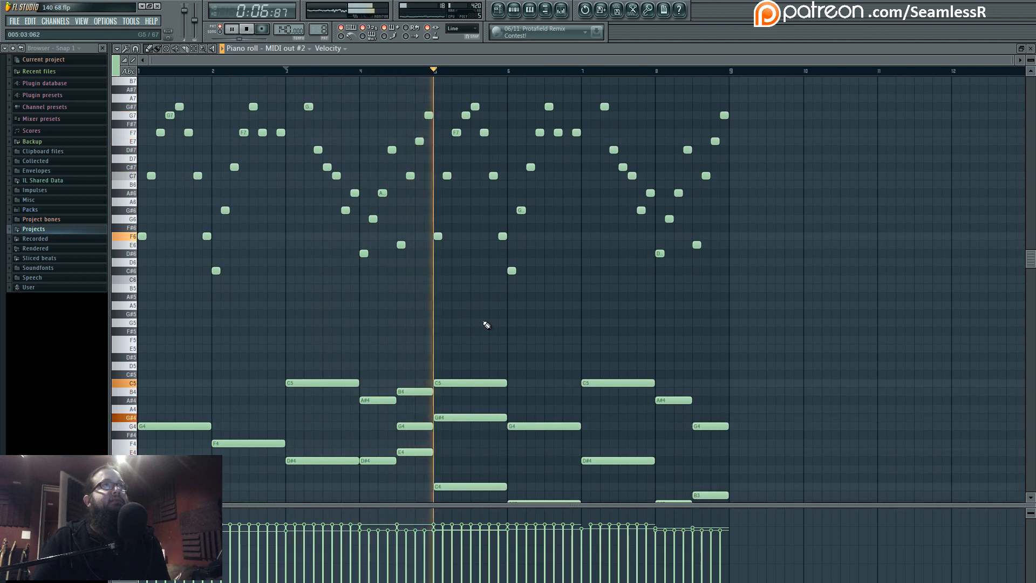
pyautogui.moveTo(554, 330); pyautogui.dragTo(474, 375)
pyautogui.press('space')
# Step: Transpose bar 6's copied melody notes up two semitones, running from D#6 to a D#8 peak and ending on G7, and listen
pyautogui.scroll(3, 468, 216)
pyautogui.moveTo(447, 115); pyautogui.dragTo(546, 381)
pyautogui.scroll(-9, 546, 386)
pyautogui.scroll(9, 472, 405)
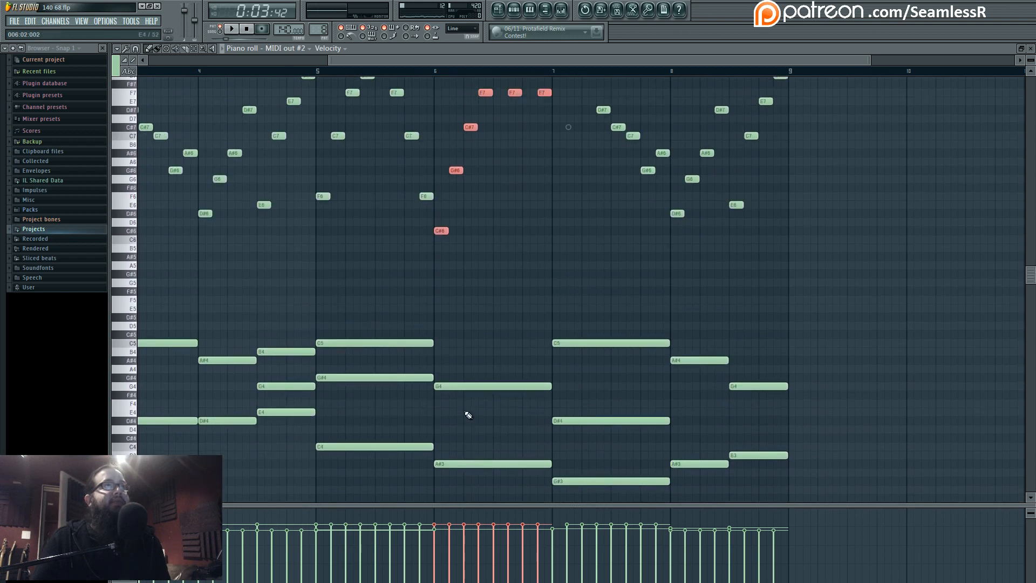
pyautogui.scroll(3, 447, 396)
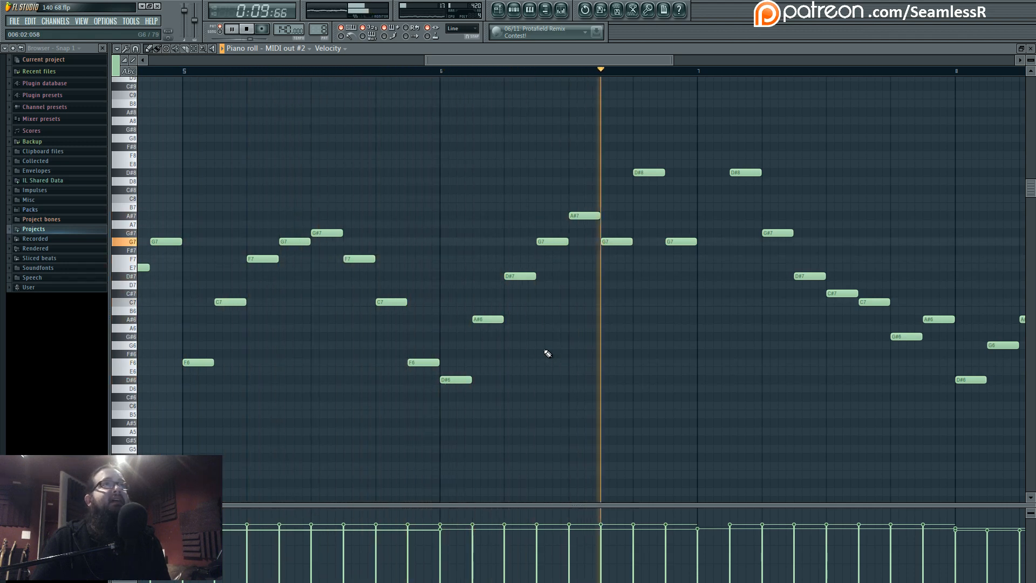
pyautogui.press('space')
# Step: Review the melody against the chords in bars 4 to 8 and play from bar 7
pyautogui.scroll(-6, 536, 359)
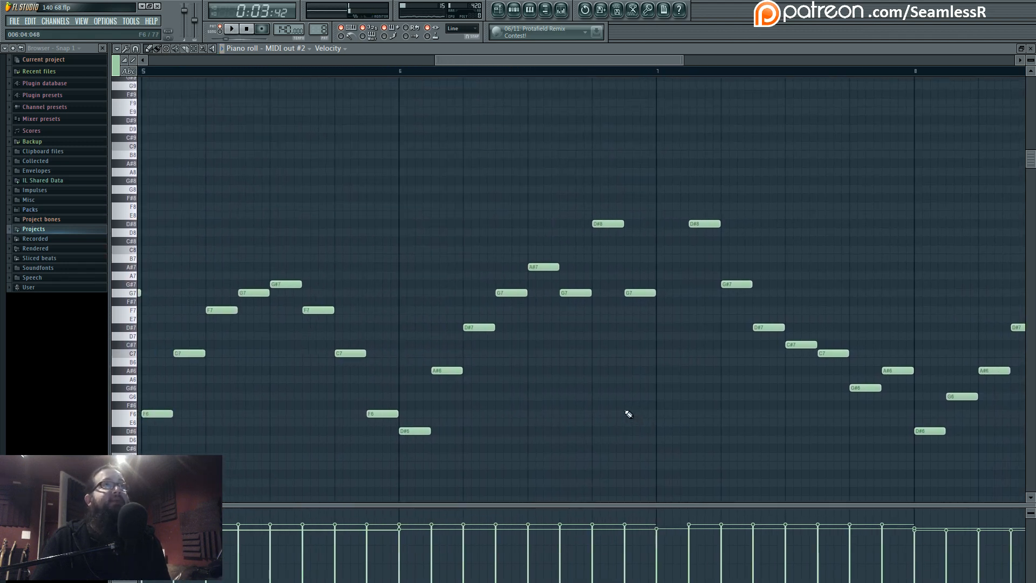
pyautogui.scroll(2, 602, 409)
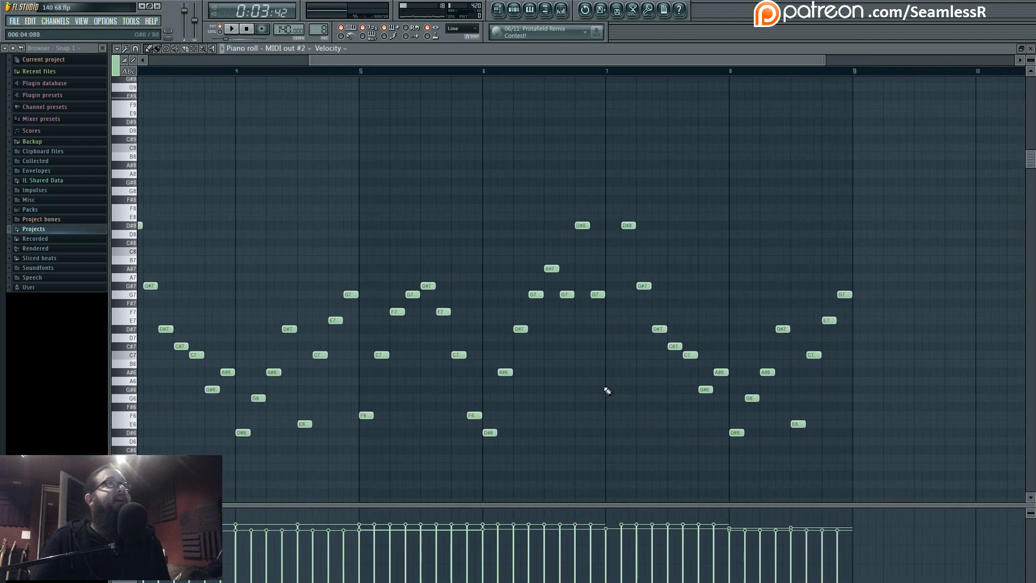
pyautogui.scroll(-3, 589, 389)
pyautogui.scroll(-3, 581, 386)
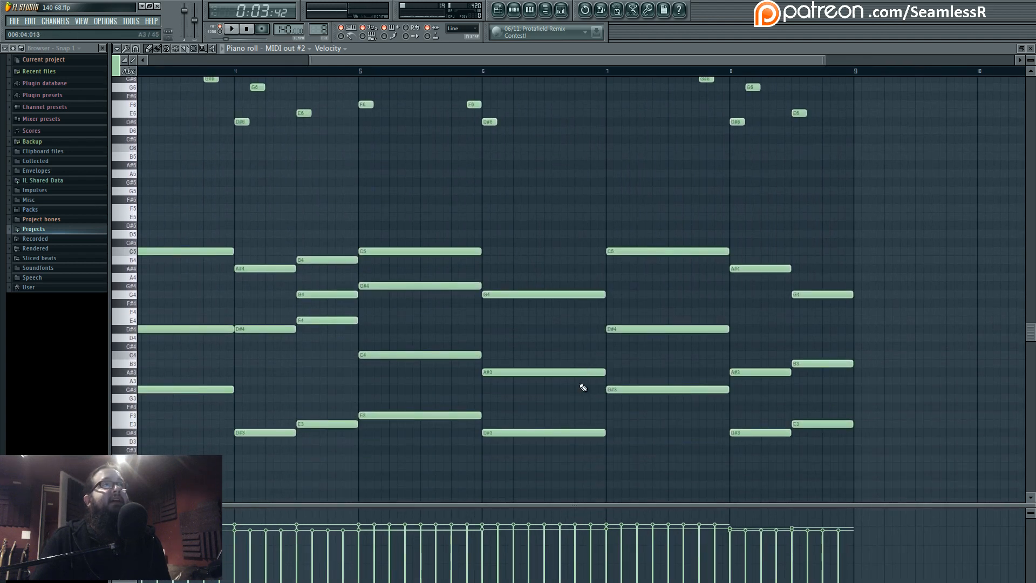
pyautogui.hscroll(4, 813, 370)
pyautogui.moveTo(523, 405); pyautogui.dragTo(496, 407)
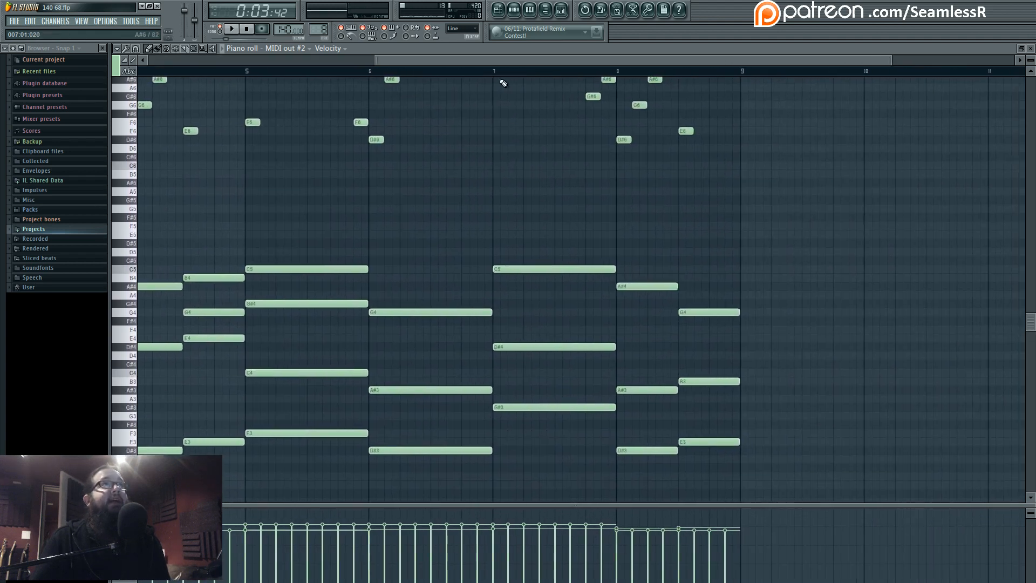
pyautogui.click(490, 72)
pyautogui.press('space')
pyautogui.moveTo(534, 321)
pyautogui.mouseDown()
pyautogui.moveTo(575, 441)
pyautogui.moveTo(645, 497)
pyautogui.mouseUp()
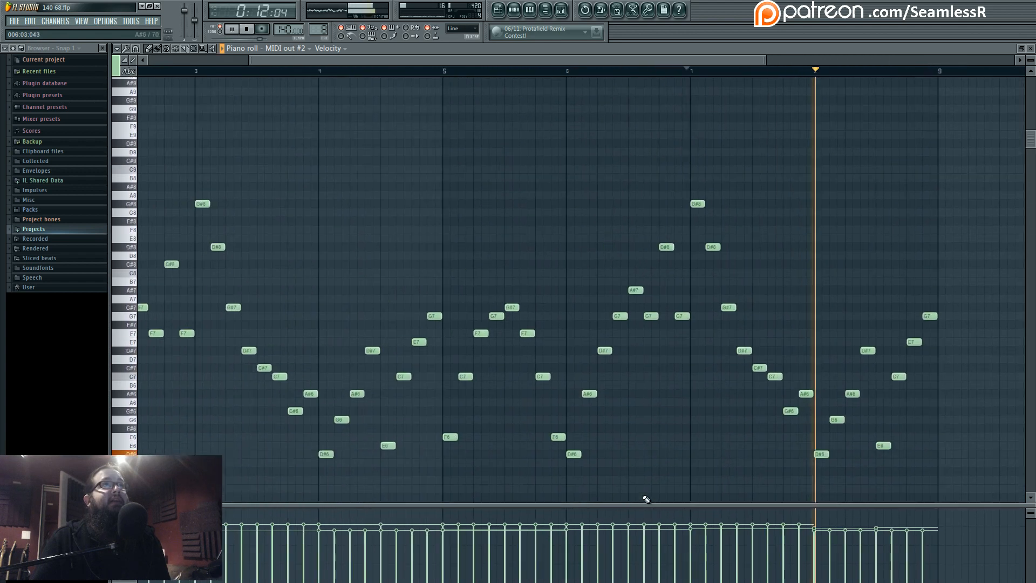
pyautogui.press('space')
pyautogui.moveTo(677, 364); pyautogui.dragTo(652, 280)
pyautogui.moveTo(607, 339); pyautogui.dragTo(600, 208)
pyautogui.scroll(-4, 617, 345)
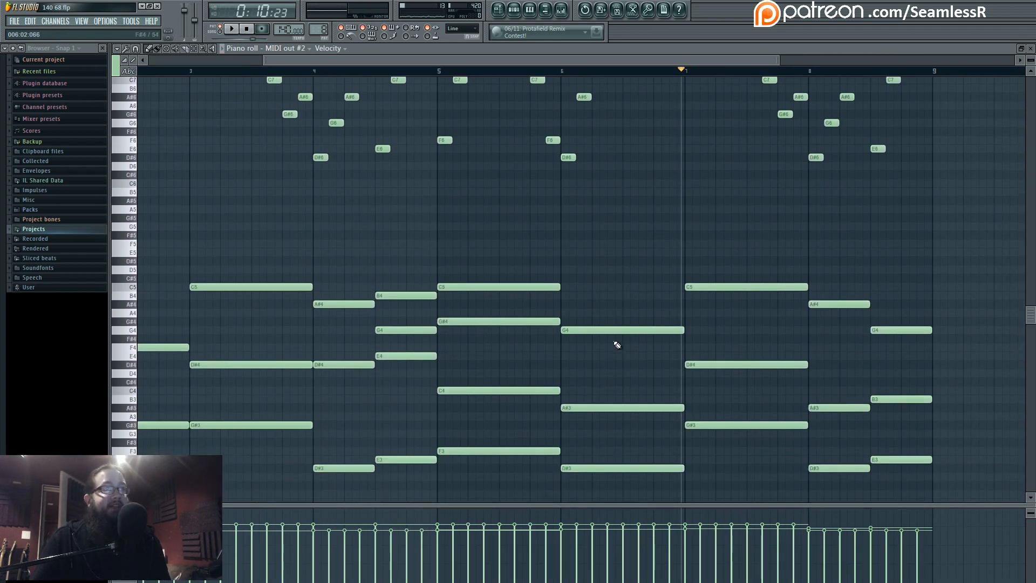
pyautogui.scroll(7, 620, 356)
pyautogui.scroll(-3, 620, 356)
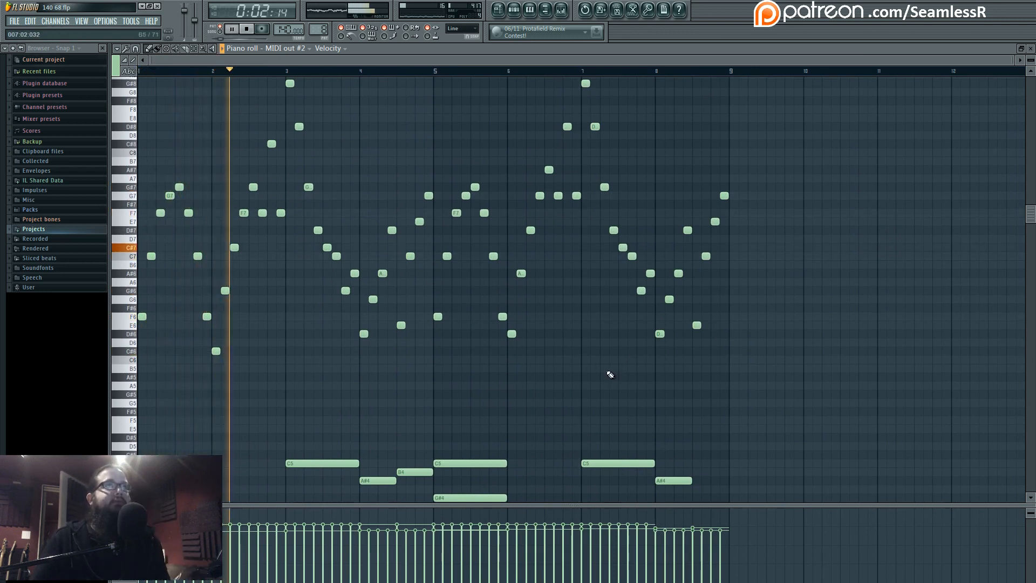
# Step: Switch to the Ustream chat in Firefox, move its window beside the melody notes and read the viewers' messages
pyautogui.hotkey('alt', 'Tab')
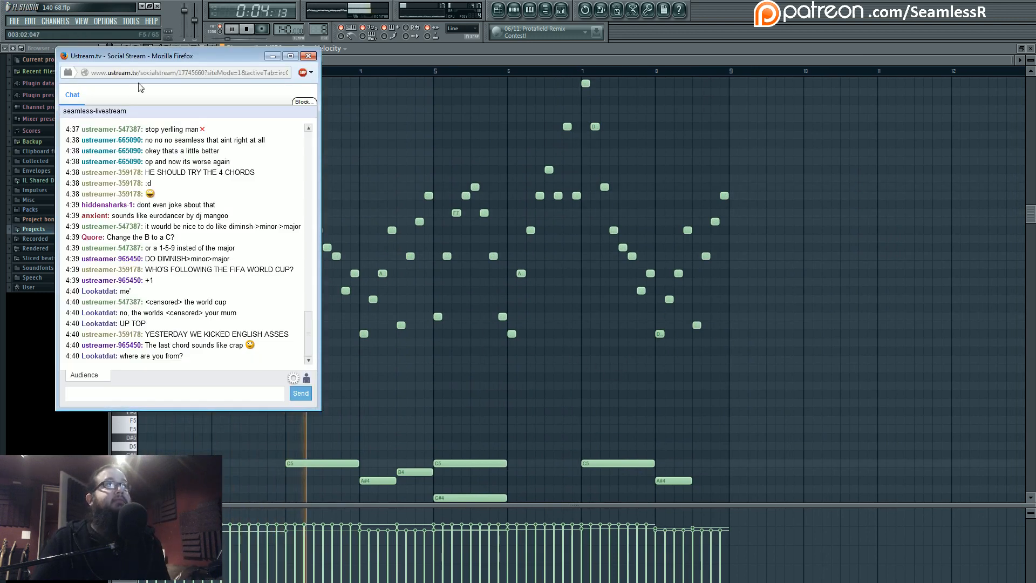
pyautogui.moveTo(159, 57); pyautogui.dragTo(843, 87)
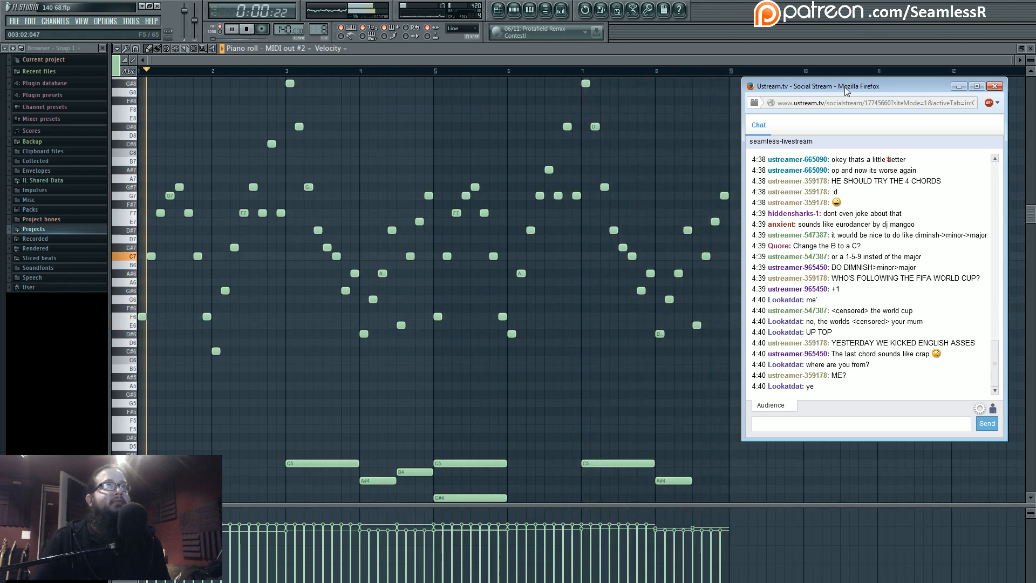
pyautogui.rightClick(525, 384)
# Step: Examine the chord voicings of bars 3 to 8, especially bar 4's second chord, alongside the melody
pyautogui.moveTo(421, 392); pyautogui.dragTo(445, 209)
pyautogui.scroll(2, 409, 372)
pyautogui.scroll(2, 414, 375)
pyautogui.scroll(-3, 421, 391)
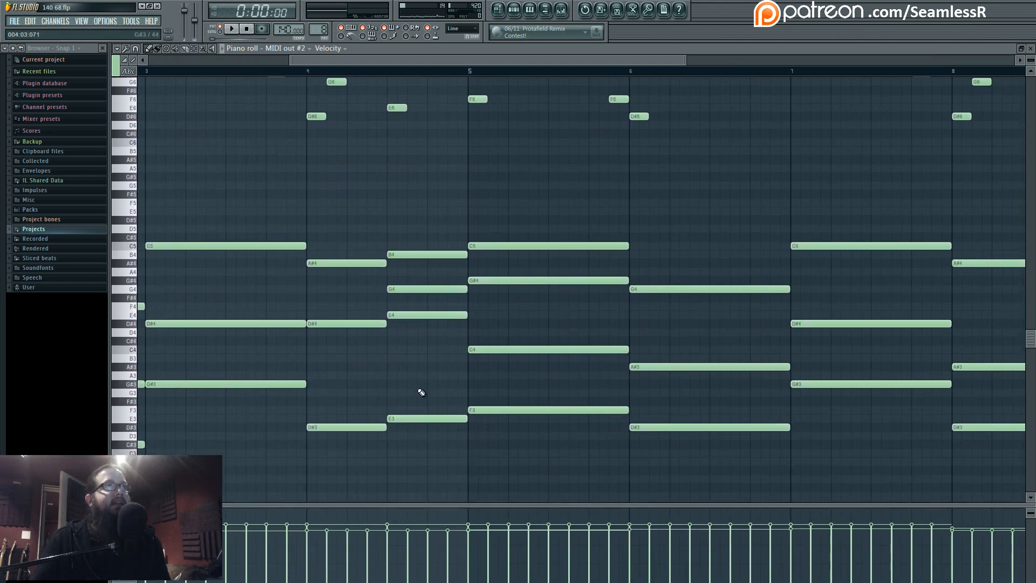
pyautogui.scroll(4, 420, 388)
pyautogui.scroll(-1, 417, 382)
pyautogui.scroll(-3, 417, 384)
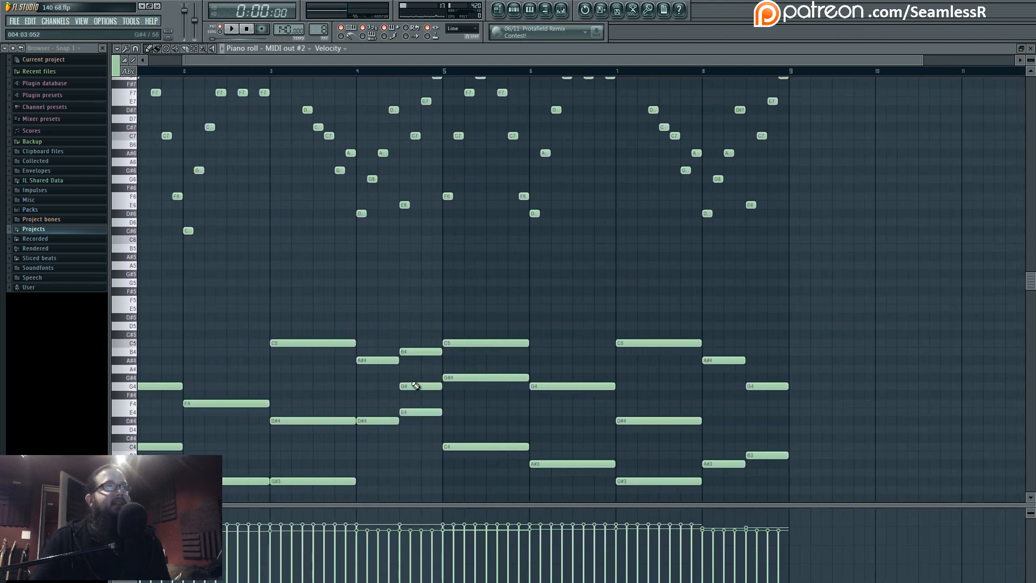
pyautogui.moveTo(417, 384); pyautogui.dragTo(501, 427)
pyautogui.moveTo(457, 395); pyautogui.dragTo(452, 305)
# Step: Open the playlist and play the arrangement from bar 13 with Pattern 8 alongside the other clips
pyautogui.click(513, 9)
pyautogui.click(501, 10)
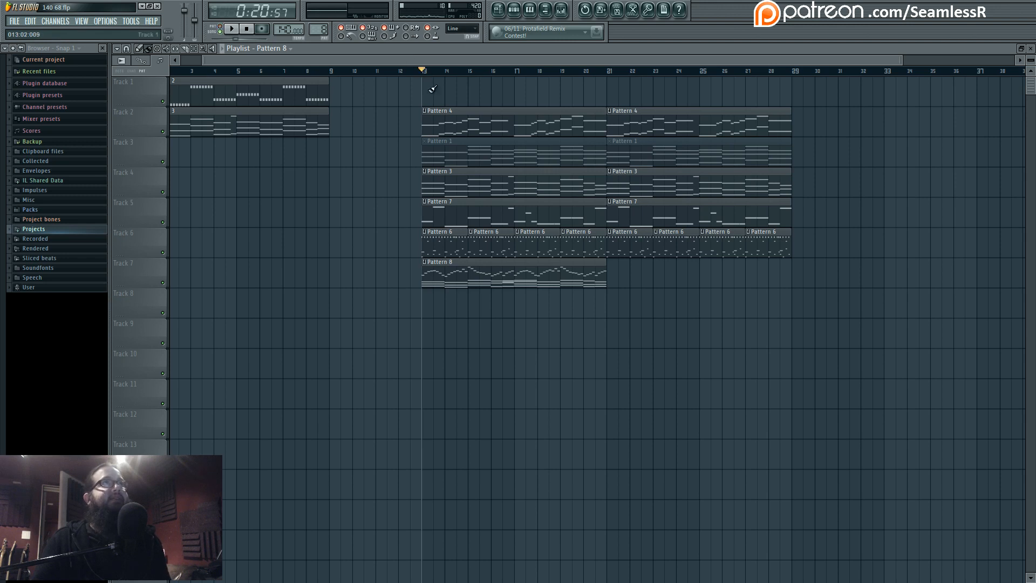
pyautogui.press('space')
pyautogui.scroll(4, 440, 347)
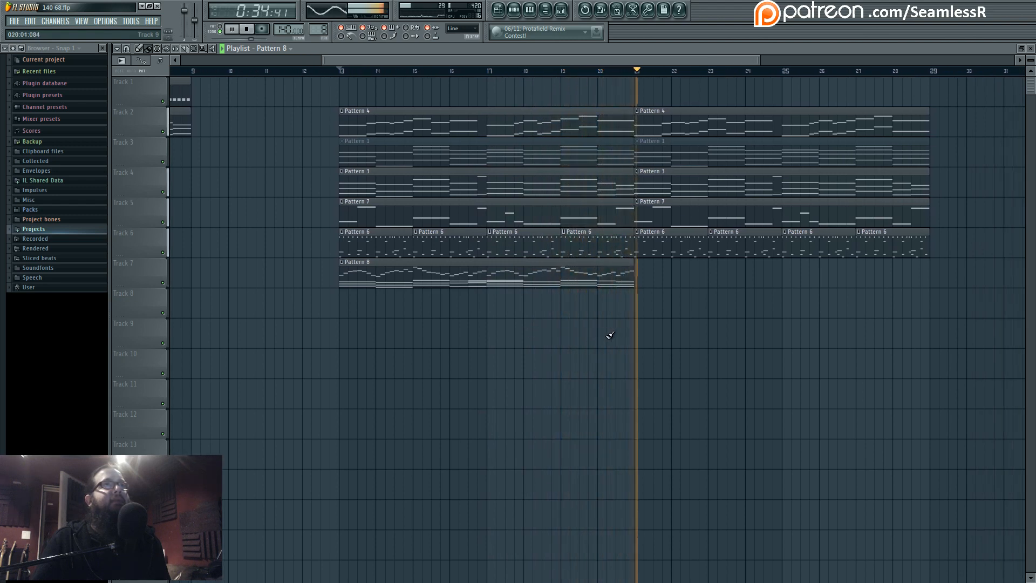
pyautogui.scroll(-4, 620, 311)
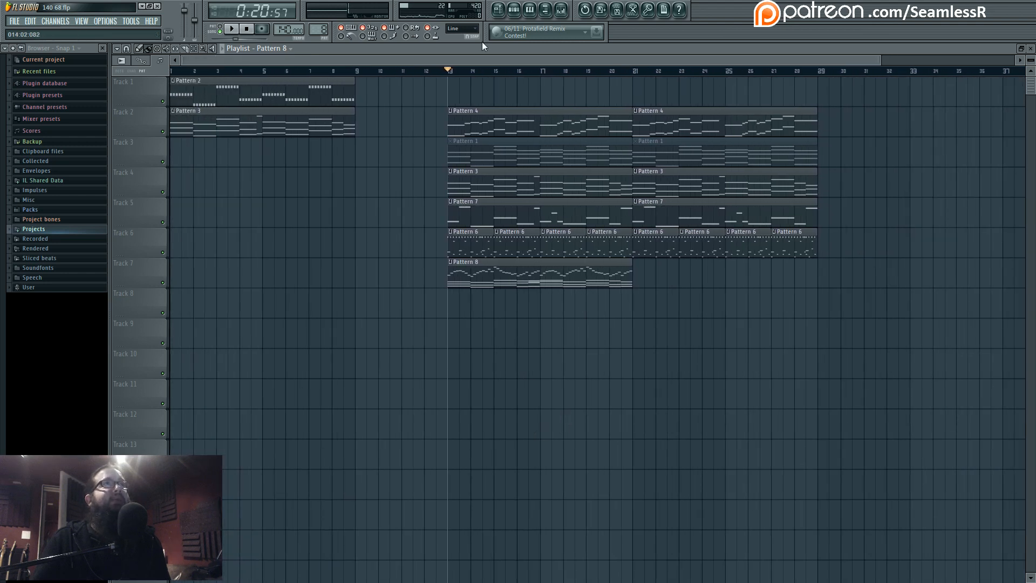
pyautogui.press('space')
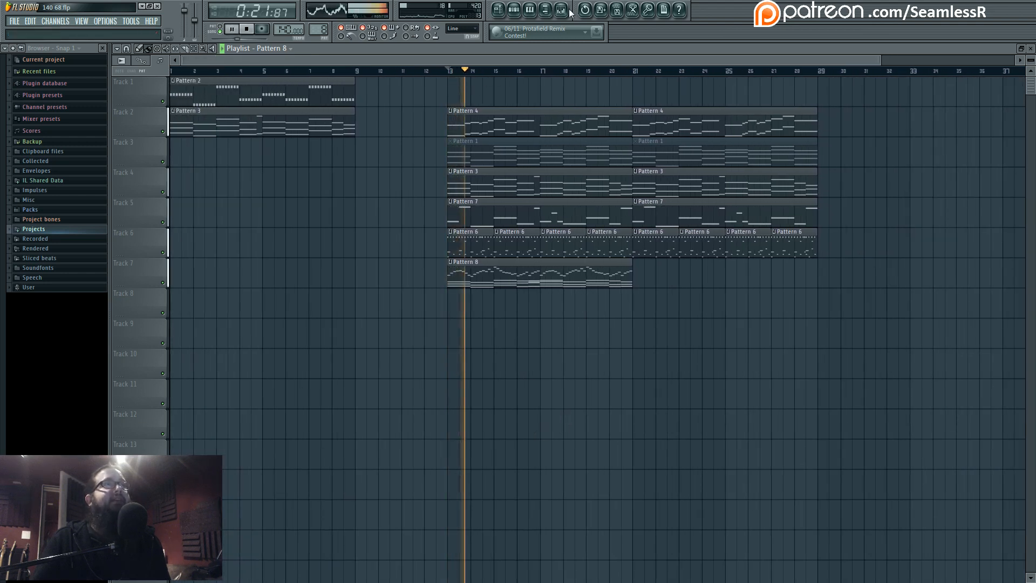
# Step: Inspect the Fruity Limiter in the Master channel's effect slot 8 during playback, and return to the playlist around bar 16
pyautogui.click(562, 9)
pyautogui.click(751, 311)
pyautogui.click(751, 311)
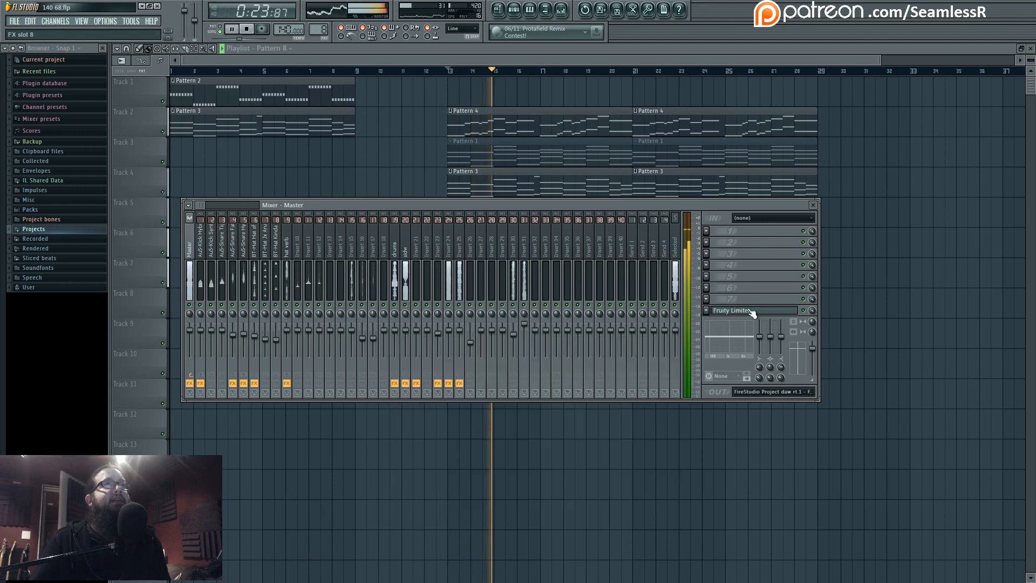
pyautogui.click(751, 311)
pyautogui.click(751, 312)
pyautogui.moveTo(500, 207); pyautogui.dragTo(547, 332)
pyautogui.click(452, 278)
pyautogui.scroll(4, 513, 69)
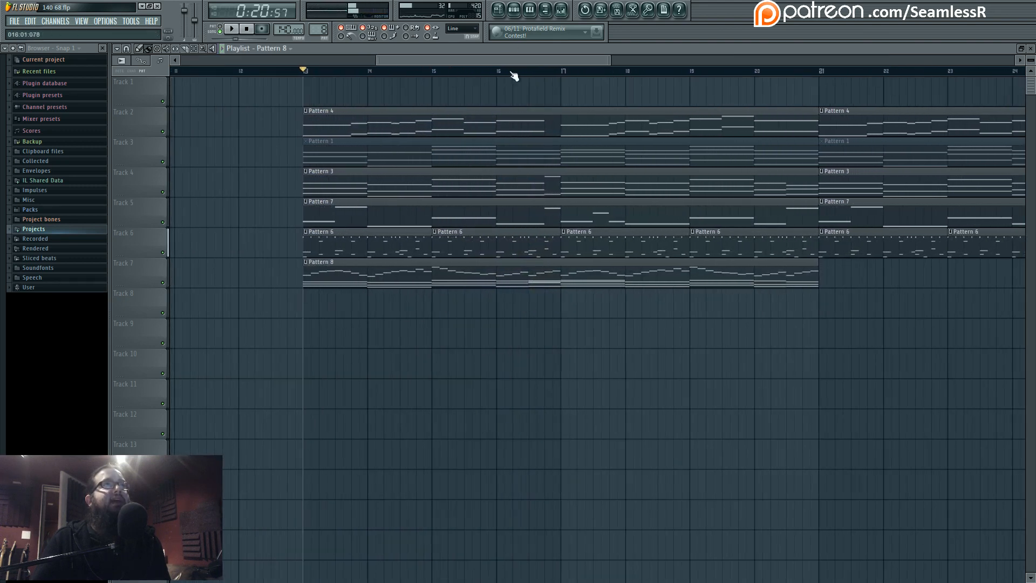
# Step: In Pattern 7's Harmor #4 bass, shorten bar 4's D#2 to two beats and add a one-beat E2 after it
pyautogui.click(495, 70)
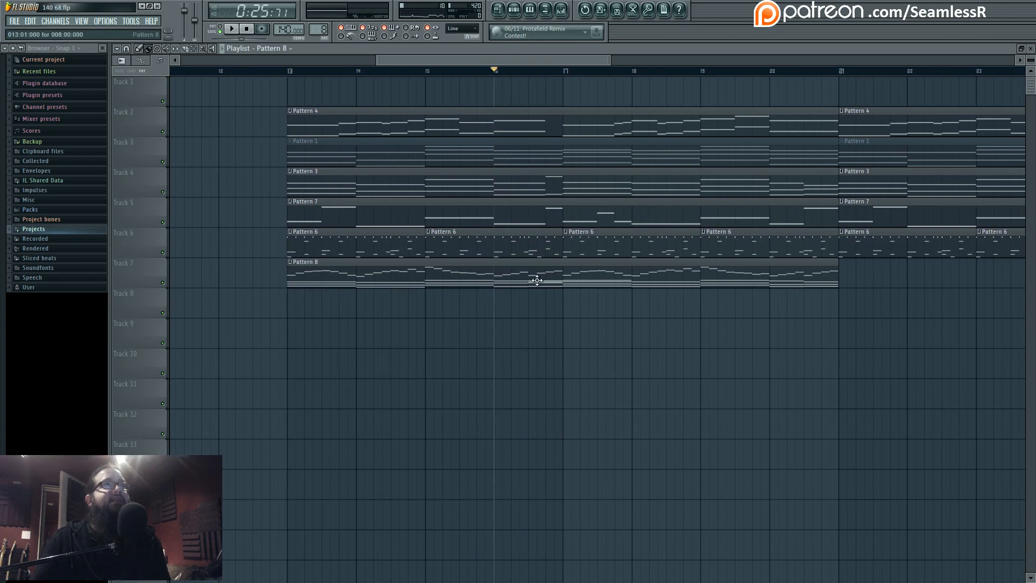
pyautogui.doubleClick(521, 218)
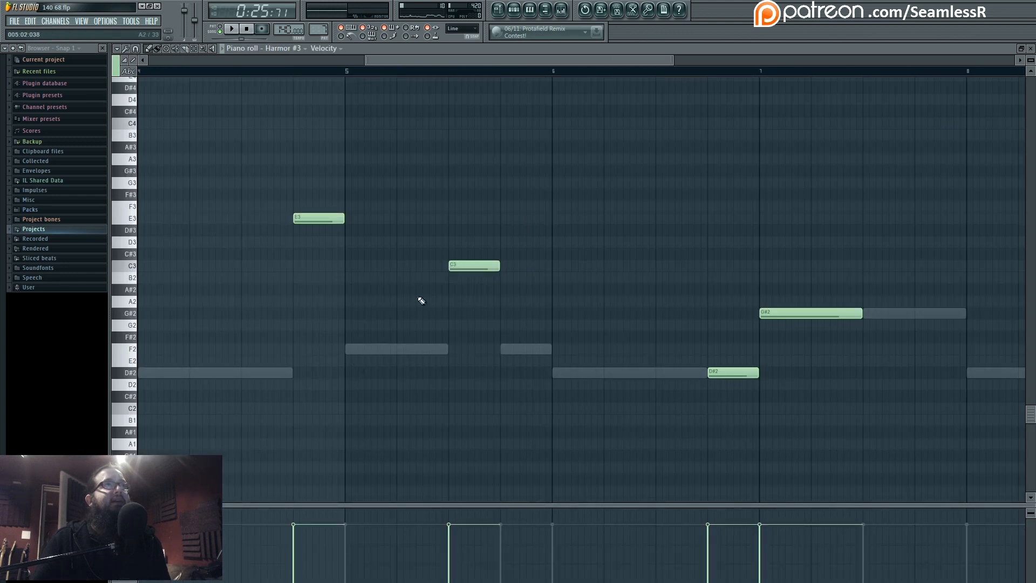
pyautogui.hscroll(-2, 363, 354)
pyautogui.doubleClick(346, 373)
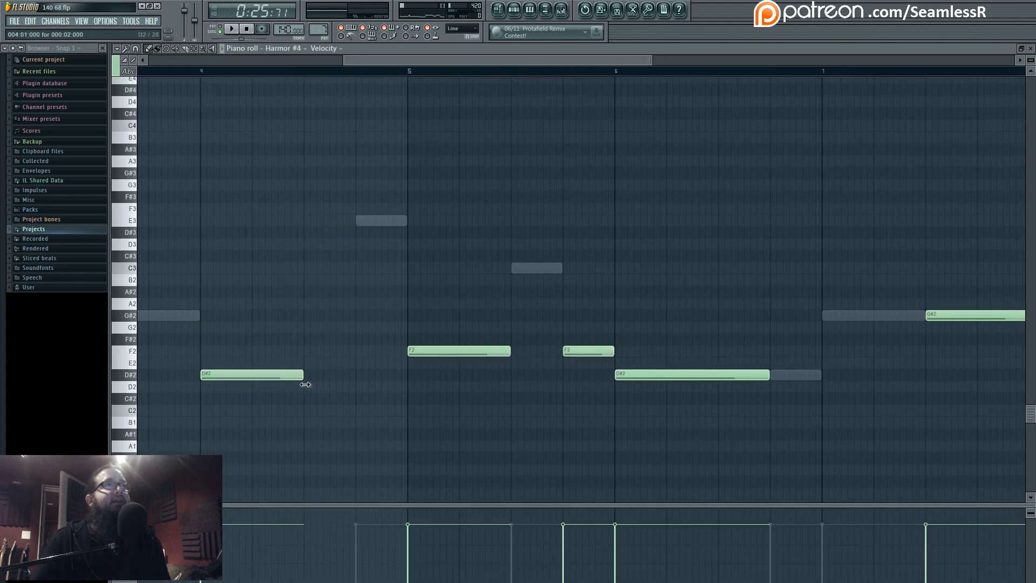
pyautogui.moveTo(403, 364); pyautogui.dragTo(357, 365)
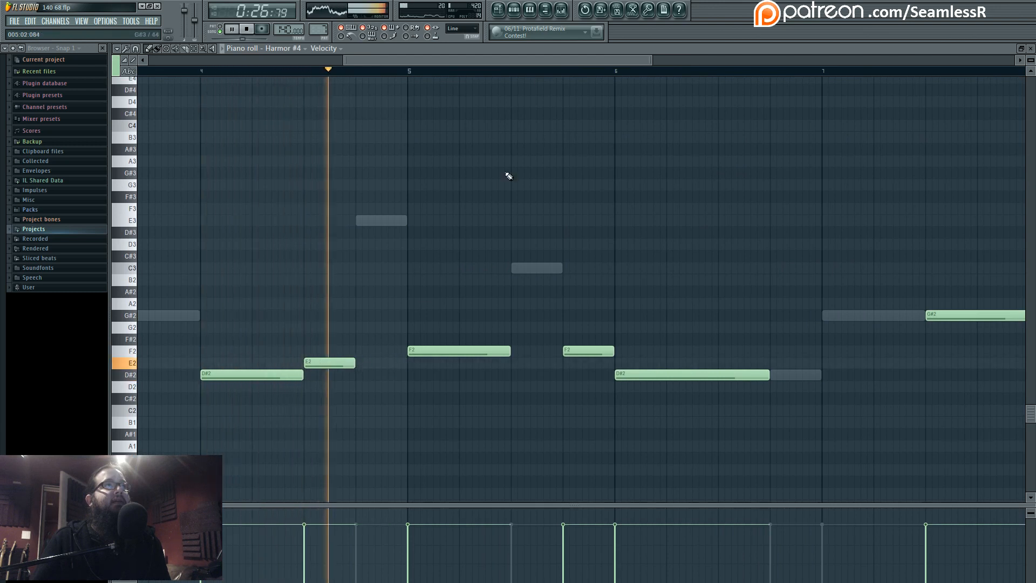
# Step: Play the playlist arrangement from bar 16 to check the revised bass change against the other clips
pyautogui.click(498, 10)
pyautogui.press('space')
pyautogui.press('space')
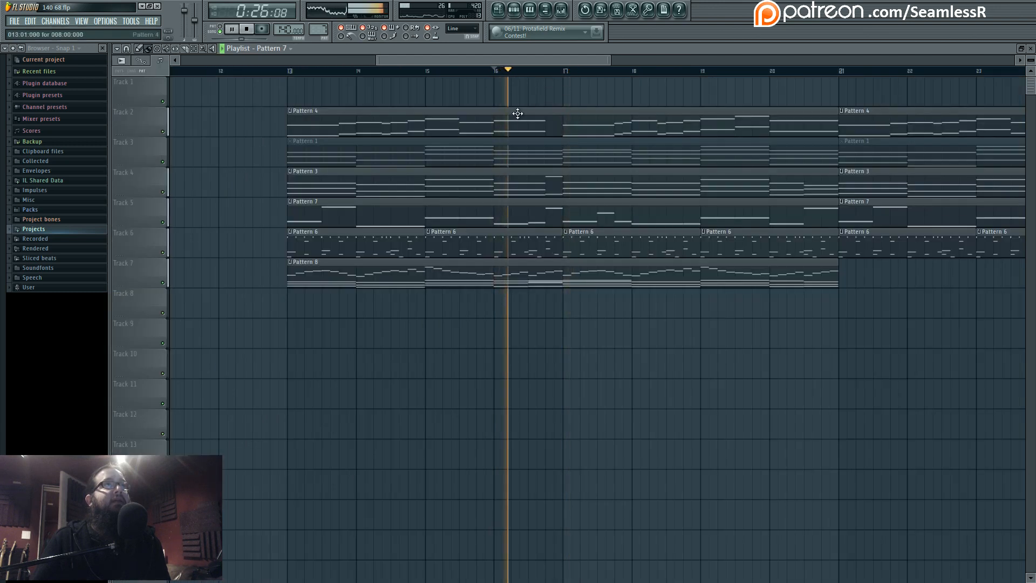
pyautogui.press('space')
# Step: In Pattern 3's Harmor #2 part, shorten bar 4's D#3, A#3 and G4 chord to two beats and add one-beat E3, B3 and E4 notes
pyautogui.doubleClick(527, 183)
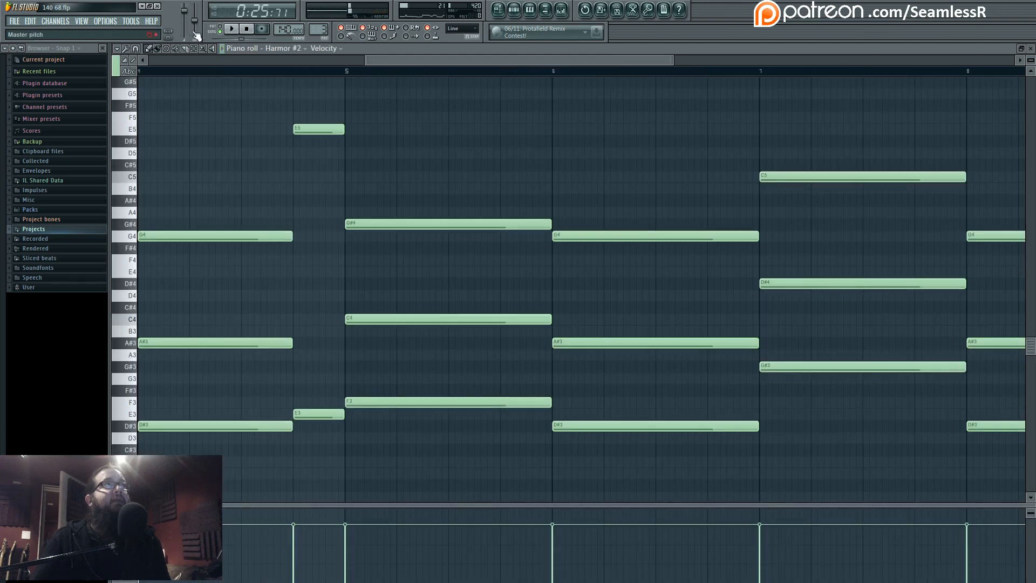
pyautogui.moveTo(245, 100); pyautogui.dragTo(610, 153)
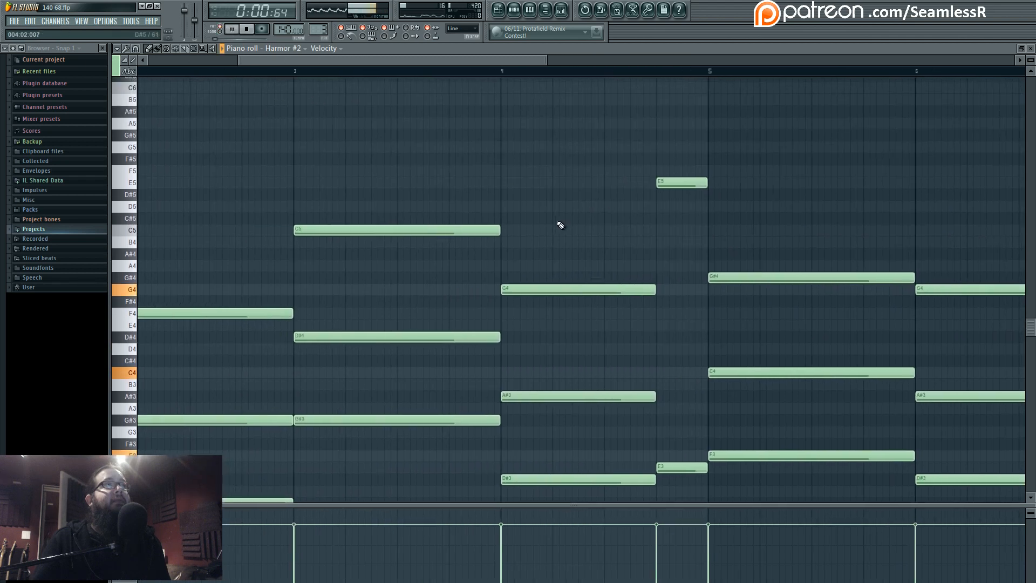
pyautogui.scroll(-2, 425, 250)
pyautogui.moveTo(426, 252); pyautogui.dragTo(434, 211)
pyautogui.scroll(1, 451, 254)
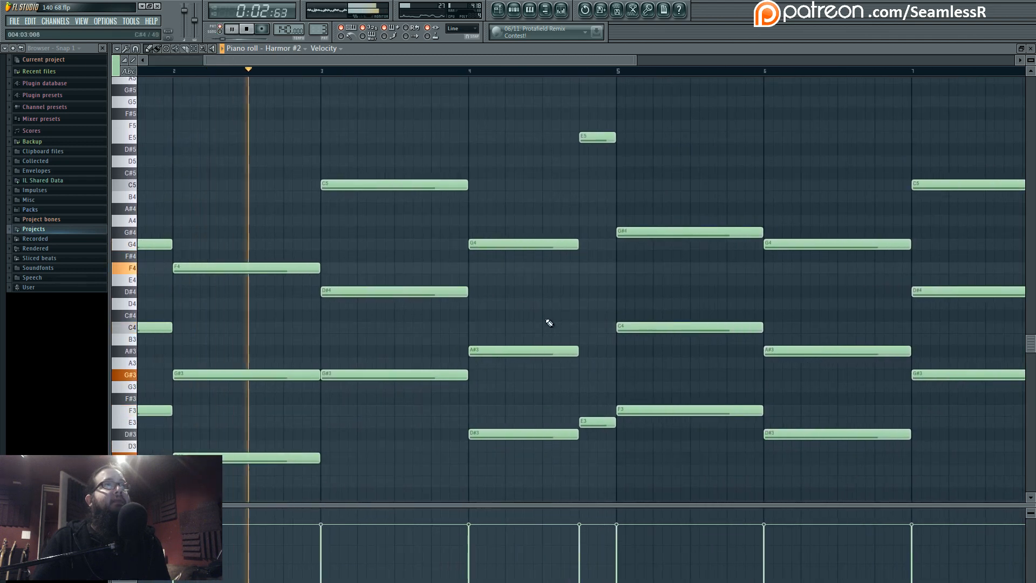
pyautogui.moveTo(541, 320); pyautogui.dragTo(492, 330)
pyautogui.scroll(1, 492, 325)
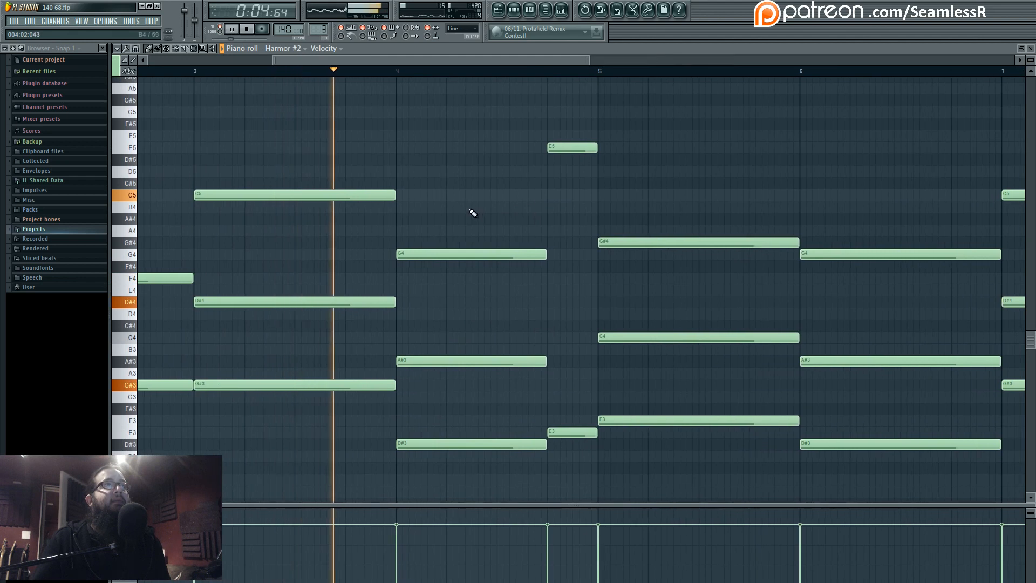
pyautogui.keyDown('ctrl'); pyautogui.moveTo(531, 229); pyautogui.dragTo(519, 499); pyautogui.keyUp('ctrl')
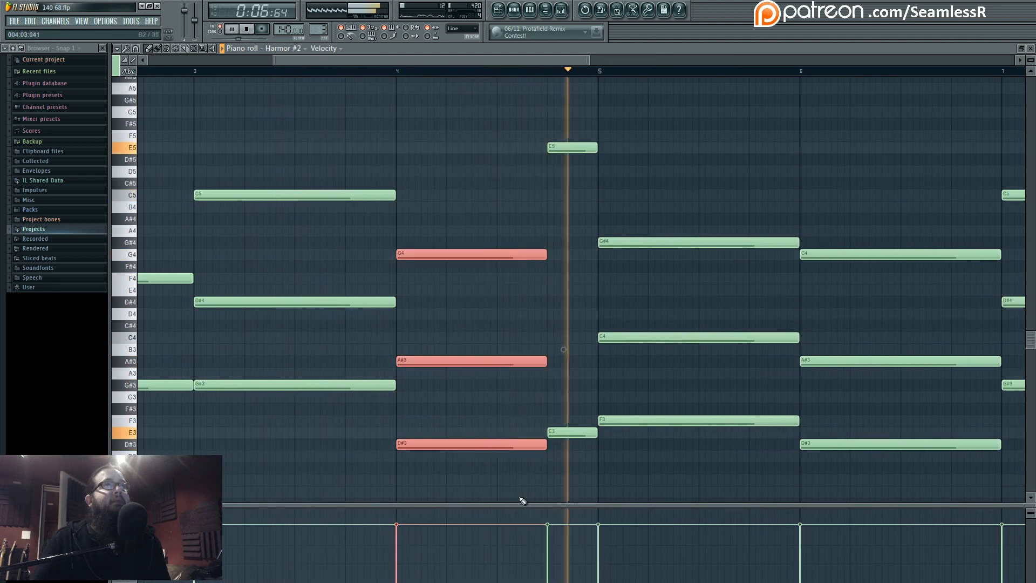
pyautogui.moveTo(545, 254); pyautogui.dragTo(495, 258)
pyautogui.keyDown('ctrl'); pyautogui.click(578, 421); pyautogui.keyUp('ctrl')
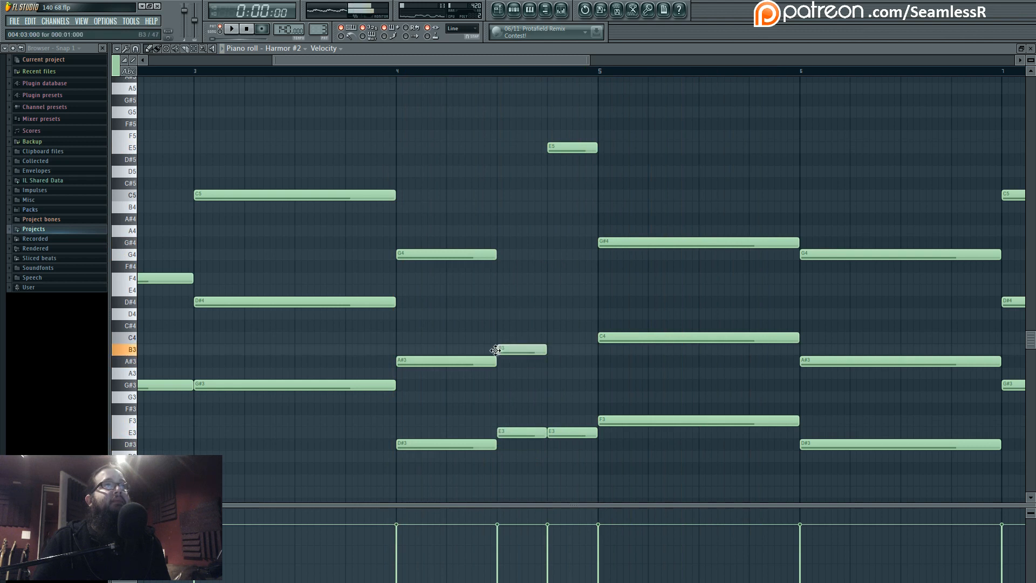
# Step: Play Pattern 3 from bar 4 and review its chords across all eight bars
pyautogui.click(398, 73)
pyautogui.press('space')
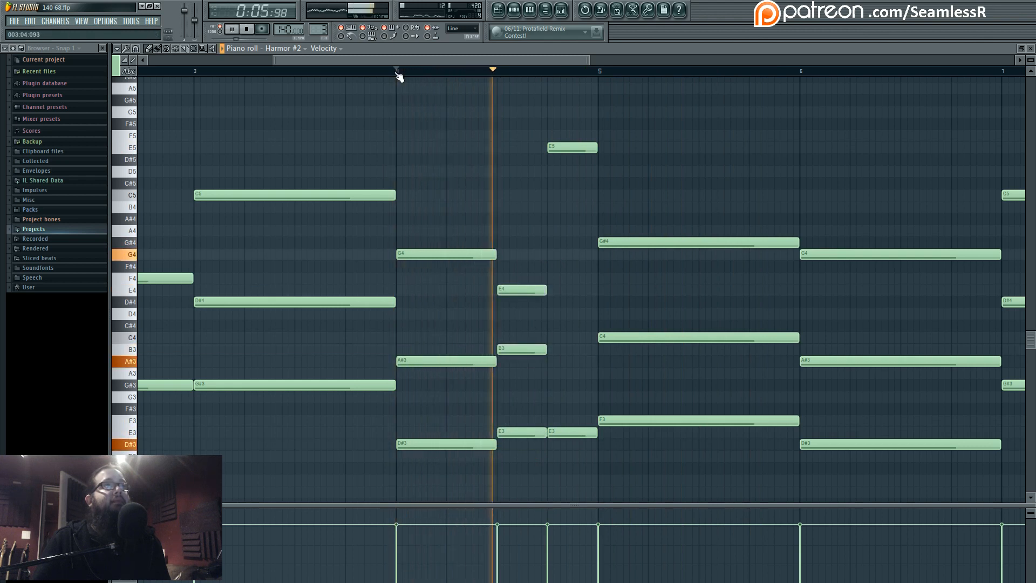
pyautogui.scroll(-3, 540, 243)
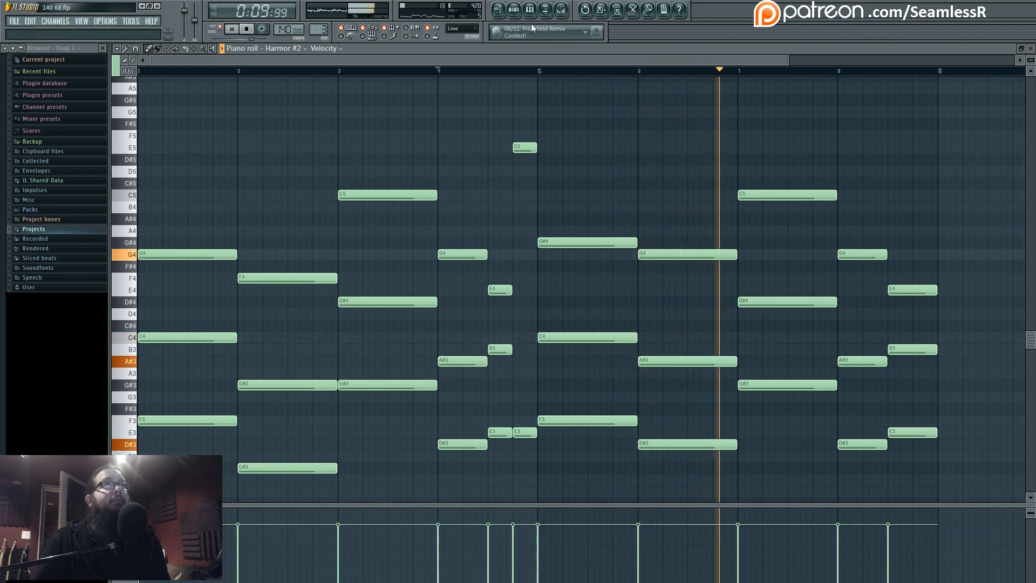
# Step: Return to the playlist and play the arrangement from bar 13 with the revised Pattern 3 chords
pyautogui.click(498, 9)
pyautogui.scroll(-2, 617, 321)
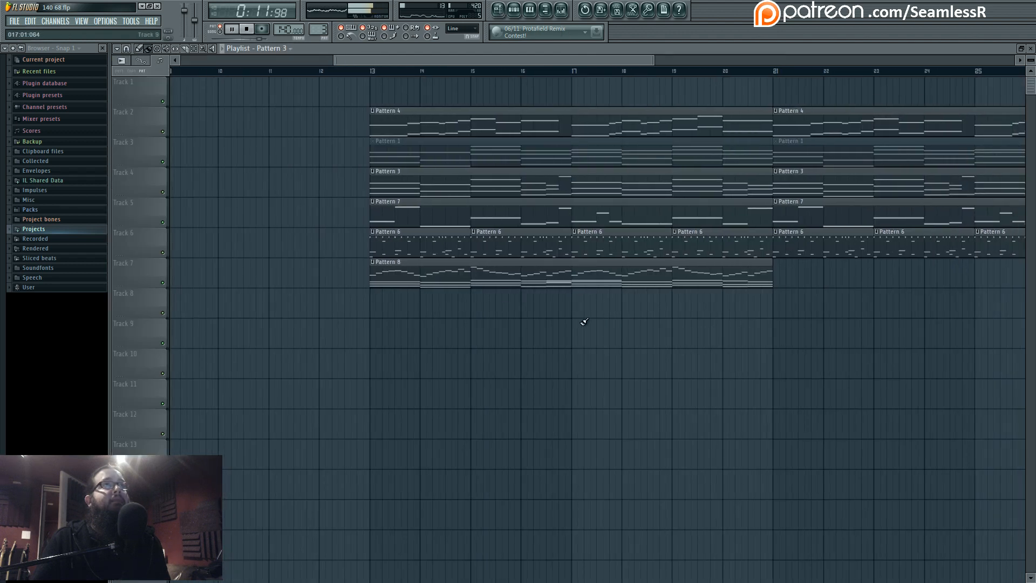
pyautogui.click(375, 71)
pyautogui.moveTo(551, 248); pyautogui.dragTo(526, 338)
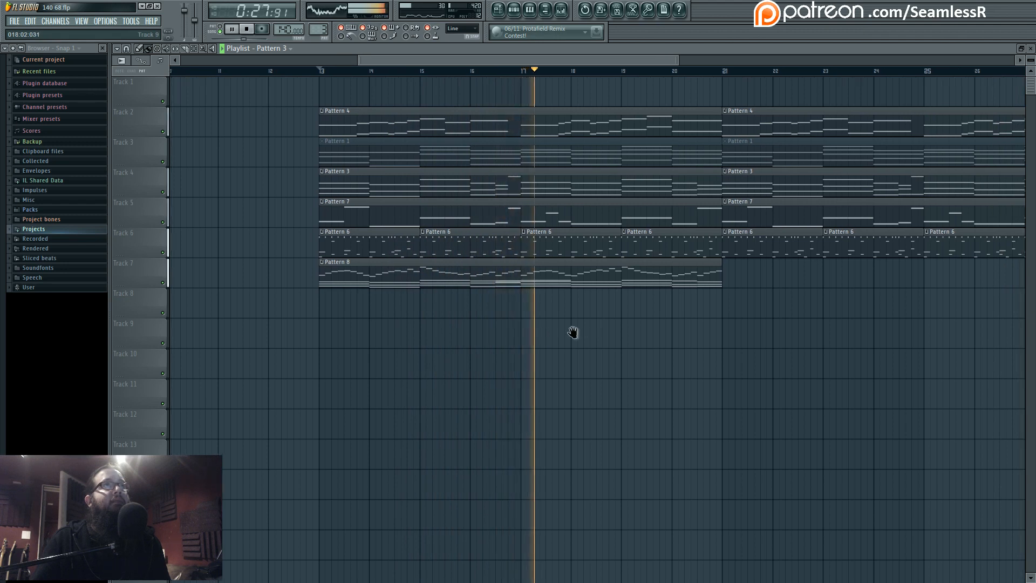
pyautogui.moveTo(571, 330); pyautogui.dragTo(502, 351)
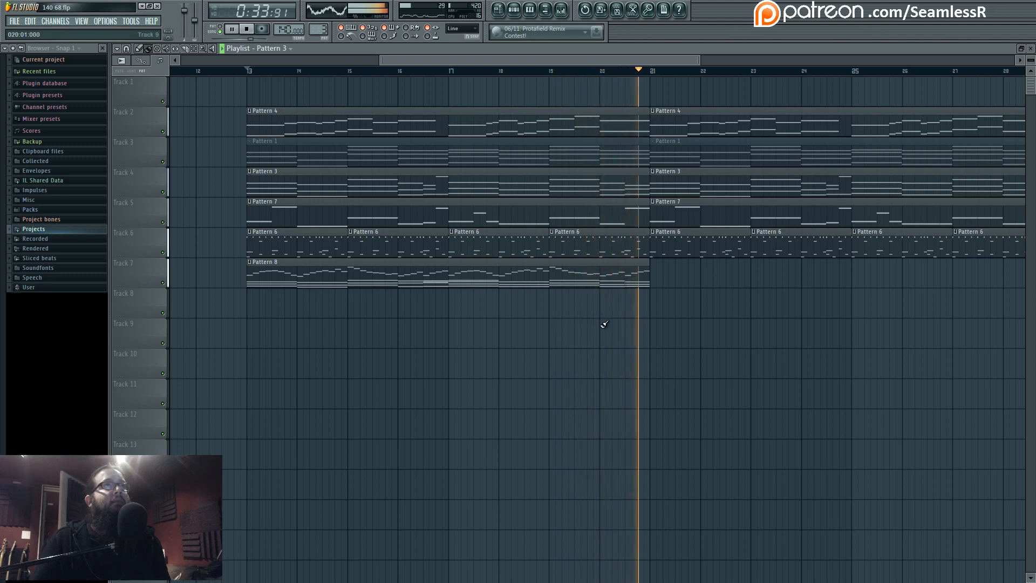
# Step: Replay the arrangement repeatedly from bar 20 to listen to the final chord change before bar 21
pyautogui.click(606, 79)
pyautogui.click(604, 72)
pyautogui.rightClick(605, 80)
pyautogui.click(604, 72)
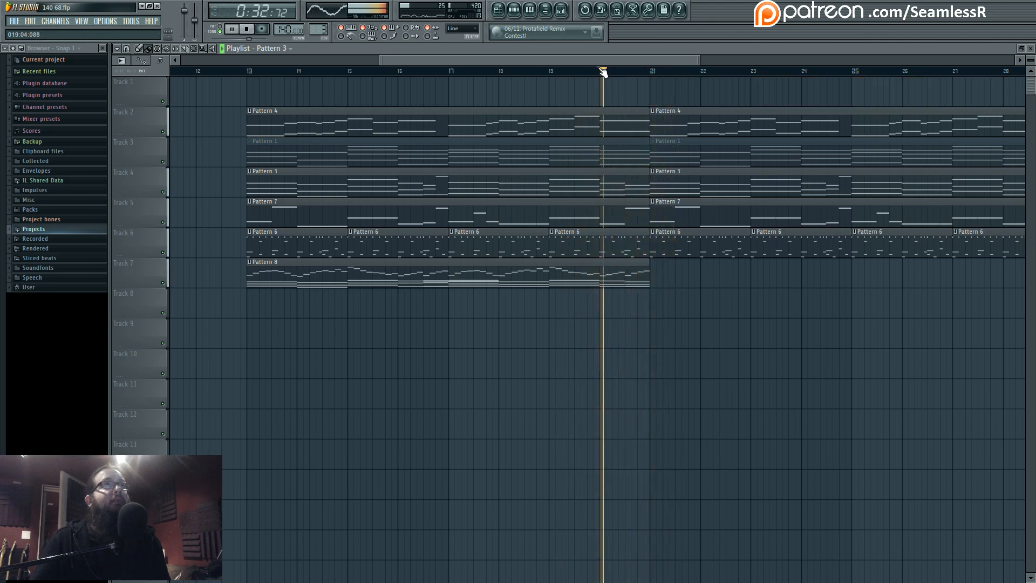
pyautogui.click(603, 72)
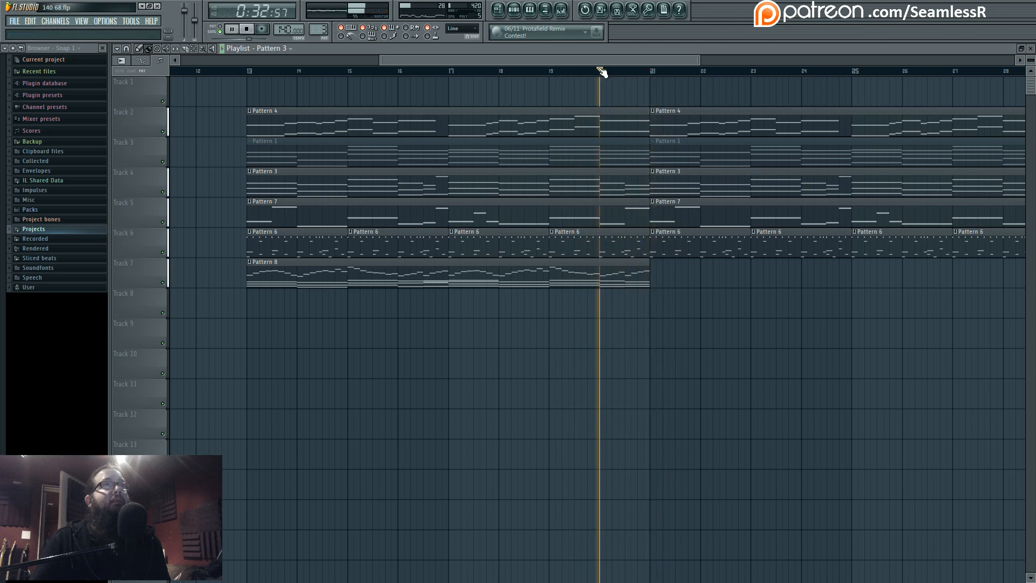
pyautogui.press('space')
# Step: Inspect Pattern 1's eight-bar chords for the 80s pad thing channel and its channels in the step sequencer
pyautogui.doubleClick(273, 142)
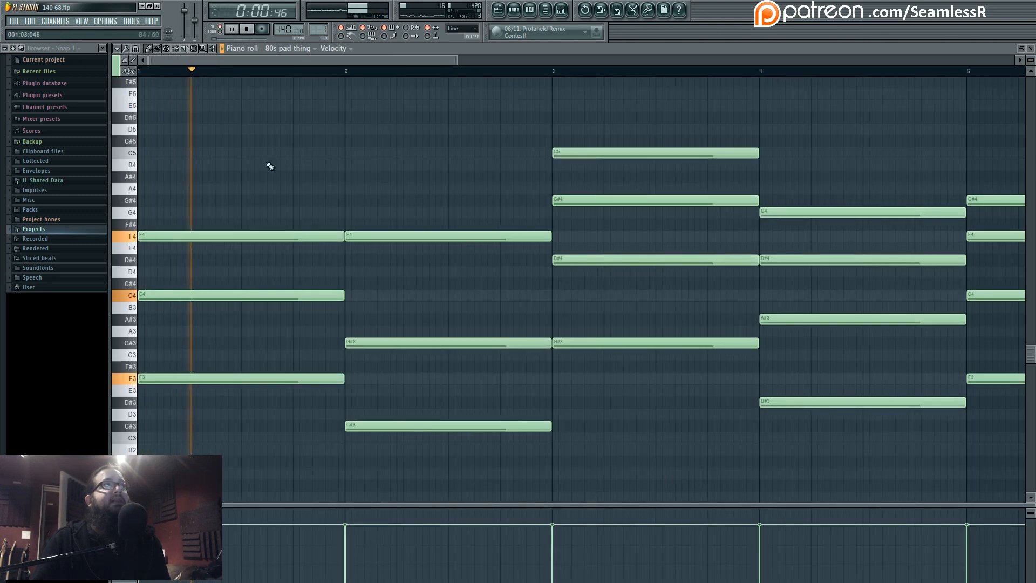
pyautogui.scroll(-5, 270, 168)
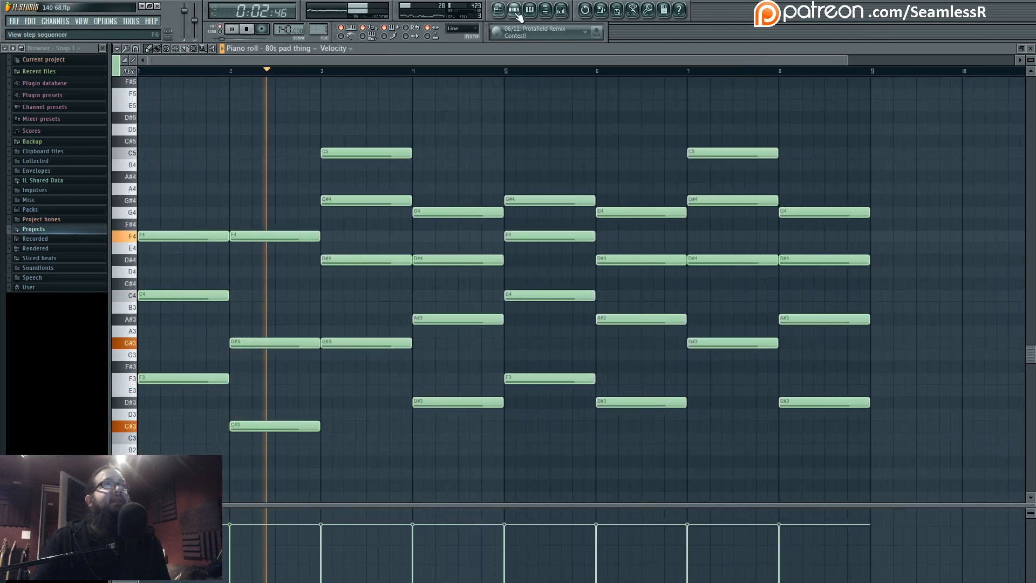
pyautogui.click(517, 15)
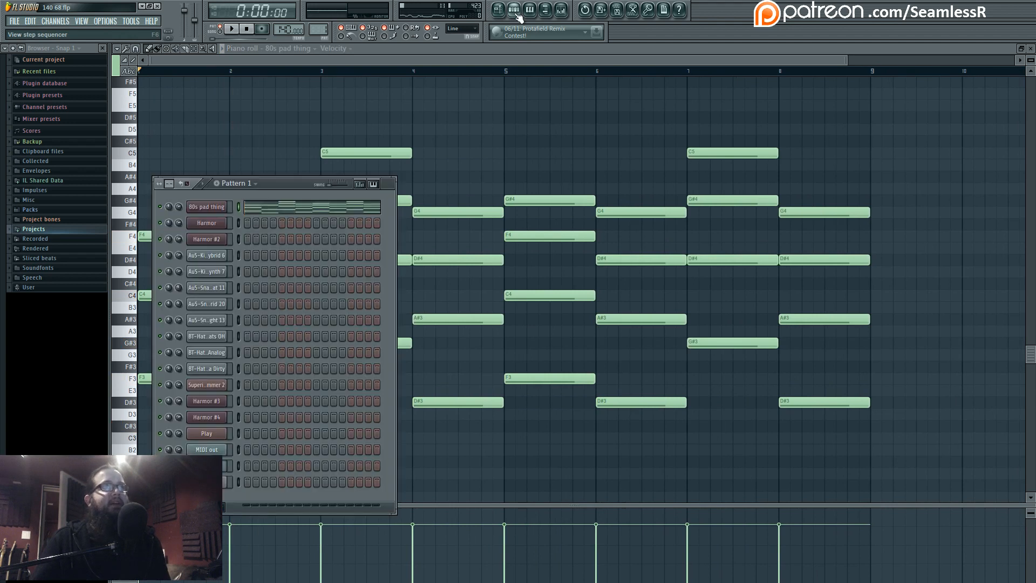
pyautogui.click(507, 13)
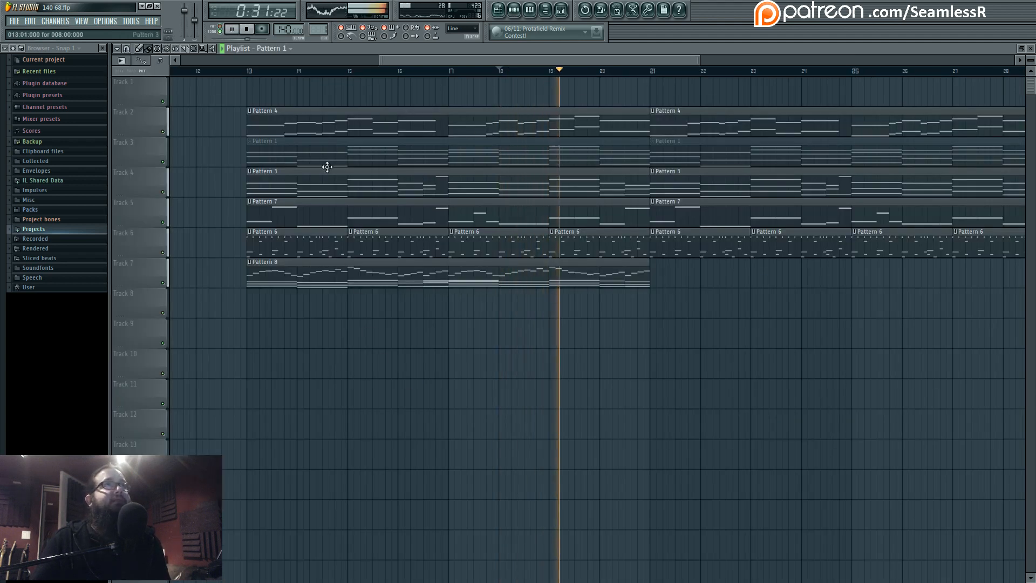
# Step: Play the arrangement through the end of Pattern 8, and replay it from bar 13
pyautogui.press('space')
pyautogui.press('space')
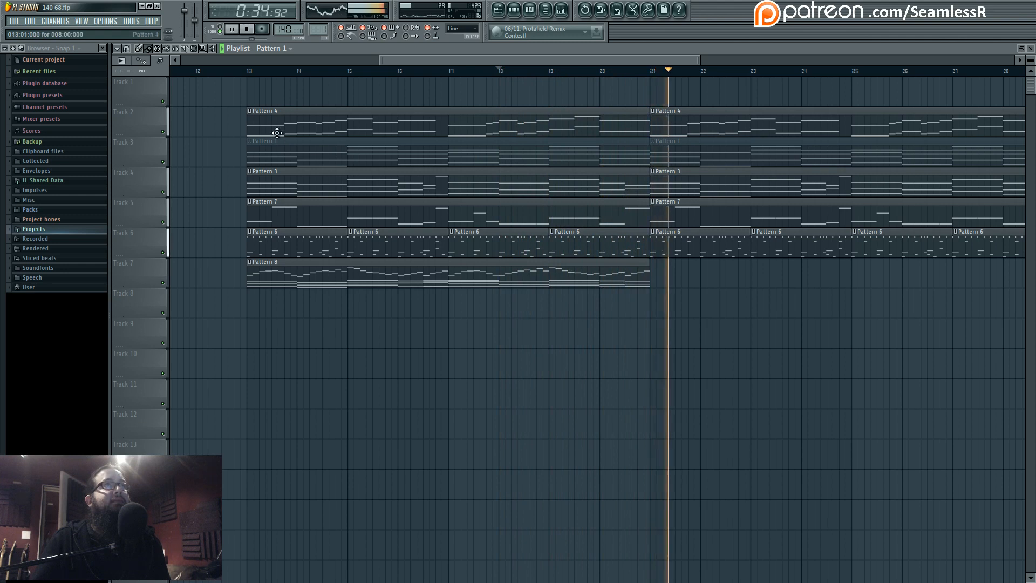
pyautogui.click(249, 71)
pyautogui.scroll(-4, 535, 413)
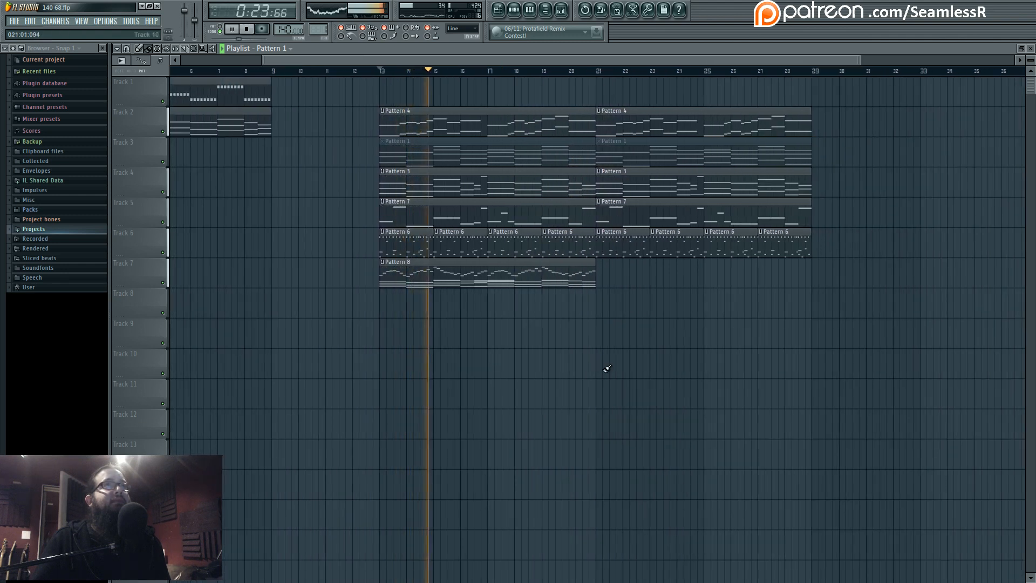
pyautogui.moveTo(533, 393); pyautogui.dragTo(553, 389)
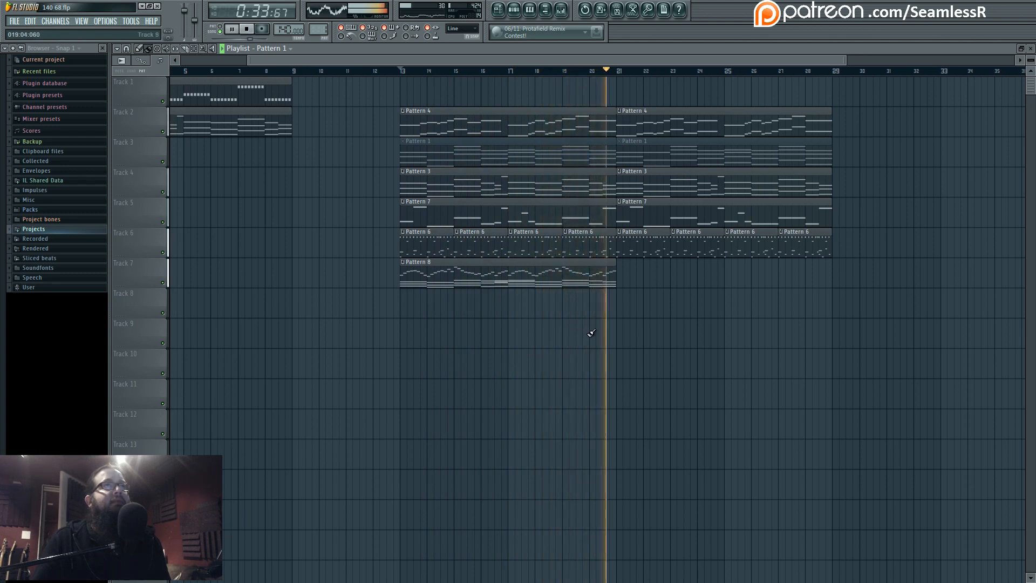
# Step: Open the Harmor #4 synth from Pattern 7's channels and listen to the pattern with its settings in view
pyautogui.doubleClick(424, 209)
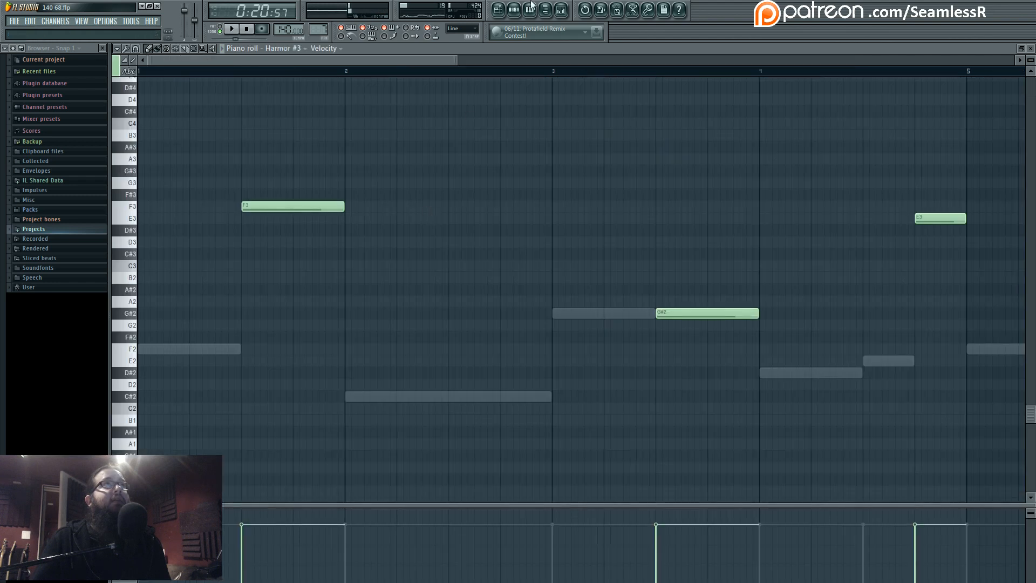
pyautogui.click(515, 14)
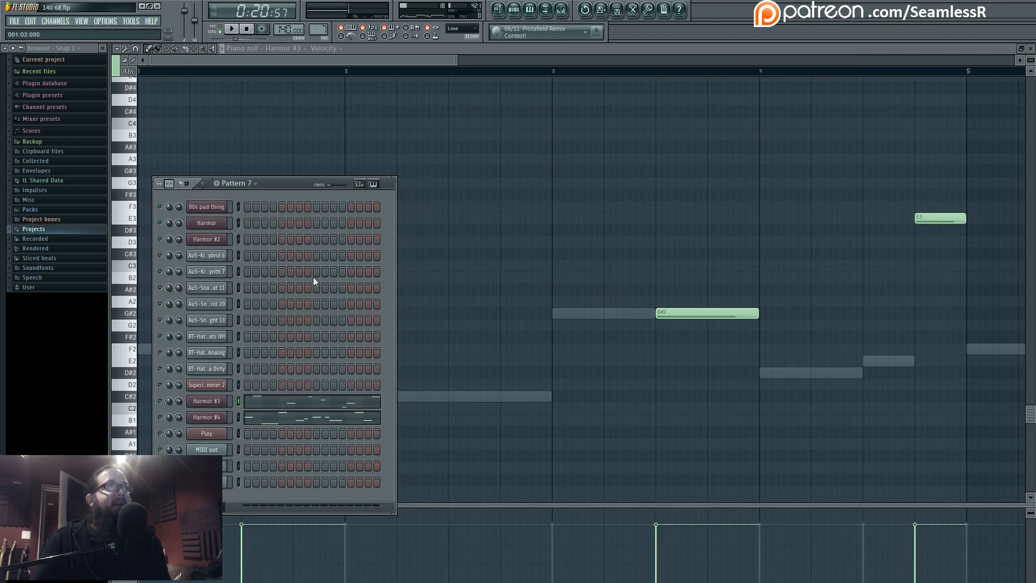
pyautogui.moveTo(286, 183); pyautogui.dragTo(495, 165)
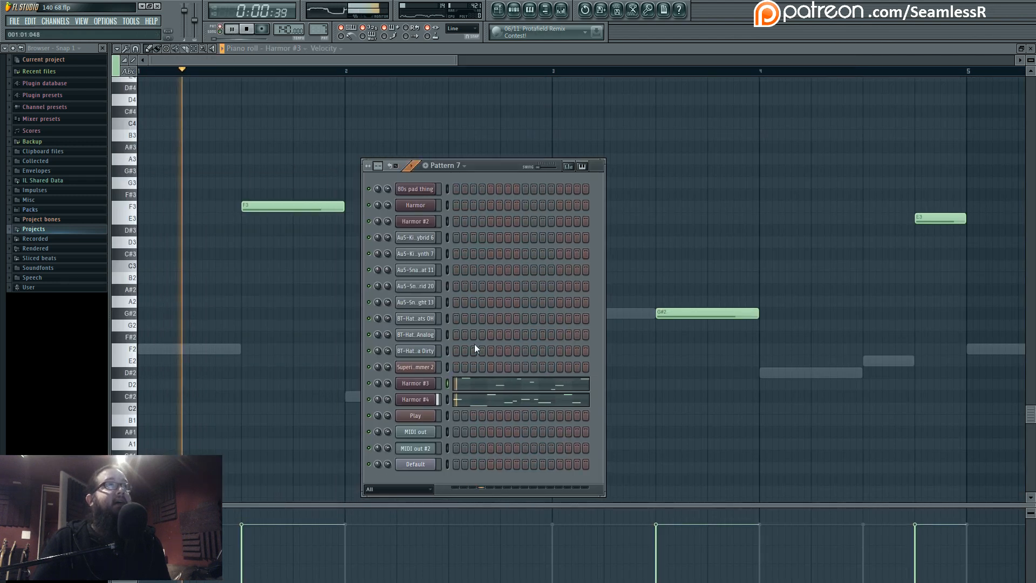
pyautogui.click(431, 404)
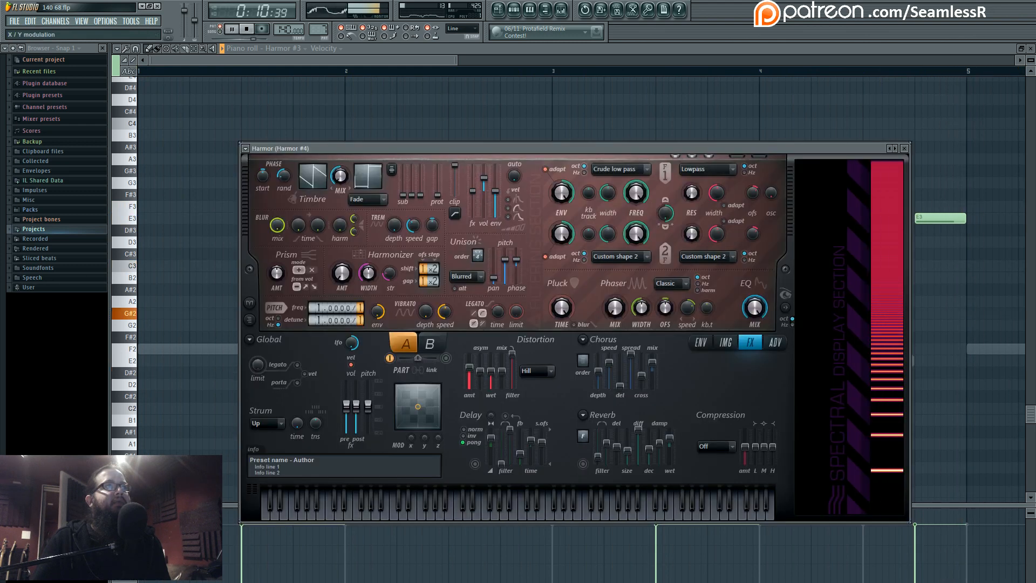
pyautogui.press('space')
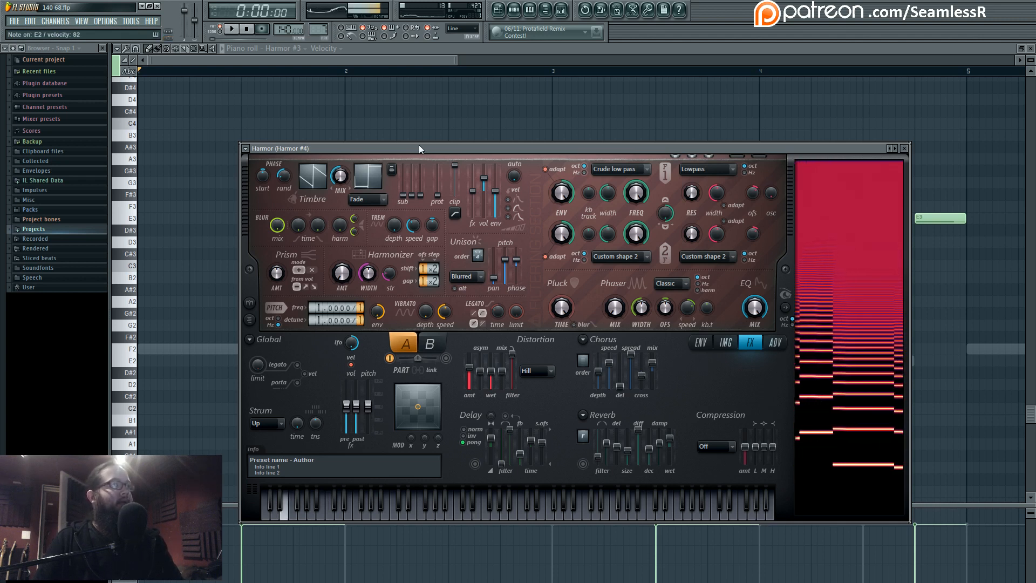
pyautogui.click(232, 30)
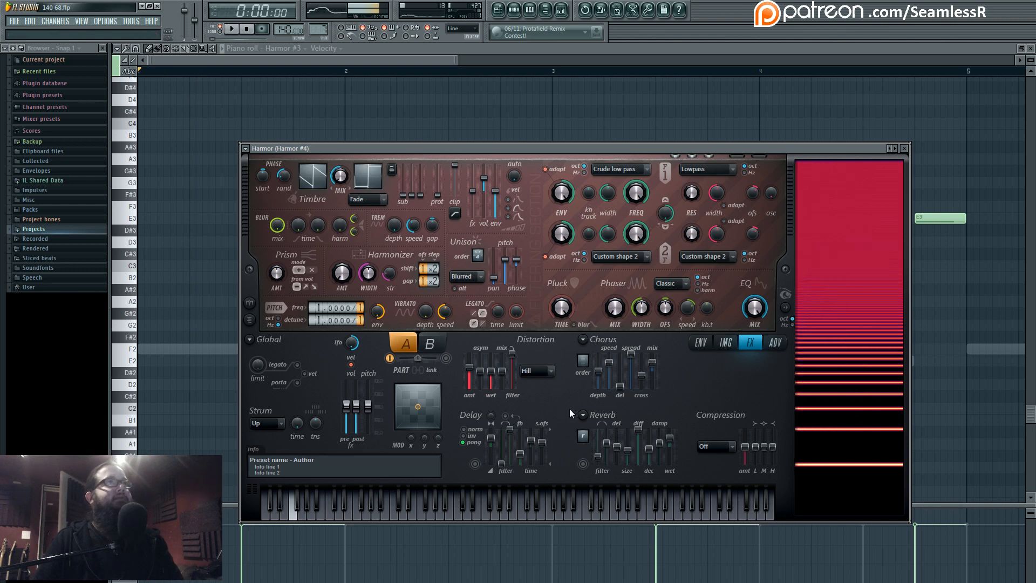
# Step: In Harmor #4's Harmonic phase envelope, add a point a quarter of the way along and raise the end point to maximum with a zigzag rise
pyautogui.click(697, 343)
pyautogui.click(656, 244)
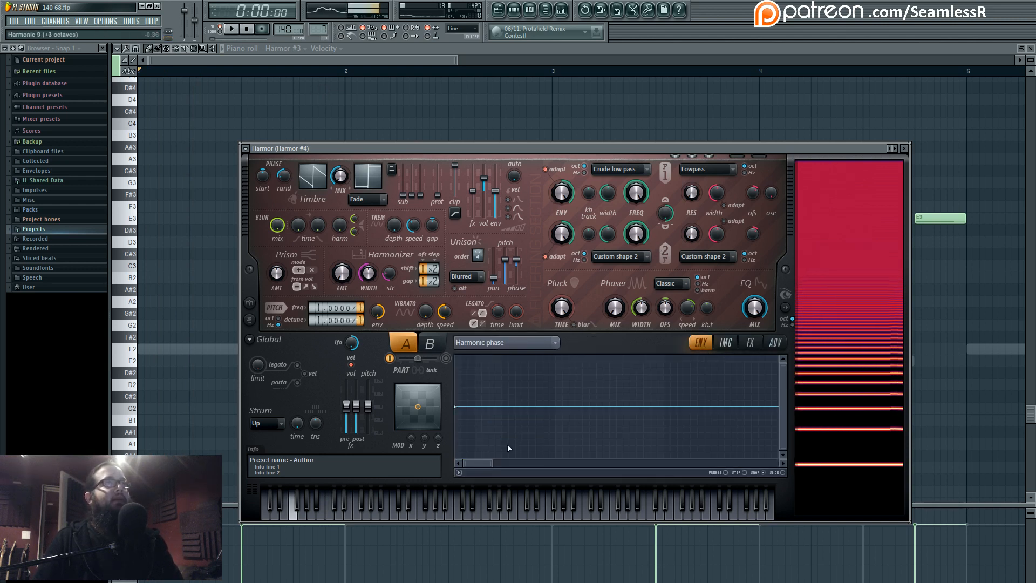
pyautogui.moveTo(493, 465); pyautogui.dragTo(779, 465)
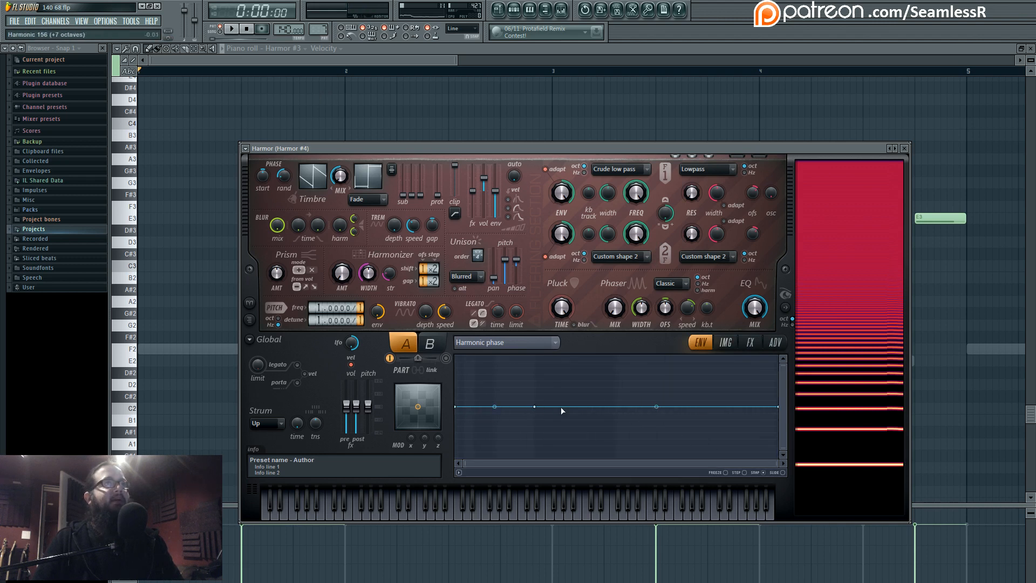
pyautogui.moveTo(786, 407); pyautogui.dragTo(786, 464)
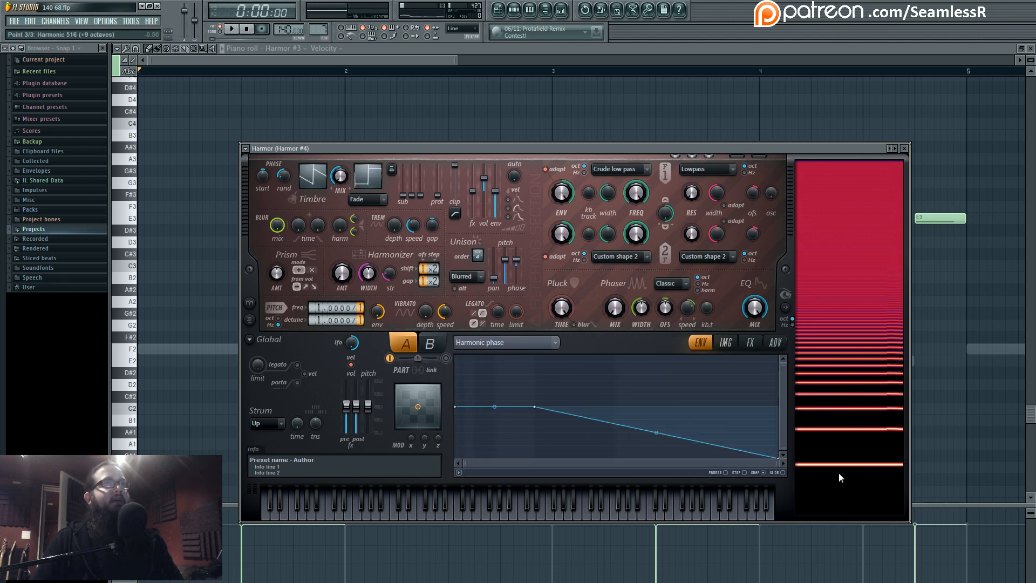
pyautogui.click(819, 529)
pyautogui.moveTo(656, 433); pyautogui.dragTo(669, 435)
pyautogui.moveTo(779, 458); pyautogui.dragTo(779, 356)
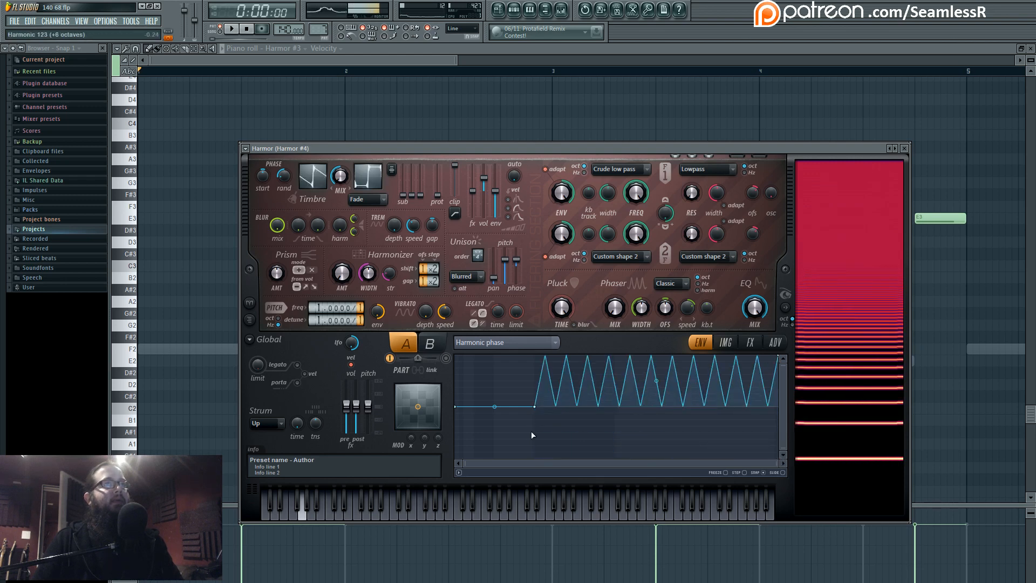
# Step: Reshape the Harmonic phase envelope: lower the start, quarter and end points to minimum, add peaks between them, and make the outer segments denser zigzags
pyautogui.moveTo(535, 406); pyautogui.dragTo(534, 463)
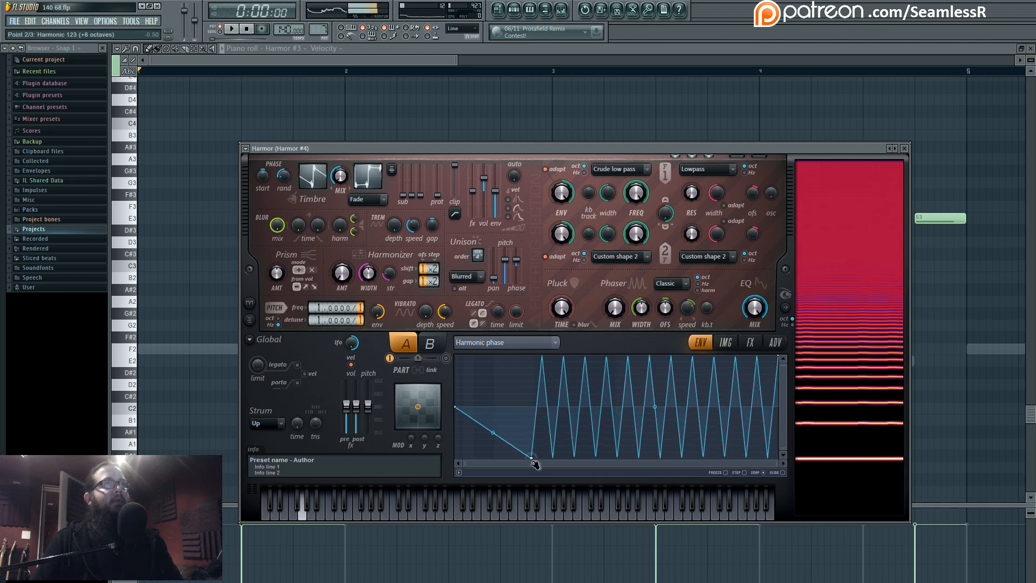
pyautogui.moveTo(656, 408); pyautogui.dragTo(643, 357)
pyautogui.rightClick(647, 407)
pyautogui.moveTo(781, 356); pyautogui.dragTo(797, 469)
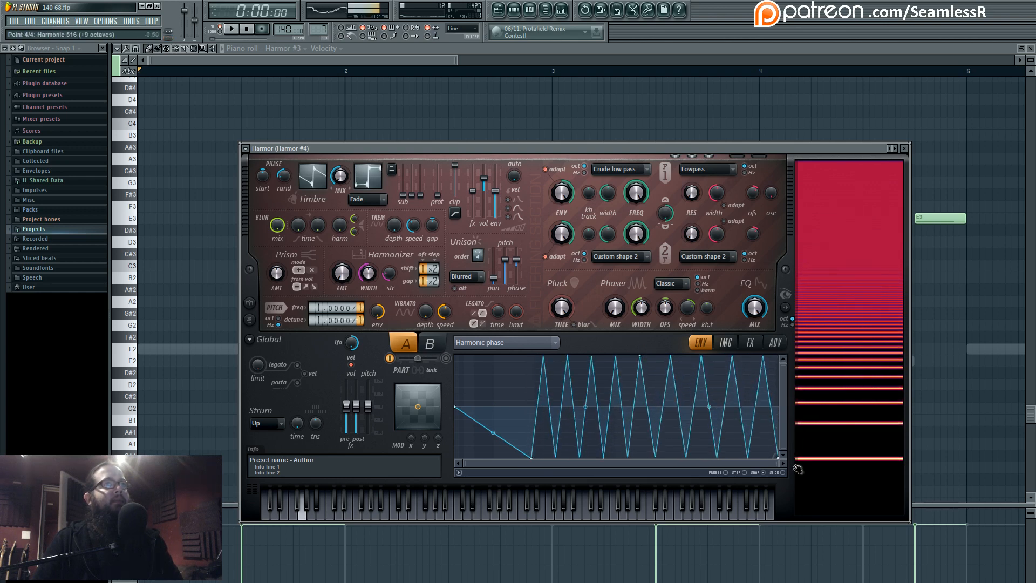
pyautogui.moveTo(706, 406); pyautogui.dragTo(709, 406)
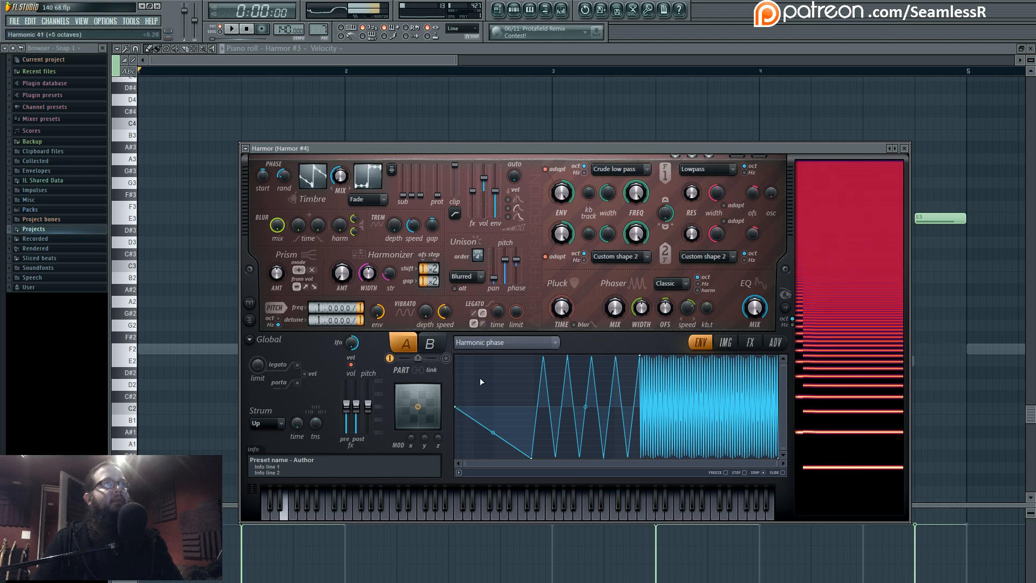
pyautogui.moveTo(456, 406); pyautogui.dragTo(450, 461)
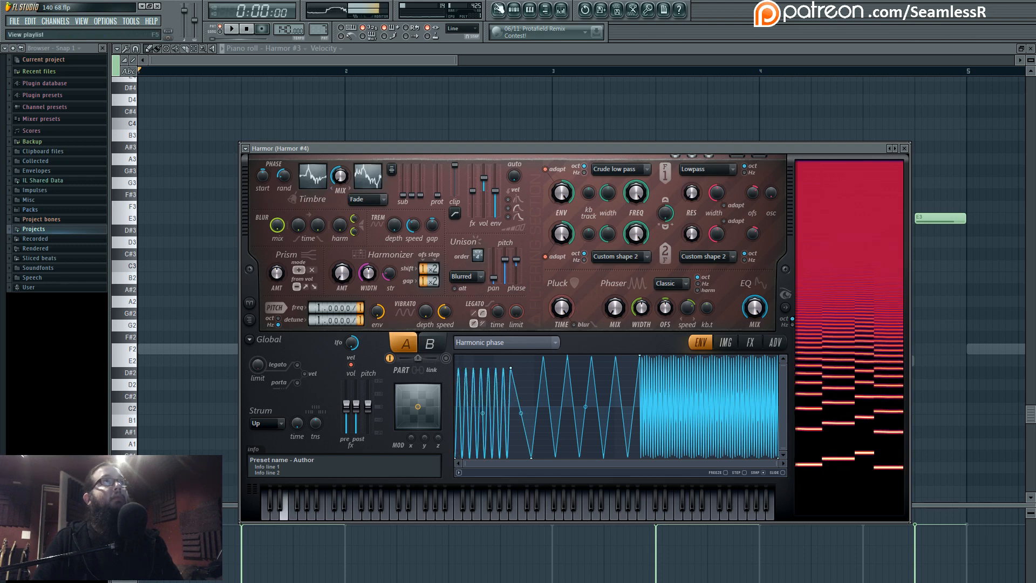
# Step: Play the arrangement from bar 13, check Pattern 7's Harmor #4 channel, and bring up the mixer
pyautogui.press('F5')
pyautogui.click(403, 70)
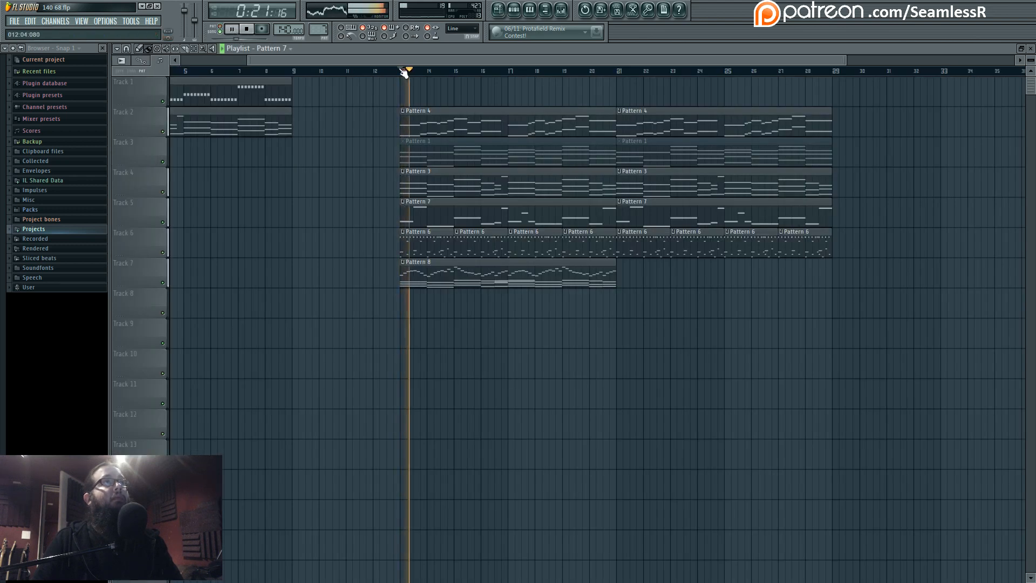
pyautogui.press('F6')
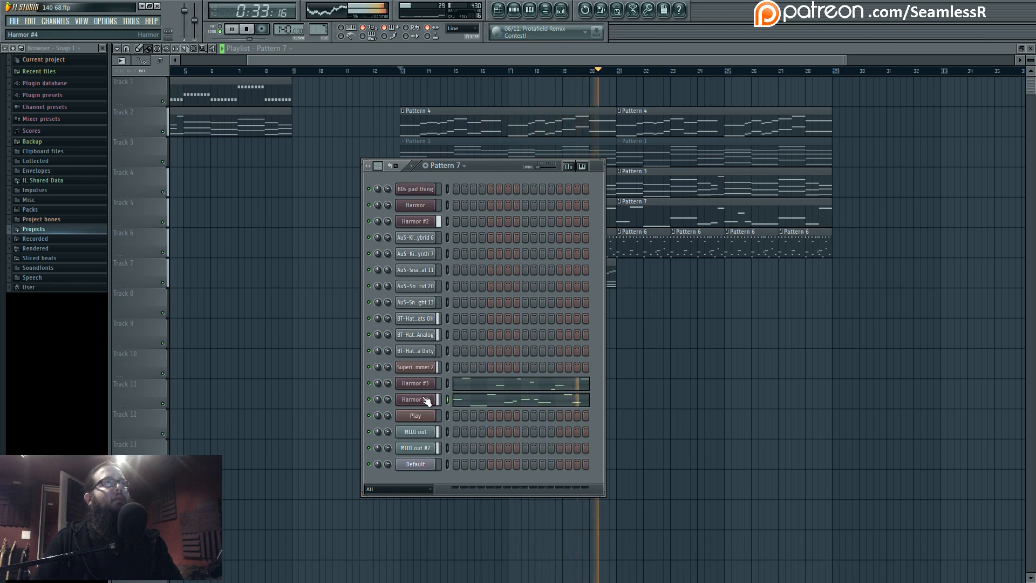
pyautogui.click(560, 13)
pyautogui.press('space')
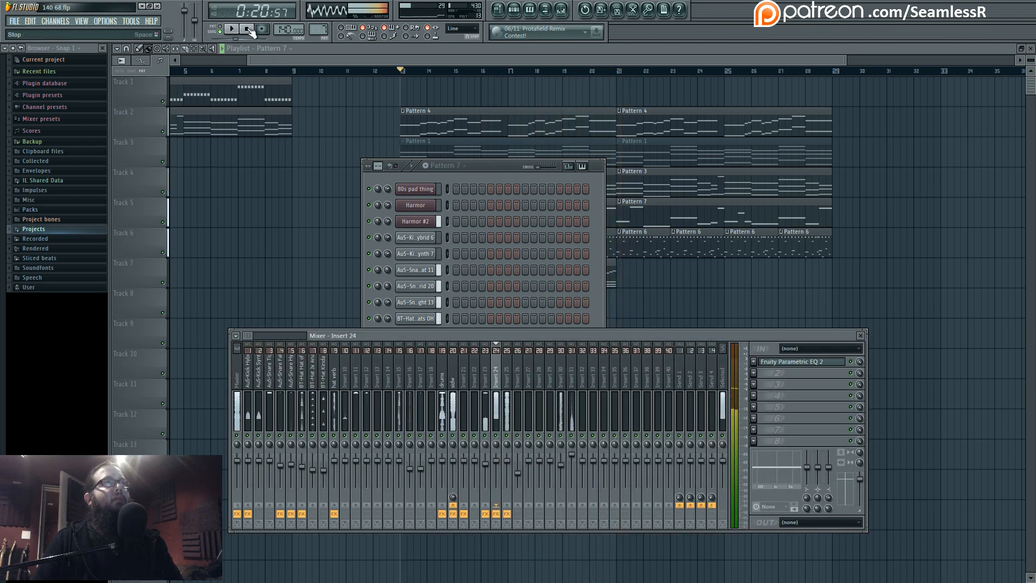
pyautogui.moveTo(500, 328); pyautogui.dragTo(500, 327)
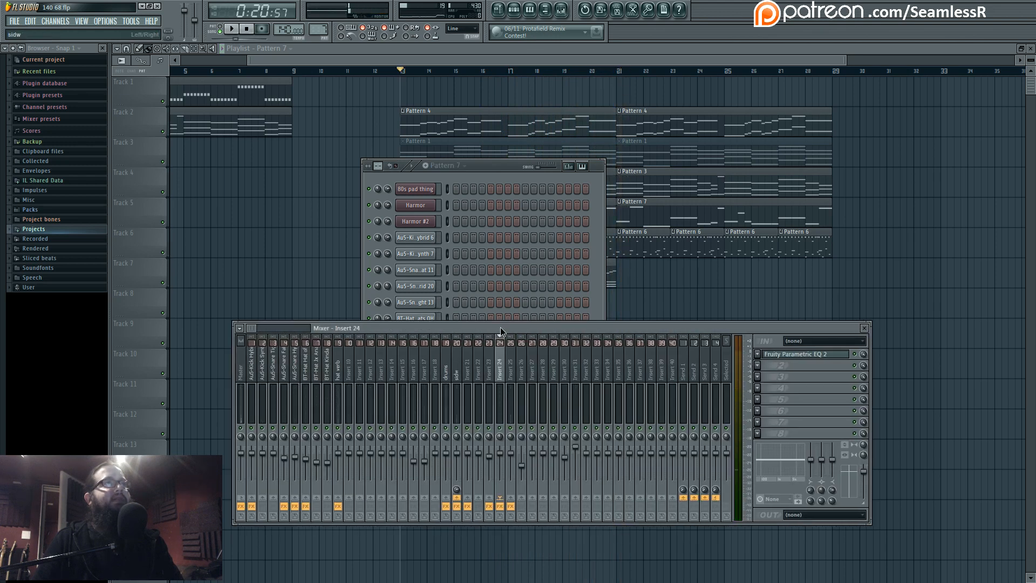
# Step: Open both Fruity Limiters on the sidw mixer track and play the arrangement to watch their ducking
pyautogui.click(456, 373)
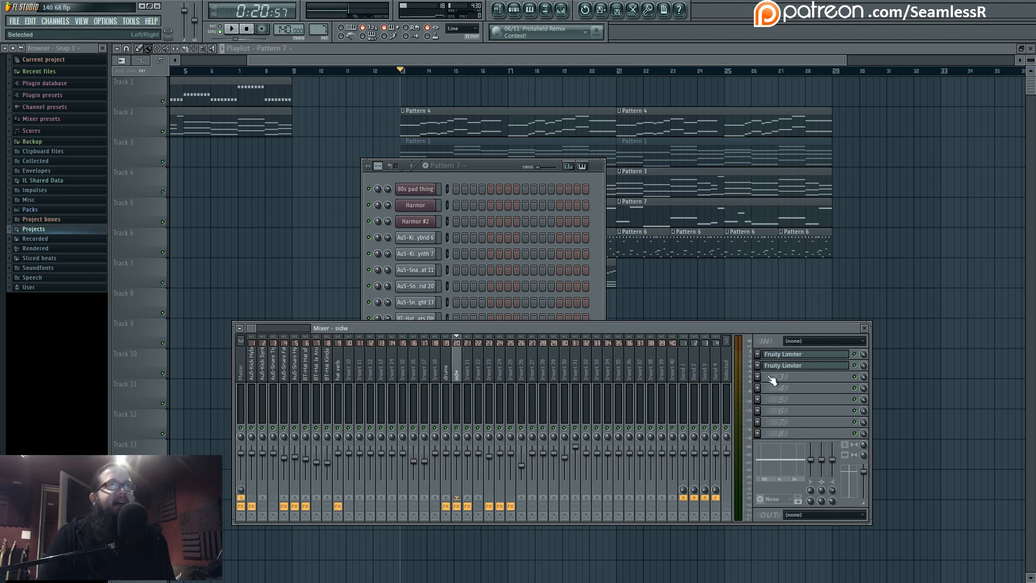
pyautogui.click(835, 354)
pyautogui.click(834, 365)
pyautogui.press('space')
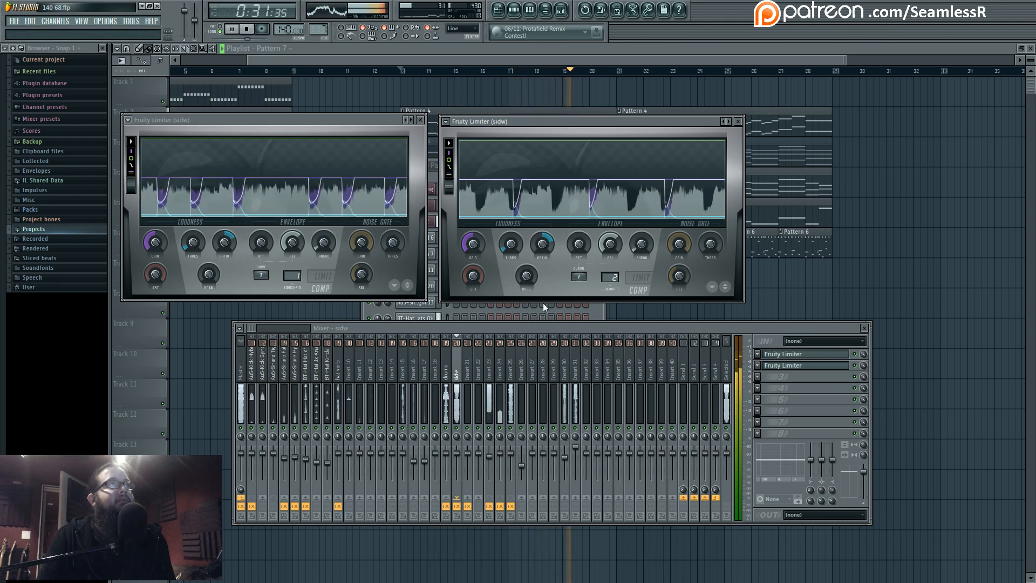
# Step: Set the release of the limiter using sidechain input 2 to about 132 ms and the other limiter's threshold to about -35 dB
pyautogui.click(273, 356)
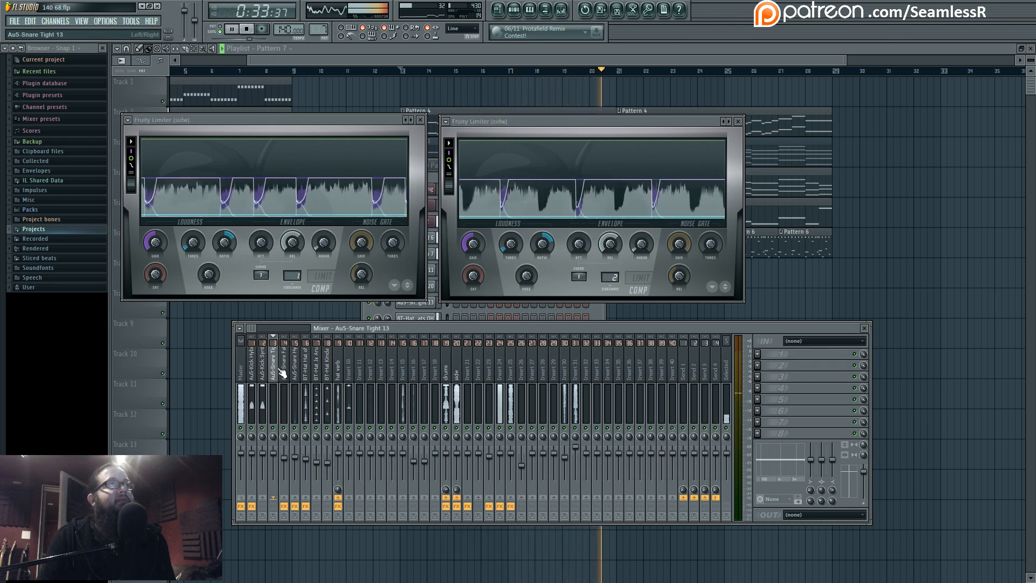
pyautogui.click(563, 277)
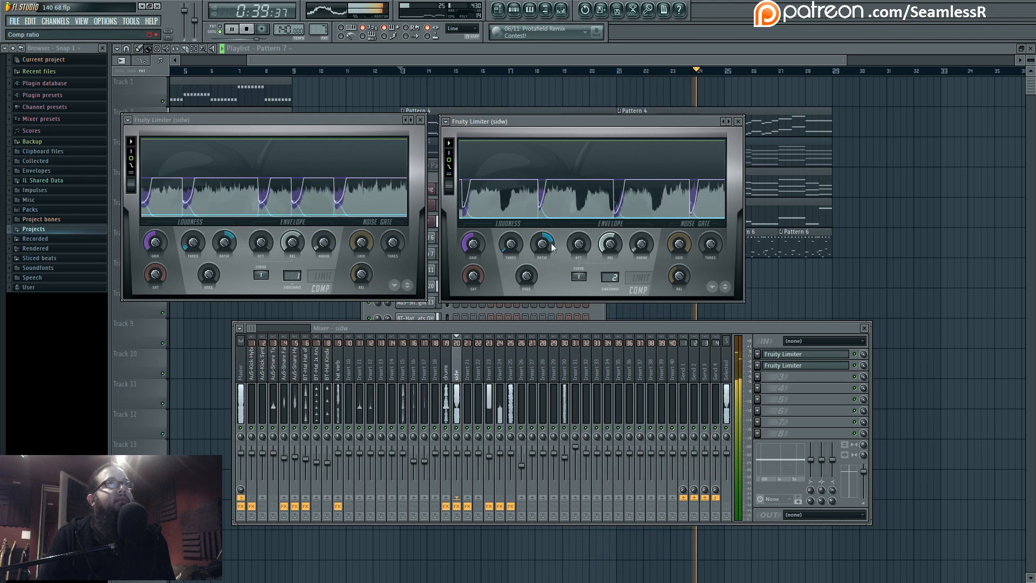
pyautogui.moveTo(603, 239); pyautogui.dragTo(603, 242)
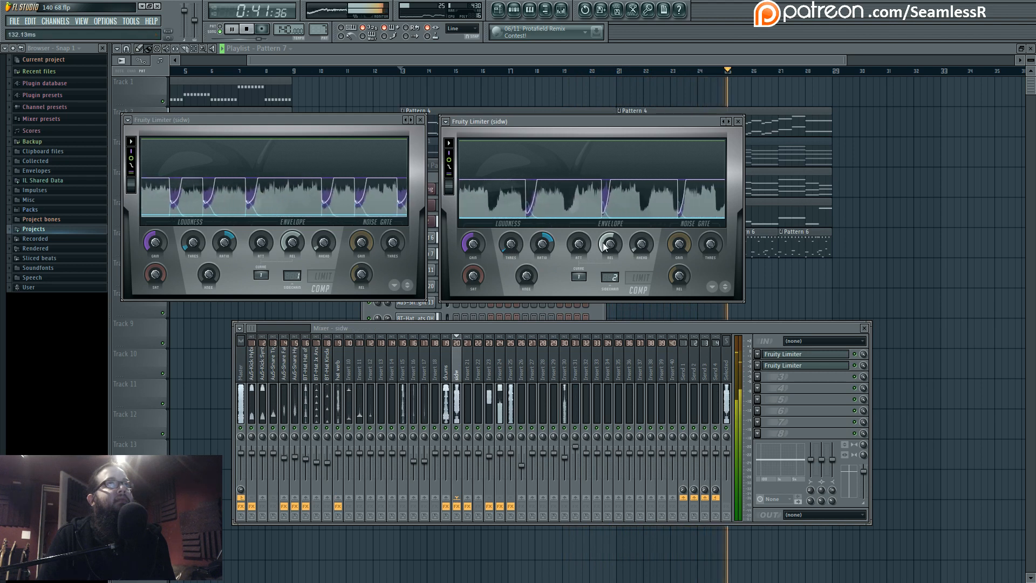
pyautogui.click(157, 245)
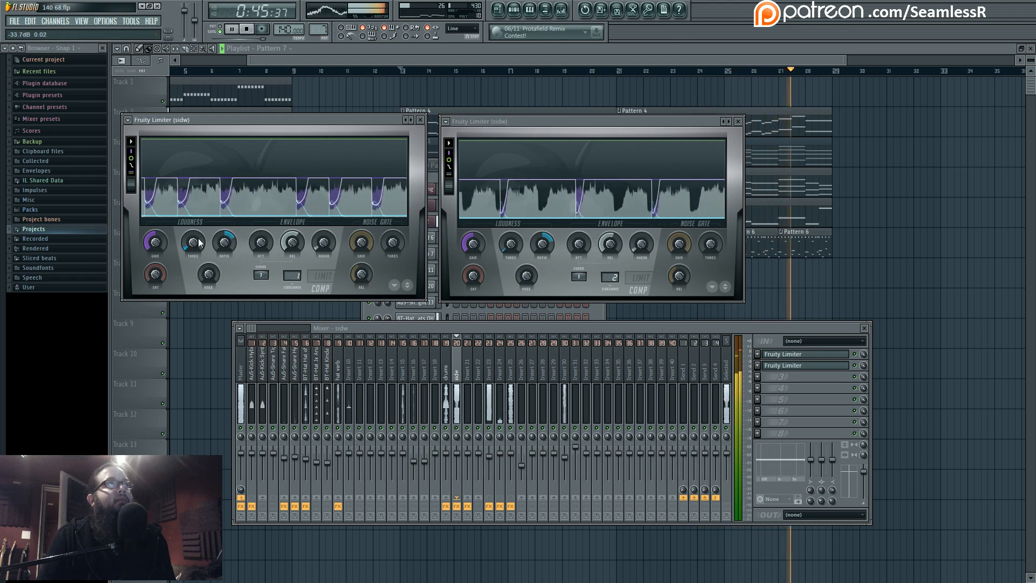
pyautogui.moveTo(199, 241); pyautogui.dragTo(200, 243)
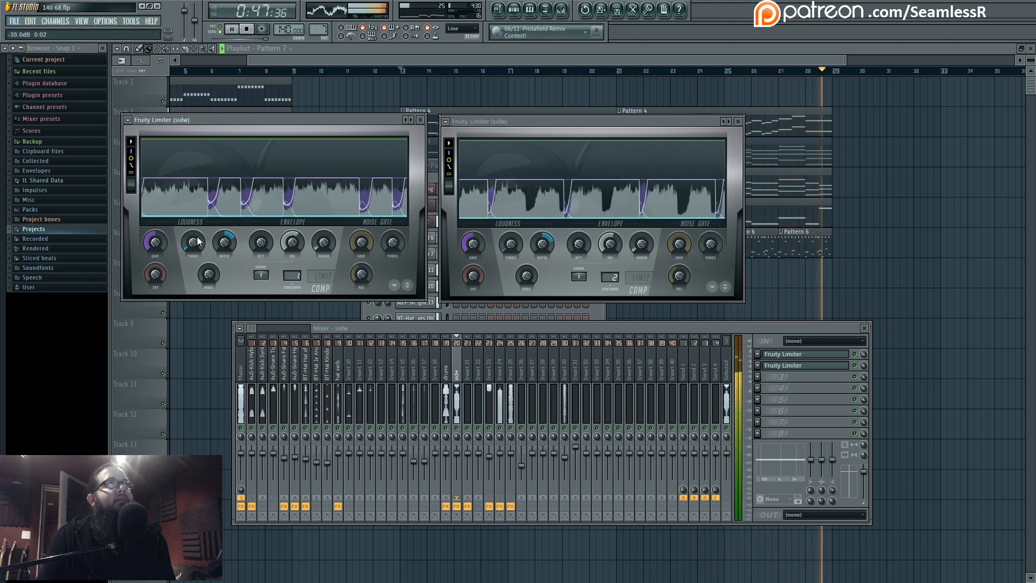
pyautogui.press('space')
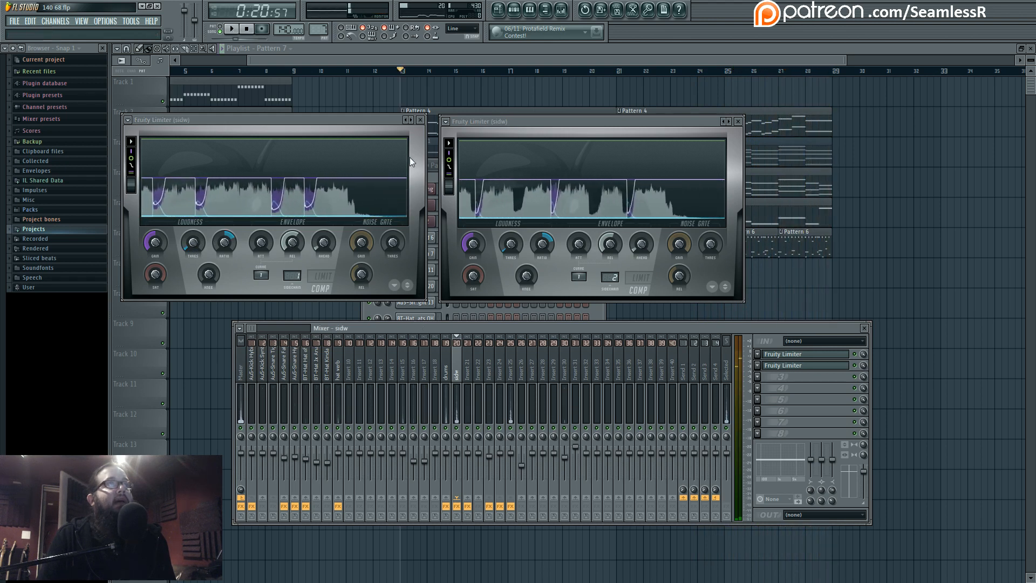
# Step: Replace the Fruity Limiter in slot 8 of the Master track with Maximus
pyautogui.moveTo(437, 325); pyautogui.dragTo(435, 325)
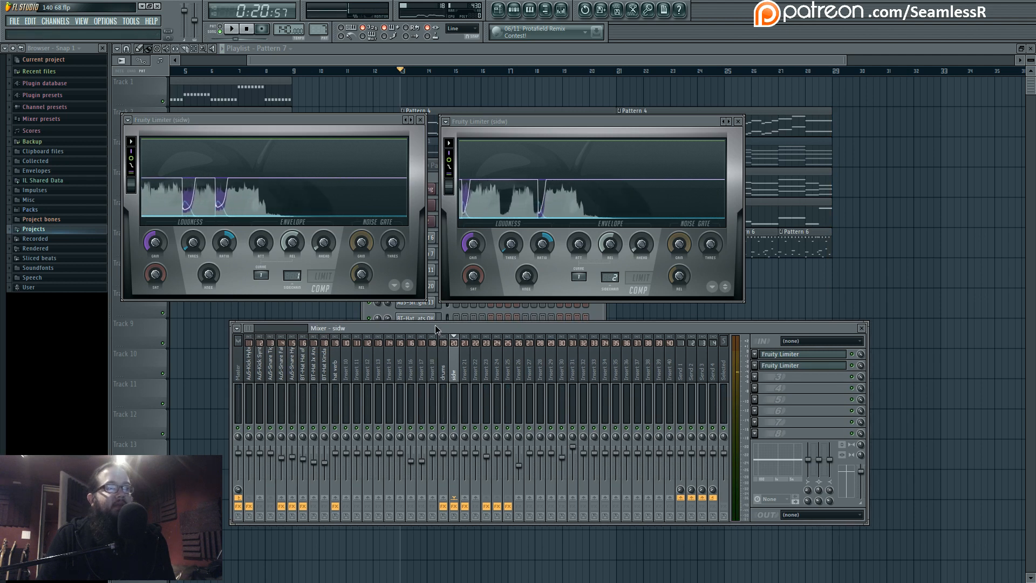
pyautogui.click(238, 371)
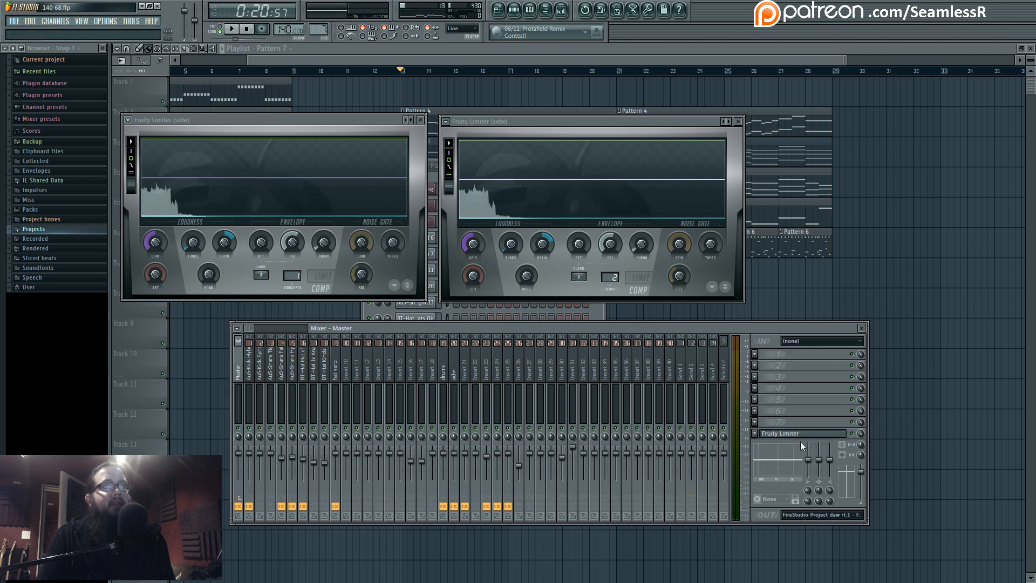
pyautogui.click(755, 433)
pyautogui.moveTo(785, 367)
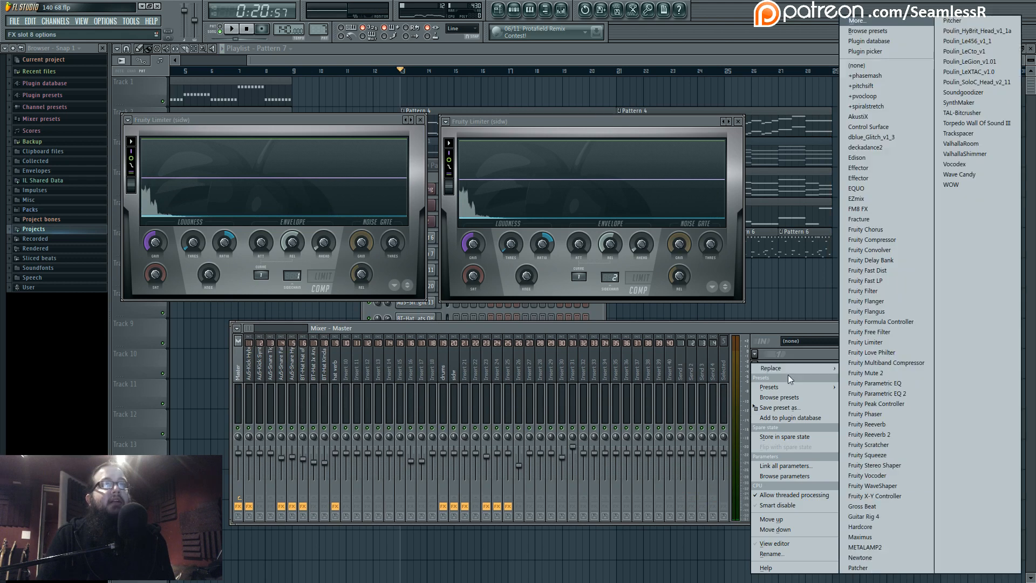
pyautogui.click(888, 541)
# Step: Load the Default preset in Maximus and place its window clear of the two limiters' controls
pyautogui.rightClick(695, 343)
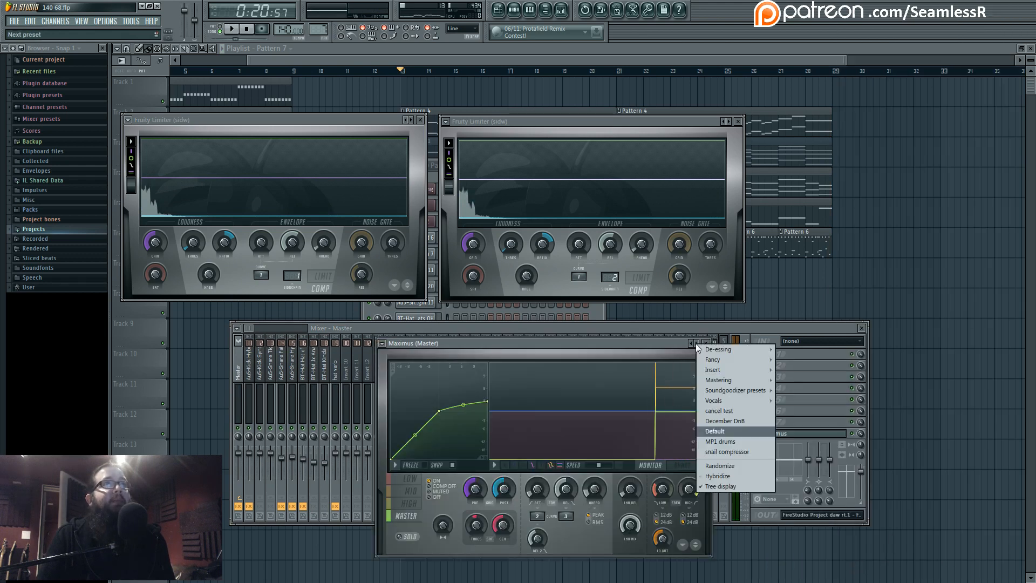
pyautogui.click(738, 421)
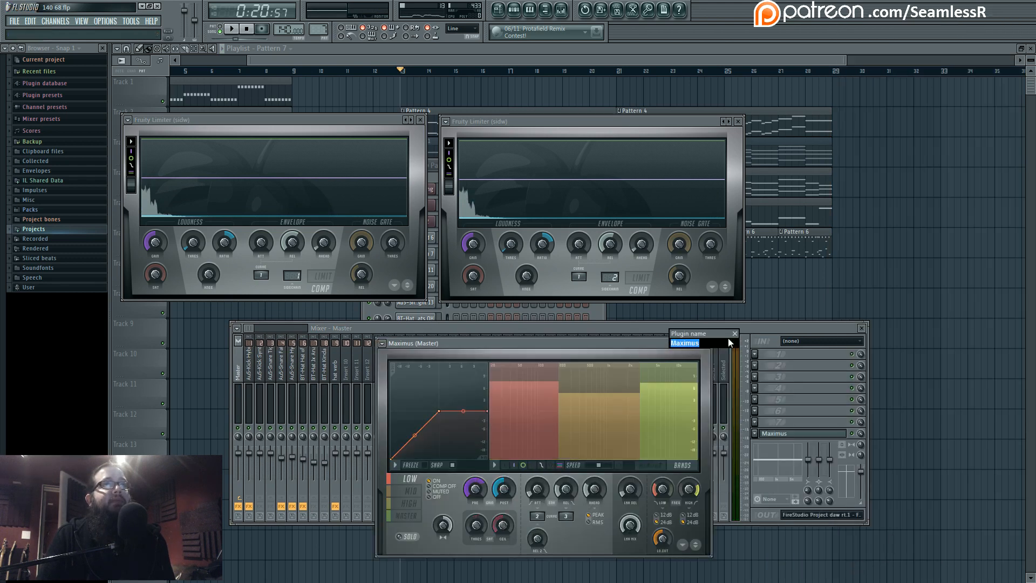
pyautogui.rightClick(698, 348)
pyautogui.click(738, 428)
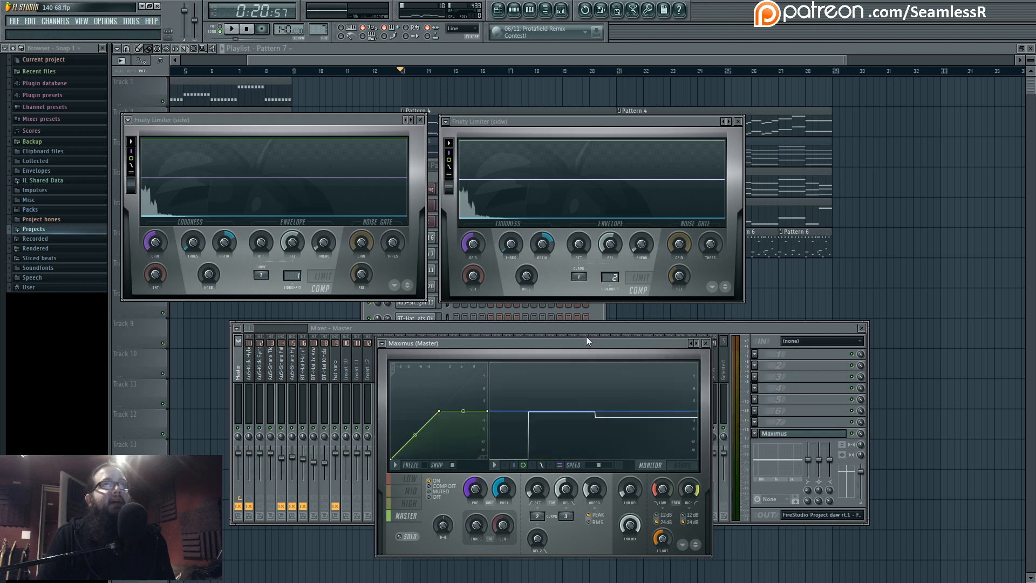
pyautogui.moveTo(586, 344); pyautogui.dragTo(599, 285)
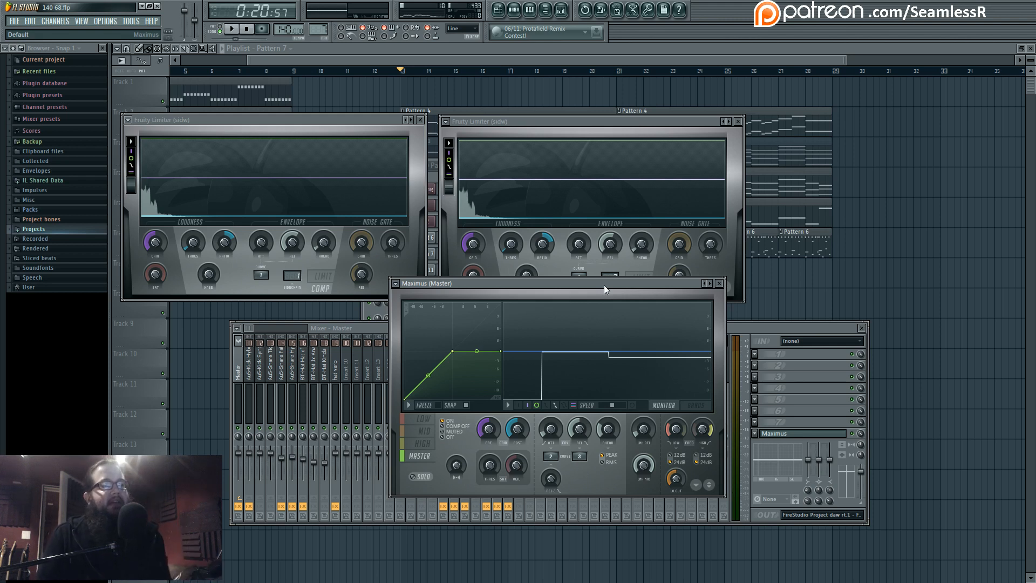
pyautogui.moveTo(604, 284); pyautogui.dragTo(601, 316)
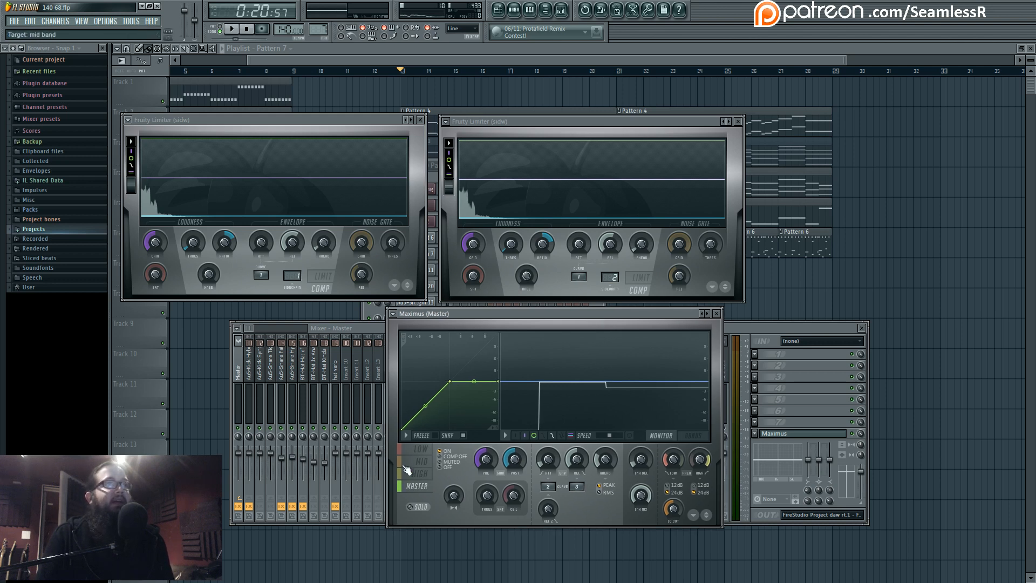
# Step: Show Maximus's bands view and, during playback, lower the low crossover and set the high crossover to about 4334 Hz
pyautogui.click(693, 435)
pyautogui.press('space')
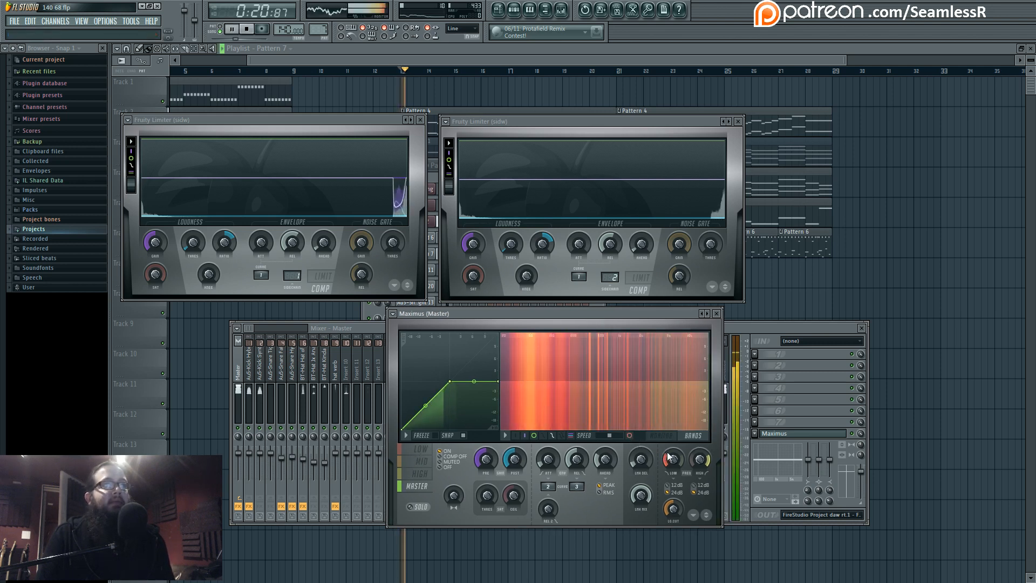
pyautogui.press('space')
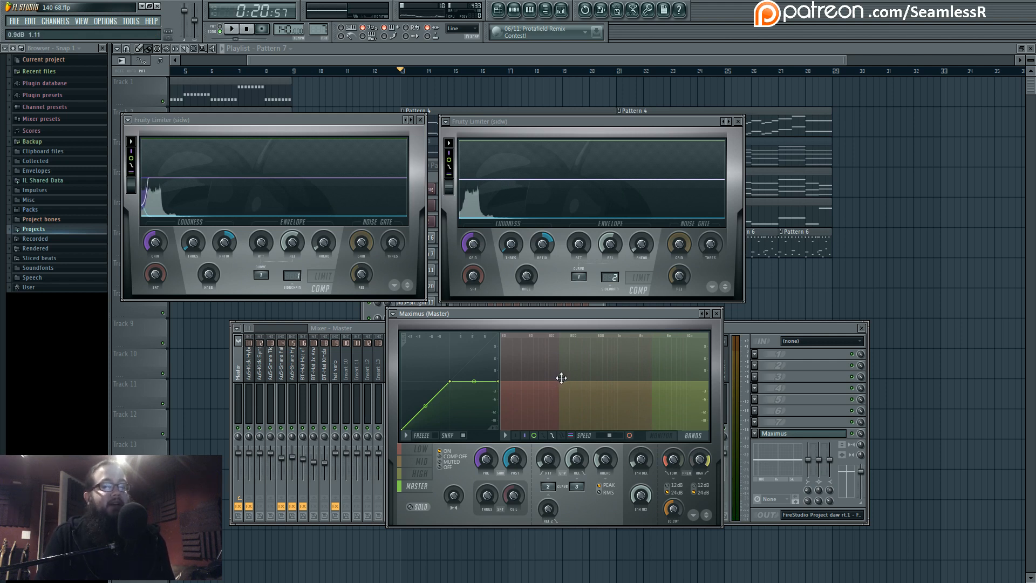
pyautogui.press('space')
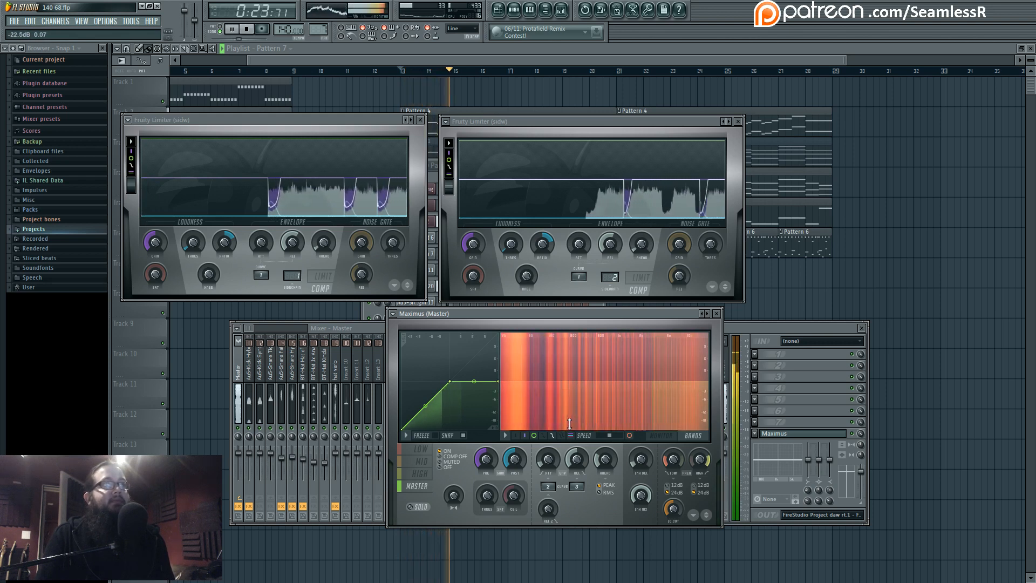
pyautogui.press('space')
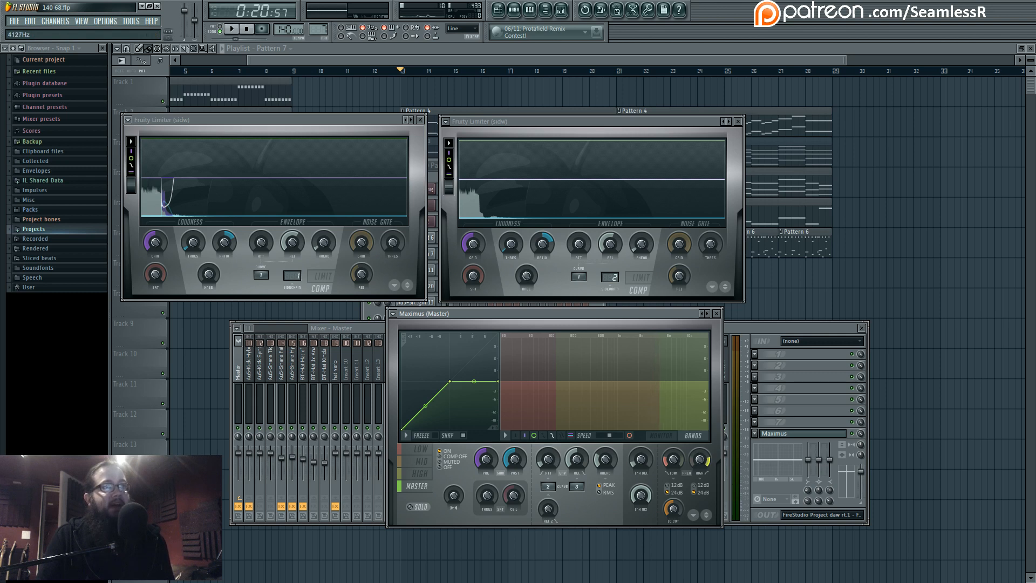
pyautogui.press('space')
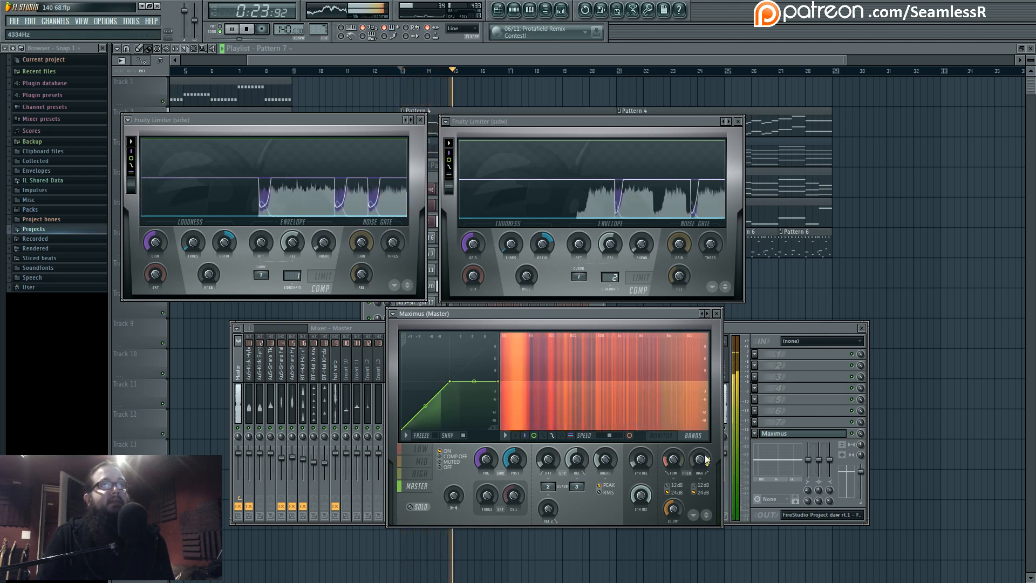
pyautogui.press('space')
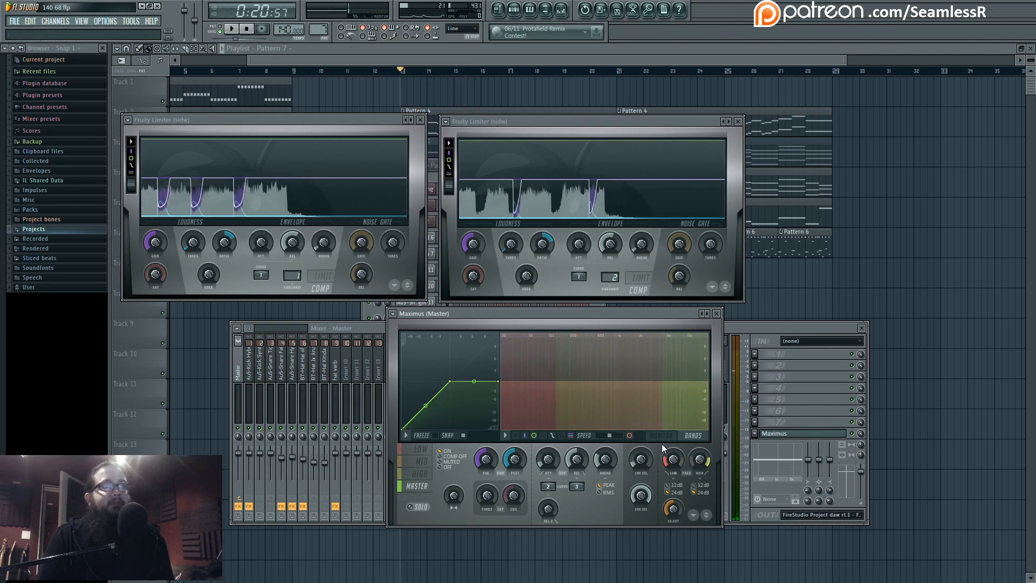
# Step: Return Maximus to its monitor view and, during playback, move the MID and HIGH compression curves' knee points to a slightly lower threshold
pyautogui.click(661, 435)
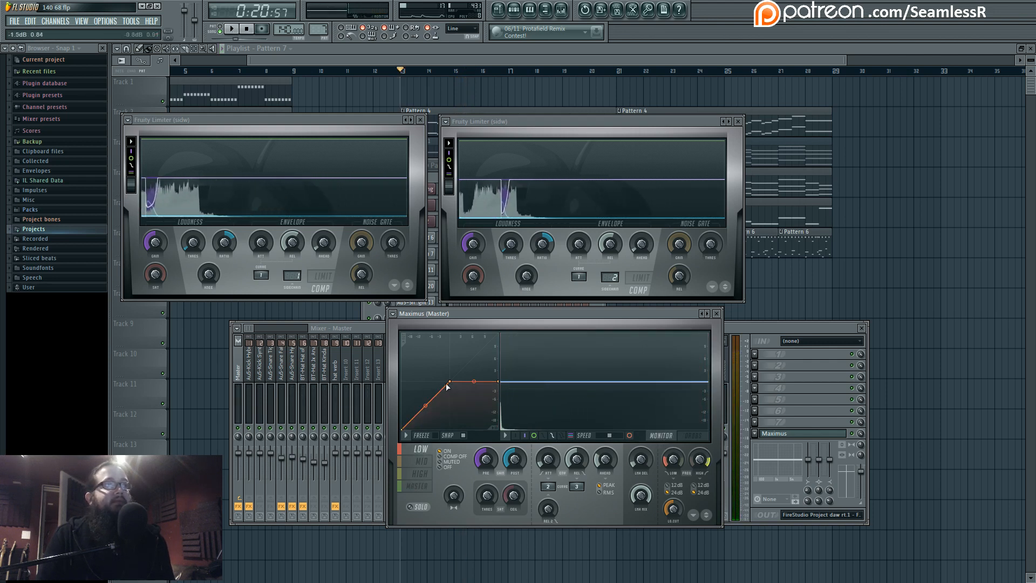
pyautogui.press('space')
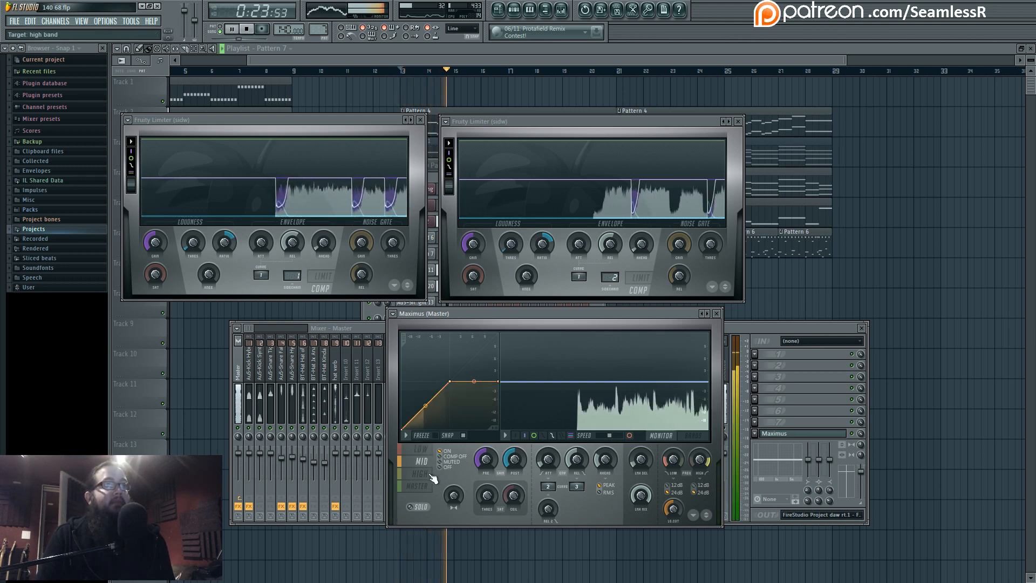
pyautogui.click(429, 474)
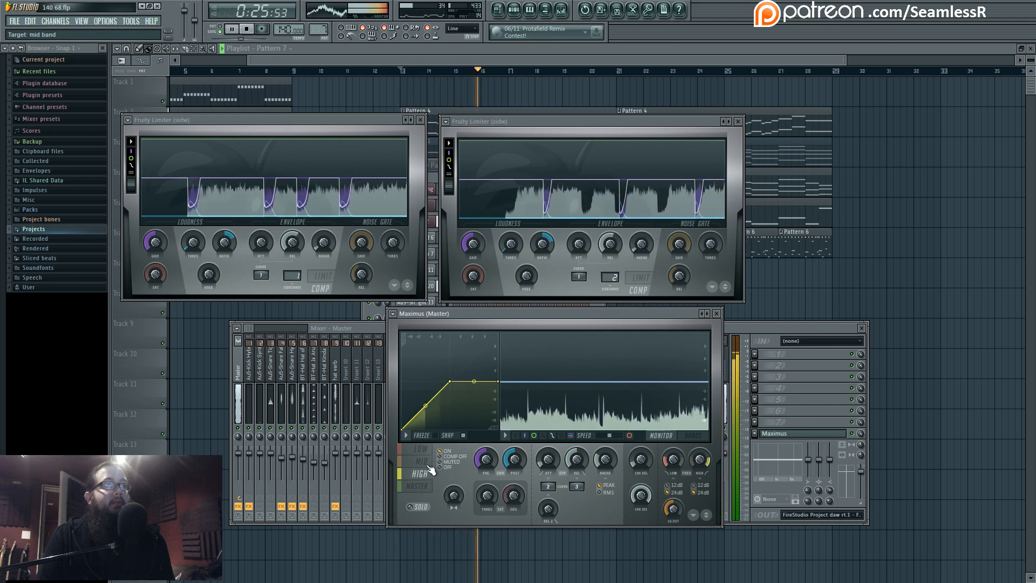
pyautogui.click(428, 462)
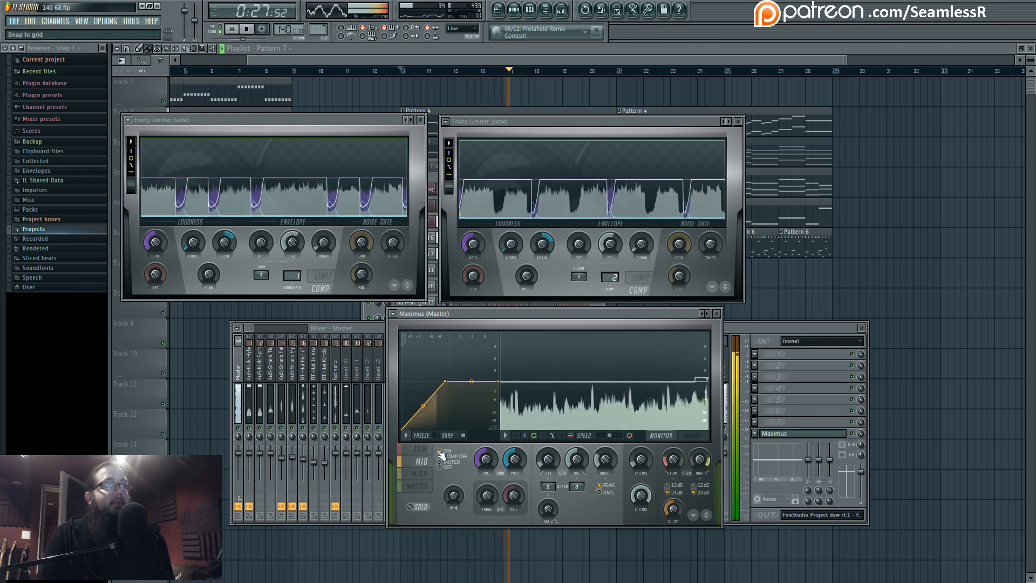
pyautogui.click(424, 473)
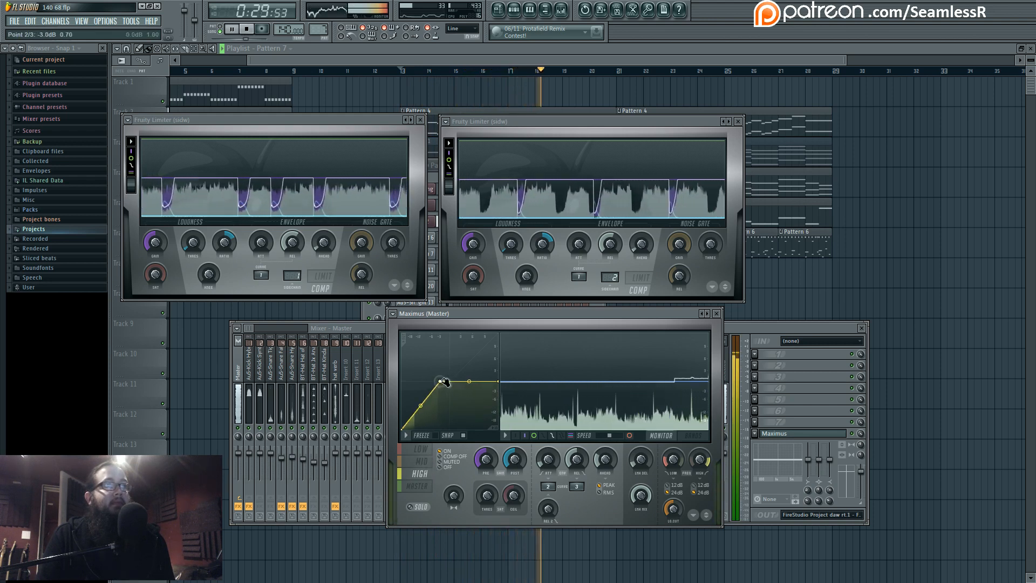
pyautogui.moveTo(441, 380); pyautogui.dragTo(445, 381)
pyautogui.press('space')
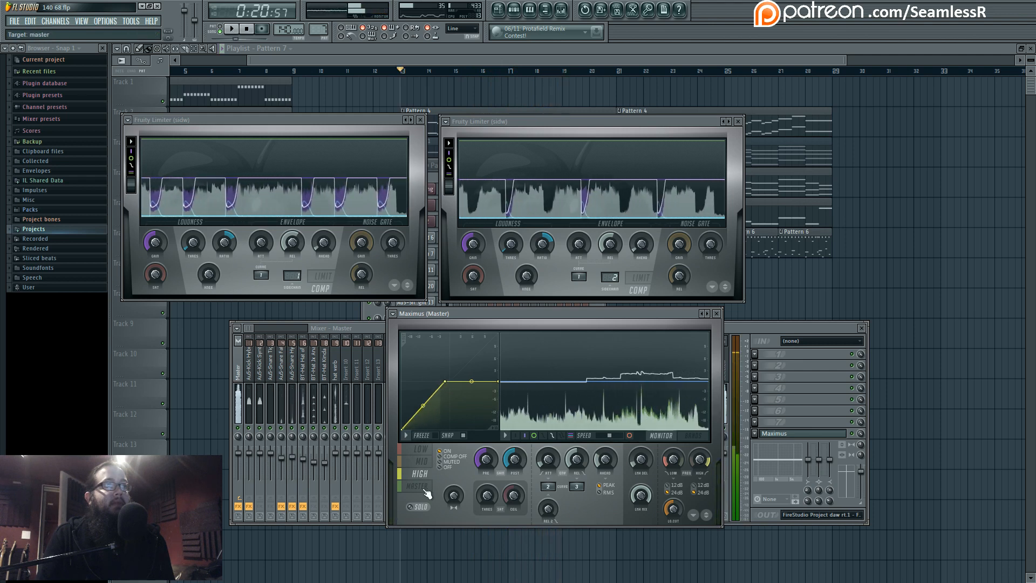
# Step: Raise the end point of the MASTER band's compression curve in Maximus during playback for a gentler ratio above the knee
pyautogui.click(426, 490)
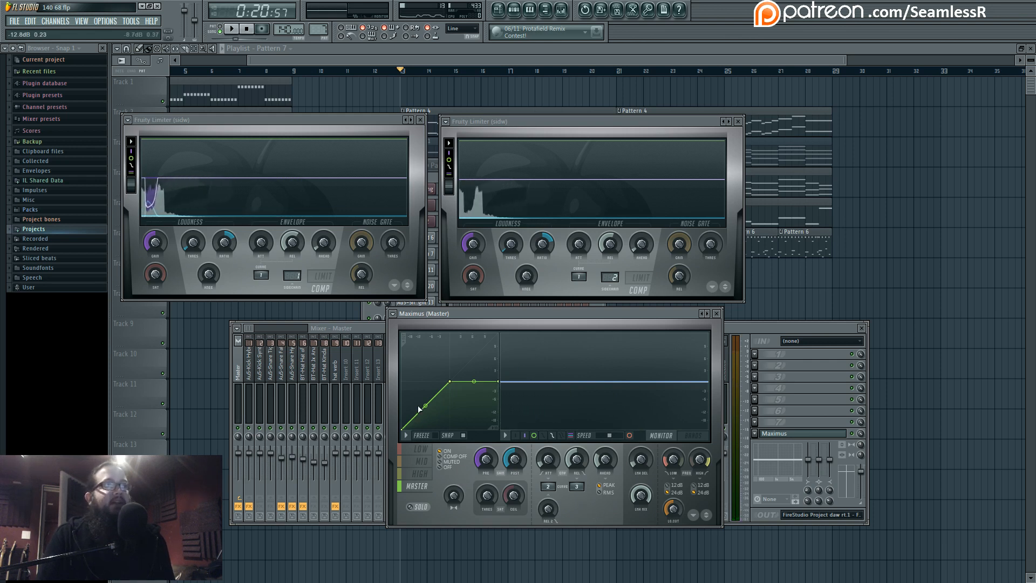
pyautogui.press('space')
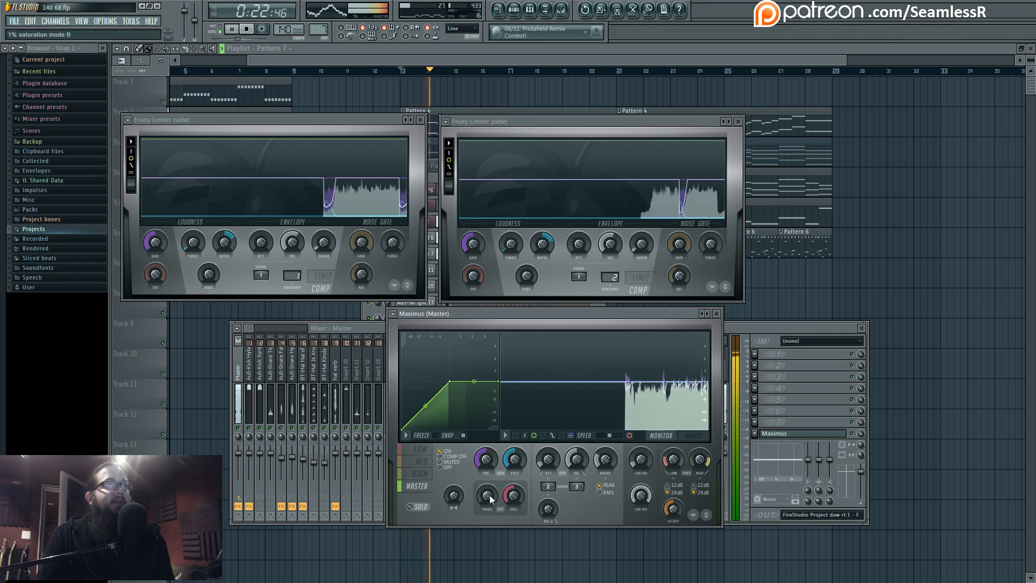
pyautogui.moveTo(499, 383); pyautogui.dragTo(497, 352)
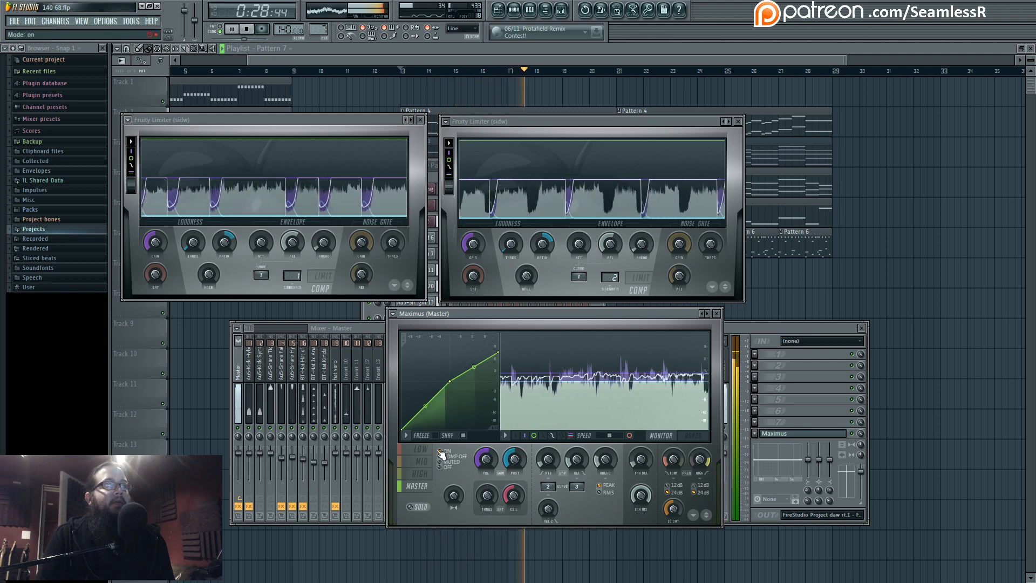
# Step: Set the LOW band's stereo separation to 100% merged and go through the MID and HIGH band settings during playback
pyautogui.click(421, 461)
pyautogui.click(546, 461)
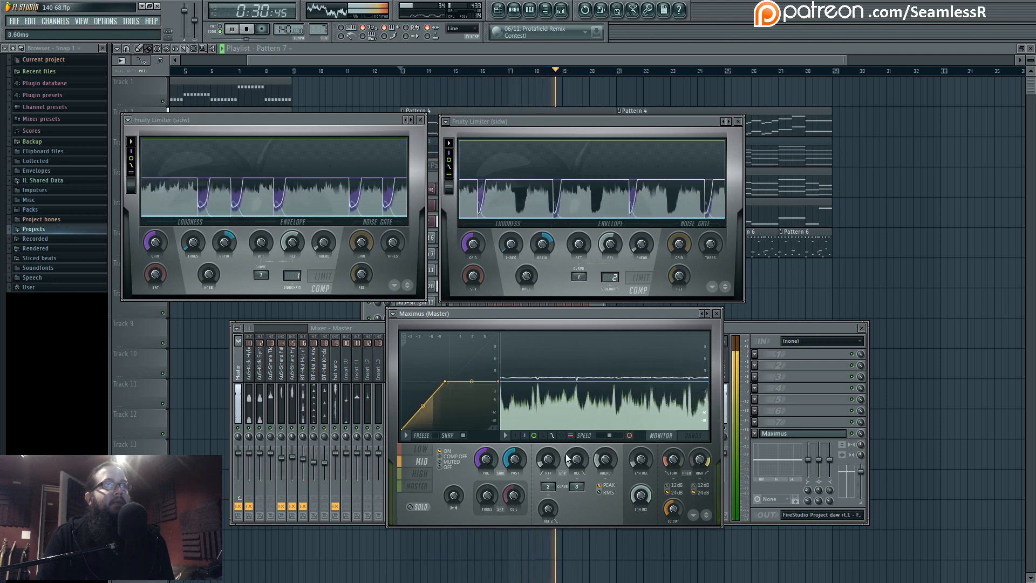
pyautogui.click(420, 473)
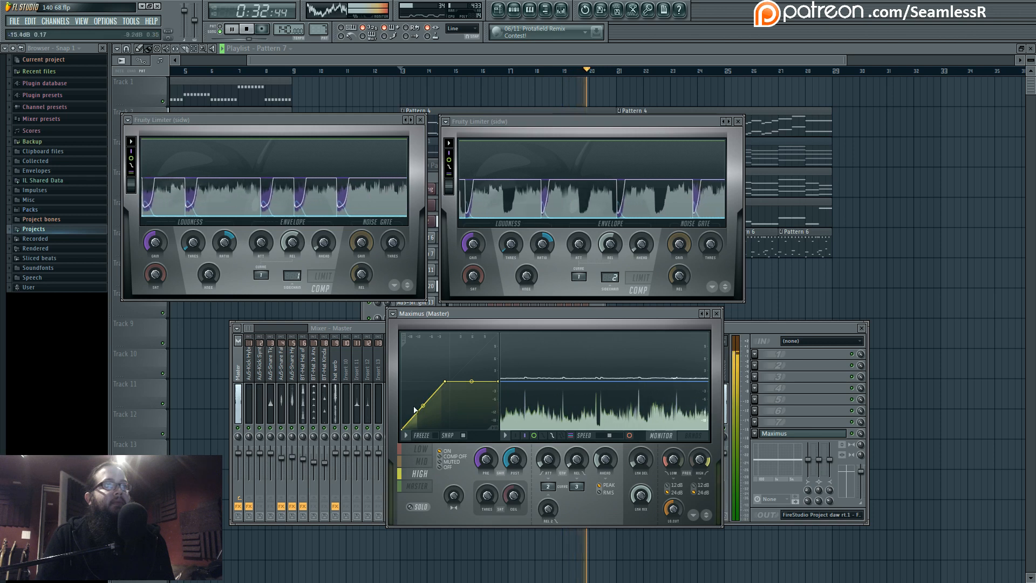
pyautogui.click(420, 449)
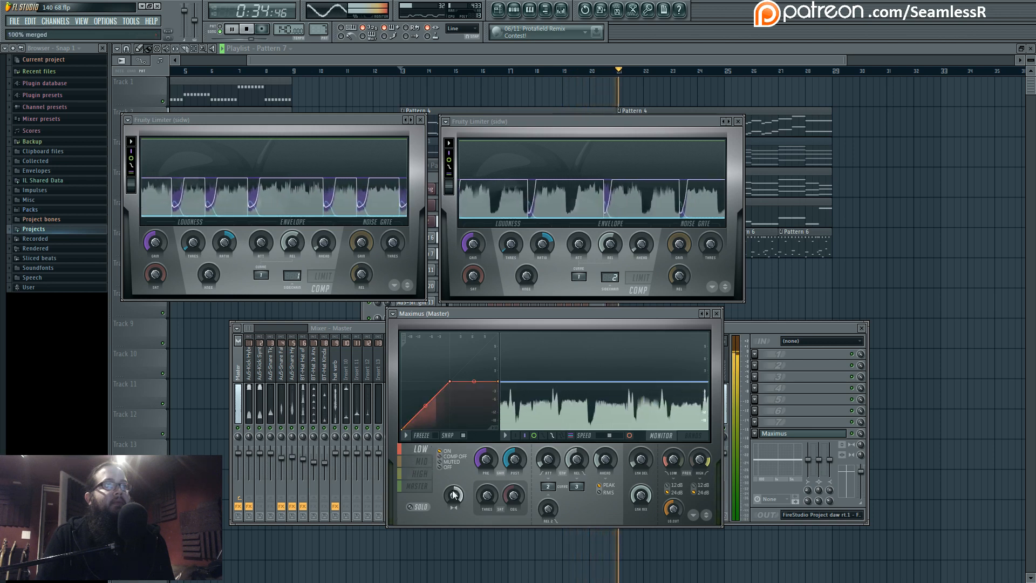
pyautogui.click(424, 462)
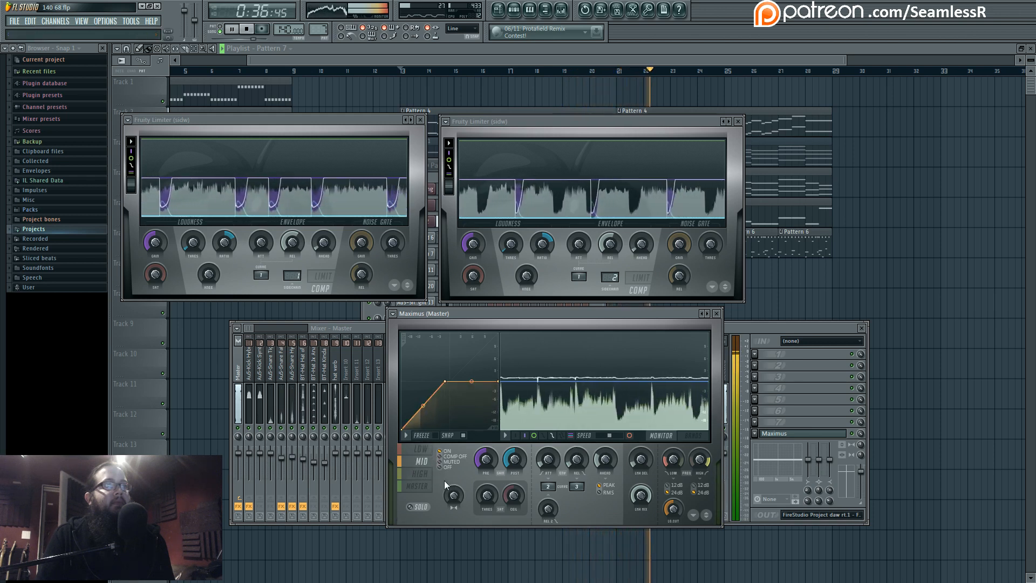
pyautogui.click(427, 449)
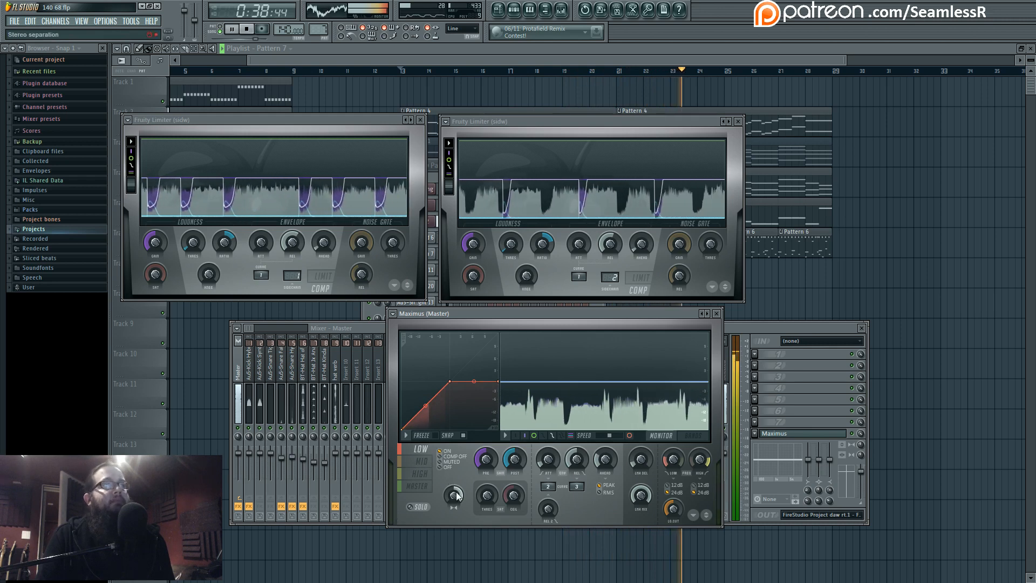
pyautogui.click(425, 462)
pyautogui.click(423, 474)
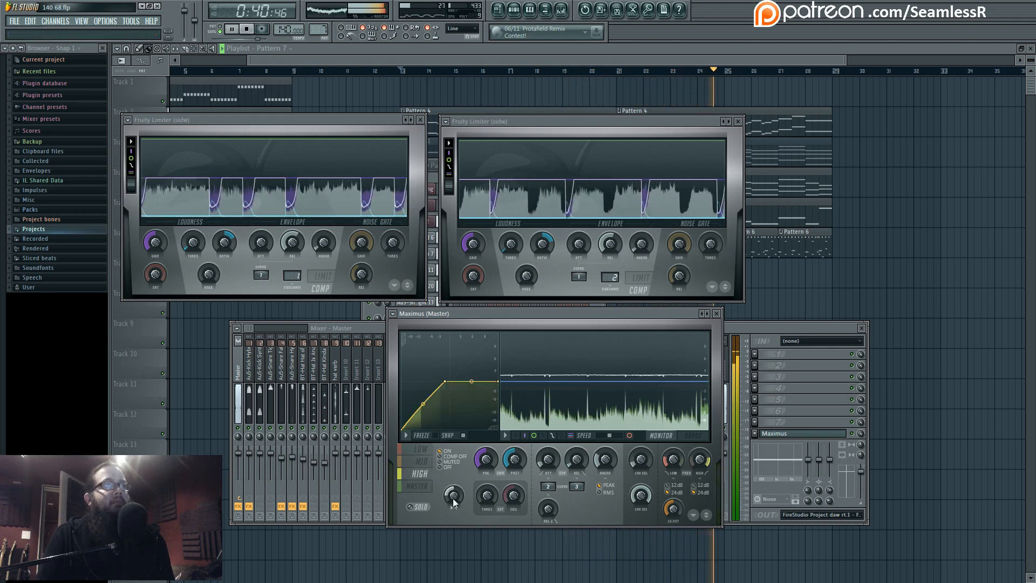
# Step: Lower the three BT-Hat mixer tracks, with Kinda Dirty at about -12.5 dB and Hat of Bats OH at about -12.7 dB
pyautogui.click(359, 329)
pyautogui.click(326, 372)
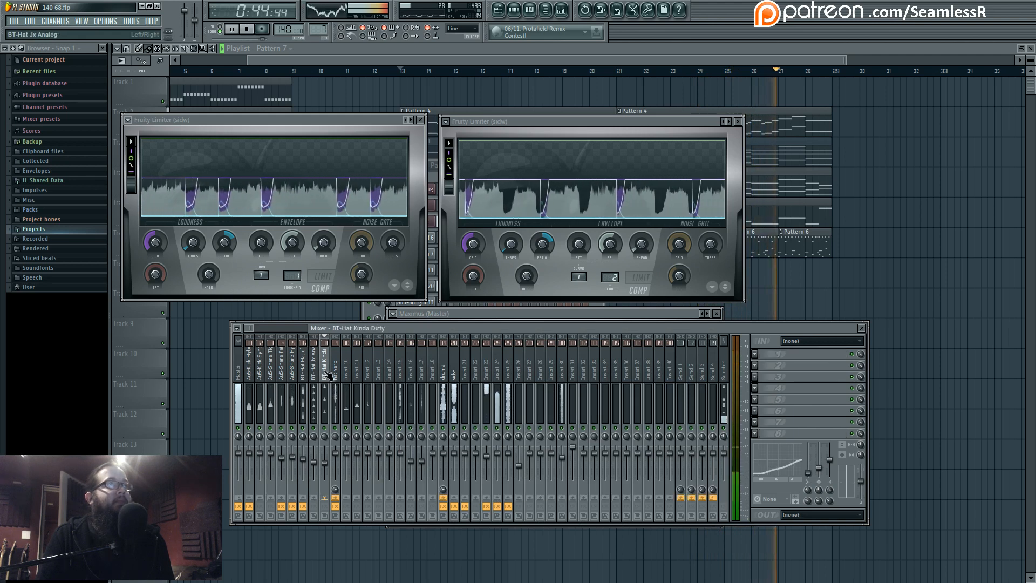
pyautogui.click(314, 367)
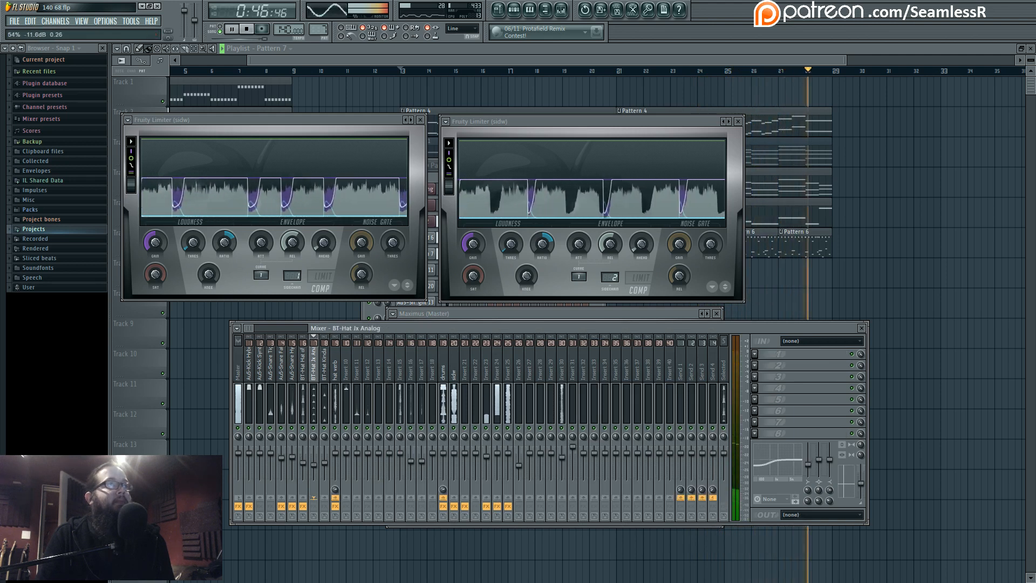
pyautogui.moveTo(313, 464); pyautogui.dragTo(314, 465)
pyautogui.click(325, 464)
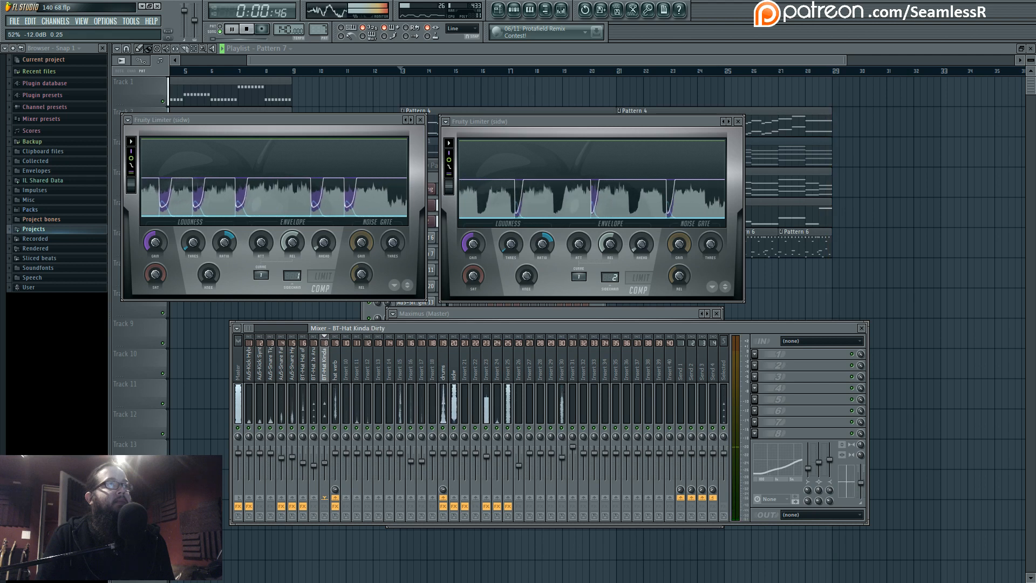
pyautogui.moveTo(315, 465); pyautogui.dragTo(314, 467)
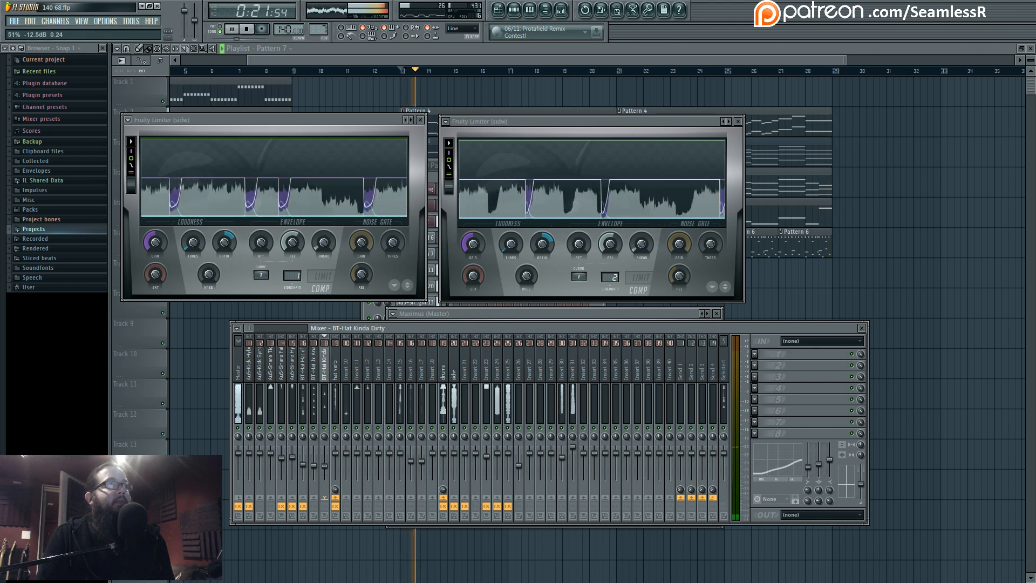
pyautogui.click(325, 468)
pyautogui.click(304, 468)
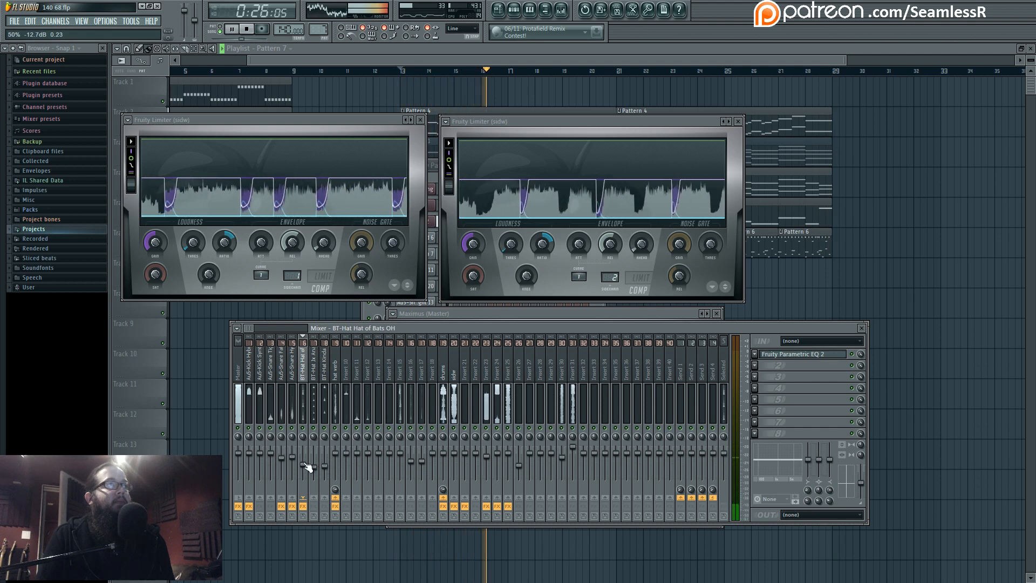
pyautogui.click(315, 463)
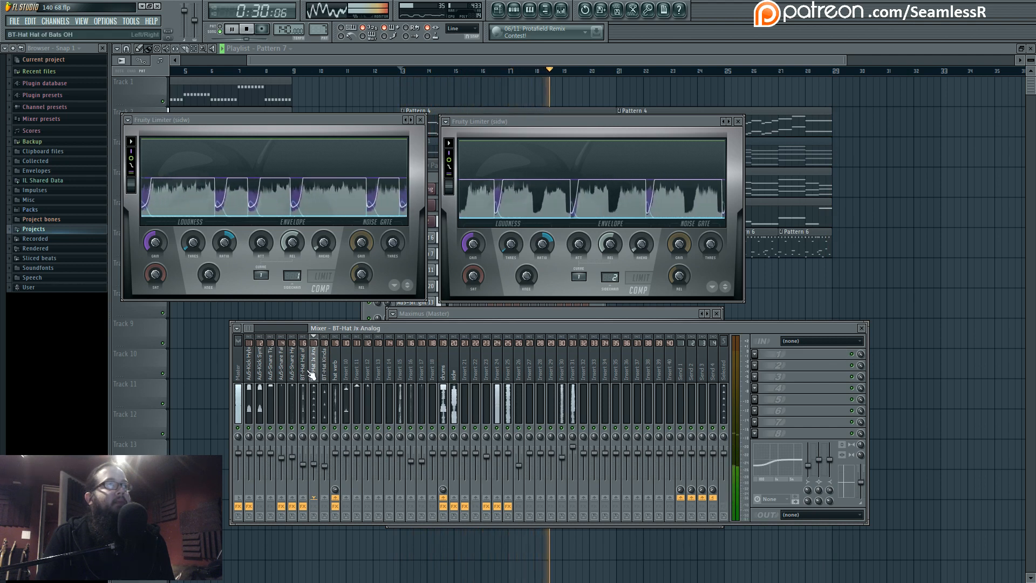
# Step: Reopen Maximus from the Master track to check its HIGH band, bring the mixer back in front and stop playback
pyautogui.click(238, 370)
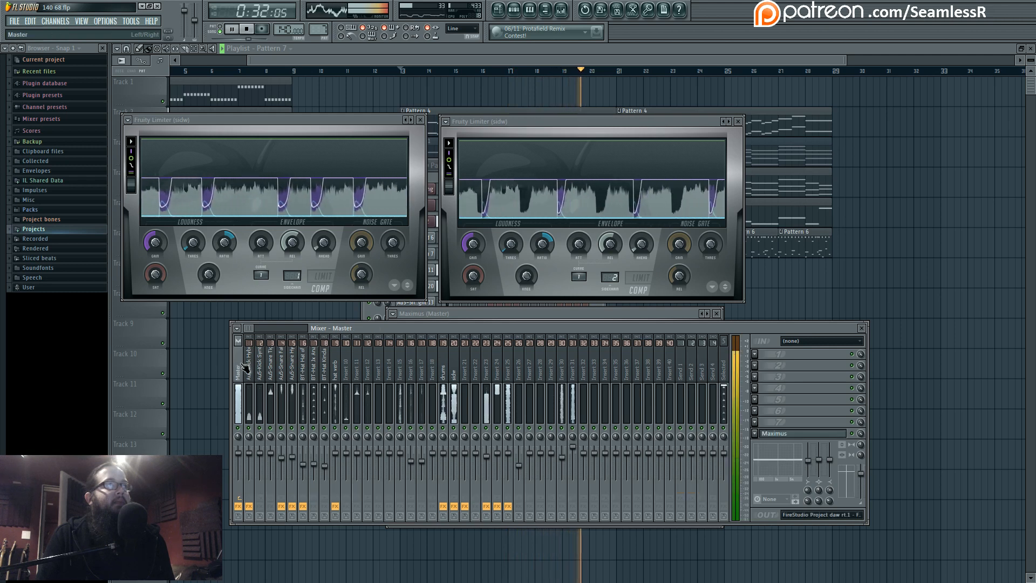
pyautogui.click(783, 432)
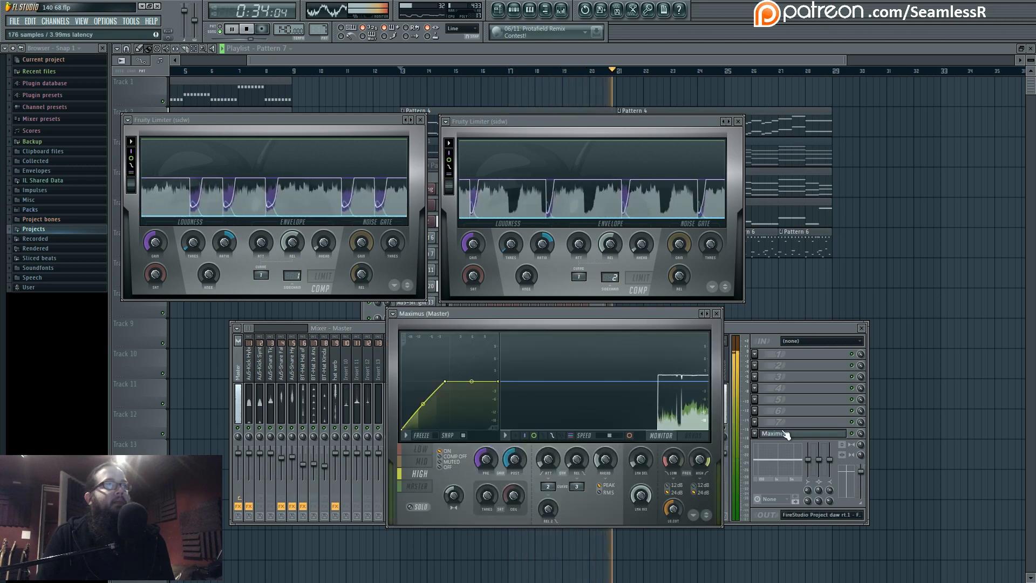
pyautogui.click(375, 328)
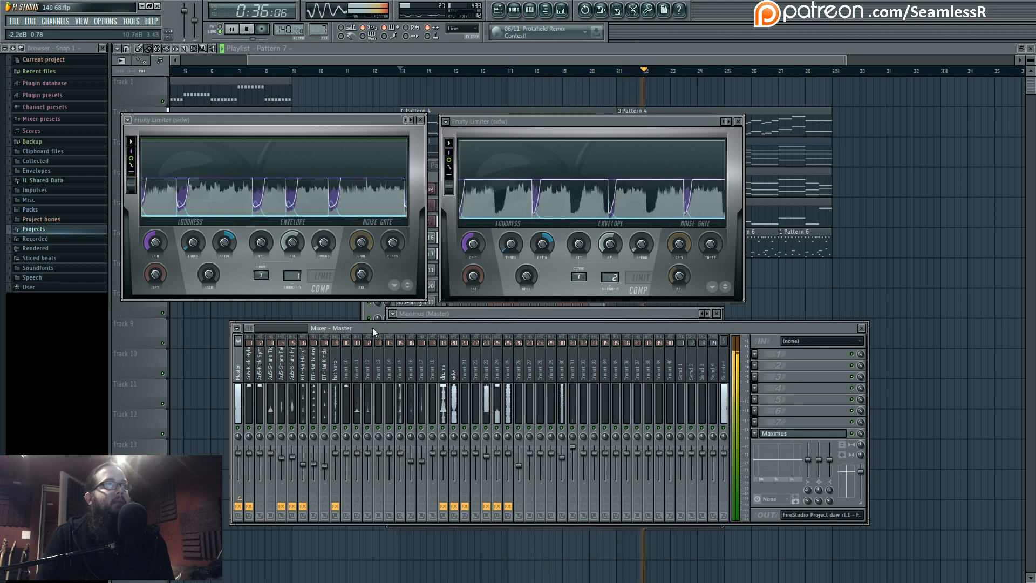
pyautogui.press('space')
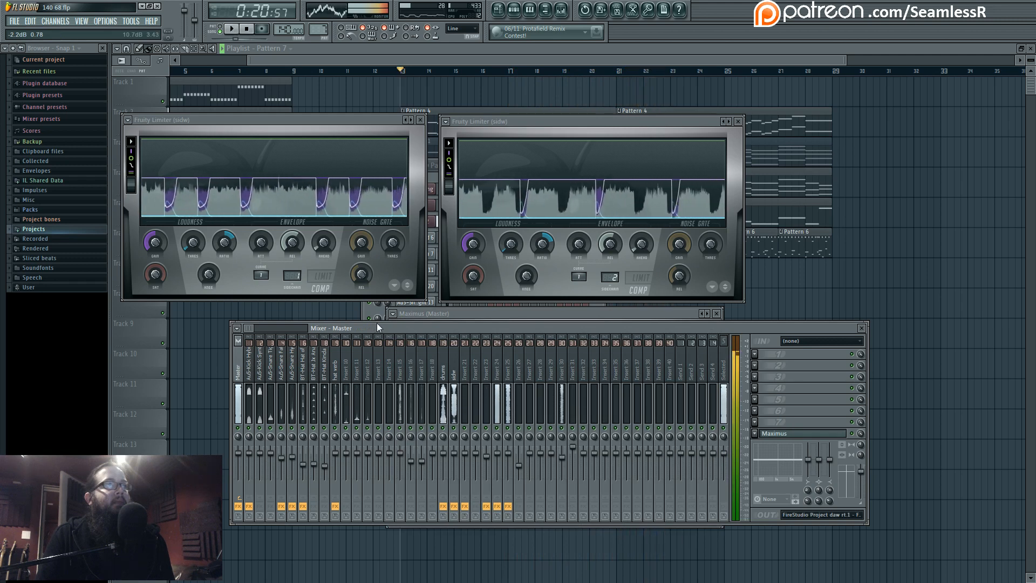
# Step: Close all open plugin windows and show only the channel rack and the mixer over the playlist
pyautogui.press('F12')
pyautogui.click(513, 10)
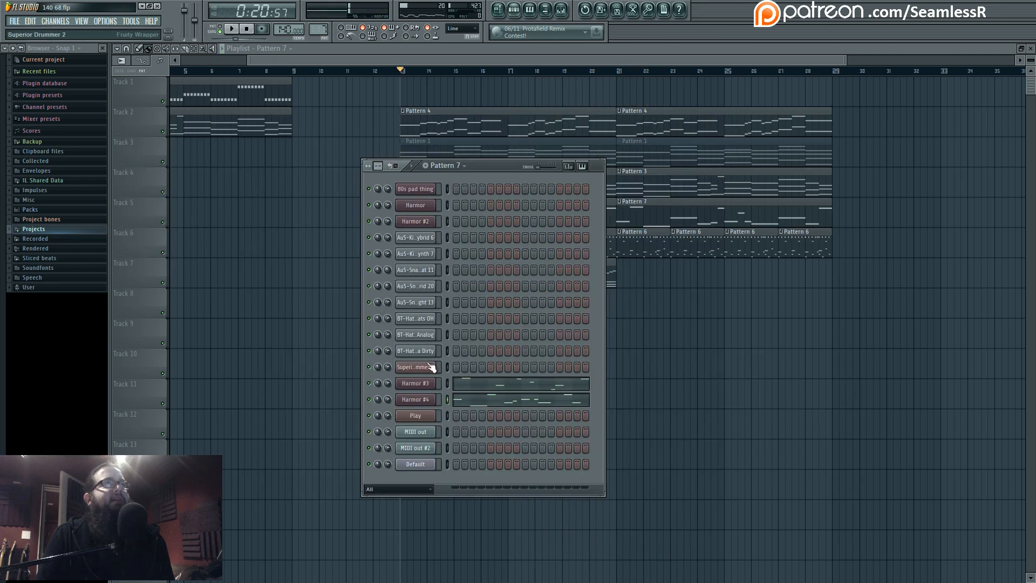
pyautogui.click(566, 9)
# Step: During playback, raise Hat of Bats OH to about -5.2 dB and Insert 15 to about -5.0 dB, and raise Inserts 16 and 17
pyautogui.press('space')
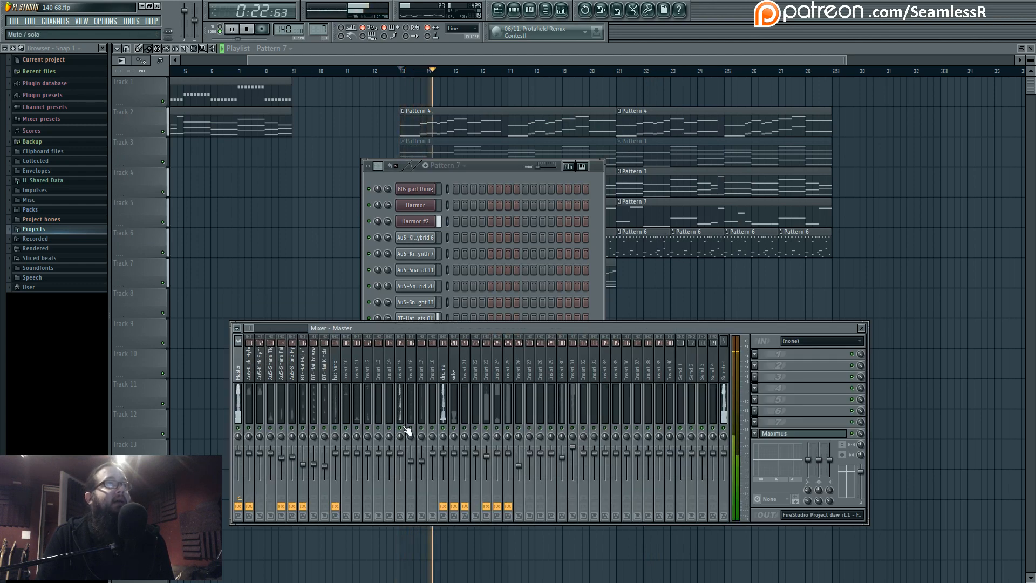
pyautogui.press('space')
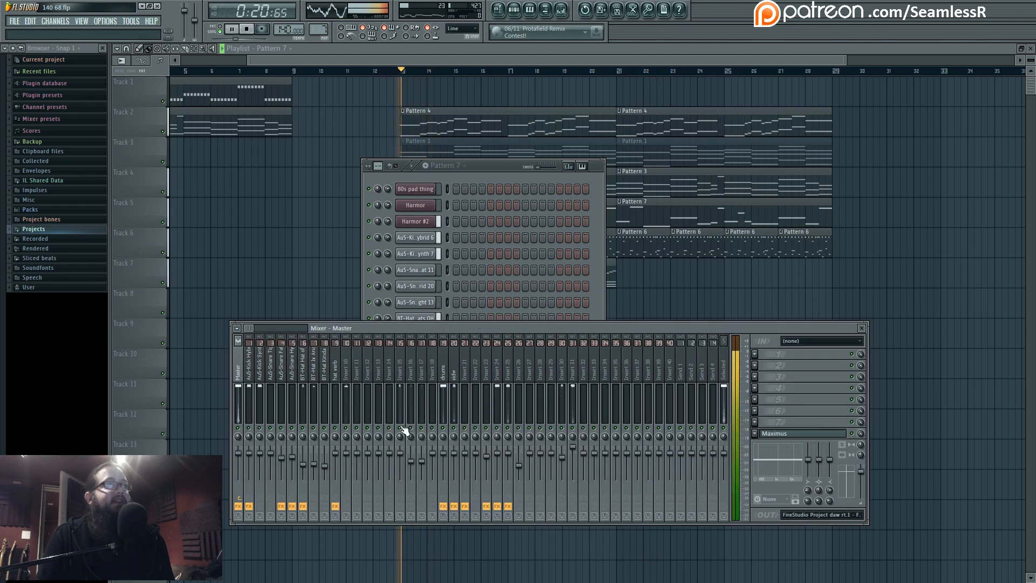
pyautogui.click(400, 378)
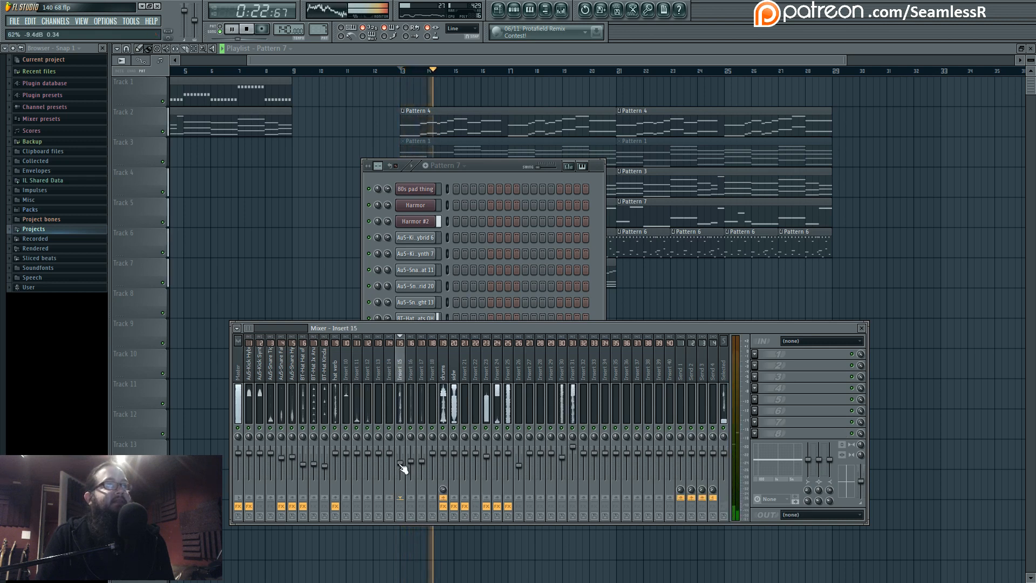
pyautogui.click(303, 462)
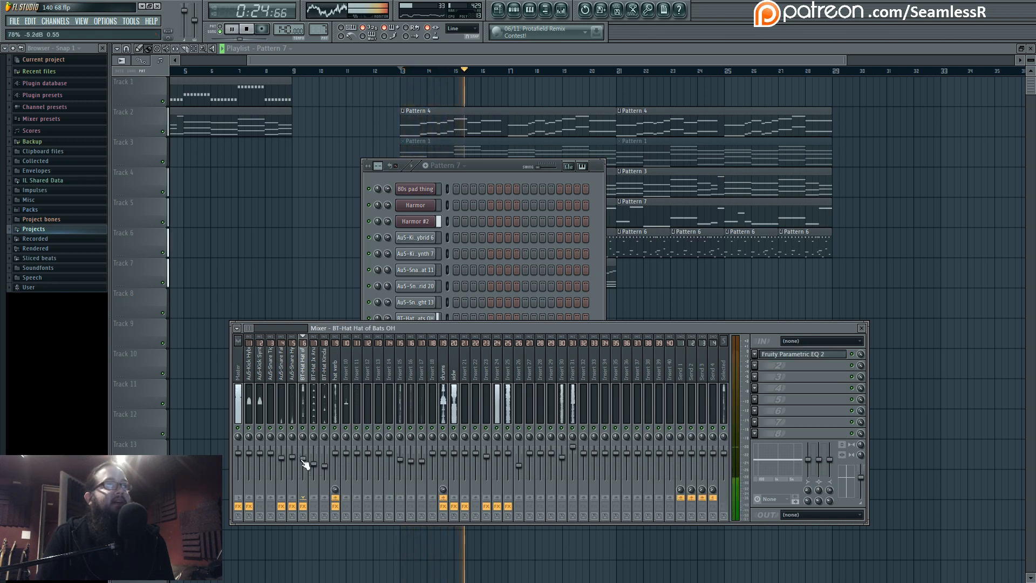
pyautogui.click(412, 459)
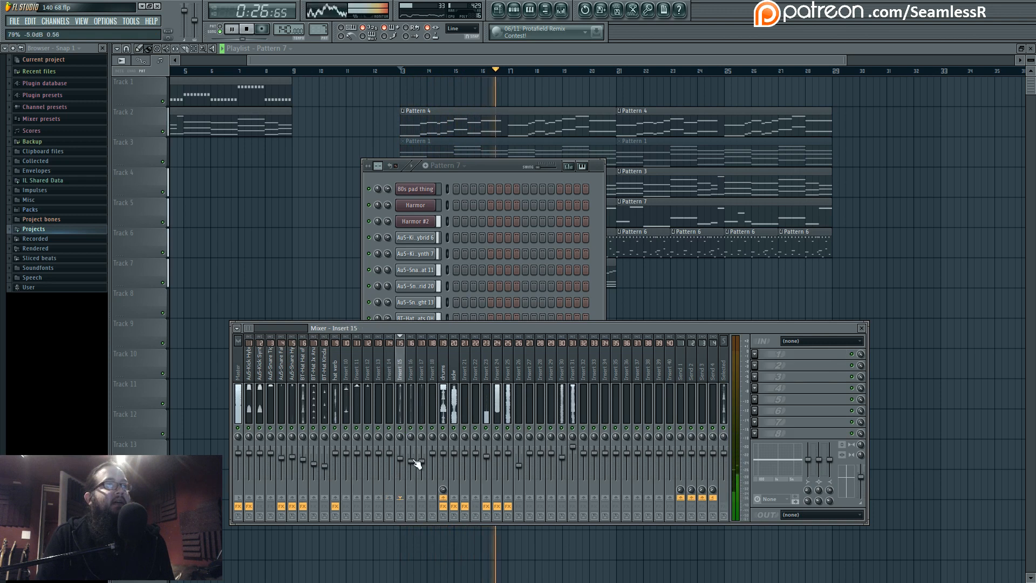
pyautogui.click(423, 456)
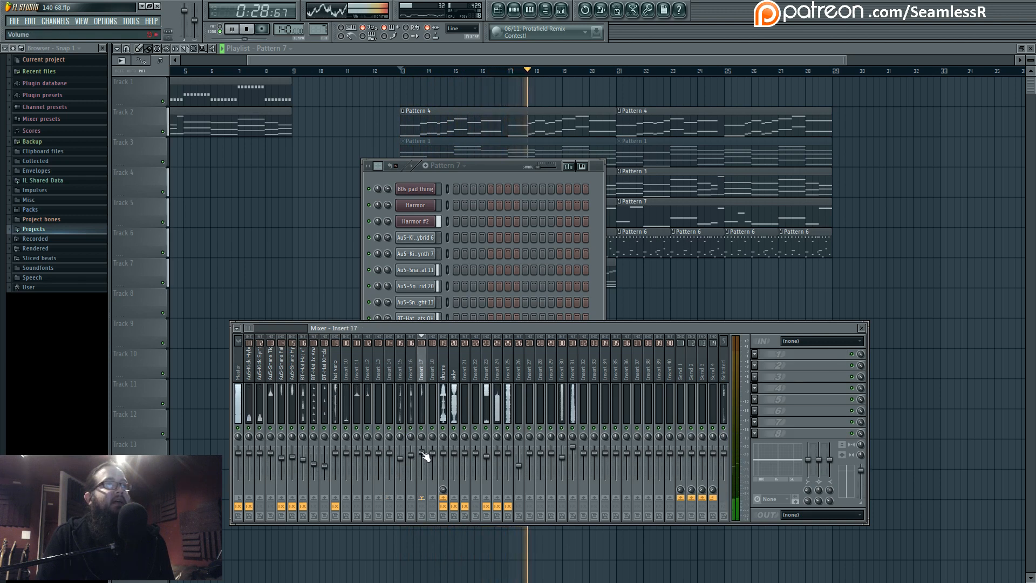
pyautogui.moveTo(424, 453); pyautogui.dragTo(423, 454)
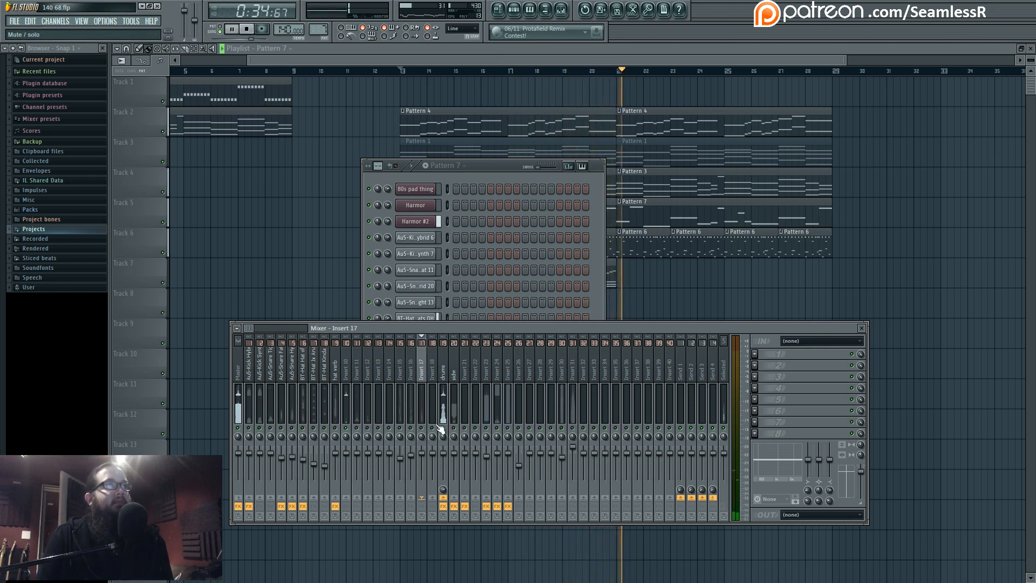
# Step: Restart playback to hear the new balance and move the mixer window slightly lower
pyautogui.press('space')
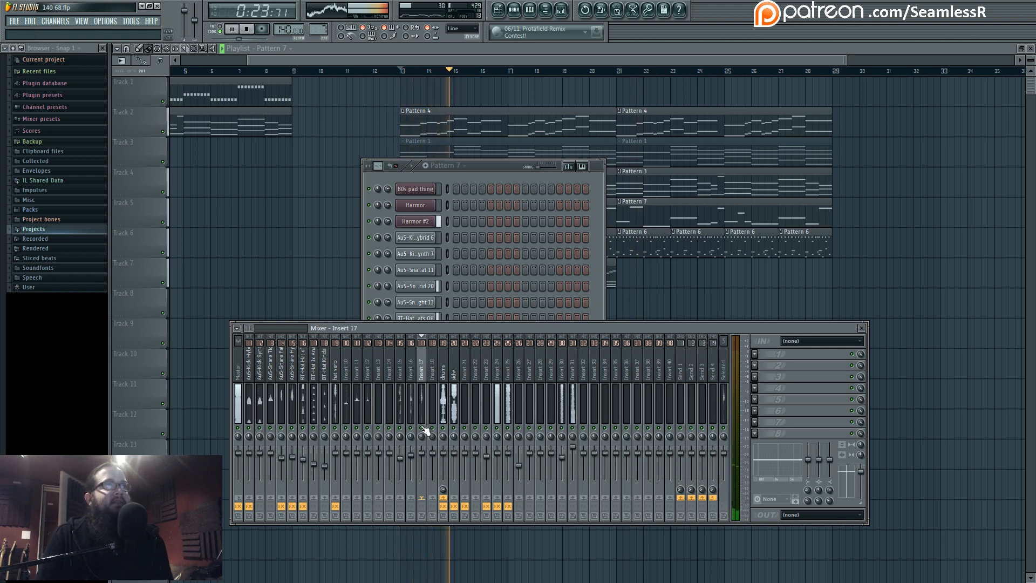
pyautogui.moveTo(469, 326); pyautogui.dragTo(471, 334)
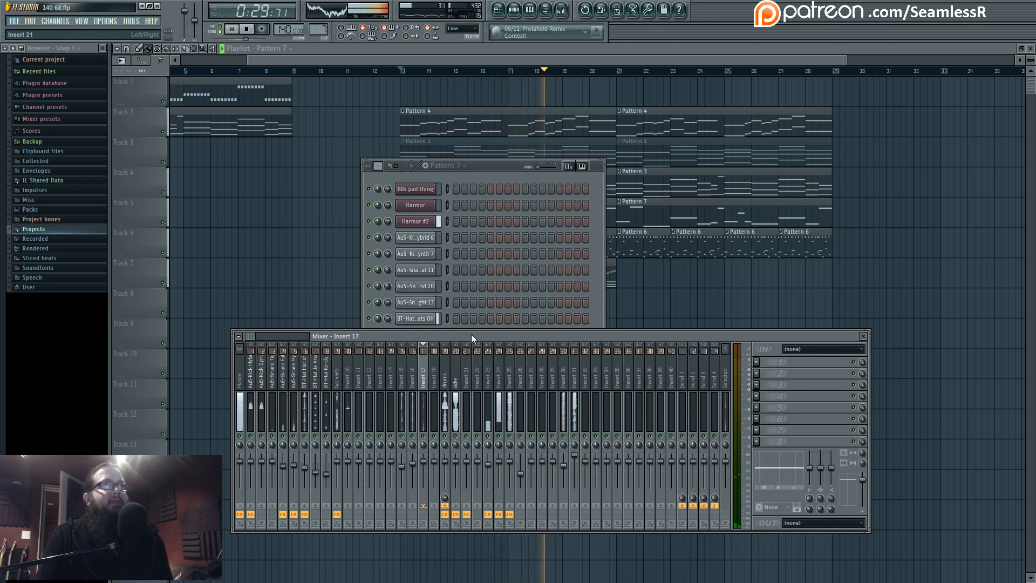
# Step: Clear the channel rack and mixer from view, add a second Pattern 8 clip at bar 21 on Track 7, and stop playback
pyautogui.click(488, 167)
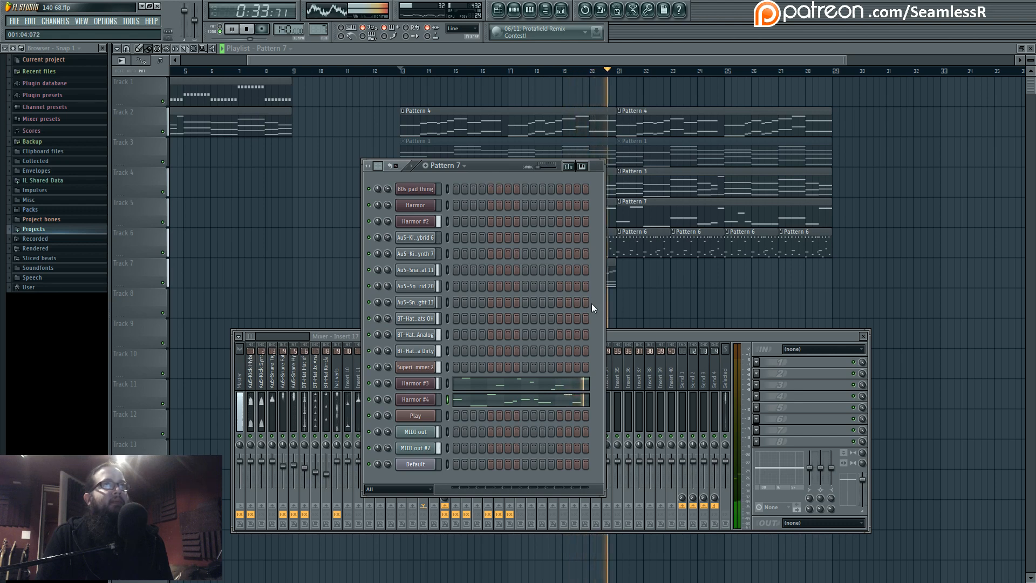
pyautogui.rightClick(659, 285)
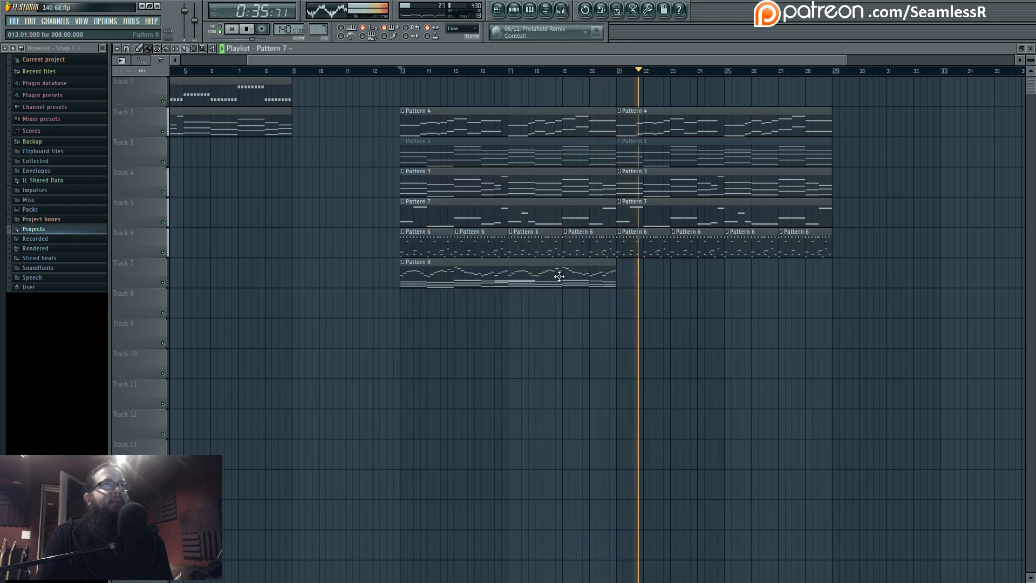
pyautogui.click(559, 276)
pyautogui.click(622, 278)
pyautogui.press('space')
# Step: Open Pattern 8 in the piano roll and, during playback, raise the velocities of all the sustained chord notes to one even level
pyautogui.doubleClick(471, 269)
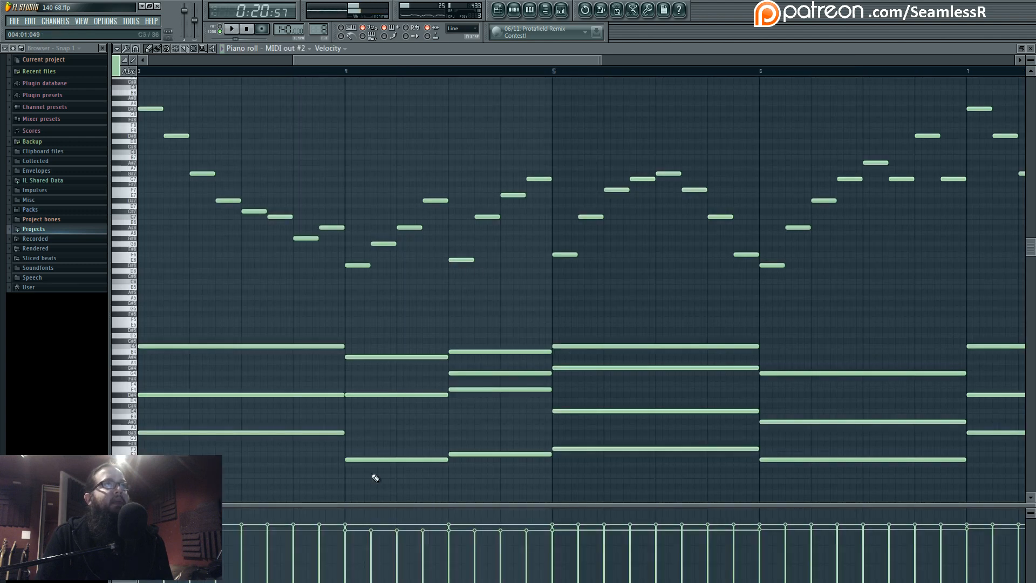
pyautogui.scroll(-5, 374, 476)
pyautogui.press('space')
pyautogui.scroll(-1, 338, 301)
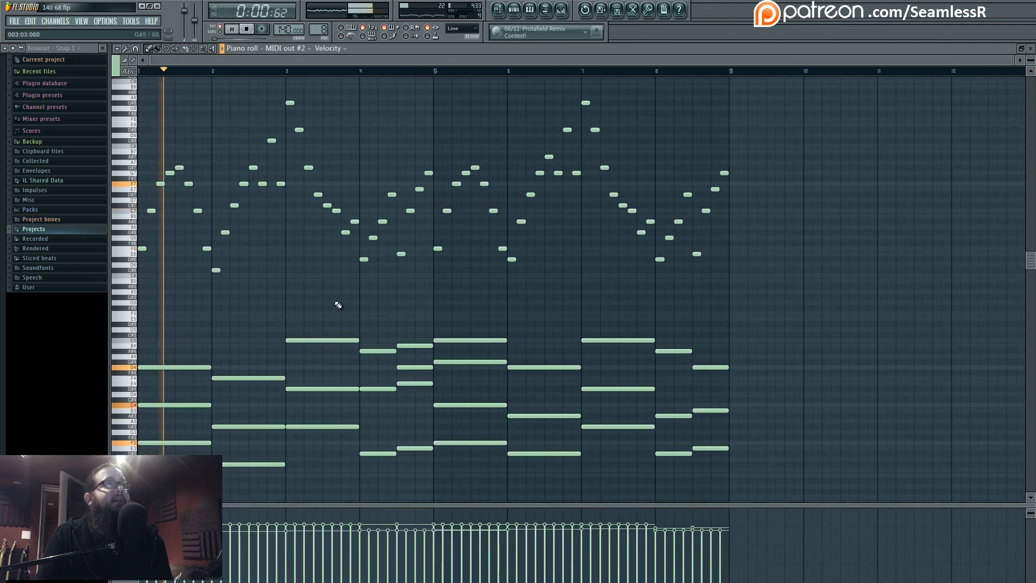
pyautogui.moveTo(765, 467); pyautogui.dragTo(162, 334)
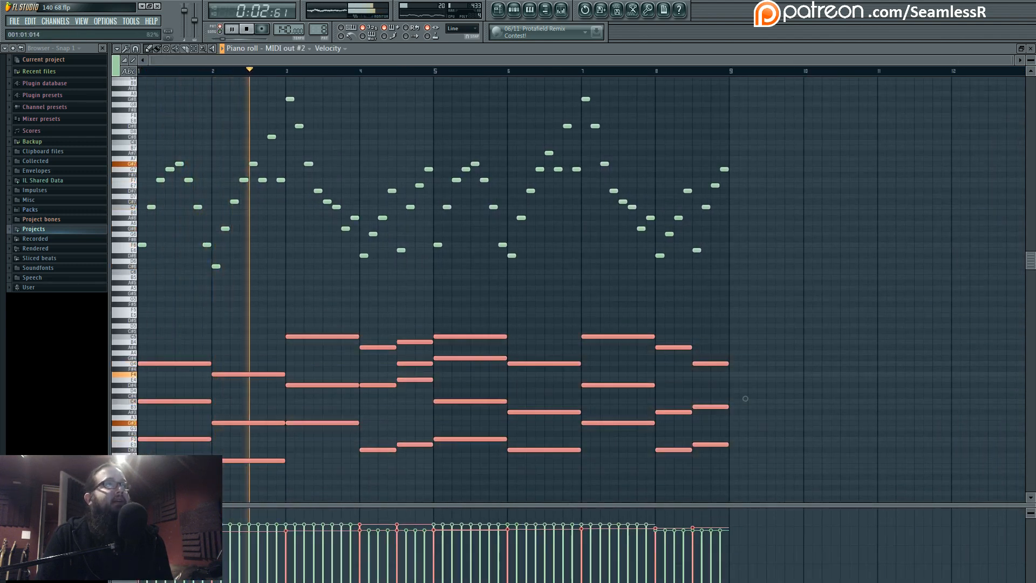
pyautogui.moveTo(142, 518); pyautogui.dragTo(865, 519)
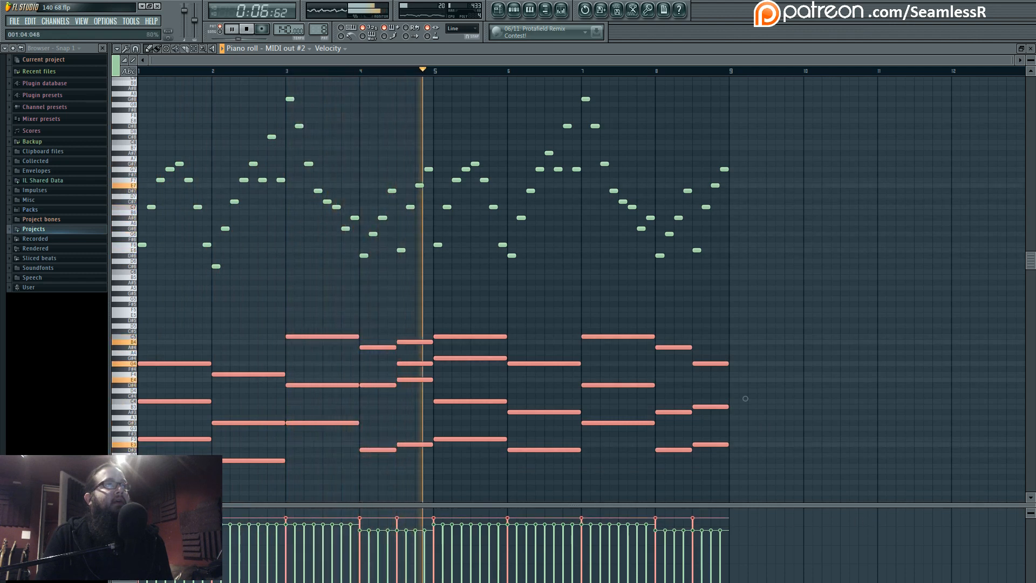
pyautogui.moveTo(143, 519); pyautogui.dragTo(741, 520)
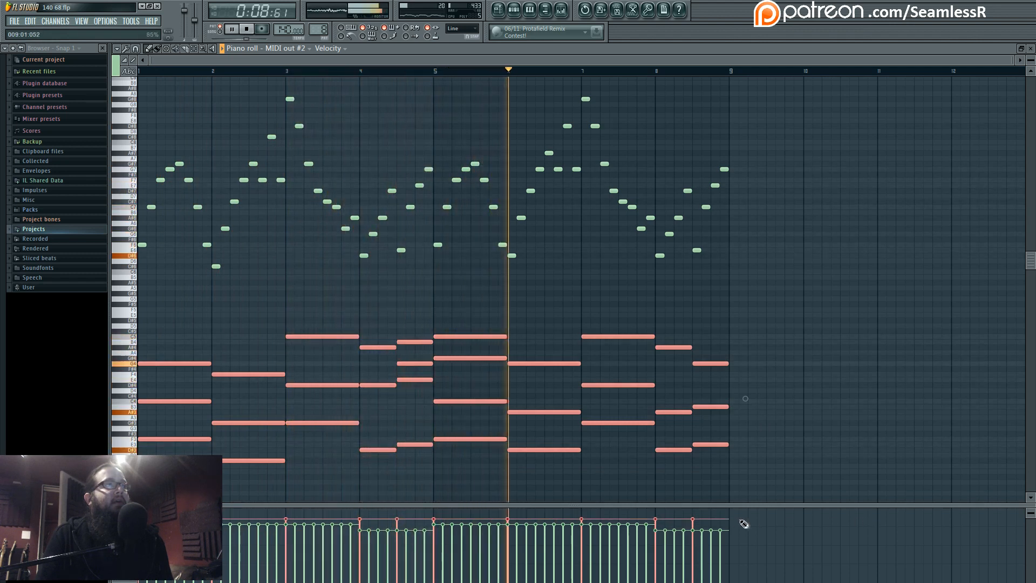
pyautogui.keyDown('ctrl'); pyautogui.click(469, 494); pyautogui.keyUp('ctrl')
# Step: Try duplicating all the upper melody notes one octave lower and listen to the doubled line
pyautogui.scroll(4, 470, 495)
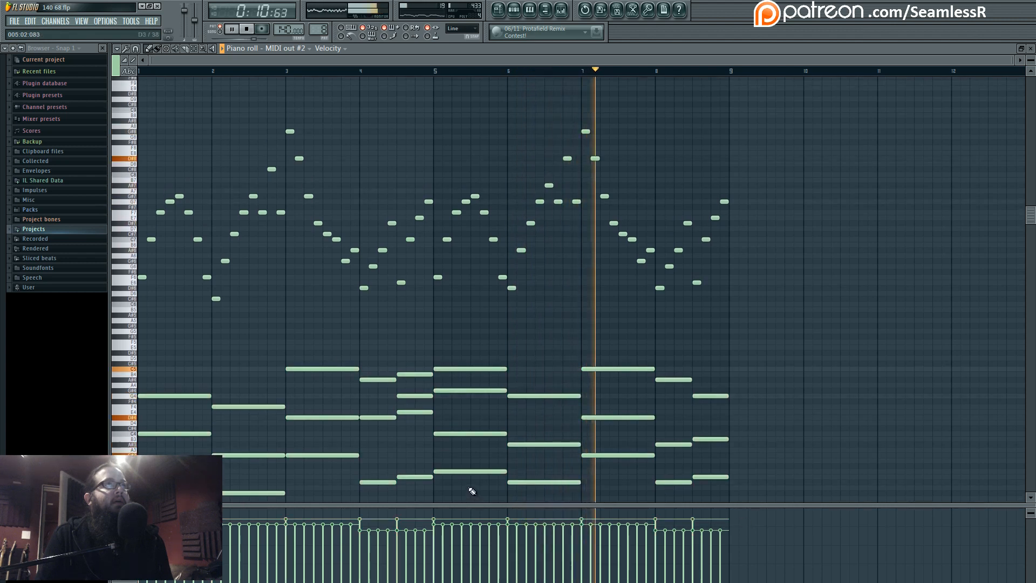
pyautogui.scroll(2, 433, 363)
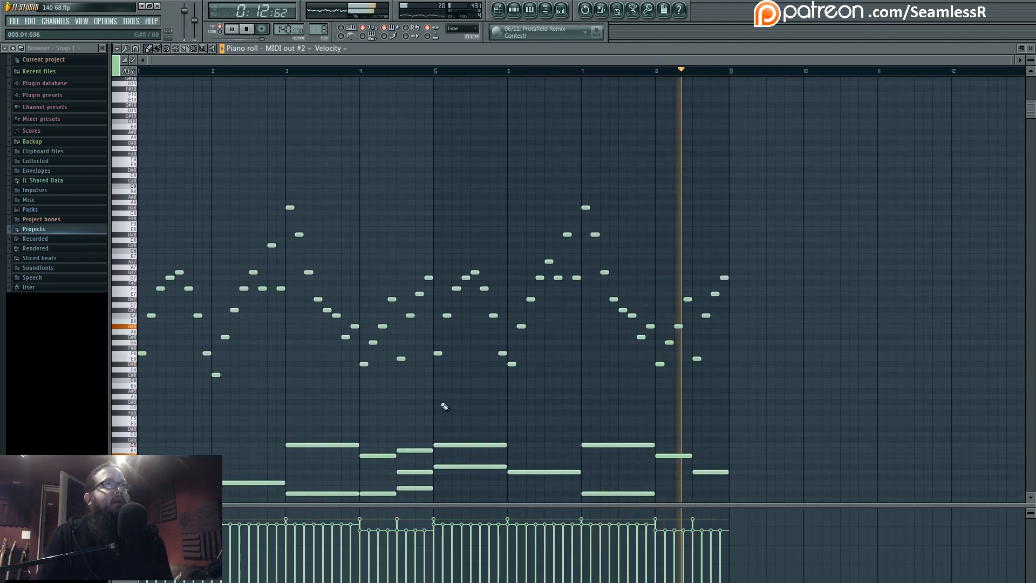
pyautogui.scroll(-7, 463, 412)
pyautogui.press('space')
pyautogui.scroll(4, 464, 408)
pyautogui.moveTo(784, 331); pyautogui.dragTo(139, 131)
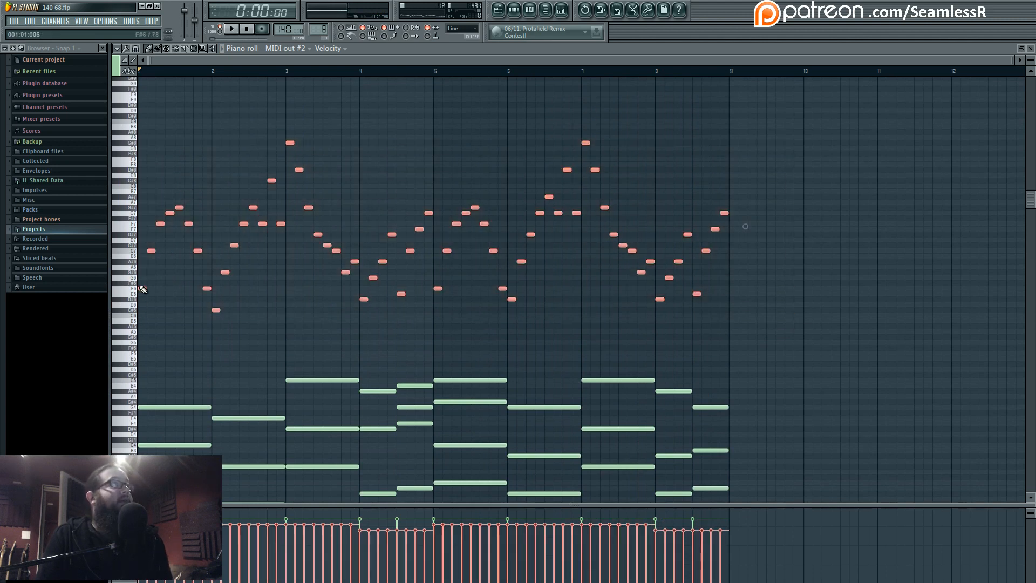
pyautogui.moveTo(140, 289); pyautogui.dragTo(127, 354)
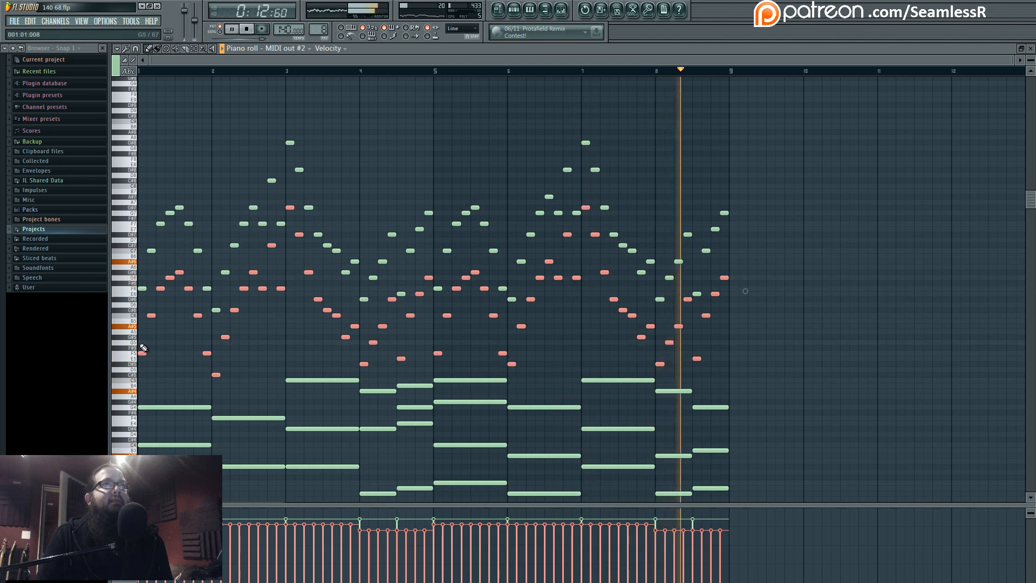
pyautogui.press('space')
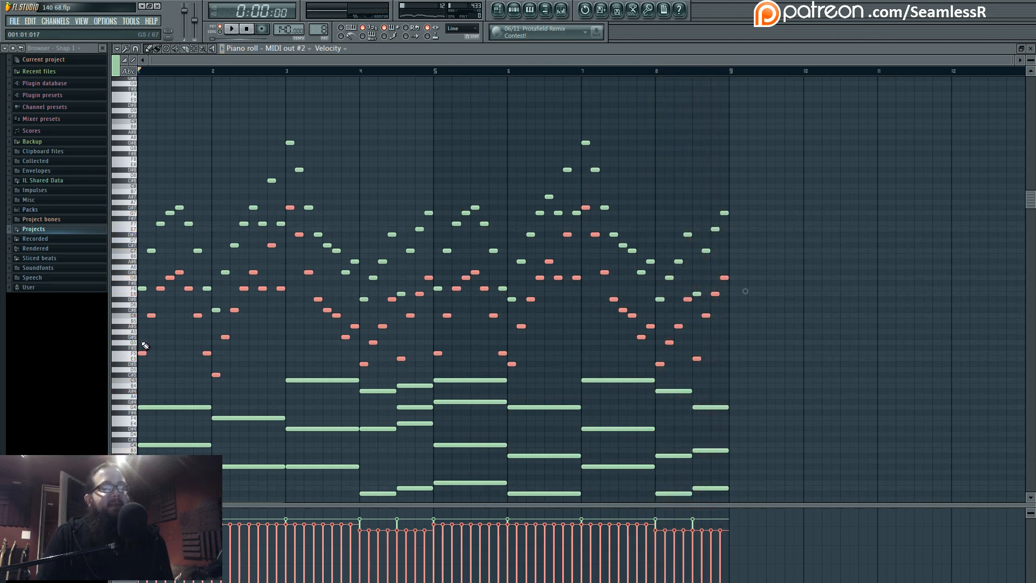
# Step: Shift the duplicated melody notes by octaves, and revert the duplication through the project history
pyautogui.hotkey('ctrl', 'Up')
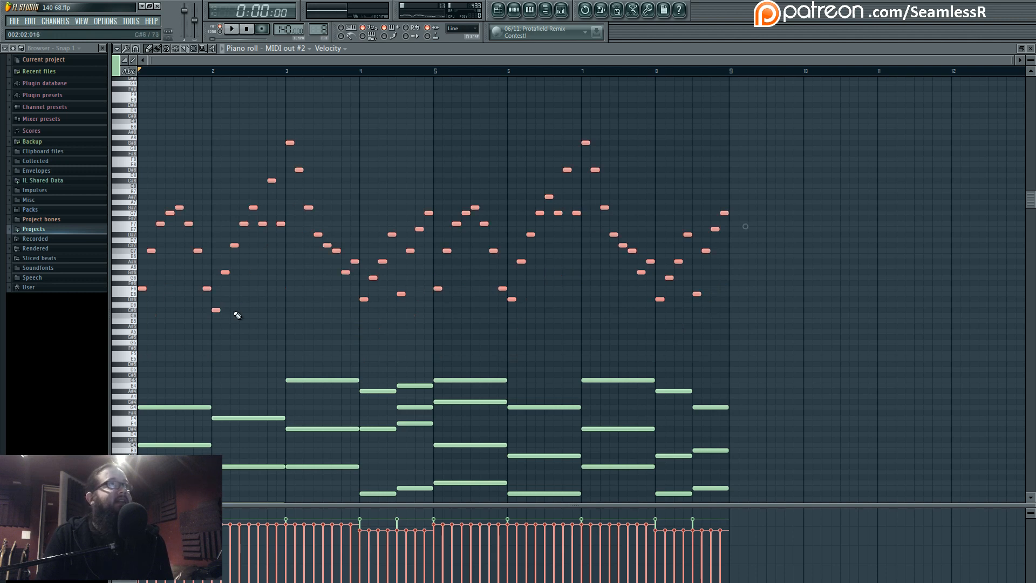
pyautogui.hotkey('ctrl', 'Down')
pyautogui.hotkey('ctrl', 'Up')
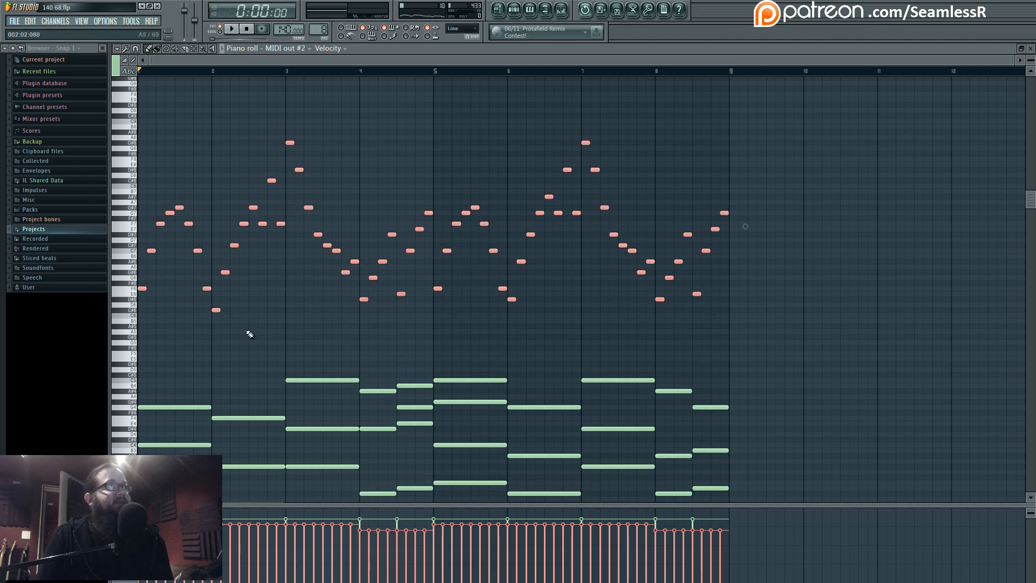
pyautogui.hotkey('ctrl', 'alt', 'z')
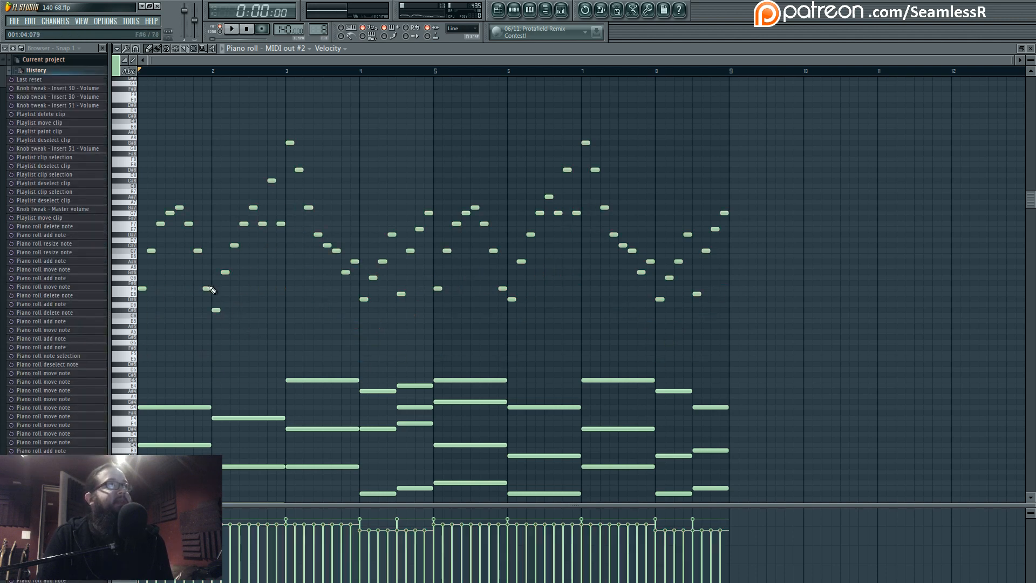
pyautogui.click(40, 61)
# Step: Return to the playlist and play the song from bar 13 to hear all the stacked patterns together
pyautogui.click(498, 11)
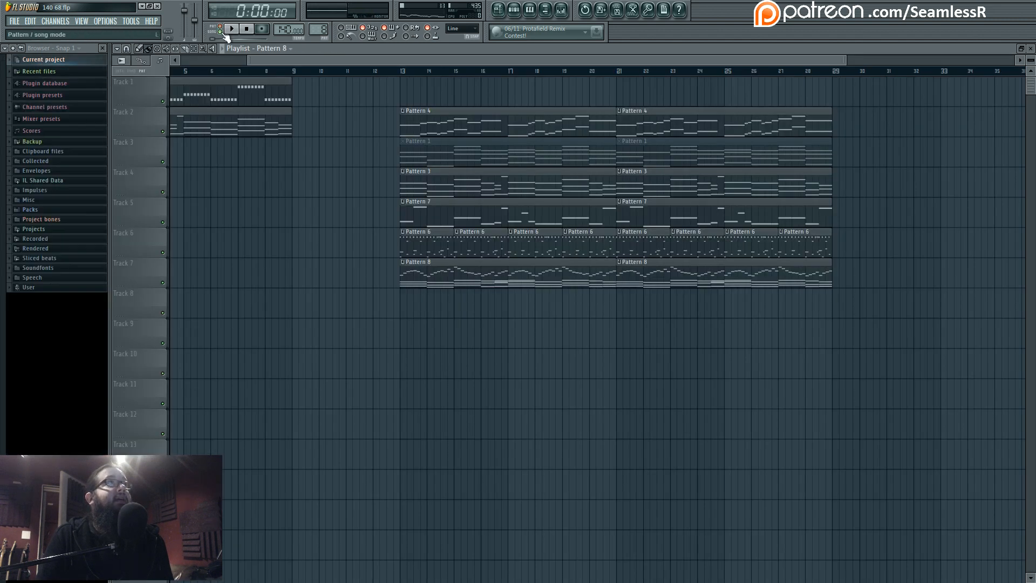
pyautogui.click(395, 74)
pyautogui.moveTo(383, 238); pyautogui.dragTo(386, 300)
pyautogui.scroll(-3, 338, 309)
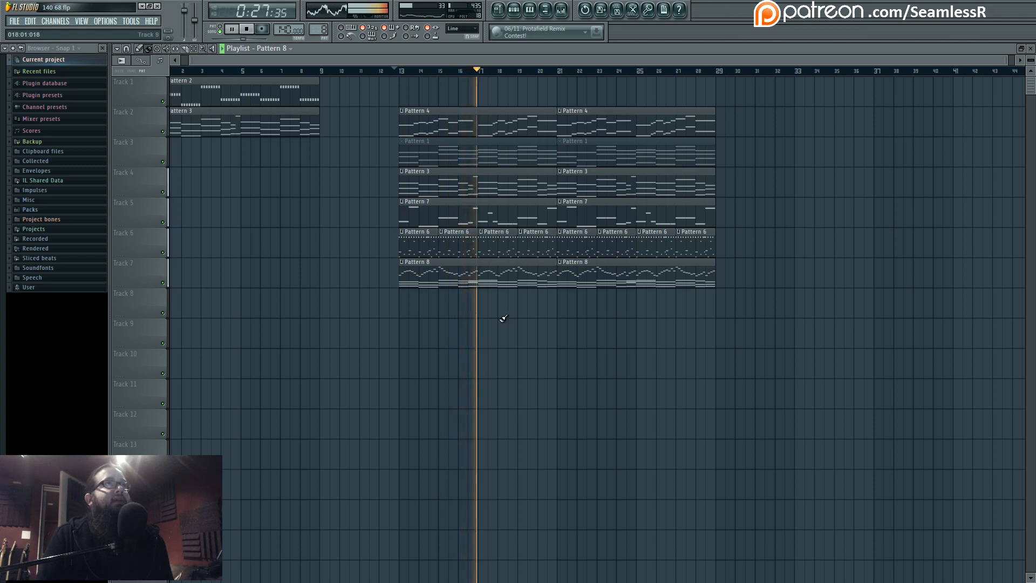
pyautogui.moveTo(504, 321); pyautogui.dragTo(491, 312)
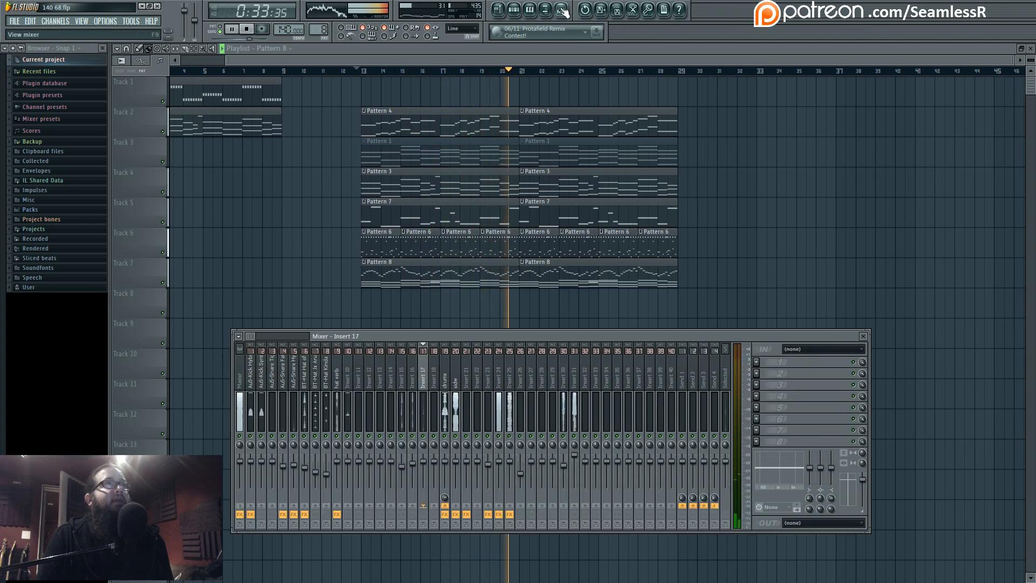
# Step: On Insert 24's Fruity Parametric EQ 2, cut band 7 around 9.8 kHz and boost band 6 at a slightly lower frequency
pyautogui.press('F9')
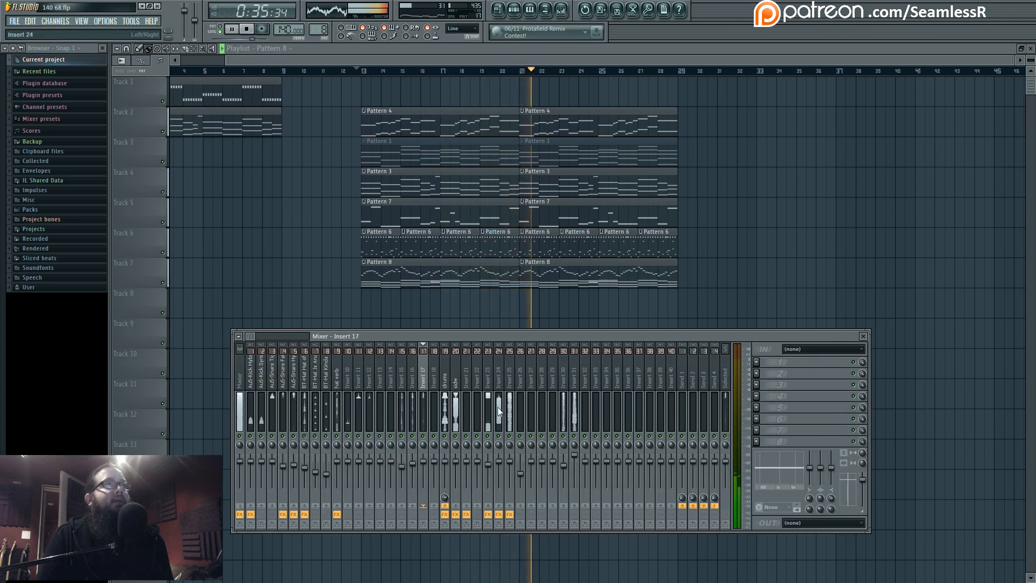
pyautogui.click(501, 380)
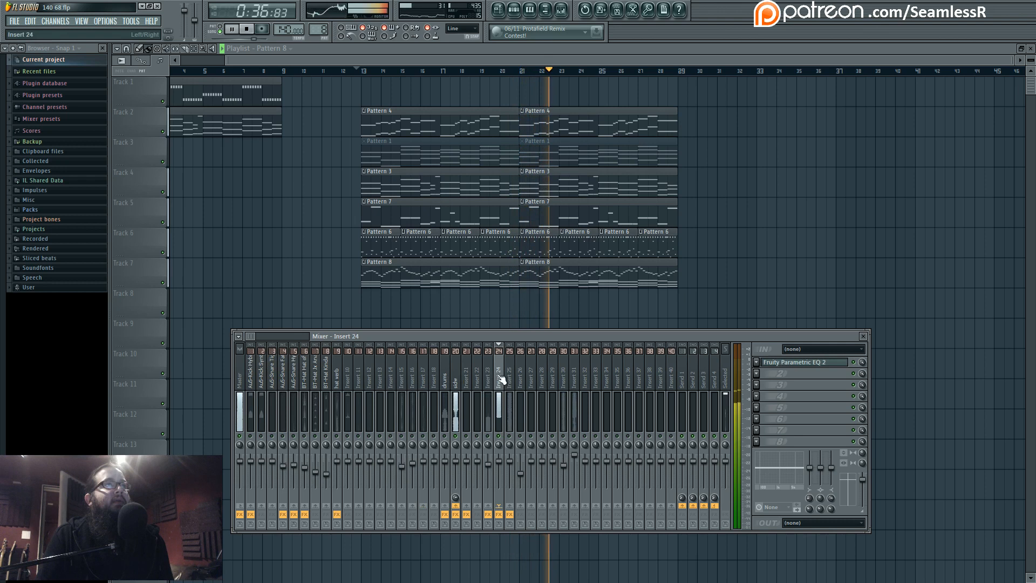
pyautogui.click(782, 366)
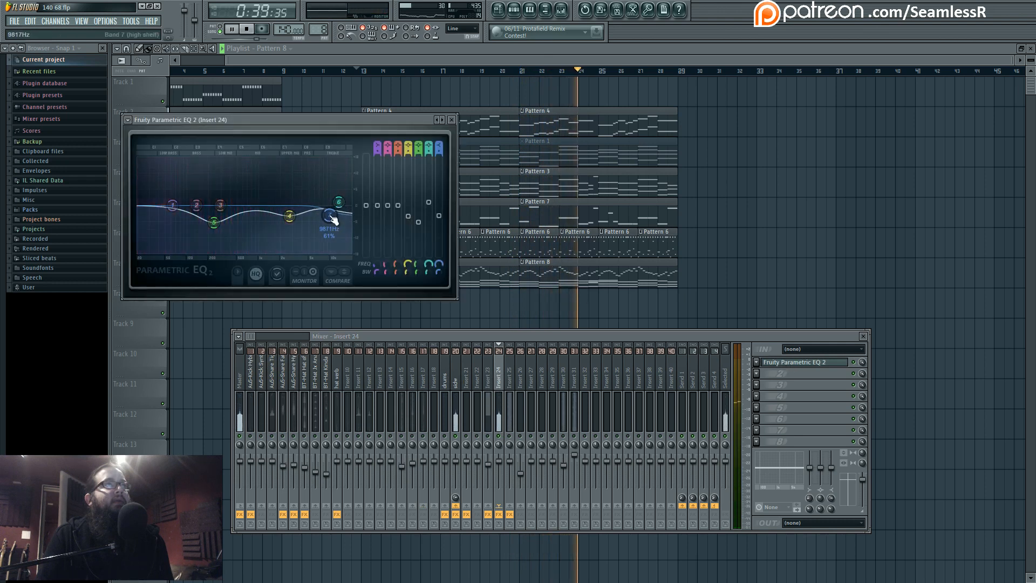
pyautogui.moveTo(338, 202)
pyautogui.mouseDown()
pyautogui.moveTo(339, 192)
pyautogui.moveTo(325, 226)
pyautogui.moveTo(325, 196)
pyautogui.mouseUp()
# Step: Shape Insert 23's Fruity Parametric EQ 2 with cuts on bands 3, 4 and 7 and a band 6 boost near 5.9 kHz
pyautogui.click(489, 402)
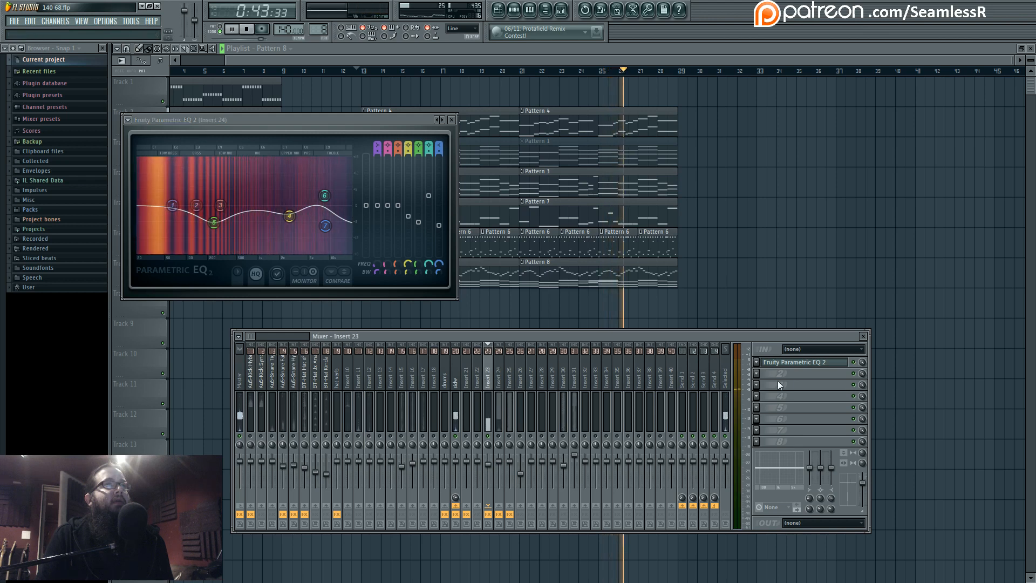
pyautogui.click(786, 363)
pyautogui.moveTo(291, 205); pyautogui.dragTo(327, 217)
pyautogui.moveTo(315, 205); pyautogui.dragTo(340, 205)
pyautogui.moveTo(326, 217); pyautogui.dragTo(307, 206)
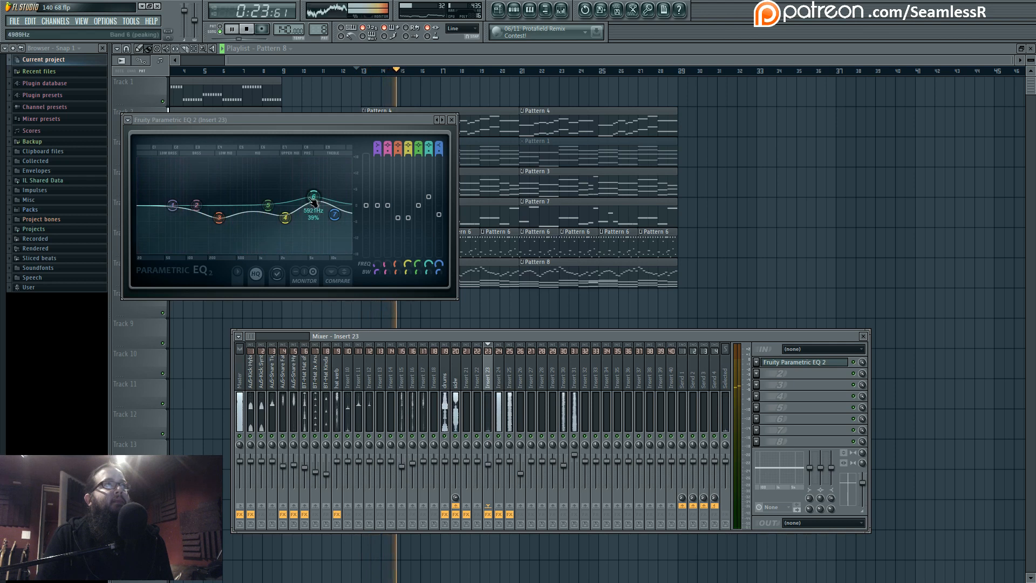
# Step: Move the mixer slightly higher, solo Inserts 30 and 31 in turn to hear them, restore all tracks and stop playback
pyautogui.click(493, 388)
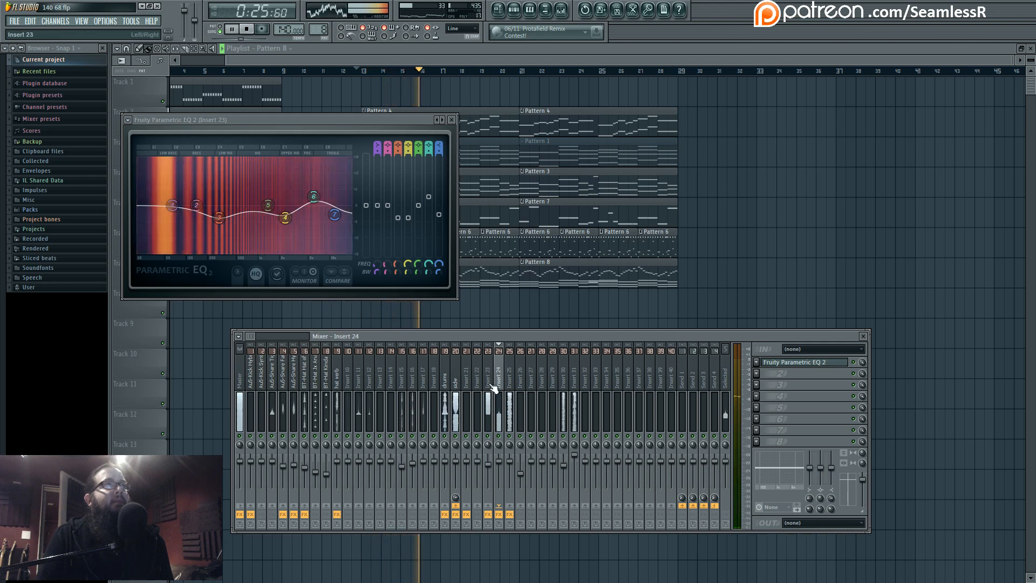
pyautogui.moveTo(505, 339); pyautogui.dragTo(494, 318)
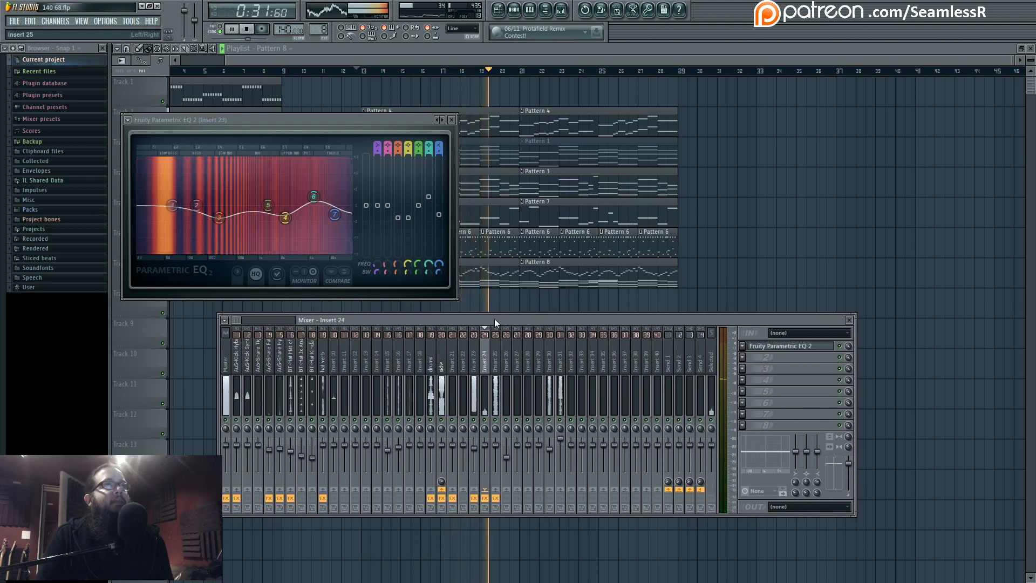
pyautogui.click(549, 406)
pyautogui.rightClick(550, 420)
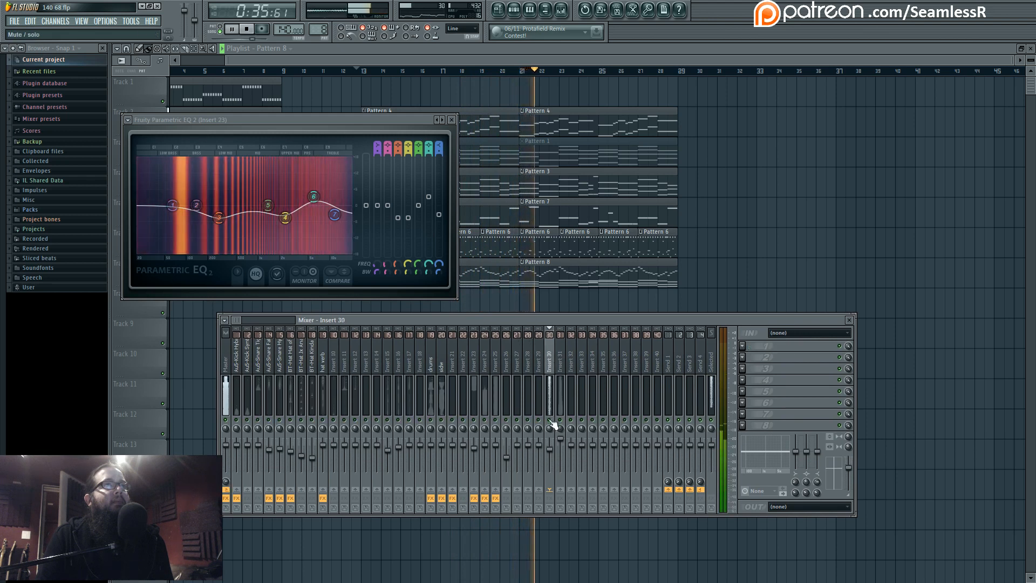
pyautogui.rightClick(560, 420)
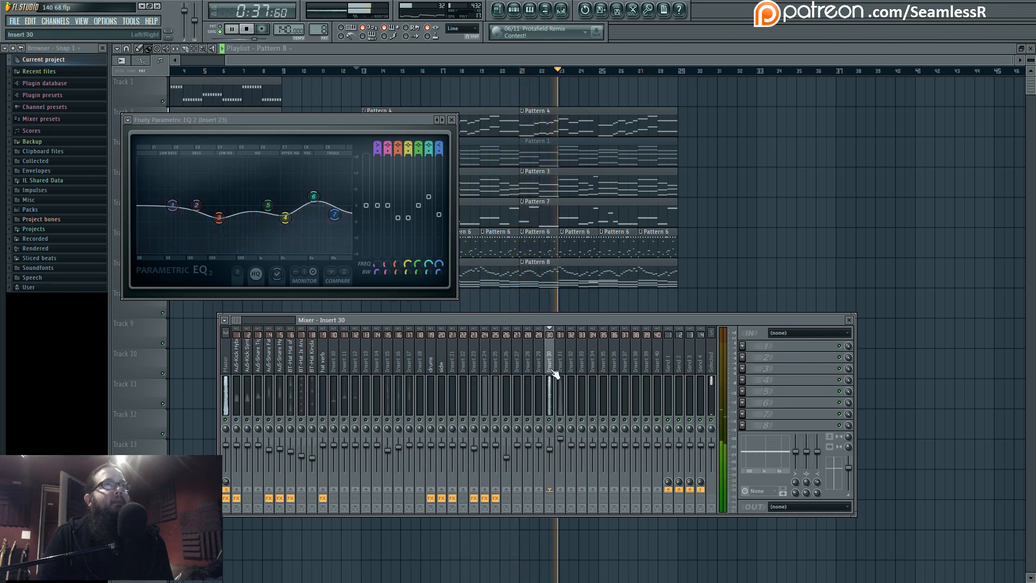
pyautogui.rightClick(549, 420)
pyautogui.press('space')
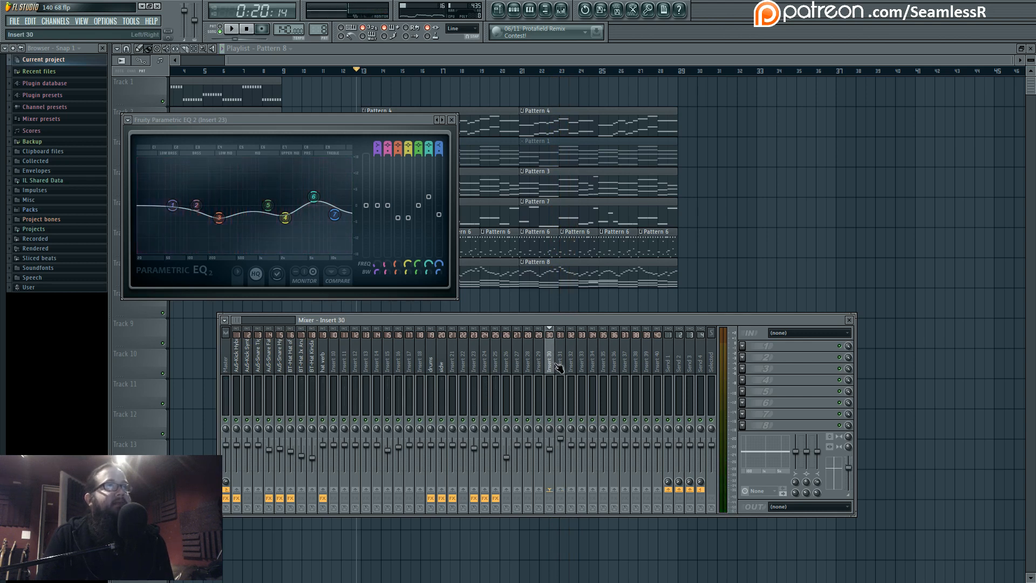
# Step: Route Insert 31 to the side track instead of the Master, replay the section, check Insert 30 and close the EQ window
pyautogui.click(560, 367)
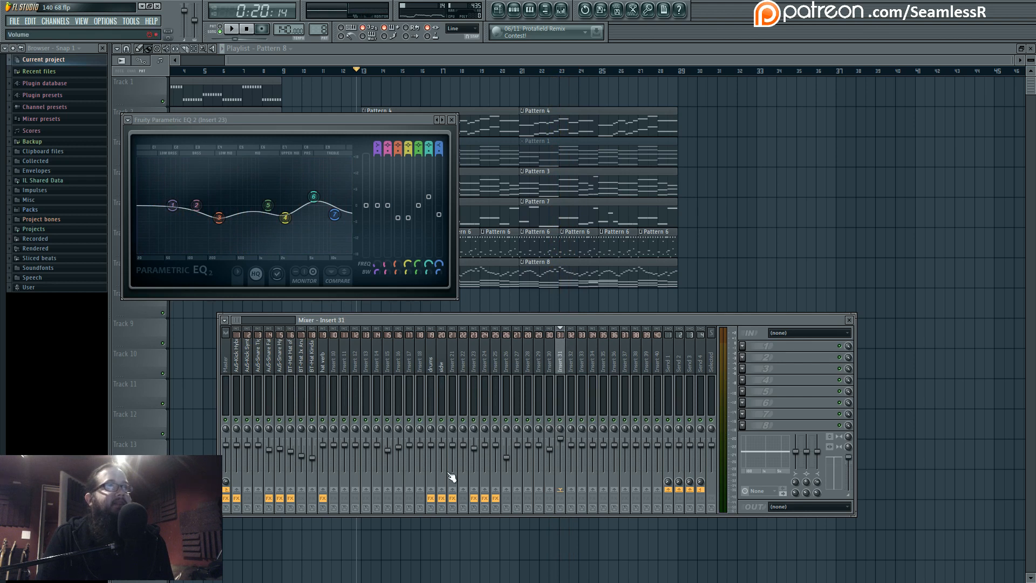
pyautogui.click(442, 489)
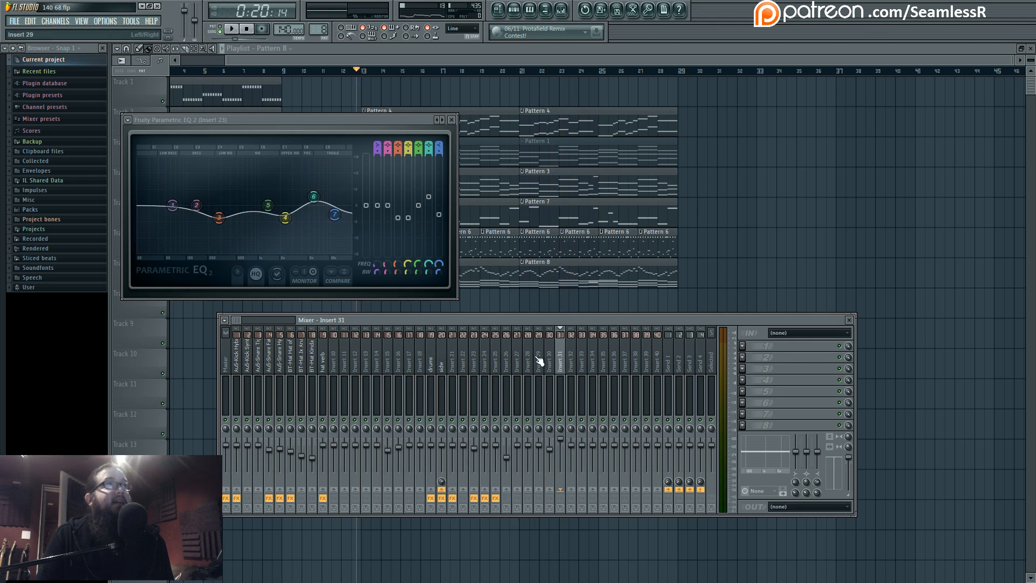
pyautogui.press('space')
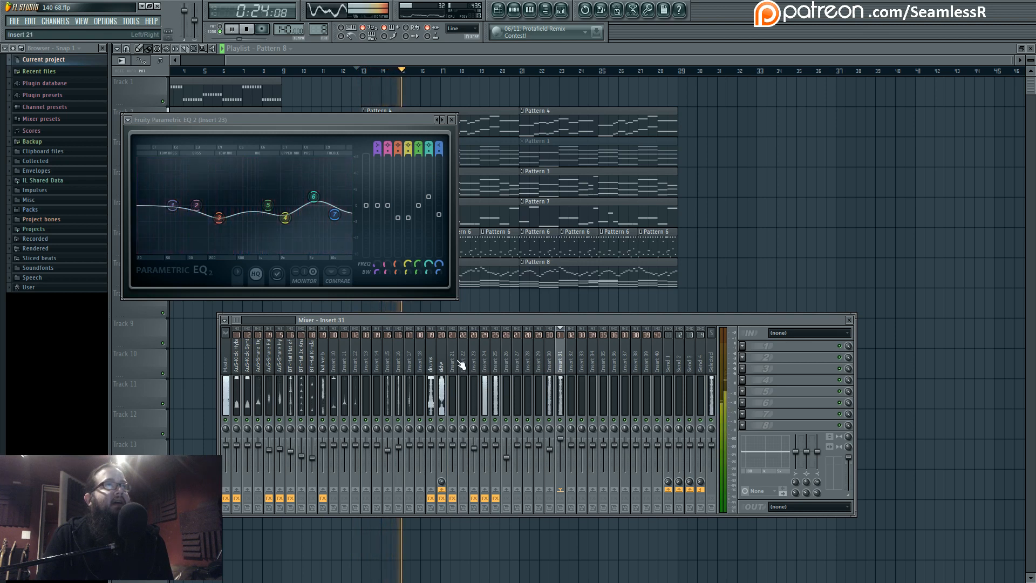
pyautogui.click(549, 359)
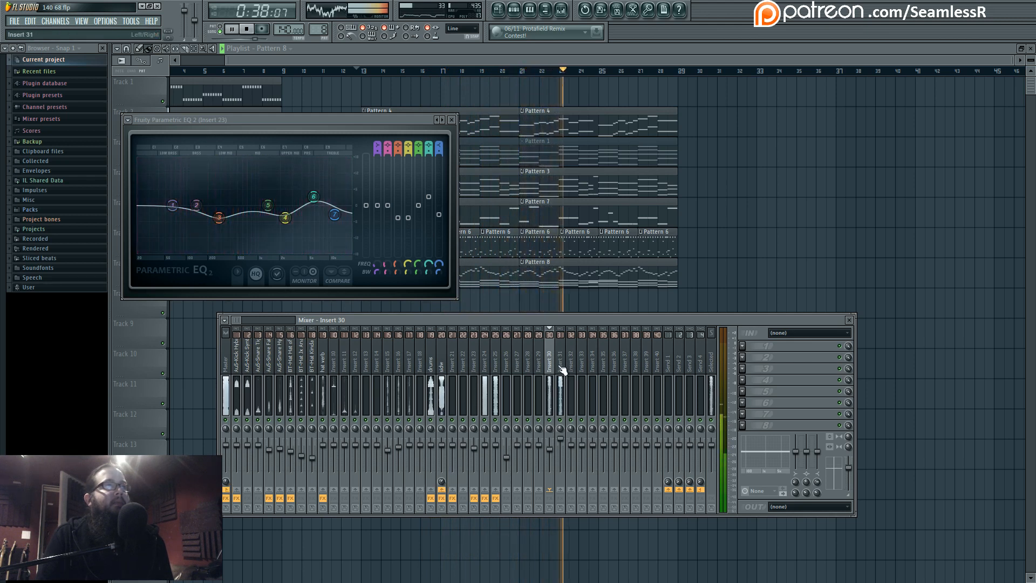
pyautogui.click(453, 120)
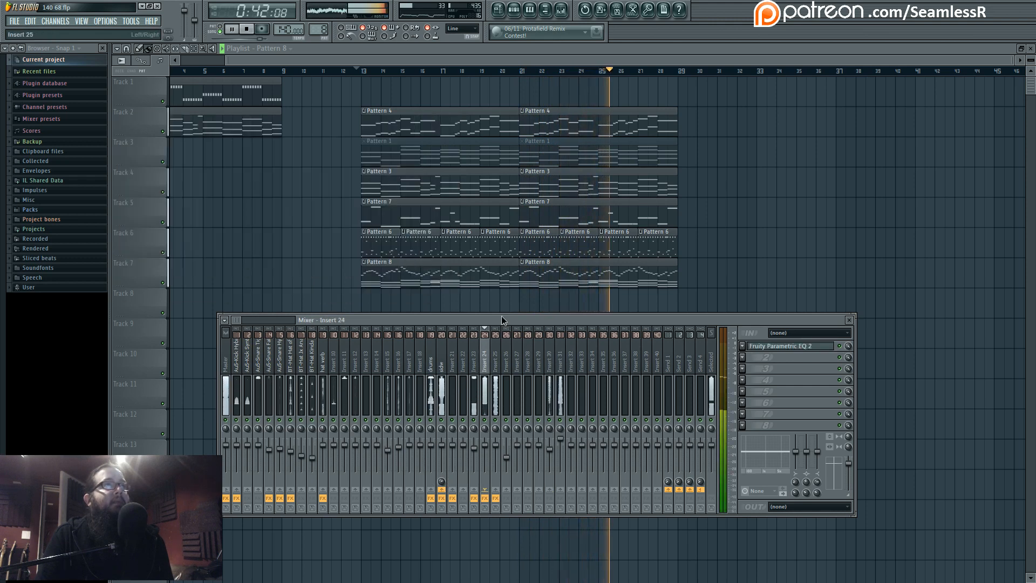
# Step: Stop playback, hide the mixer and move all the clips on Tracks 2 to 7 between bars 13 and 29 to start at bar 29
pyautogui.press('space')
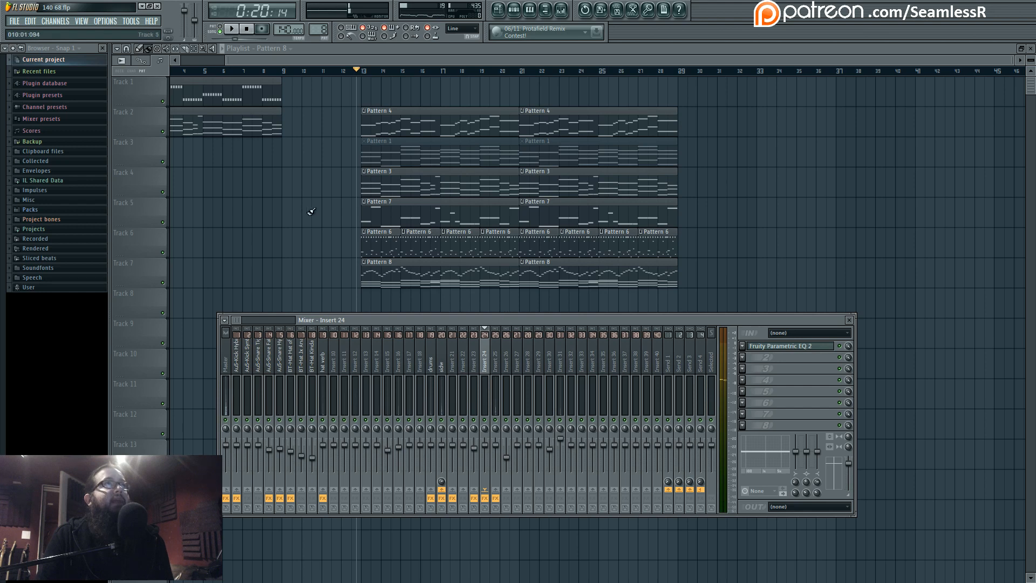
pyautogui.press('F9')
pyautogui.moveTo(397, 128); pyautogui.dragTo(650, 273)
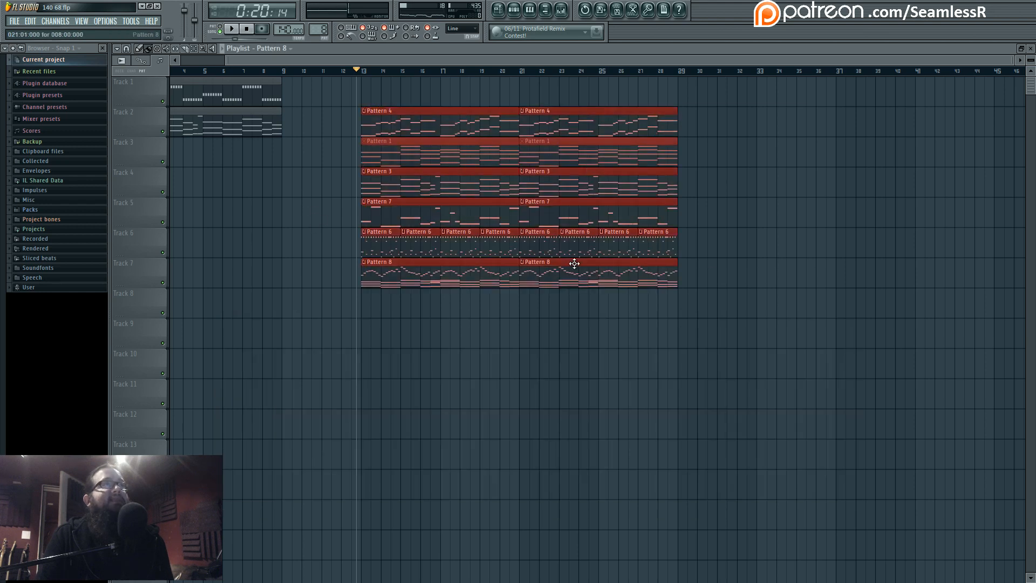
pyautogui.scroll(-1, 432, 338)
pyautogui.moveTo(437, 134); pyautogui.dragTo(747, 131)
pyautogui.moveTo(657, 304); pyautogui.dragTo(382, 268)
pyautogui.hotkey('ctrl', 'd')
pyautogui.moveTo(380, 309); pyautogui.dragTo(647, 359)
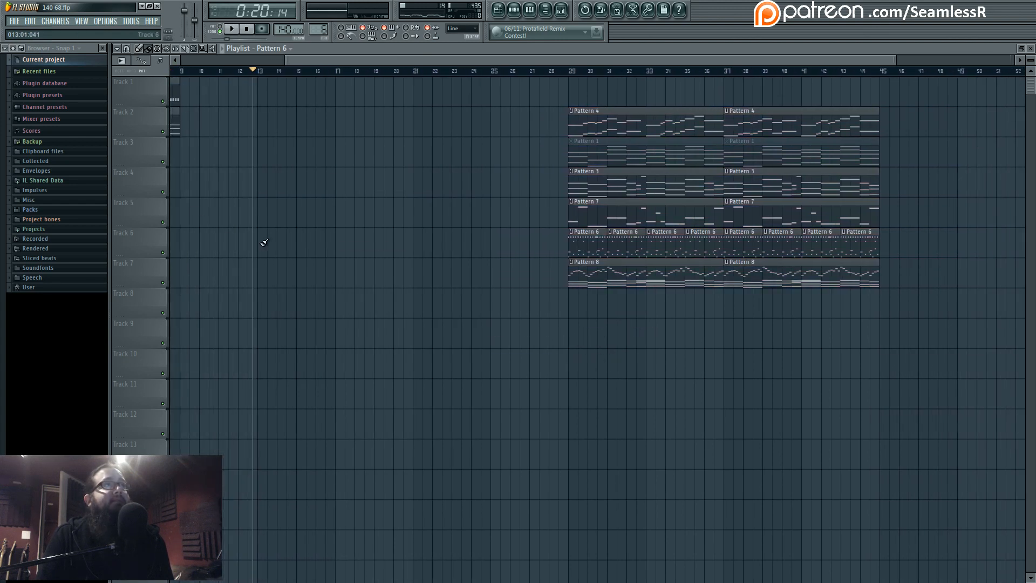
# Step: Fill Track 6 with Pattern 6 clips from bar 13 to bar 29, set the playback position to bar 13 and make Pattern 7 the playlist's active clip
pyautogui.moveTo(265, 242); pyautogui.dragTo(535, 241)
pyautogui.click(258, 73)
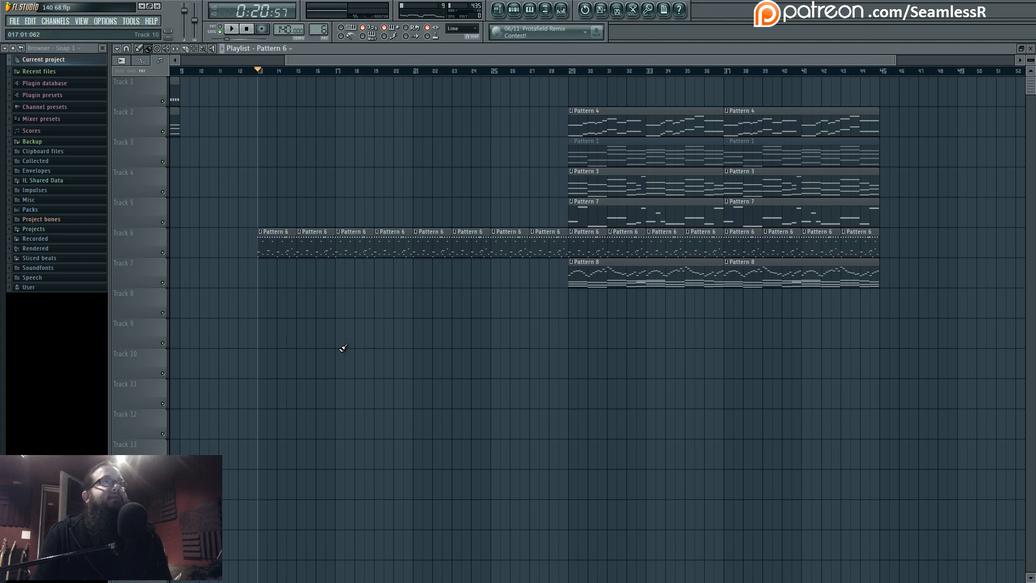
pyautogui.moveTo(606, 205)
pyautogui.mouseDown()
pyautogui.moveTo(590, 213)
pyautogui.moveTo(602, 217)
pyautogui.mouseUp()
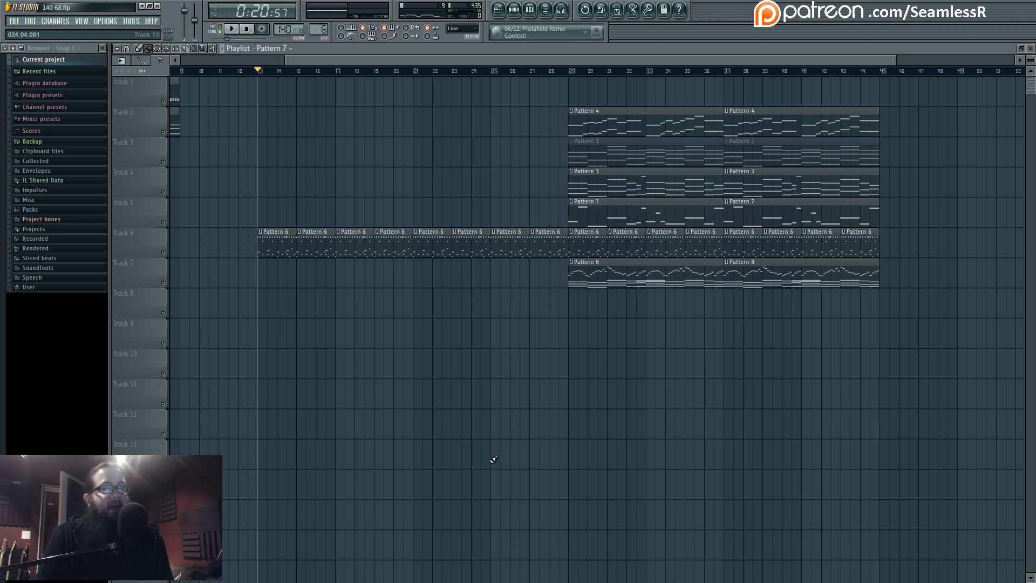
# Step: Show the step sequencer for Pattern 6 and read the livestream chat in Firefox, minimizing the chat window when done
pyautogui.click(513, 12)
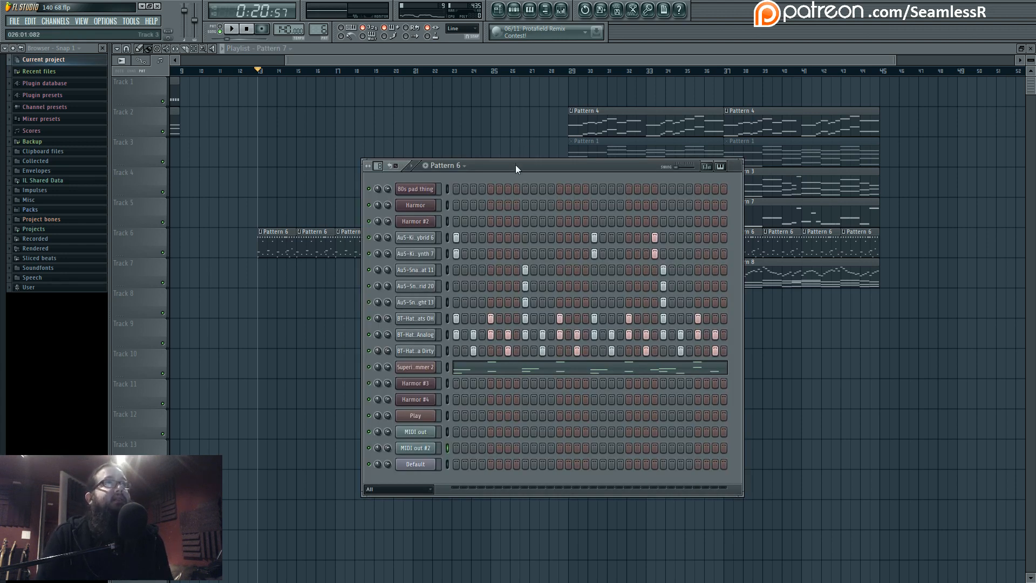
pyautogui.moveTo(515, 166); pyautogui.dragTo(373, 163)
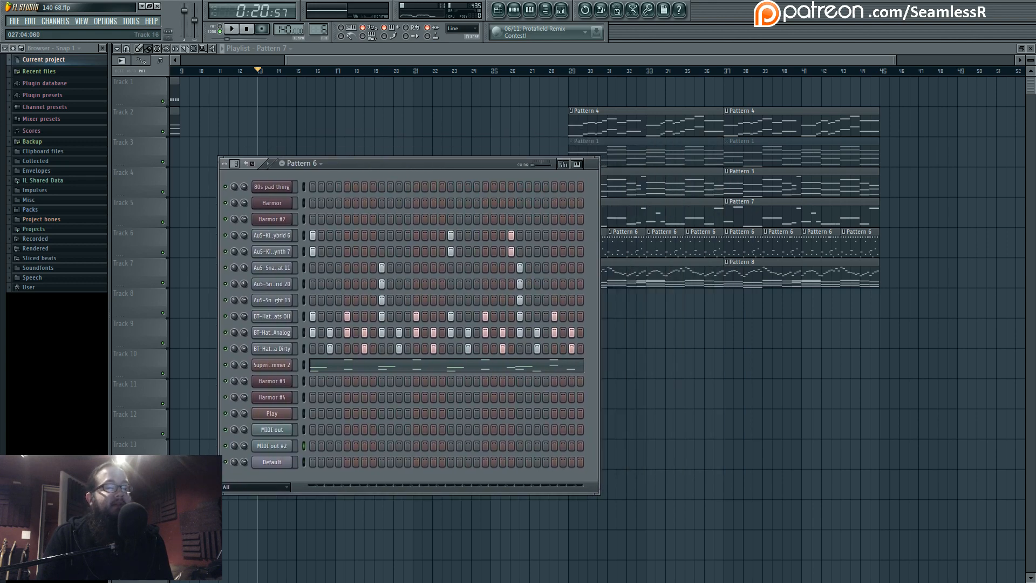
pyautogui.click(566, 582)
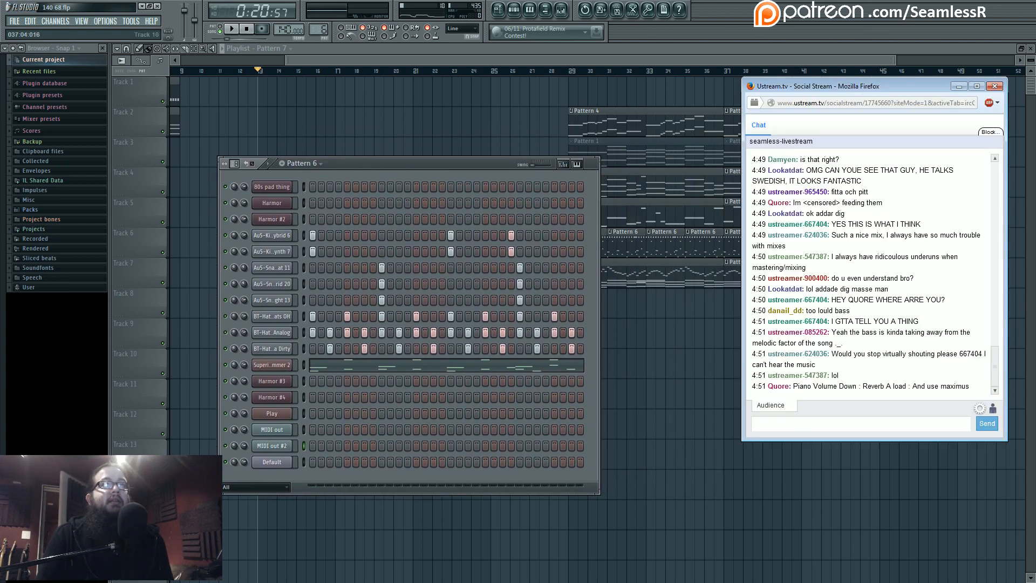
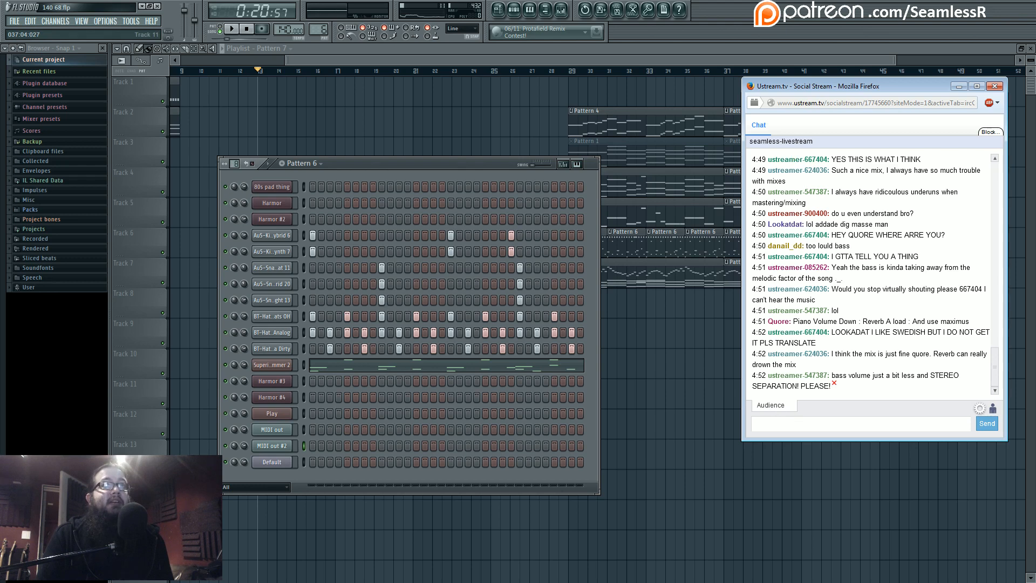
pyautogui.click(963, 87)
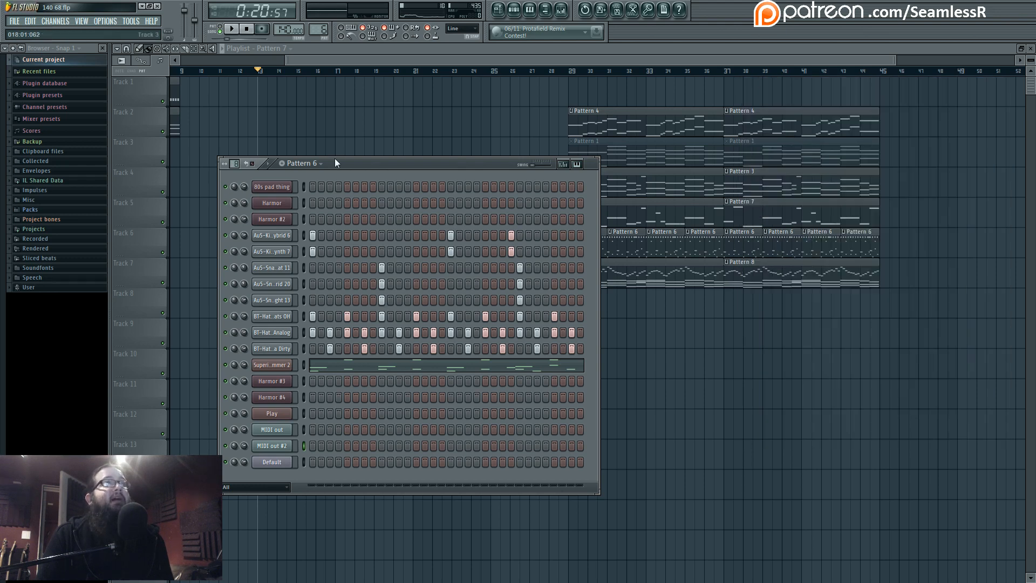
pyautogui.moveTo(381, 168); pyautogui.dragTo(465, 168)
# Step: Examine the low, mid and high bands of Maximus on the Master track, closing the plugin and the mixer when done
pyautogui.press('F9')
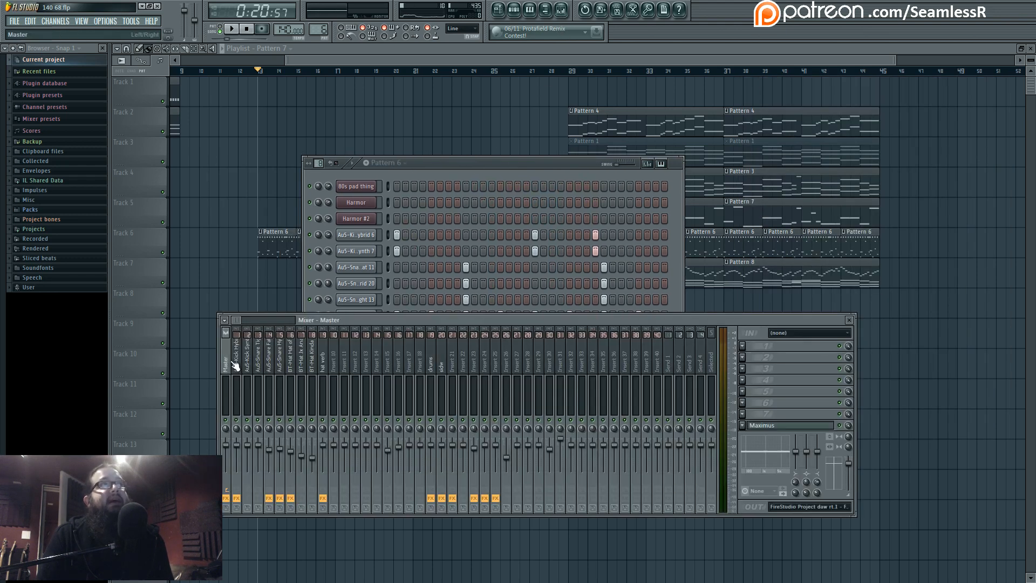
pyautogui.click(754, 423)
pyautogui.click(421, 451)
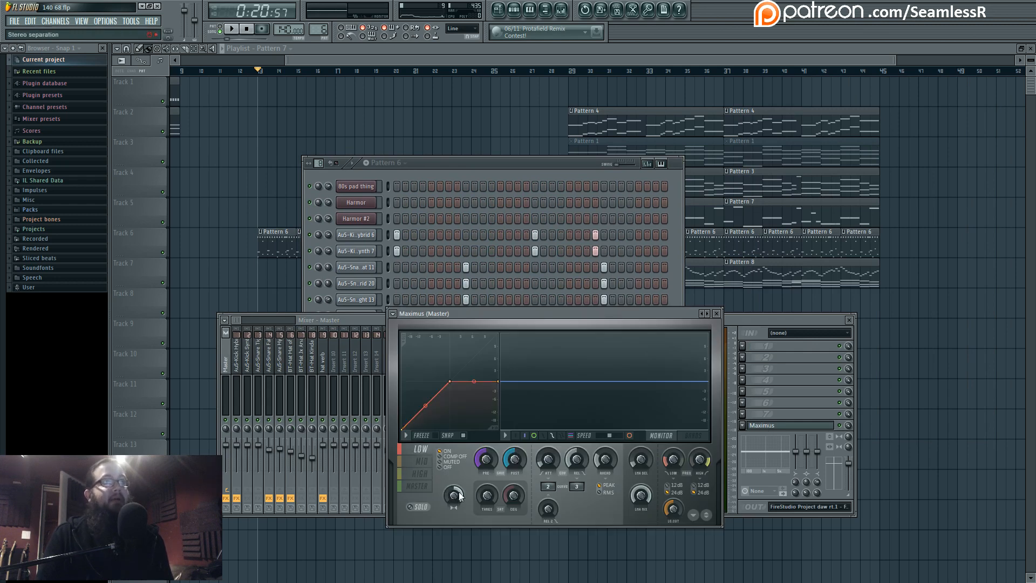
pyautogui.click(432, 461)
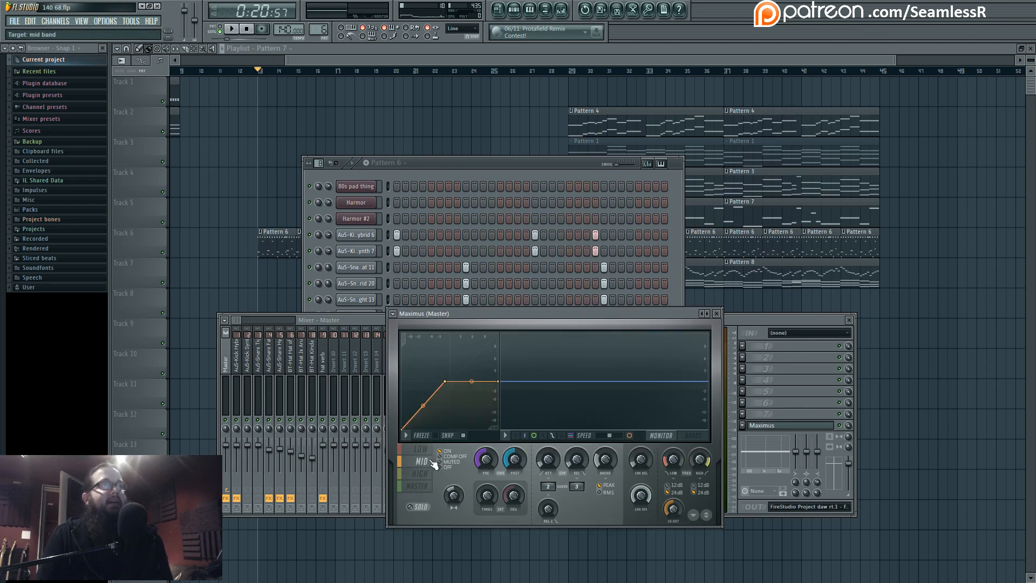
pyautogui.click(428, 473)
pyautogui.click(428, 465)
pyautogui.click(428, 452)
pyautogui.click(430, 465)
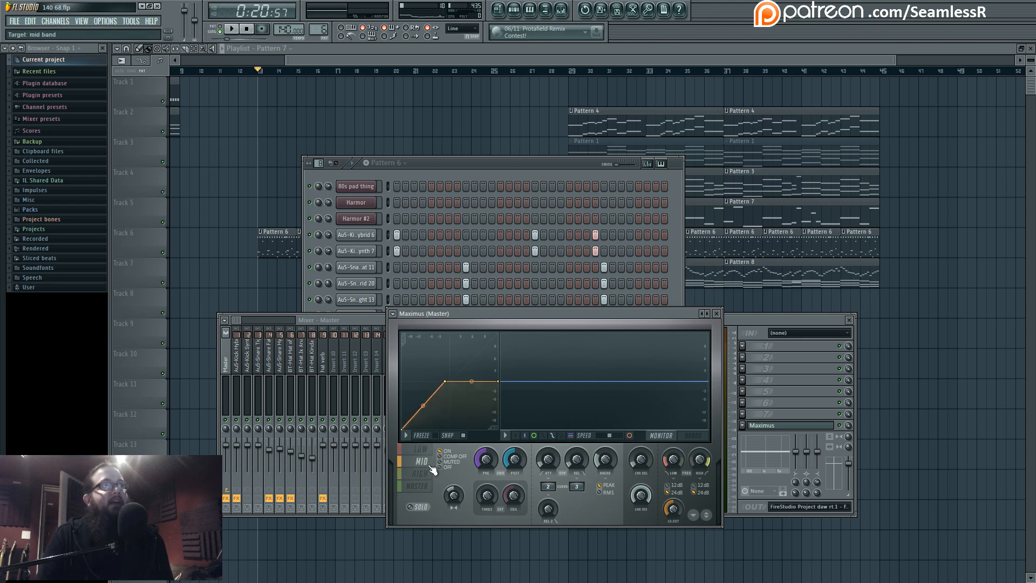
pyautogui.click(717, 314)
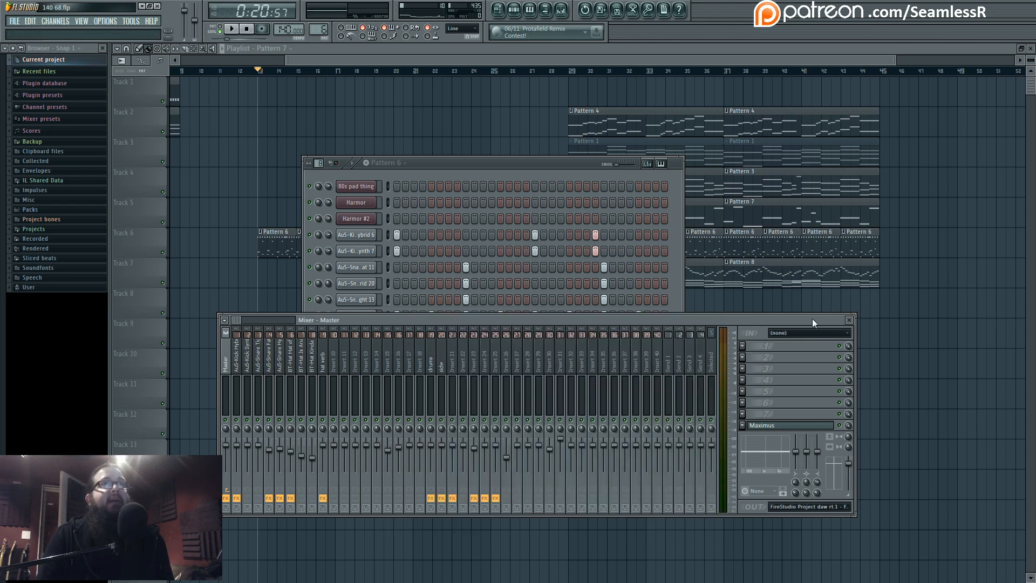
pyautogui.click(850, 320)
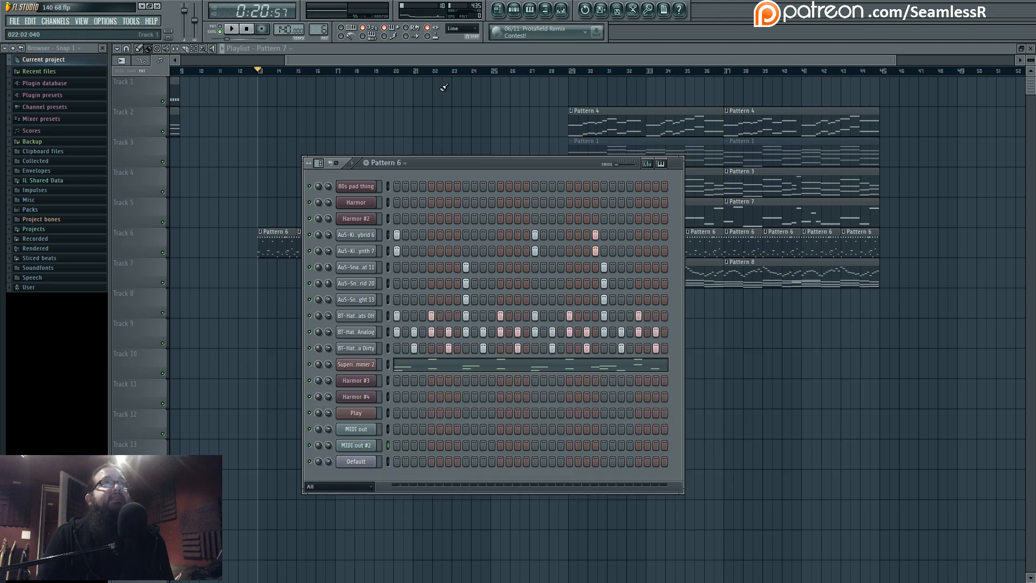
# Step: Reposition the step sequencer, add a new Harmor channel and switch to the empty Pattern 9
pyautogui.click(514, 9)
pyautogui.click(515, 10)
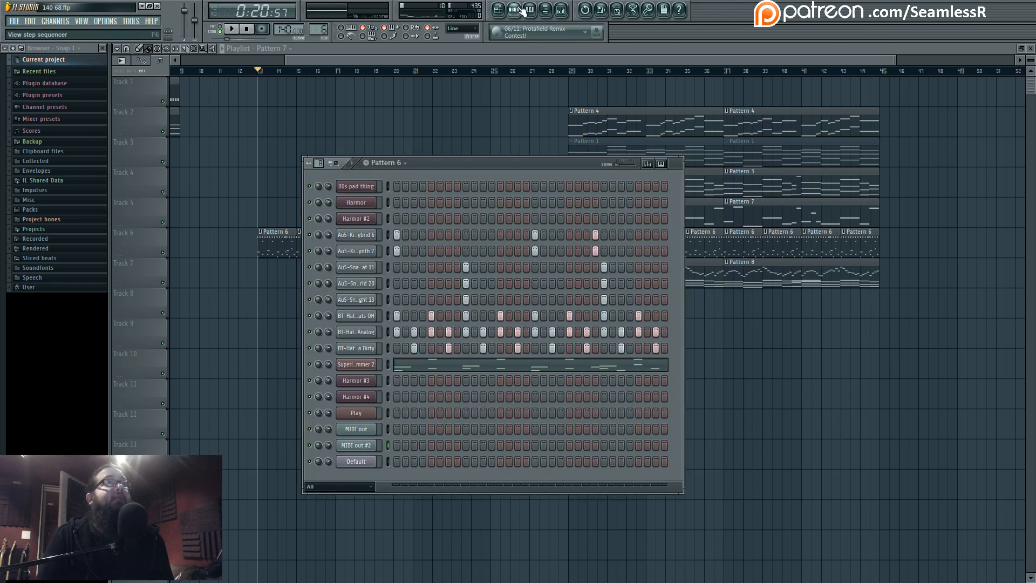
pyautogui.moveTo(483, 162); pyautogui.dragTo(528, 147)
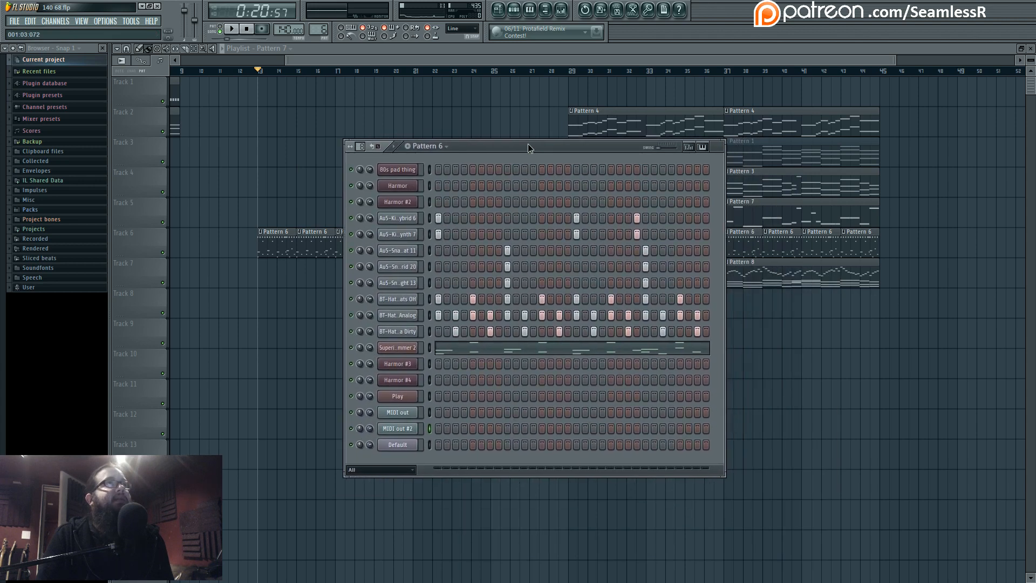
pyautogui.click(56, 22)
pyautogui.moveTo(70, 29)
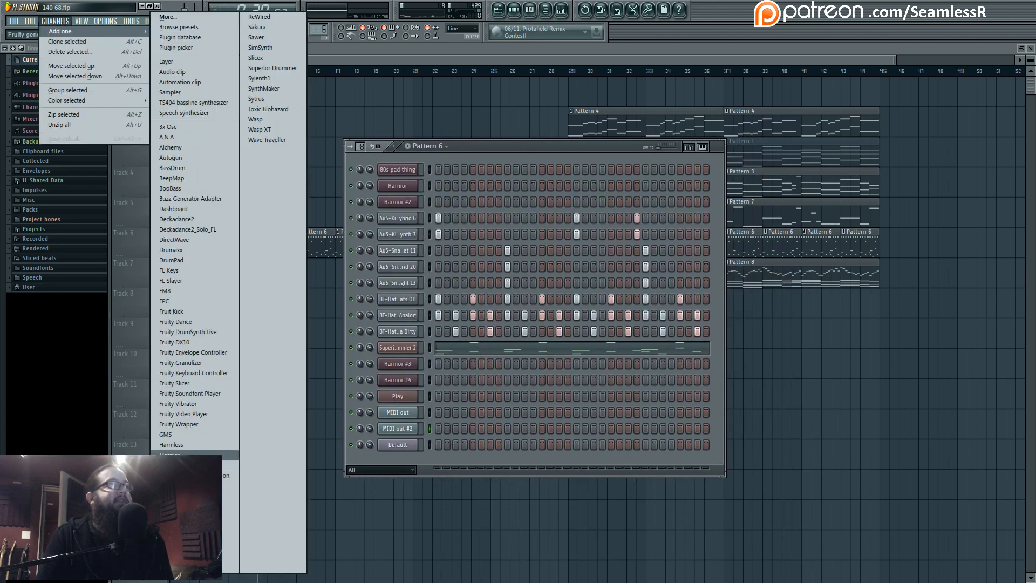
pyautogui.click(186, 457)
pyautogui.moveTo(443, 301); pyautogui.dragTo(409, 70)
pyautogui.rightClick(323, 30)
pyautogui.click(400, 37)
pyautogui.click(380, 27)
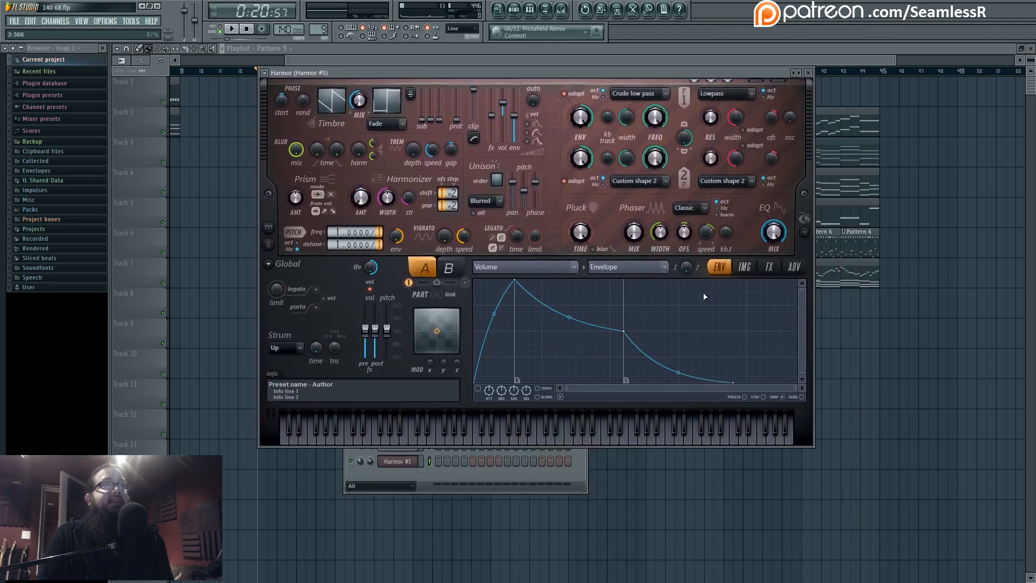
# Step: Move the Harmor window out of the way and assign its channel to mixer track 32
pyautogui.moveTo(564, 75); pyautogui.dragTo(576, 312)
pyautogui.moveTo(679, 235)
pyautogui.mouseDown()
pyautogui.moveTo(679, 191)
pyautogui.moveTo(678, 237)
pyautogui.mouseUp()
pyautogui.press('space')
pyautogui.press('space')
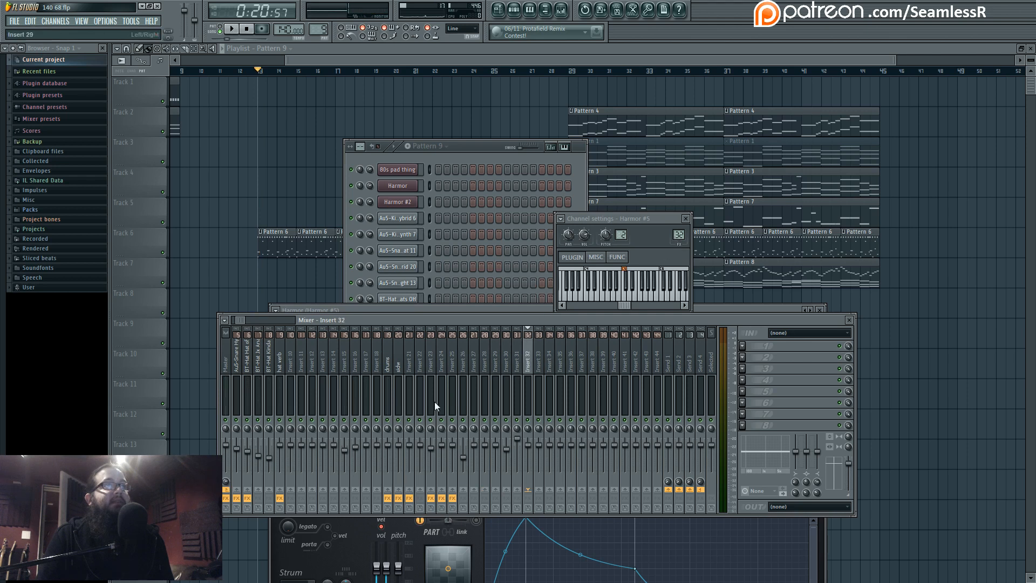
# Step: Rename mixer Insert 32 to "bass 1" and route it to the side track
pyautogui.press('F2')
pyautogui.write('ba')
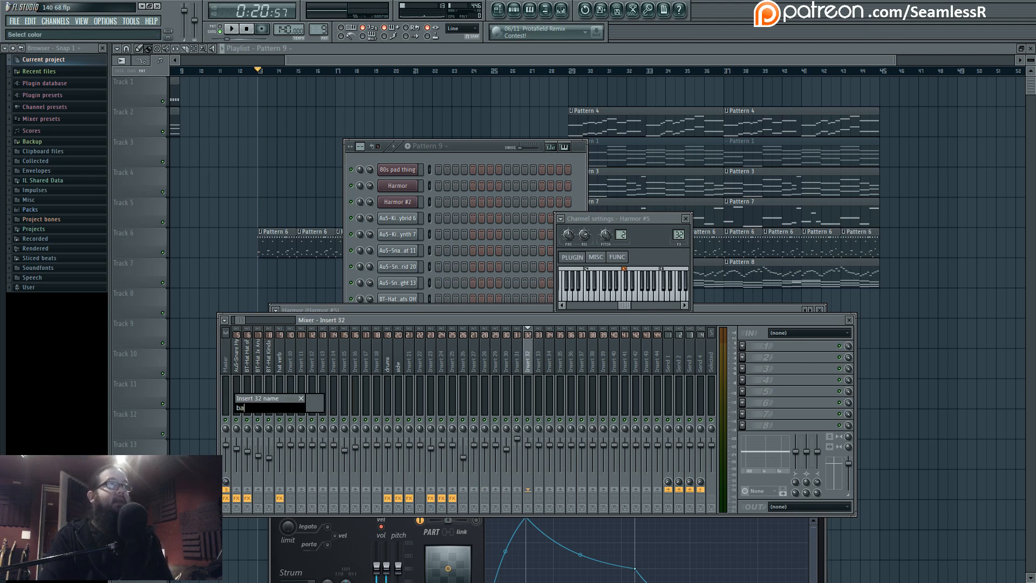
pyautogui.write('ss 1')
pyautogui.press('Return')
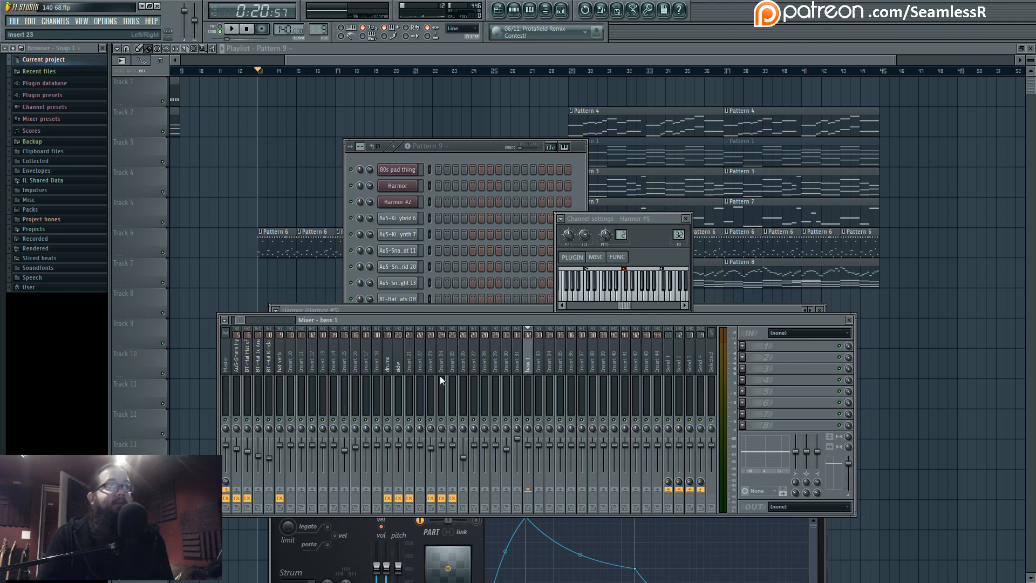
pyautogui.rightClick(399, 489)
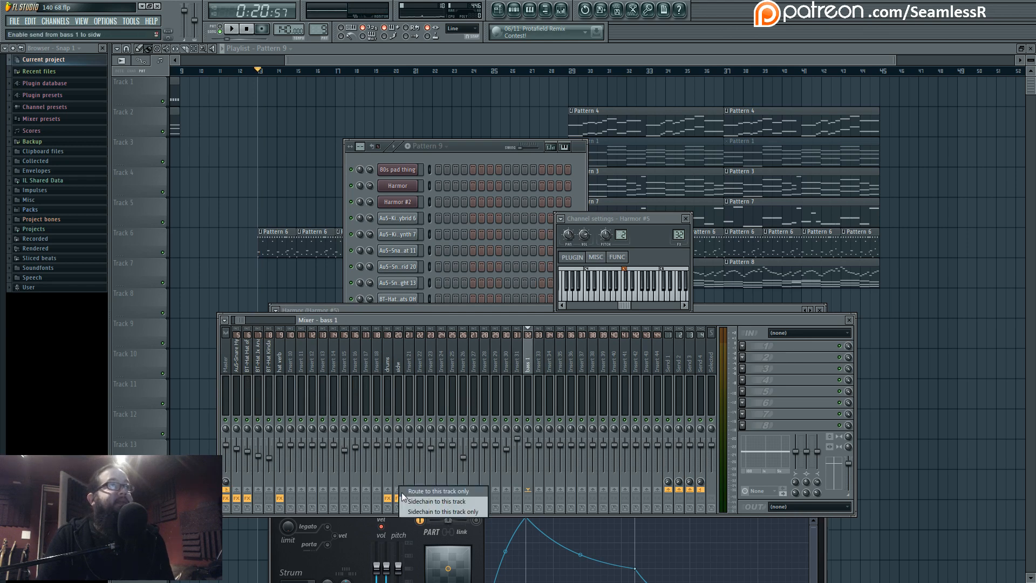
pyautogui.click(426, 506)
# Step: Bring the new Harmor window to the front, move it higher and show its spectral display section
pyautogui.click(355, 541)
pyautogui.moveTo(407, 312); pyautogui.dragTo(383, 165)
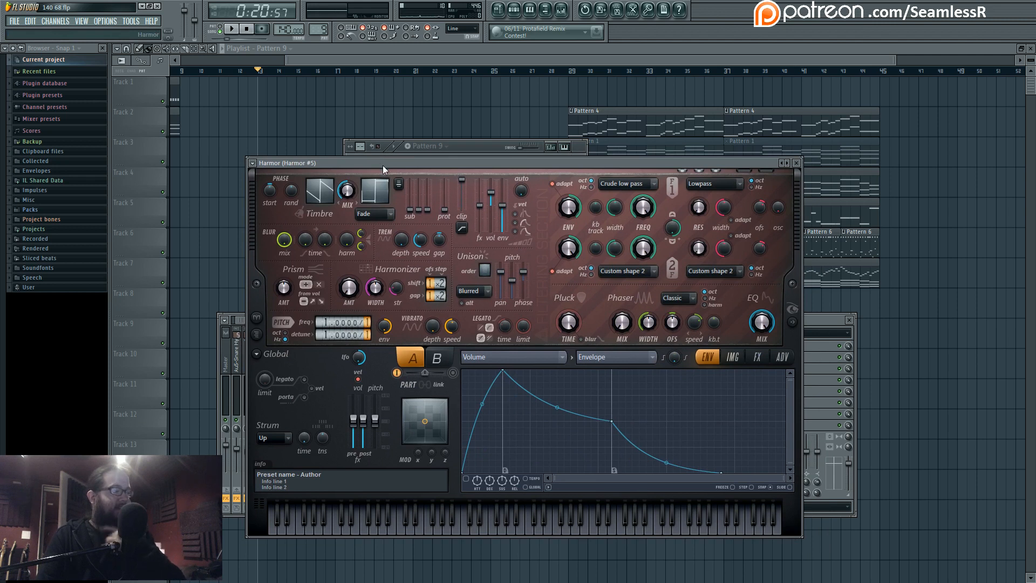
pyautogui.click(793, 323)
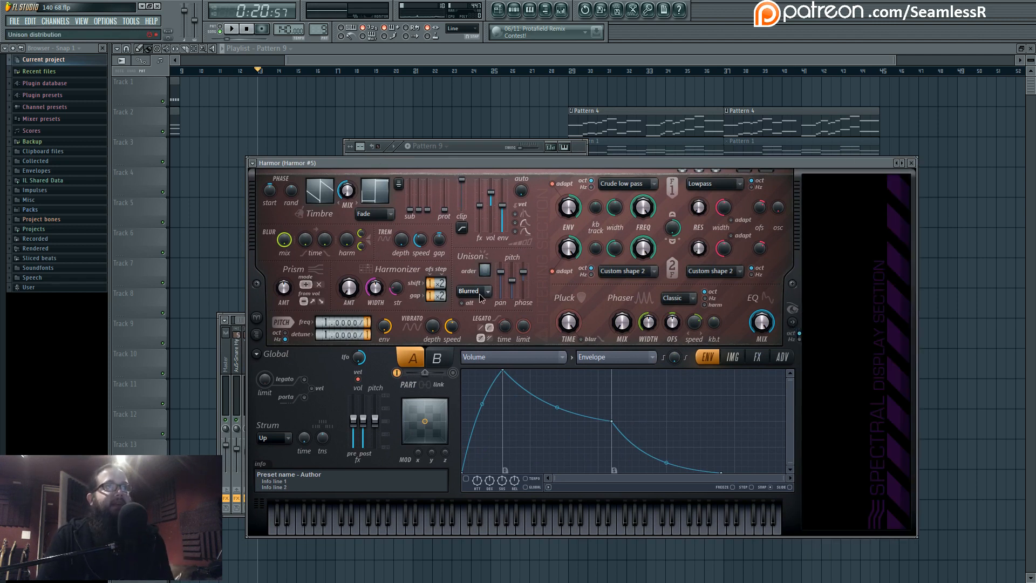
# Step: Set Harmor's unison distribution to Hz, raise the unison order and lower the unison panning to its minimum
pyautogui.click(477, 357)
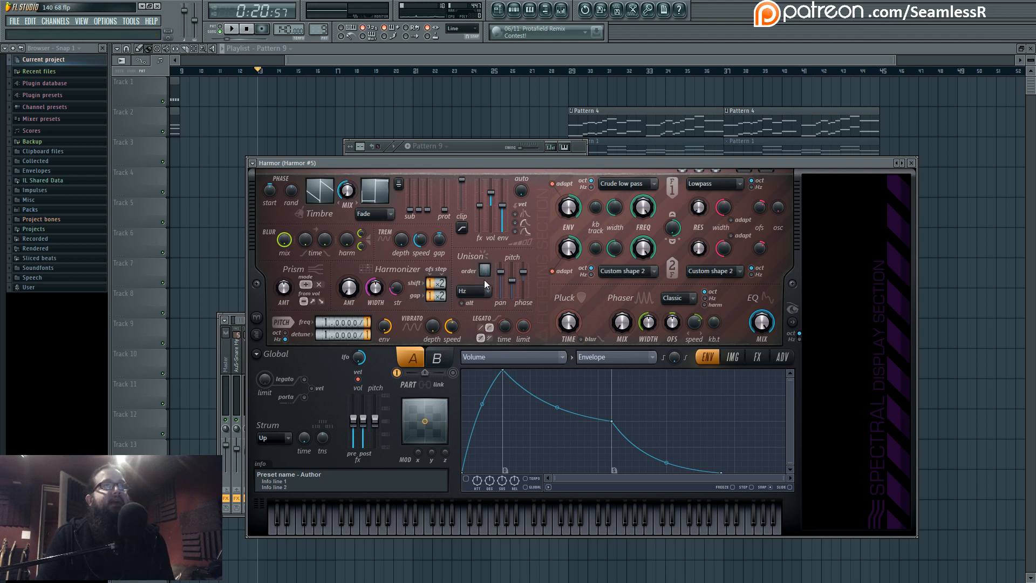
pyautogui.moveTo(485, 274); pyautogui.dragTo(484, 265)
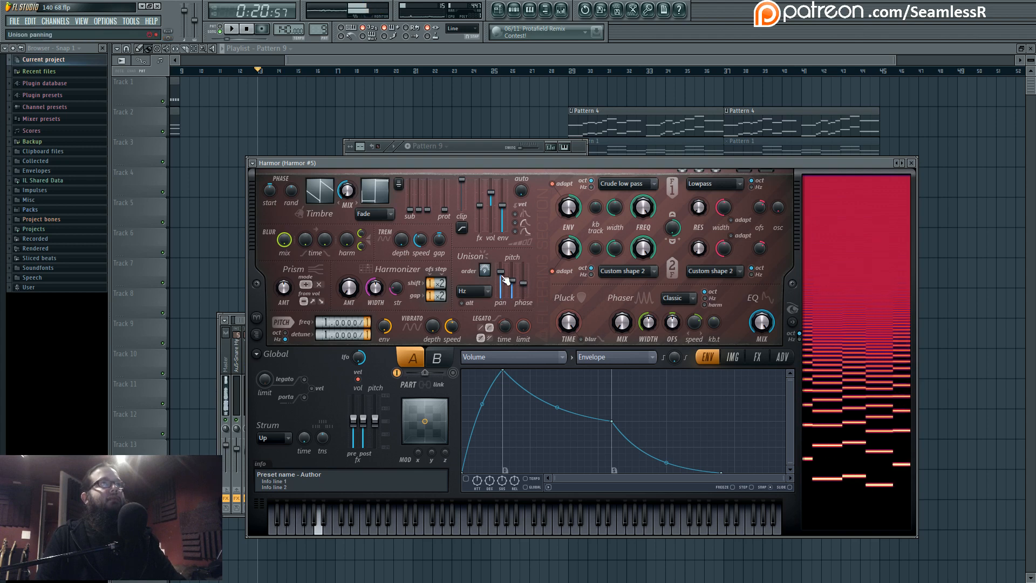
pyautogui.moveTo(500, 271); pyautogui.dragTo(501, 297)
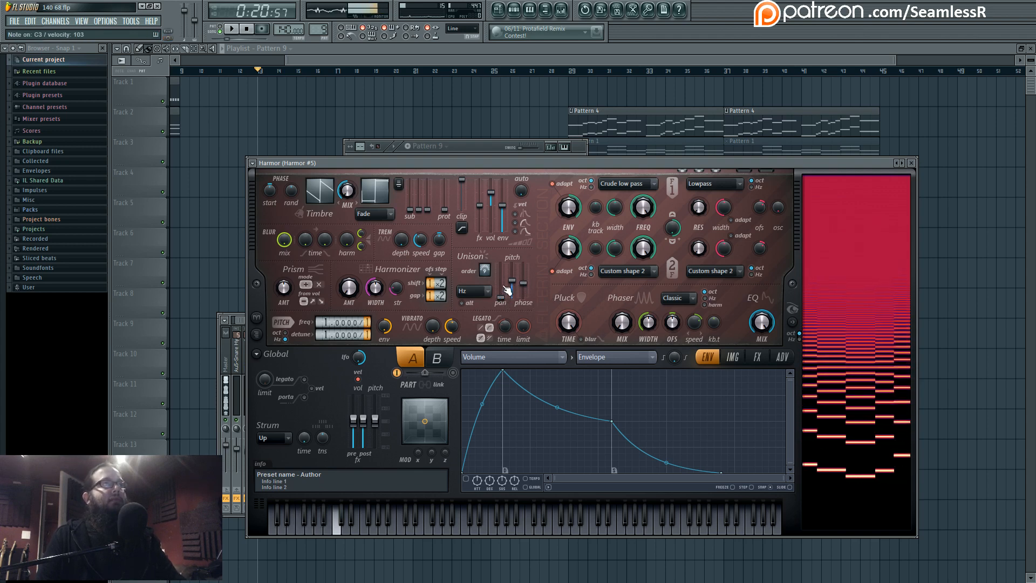
# Step: Show Harmor's effects section, set filter 1 to Classic band pass and tune its frequency while playing notes
pyautogui.click(757, 357)
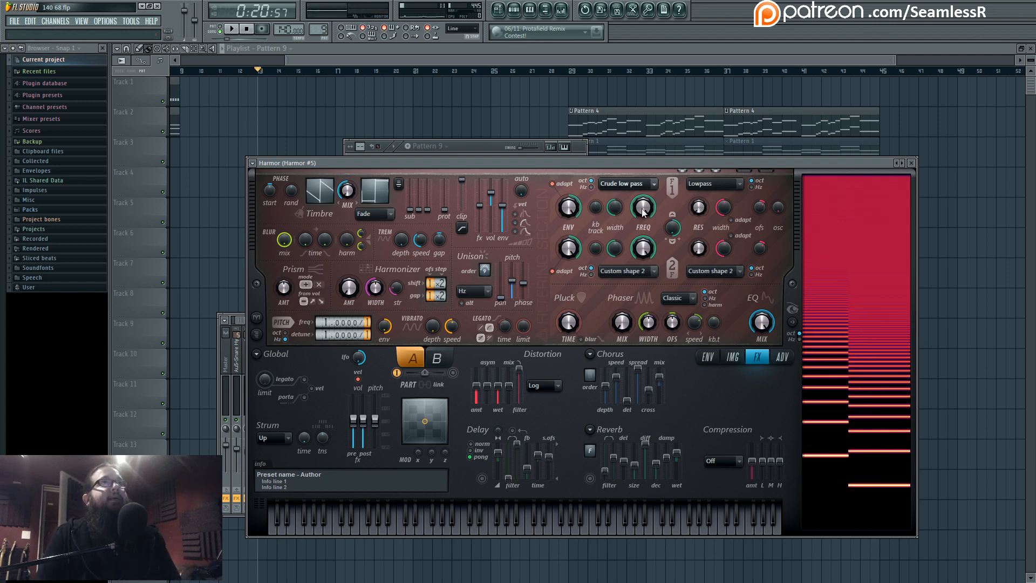
pyautogui.moveTo(637, 199); pyautogui.dragTo(637, 255)
pyautogui.moveTo(639, 208); pyautogui.dragTo(639, 222)
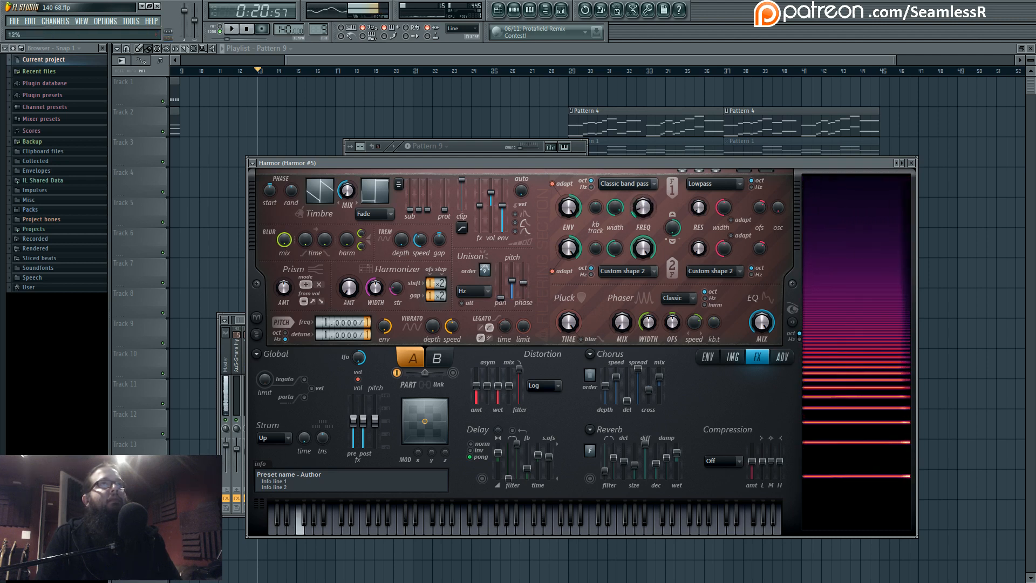
pyautogui.moveTo(642, 209); pyautogui.dragTo(642, 191)
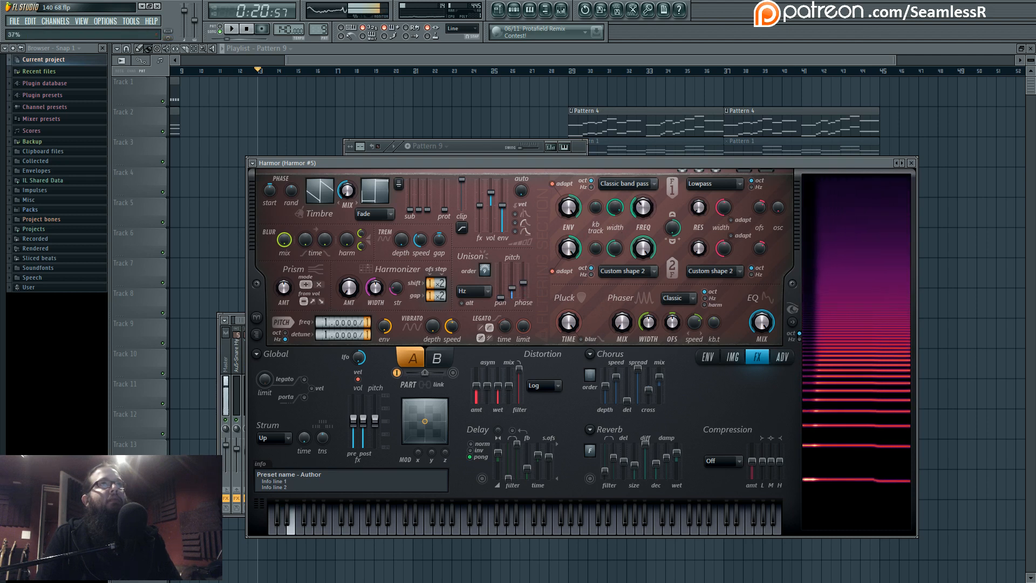
pyautogui.moveTo(642, 209)
pyautogui.mouseDown()
pyautogui.moveTo(643, 229)
pyautogui.moveTo(640, 188)
pyautogui.mouseUp()
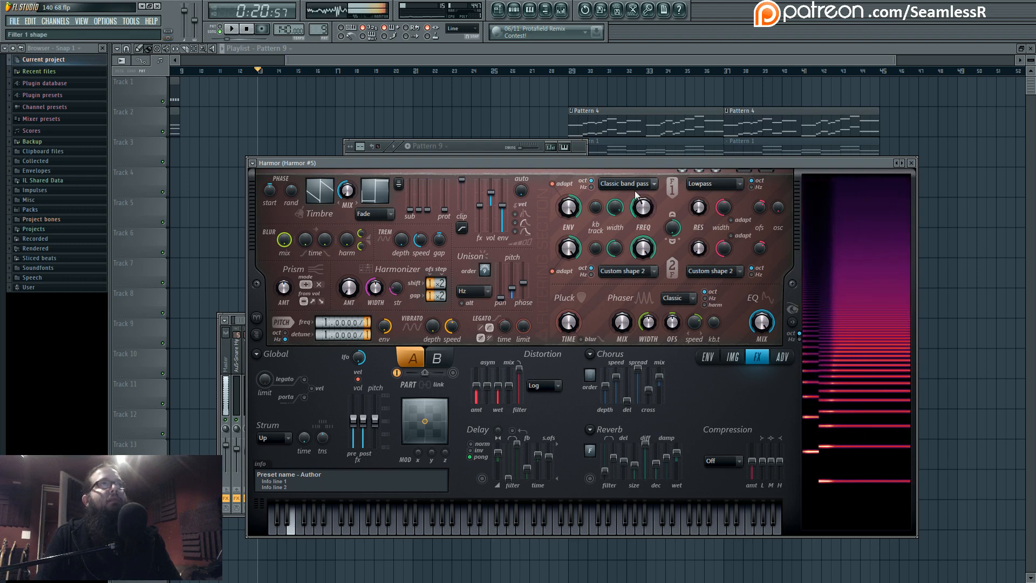
# Step: Open filter 1 frequency's unison index mapping, slope it downward from a first point at 50%, and fine-tune the frequency while playing notes
pyautogui.rightClick(642, 206)
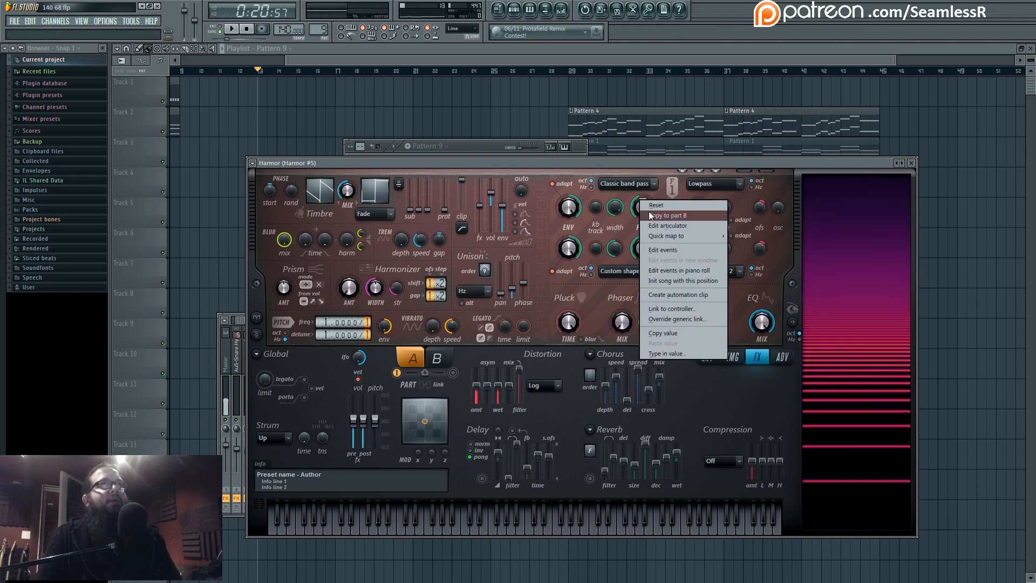
pyautogui.click(695, 225)
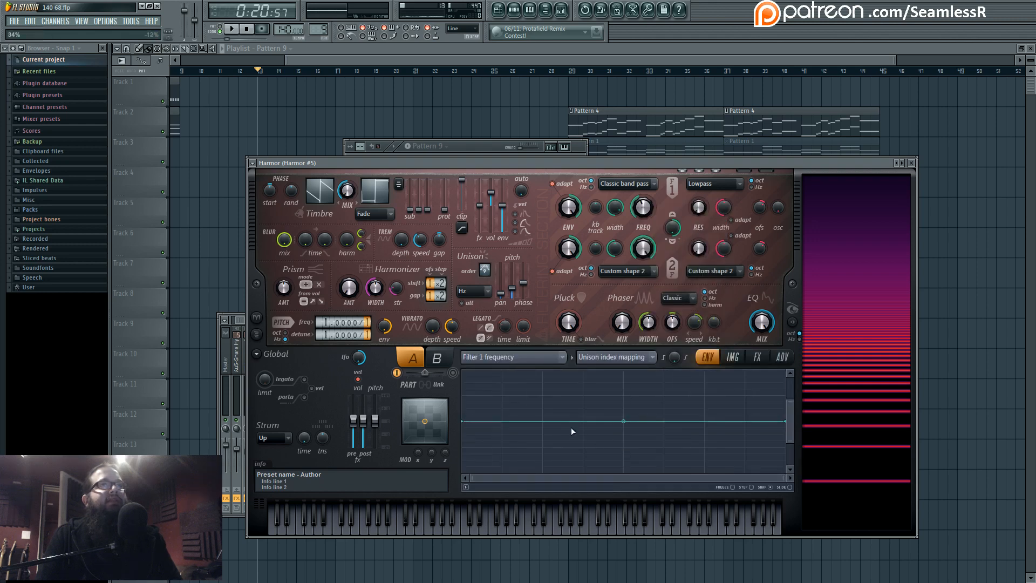
pyautogui.moveTo(787, 423); pyautogui.dragTo(603, 436)
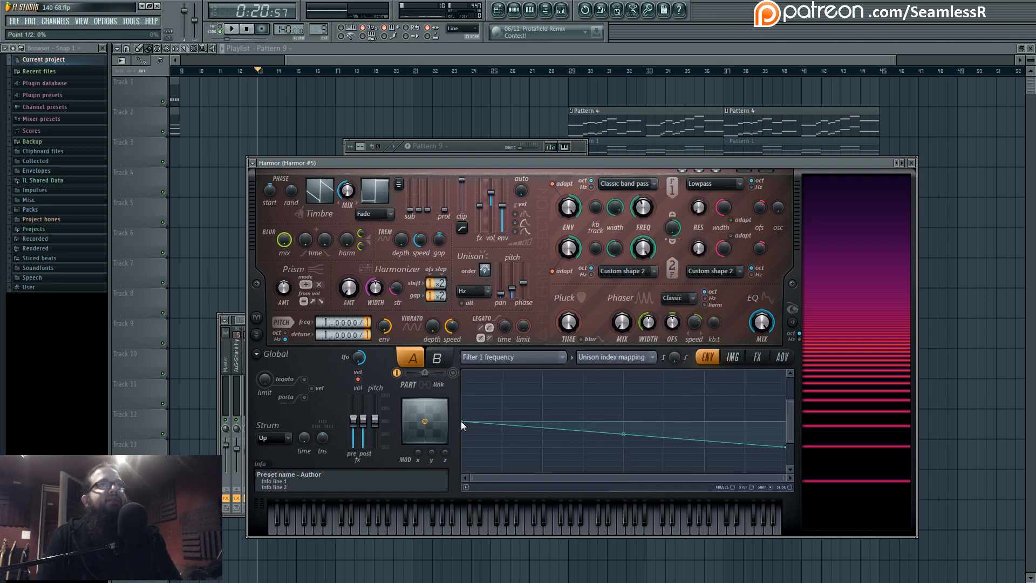
pyautogui.moveTo(462, 425); pyautogui.dragTo(462, 399)
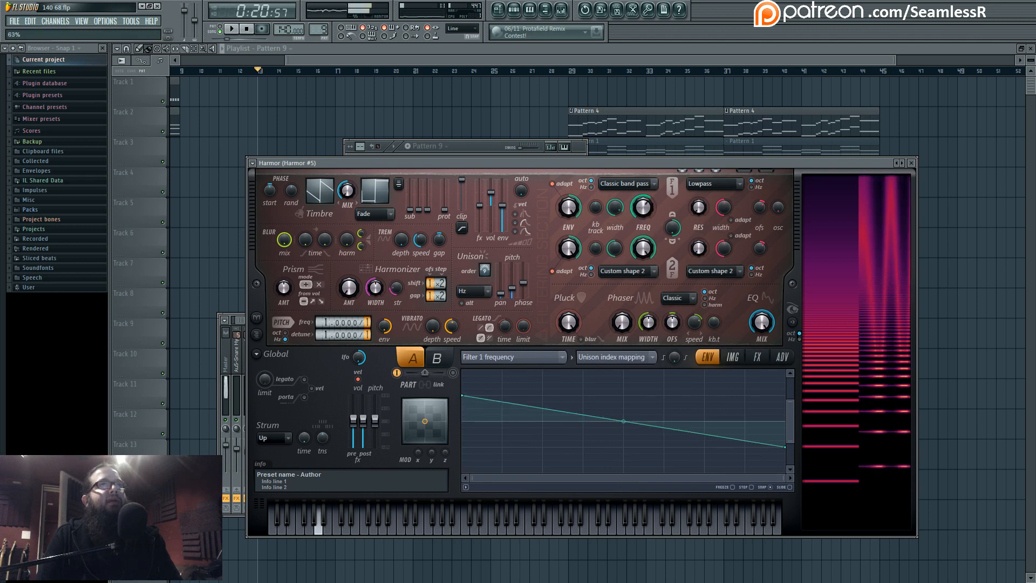
pyautogui.moveTo(643, 207)
pyautogui.mouseDown()
pyautogui.moveTo(643, 230)
pyautogui.moveTo(646, 208)
pyautogui.mouseUp()
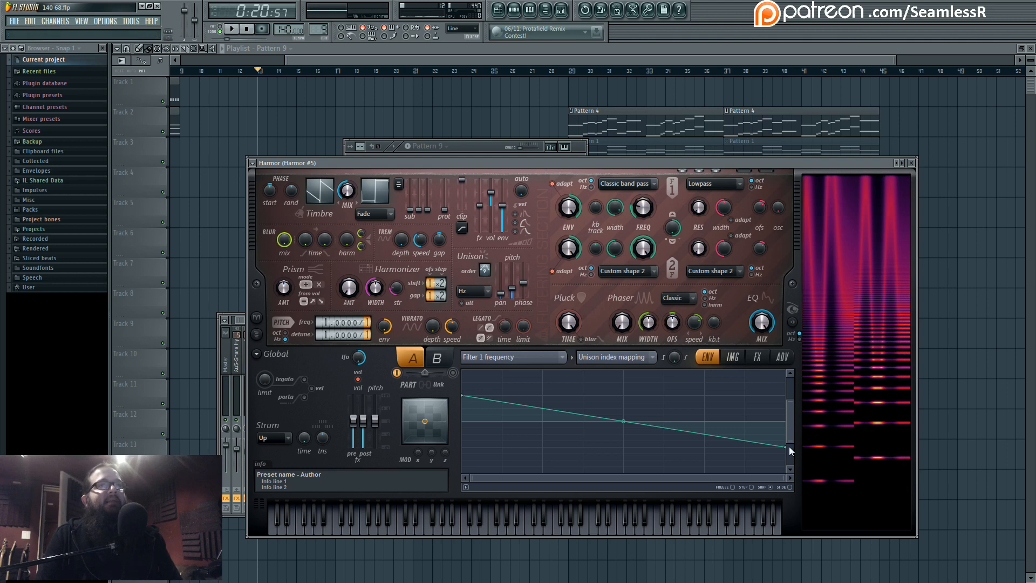
# Step: Flatten the filter 1 frequency mapping's slope by raising its last point and lowering its first to 12%, and retune the frequency
pyautogui.moveTo(787, 448); pyautogui.dragTo(786, 427)
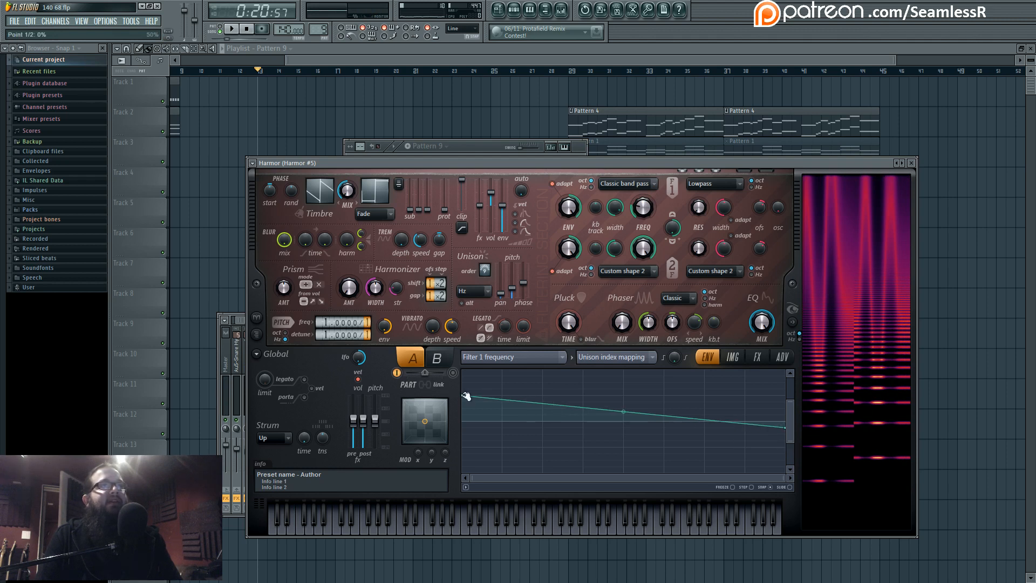
pyautogui.moveTo(466, 396); pyautogui.dragTo(463, 414)
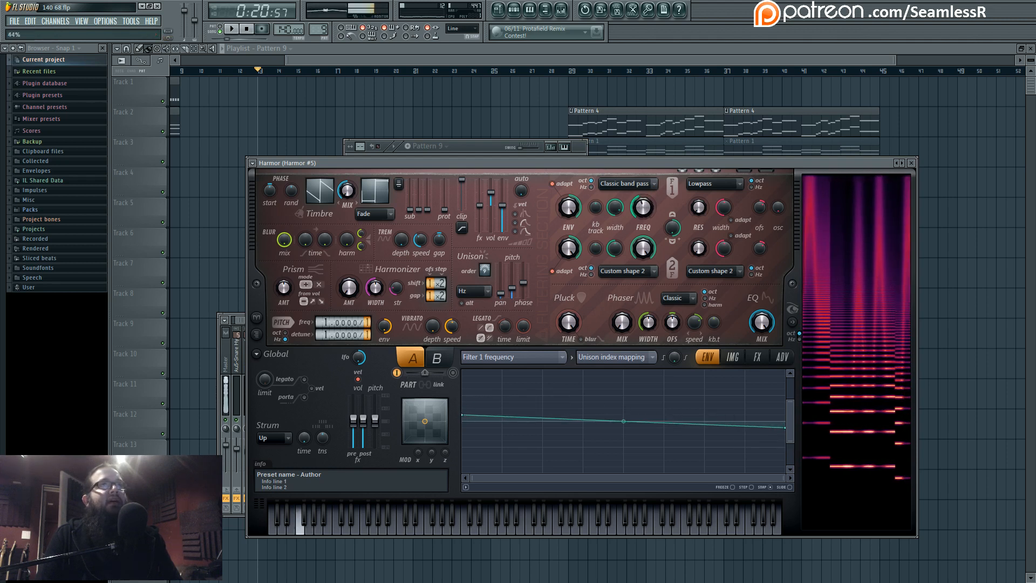
pyautogui.moveTo(644, 207); pyautogui.dragTo(643, 232)
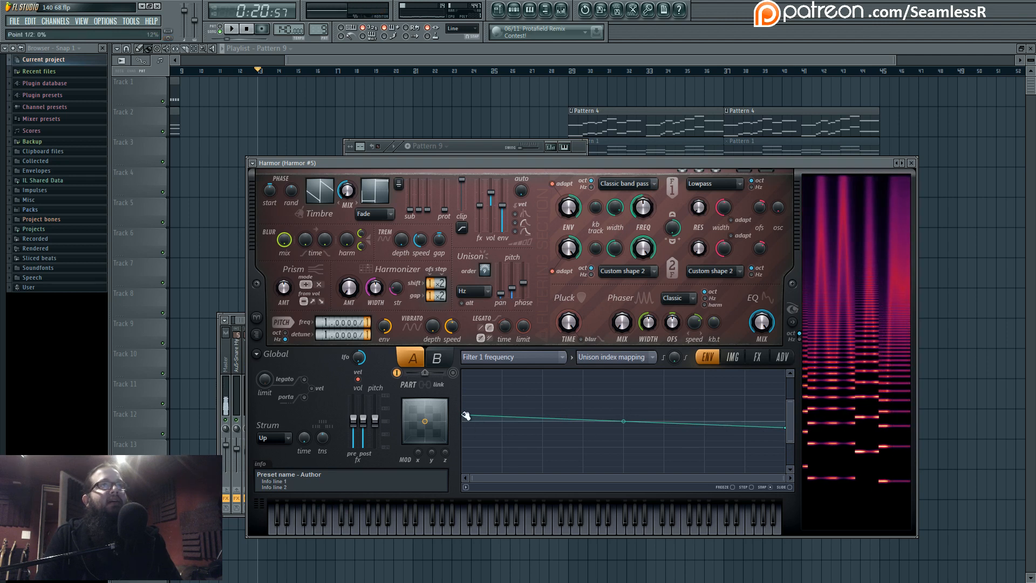
# Step: Reshape the filter 1 frequency mapping into a shallow peak with lowered ends and a raised middle, and adjust the frequency
pyautogui.moveTo(466, 416); pyautogui.dragTo(467, 429)
pyautogui.moveTo(623, 427); pyautogui.dragTo(623, 415)
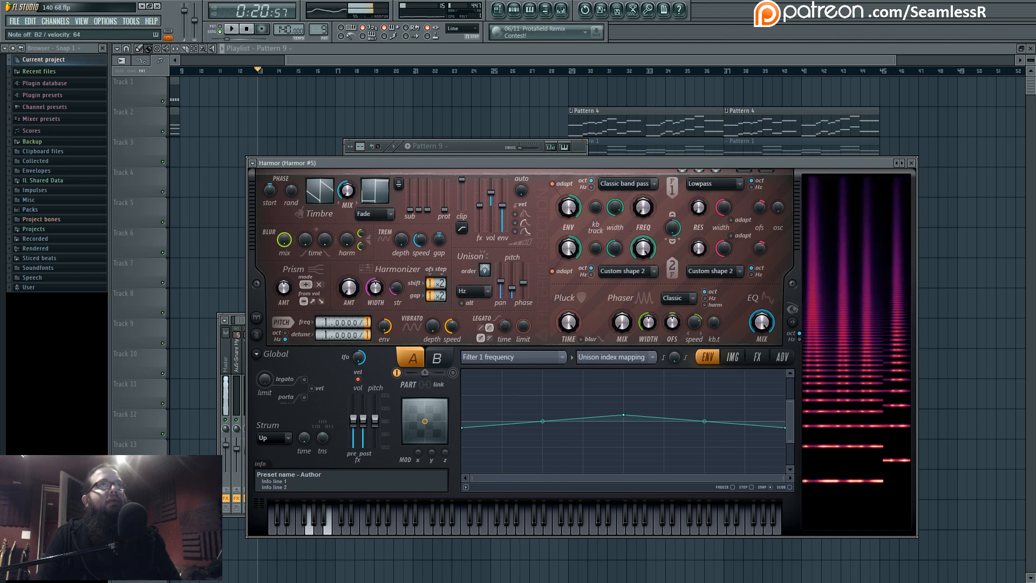
pyautogui.moveTo(643, 207); pyautogui.dragTo(644, 201)
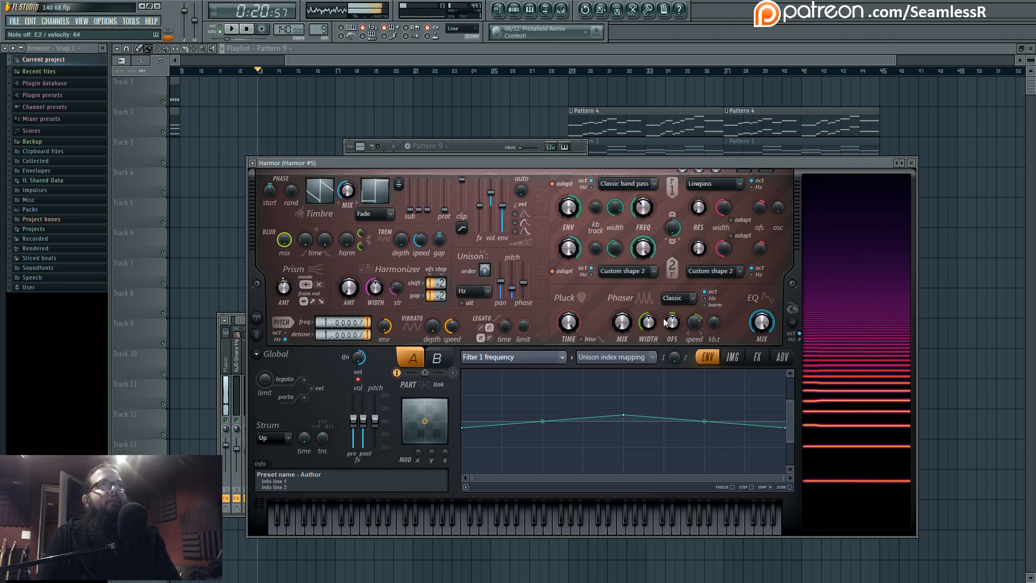
# Step: Show the harmonic prism curve and reshape it into a dense oscillating wave
pyautogui.click(702, 306)
pyautogui.moveTo(623, 421); pyautogui.dragTo(624, 394)
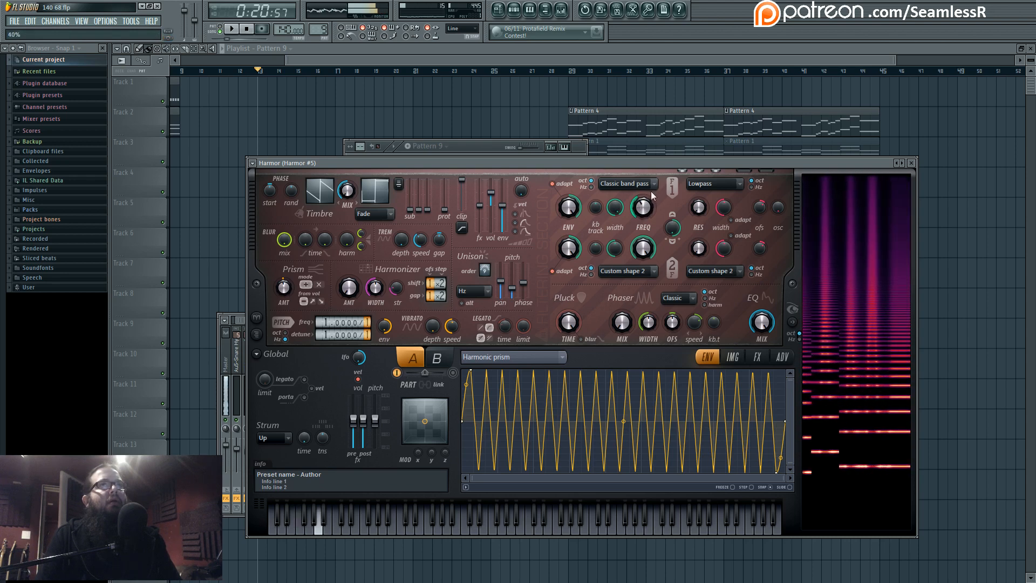
# Step: Try the Ribbon and Rubber distortion types with a higher amount in Harmor's effects section, and switch distortion off
pyautogui.click(758, 357)
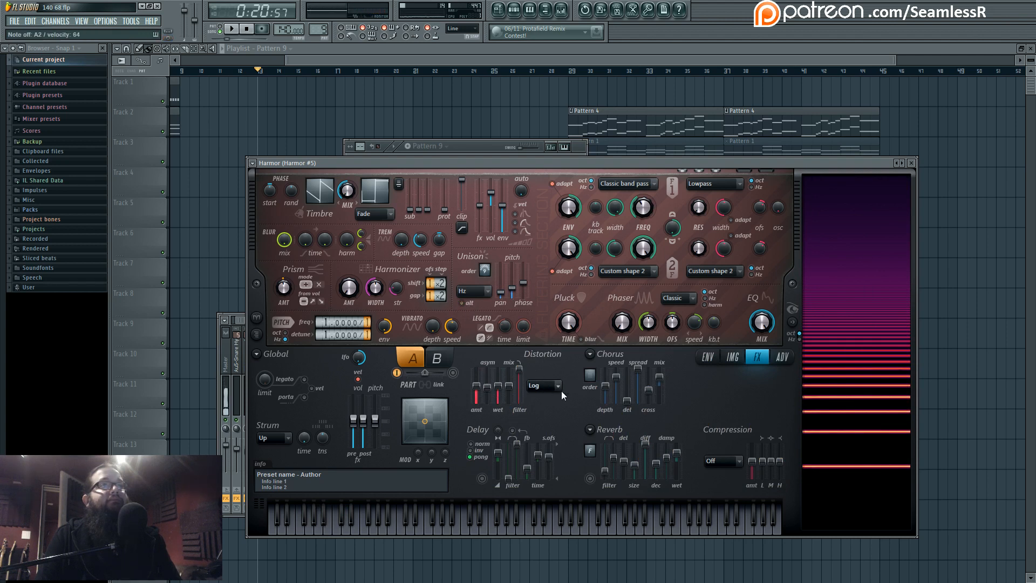
pyautogui.click(547, 481)
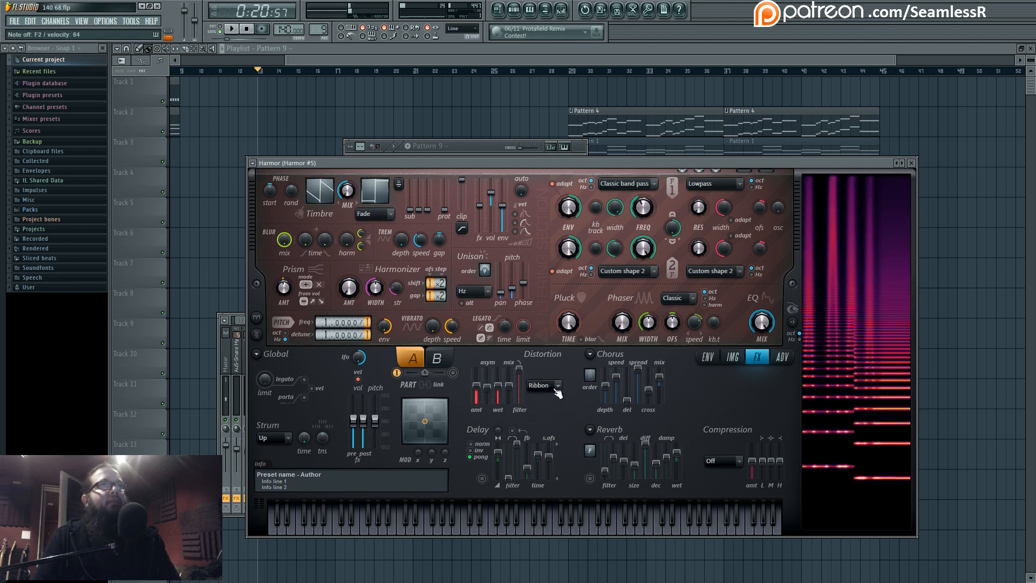
pyautogui.click(556, 468)
pyautogui.moveTo(476, 387); pyautogui.dragTo(476, 378)
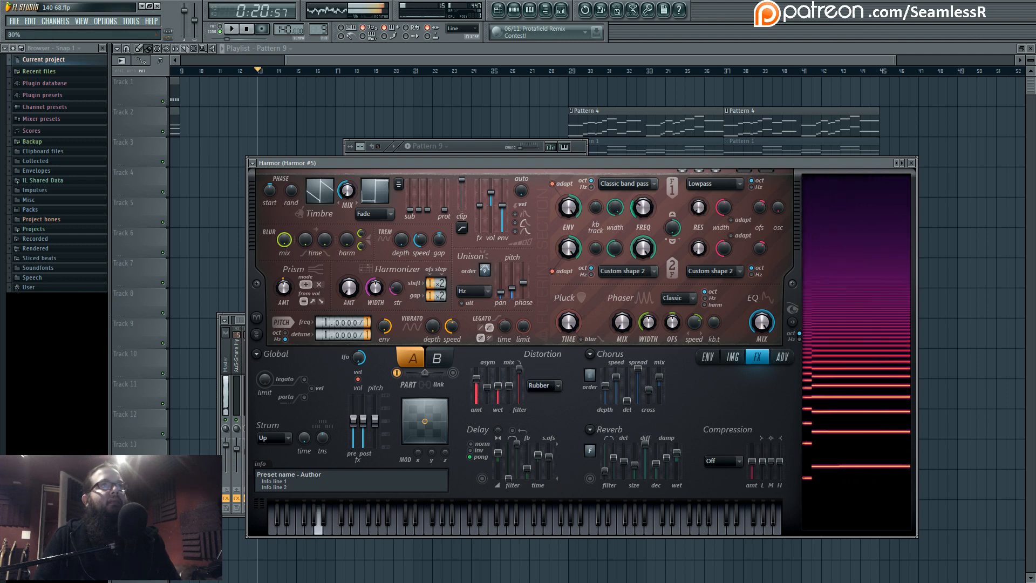
pyautogui.click(540, 428)
pyautogui.moveTo(488, 387); pyautogui.dragTo(476, 374)
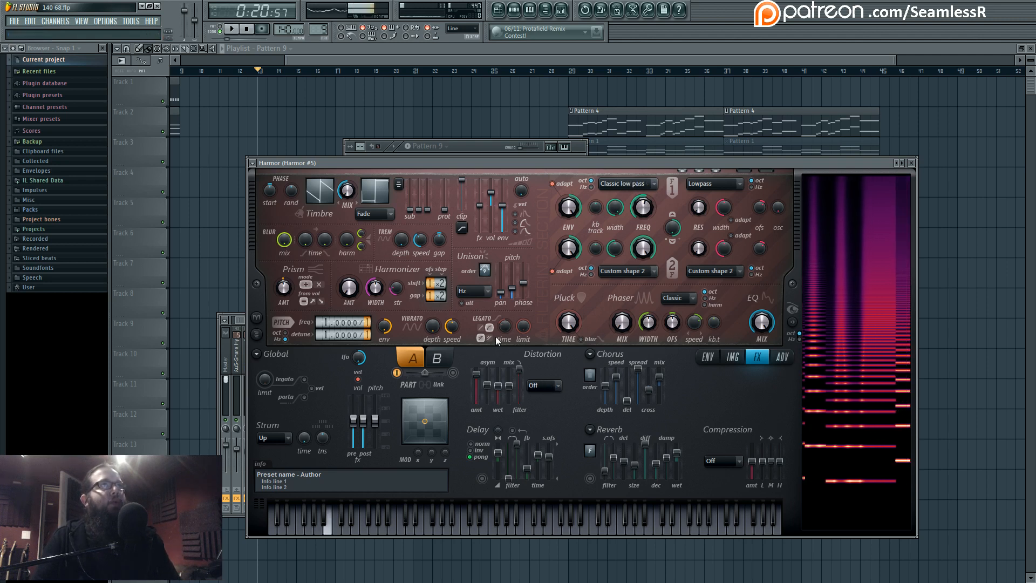
# Step: Set filter 1 to Classic low pass, adjust its frequency and raise the unison pitch thickness
pyautogui.moveTo(642, 208); pyautogui.dragTo(642, 167)
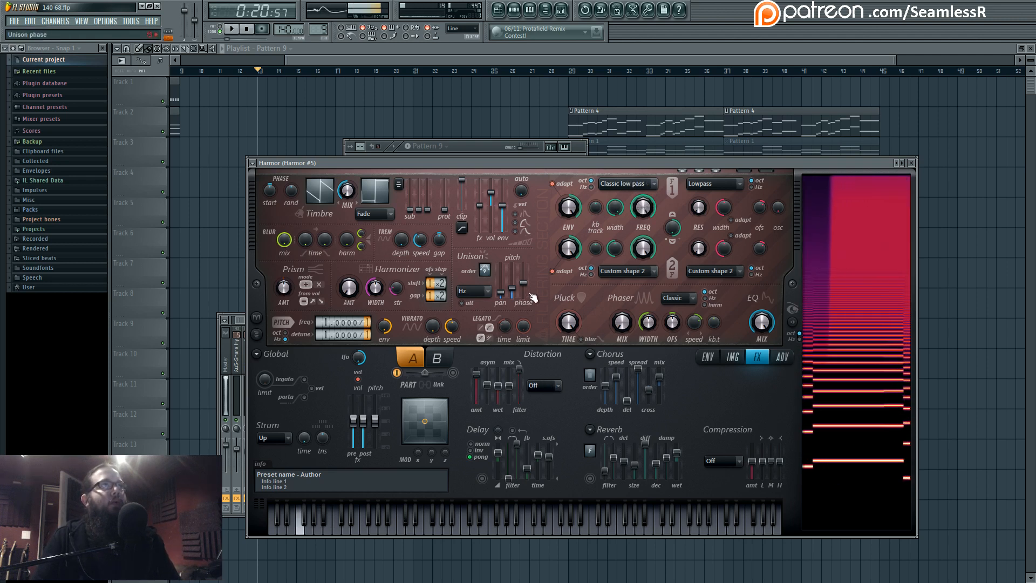
pyautogui.moveTo(512, 290); pyautogui.dragTo(514, 280)
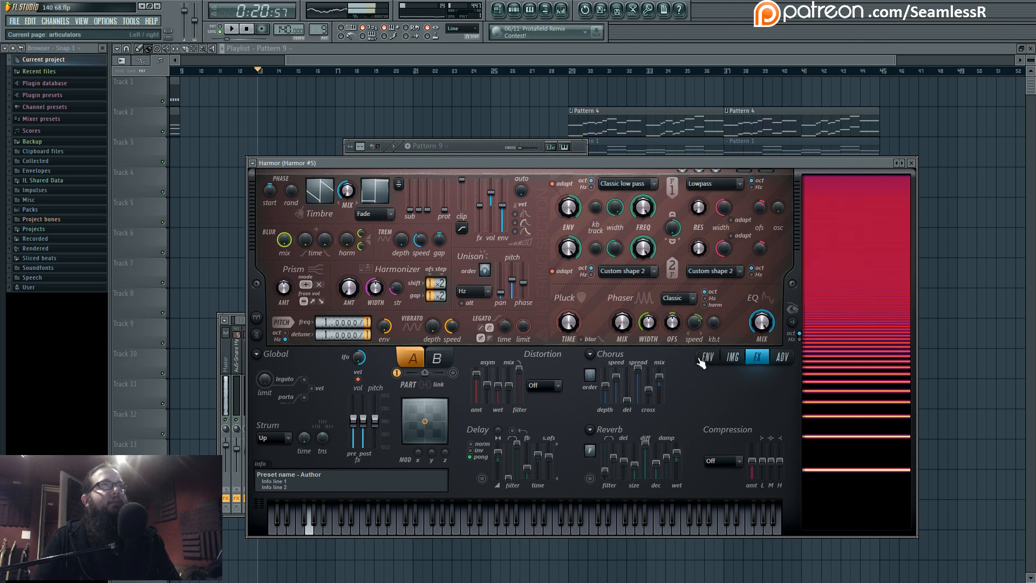
# Step: Open the unison pitch thickness envelope, enable it with an end point at zero, and bend it into a smooth convex fall
pyautogui.rightClick(516, 282)
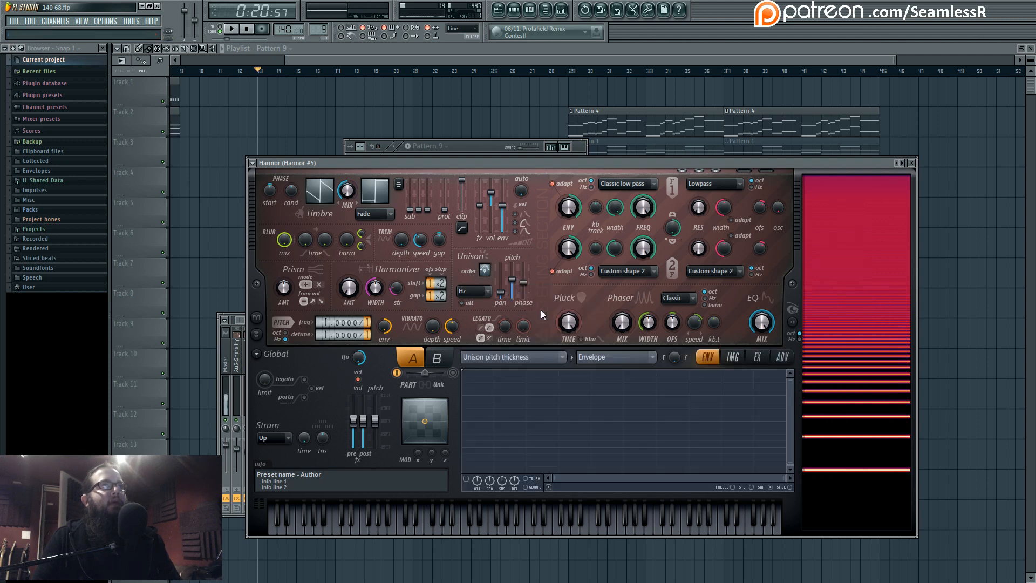
pyautogui.rightClick(559, 472)
pyautogui.click(466, 478)
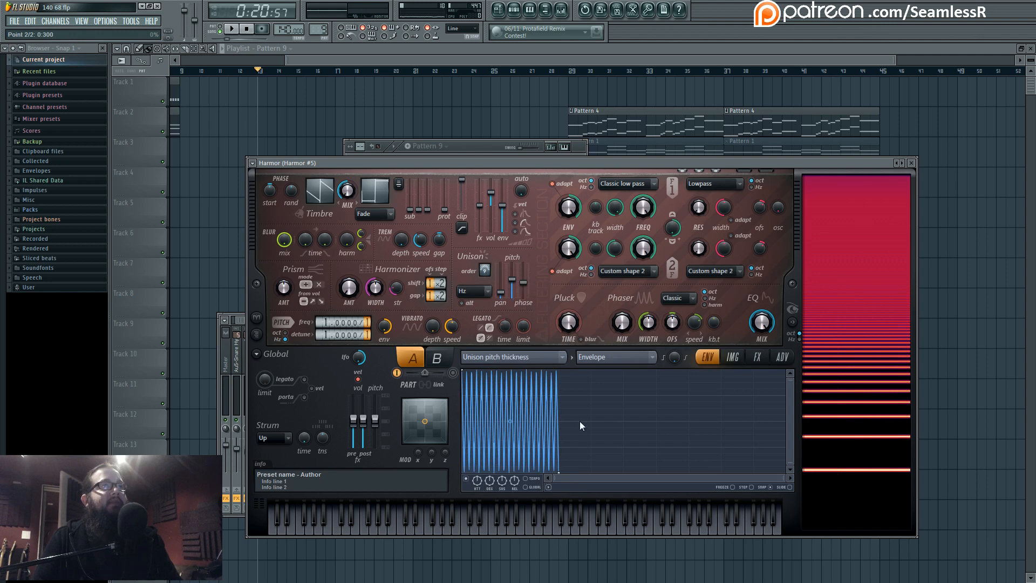
pyautogui.click(590, 397)
pyautogui.moveTo(510, 468); pyautogui.dragTo(510, 373)
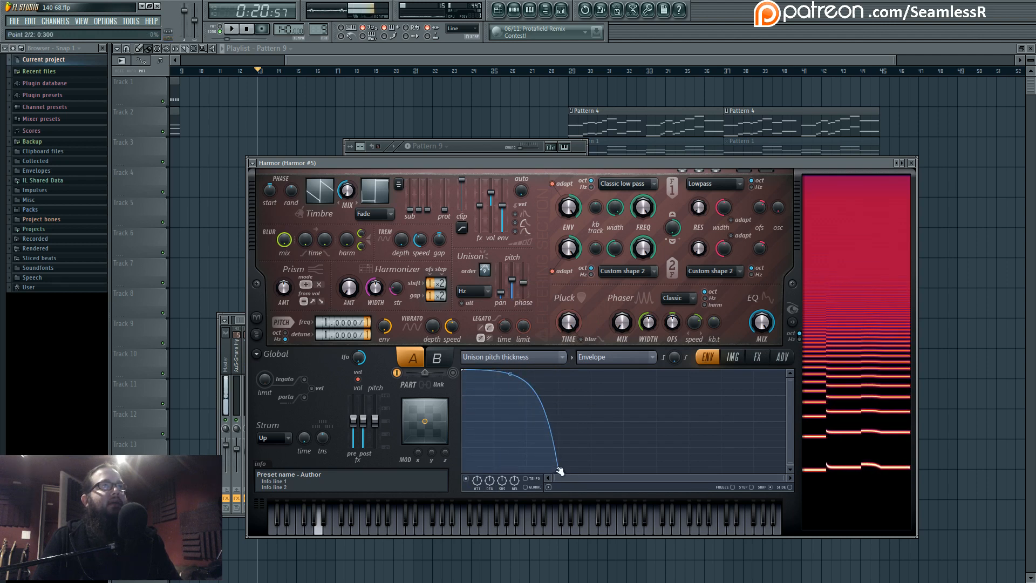
# Step: Extend the unison pitch thickness envelope's end point to 0:600, raise it to 38%, and restore the convex curve
pyautogui.moveTo(559, 471); pyautogui.dragTo(656, 459)
pyautogui.moveTo(559, 373); pyautogui.dragTo(559, 400)
pyautogui.moveTo(656, 460); pyautogui.dragTo(659, 436)
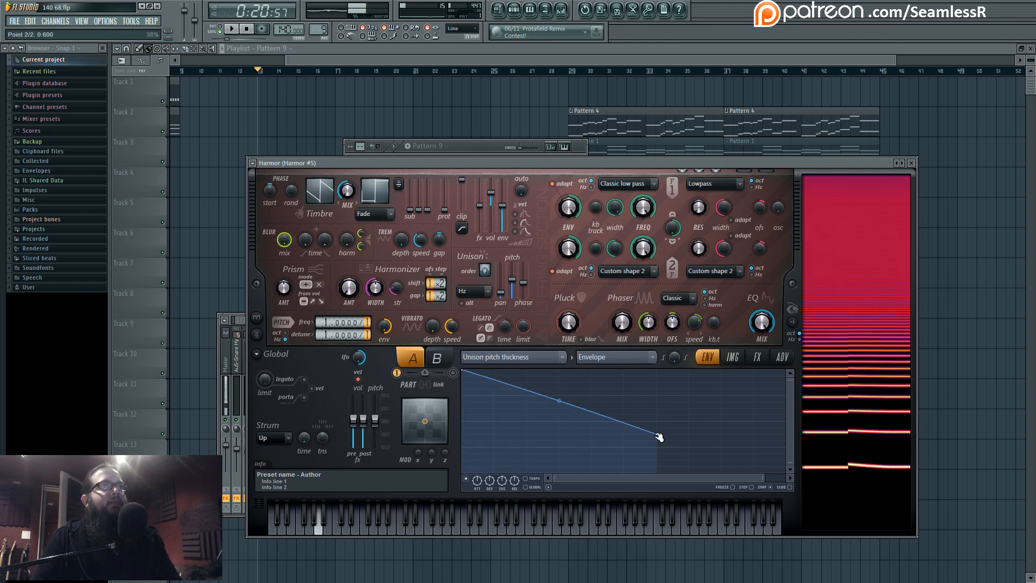
pyautogui.moveTo(559, 401); pyautogui.dragTo(558, 371)
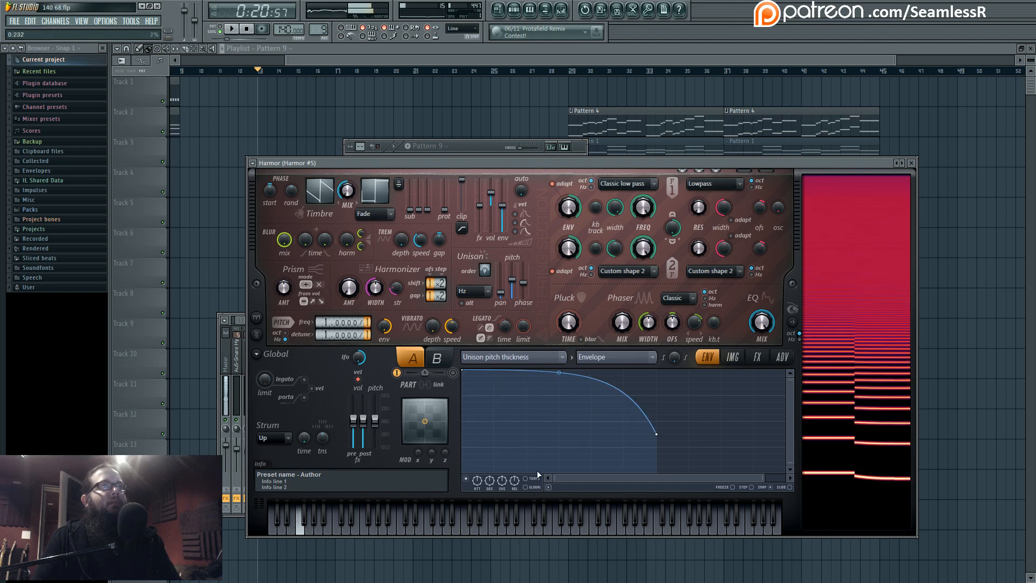
# Step: Adjust the end point and length of Harmor's unison pitch thickness envelope so the downward curve stretches over a longer time
pyautogui.moveTo(656, 433); pyautogui.dragTo(623, 420)
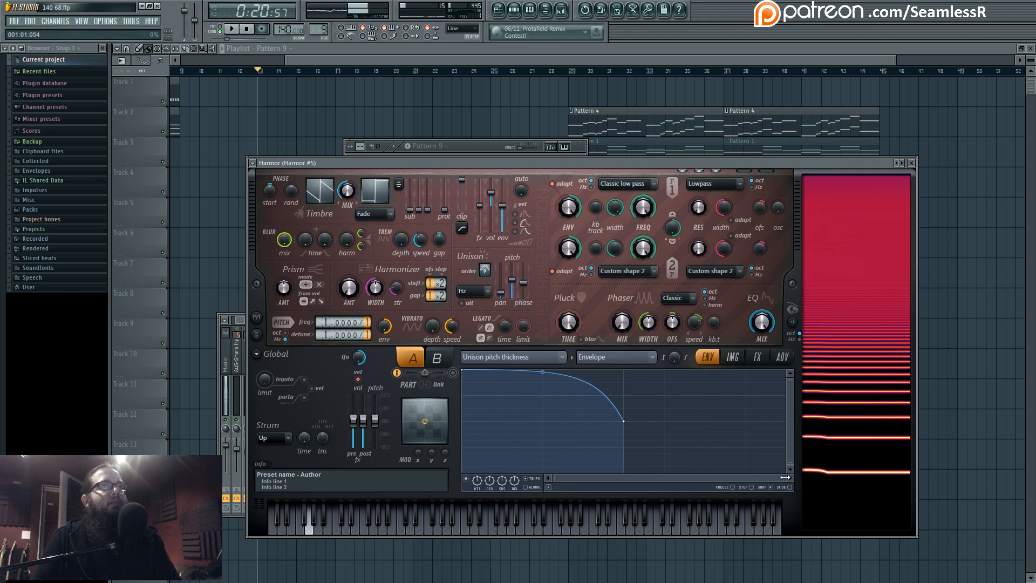
pyautogui.moveTo(785, 477); pyautogui.dragTo(874, 475)
pyautogui.moveTo(578, 421); pyautogui.dragTo(695, 421)
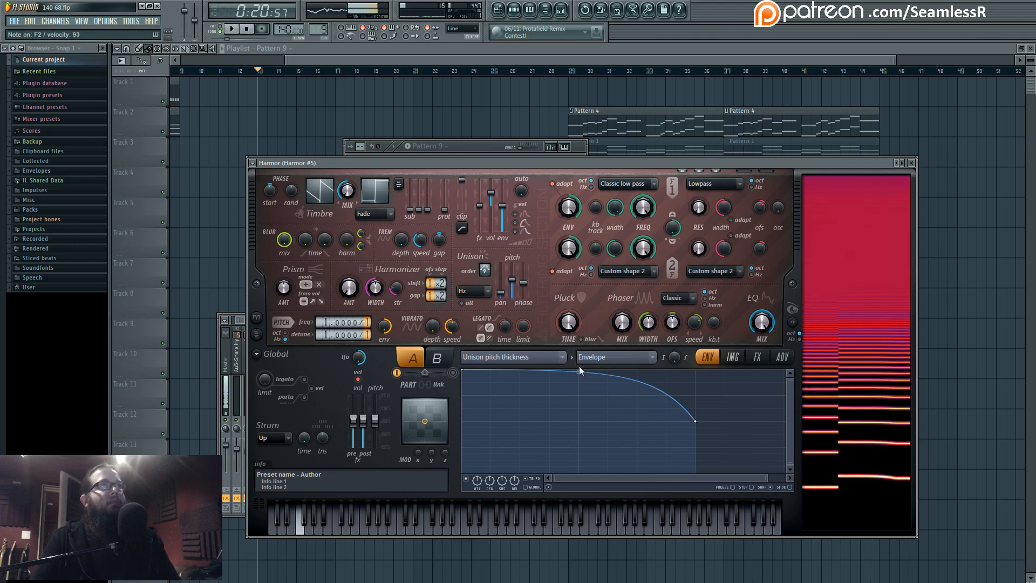
# Step: Rearrange the Harmor window and bring up the bass 1 mixer track for Harmor #5 from its channel settings
pyautogui.click(755, 359)
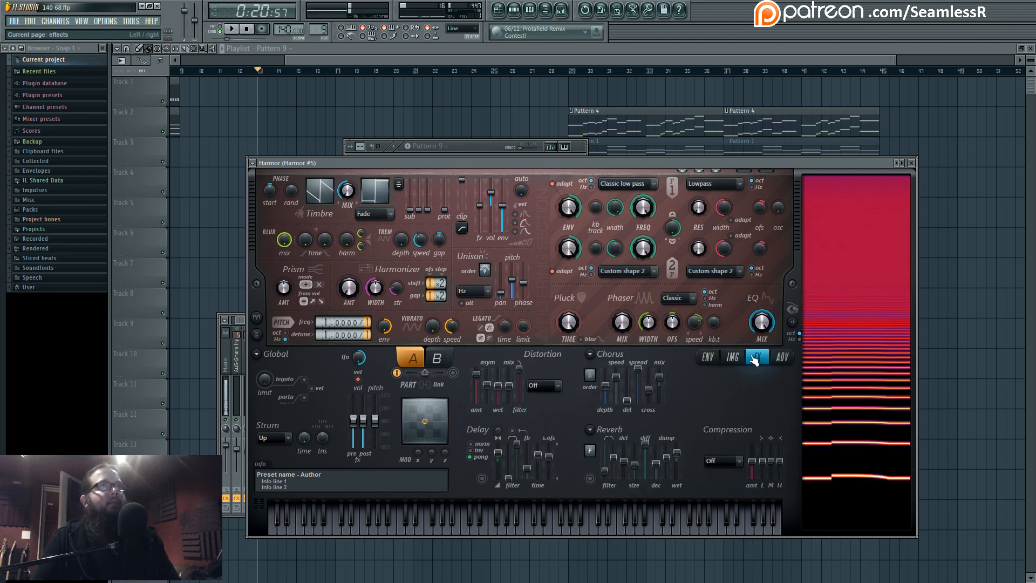
pyautogui.click(531, 11)
pyautogui.click(515, 11)
pyautogui.click(500, 11)
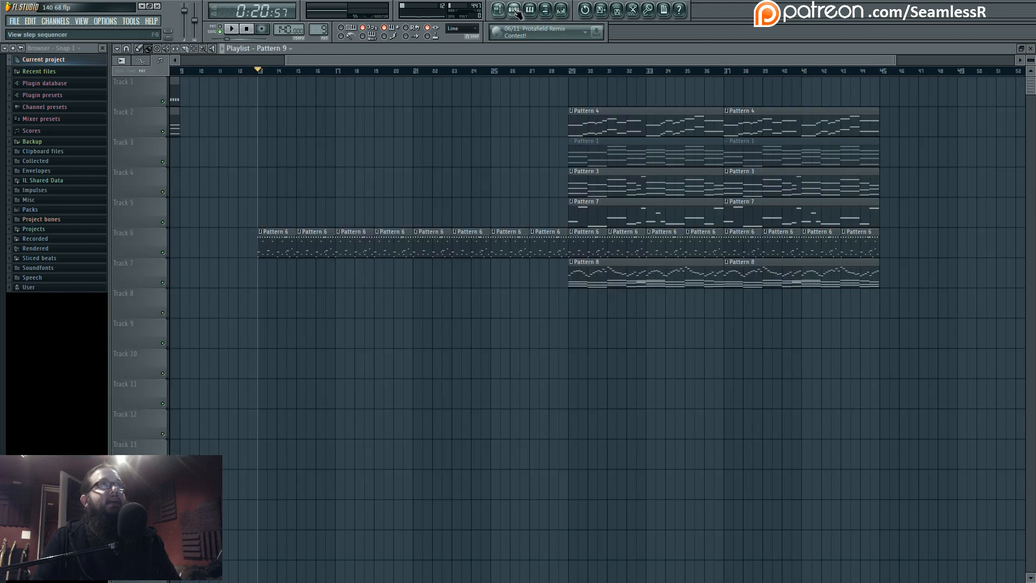
pyautogui.click(515, 11)
pyautogui.click(406, 463)
pyautogui.moveTo(660, 164); pyautogui.dragTo(596, 308)
pyautogui.click(678, 235)
pyautogui.doubleClick(678, 235)
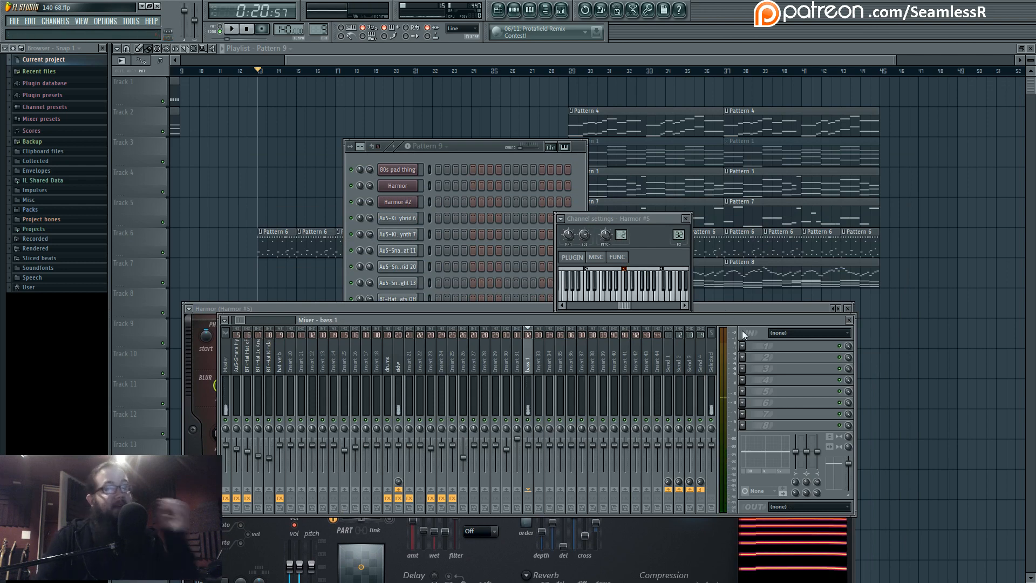
# Step: Load Maximus into the first effect slot of the bass 1 mixer track and position its window above the mixer
pyautogui.click(742, 345)
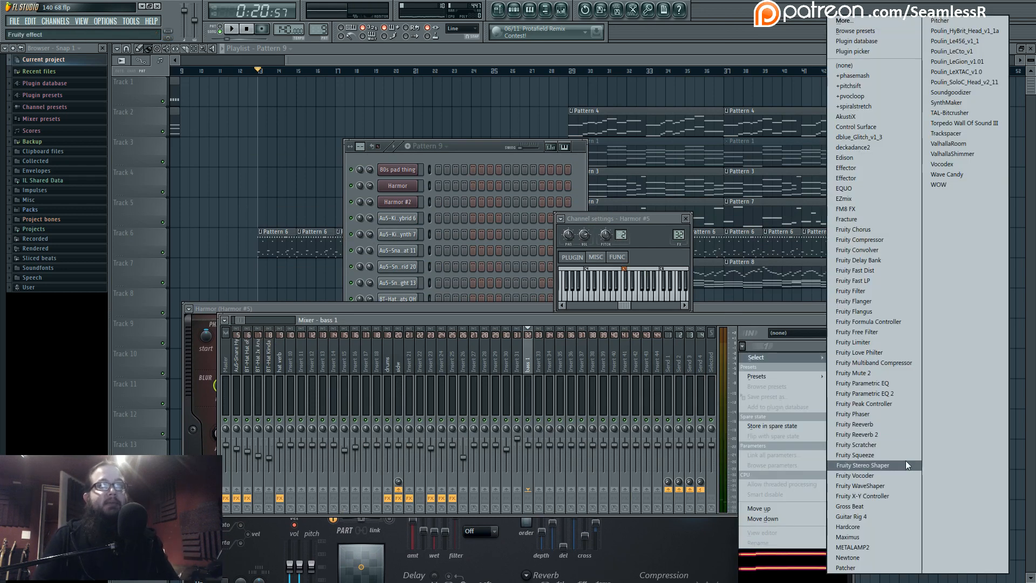
pyautogui.moveTo(395, 119); pyautogui.dragTo(568, 148)
pyautogui.rightClick(509, 118)
pyautogui.click(529, 206)
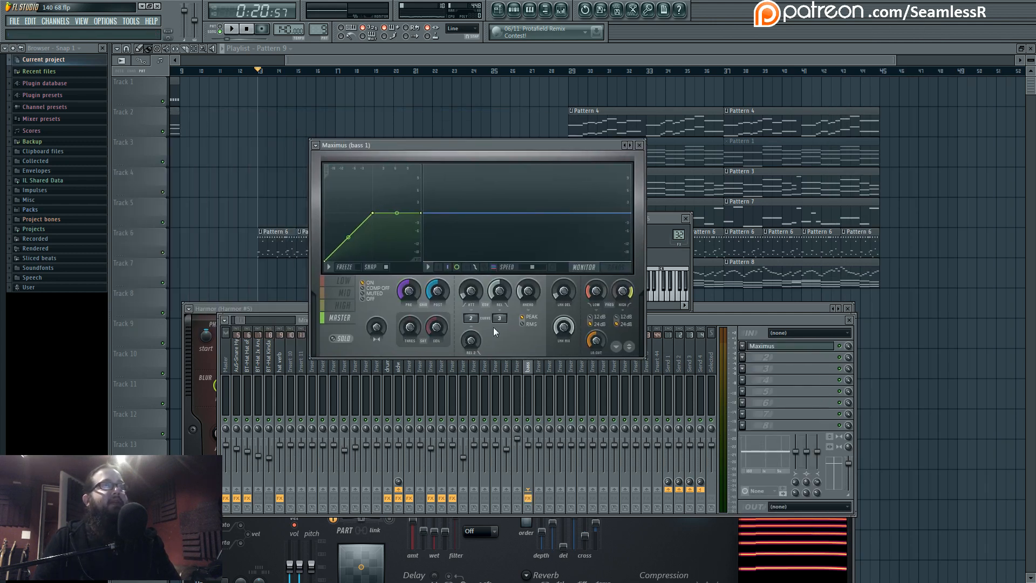
pyautogui.moveTo(520, 145); pyautogui.dragTo(578, 191)
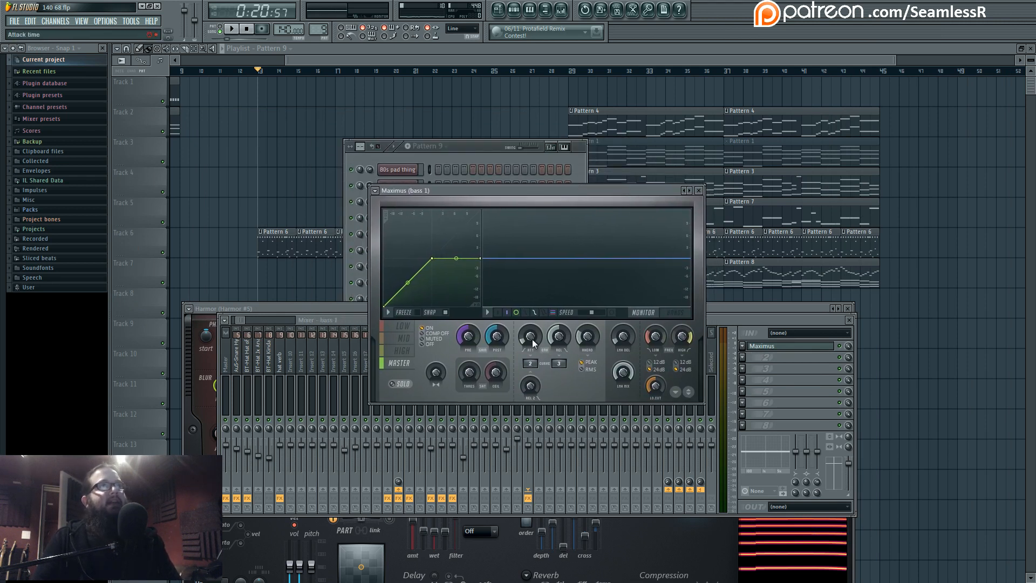
# Step: Adjust the attack, release and lookahead settings across the low, mid and high bands of Maximus
pyautogui.click(625, 333)
pyautogui.click(403, 327)
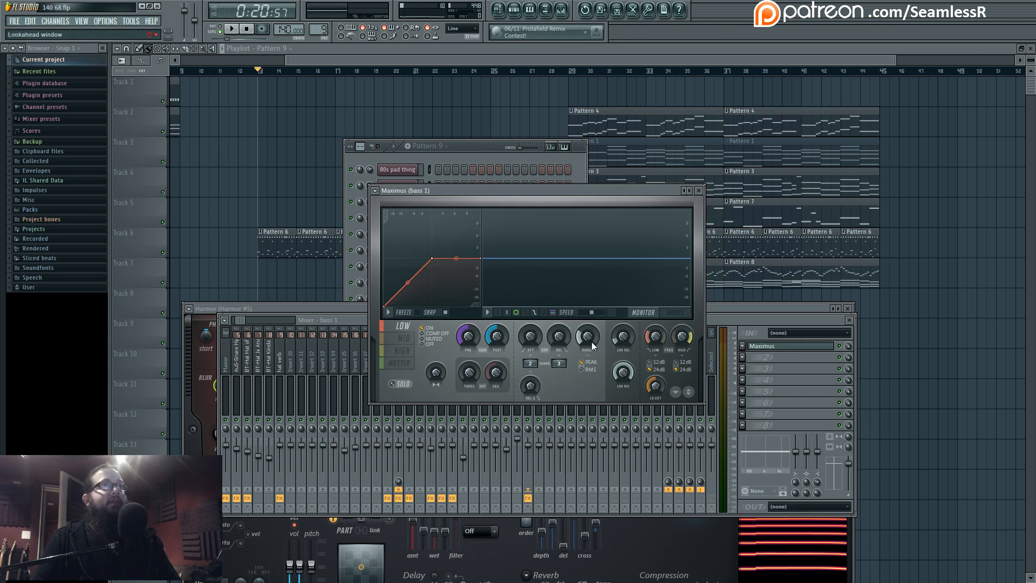
pyautogui.click(403, 338)
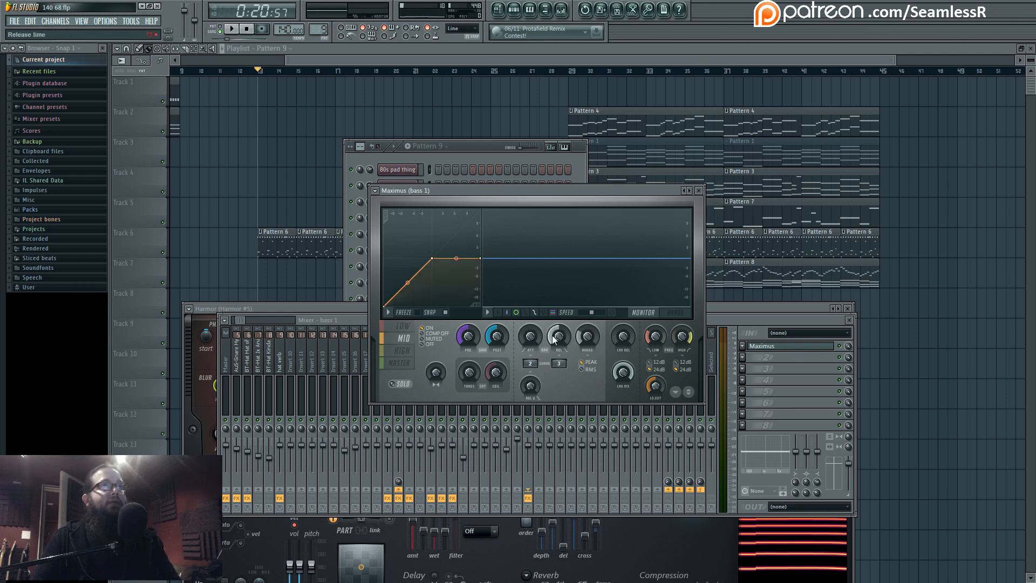
pyautogui.click(403, 350)
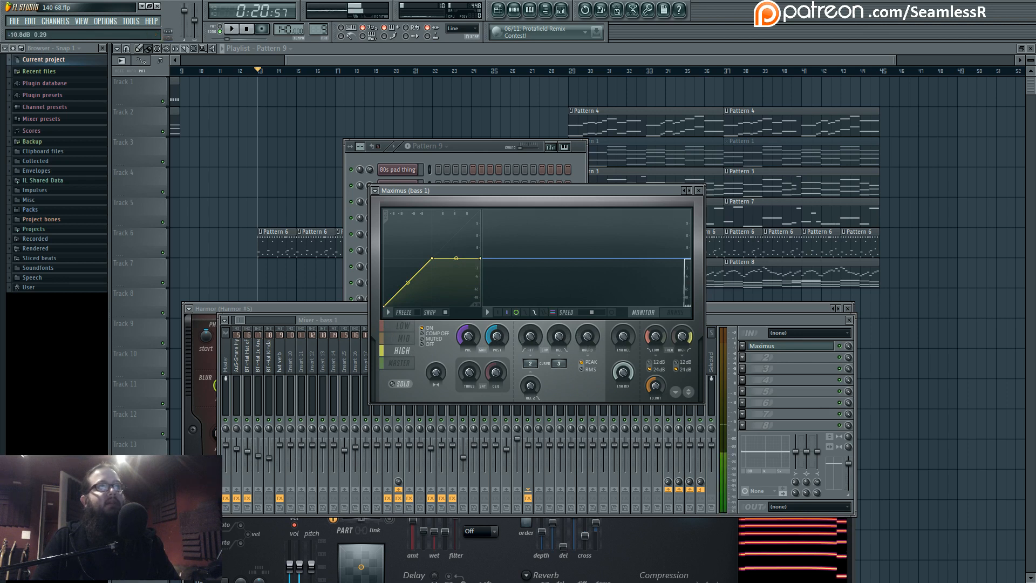
# Step: Bend the rising segment of the mid band's compression curve strongly upward and the master curve slightly upward
pyautogui.click(403, 338)
pyautogui.moveTo(407, 282); pyautogui.dragTo(407, 263)
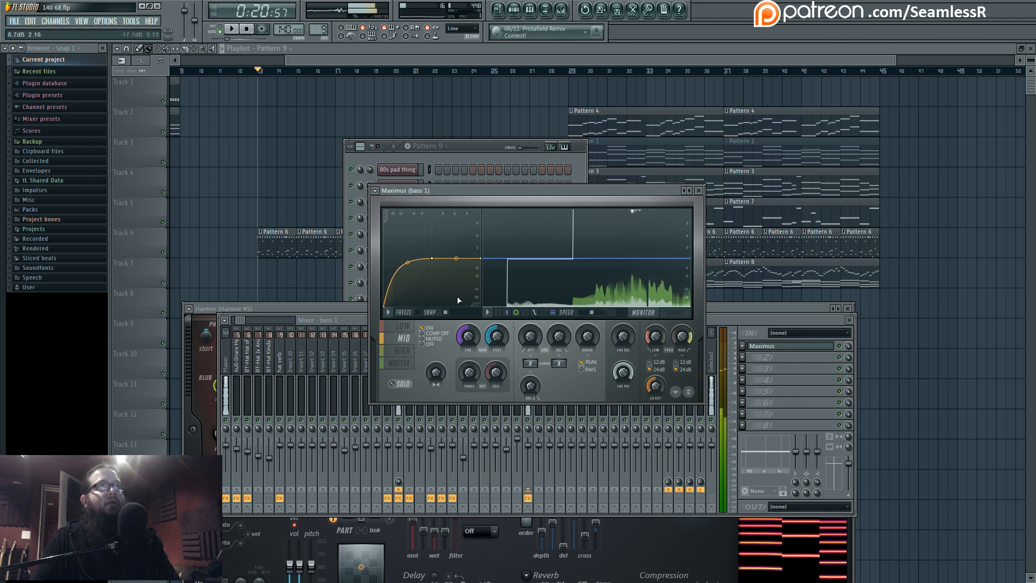
pyautogui.click(404, 363)
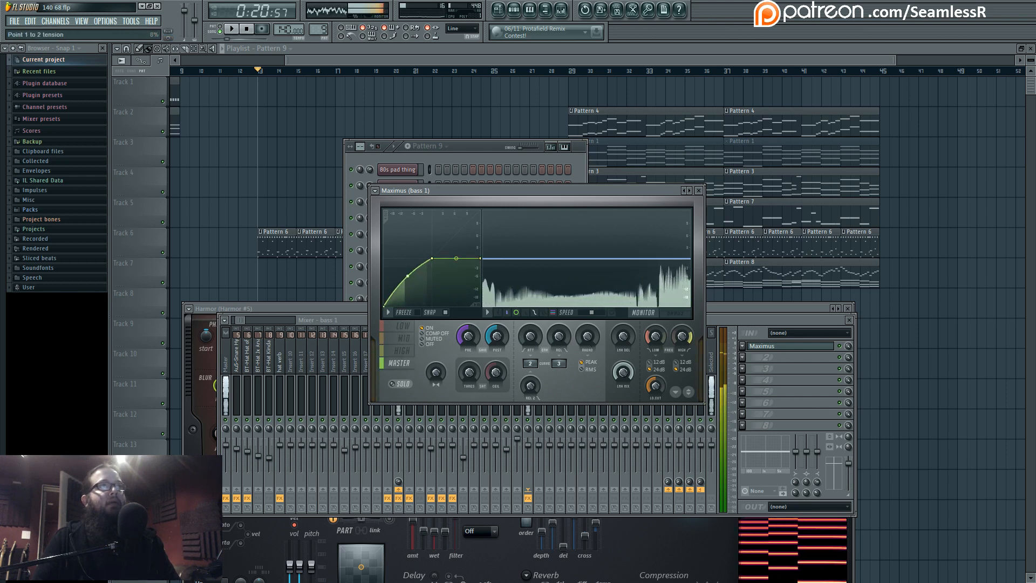
pyautogui.click(404, 340)
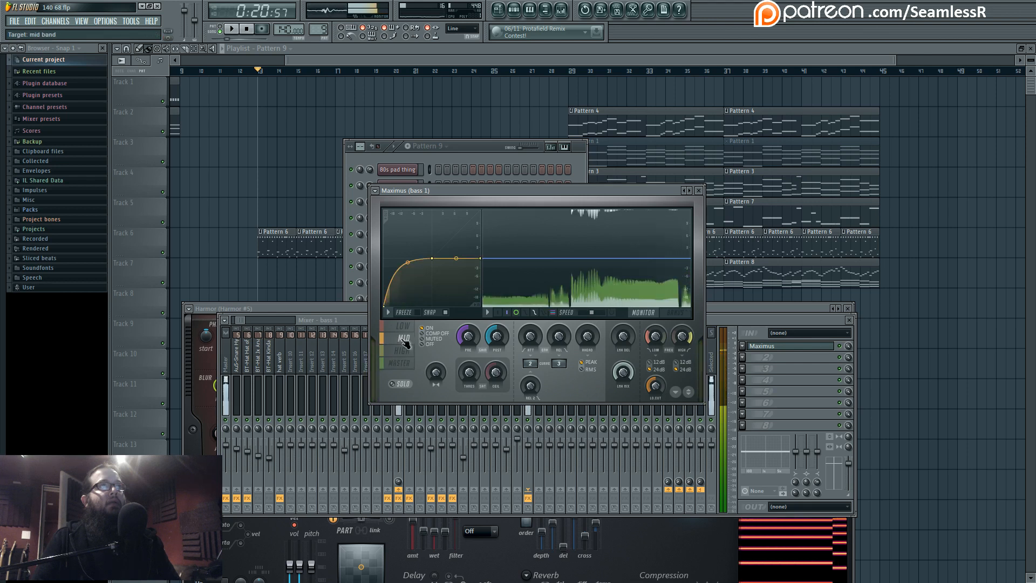
# Step: Add points at the low end of the high band's curve to form a small peak and dip, and raise its pre gain to about 7.4 dB
pyautogui.click(402, 351)
pyautogui.rightClick(393, 282)
pyautogui.rightClick(399, 297)
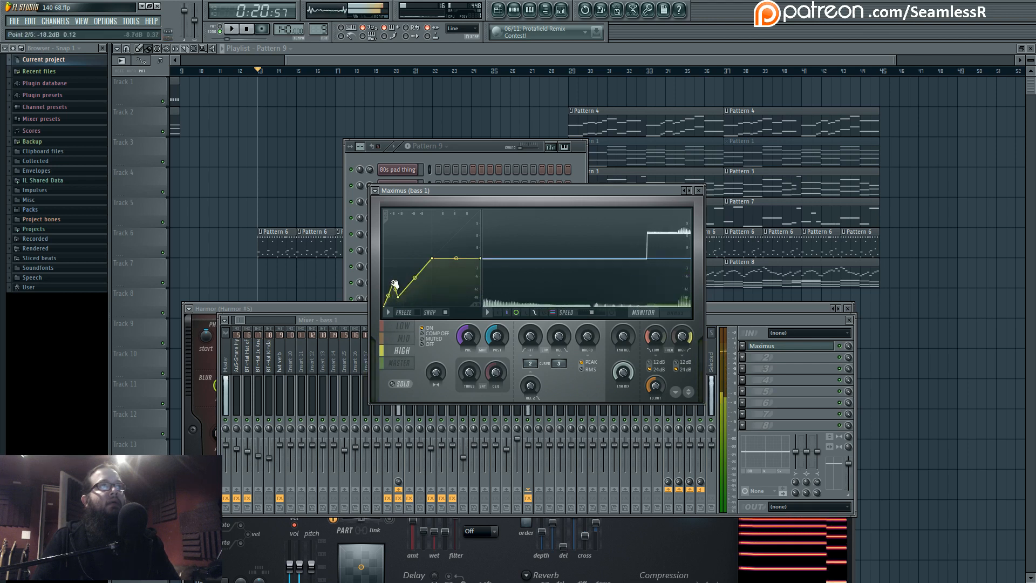
pyautogui.moveTo(393, 282); pyautogui.dragTo(388, 283)
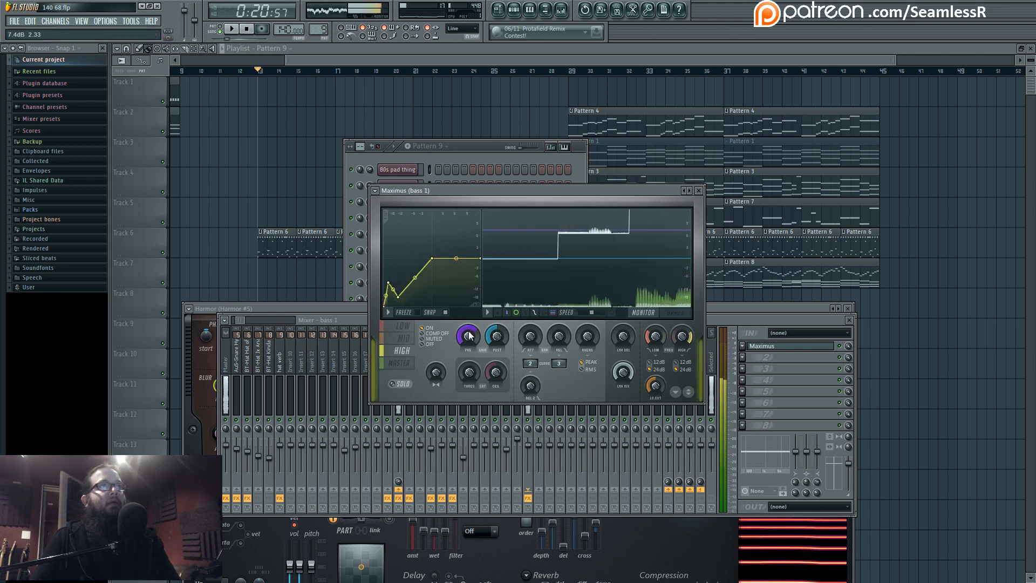
pyautogui.moveTo(388, 283); pyautogui.dragTo(396, 287)
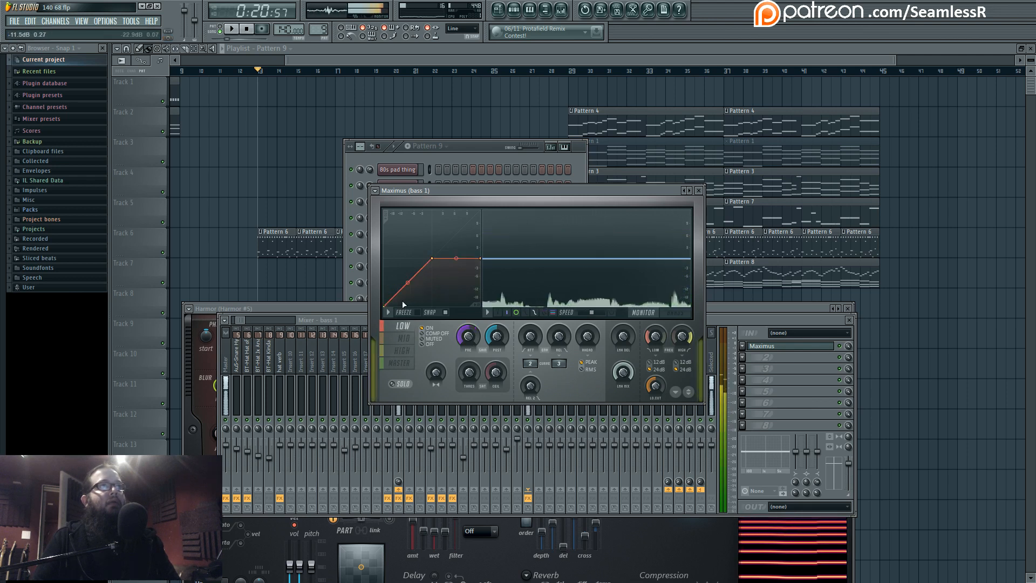
# Step: Retune the mid band's curve tension, add a point near its low end, and raise its pre gain to about 5.4 dB
pyautogui.click(403, 338)
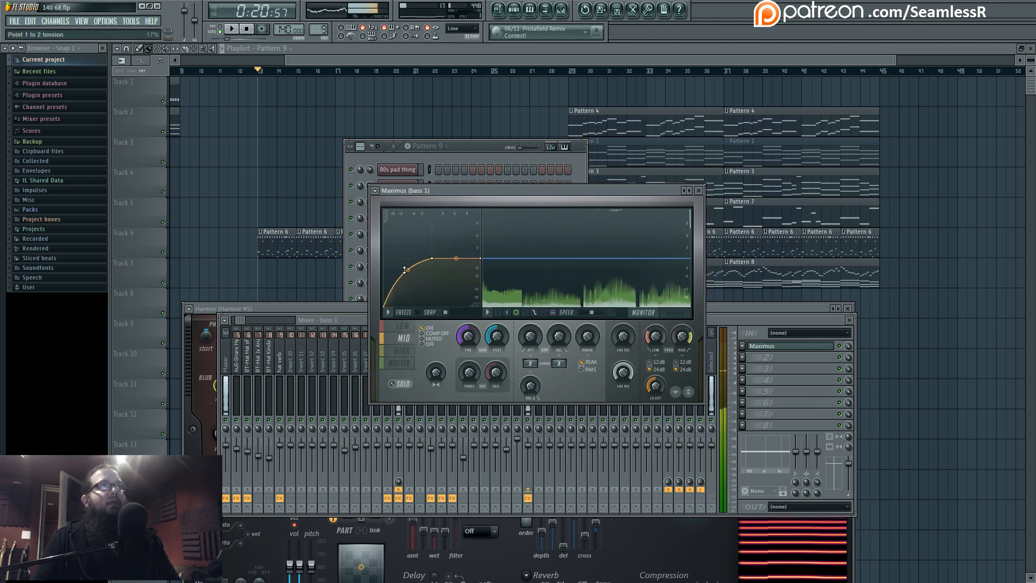
pyautogui.rightClick(389, 285)
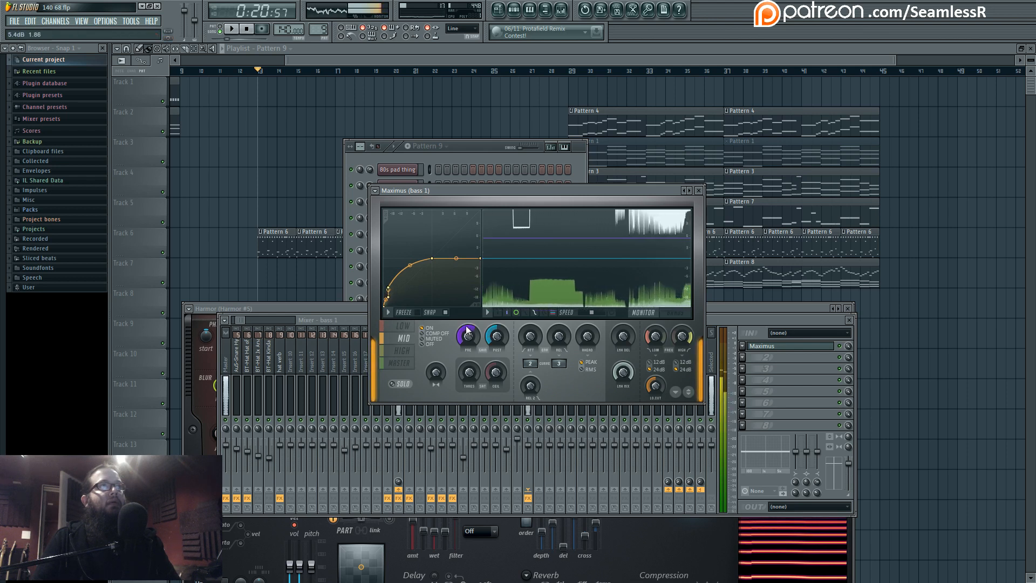
# Step: Turn the master curve's rising segment into a square pulse pattern and adjust the master pre and post gain
pyautogui.click(410, 368)
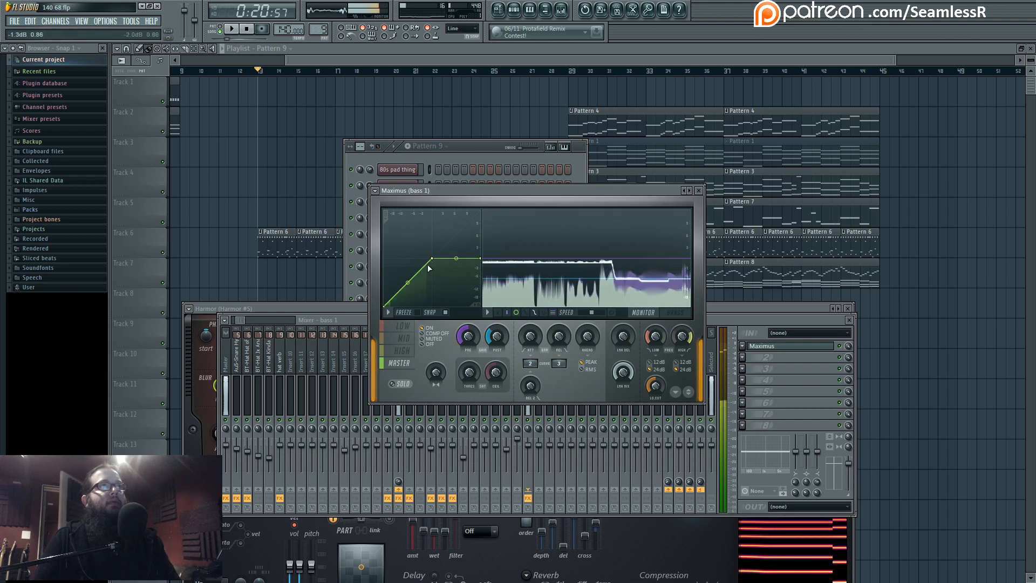
pyautogui.click(474, 371)
pyautogui.moveTo(407, 282); pyautogui.dragTo(407, 263)
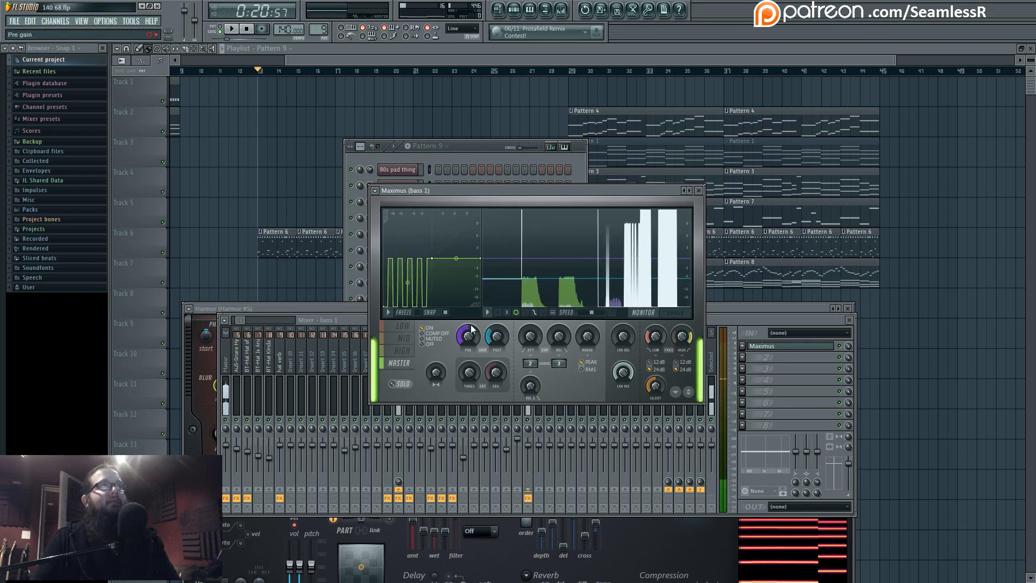
pyautogui.moveTo(468, 335); pyautogui.dragTo(469, 342)
pyautogui.moveTo(497, 336)
pyautogui.mouseDown()
pyautogui.moveTo(497, 356)
pyautogui.moveTo(497, 341)
pyautogui.mouseUp()
pyautogui.keyDown('alt'); pyautogui.click(496, 336); pyautogui.keyUp('alt')
# Step: Lower the bass 1 track's volume fader in the mixer and bring Maximus back to the front
pyautogui.click(775, 398)
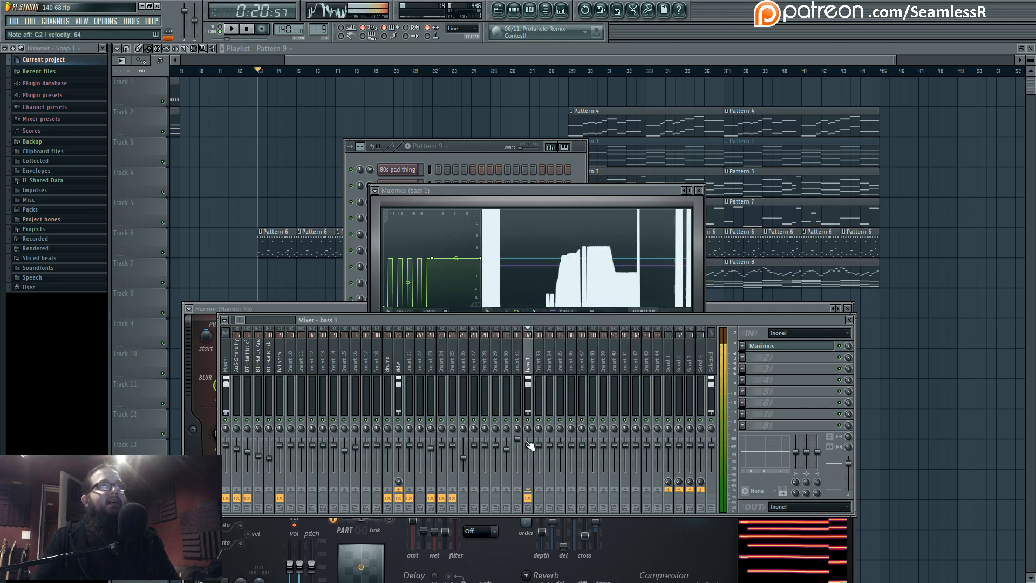
pyautogui.moveTo(529, 445); pyautogui.dragTo(529, 462)
pyautogui.click(516, 206)
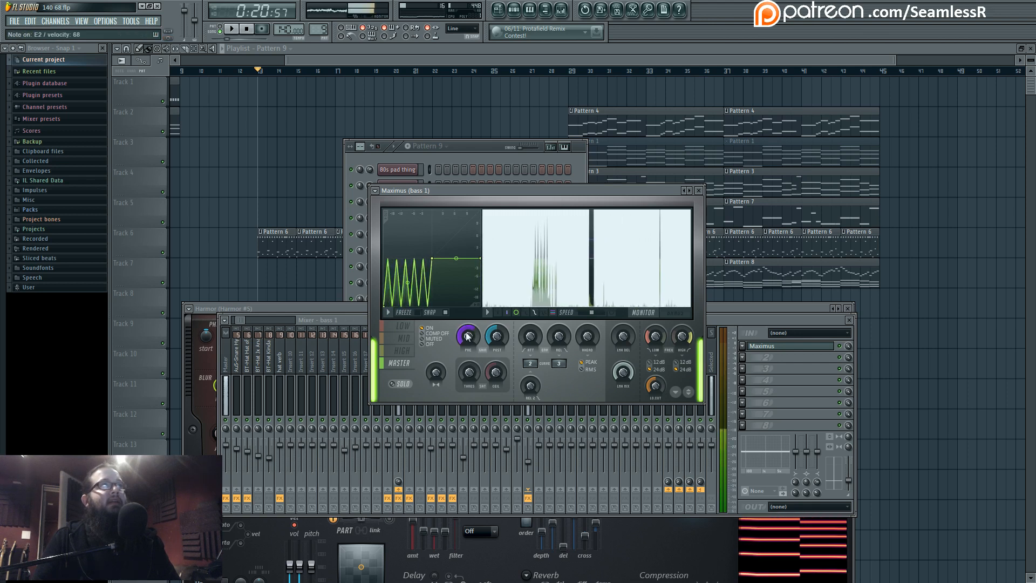
# Step: Reshape the master curve with smooth segments and added points into a narrow low-level bump, a sharp dip and a curved rise
pyautogui.moveTo(407, 282)
pyautogui.mouseDown()
pyautogui.moveTo(407, 267)
pyautogui.moveTo(408, 283)
pyautogui.mouseUp()
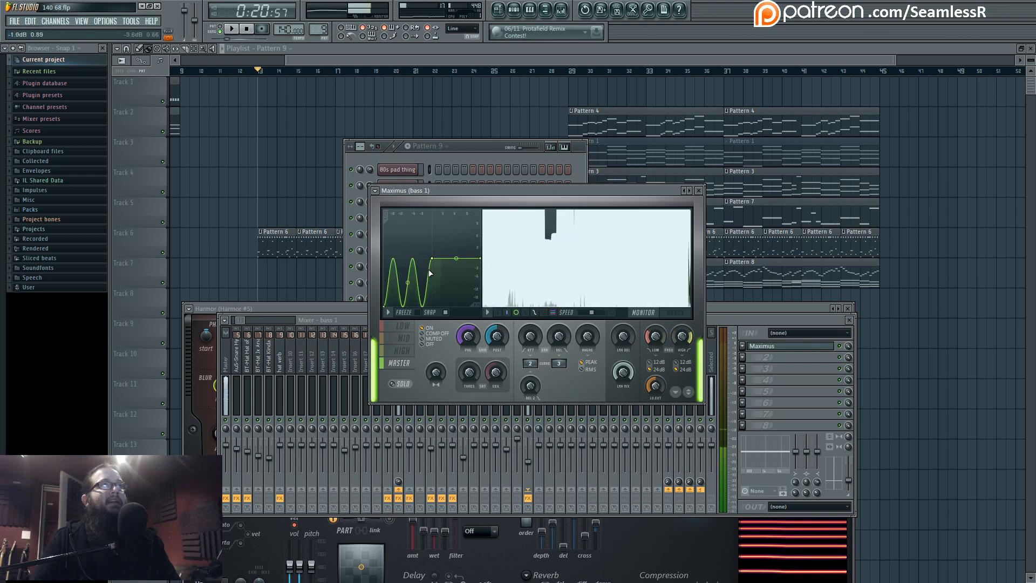
pyautogui.rightClick(397, 273)
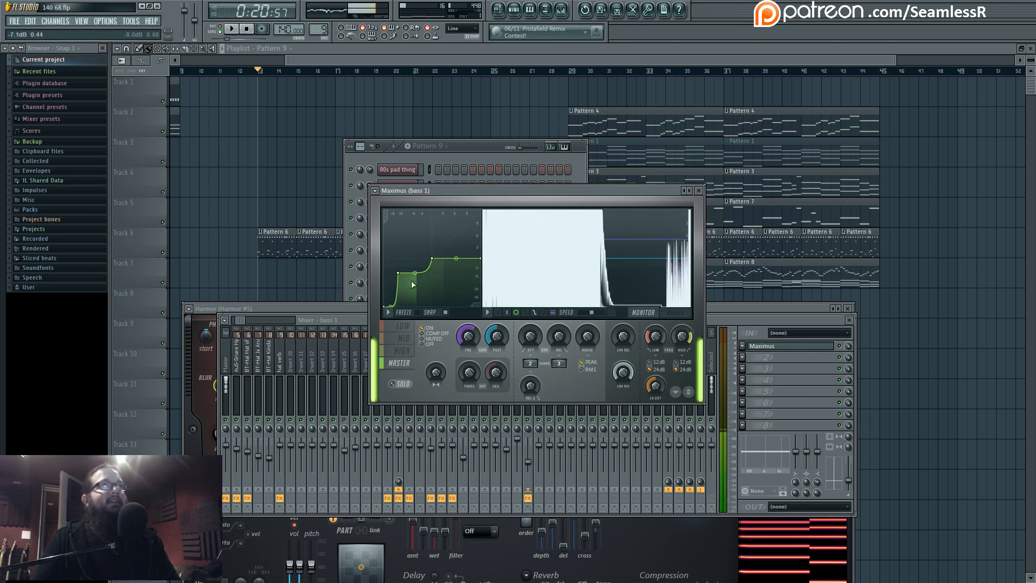
pyautogui.moveTo(398, 272); pyautogui.dragTo(402, 302)
pyautogui.rightClick(427, 302)
pyautogui.keyDown('alt'); pyautogui.click(427, 301); pyautogui.keyUp('alt')
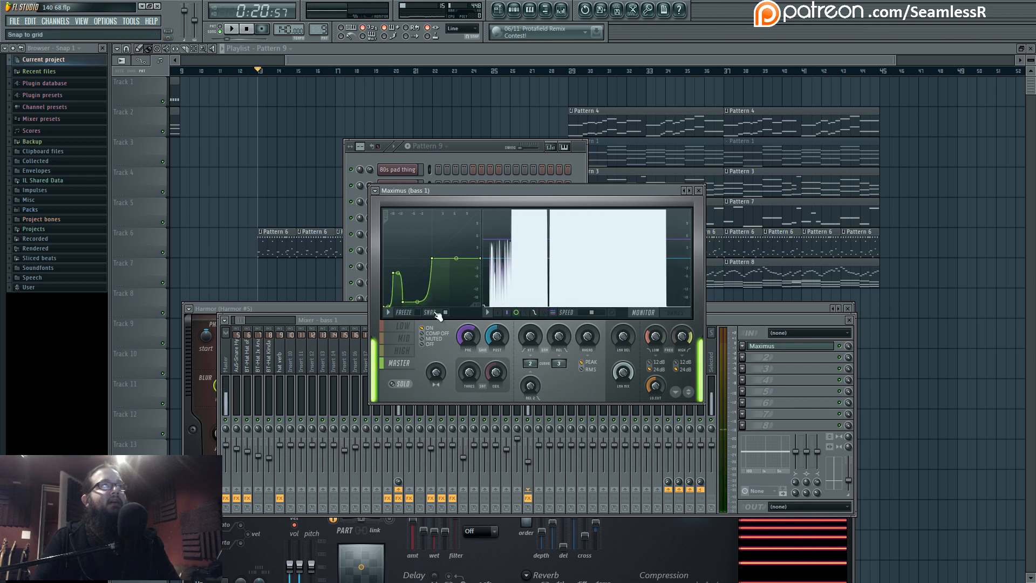
pyautogui.rightClick(418, 300)
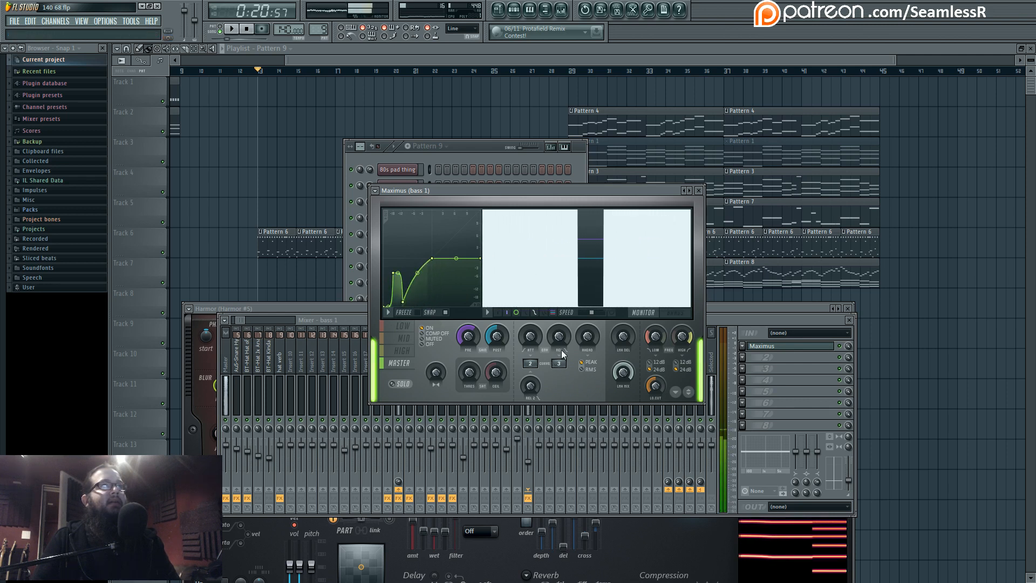
# Step: Raise the pre gain of the low, mid and high bands, using about 9.2 dB for mid and 13.3 dB for high
pyautogui.click(402, 327)
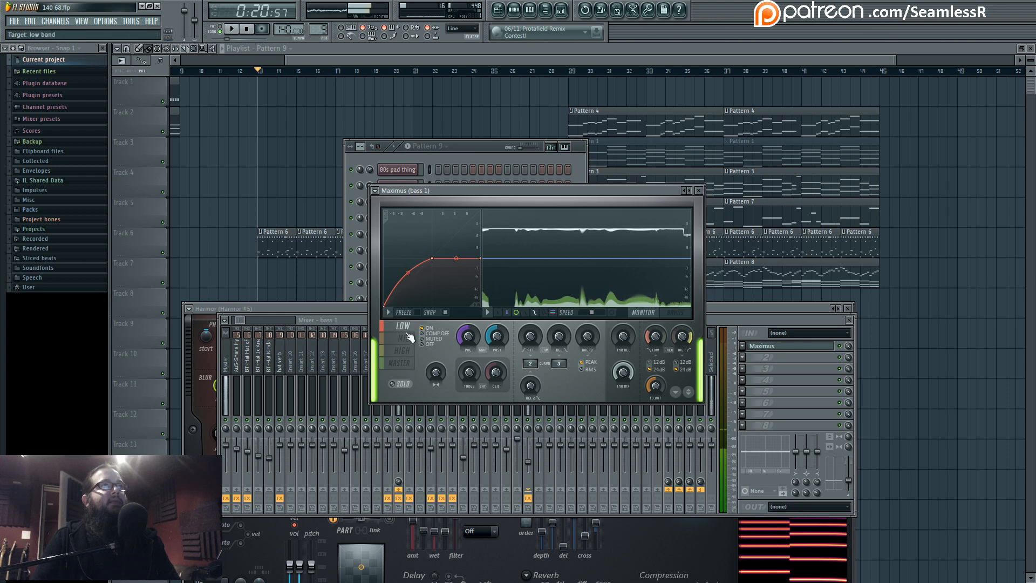
pyautogui.click(403, 338)
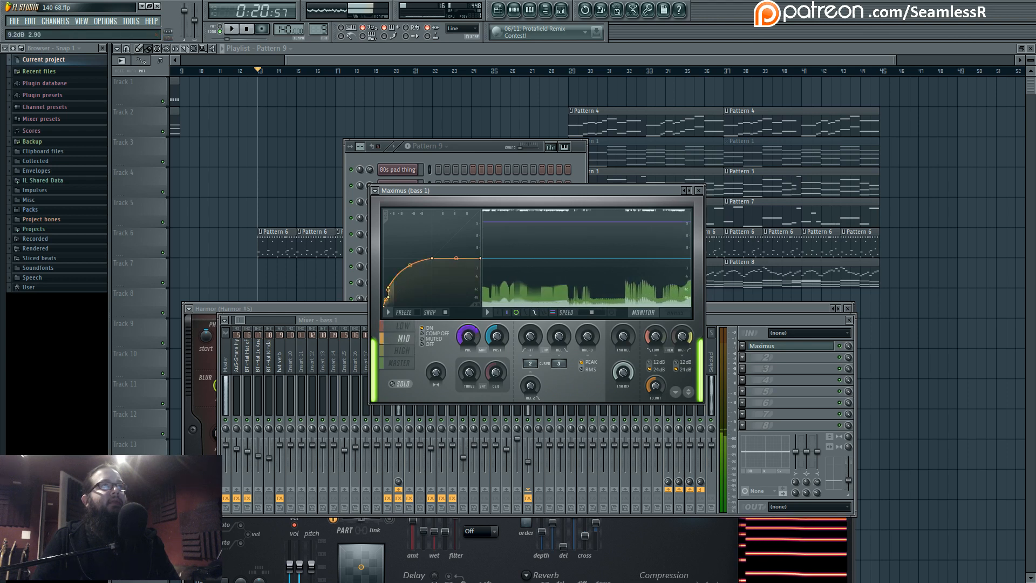
pyautogui.click(402, 350)
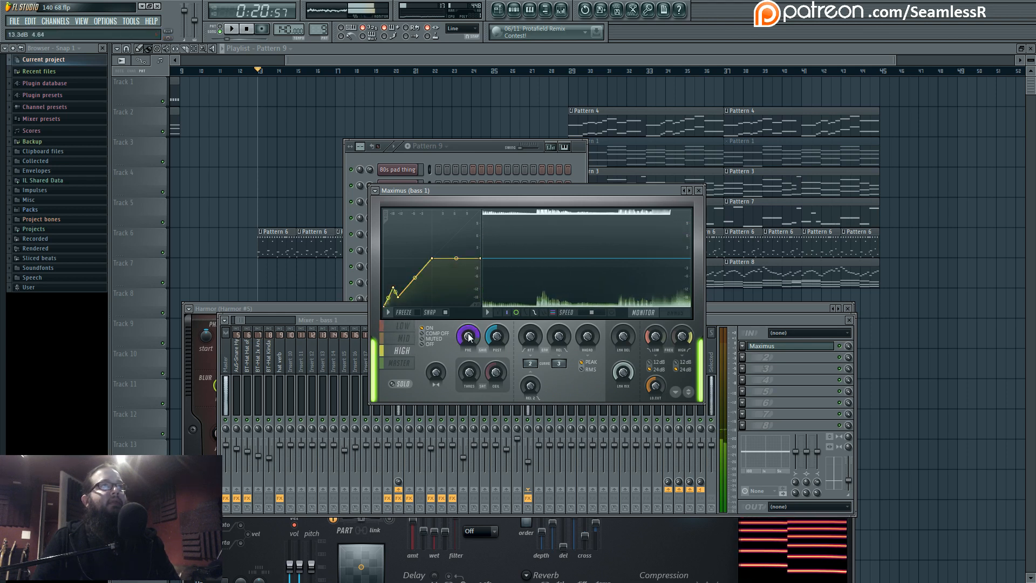
pyautogui.click(402, 326)
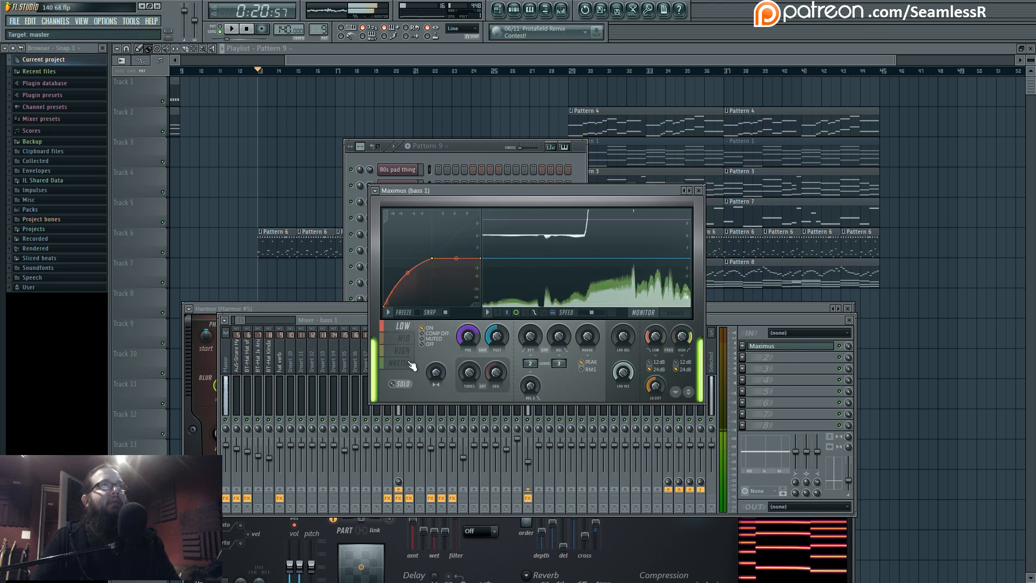
# Step: Adjust the attack time to about 1.2 ms for master, 1.8 ms for high and 2.3 ms for mid, and tweak the master band's dynamics
pyautogui.click(414, 363)
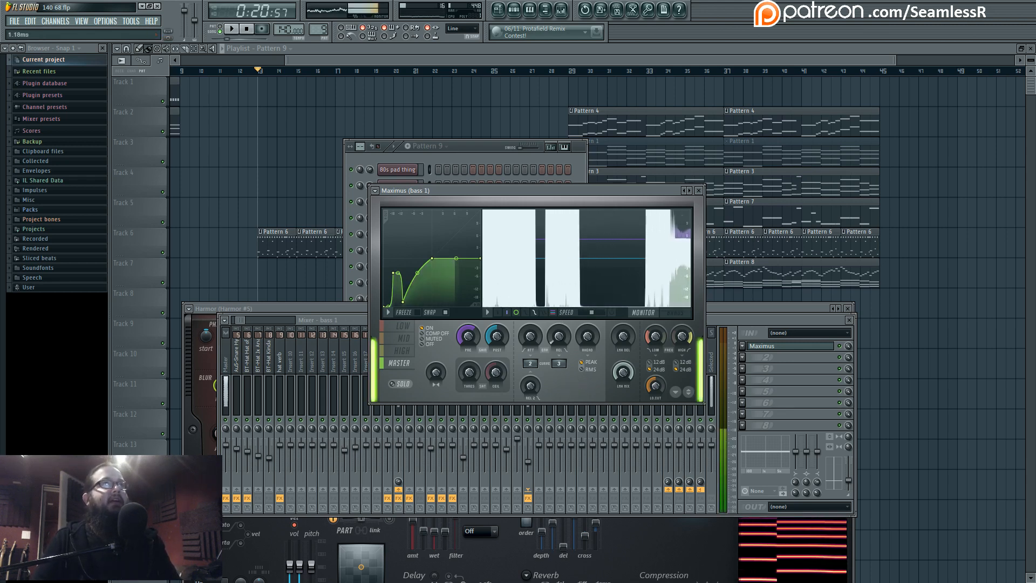
pyautogui.click(408, 342)
pyautogui.click(405, 350)
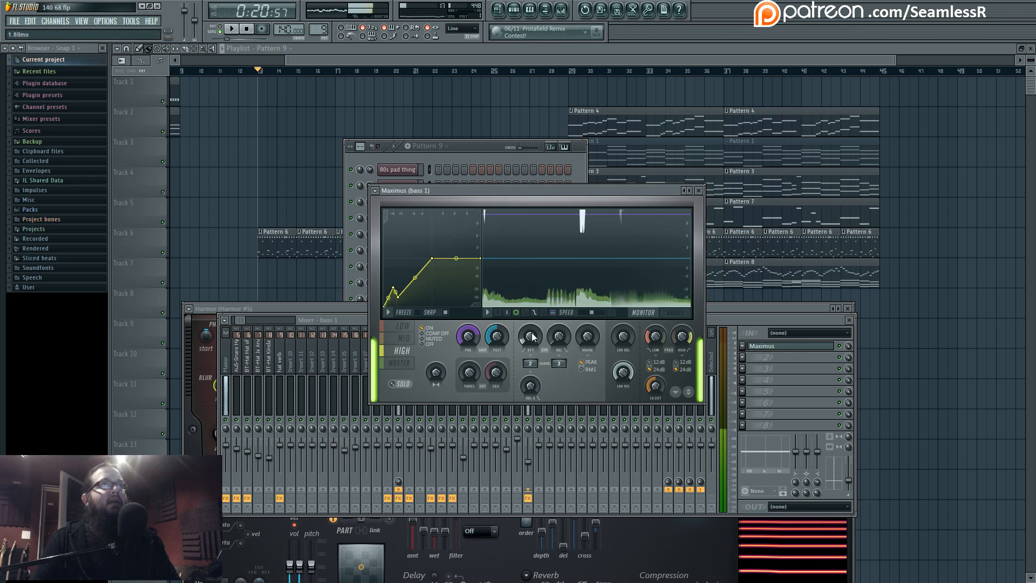
pyautogui.click(404, 339)
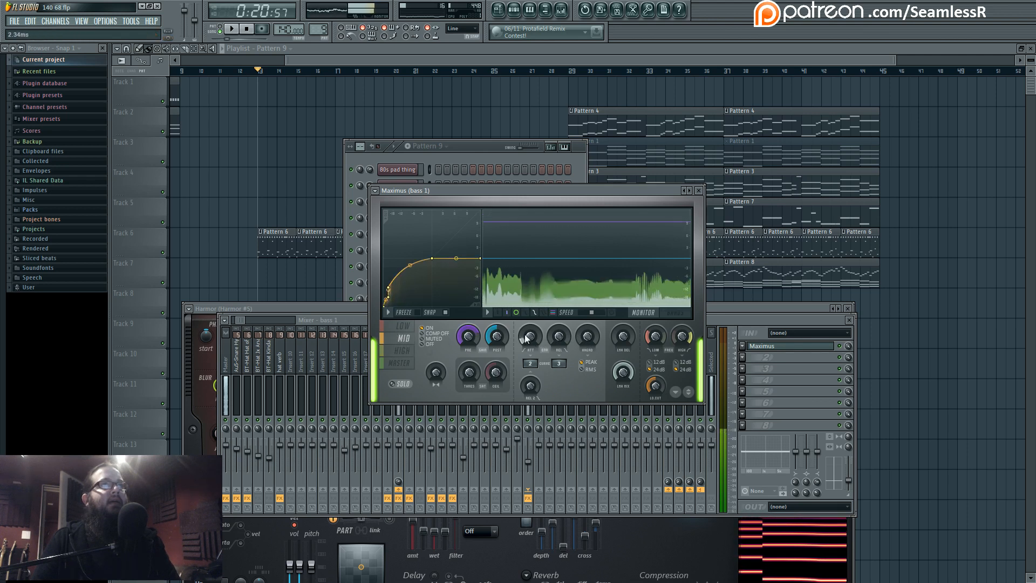
pyautogui.click(403, 327)
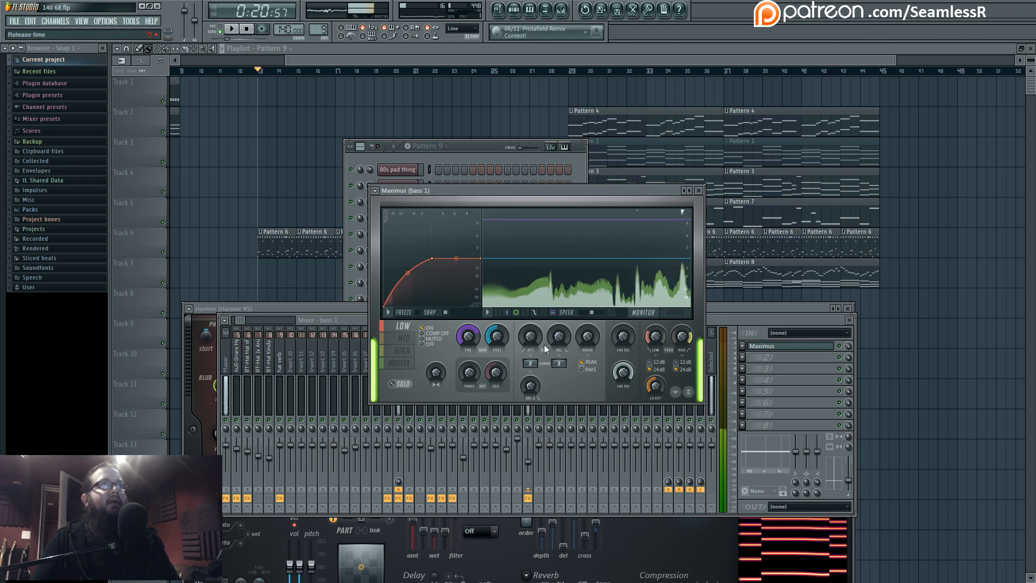
pyautogui.click(399, 362)
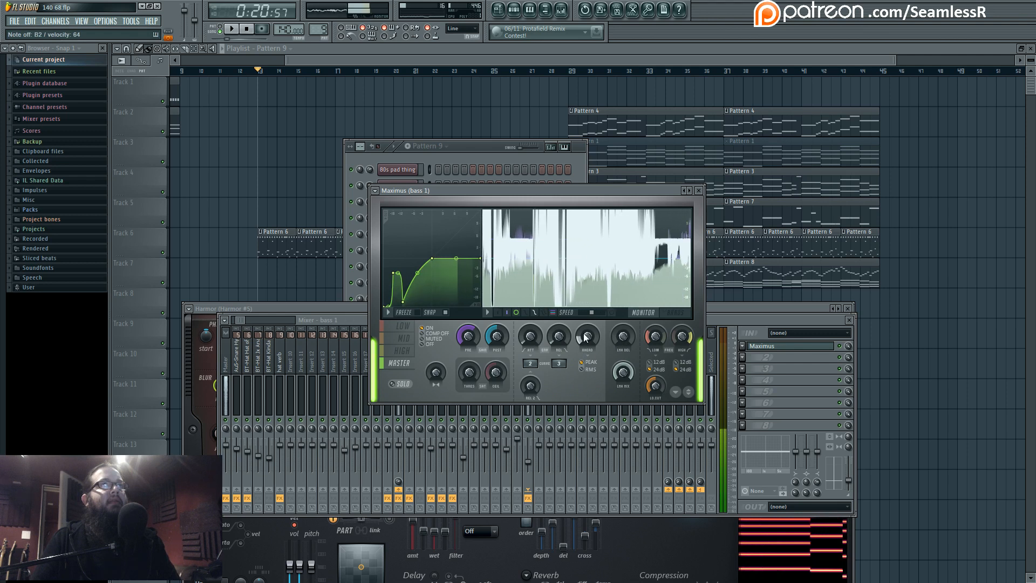
pyautogui.moveTo(584, 332); pyautogui.dragTo(579, 333)
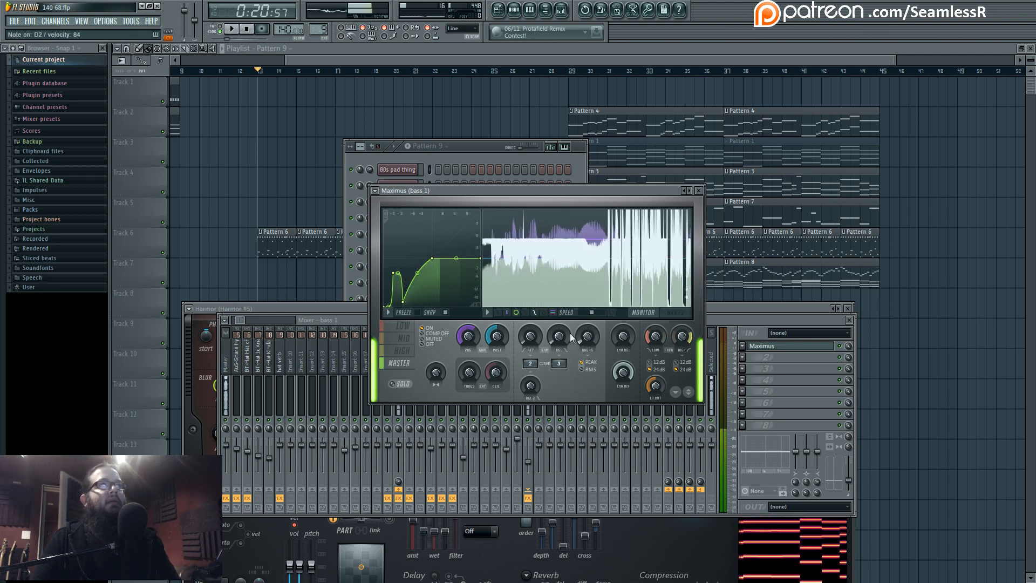
# Step: Bend the first segment of the master curve upward and reshape the rise after the dip into a gentler curve
pyautogui.moveTo(388, 306); pyautogui.dragTo(388, 283)
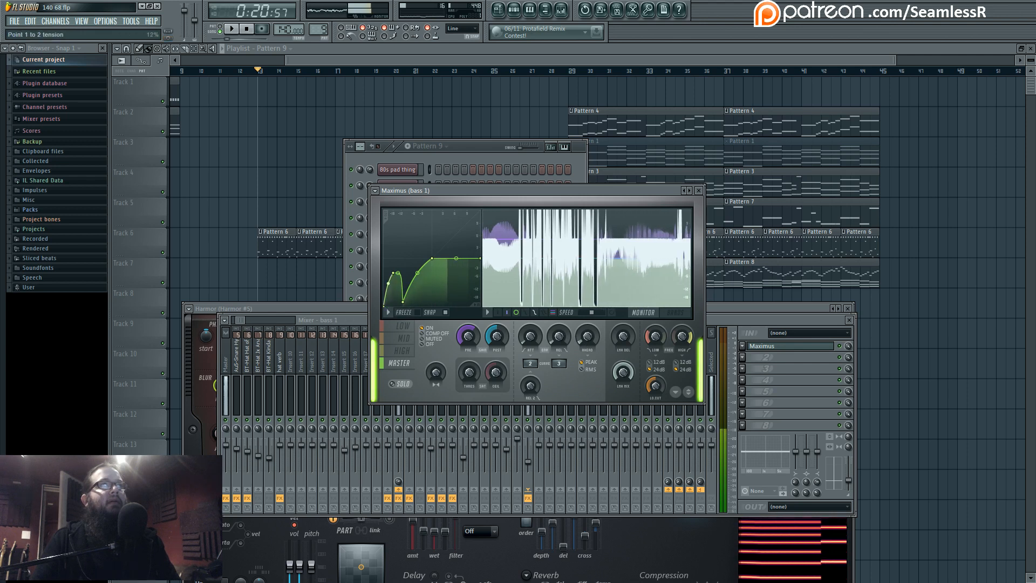
pyautogui.rightClick(412, 263)
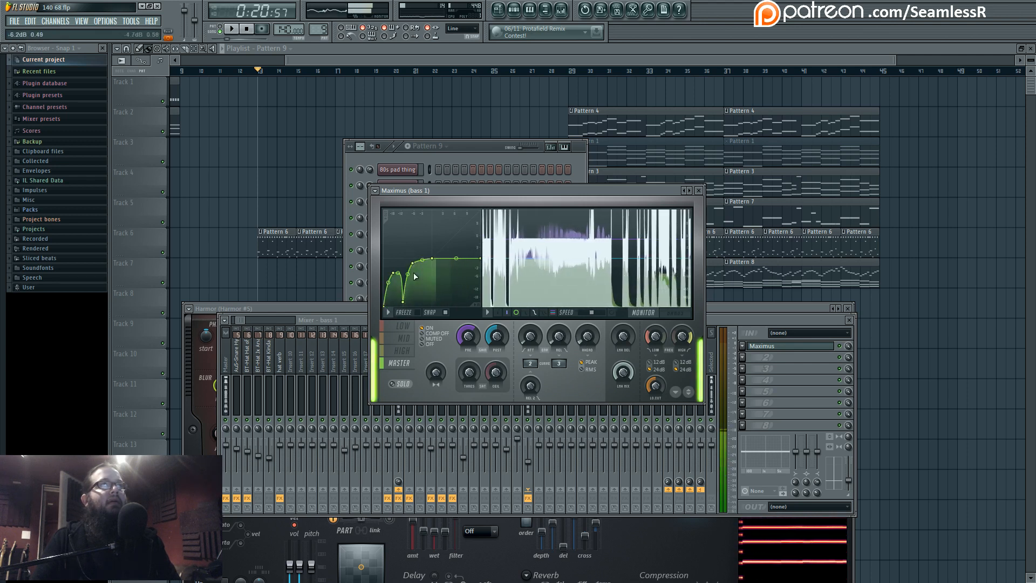
pyautogui.moveTo(412, 263)
pyautogui.mouseDown()
pyautogui.moveTo(415, 285)
pyautogui.moveTo(412, 273)
pyautogui.mouseUp()
# Step: Shape Harmor's harmonic unison pitch envelope to stay level over the first half and slope down to the minimum at its far end
pyautogui.click(787, 397)
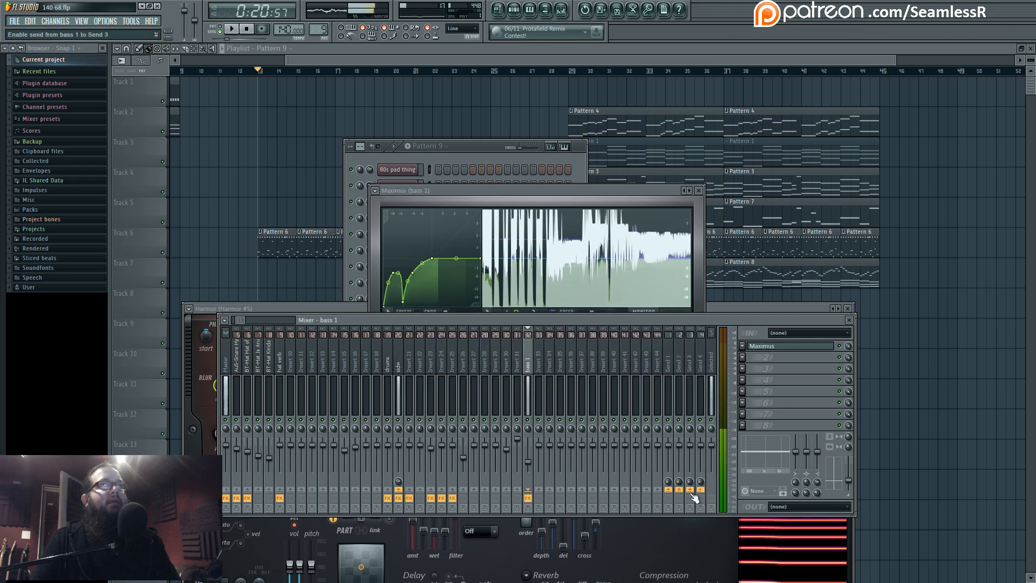
pyautogui.moveTo(591, 309); pyautogui.dragTo(597, 179)
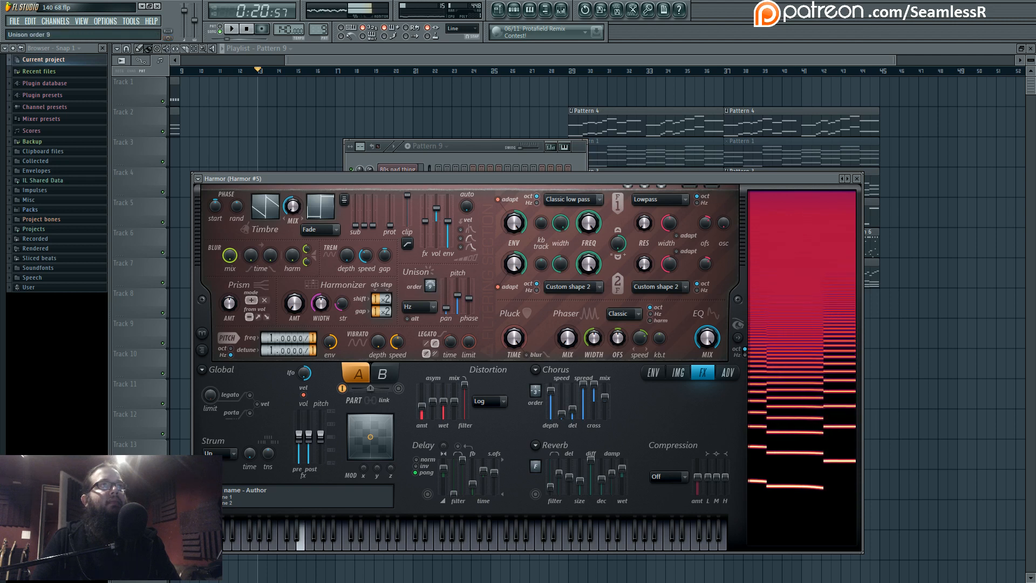
pyautogui.click(652, 373)
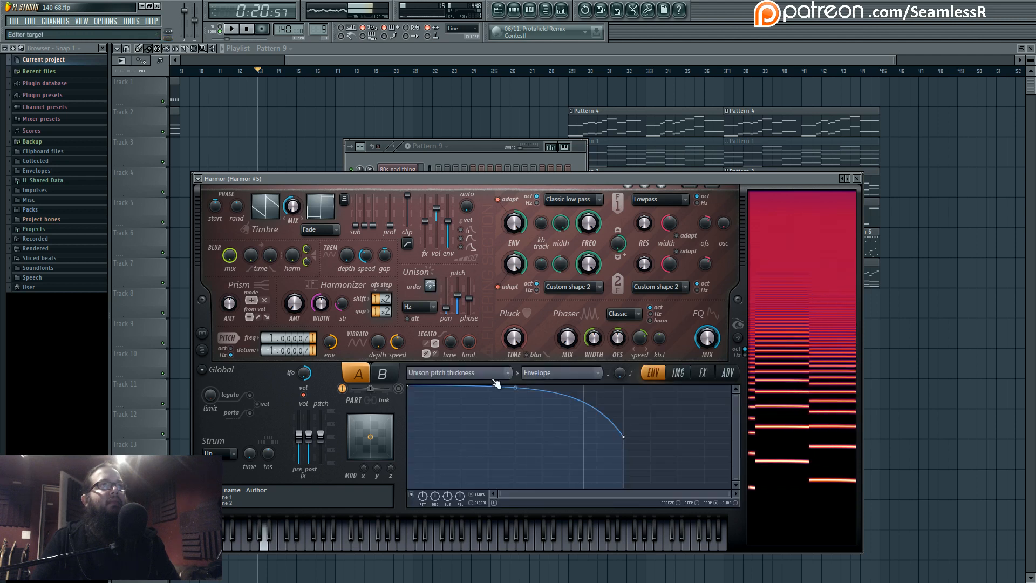
pyautogui.click(654, 317)
pyautogui.moveTo(578, 419); pyautogui.dragTo(579, 472)
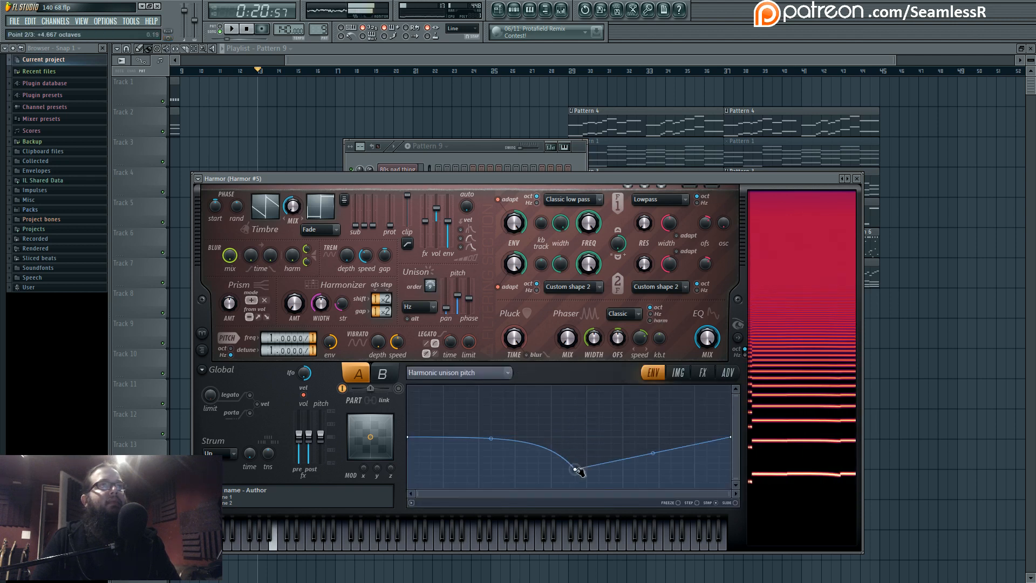
pyautogui.moveTo(733, 452); pyautogui.dragTo(732, 487)
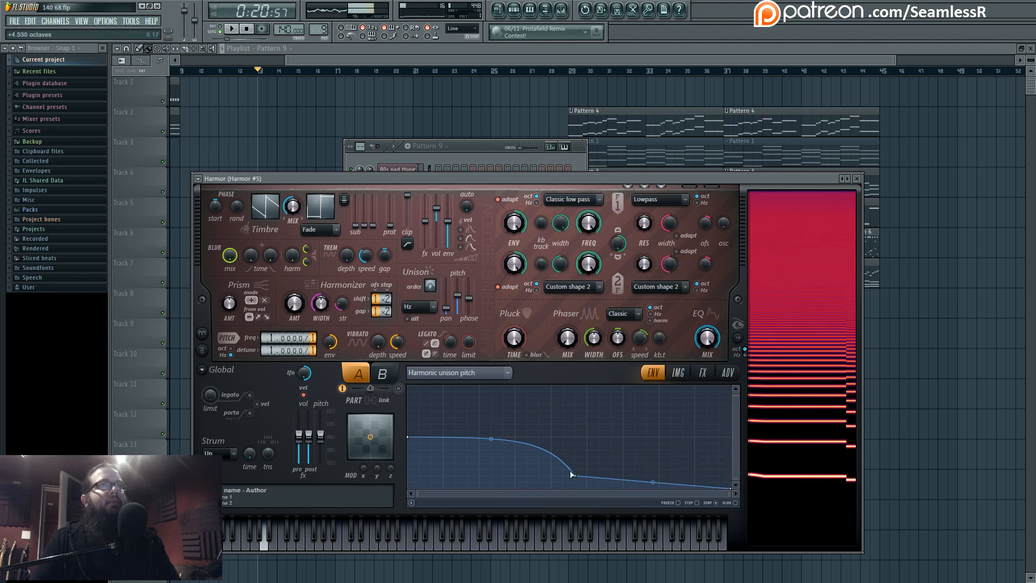
pyautogui.moveTo(576, 476); pyautogui.dragTo(571, 430)
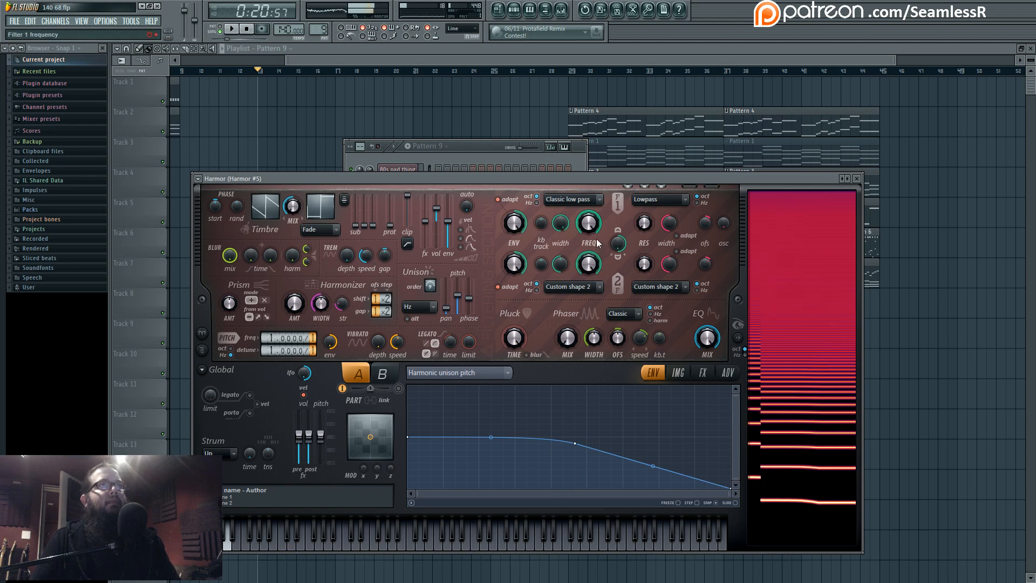
# Step: Reopen Maximus from the bass 1 mixer track and tweak the master band's release time
pyautogui.press('F9')
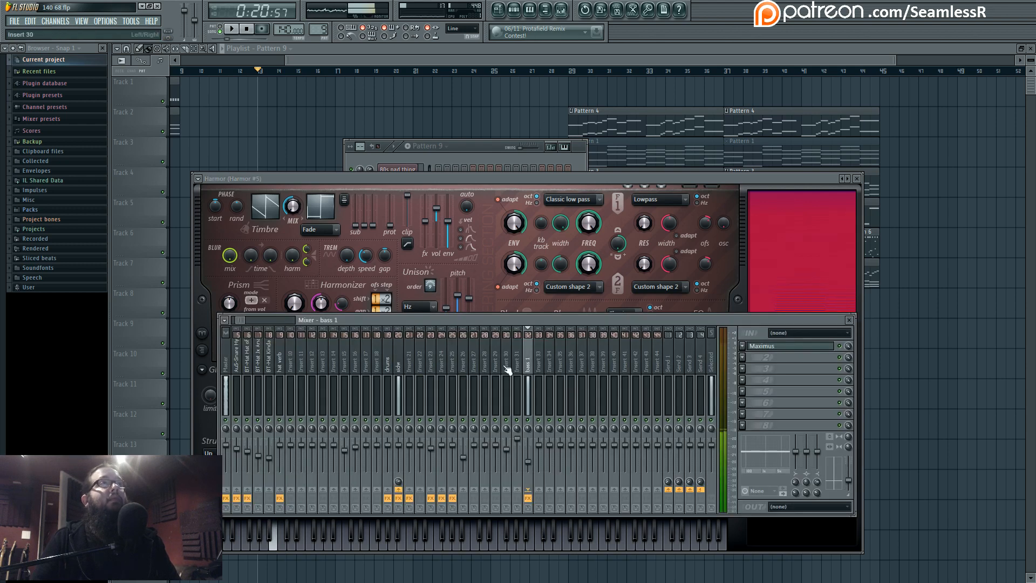
pyautogui.click(793, 348)
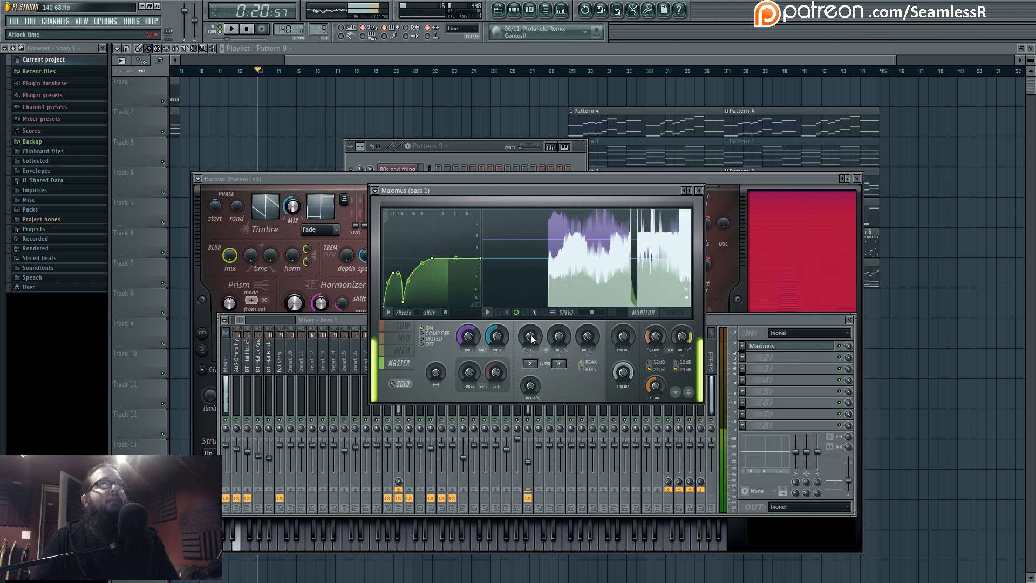
pyautogui.moveTo(561, 339); pyautogui.dragTo(561, 337)
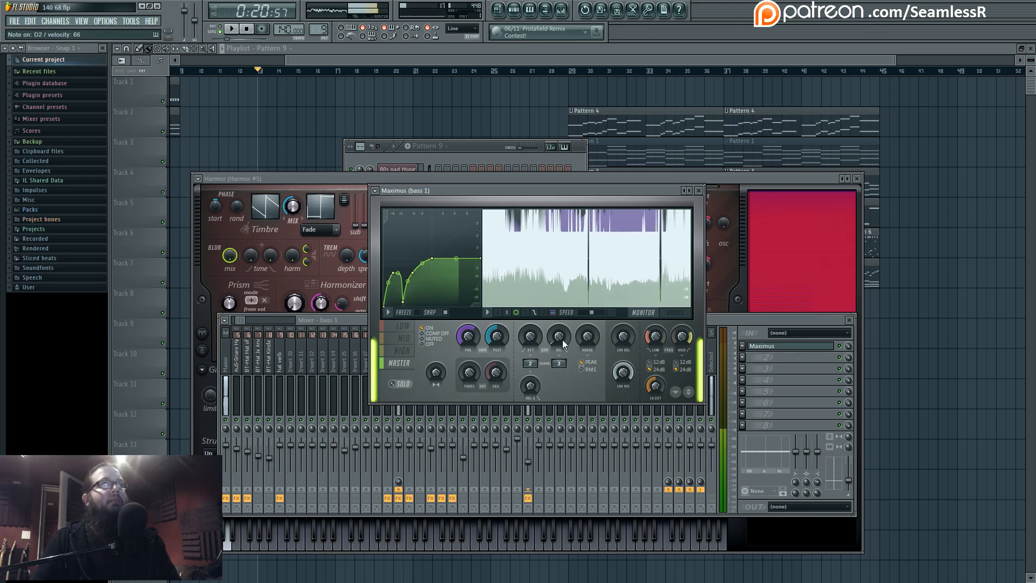
# Step: Bring up the channel rack and open the main page of the existing Default Sytrus channel
pyautogui.click(514, 11)
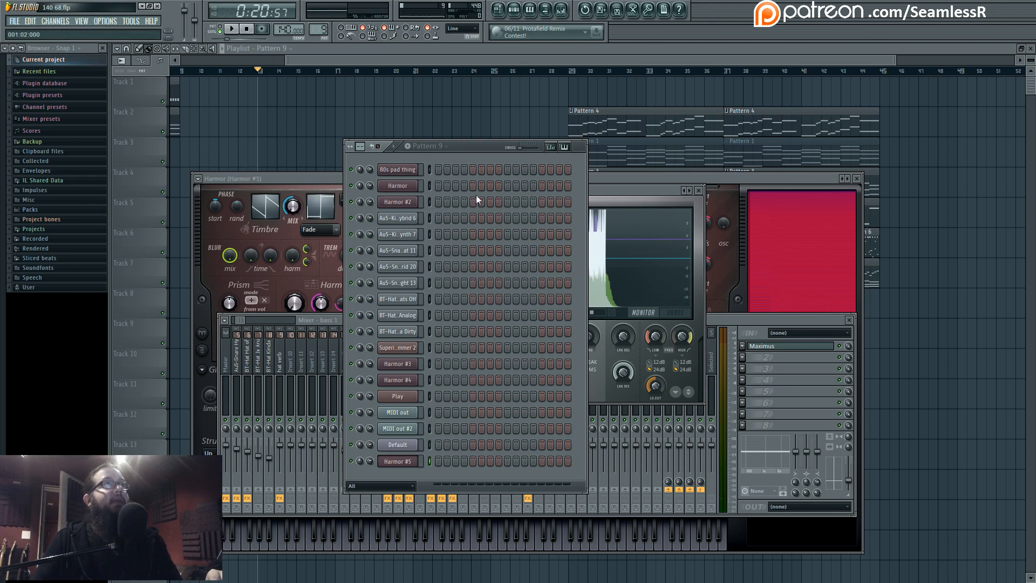
pyautogui.moveTo(474, 147); pyautogui.dragTo(525, 122)
pyautogui.click(55, 21)
pyautogui.moveTo(60, 31)
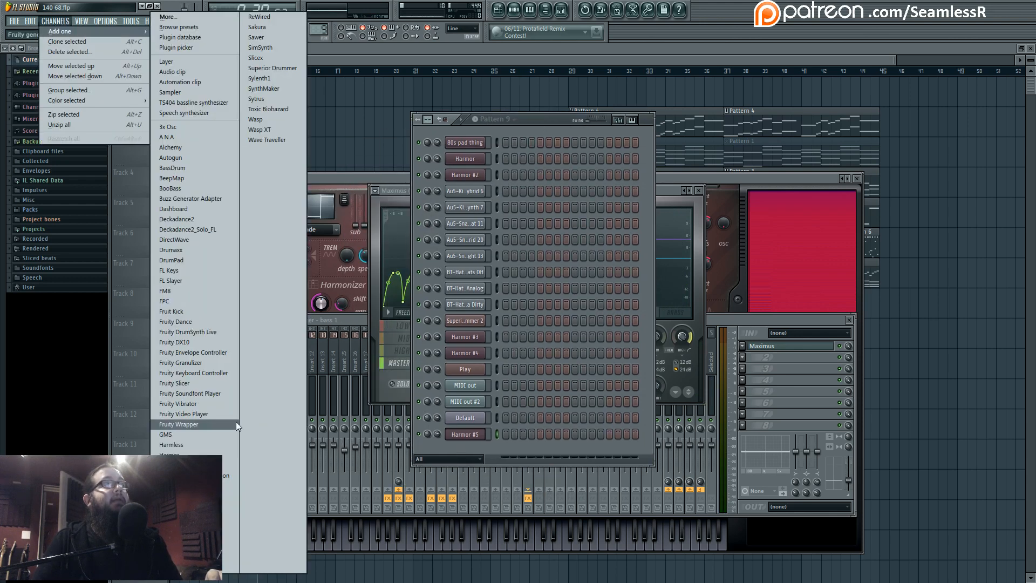
pyautogui.click(466, 417)
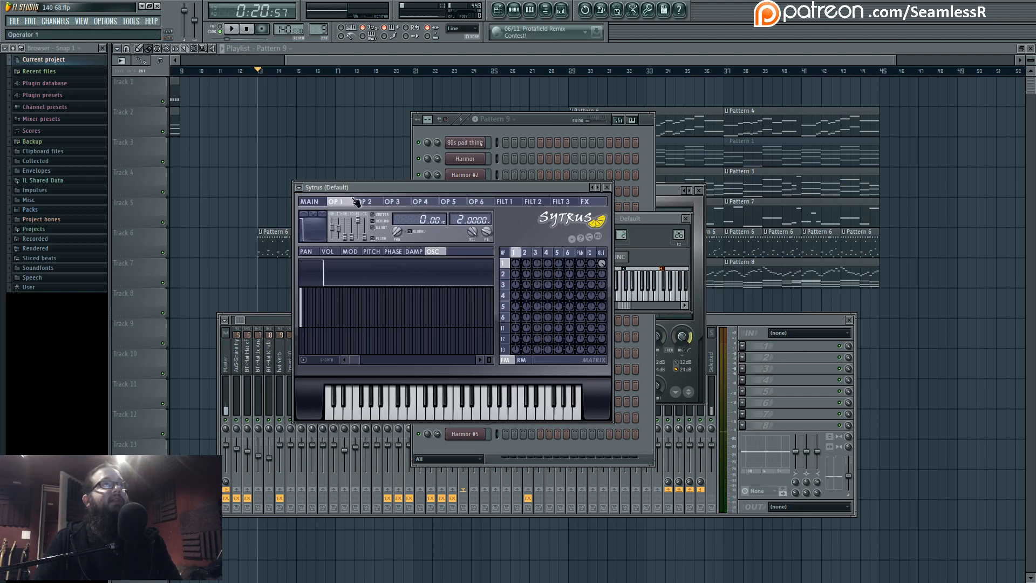
pyautogui.click(309, 202)
# Step: Switch between the Harmor #5 and Default Sytrus channels to audition both, and close the Sytrus window
pyautogui.click(542, 133)
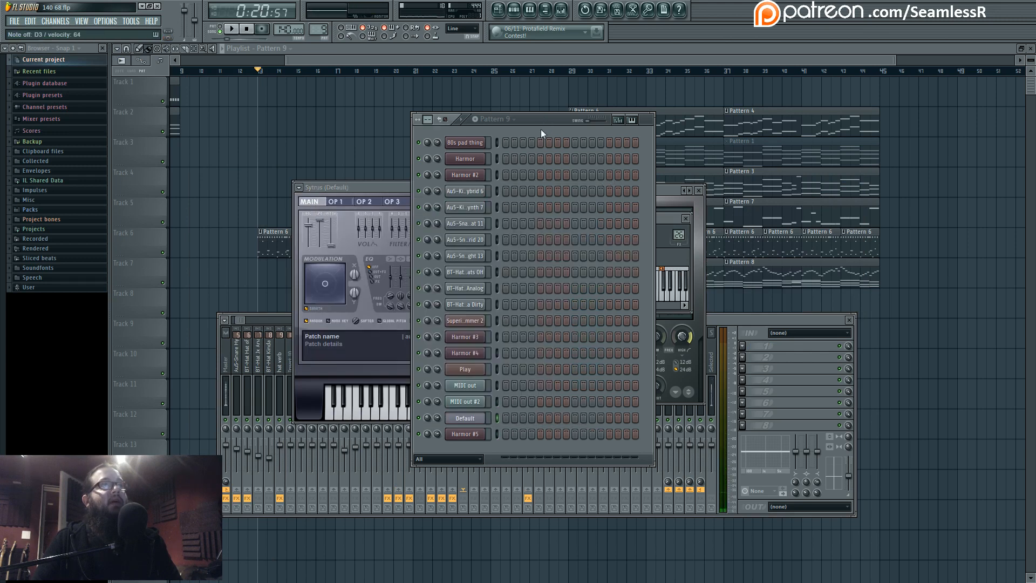
pyautogui.click(469, 438)
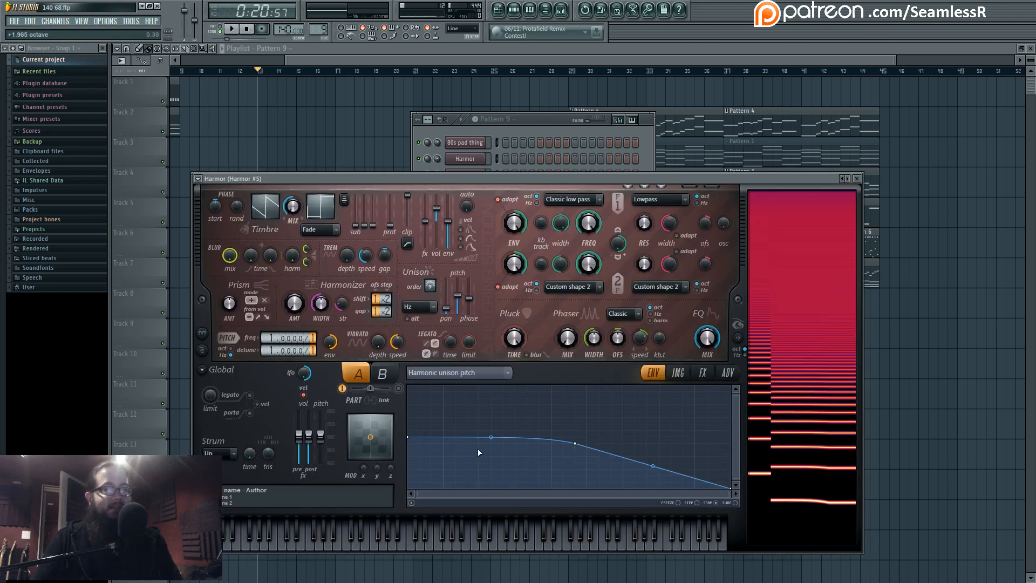
pyautogui.click(535, 121)
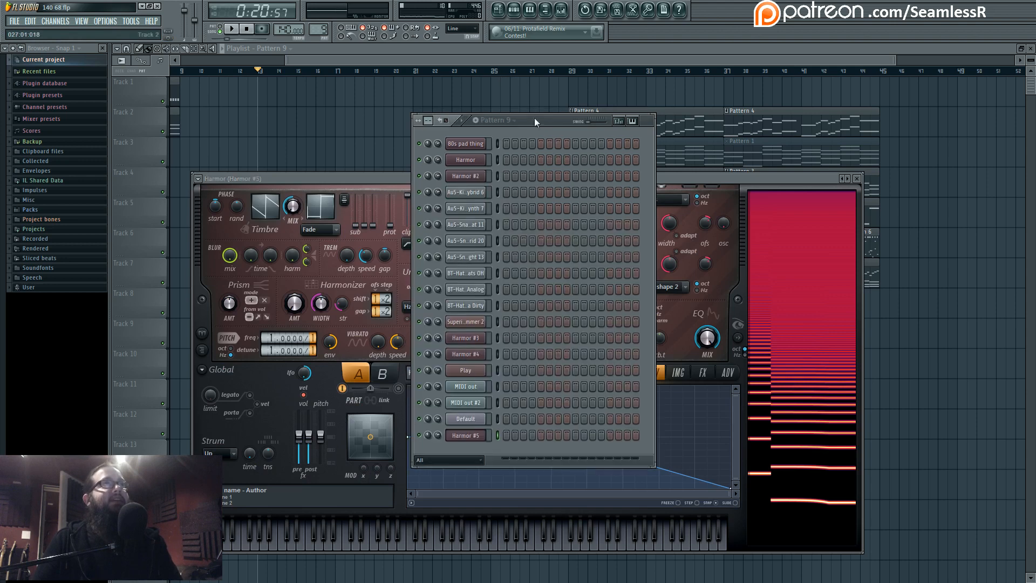
pyautogui.click(460, 413)
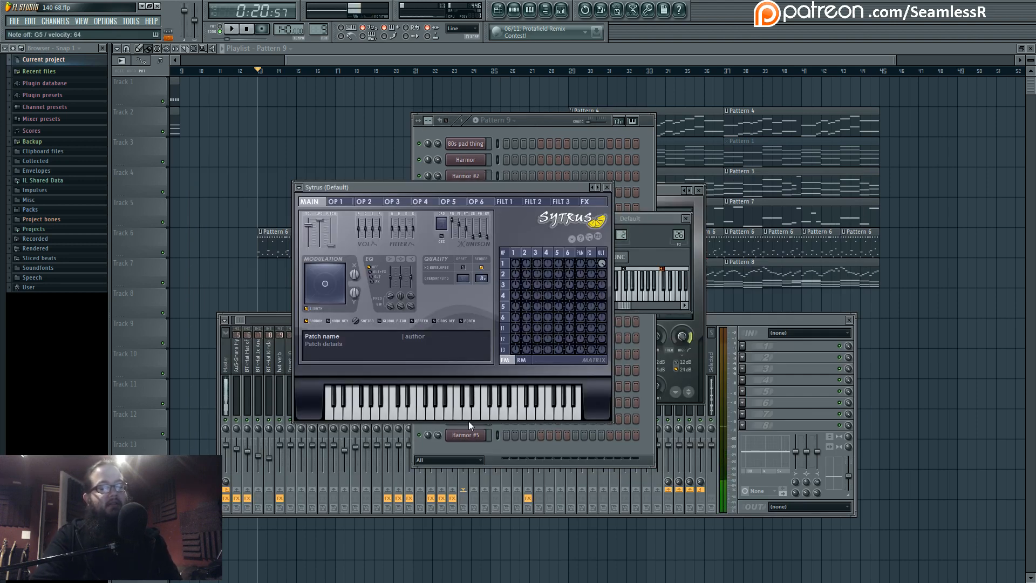
pyautogui.click(608, 187)
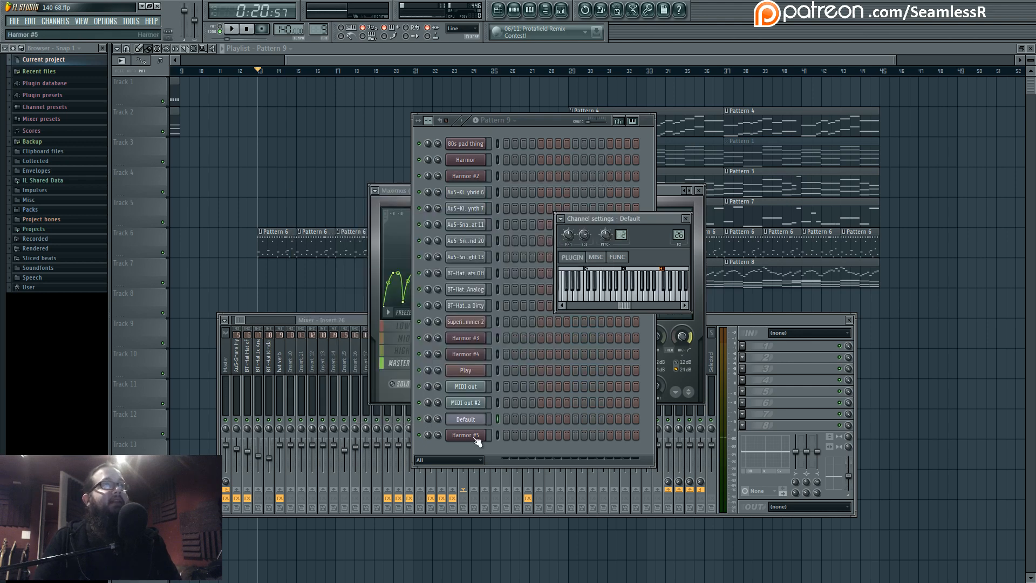
# Step: Reopen Harmor #5, move its window higher and sweep the timbre mix up to 100%
pyautogui.click(468, 435)
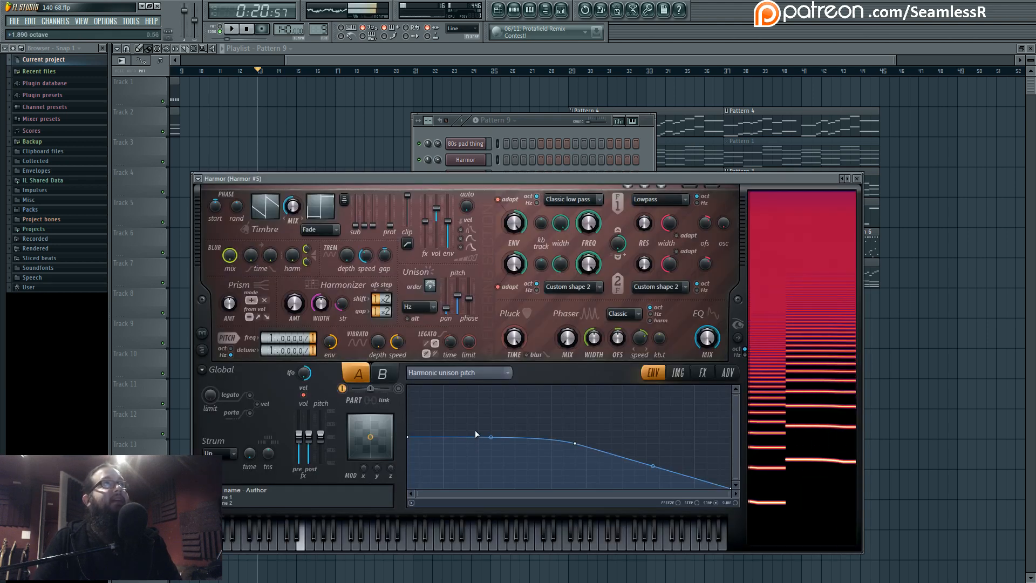
pyautogui.moveTo(446, 179); pyautogui.dragTo(460, 122)
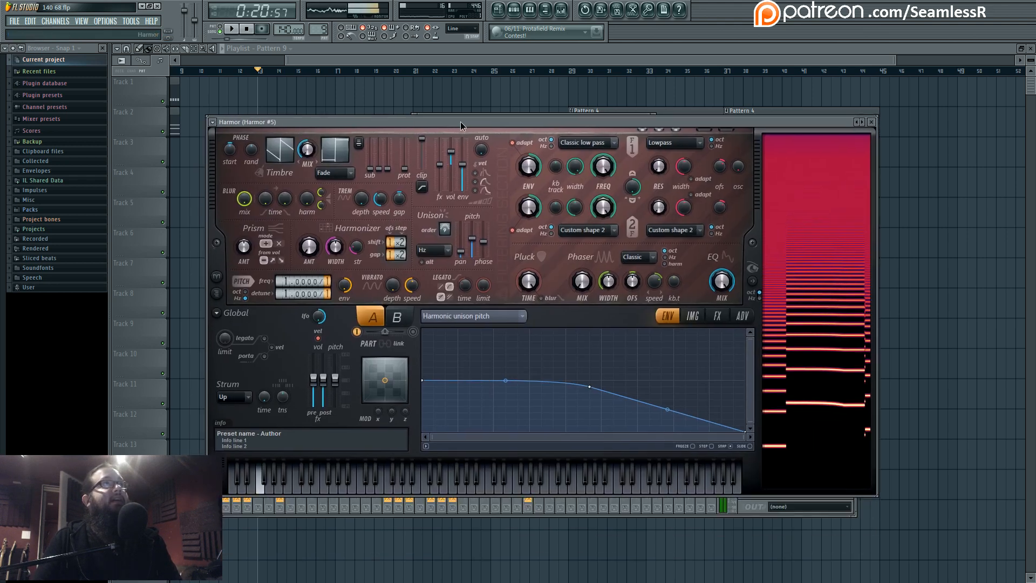
pyautogui.moveTo(308, 150); pyautogui.dragTo(307, 116)
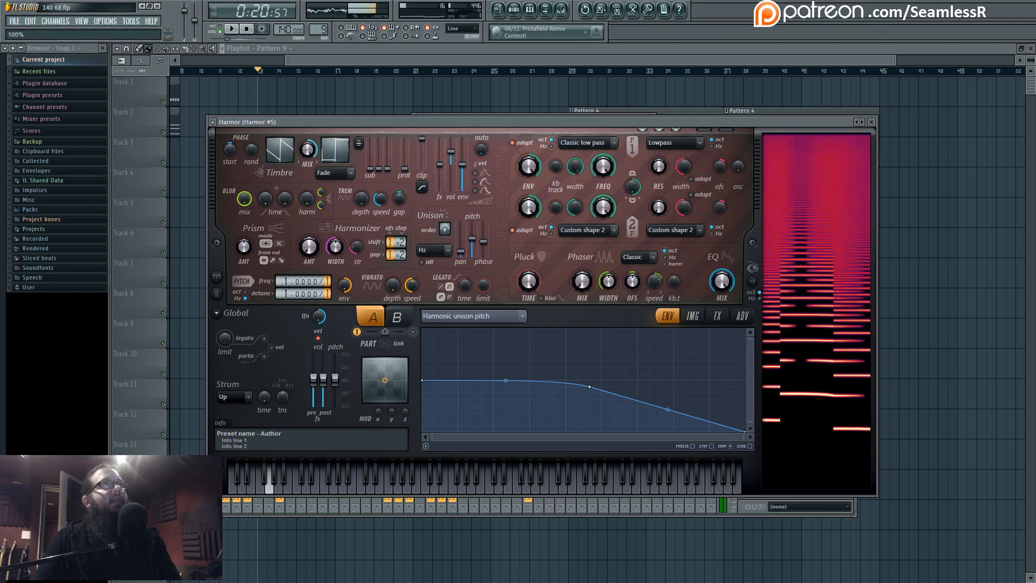
# Step: Add a new Sytrus channel and position its window over the channel rack
pyautogui.click(520, 10)
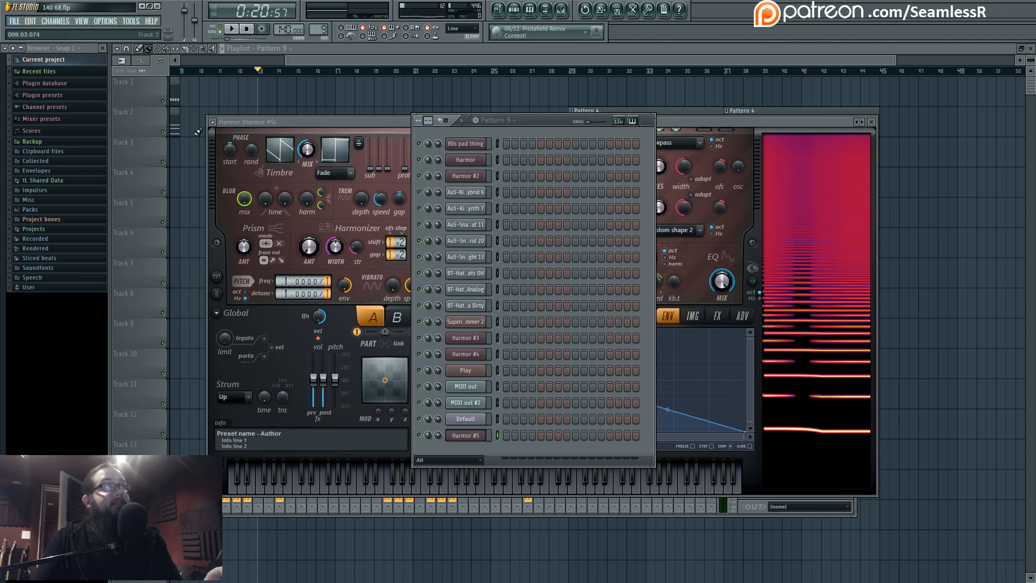
pyautogui.click(56, 21)
pyautogui.moveTo(59, 32)
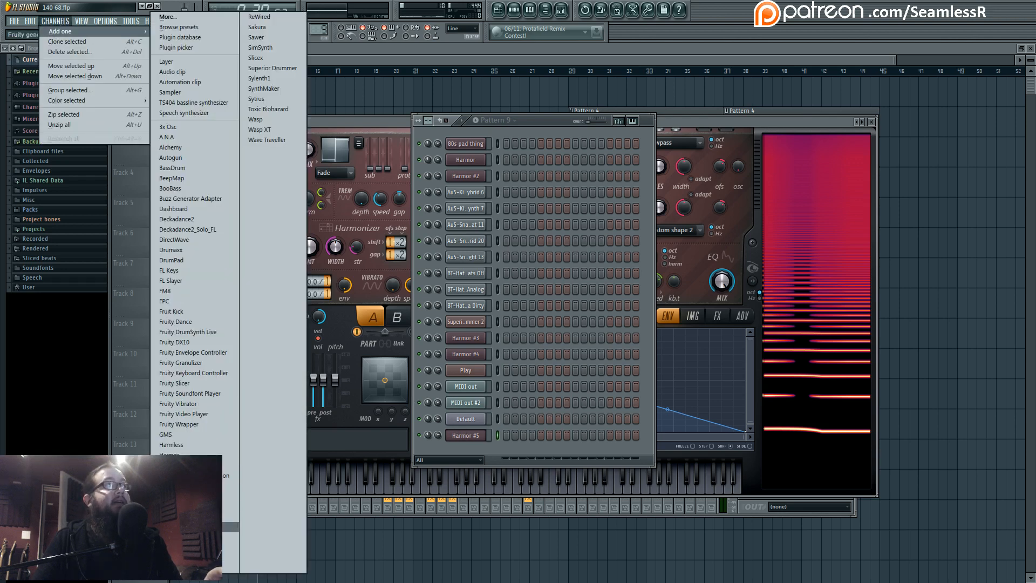
pyautogui.click(256, 99)
pyautogui.moveTo(383, 118); pyautogui.dragTo(554, 156)
pyautogui.doubleClick(304, 157)
pyautogui.doubleClick(304, 157)
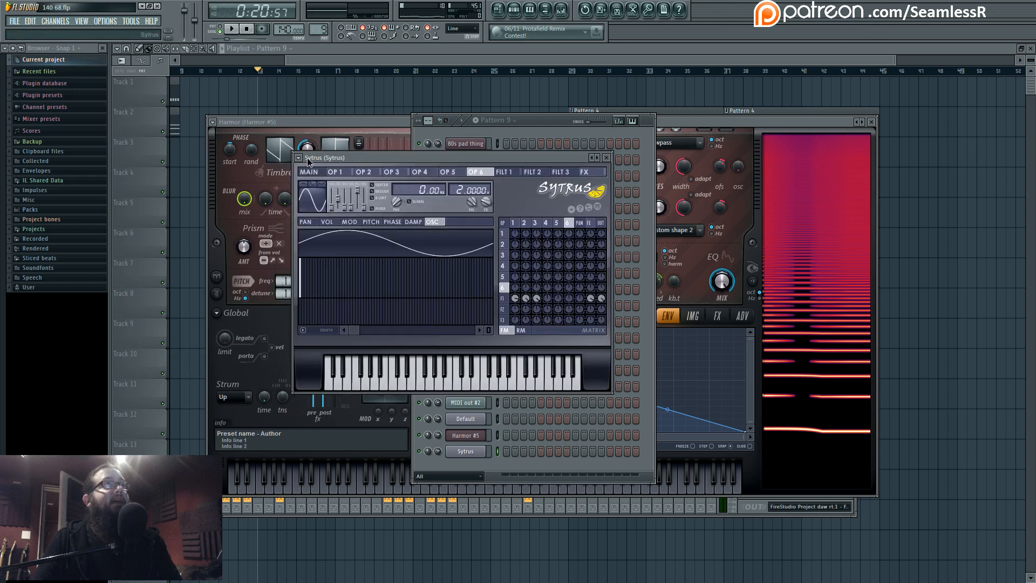
# Step: Load the Default preset into the new Sytrus channel
pyautogui.click(298, 157)
pyautogui.moveTo(307, 186)
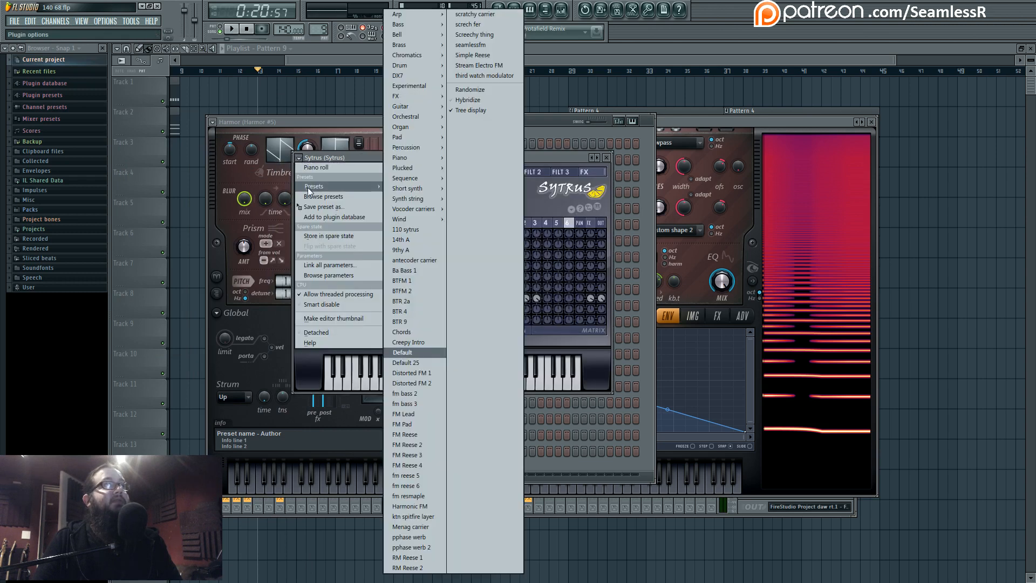
pyautogui.click(426, 354)
# Step: Select operator 1 in Sytrus and change its oscillator shape from sine to sawtooth
pyautogui.moveTo(496, 156); pyautogui.dragTo(533, 163)
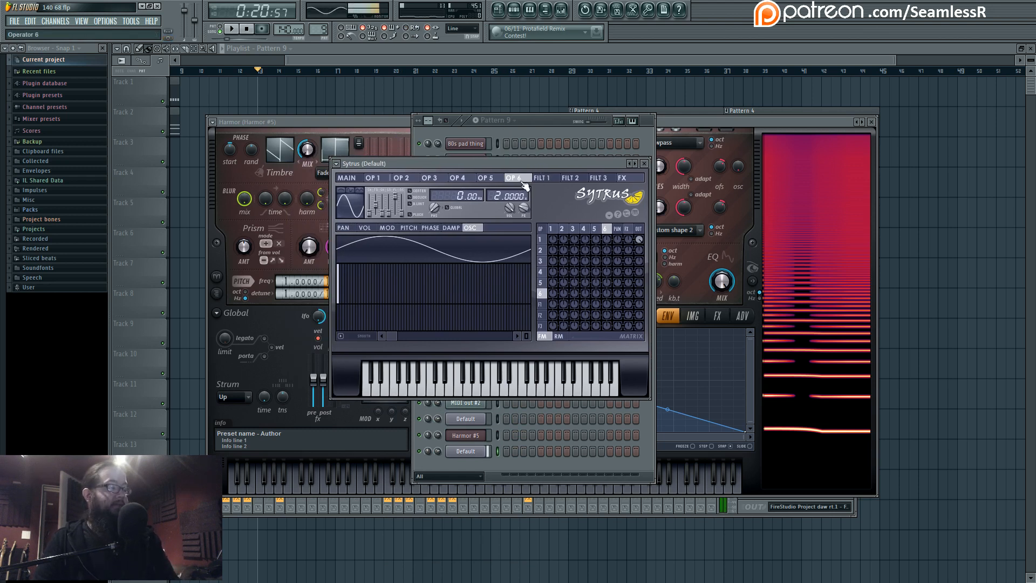
pyautogui.click(561, 233)
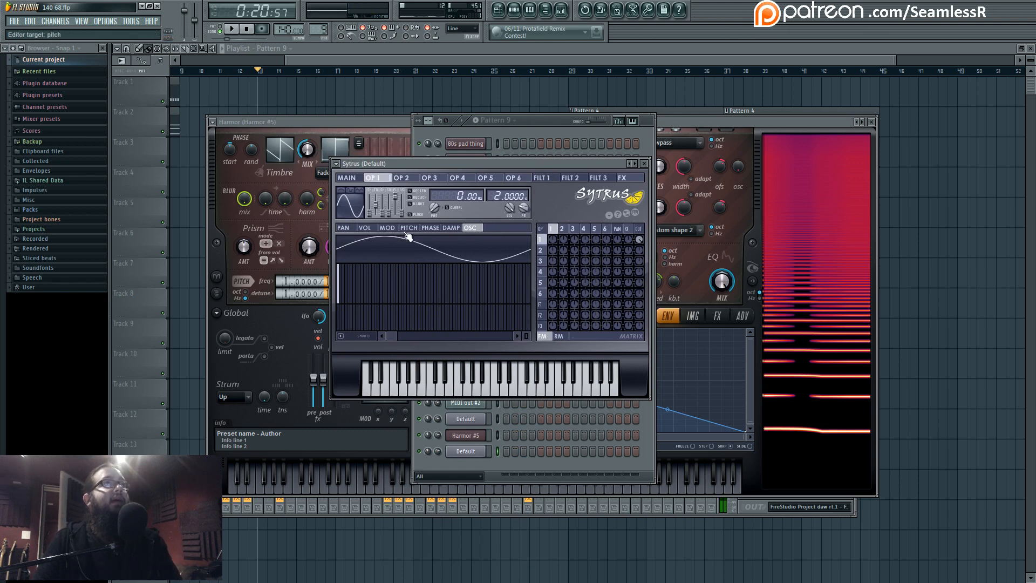
pyautogui.moveTo(369, 214); pyautogui.dragTo(371, 204)
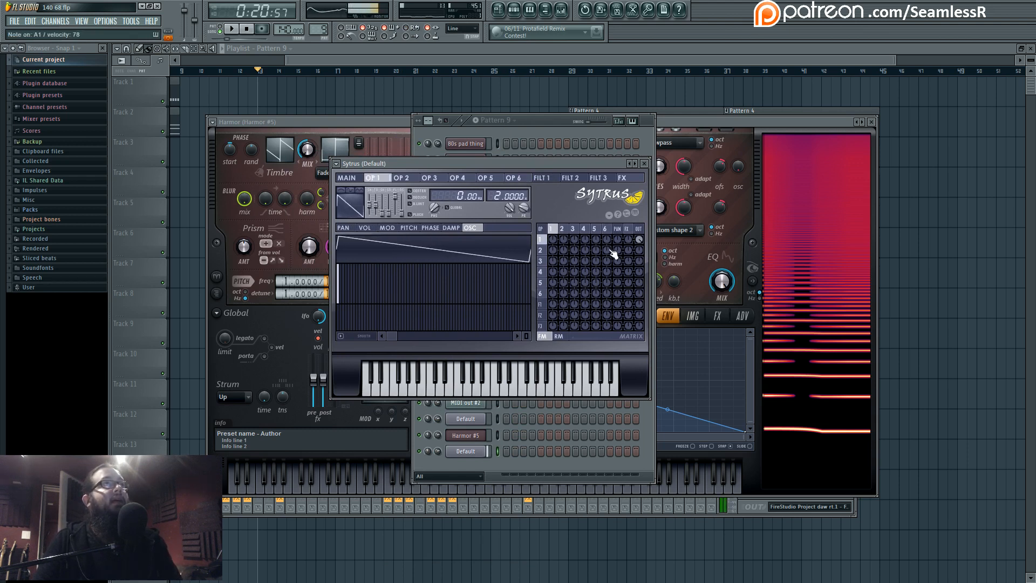
# Step: Raise operator 2's frequency modulation of operator 1 in the matrix and adjust the main unison settings
pyautogui.moveTo(563, 239); pyautogui.dragTo(563, 231)
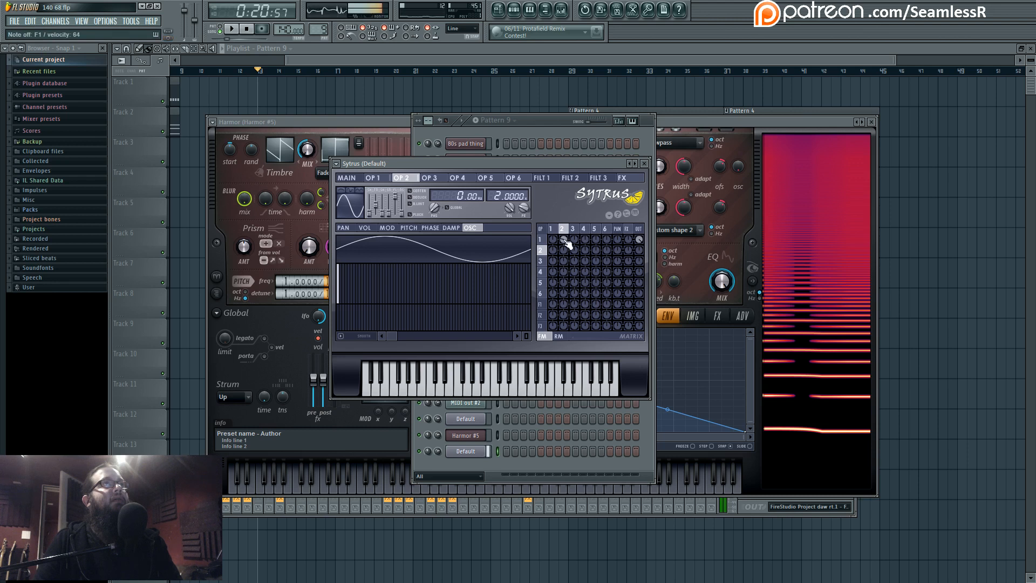
pyautogui.click(346, 177)
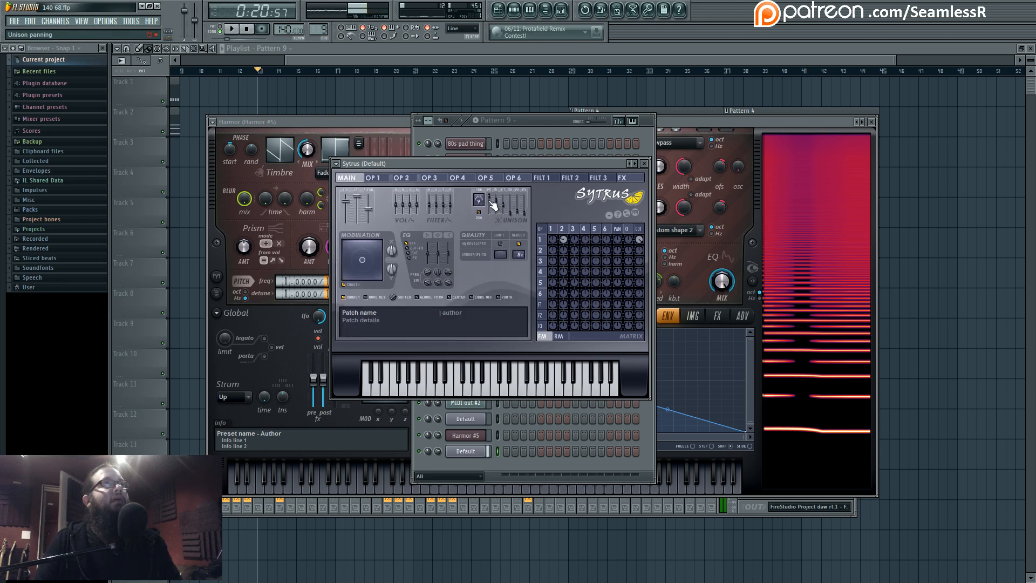
pyautogui.moveTo(518, 213); pyautogui.dragTo(518, 202)
pyautogui.moveTo(518, 202); pyautogui.dragTo(517, 206)
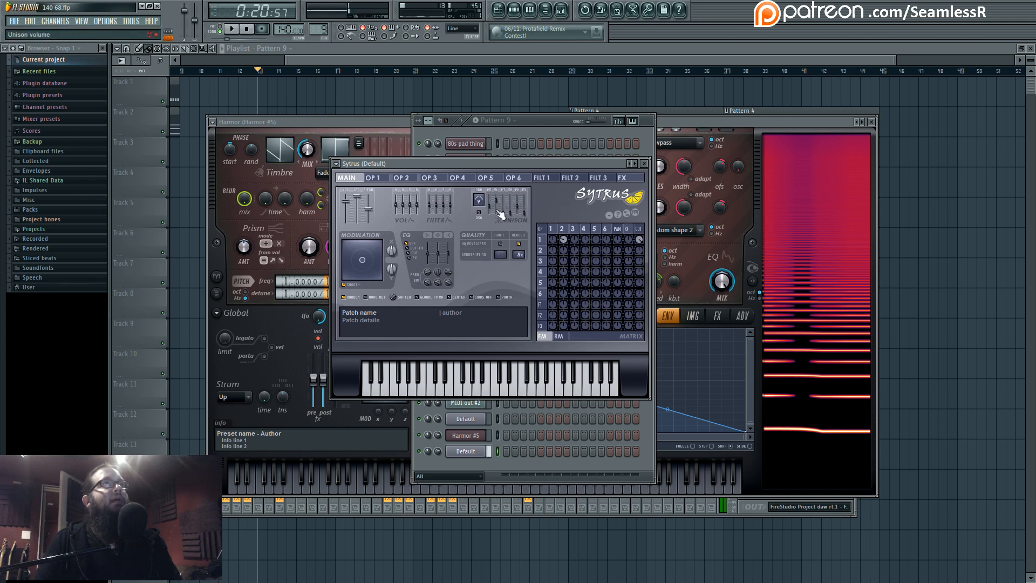
# Step: Shape operator 1's unison modulation curve into a deep V by lowering its middle point to the minimum
pyautogui.click(572, 229)
pyautogui.click(561, 229)
pyautogui.click(552, 229)
pyautogui.click(390, 228)
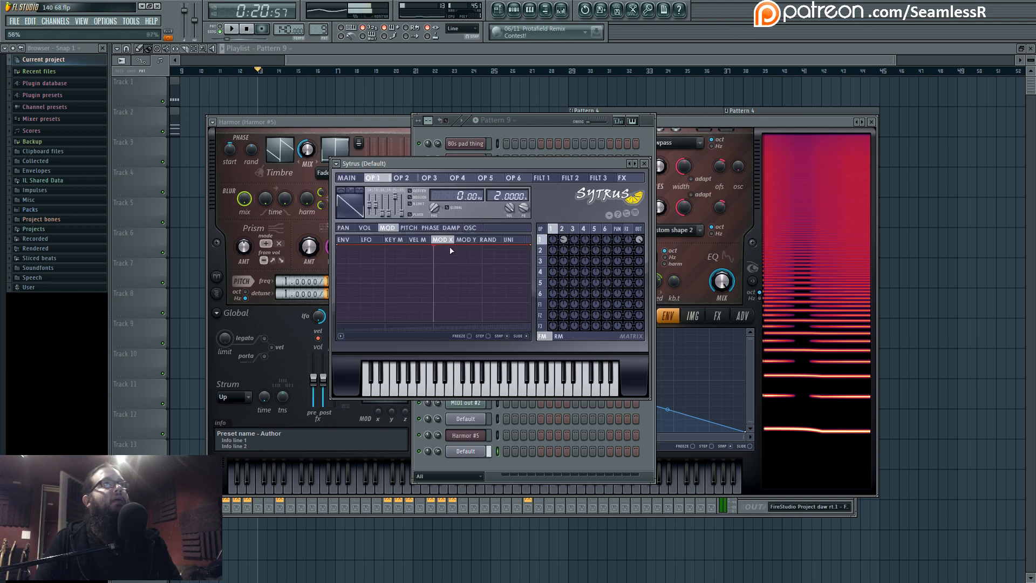
pyautogui.click(508, 239)
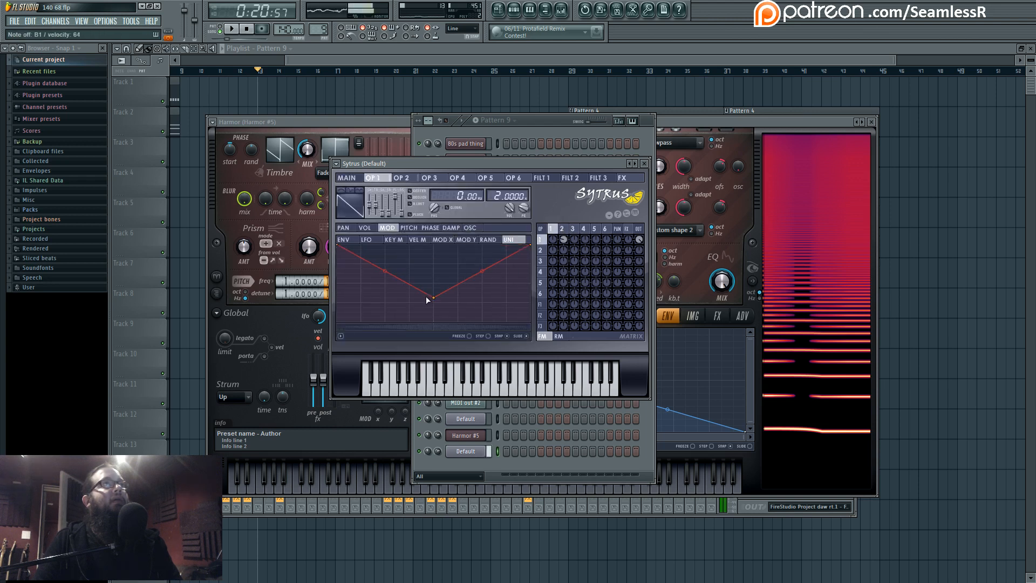
pyautogui.moveTo(426, 296); pyautogui.dragTo(433, 332)
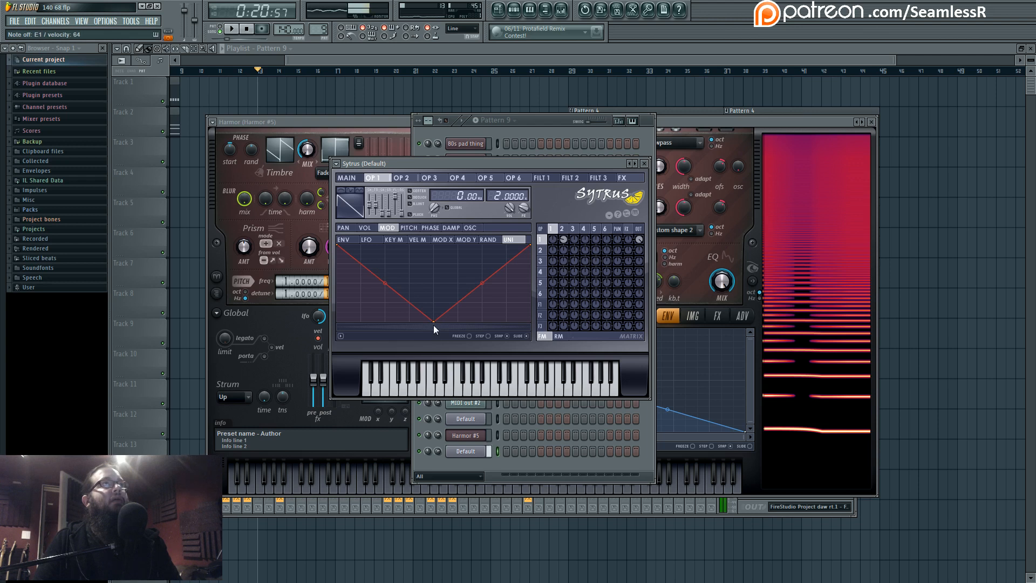
# Step: Readjust the modulation amount from operator 2 into operator 1 and detune operator 2's frequency ratio to 2.0400
pyautogui.moveTo(563, 240)
pyautogui.mouseDown()
pyautogui.moveTo(563, 256)
pyautogui.moveTo(563, 245)
pyautogui.mouseUp()
pyautogui.click(562, 229)
pyautogui.moveTo(507, 195); pyautogui.dragTo(508, 189)
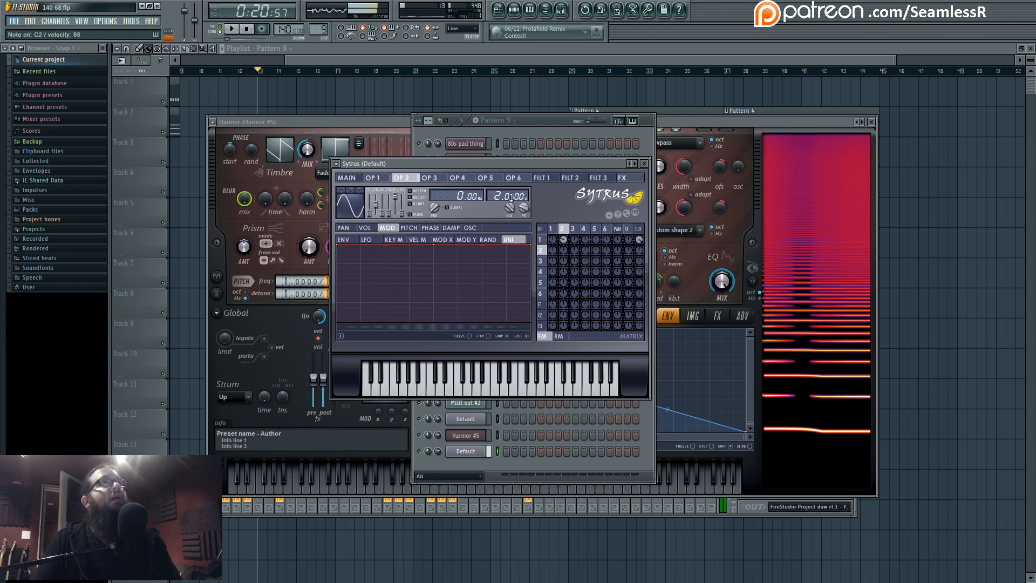
pyautogui.click(347, 177)
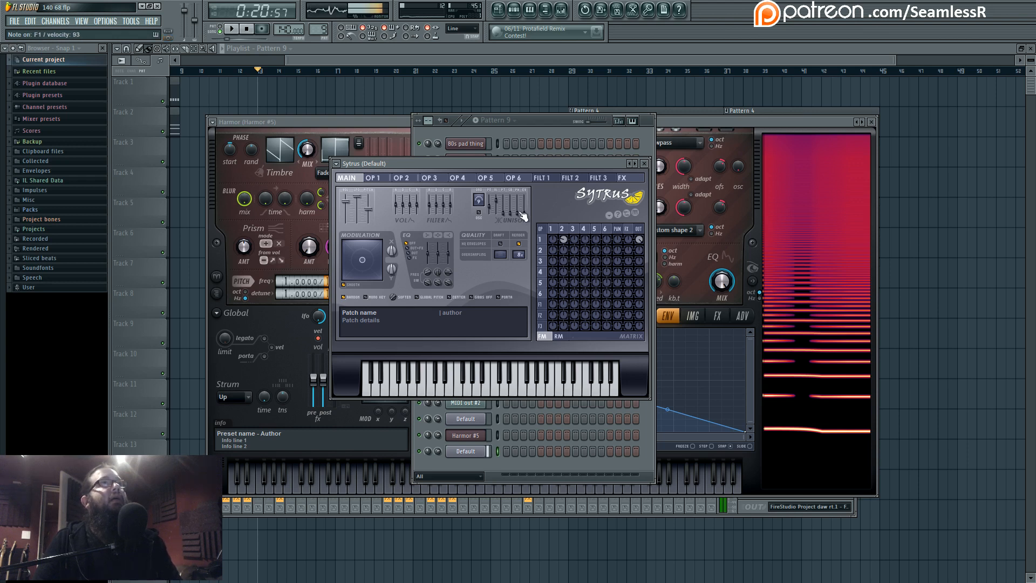
pyautogui.click(562, 228)
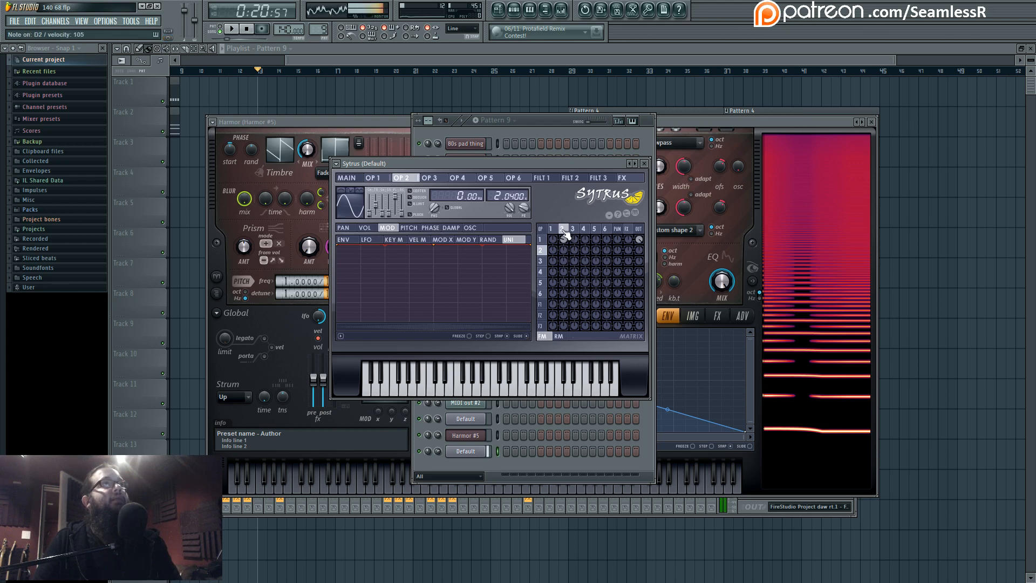
# Step: Try a slight rise at the middle of operator 2's unison pitch curve and flatten the curve again
pyautogui.click(408, 228)
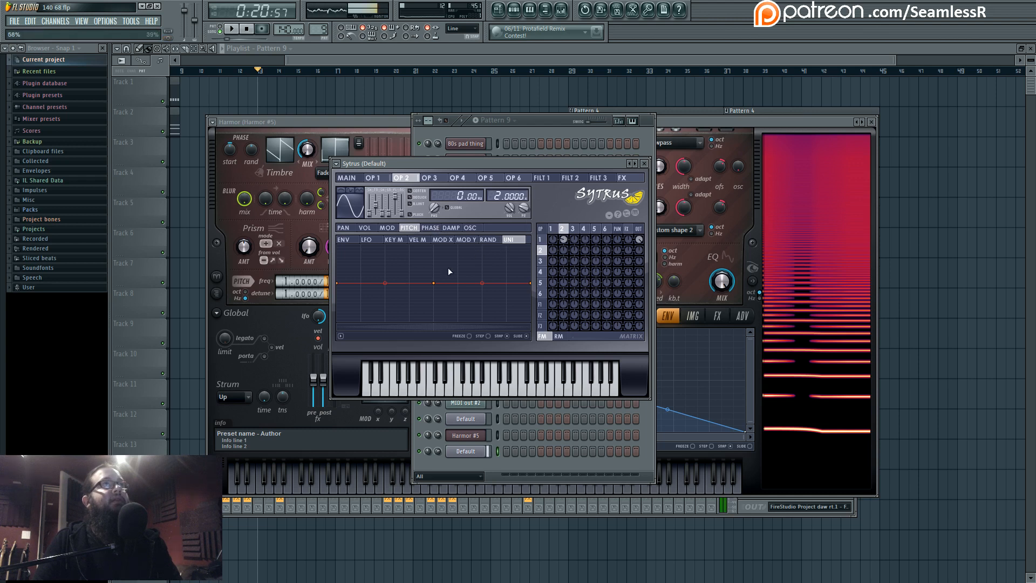
pyautogui.moveTo(433, 282); pyautogui.dragTo(437, 281)
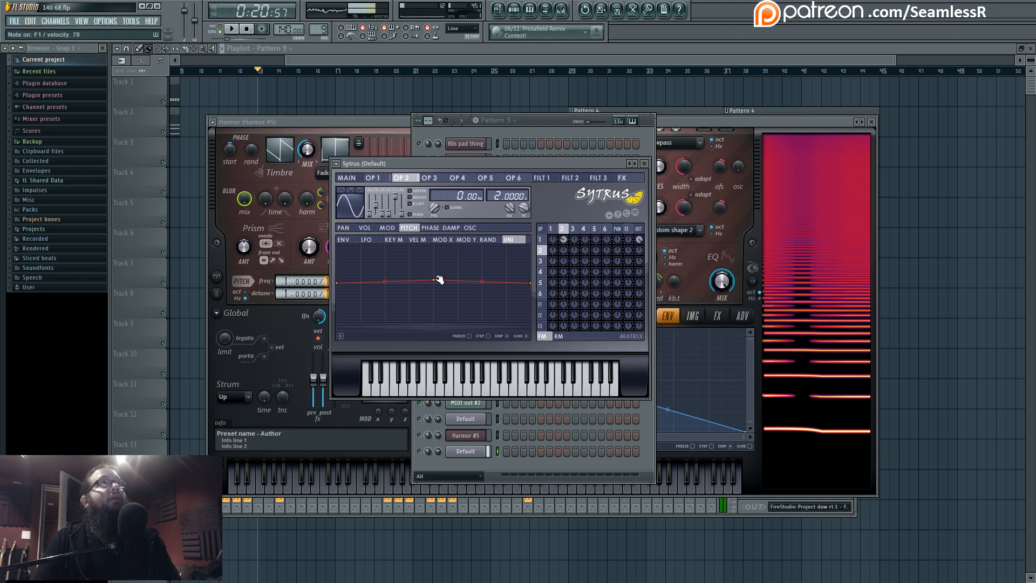
pyautogui.moveTo(439, 280); pyautogui.dragTo(437, 284)
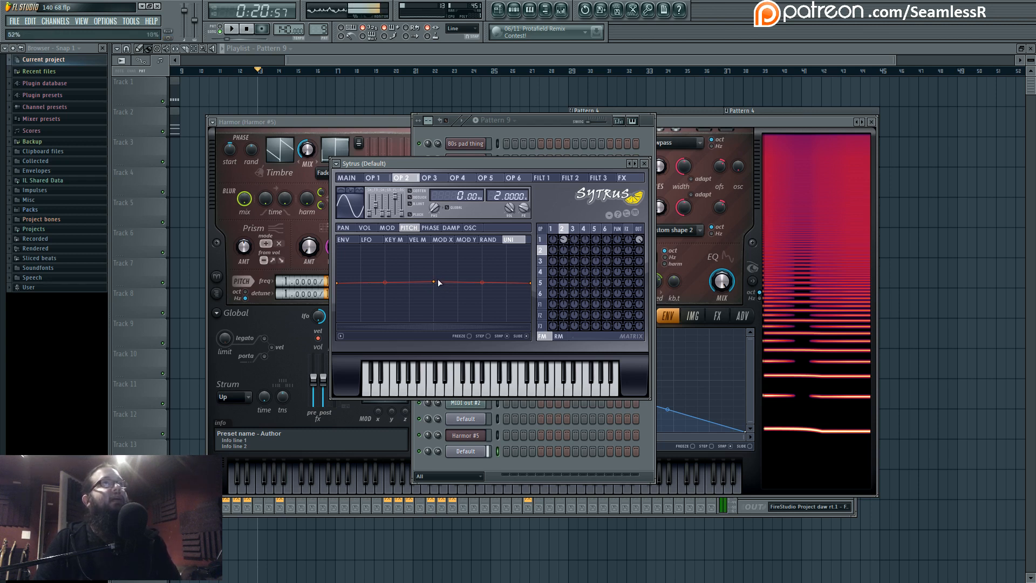
pyautogui.moveTo(523, 209); pyautogui.dragTo(522, 224)
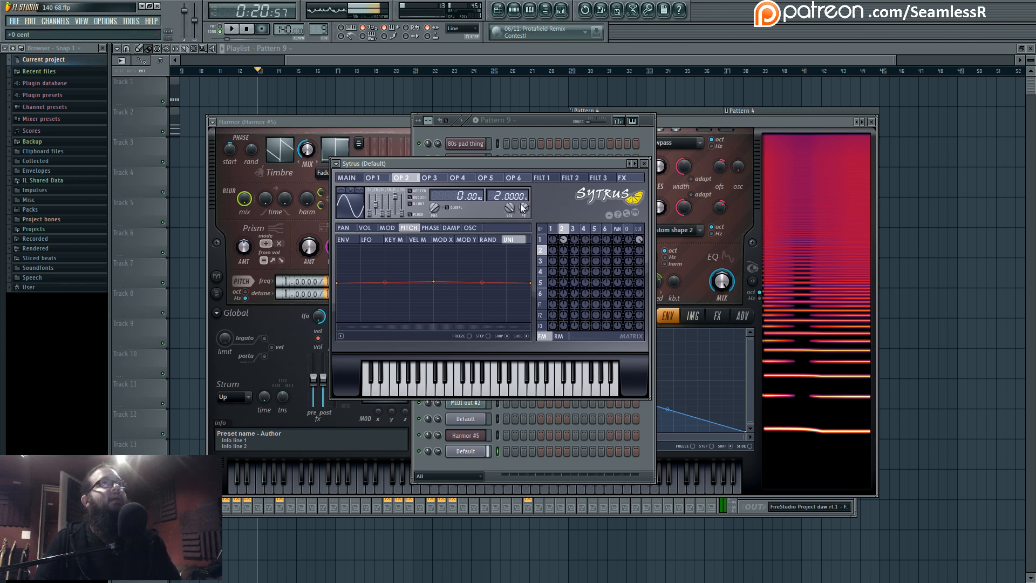
pyautogui.keyDown('alt'); pyautogui.click(432, 282); pyautogui.keyUp('alt')
# Step: Try detuned frequency ratios of 2.1600 on operator 1 and 2.0300 and 2.0500 on operator 2
pyautogui.moveTo(509, 196); pyautogui.dragTo(509, 191)
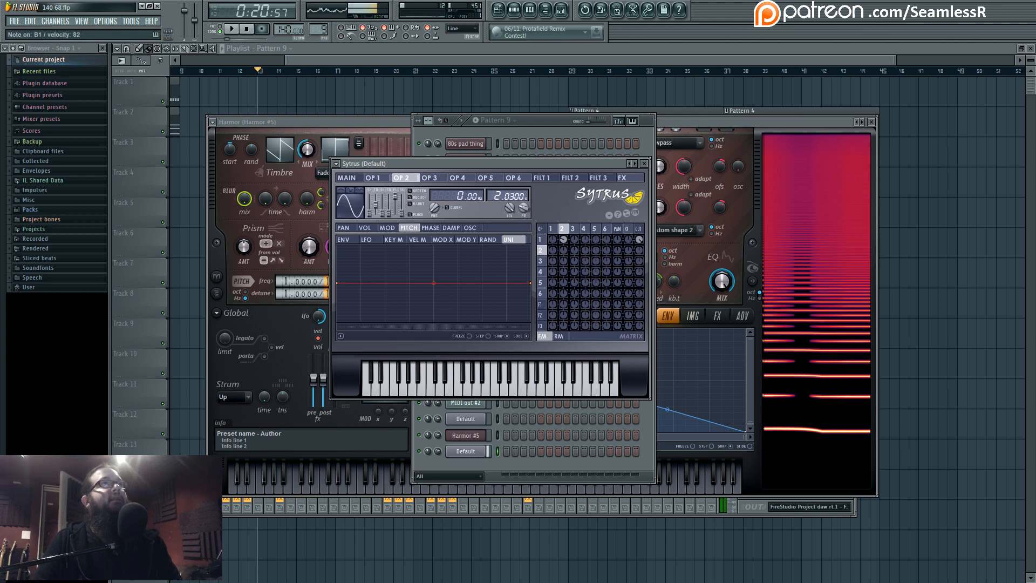
pyautogui.click(551, 229)
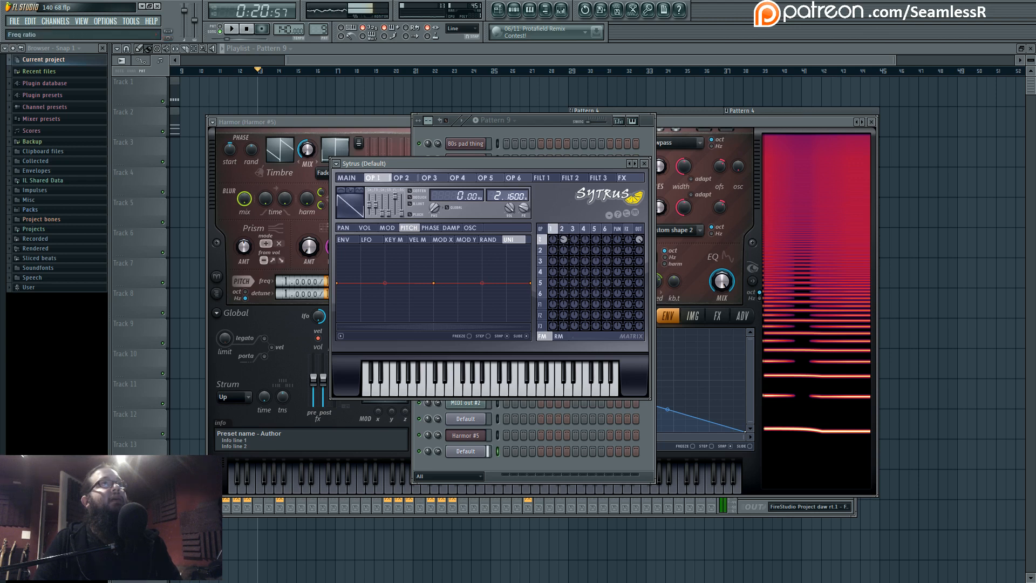
pyautogui.click(562, 229)
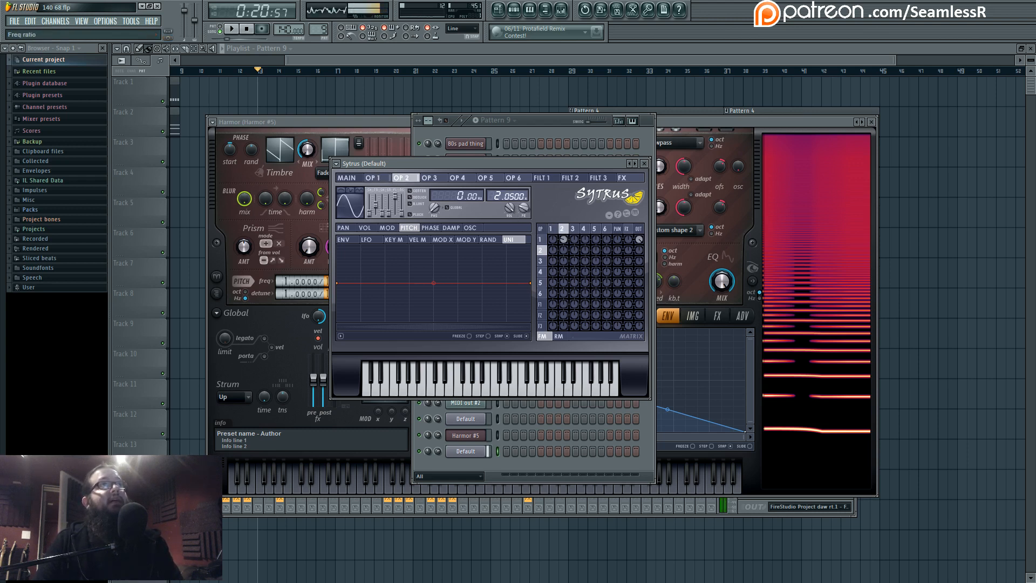
# Step: Fine-tune operator 1's frequency ratio around 2.0000 and set it to 2.0500
pyautogui.click(555, 231)
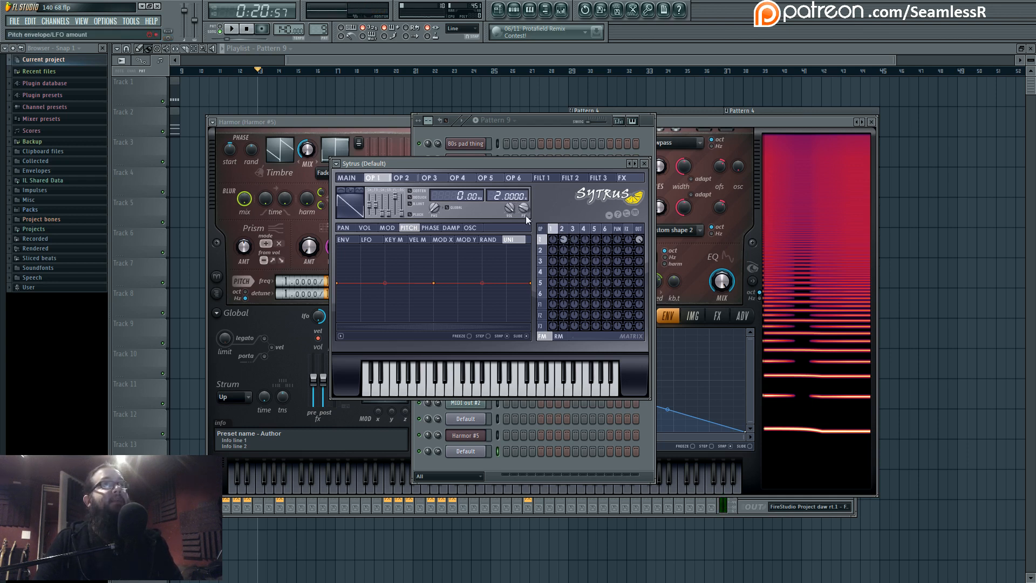
pyautogui.moveTo(514, 197); pyautogui.dragTo(514, 192)
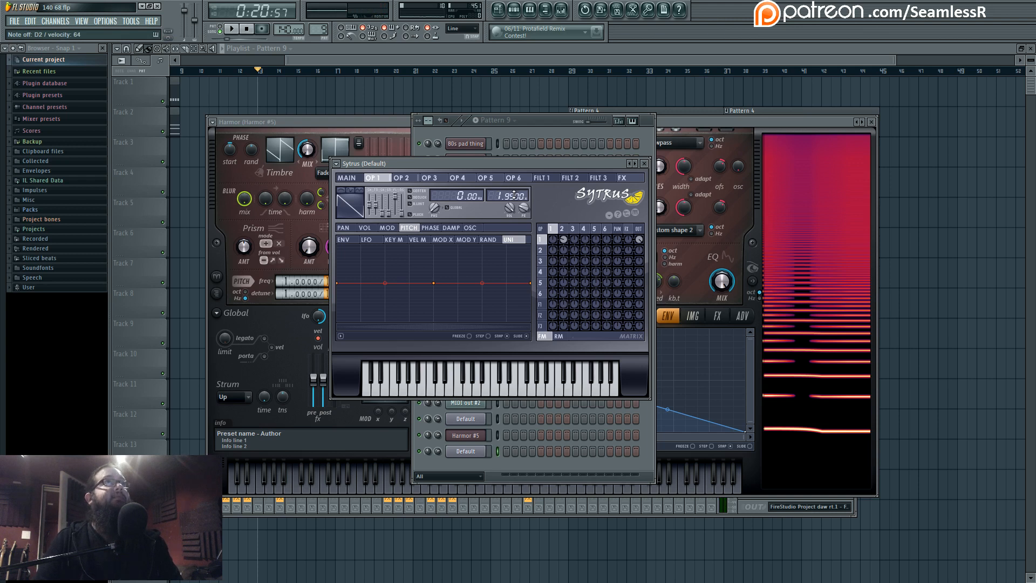
pyautogui.moveTo(513, 195); pyautogui.dragTo(514, 195)
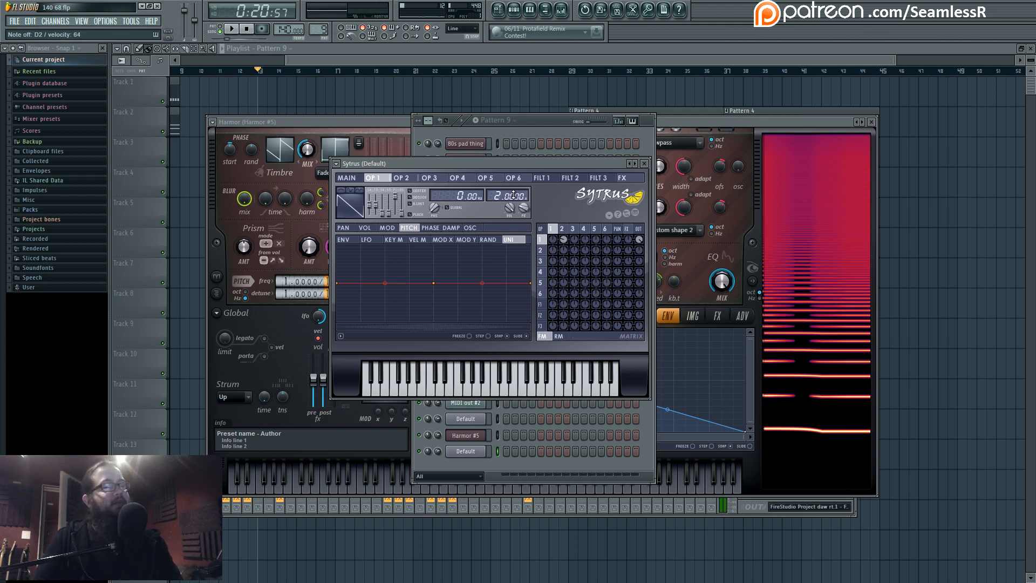
pyautogui.moveTo(512, 195); pyautogui.dragTo(513, 193)
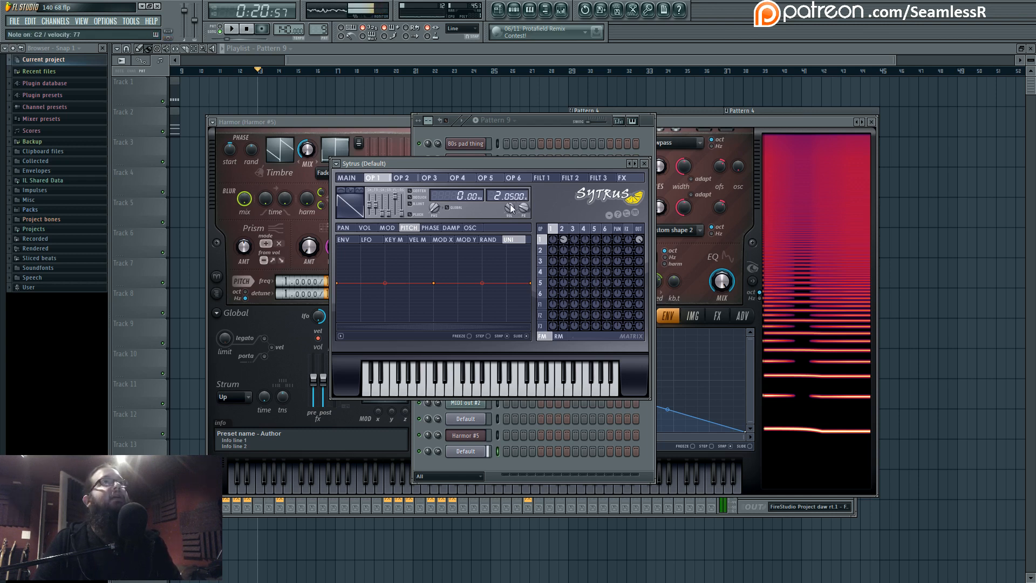
# Step: Readjust the main unison settings, raising the unison volume and setting the unison panning to 29%
pyautogui.click(347, 177)
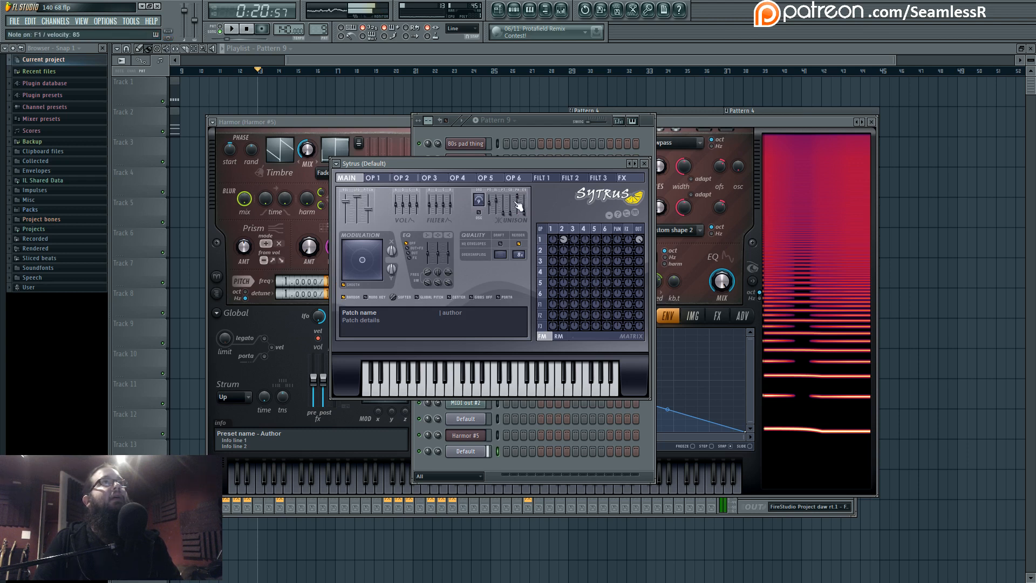
pyautogui.moveTo(517, 198); pyautogui.dragTo(518, 207)
pyautogui.moveTo(496, 205); pyautogui.dragTo(495, 204)
pyautogui.moveTo(496, 200)
pyautogui.mouseDown()
pyautogui.moveTo(496, 213)
pyautogui.moveTo(496, 197)
pyautogui.mouseUp()
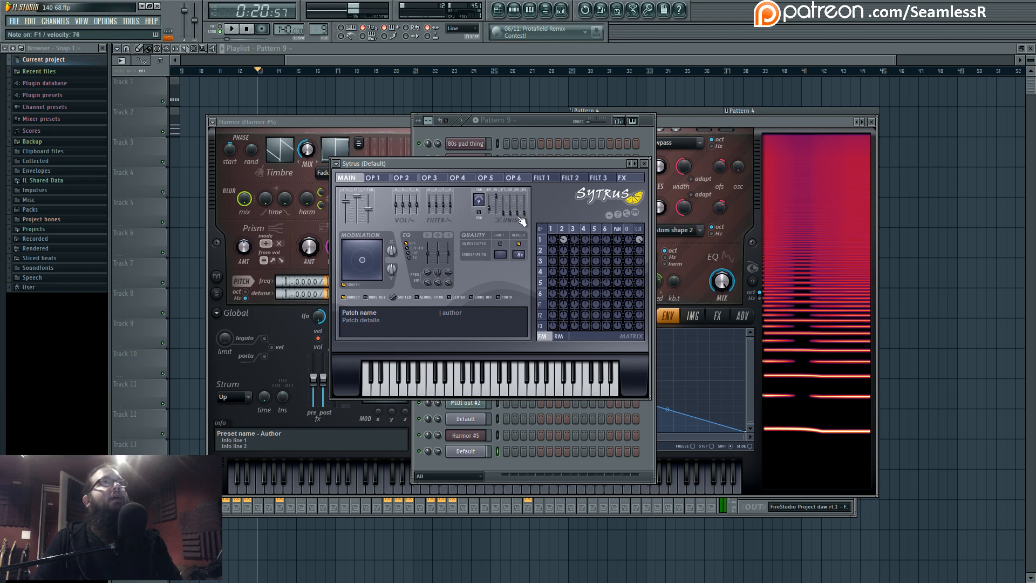
pyautogui.moveTo(489, 208); pyautogui.dragTo(489, 199)
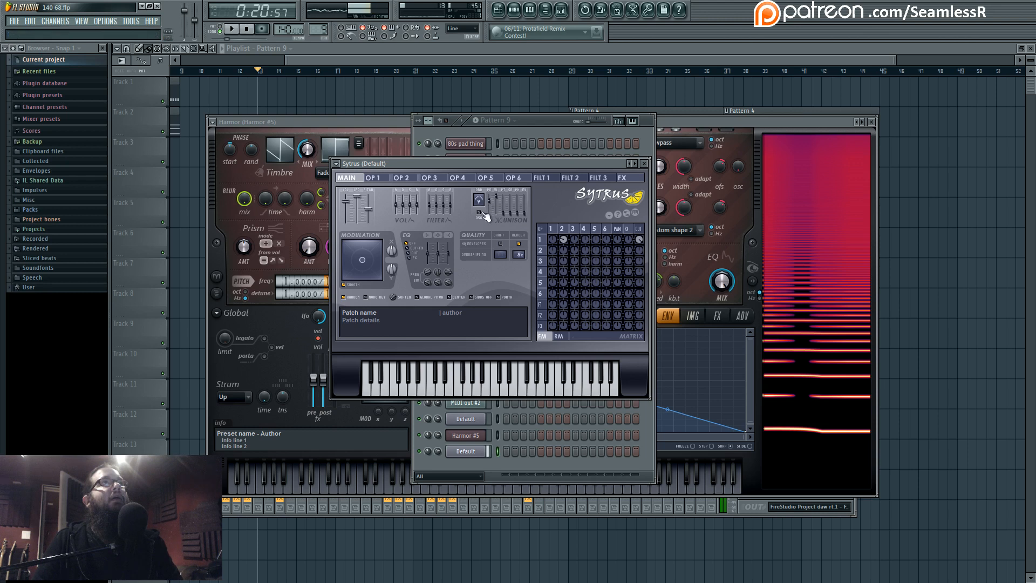
pyautogui.click(478, 213)
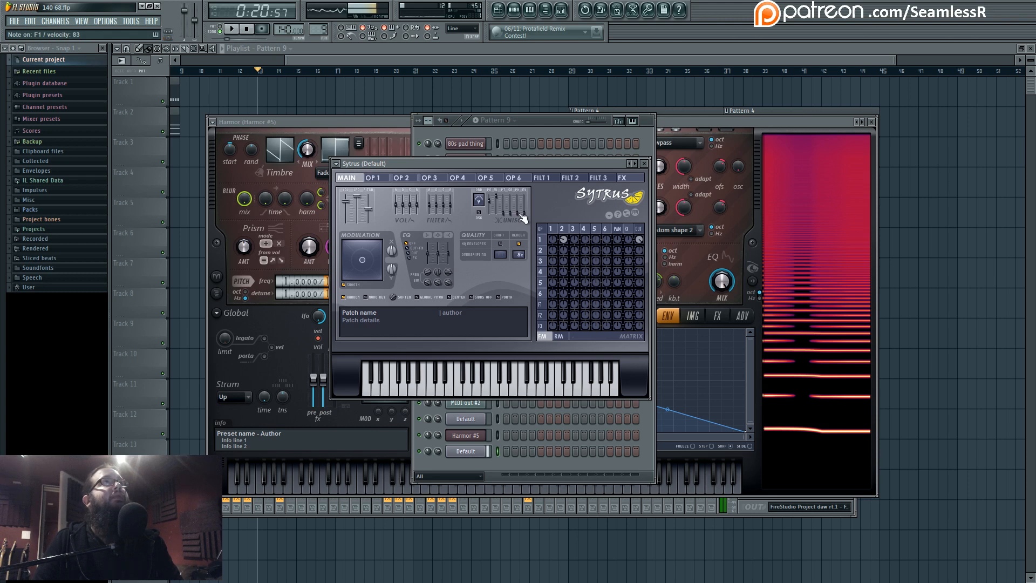
pyautogui.moveTo(489, 206); pyautogui.dragTo(492, 221)
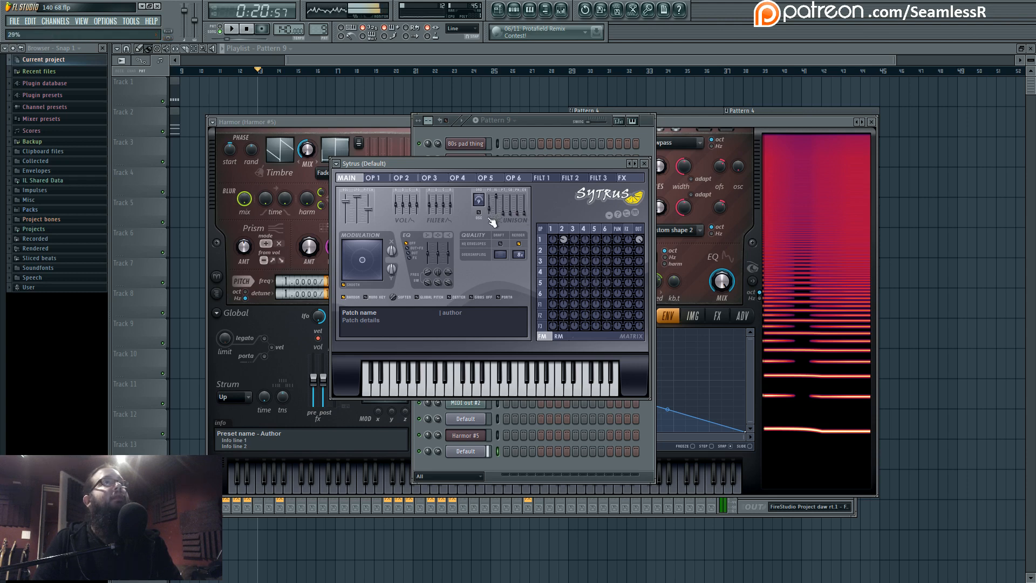
# Step: Close the Harmor #5 window and route the Sytrus channel to mixer insert 33
pyautogui.click(466, 435)
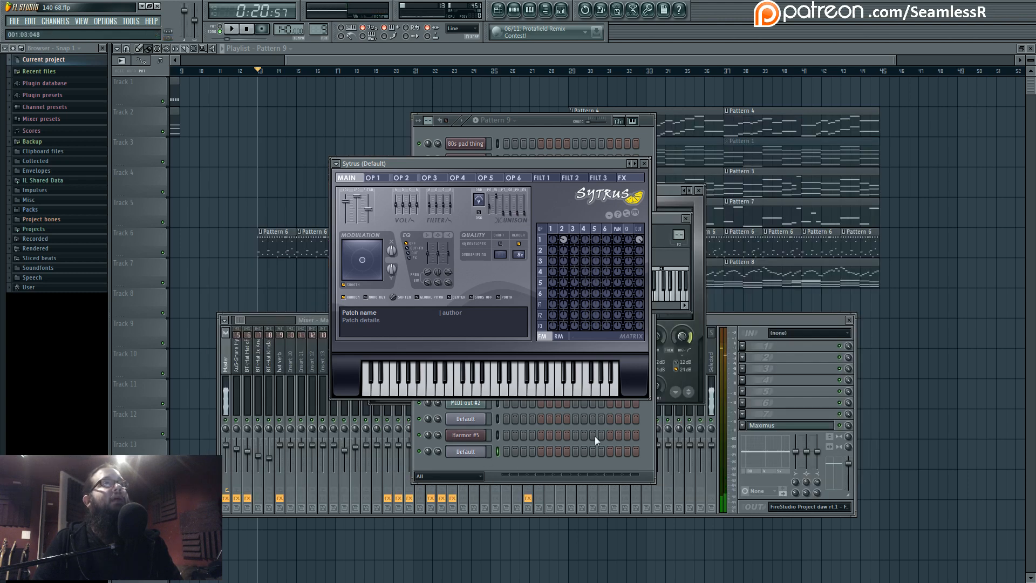
pyautogui.click(627, 214)
pyautogui.moveTo(678, 234); pyautogui.dragTo(678, 208)
# Step: Add Fruity WaveShaper to insert 33 and bend its curve upward with two added points
pyautogui.click(742, 346)
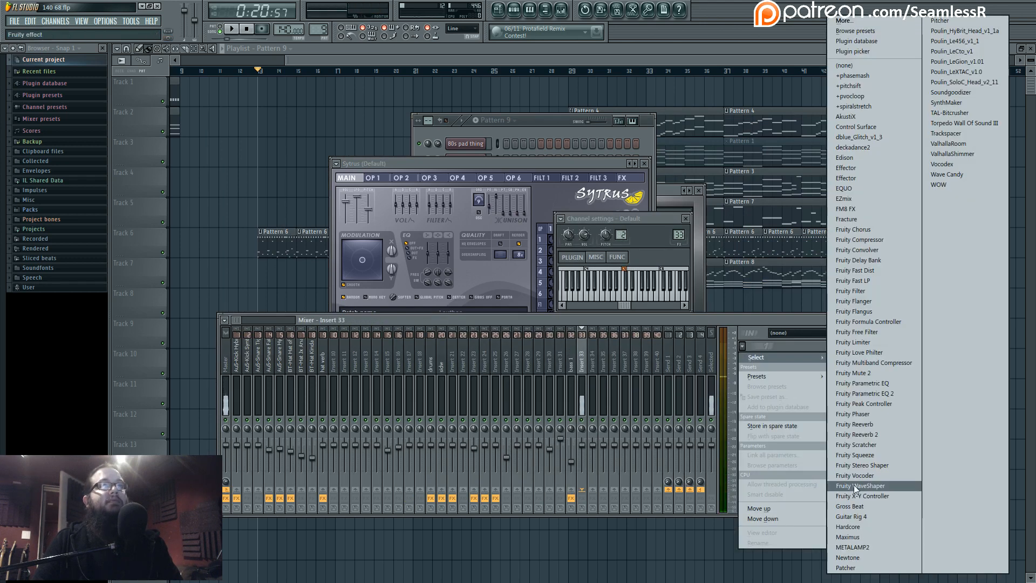
pyautogui.click(868, 506)
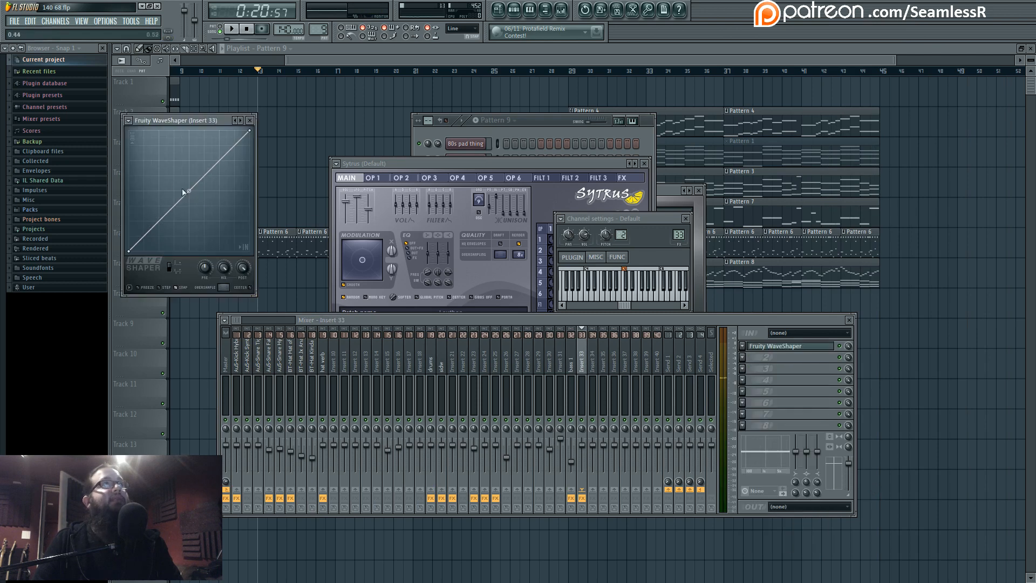
pyautogui.moveTo(174, 203); pyautogui.dragTo(169, 191)
pyautogui.rightClick(151, 221)
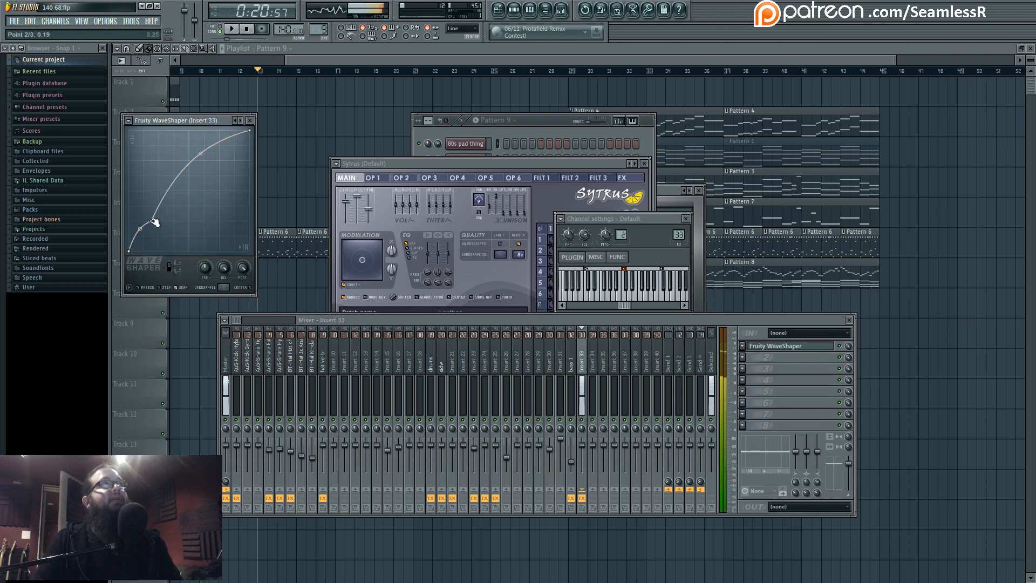
pyautogui.rightClick(168, 175)
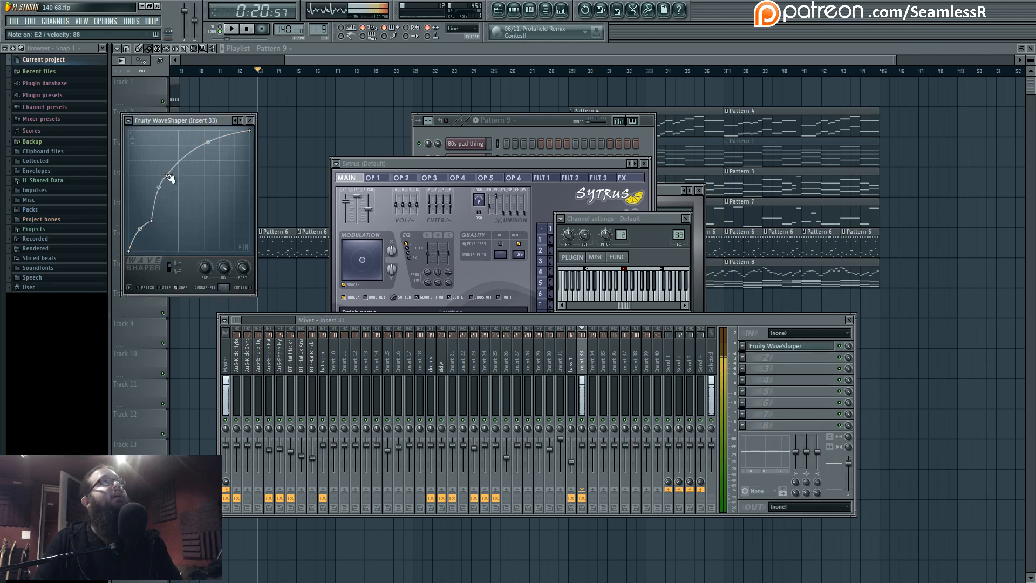
# Step: Shift Fruity WaveShaper down to effect slot 2 and load Fruity Chorus into slot 1 of insert 33
pyautogui.click(743, 357)
pyautogui.moveTo(769, 326); pyautogui.dragTo(770, 329)
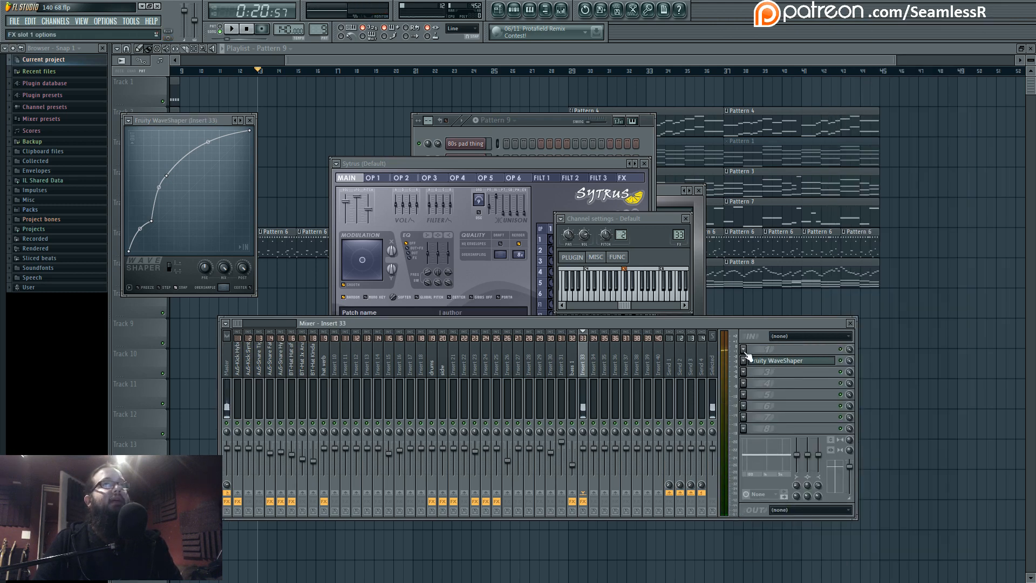
pyautogui.click(778, 357)
pyautogui.click(887, 236)
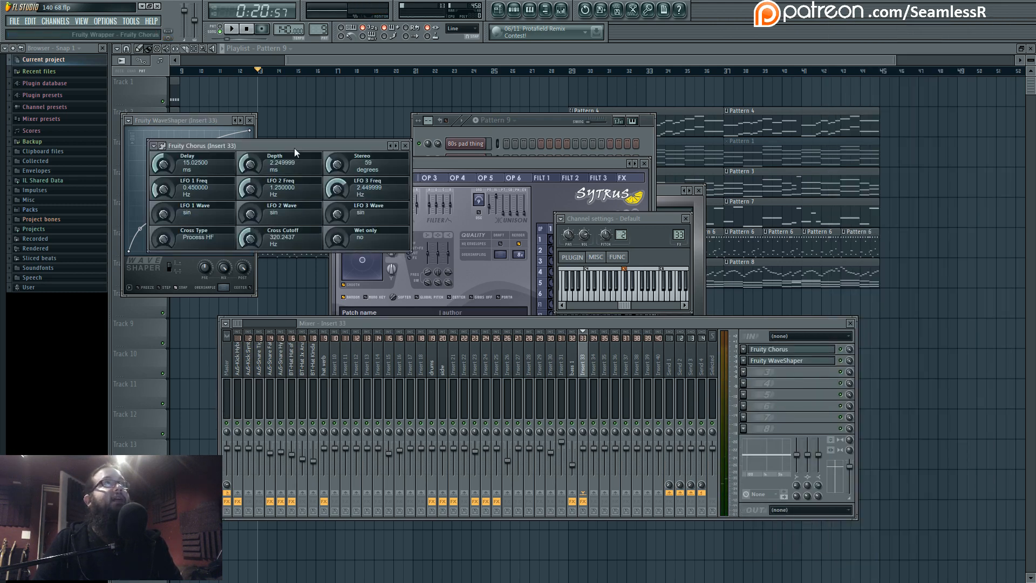
# Step: Set Fruity Chorus to about 0.63 ms delay, 0.12 ms depth, 8.18 Hz cross cutoff and 58 degrees stereo
pyautogui.moveTo(395, 247); pyautogui.dragTo(395, 250)
pyautogui.moveTo(477, 250); pyautogui.dragTo(477, 277)
pyautogui.moveTo(483, 385); pyautogui.dragTo(483, 399)
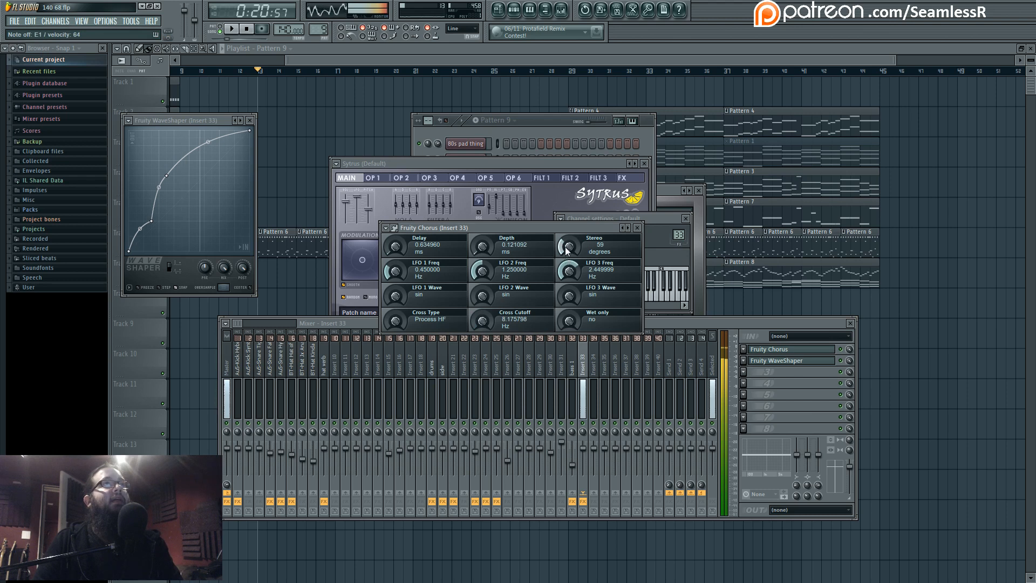
pyautogui.moveTo(567, 251); pyautogui.dragTo(566, 286)
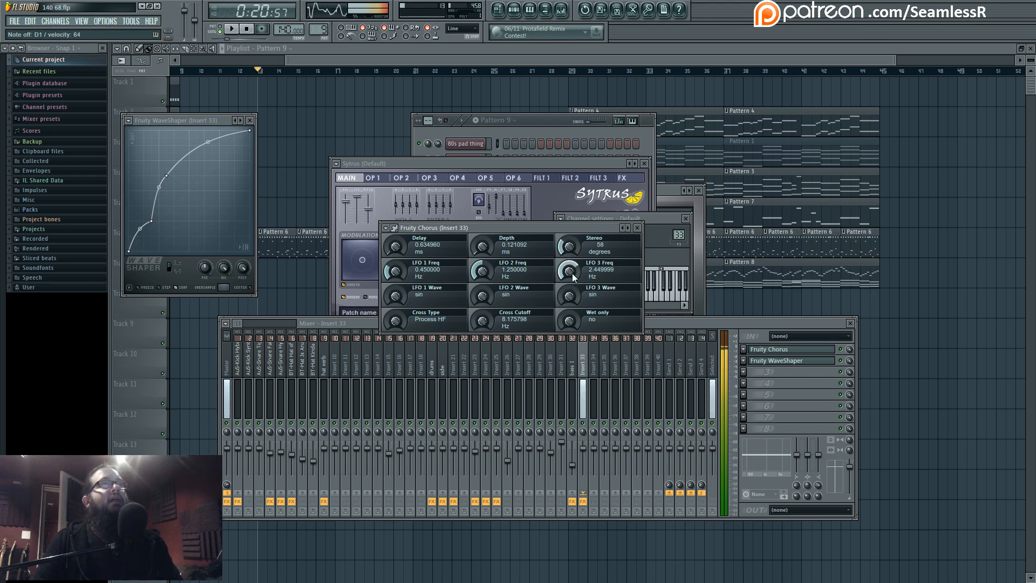
# Step: Set the chorus LFO frequencies to 0, 4.39 and 0.40 Hz, raise its depth to about 0.30 ms, and lower its slot mix
pyautogui.moveTo(572, 273); pyautogui.dragTo(572, 303)
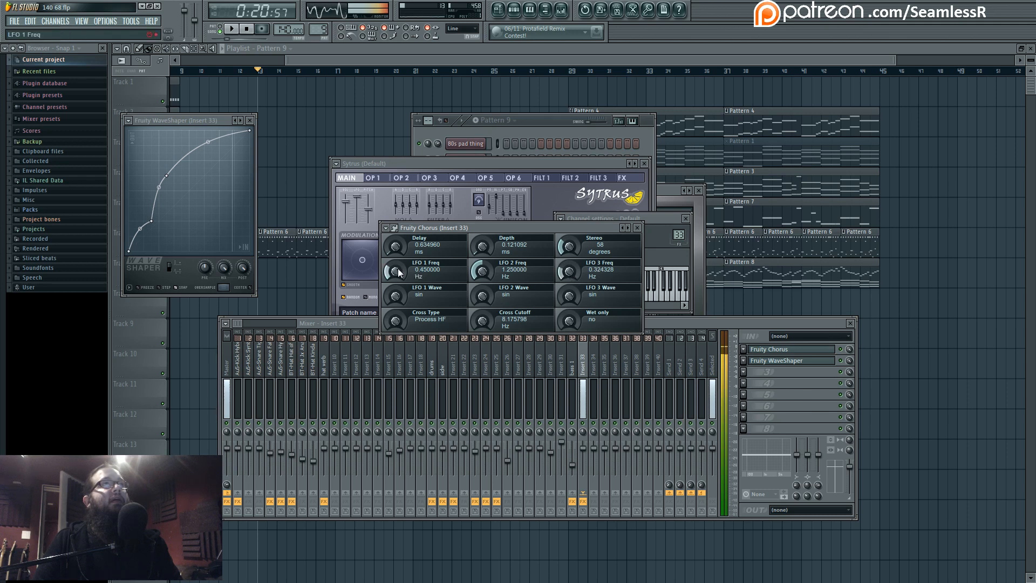
pyautogui.moveTo(400, 272); pyautogui.dragTo(399, 302)
pyautogui.moveTo(486, 274); pyautogui.dragTo(486, 237)
pyautogui.moveTo(484, 248); pyautogui.dragTo(484, 237)
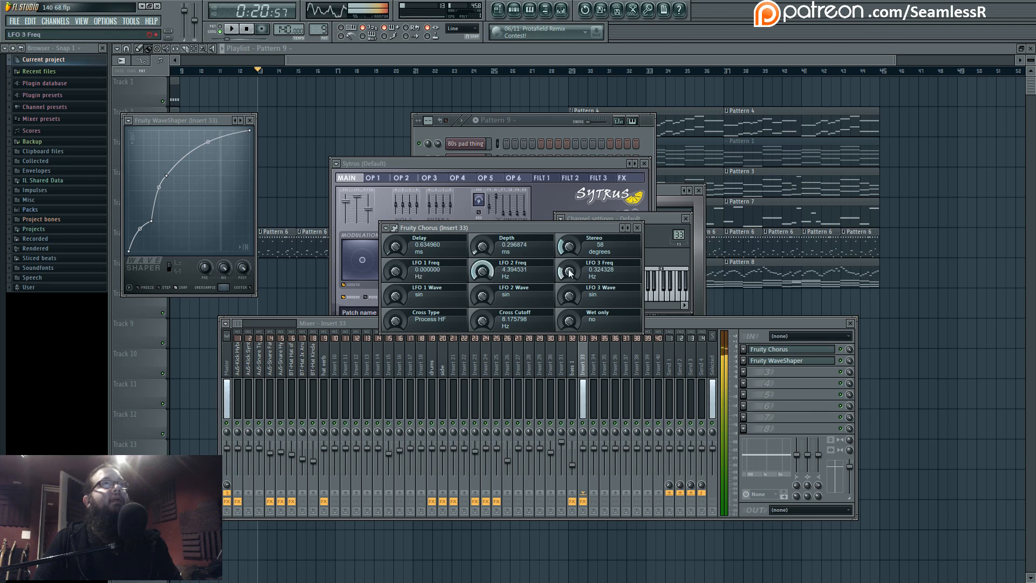
pyautogui.moveTo(570, 273); pyautogui.dragTo(570, 270)
pyautogui.moveTo(850, 349); pyautogui.dragTo(850, 355)
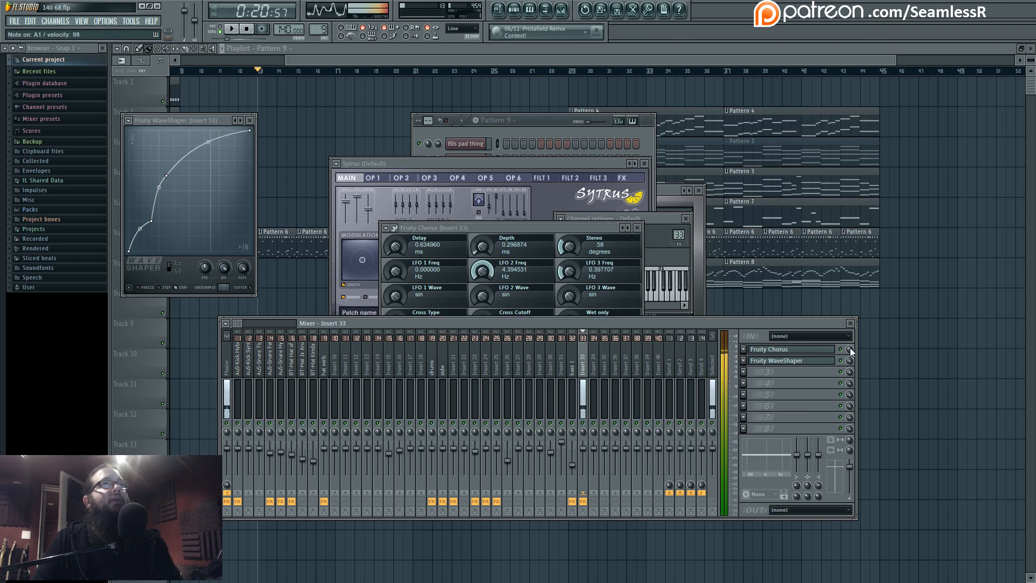
# Step: Load Fruity Parametric EQ 2 into slot 3 of insert 33, sweep band 3 to about 1 kHz, and bypass the EQ
pyautogui.click(774, 378)
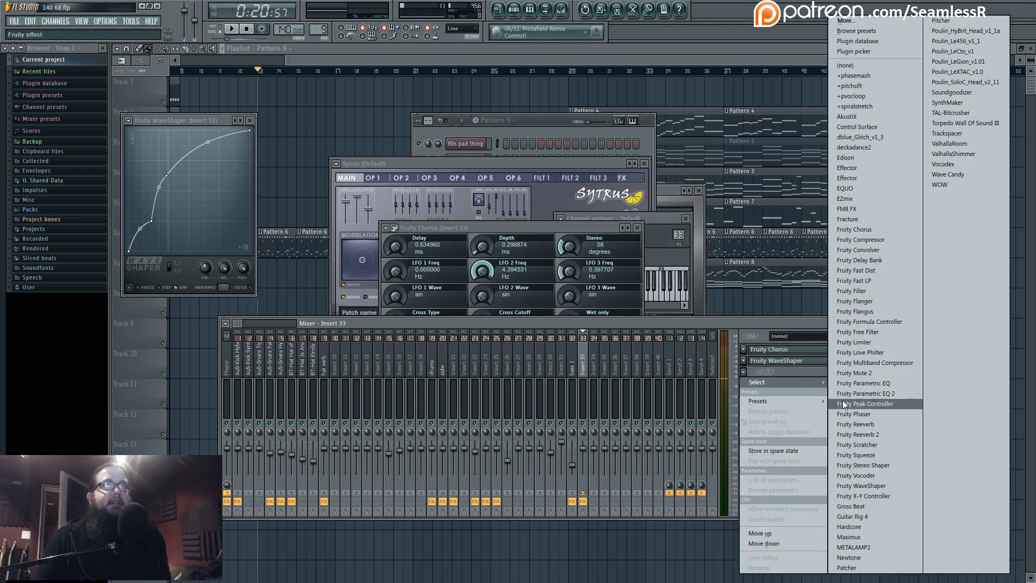
pyautogui.click(863, 394)
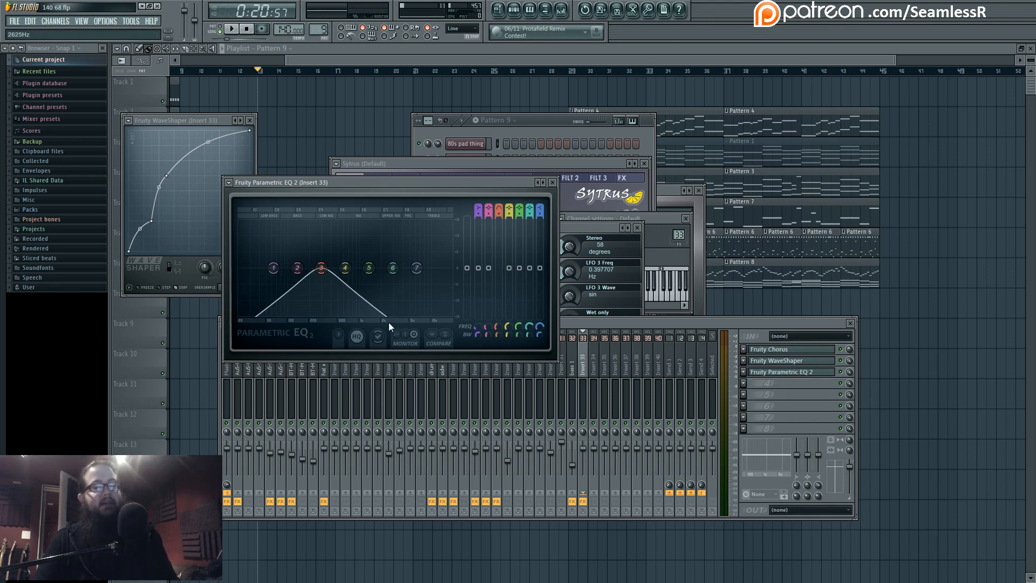
pyautogui.moveTo(322, 269); pyautogui.dragTo(285, 268)
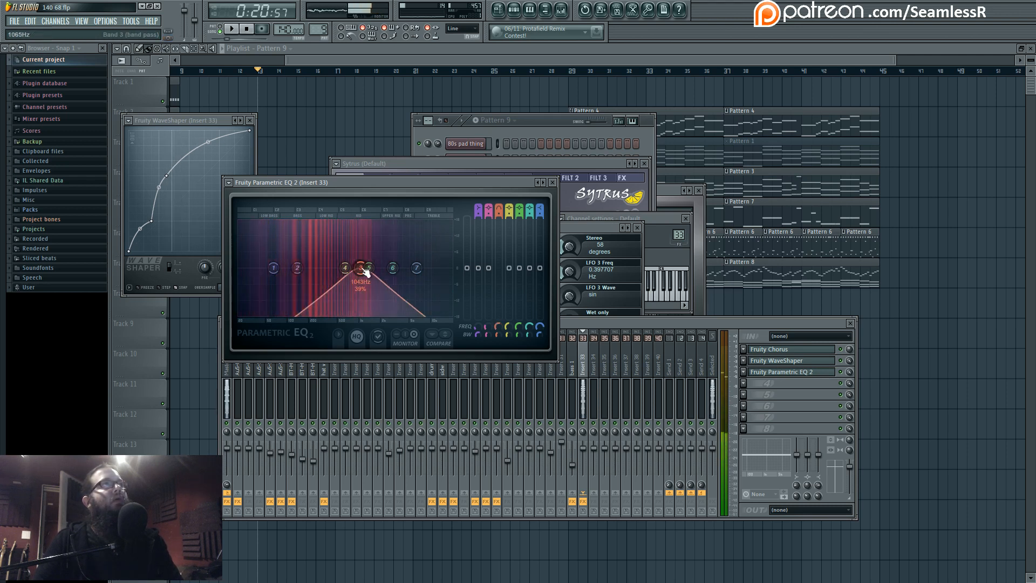
pyautogui.click(840, 372)
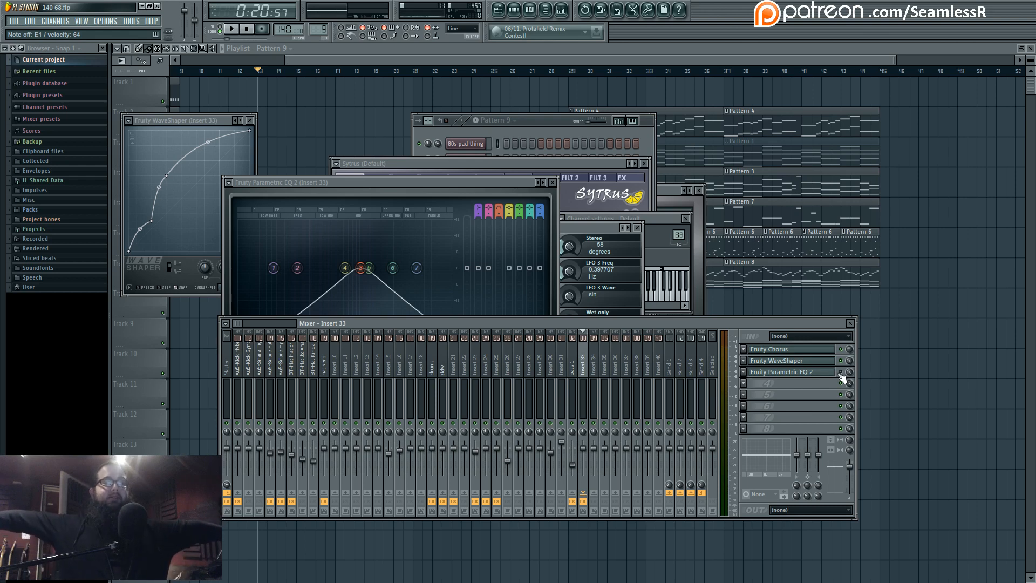
# Step: Bring up Sytrus, check operator 1's volume Mod X mapping, and sweep the Modulation X knob on the main page
pyautogui.click(582, 165)
pyautogui.click(551, 231)
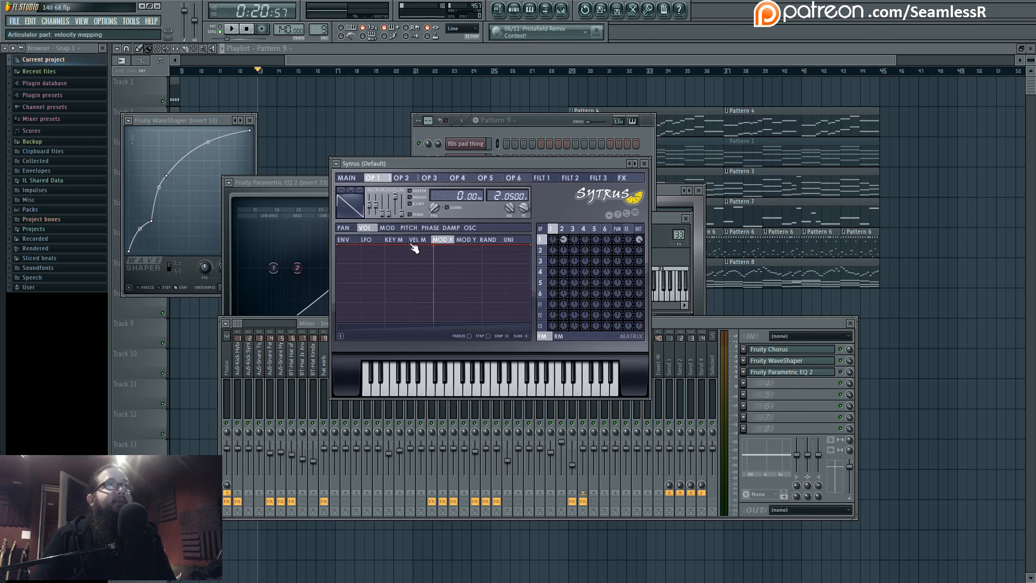
pyautogui.click(347, 178)
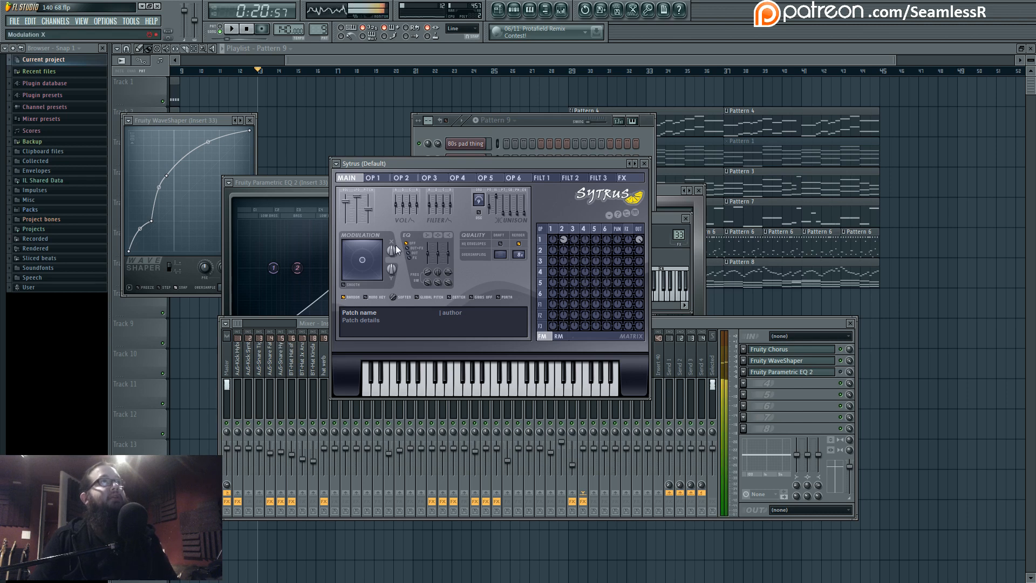
pyautogui.moveTo(391, 250); pyautogui.dragTo(392, 275)
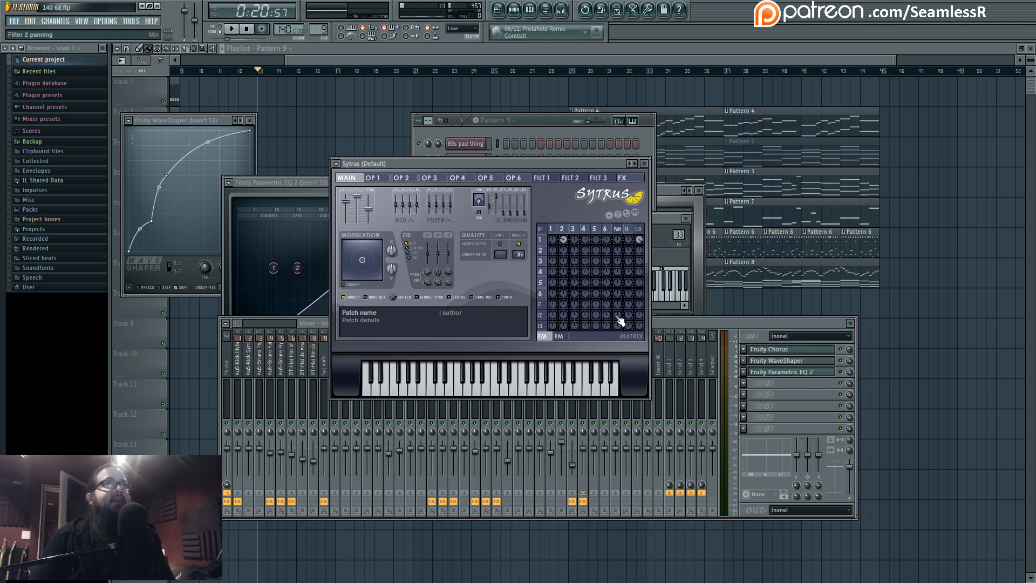
pyautogui.click(712, 324)
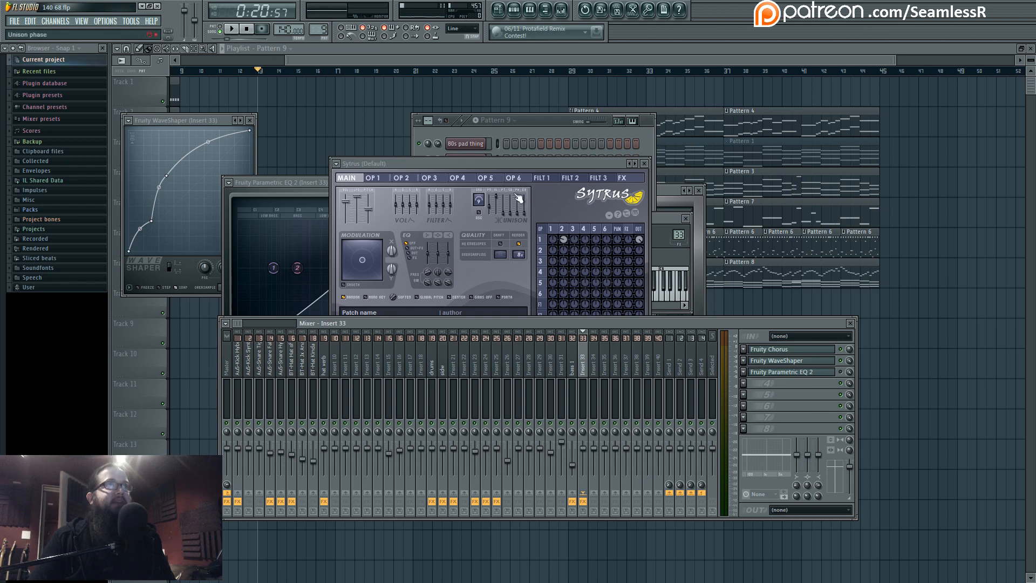
pyautogui.moveTo(520, 163); pyautogui.dragTo(514, 150)
pyautogui.click(678, 323)
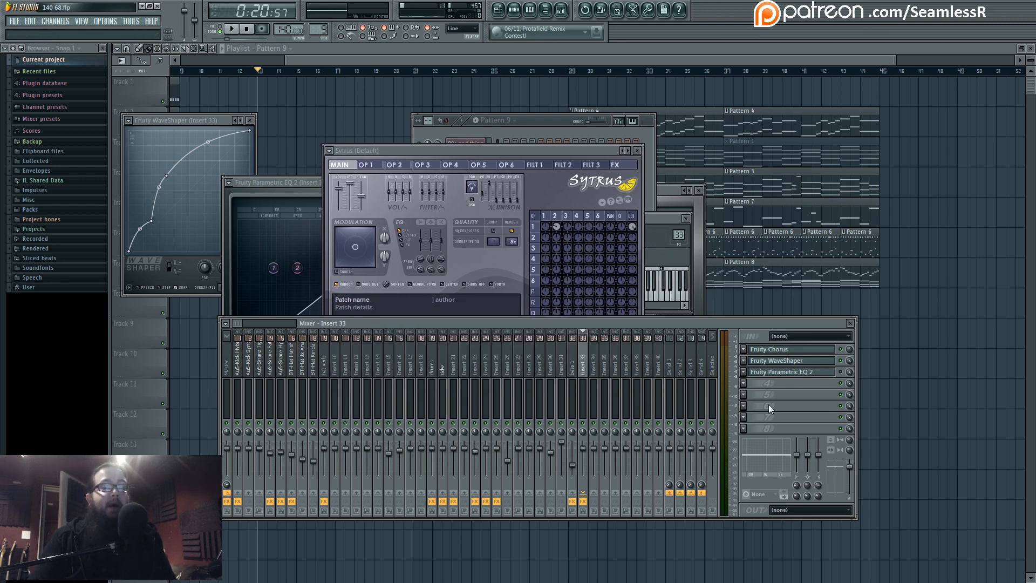
pyautogui.moveTo(502, 151); pyautogui.dragTo(532, 179)
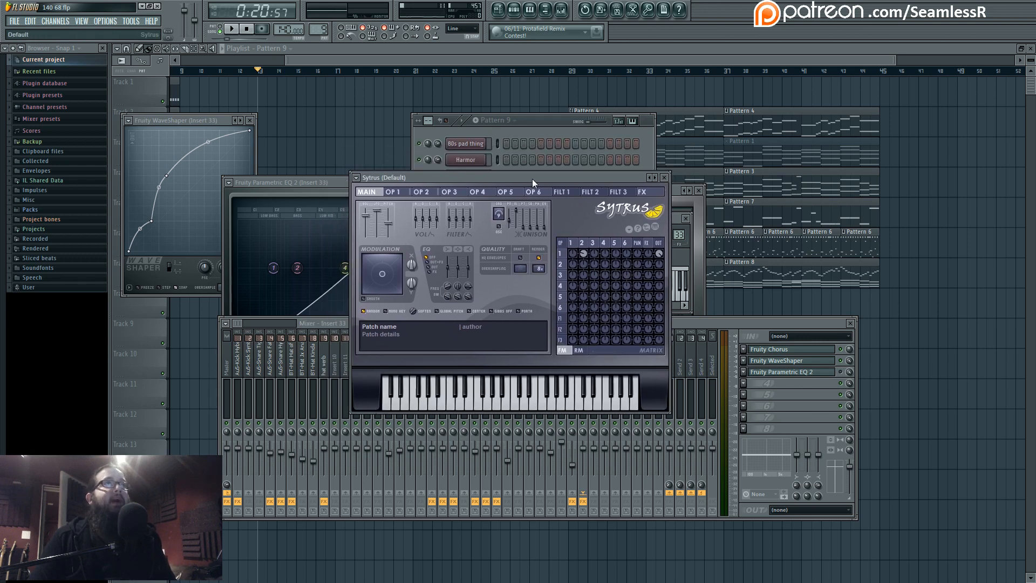
# Step: Open the piano roll of the lowest Default channel in Pattern 9 and draw a two-beat F1 note at the start
pyautogui.click(384, 60)
pyautogui.press('space')
pyautogui.scroll(3, 241, 287)
pyautogui.moveTo(314, 313); pyautogui.dragTo(403, 327)
pyautogui.press('space')
pyautogui.click(523, 11)
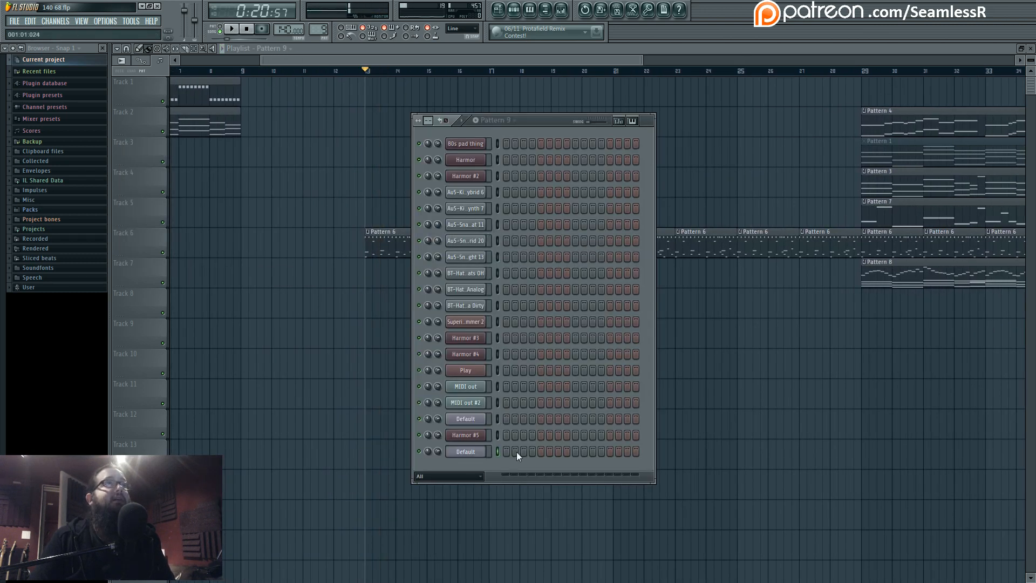
pyautogui.rightClick(489, 461)
pyautogui.click(503, 436)
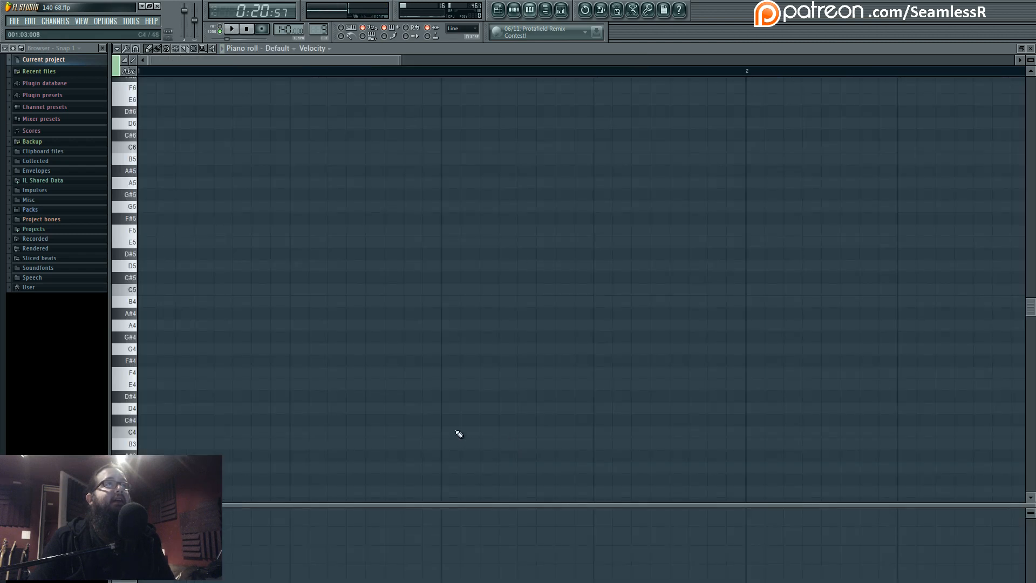
pyautogui.scroll(-10, 131, 381)
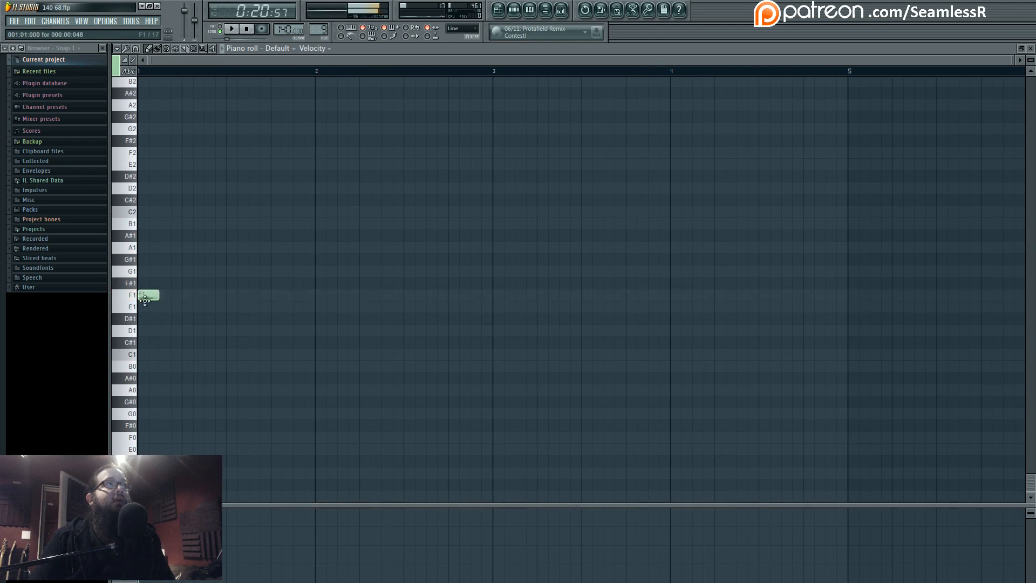
pyautogui.click(223, 32)
pyautogui.press('space')
pyautogui.press('space')
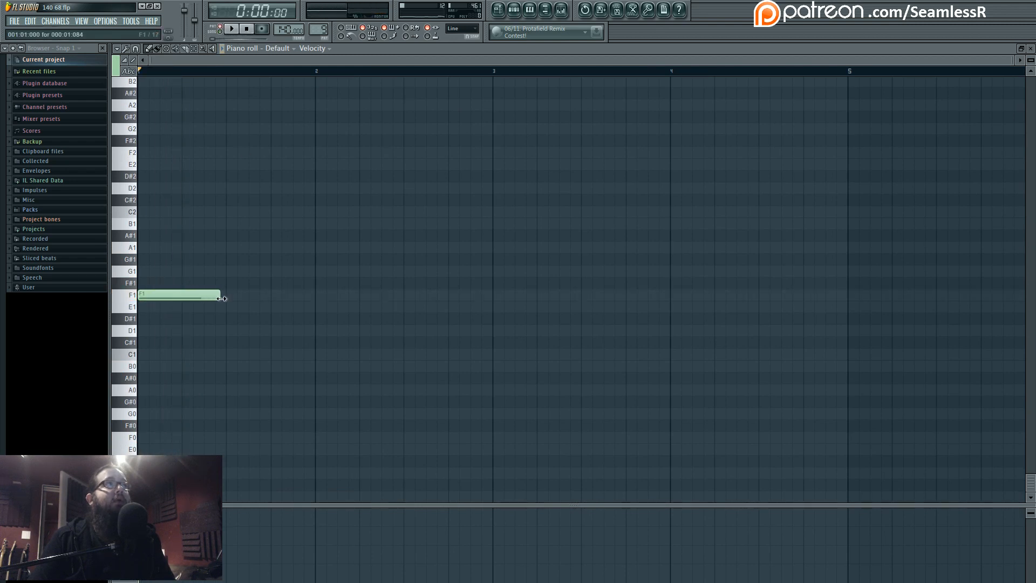
# Step: Place Pattern 9 at bar 13 on Track 7, trim it to half a bar, and put a unique copy after it on Track 8
pyautogui.click(498, 10)
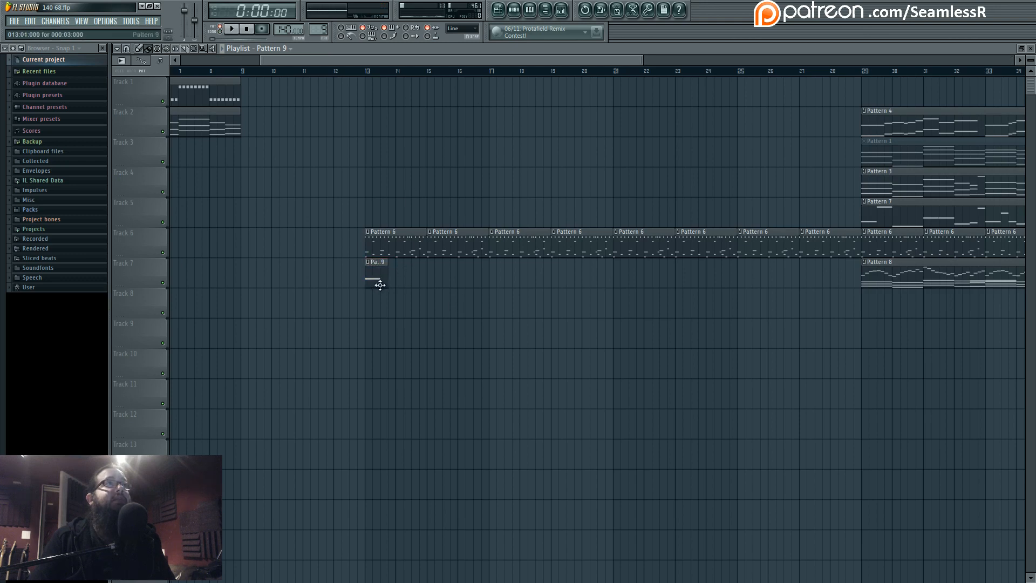
pyautogui.click(384, 295)
pyautogui.click(384, 294)
pyautogui.click(413, 352)
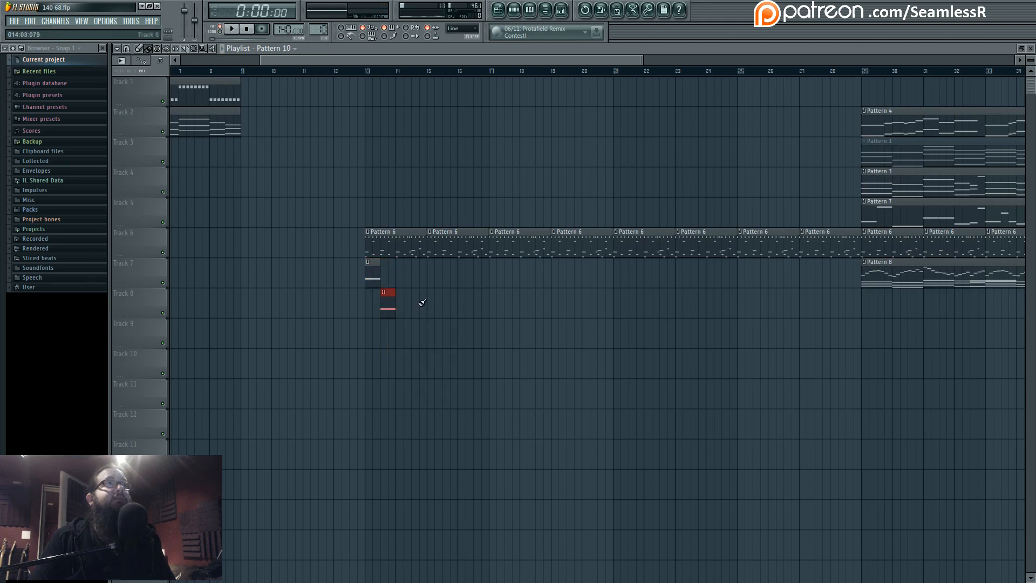
# Step: Move Pattern 10's note from the Default channel to Harmor #5 and transpose it up to F2
pyautogui.click(515, 9)
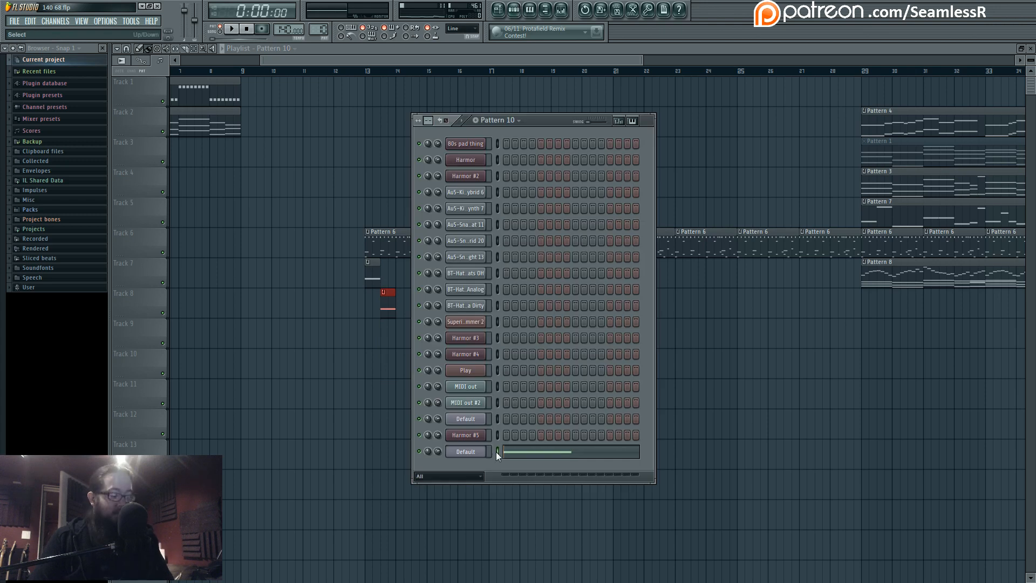
pyautogui.click(498, 435)
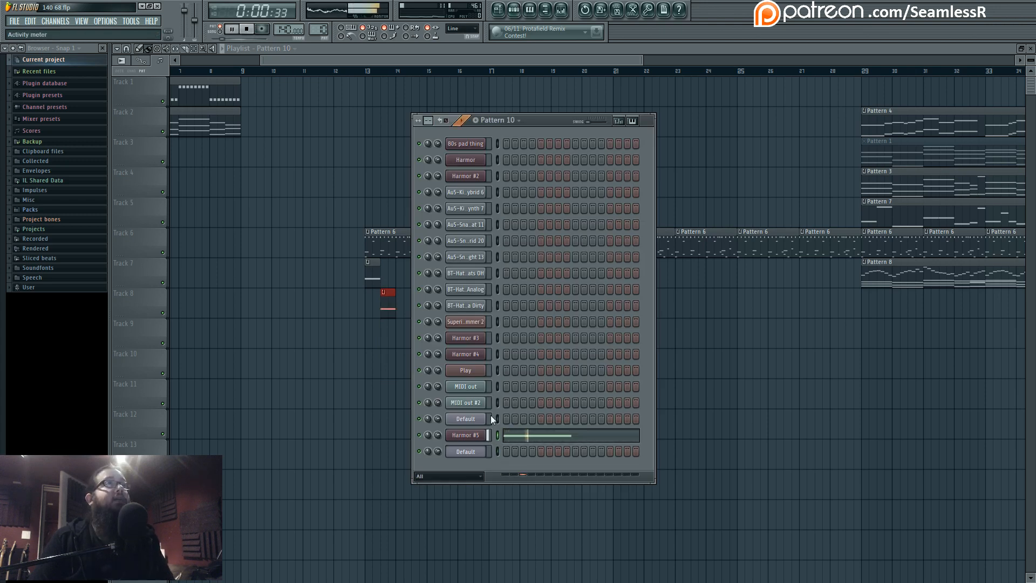
pyautogui.press('space')
pyautogui.click(533, 437)
pyautogui.moveTo(235, 298); pyautogui.dragTo(201, 154)
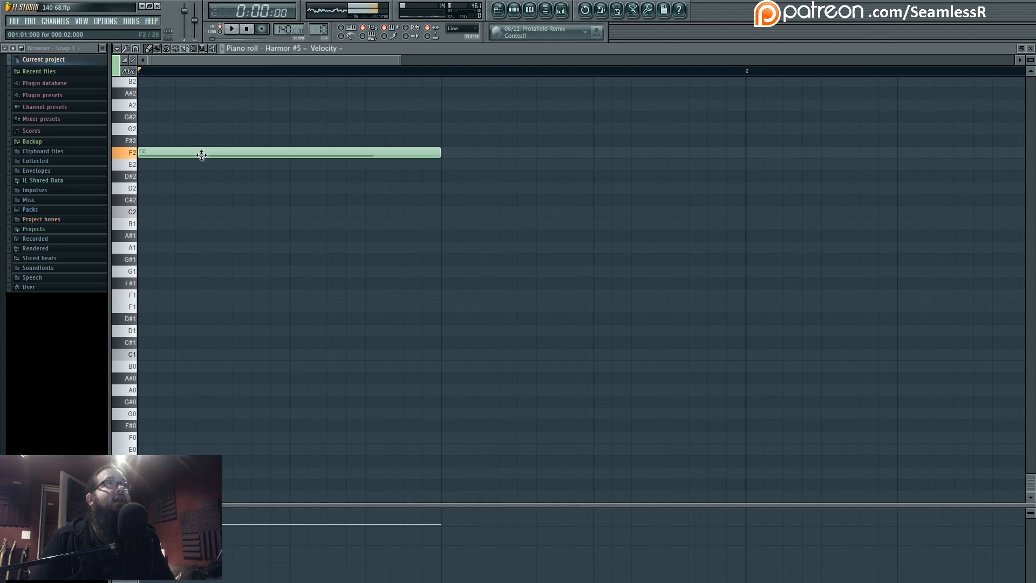
# Step: Add short slide notes at F3 and F2 over the Harmor #5 note, raise the F3 slide to F4, and audition the result
pyautogui.keyDown('ctrl'); pyautogui.scroll(-2, 197, 215); pyautogui.keyUp('ctrl')
pyautogui.scroll(4, 172, 326)
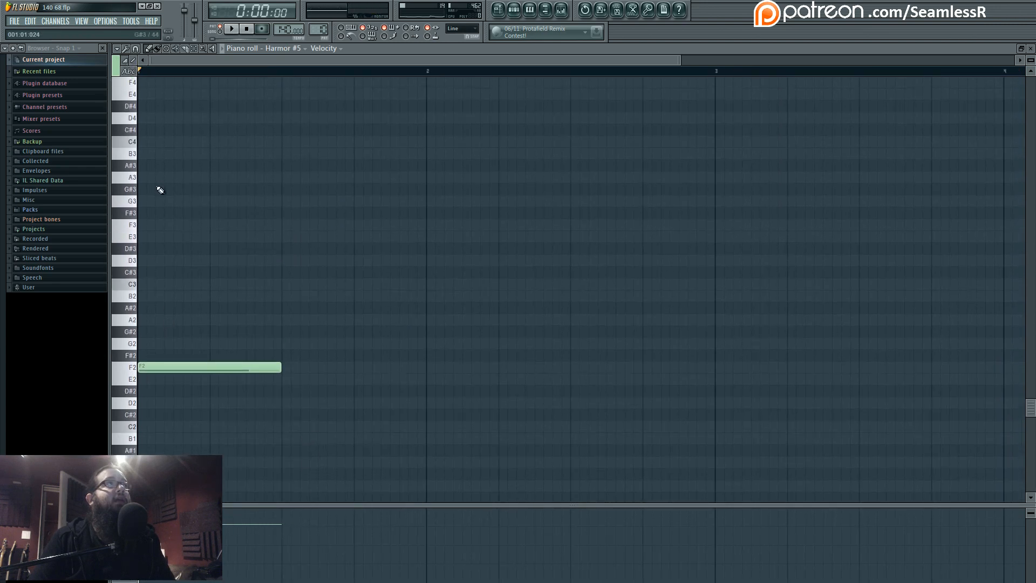
pyautogui.click(151, 223)
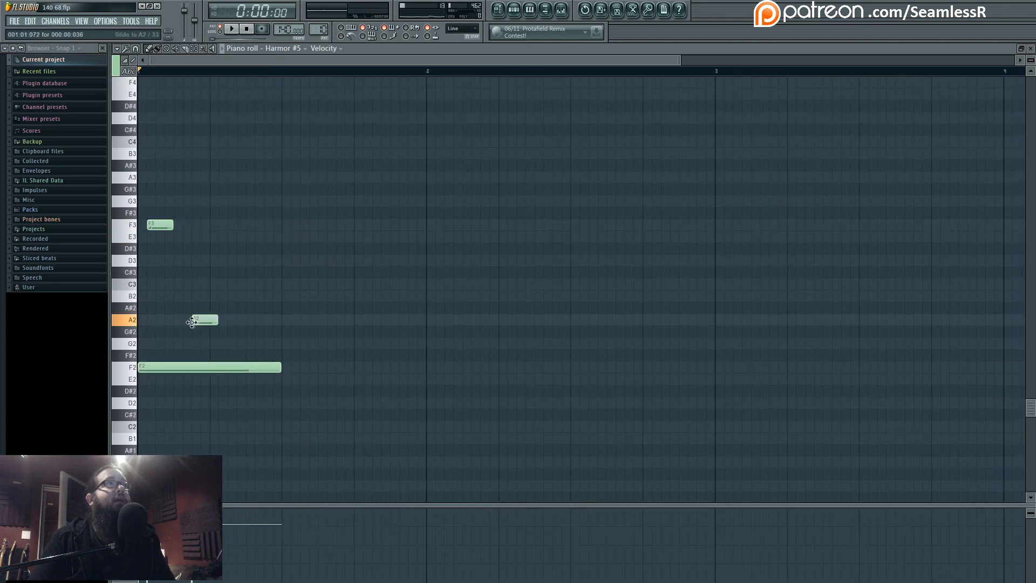
pyautogui.press('space')
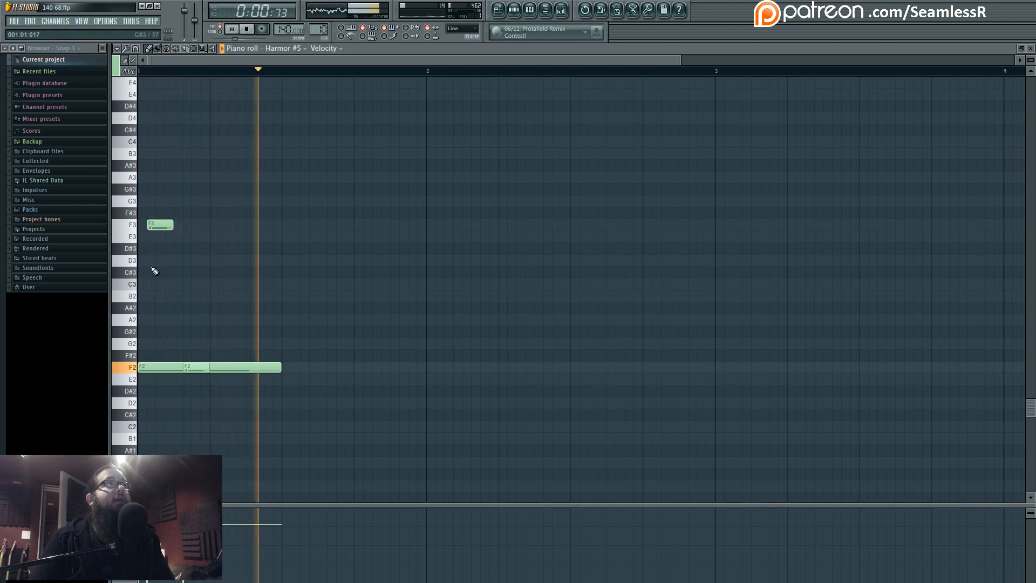
pyautogui.press('space')
pyautogui.press('space')
pyautogui.press('space')
pyautogui.moveTo(159, 224); pyautogui.dragTo(173, 83)
pyautogui.press('space')
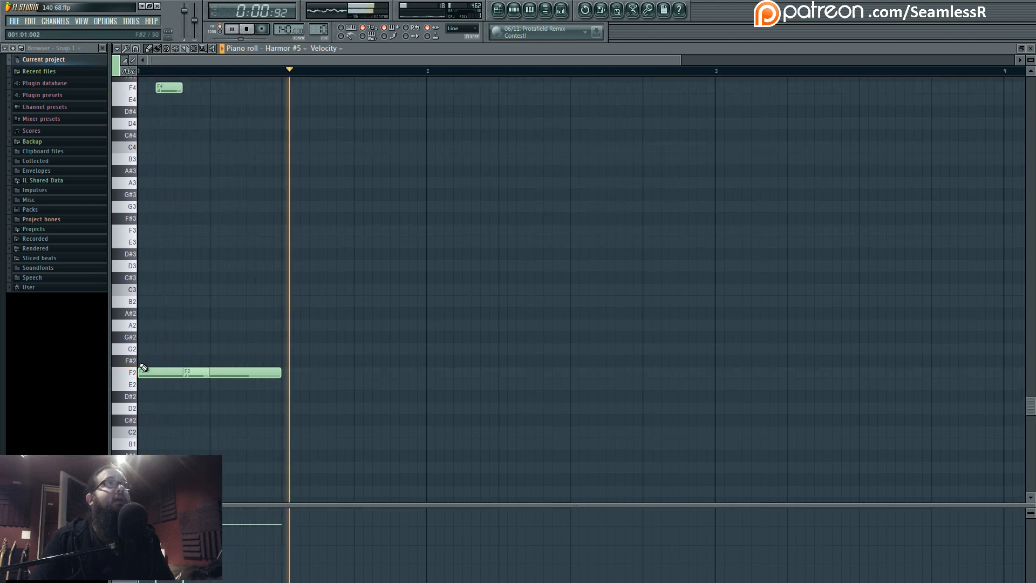
# Step: Rework the glide into a two-beat F4 note with a one-beat slide to F2 from the start, removing the extra slide note
pyautogui.press('space')
pyautogui.press('space')
pyautogui.moveTo(144, 367); pyautogui.dragTo(210, 373)
pyautogui.press('space')
pyautogui.press('space')
pyautogui.press('space')
pyautogui.press('space')
pyautogui.rightClick(190, 373)
pyautogui.press('space')
pyautogui.press('space')
pyautogui.press('space')
pyautogui.press('space')
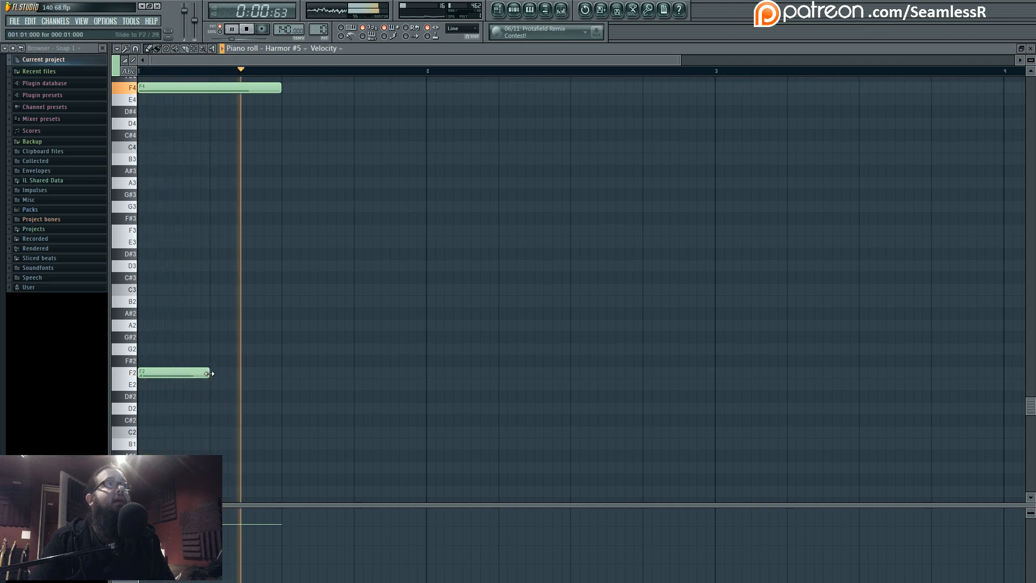
pyautogui.press('space')
pyautogui.press('space')
# Step: Open Harmor #5 and raise the middle point of the harmonic unison pitch envelope to the centre line
pyautogui.click(525, 12)
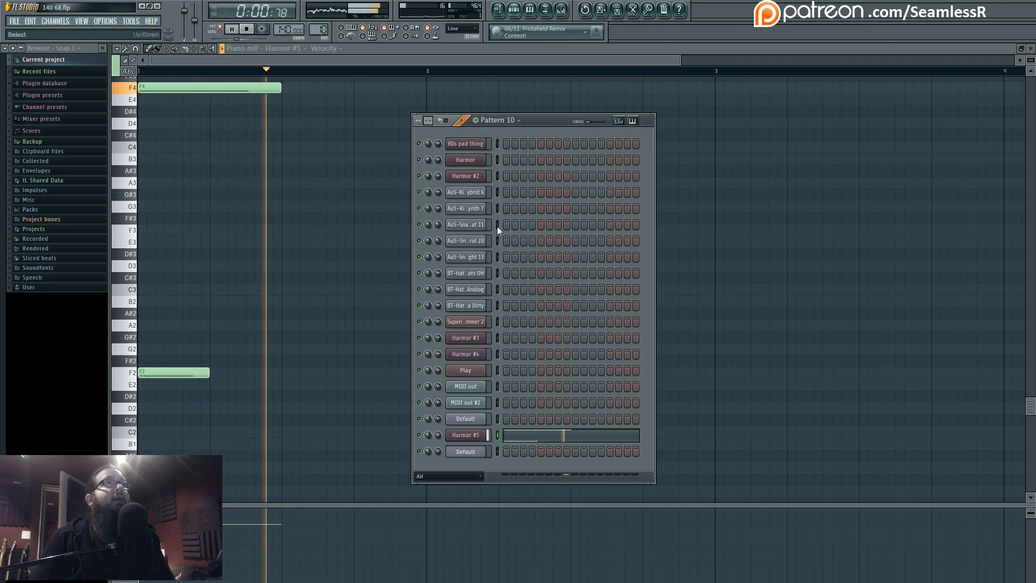
pyautogui.click(474, 429)
pyautogui.press('space')
pyautogui.press('space')
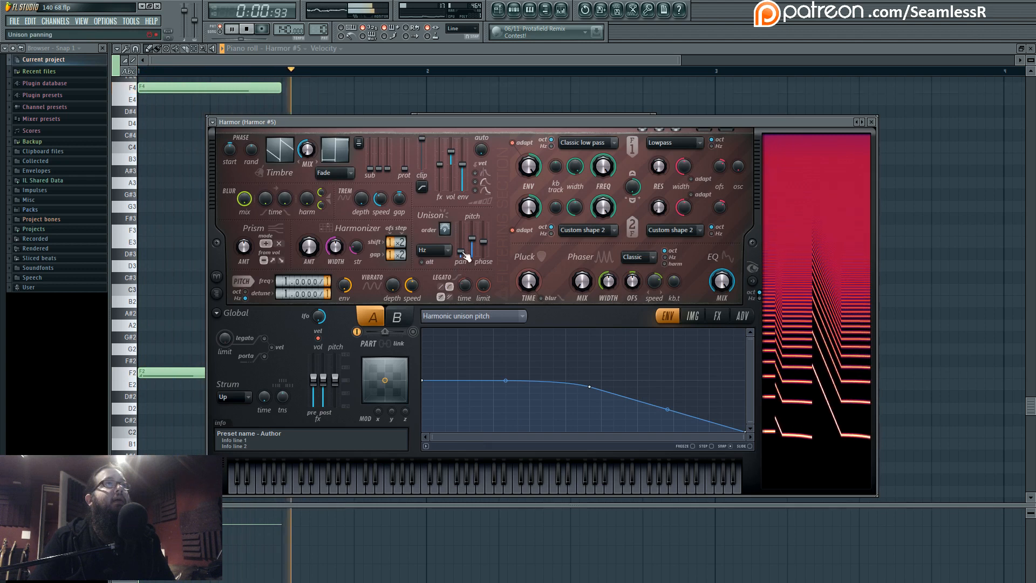
pyautogui.press('space')
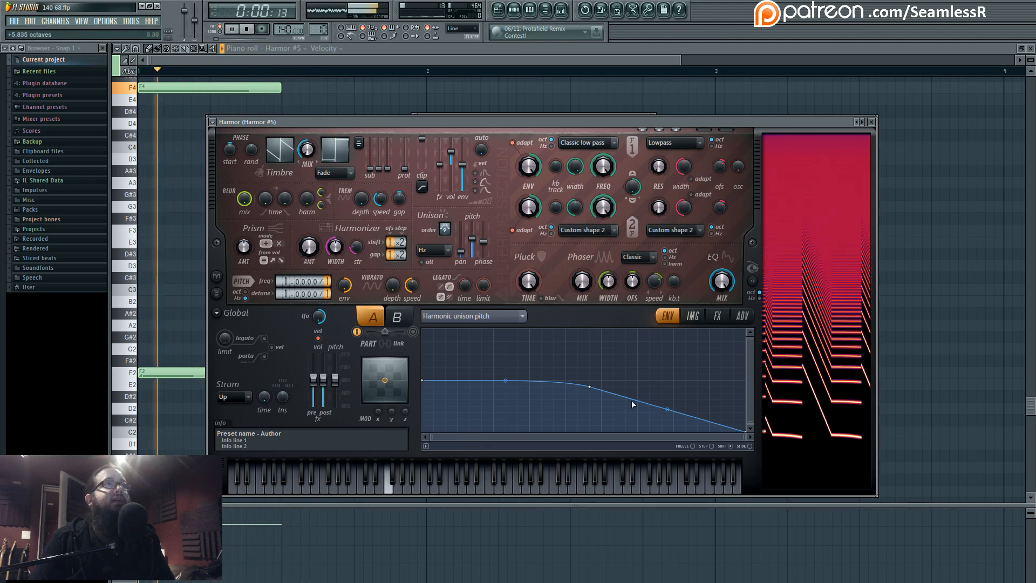
pyautogui.moveTo(590, 386)
pyautogui.mouseDown()
pyautogui.moveTo(593, 348)
pyautogui.moveTo(589, 380)
pyautogui.mouseUp()
pyautogui.press('space')
# Step: Lower the envelope's start point to the minimum and shape a fast rise with an added early point on the centre line
pyautogui.moveTo(422, 380); pyautogui.dragTo(425, 426)
pyautogui.press('space')
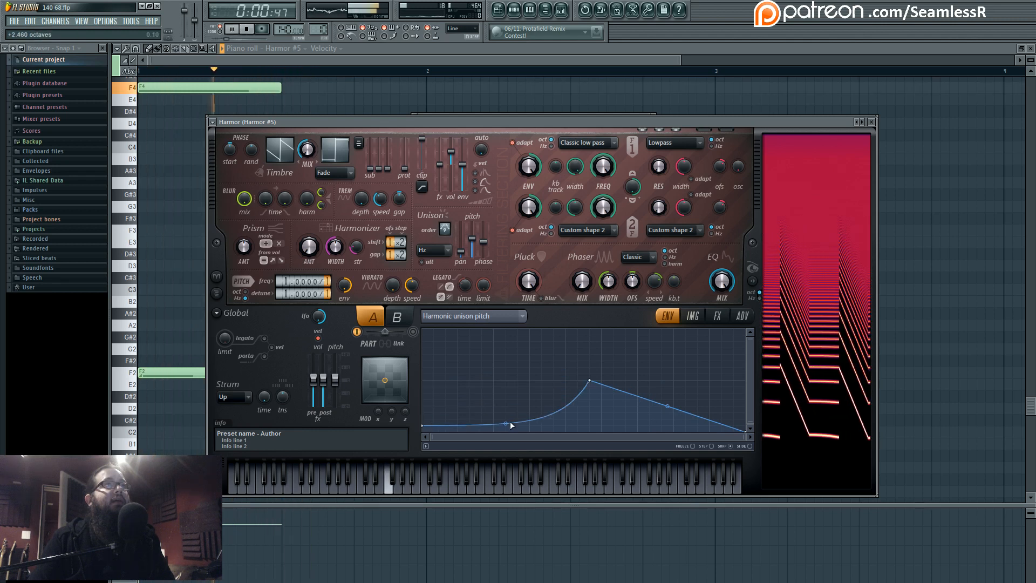
pyautogui.moveTo(508, 423); pyautogui.dragTo(506, 381)
pyautogui.press('space')
pyautogui.press('space')
pyautogui.press('space')
pyautogui.press('space')
pyautogui.press('space')
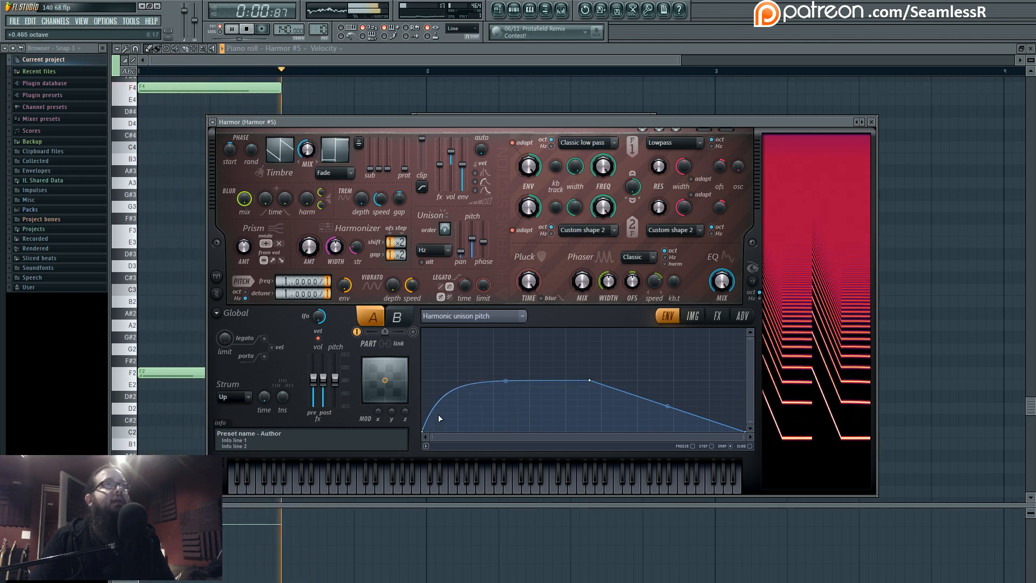
pyautogui.press('space')
pyautogui.rightClick(440, 381)
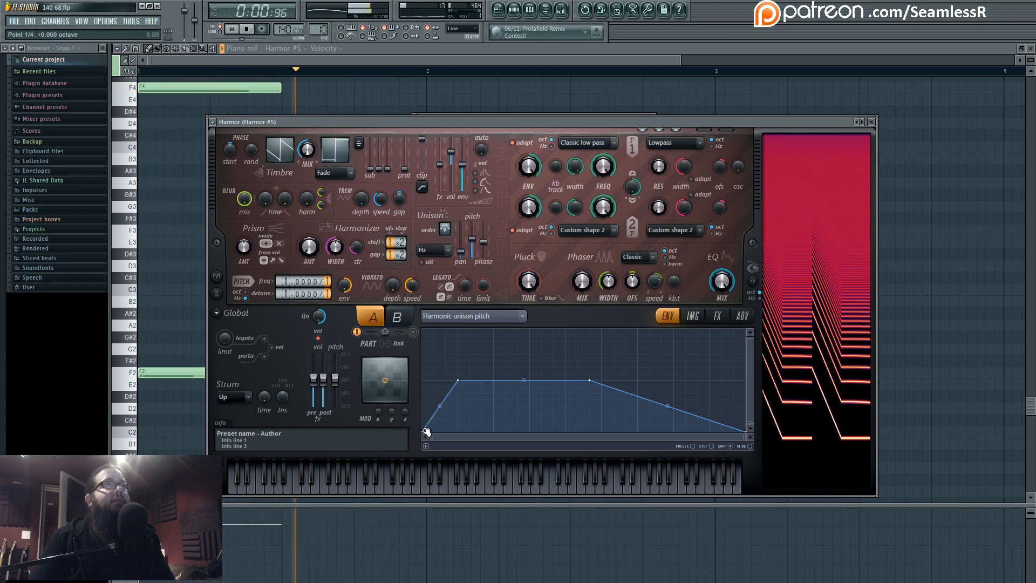
# Step: Raise the start point of Harmor #5's harmonic unison pitch envelope to partway below the centre line and audition the glide
pyautogui.press('space')
pyautogui.press('space')
pyautogui.press('space')
pyautogui.press('space')
pyautogui.moveTo(426, 431)
pyautogui.mouseDown()
pyautogui.moveTo(428, 399)
pyautogui.moveTo(429, 417)
pyautogui.mouseUp()
pyautogui.press('space')
pyautogui.press('space')
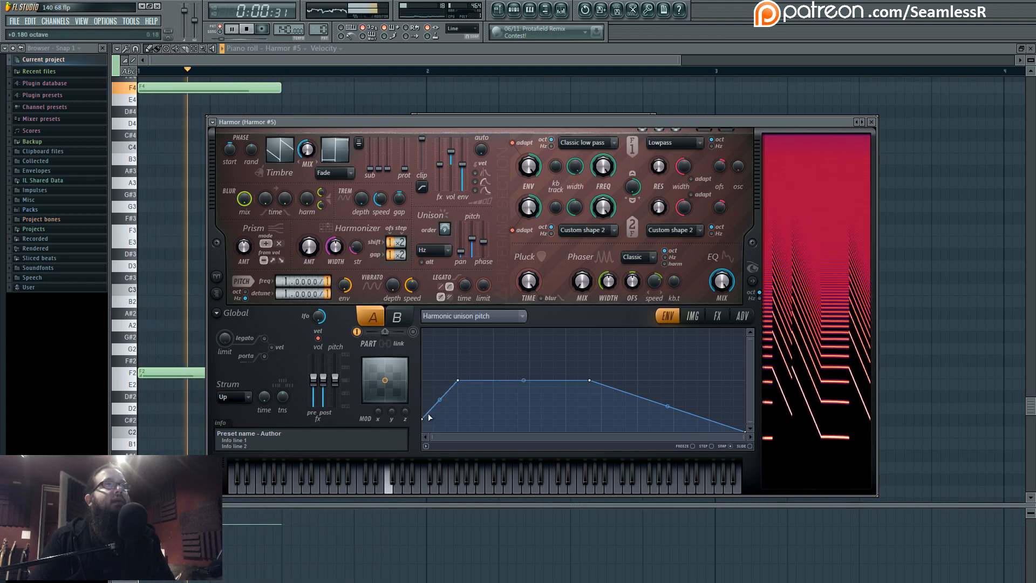
pyautogui.press('space')
pyautogui.press('space')
# Step: Open Harmor #5's effects page and audition the sound to judge its distortion and chorus settings
pyautogui.click(717, 315)
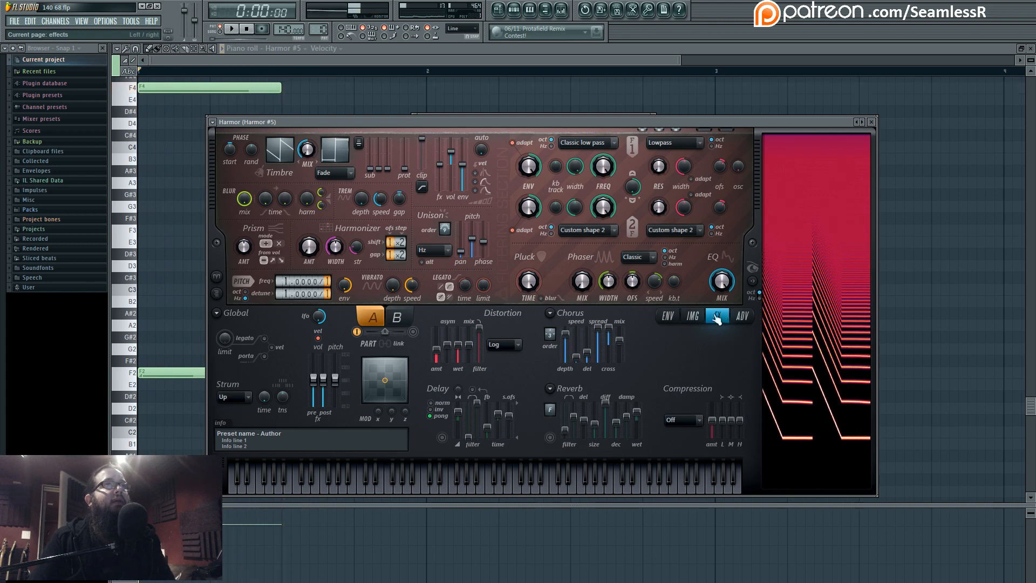
pyautogui.press('space')
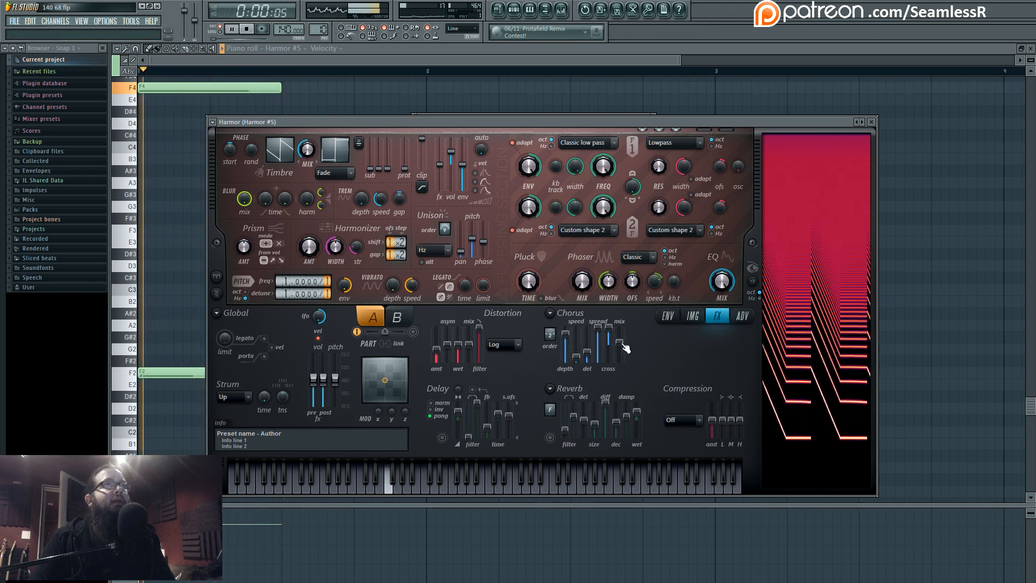
pyautogui.press('space')
pyautogui.press('space')
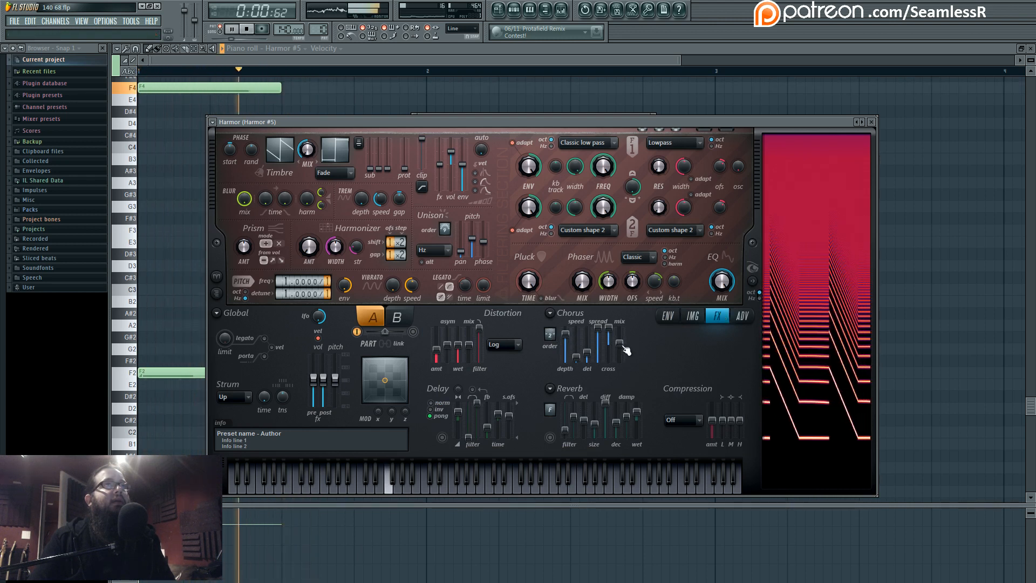
pyautogui.press('space')
pyautogui.press('space')
# Step: Raise the bass 1 mixer level slightly and add a Fruity Parametric EQ 2 after Maximus with a small low-mid cut and gentle upper boost
pyautogui.click(563, 9)
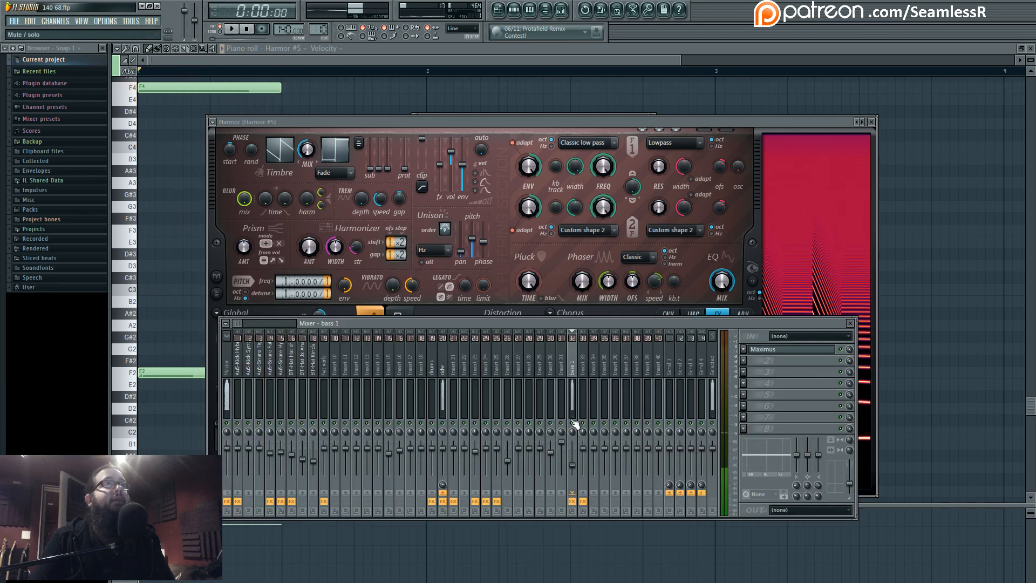
pyautogui.press('space')
pyautogui.moveTo(572, 459); pyautogui.dragTo(573, 461)
pyautogui.click(743, 361)
pyautogui.click(873, 396)
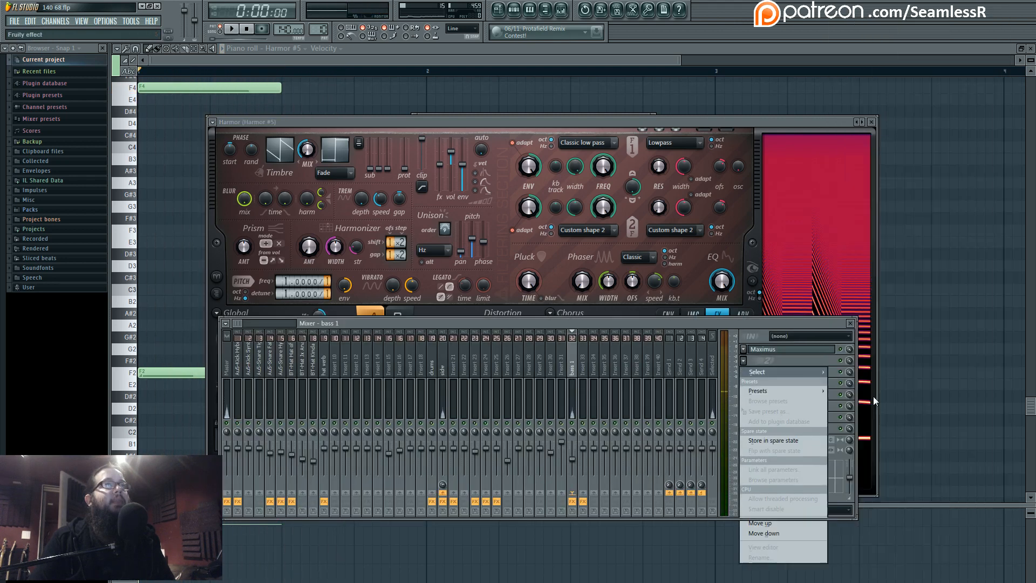
pyautogui.moveTo(322, 232)
pyautogui.mouseDown()
pyautogui.moveTo(354, 228)
pyautogui.moveTo(236, 247)
pyautogui.moveTo(318, 231)
pyautogui.mouseUp()
pyautogui.press('space')
# Step: Open Maximus on bass 1, bow the high band's curve upward, and check the low and master bands during playback
pyautogui.click(805, 350)
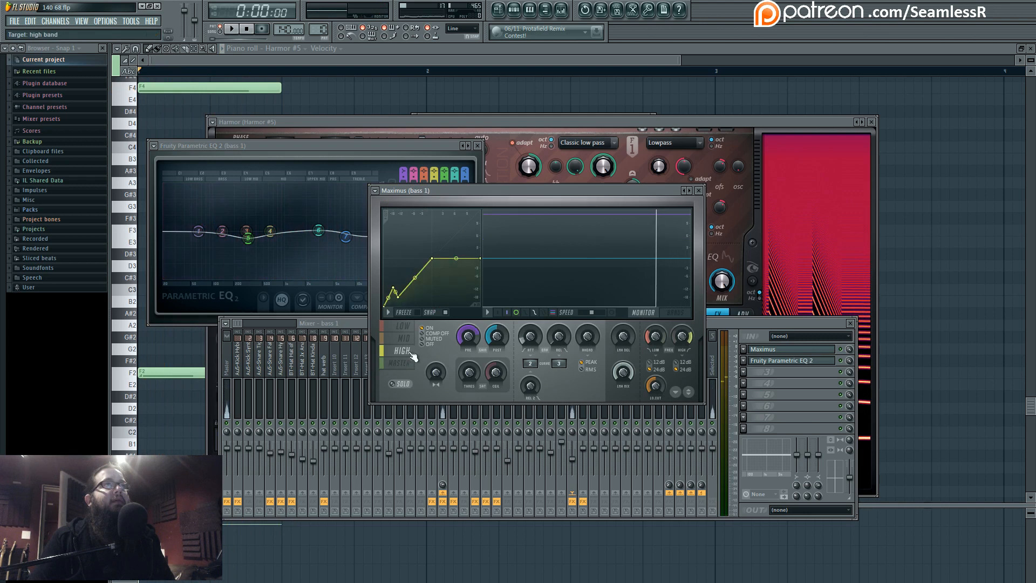
pyautogui.press('space')
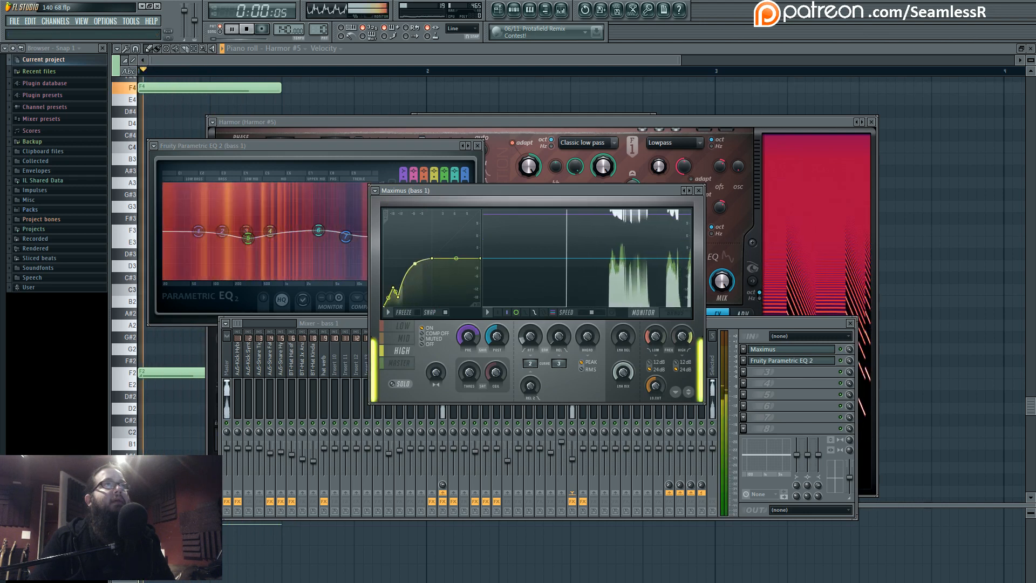
pyautogui.press('space')
pyautogui.press('space')
pyautogui.click(404, 326)
pyautogui.press('space')
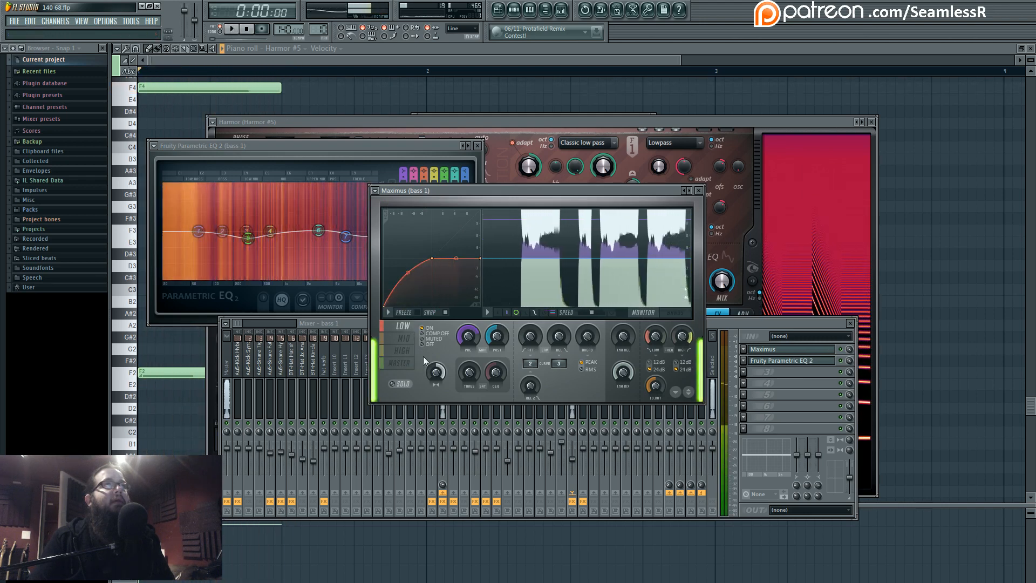
pyautogui.click(415, 351)
pyautogui.press('space')
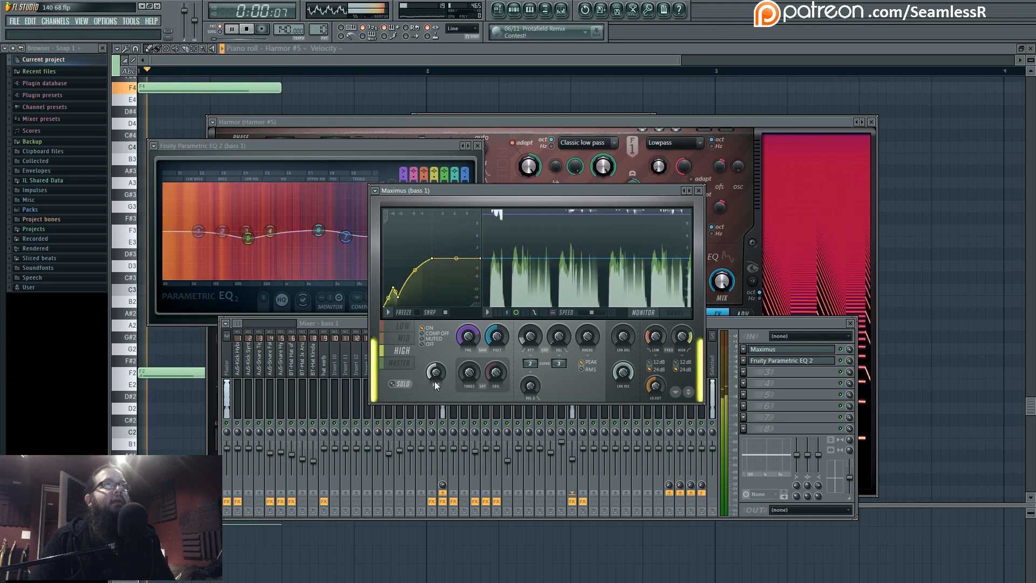
pyautogui.click(399, 363)
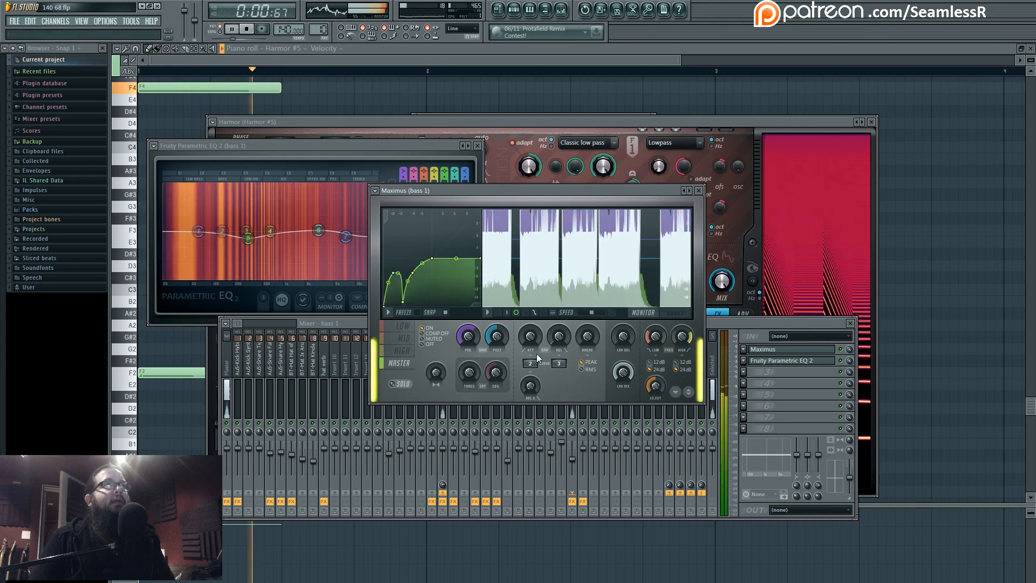
pyautogui.moveTo(479, 259)
pyautogui.mouseDown()
pyautogui.moveTo(481, 229)
pyautogui.moveTo(481, 287)
pyautogui.moveTo(482, 258)
pyautogui.mouseUp()
pyautogui.press('space')
# Step: Return to the playlist and play the arrangement from bar 13
pyautogui.click(561, 10)
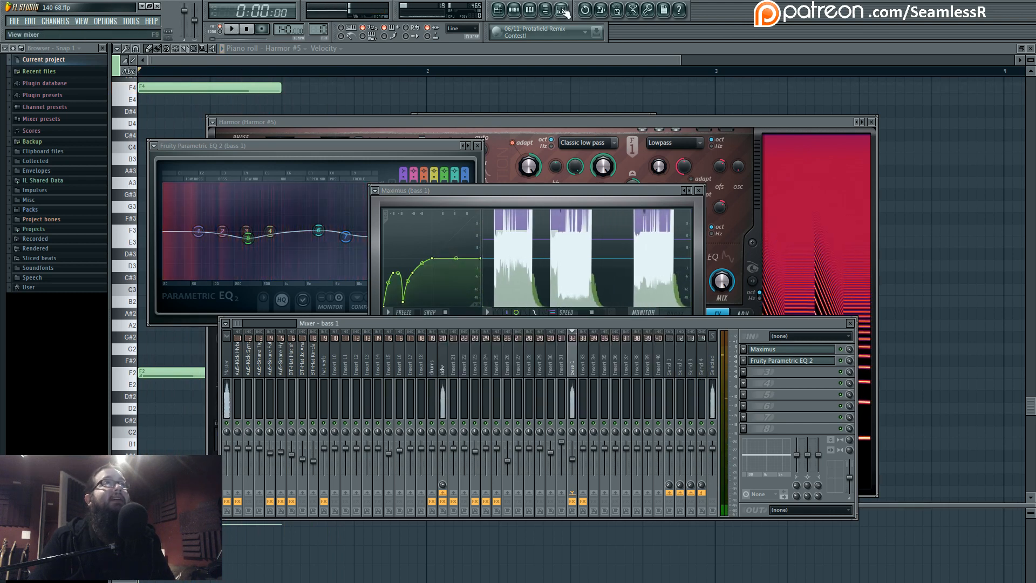
pyautogui.click(500, 11)
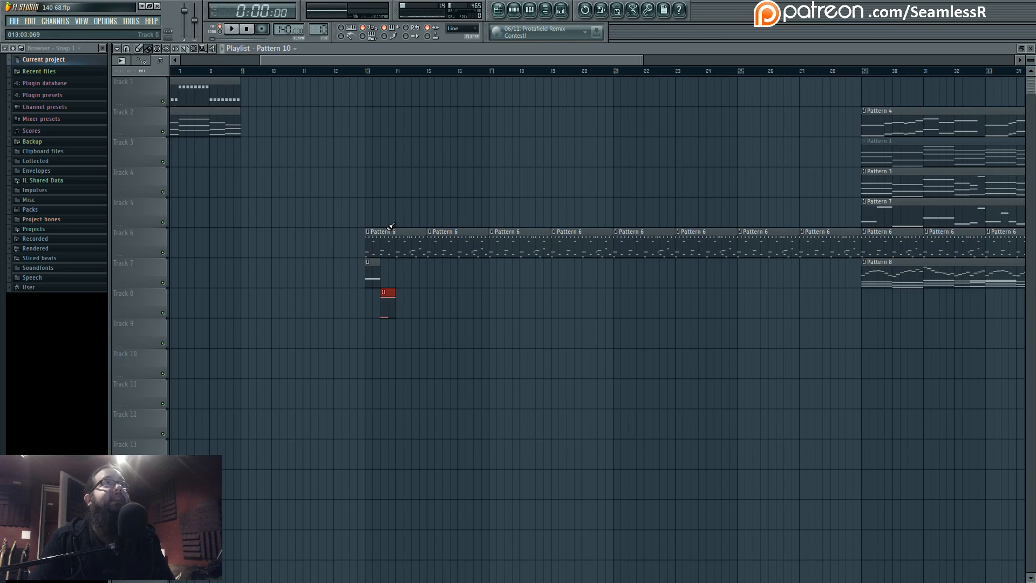
pyautogui.click(366, 72)
pyautogui.press('space')
pyautogui.keyDown('ctrl'); pyautogui.click(423, 134); pyautogui.keyUp('ctrl')
pyautogui.scroll(2, 363, 317)
pyautogui.scroll(-4, 427, 329)
pyautogui.scroll(3, 438, 333)
pyautogui.press('space')
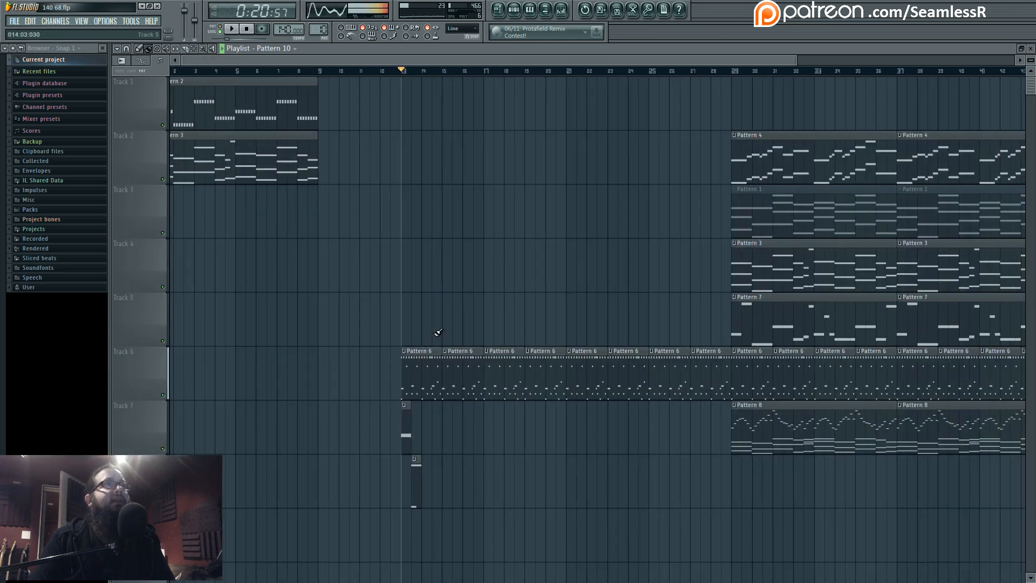
# Step: Examine the Pattern 9 and Pattern 10 clips in bar 13 up close and audition them against the drums
pyautogui.scroll(5, 406, 447)
pyautogui.moveTo(393, 412); pyautogui.dragTo(414, 197)
pyautogui.keyDown('ctrl'); pyautogui.rightClick(412, 331); pyautogui.keyUp('ctrl')
pyautogui.moveTo(379, 423); pyautogui.dragTo(476, 489)
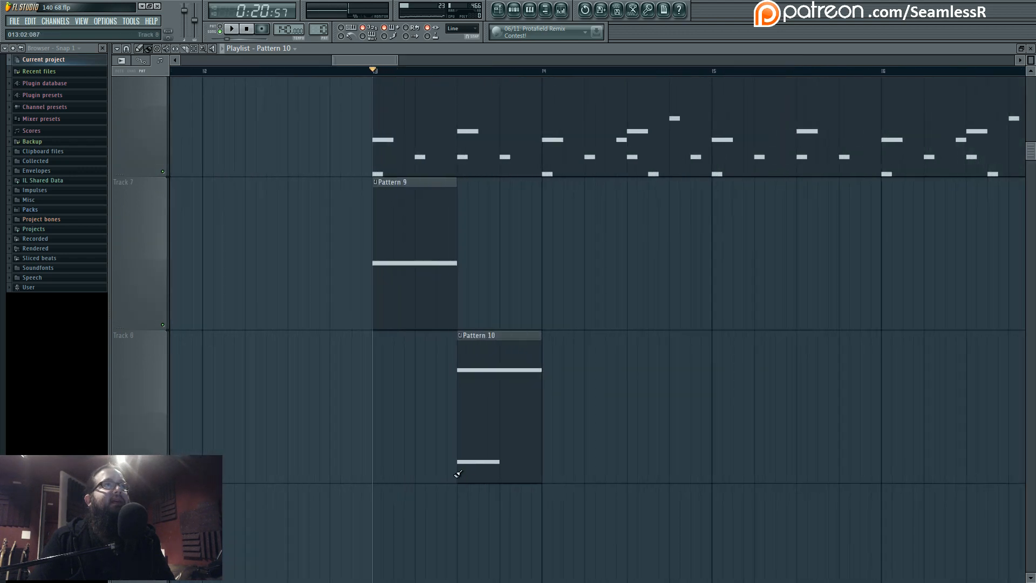
pyautogui.moveTo(1033, 58); pyautogui.dragTo(1033, 34)
pyautogui.scroll(5, 562, 316)
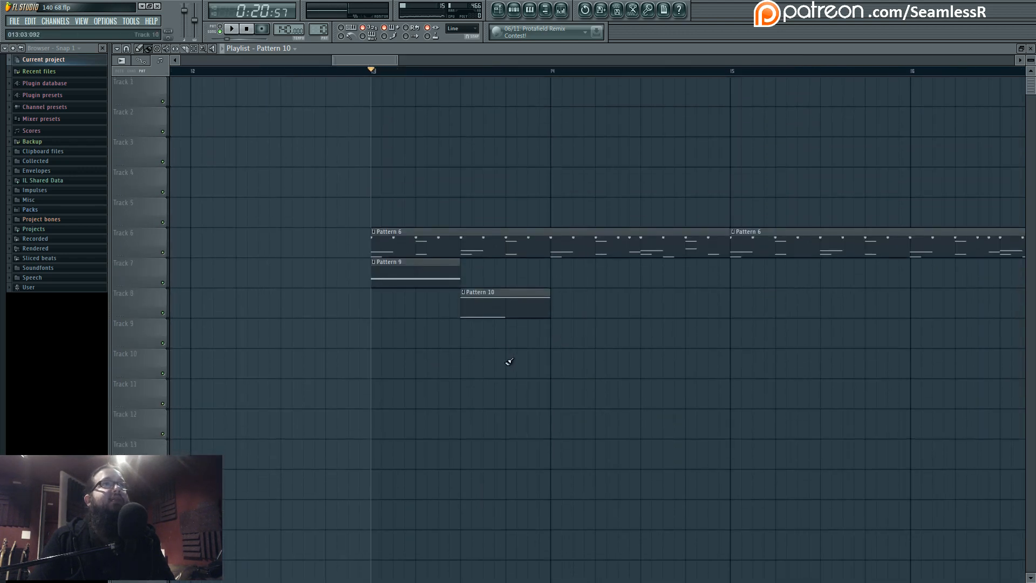
pyautogui.press('space')
pyautogui.press('space')
# Step: Select the first half of bar 13 over Pattern 9 and create an automation clip there for the Sytrus channel's Modulation X
pyautogui.moveTo(374, 72); pyautogui.dragTo(460, 72)
pyautogui.press('F9')
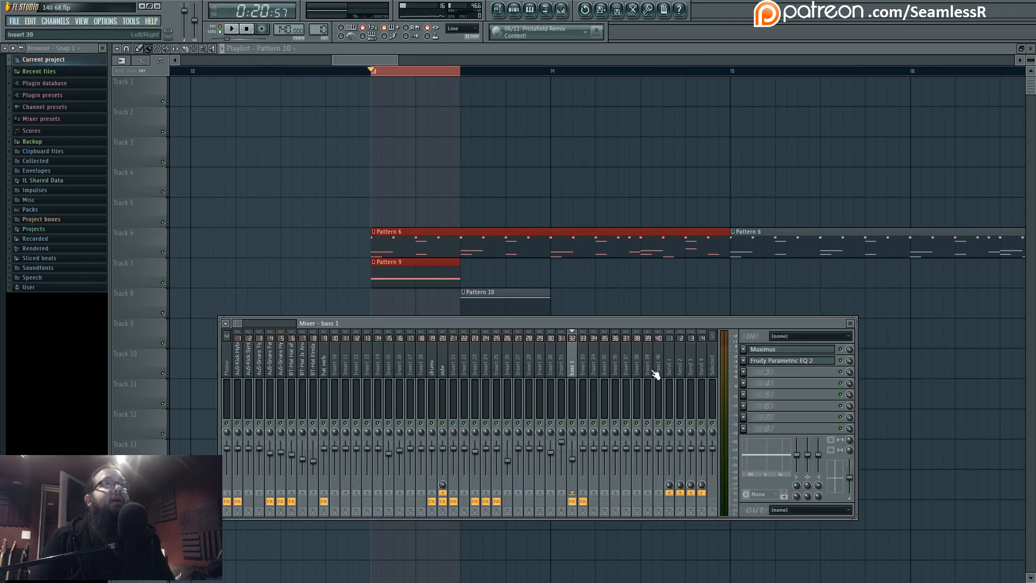
pyautogui.click(513, 10)
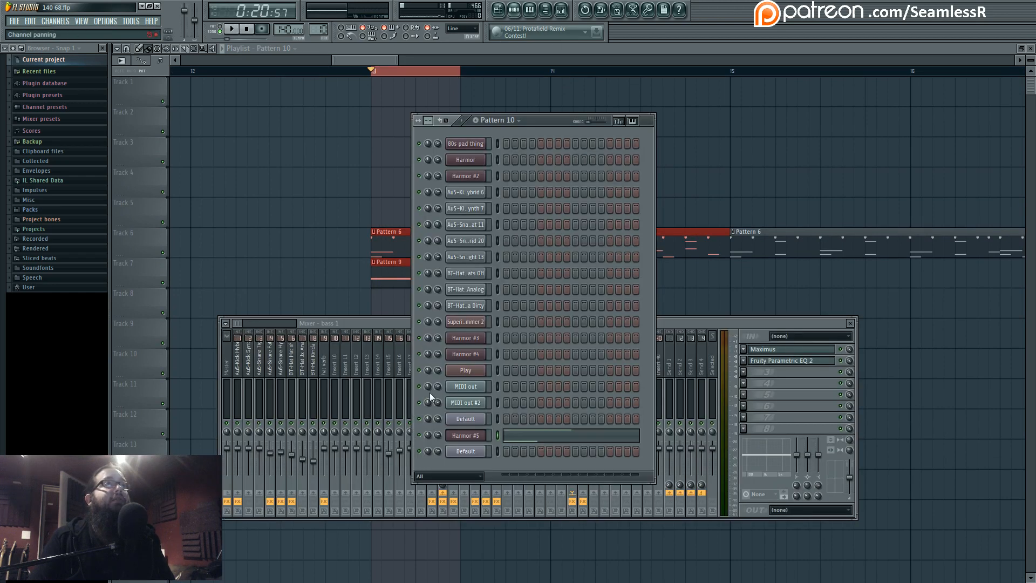
pyautogui.click(467, 452)
pyautogui.rightClick(416, 267)
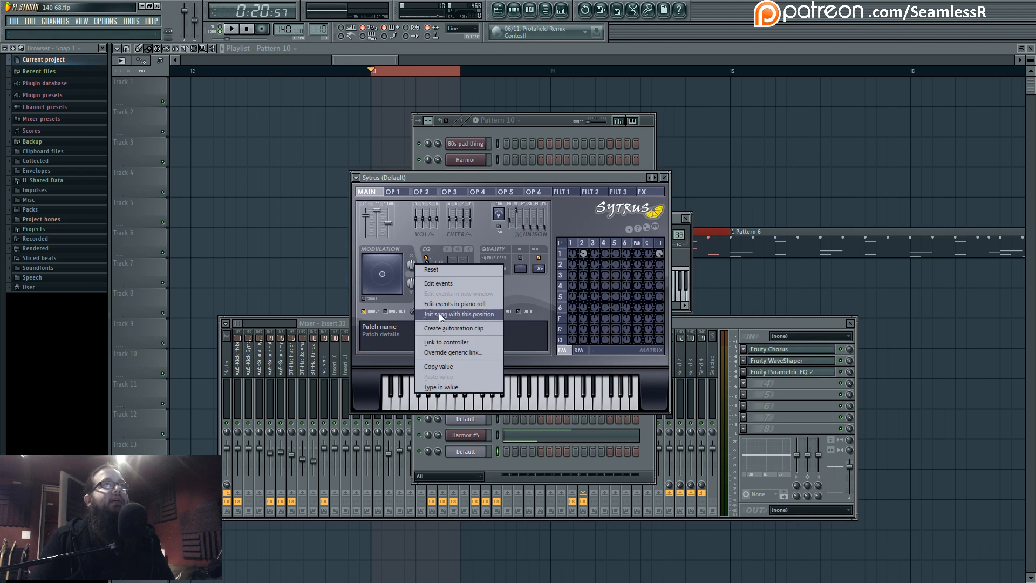
pyautogui.click(439, 313)
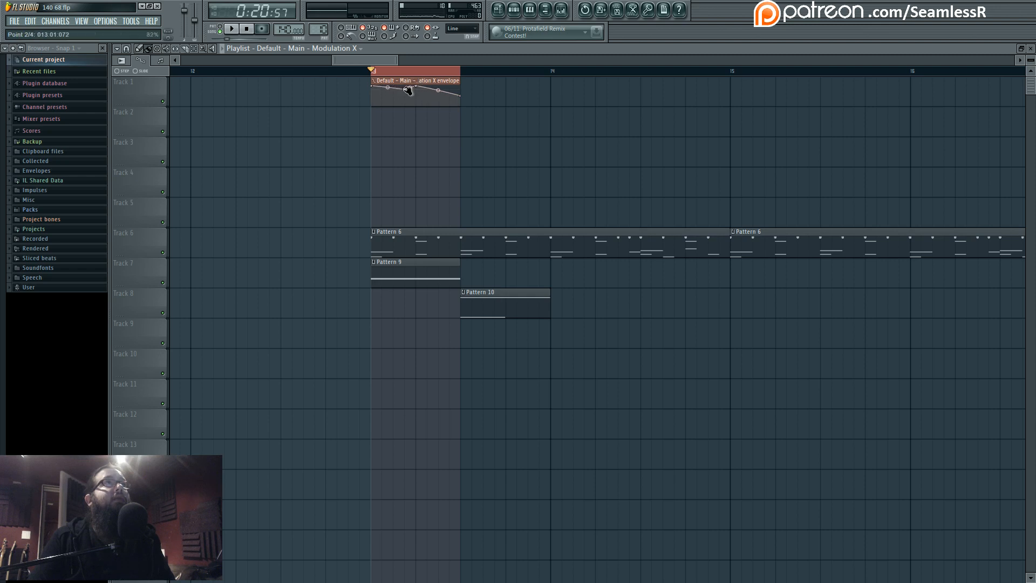
# Step: Shape the Modulation X automation into a rounded fall to 0%, a rise back up, and two sawtooth-like drops, then play it
pyautogui.moveTo(405, 91); pyautogui.dragTo(405, 106)
pyautogui.rightClick(438, 105)
pyautogui.rightClick(438, 87)
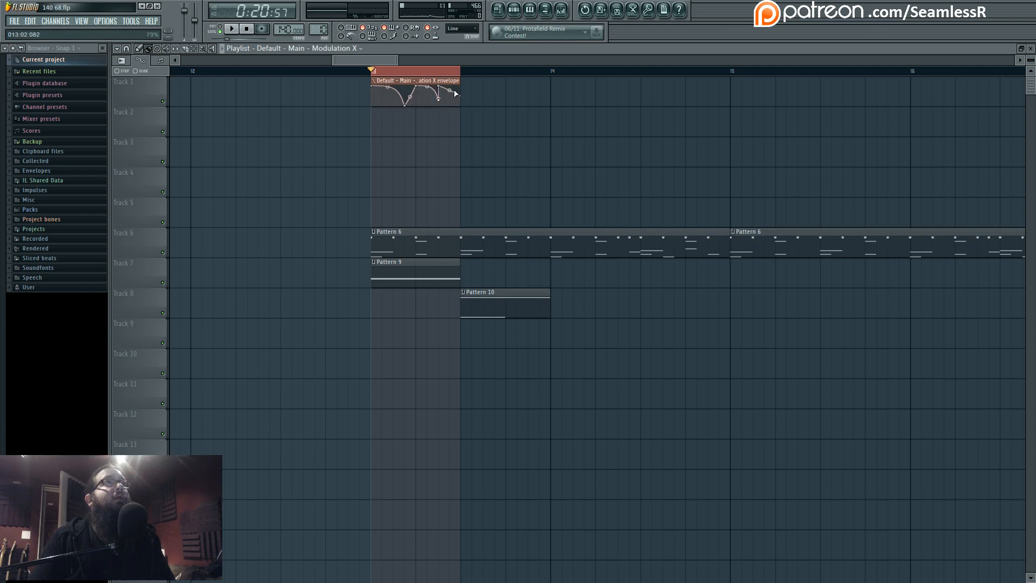
pyautogui.press('space')
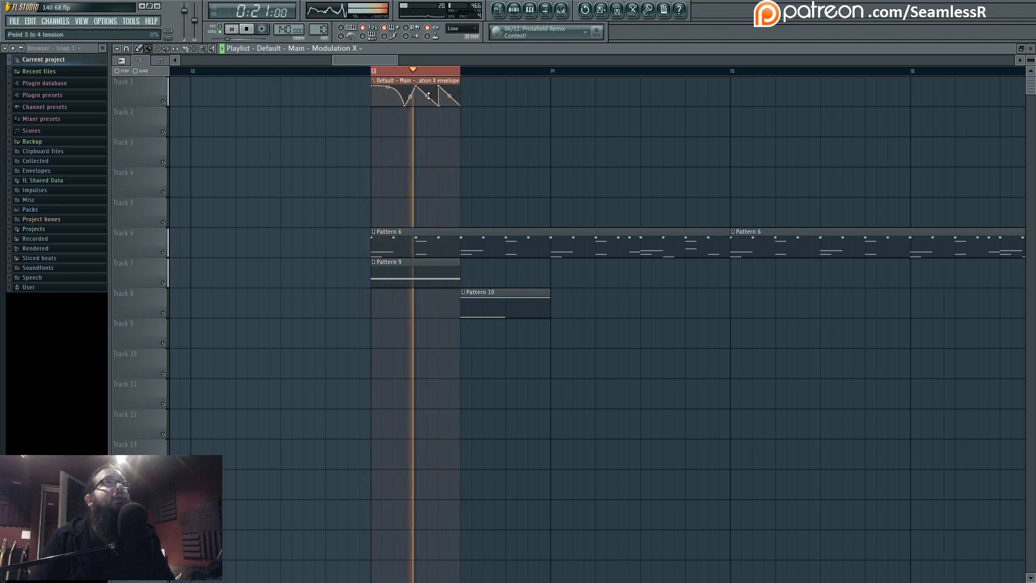
# Step: In Sytrus, set operator 3's frequency ratio to 4, route it to operator 2 and the output, and add upper harmonics to its oscillator
pyautogui.press('F9')
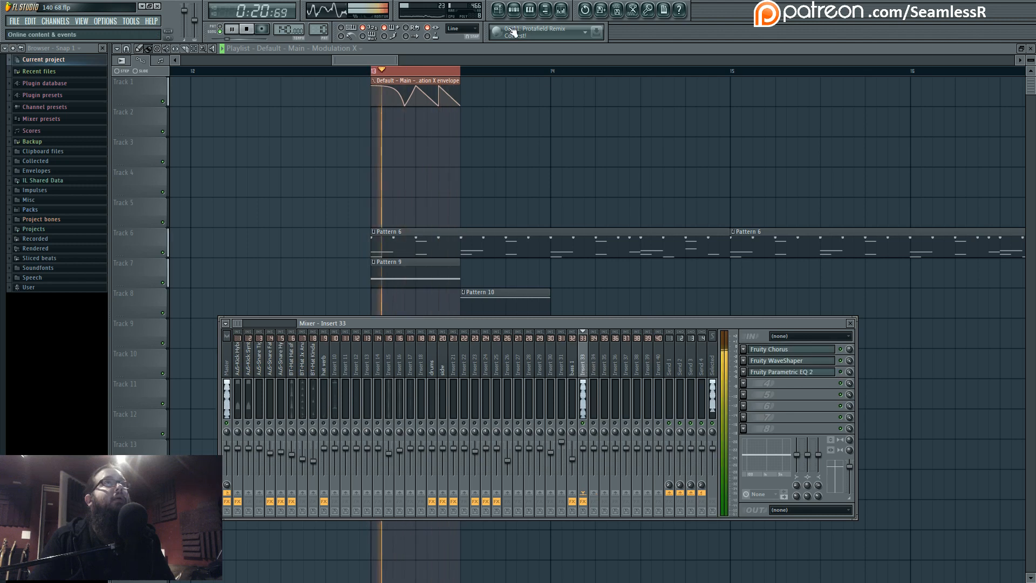
pyautogui.press('F6')
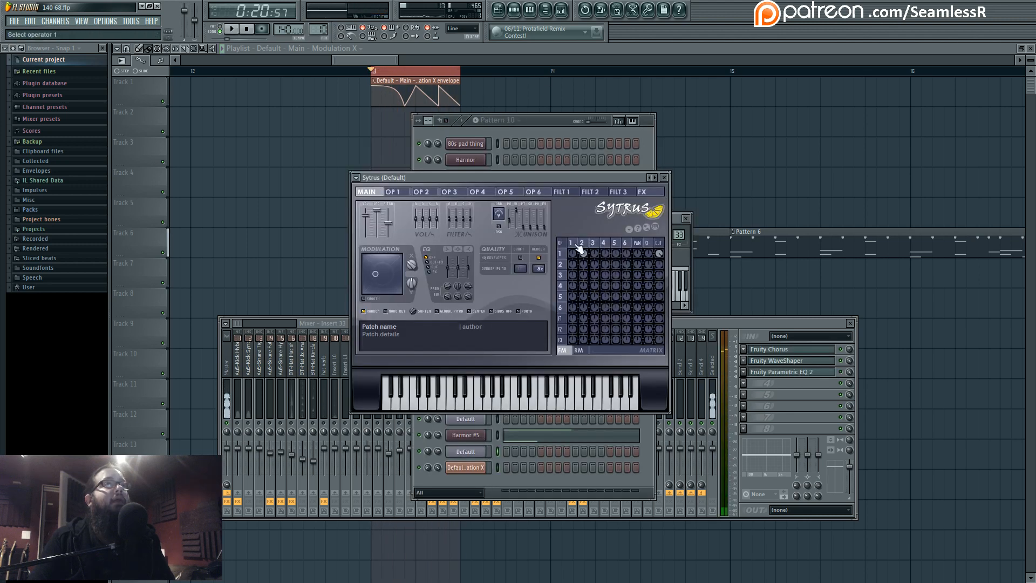
pyautogui.click(583, 243)
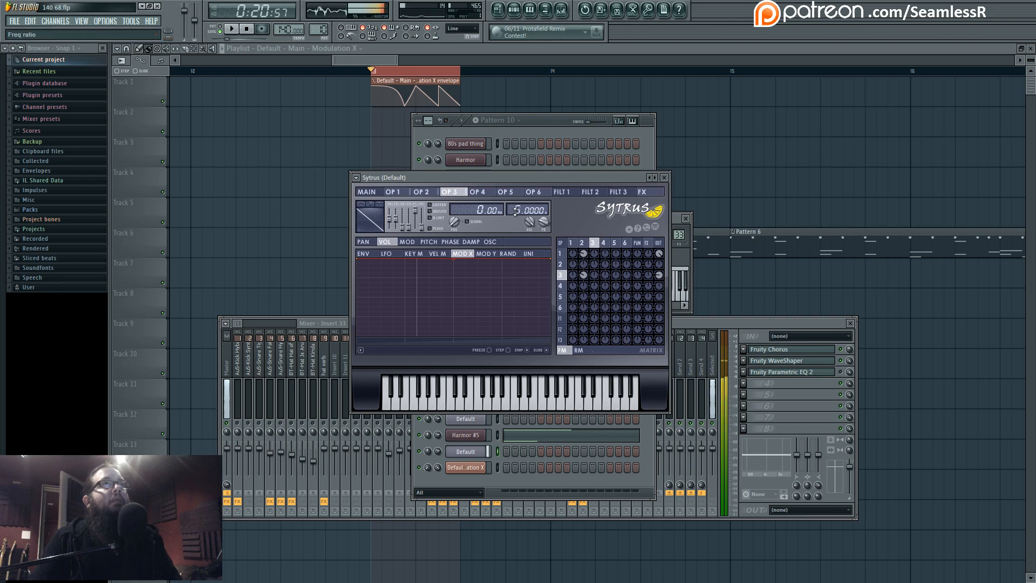
pyautogui.click(492, 242)
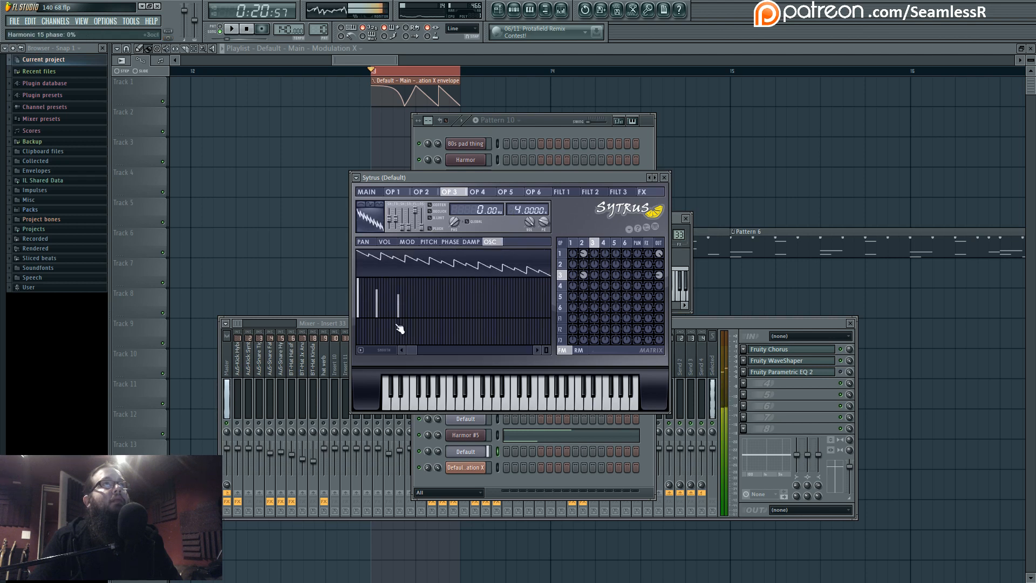
# Step: Add an upper harmonic to operator 2's oscillator and make operator 3's volume rise linearly from minimum to maximum with Modulation X
pyautogui.click(583, 244)
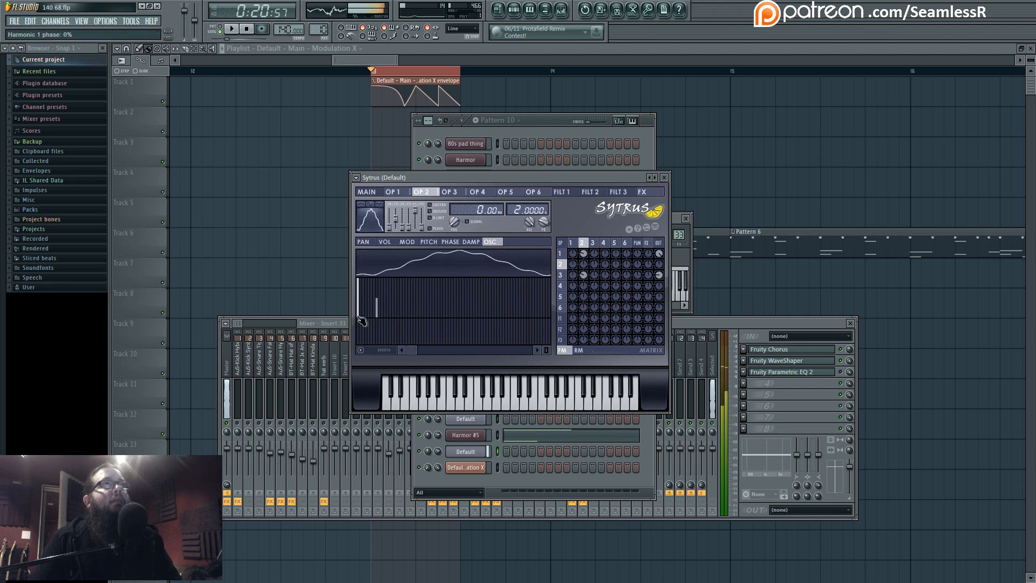
pyautogui.click(232, 29)
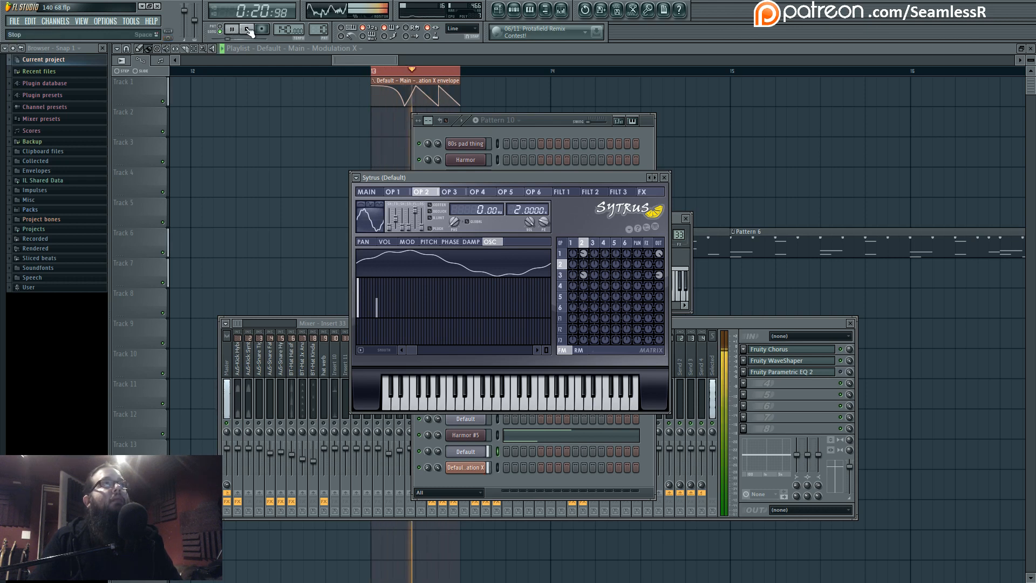
pyautogui.click(592, 242)
pyautogui.click(385, 242)
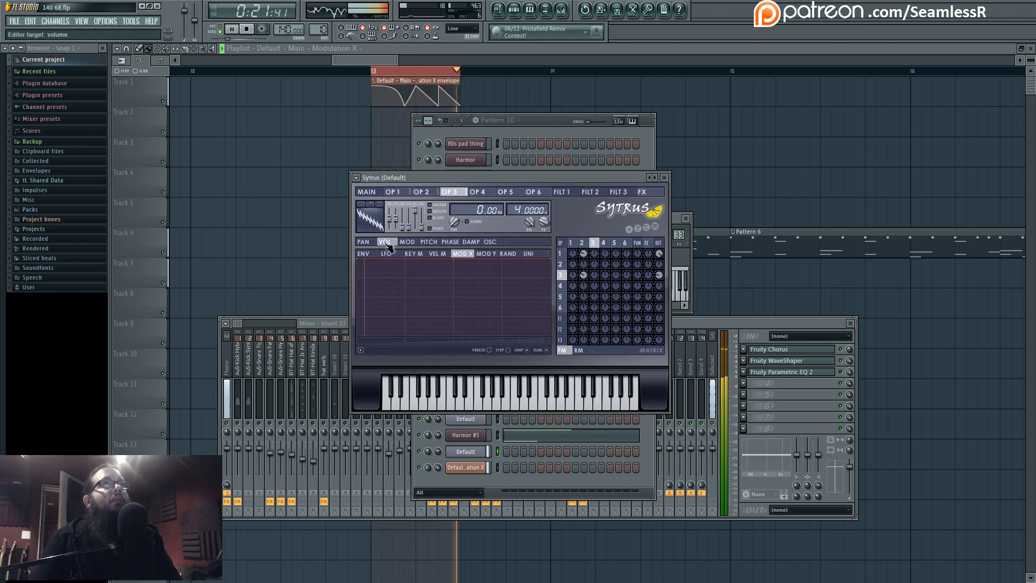
pyautogui.click(362, 262)
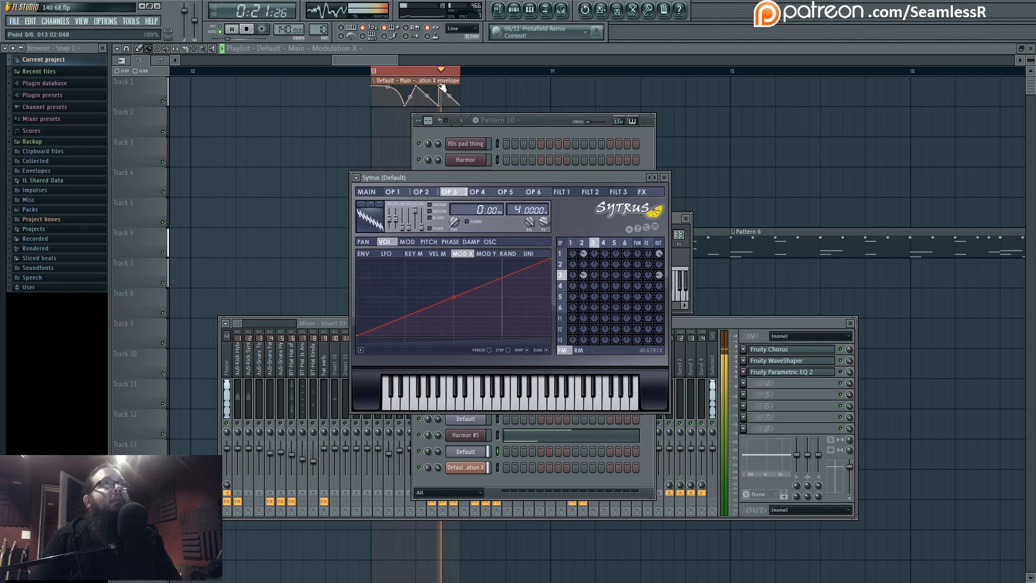
# Step: Refine the Modulation X clip with a brief hold at 0% before the second peak and a curved final fall, auditioning it in the loop
pyautogui.press('F12')
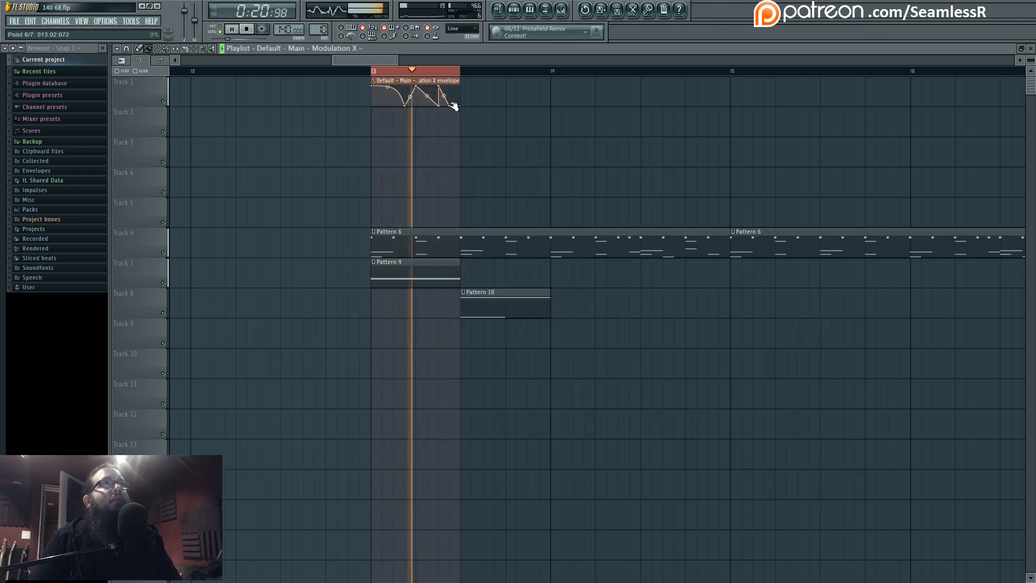
pyautogui.moveTo(461, 106); pyautogui.dragTo(410, 105)
pyautogui.rightClick(449, 105)
pyautogui.click(462, 122)
pyautogui.click(560, 11)
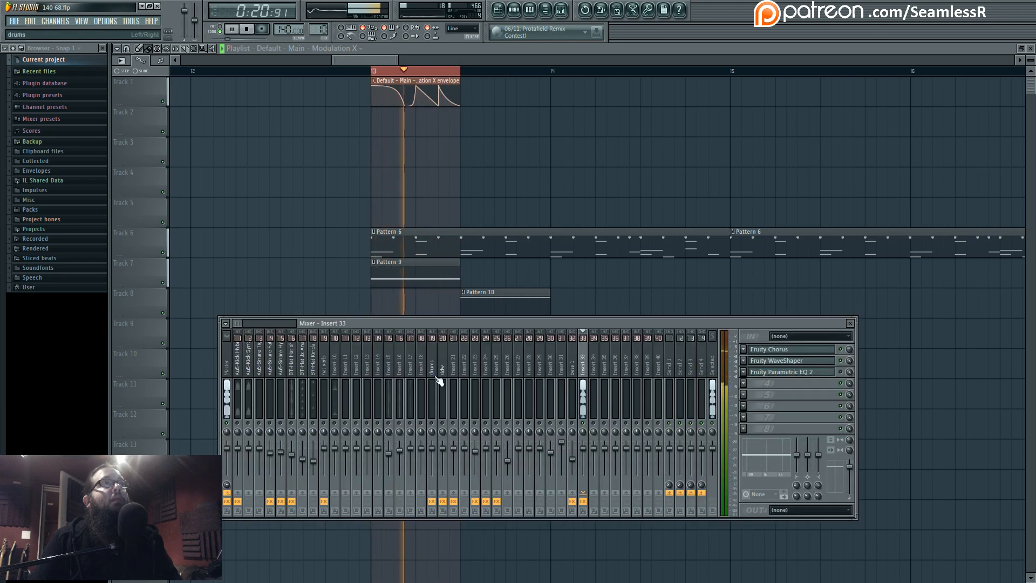
pyautogui.click(246, 31)
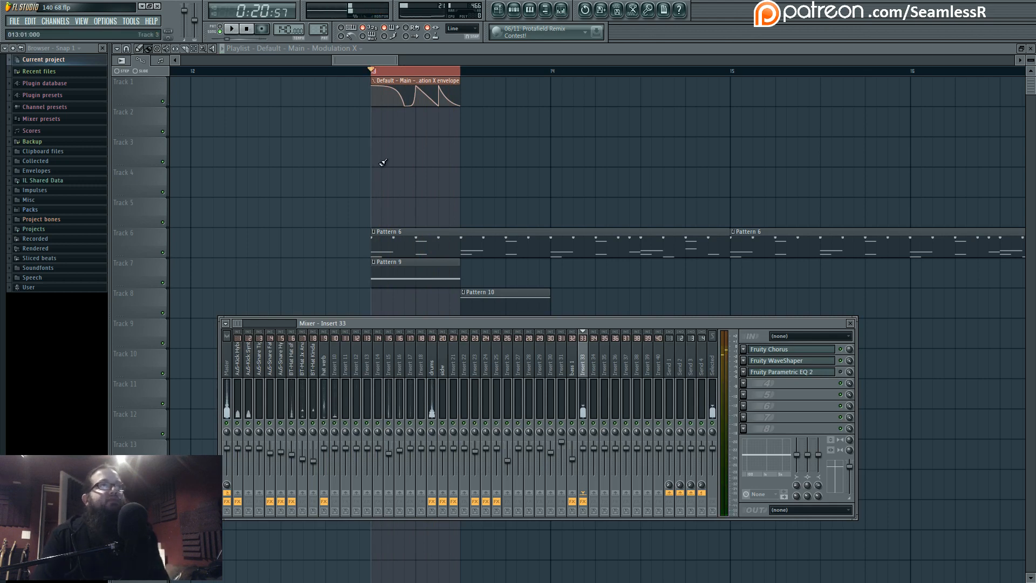
# Step: Clear the playlist's time selection over bar 13, bring up the channel list, and resume auditioning
pyautogui.press('F8')
pyautogui.click(418, 80)
pyautogui.press('space')
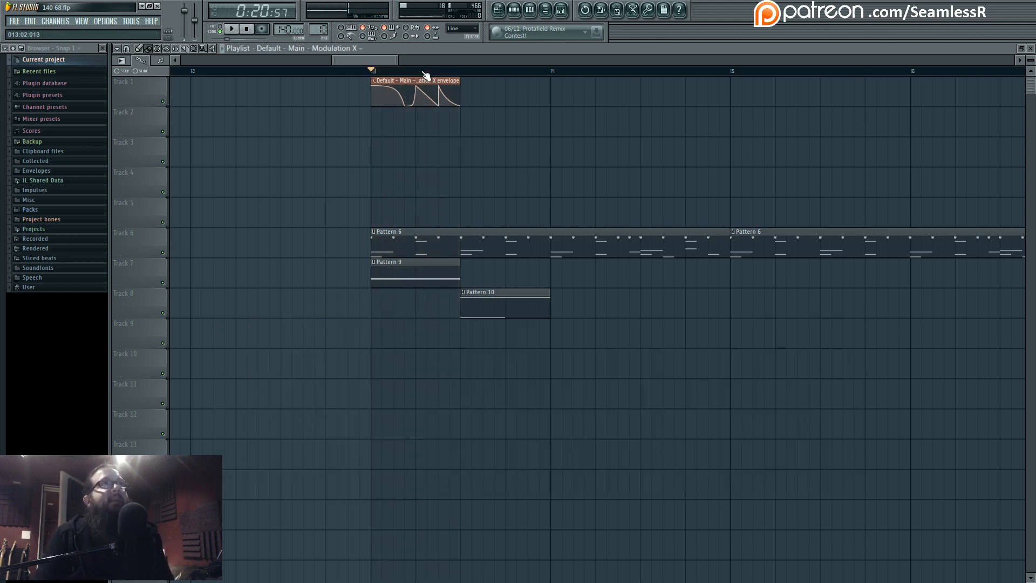
pyautogui.click(520, 11)
pyautogui.press('space')
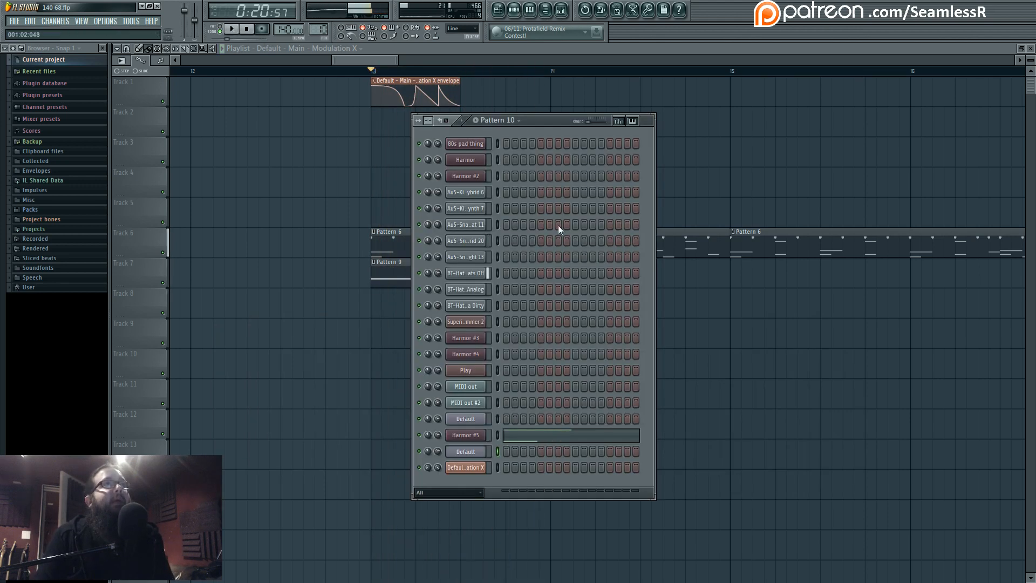
# Step: Bring up the mixer, route Insert 33 only to mixer track 20, and audition the change
pyautogui.click(562, 10)
pyautogui.press('space')
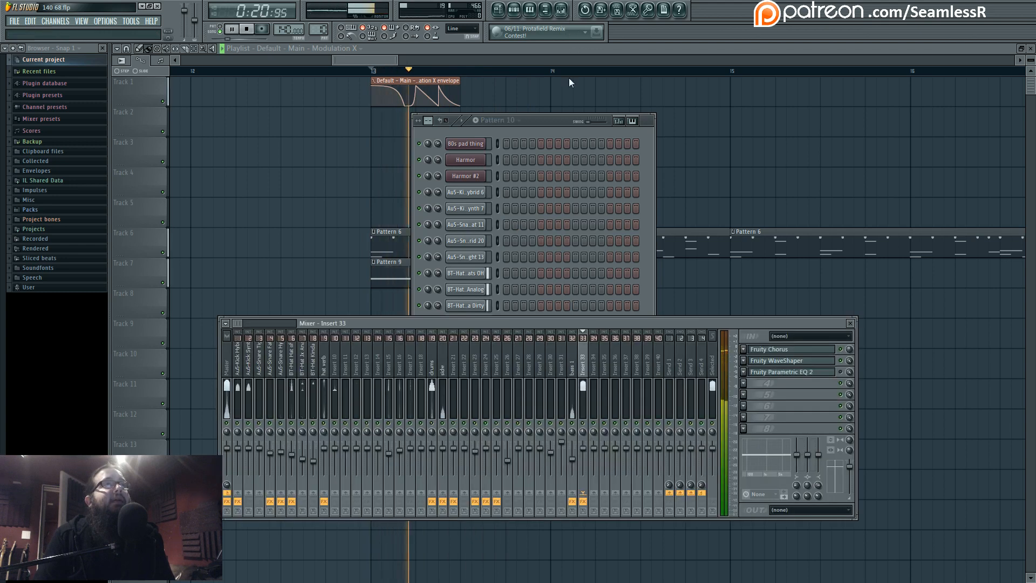
pyautogui.click(574, 359)
pyautogui.press('space')
pyautogui.click(583, 362)
pyautogui.press('space')
pyautogui.press('space')
pyautogui.rightClick(443, 492)
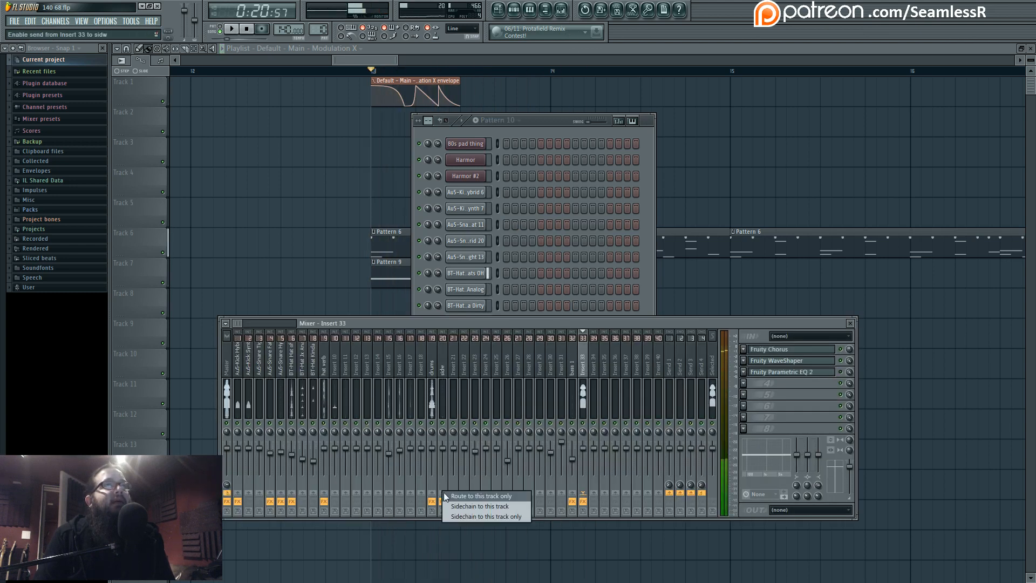
pyautogui.click(448, 495)
pyautogui.press('space')
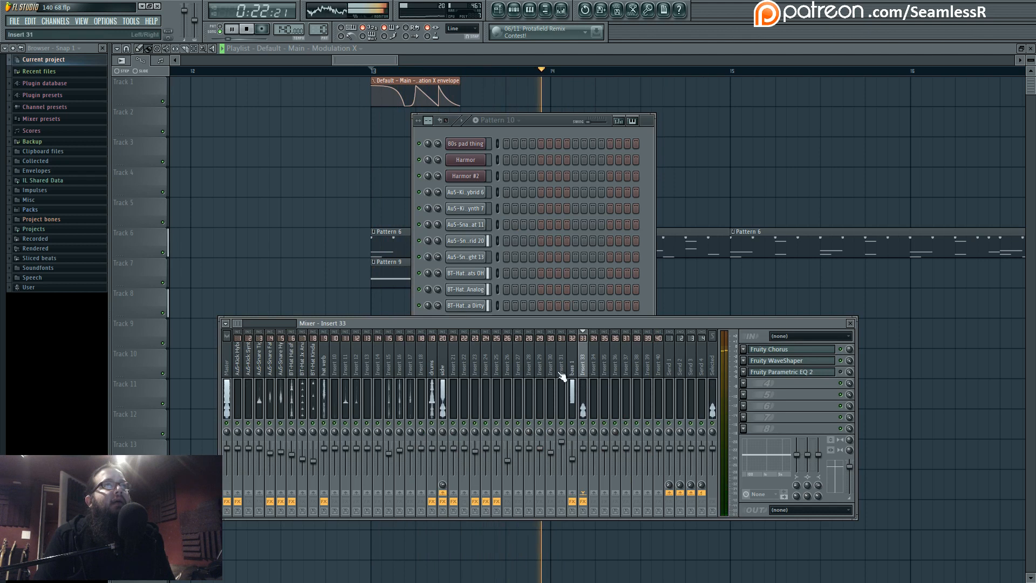
# Step: View Insert 33's Fruity WaveShaper, and set band 6 of bass 1's Parametric EQ 2 to a slight cut at about 2 kHz
pyautogui.click(573, 431)
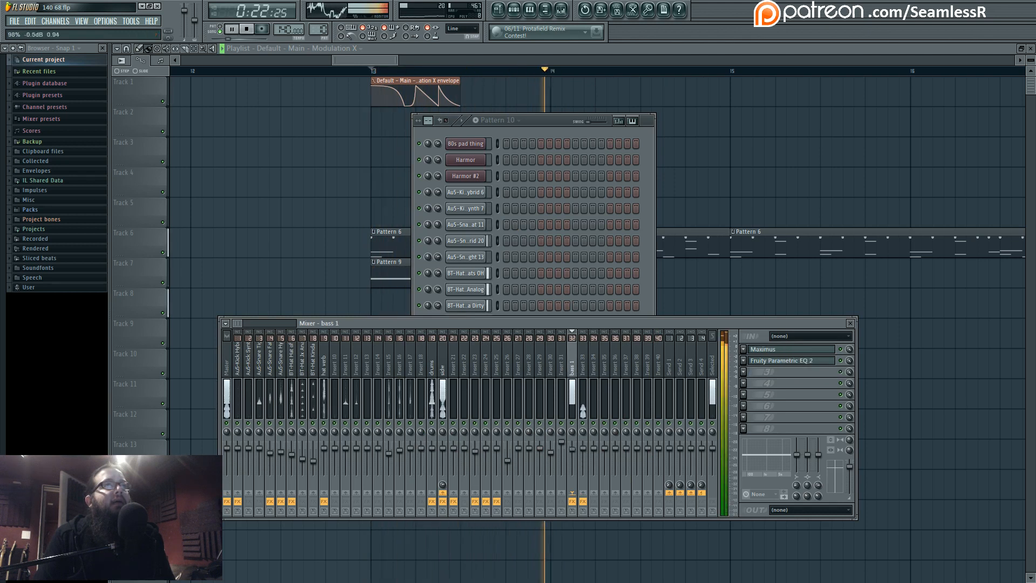
pyautogui.click(581, 369)
pyautogui.click(782, 361)
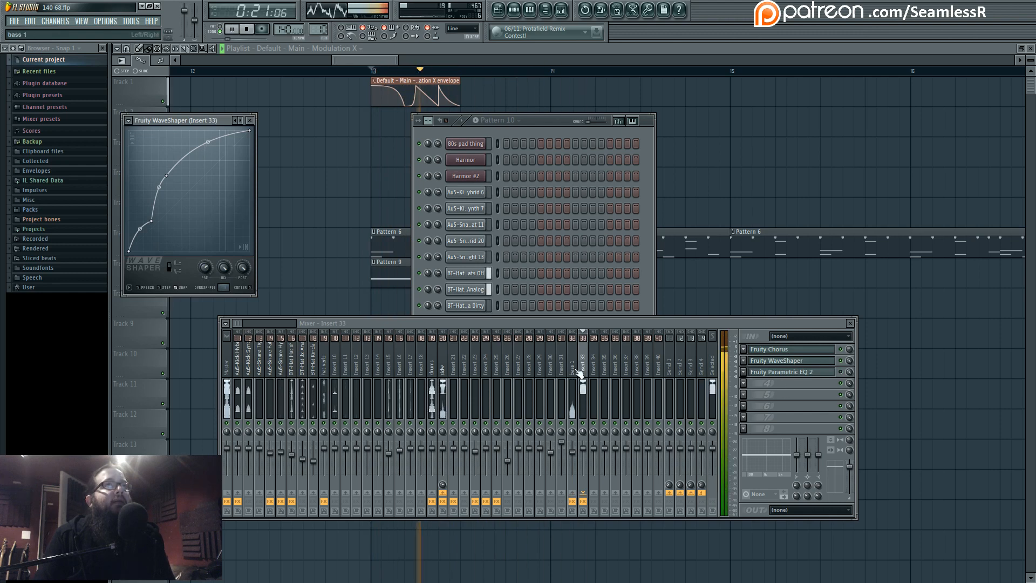
pyautogui.click(573, 353)
pyautogui.click(782, 360)
pyautogui.moveTo(319, 231); pyautogui.dragTo(306, 243)
pyautogui.moveTo(346, 236); pyautogui.dragTo(305, 236)
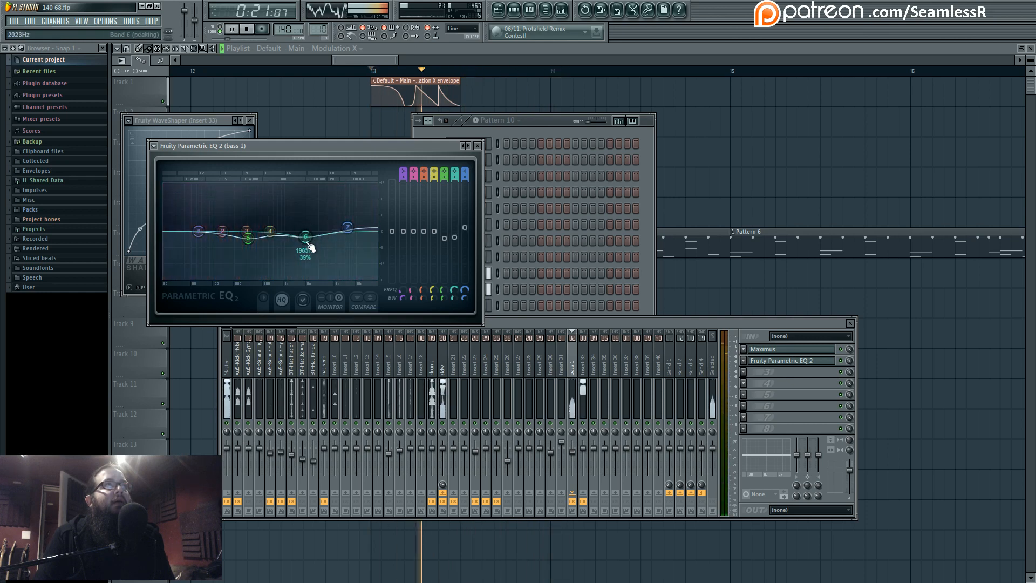
pyautogui.click(803, 404)
pyautogui.press('space')
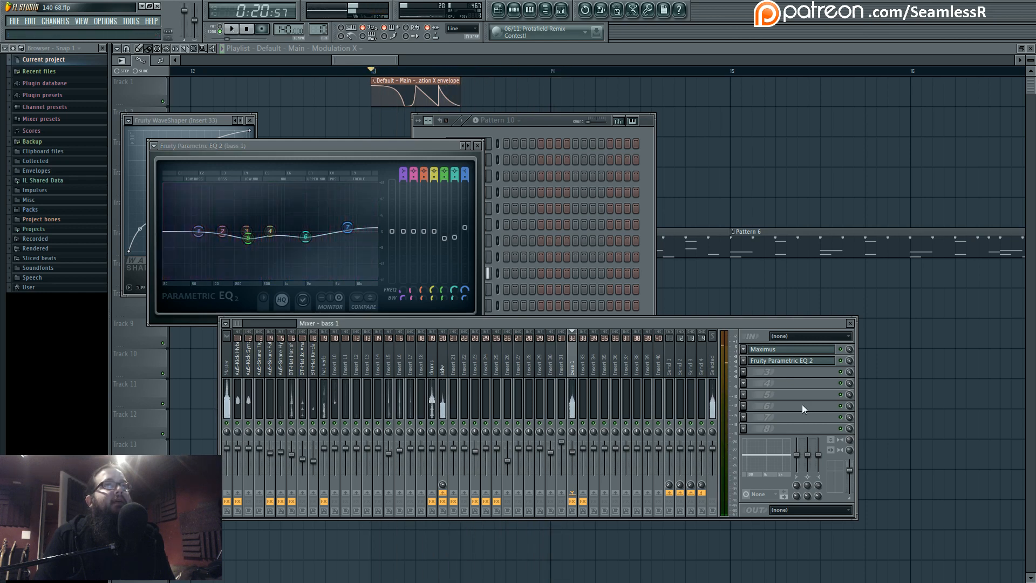
# Step: Change band 4 of bass 1's Parametric EQ 2 to a band-pass filter and raise its frequency slightly while auditioning
pyautogui.click(788, 362)
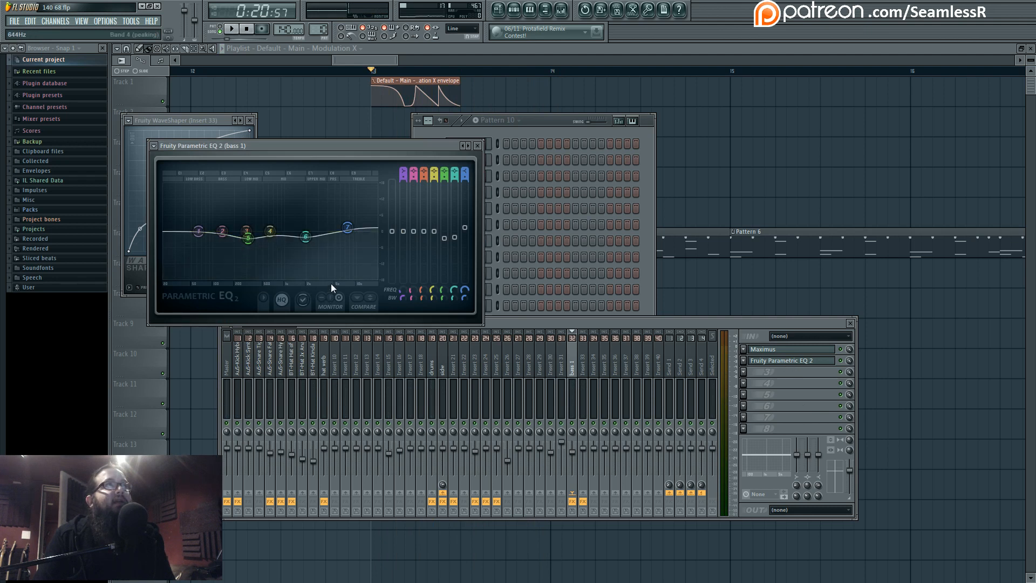
pyautogui.middleClick(270, 231)
pyautogui.press('space')
pyautogui.moveTo(270, 231)
pyautogui.mouseDown()
pyautogui.moveTo(200, 231)
pyautogui.moveTo(332, 231)
pyautogui.moveTo(200, 231)
pyautogui.moveTo(296, 231)
pyautogui.moveTo(270, 231)
pyautogui.moveTo(280, 231)
pyautogui.mouseUp()
pyautogui.press('space')
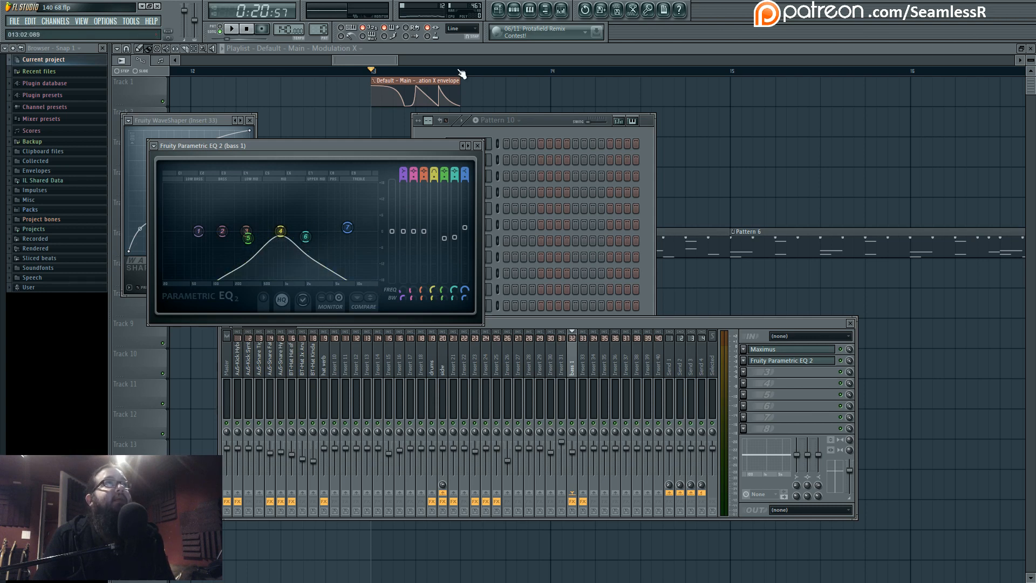
# Step: Close the plugin windows, select the second half of bar 13 in the playlist, and bring up the mixer
pyautogui.press('F12')
pyautogui.moveTo(460, 72); pyautogui.dragTo(551, 76)
pyautogui.click(561, 9)
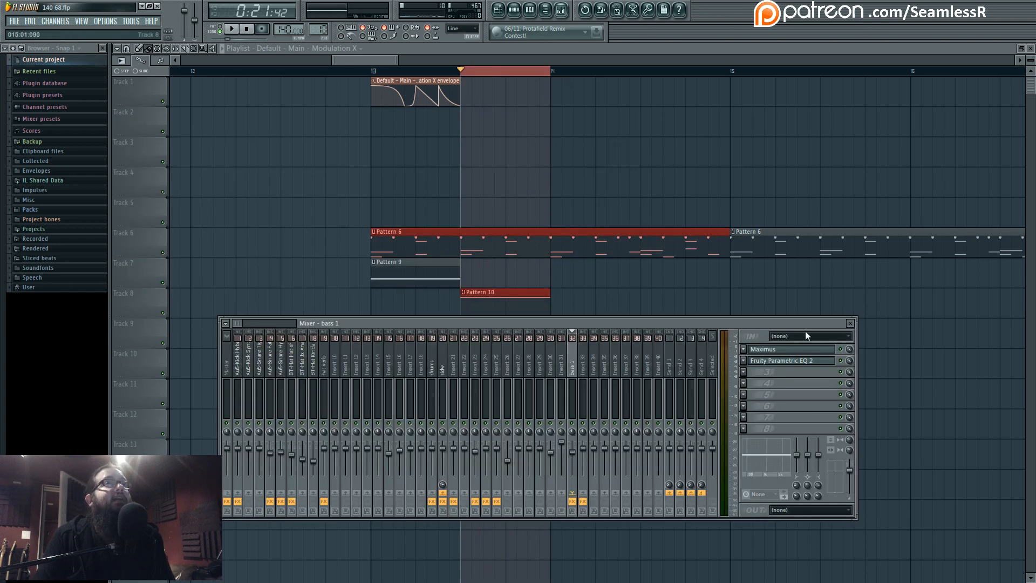
# Step: In bass 1's Parametric EQ 2, raise band 2 slightly and centre band 4's band-pass close to band 6
pyautogui.click(808, 362)
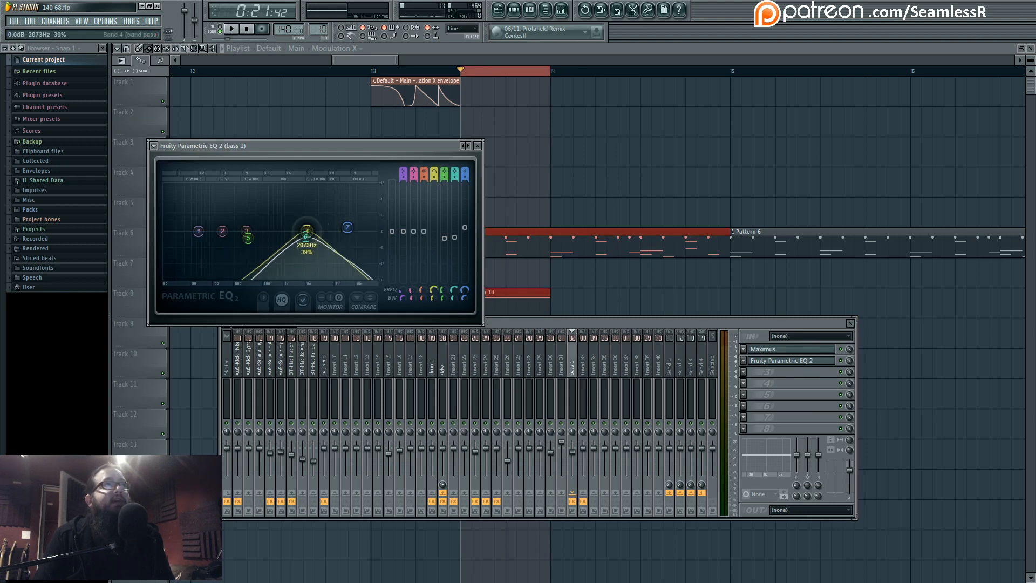
pyautogui.moveTo(242, 231); pyautogui.dragTo(310, 231)
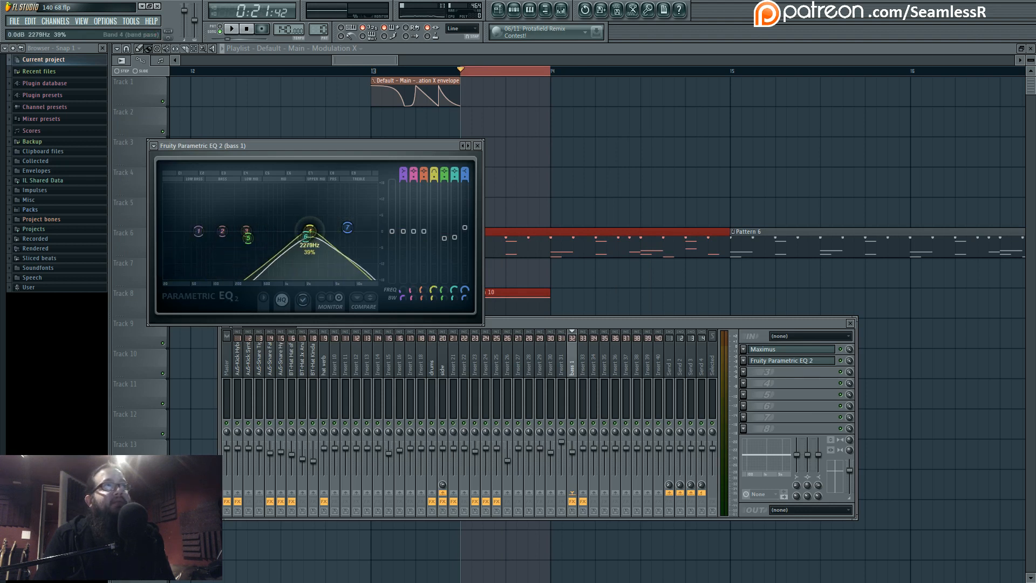
pyautogui.moveTo(221, 233); pyautogui.dragTo(230, 253)
pyautogui.moveTo(311, 231)
pyautogui.mouseDown()
pyautogui.moveTo(215, 231)
pyautogui.moveTo(333, 231)
pyautogui.moveTo(257, 231)
pyautogui.moveTo(322, 231)
pyautogui.moveTo(281, 231)
pyautogui.moveTo(302, 231)
pyautogui.mouseUp()
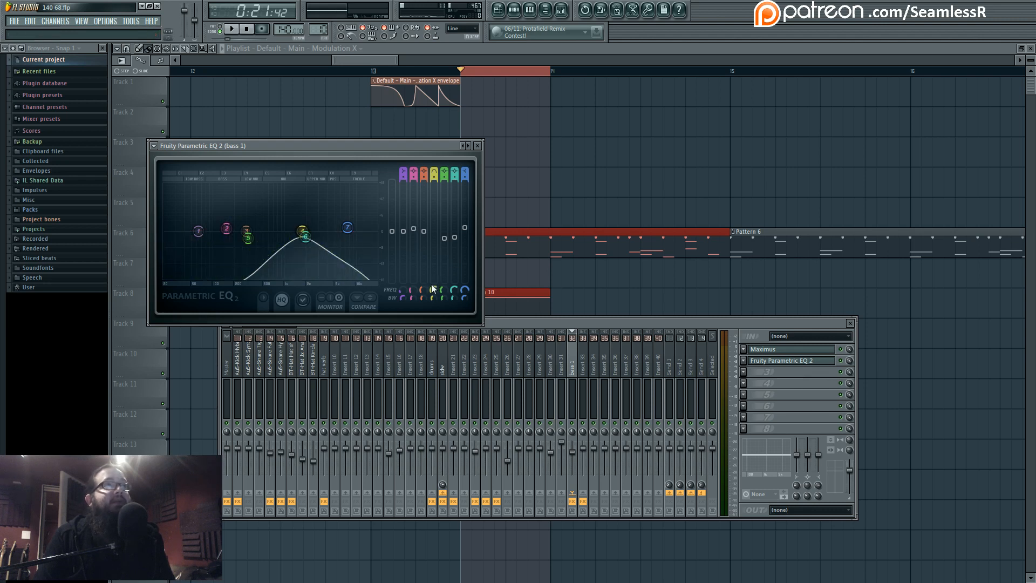
# Step: Create an automation clip for band 4's frequency and place it on Track 9 beneath Pattern 10
pyautogui.rightClick(432, 288)
pyautogui.click(450, 350)
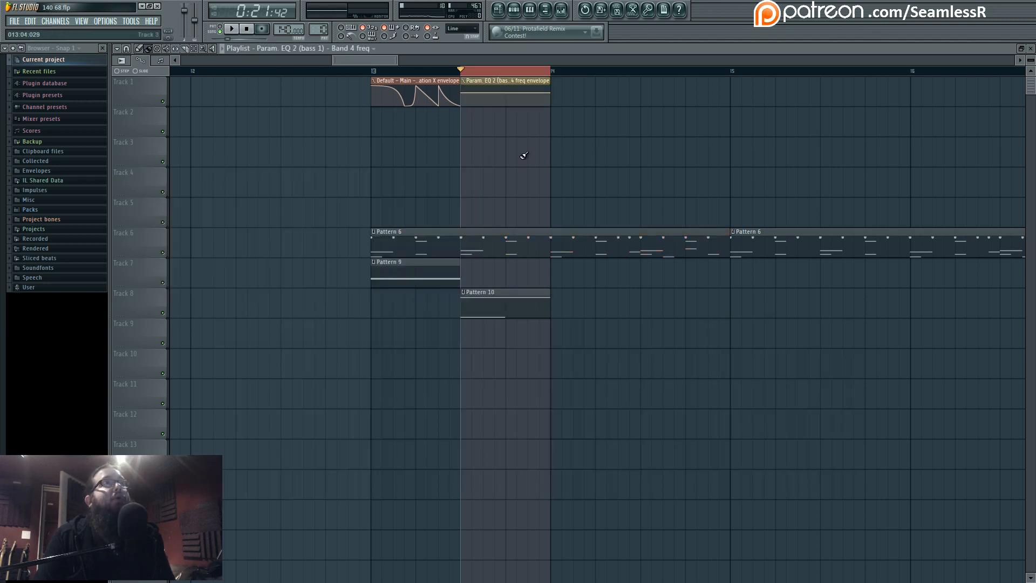
pyautogui.moveTo(497, 81); pyautogui.dragTo(504, 324)
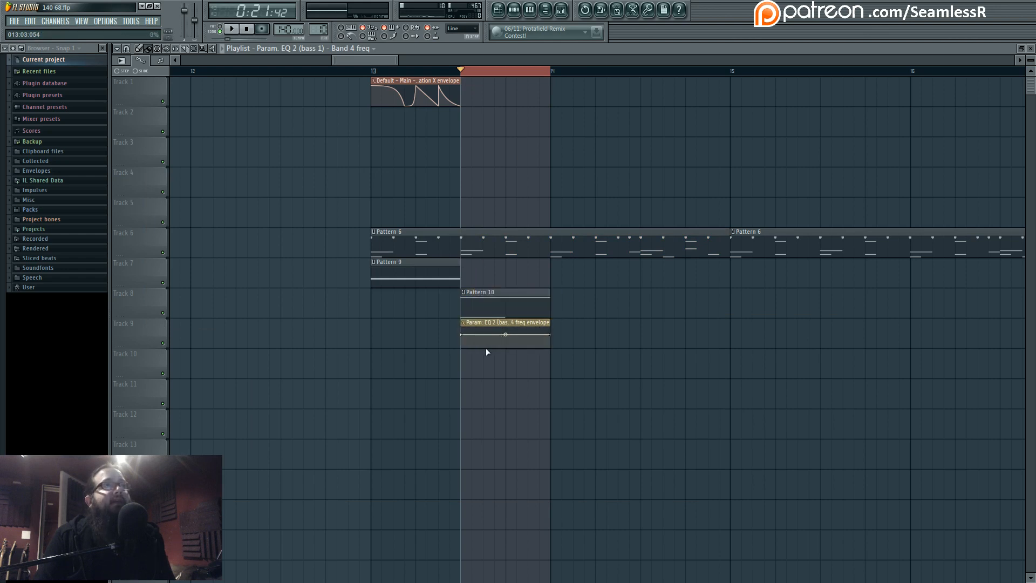
# Step: Shape the band 4 frequency clip to start low, peak at a quarter, dip at the middle and rise at the end, auditioning it
pyautogui.scroll(2, 487, 352)
pyautogui.moveTo(448, 335); pyautogui.dragTo(519, 346)
pyautogui.rightClick(483, 338)
pyautogui.press('space')
pyautogui.rightClick(518, 345)
pyautogui.press('space')
pyautogui.press('space')
pyautogui.press('space')
pyautogui.press('space')
pyautogui.rightClick(501, 338)
pyautogui.press('space')
pyautogui.press('space')
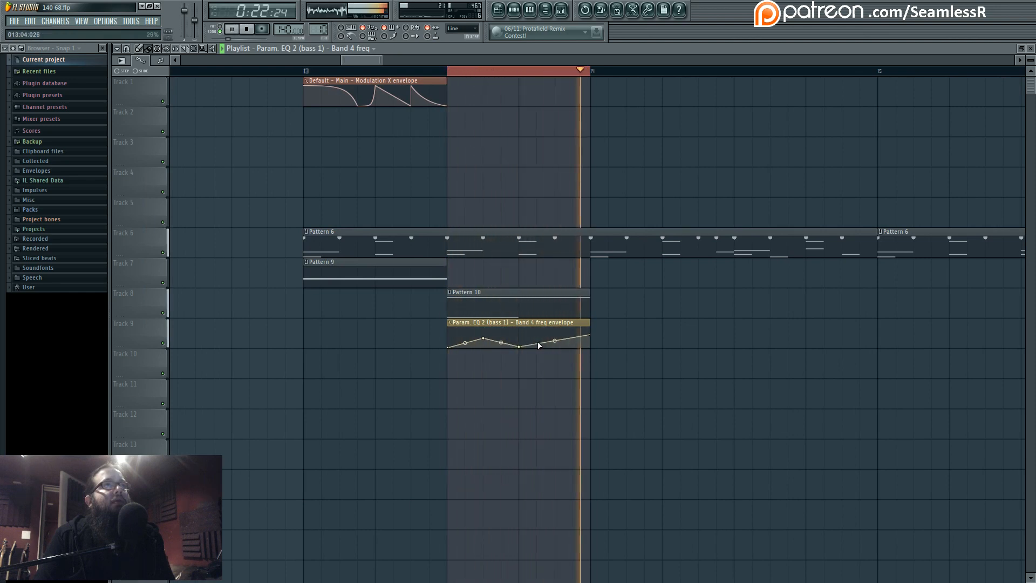
# Step: Turn the second half of the band 4 frequency clip into four sawtooth falls, with the end point at the bottom
pyautogui.rightClick(519, 336)
pyautogui.rightClick(537, 348)
pyautogui.rightClick(537, 337)
pyautogui.rightClick(555, 347)
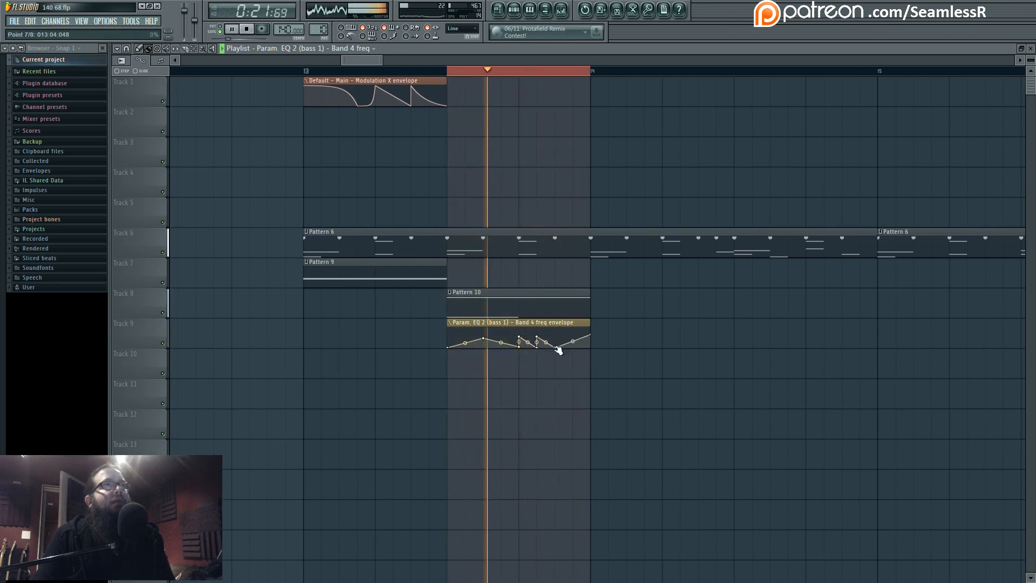
pyautogui.rightClick(556, 338)
pyautogui.rightClick(572, 347)
pyautogui.rightClick(573, 336)
pyautogui.moveTo(590, 334); pyautogui.dragTo(591, 347)
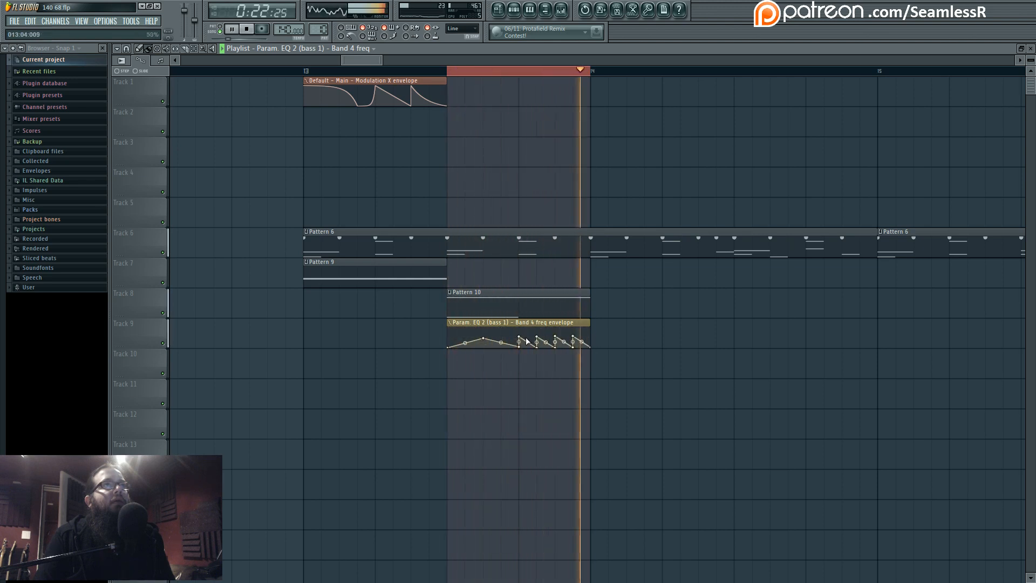
# Step: Raise the last two sawtooth peaks and the clip's start, and reshape its first half into two peaks with a dip between
pyautogui.moveTo(555, 336); pyautogui.dragTo(574, 330)
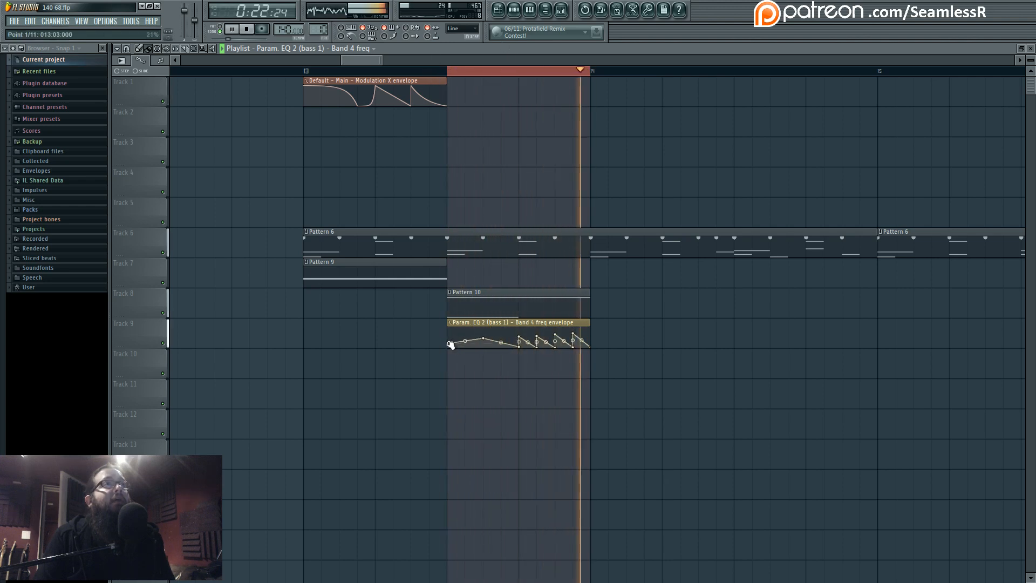
pyautogui.moveTo(448, 343); pyautogui.dragTo(484, 336)
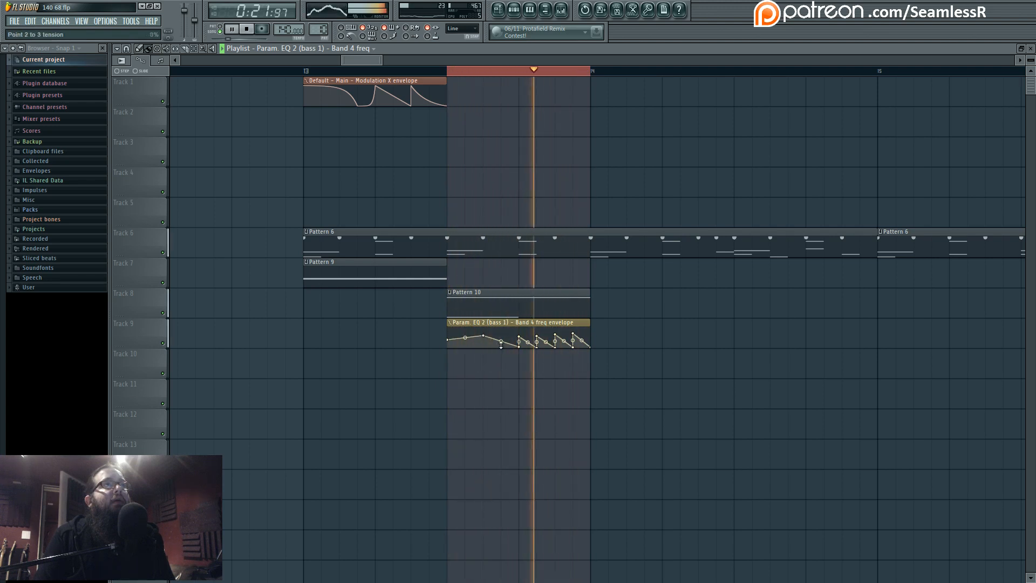
pyautogui.moveTo(484, 336); pyautogui.dragTo(465, 335)
pyautogui.rightClick(483, 346)
pyautogui.rightClick(502, 336)
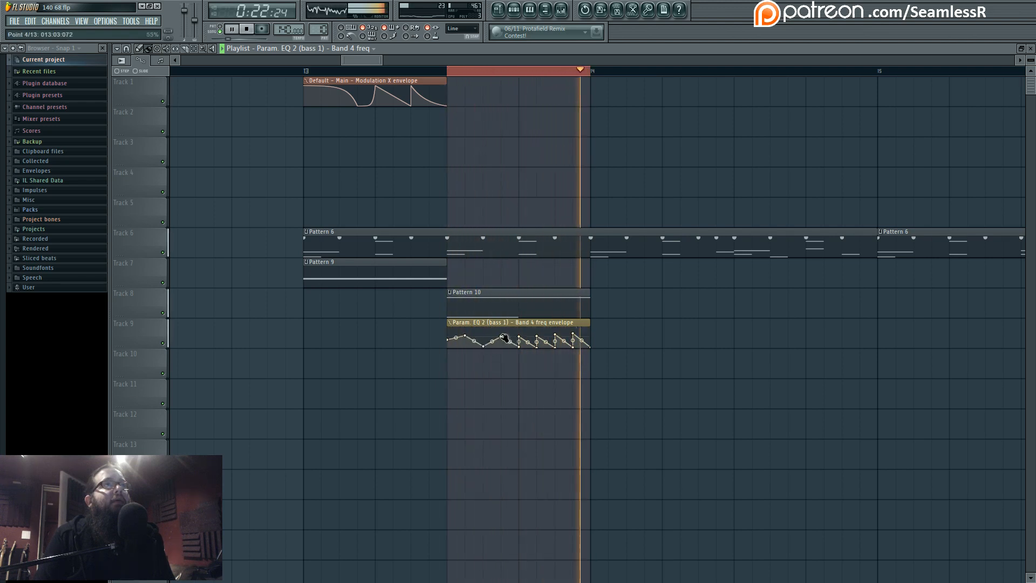
# Step: Clear the playlist's time selection and audition the arrangement from bar 13
pyautogui.rightClick(478, 70)
pyautogui.click(311, 71)
pyautogui.rightClick(477, 70)
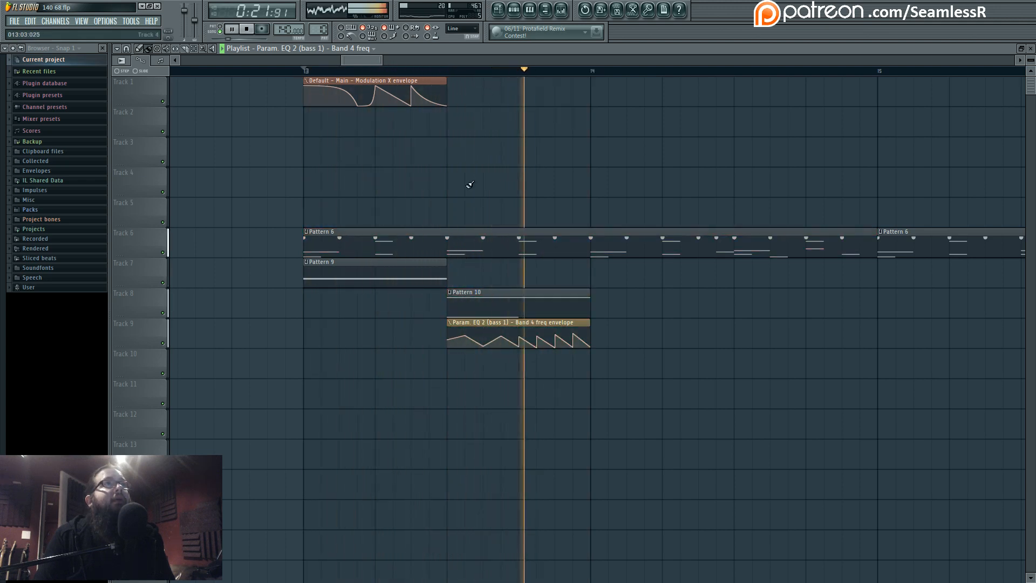
pyautogui.scroll(-4, 470, 185)
pyautogui.press('space')
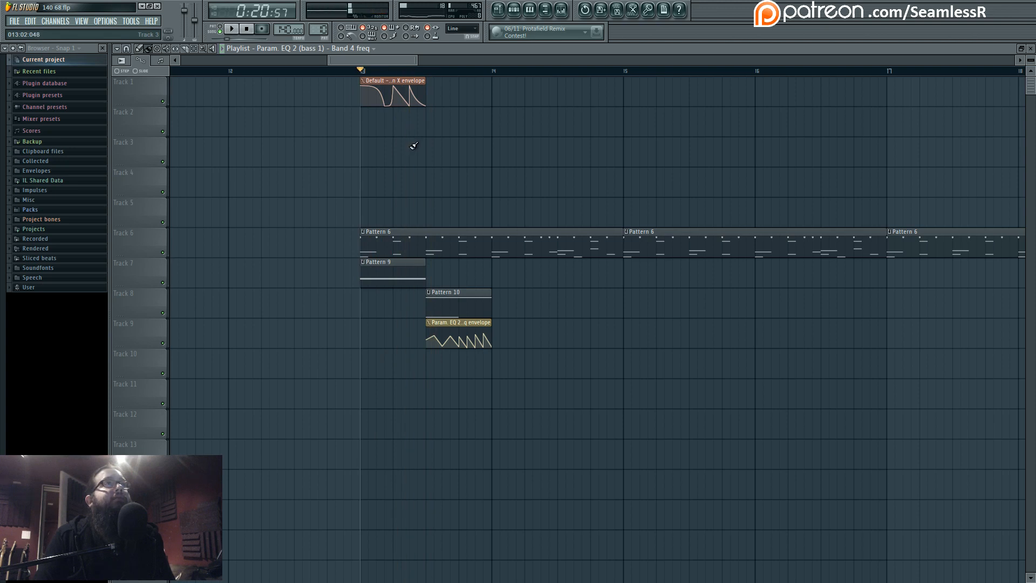
# Step: Simplify the Modulation X clip on Track 1 and flatten the whole envelope at 100%, auditioning it
pyautogui.rightClick(391, 105)
pyautogui.click(402, 121)
pyautogui.press('space')
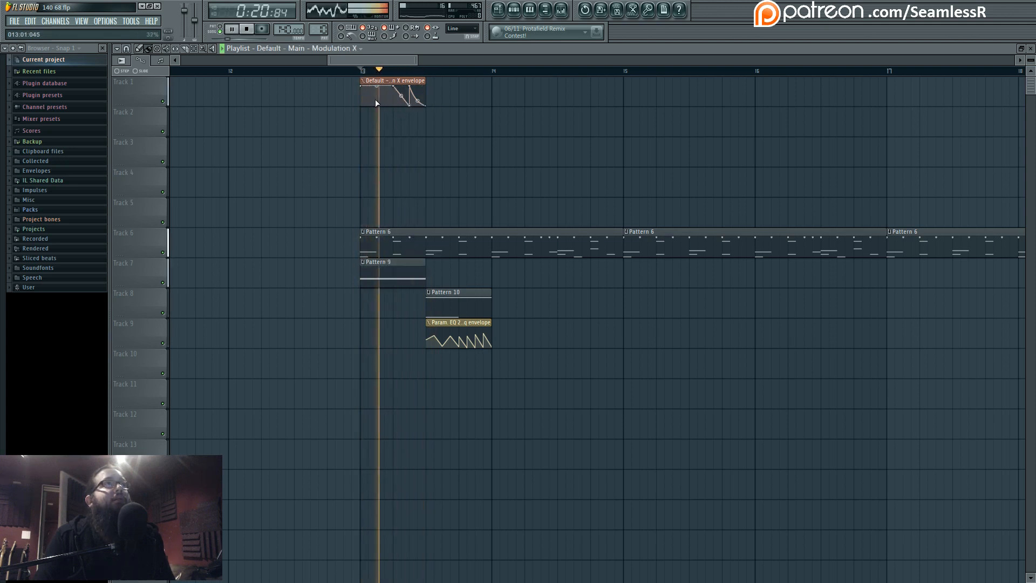
pyautogui.press('space')
pyautogui.press('space')
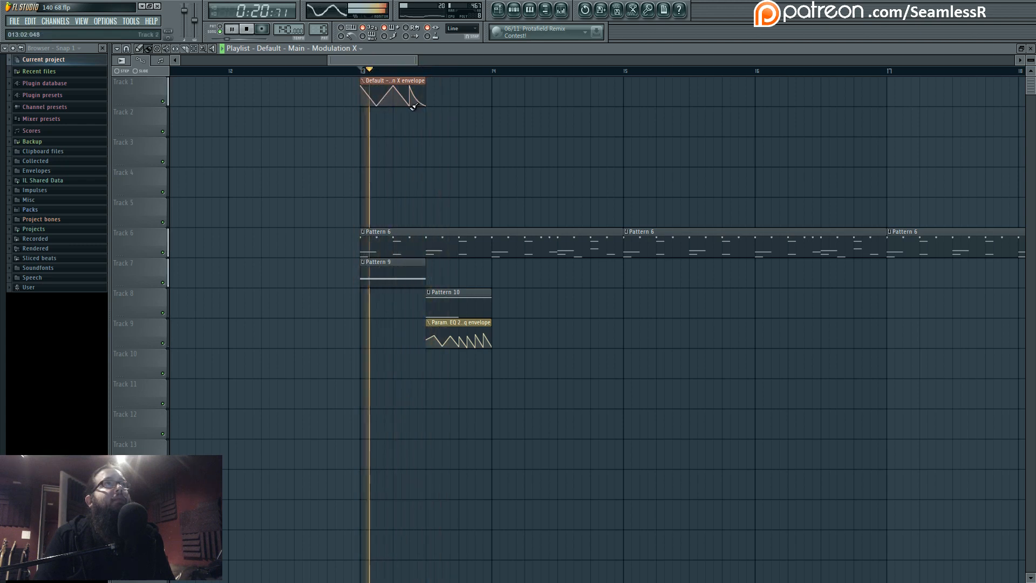
pyautogui.moveTo(426, 106); pyautogui.dragTo(430, 65)
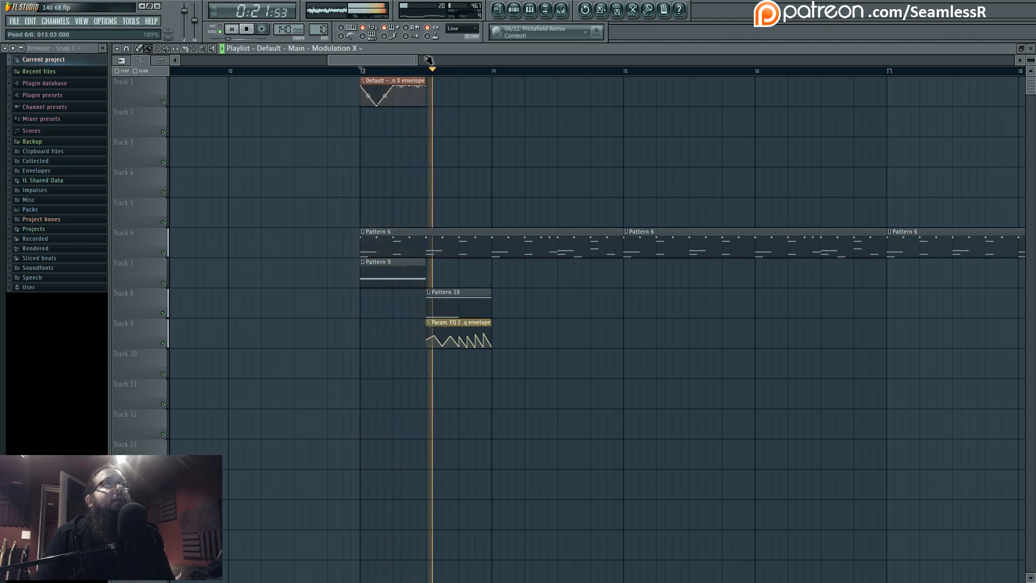
pyautogui.moveTo(377, 106); pyautogui.dragTo(378, 82)
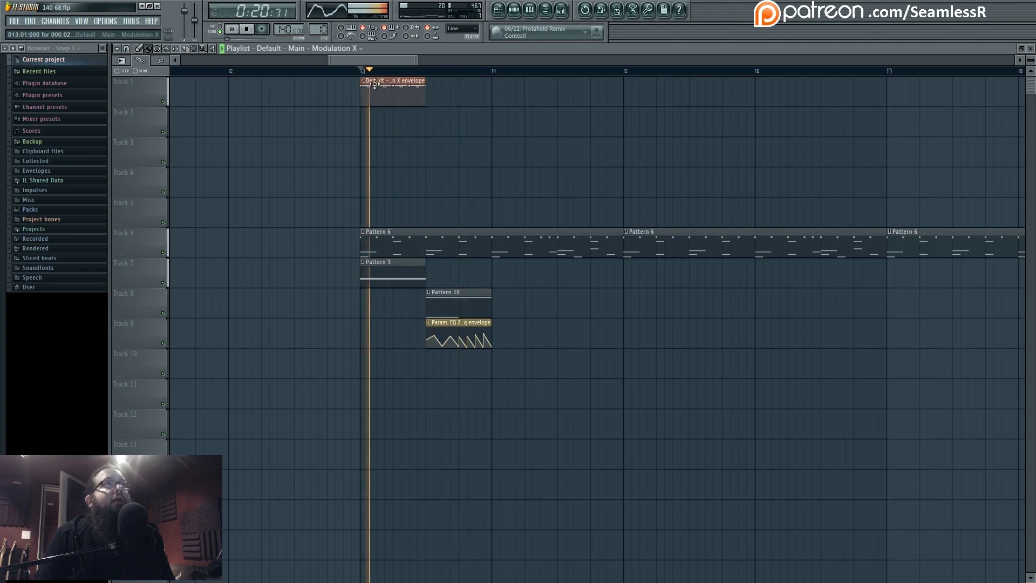
# Step: Open Pattern 9's notes in the piano roll, switch playback to pattern mode, and open its Sytrus channel
pyautogui.moveTo(414, 139); pyautogui.dragTo(439, 279)
pyautogui.doubleClick(439, 279)
pyautogui.press('space')
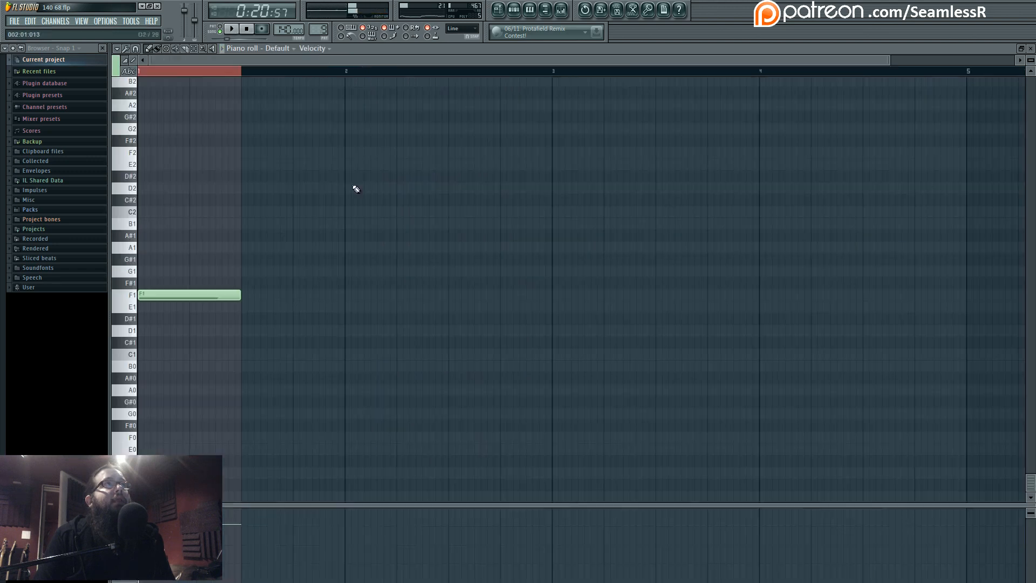
pyautogui.click(222, 30)
pyautogui.press('space')
pyautogui.press('space')
pyautogui.click(514, 10)
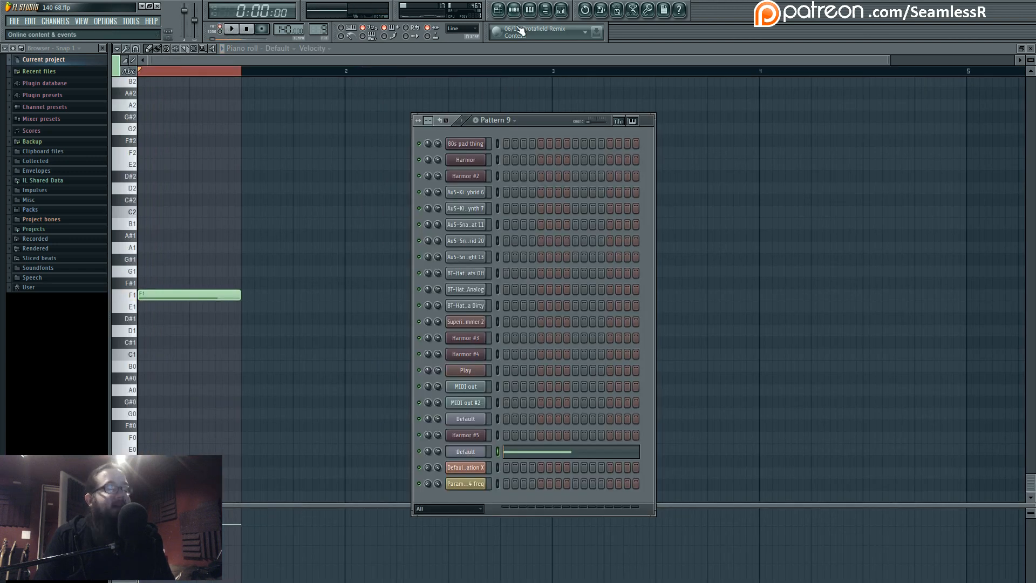
pyautogui.click(467, 452)
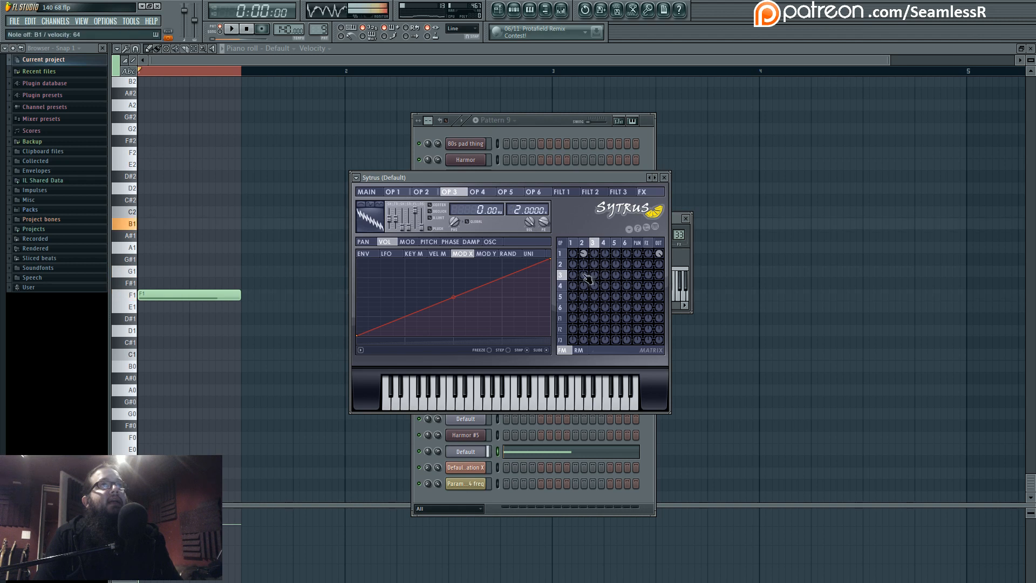
# Step: Move operator 2's upper harmonic much higher in its oscillator, and check operator 1's Modulation X volume curve before returning to the playlist
pyautogui.click(490, 242)
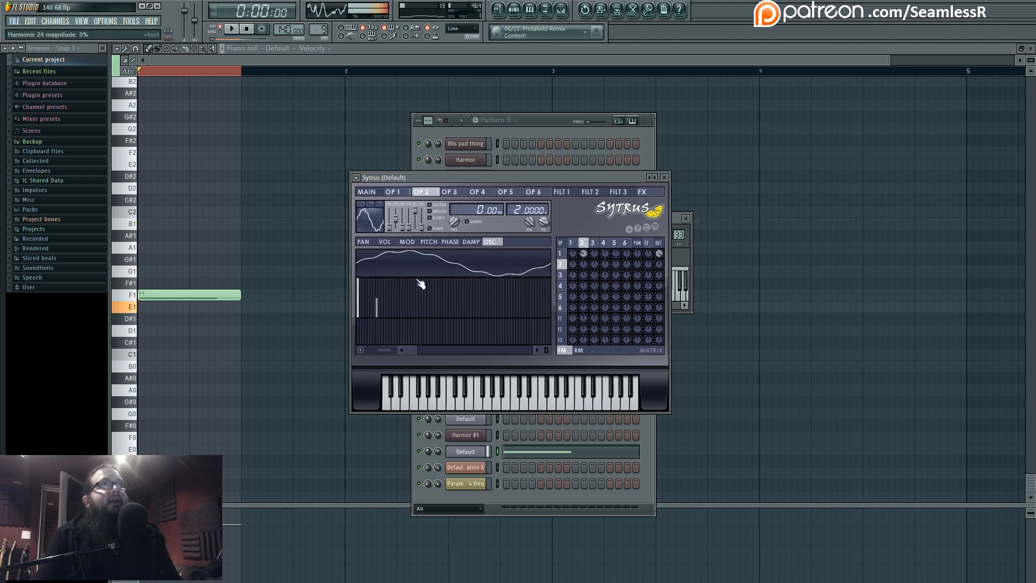
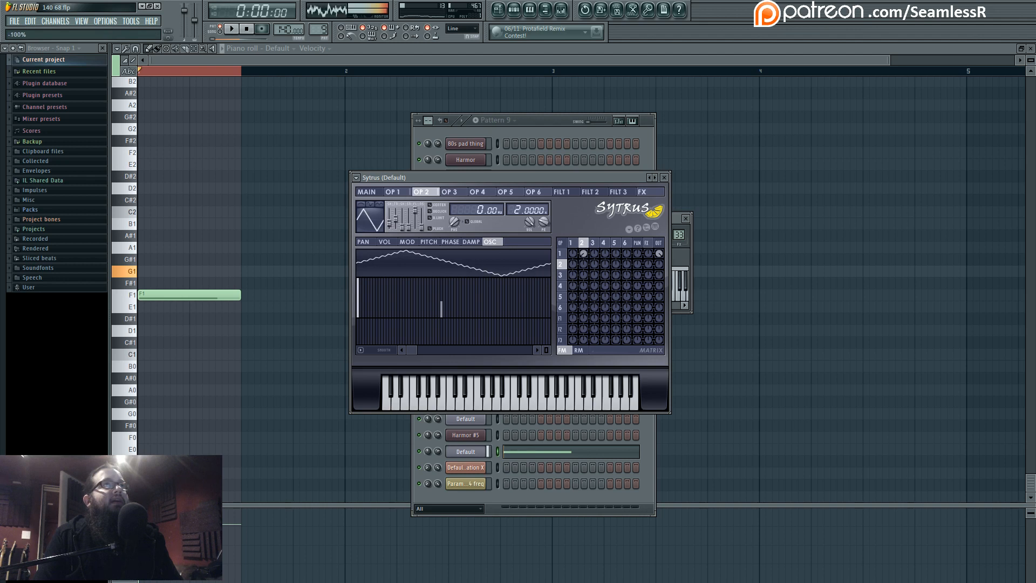
pyautogui.click(571, 244)
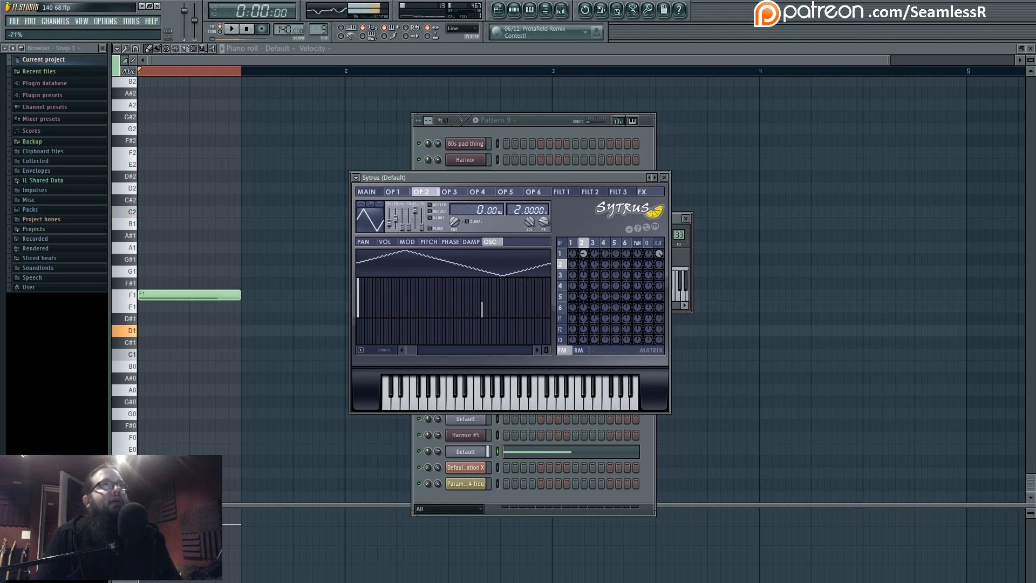
pyautogui.click(407, 242)
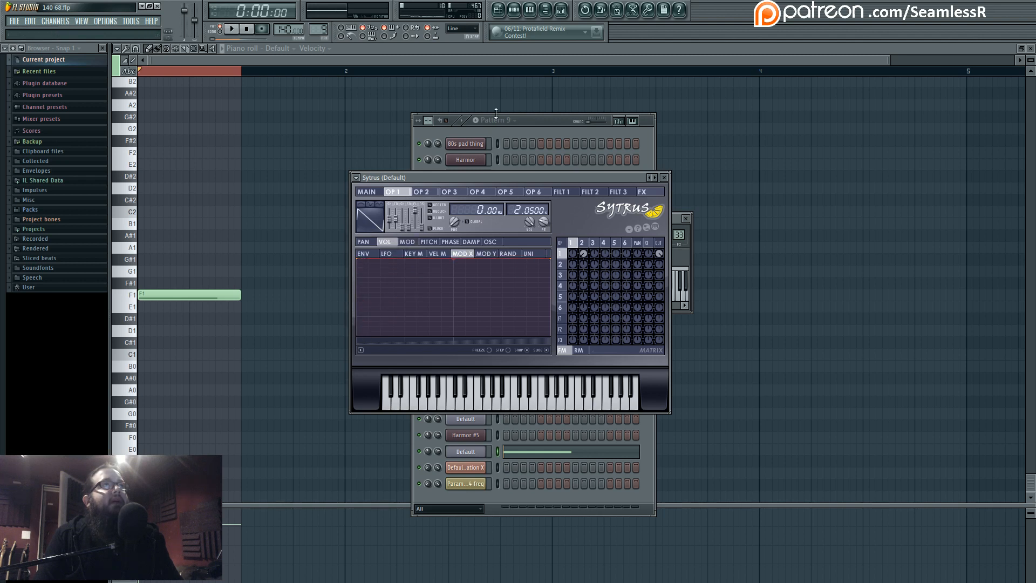
pyautogui.click(502, 8)
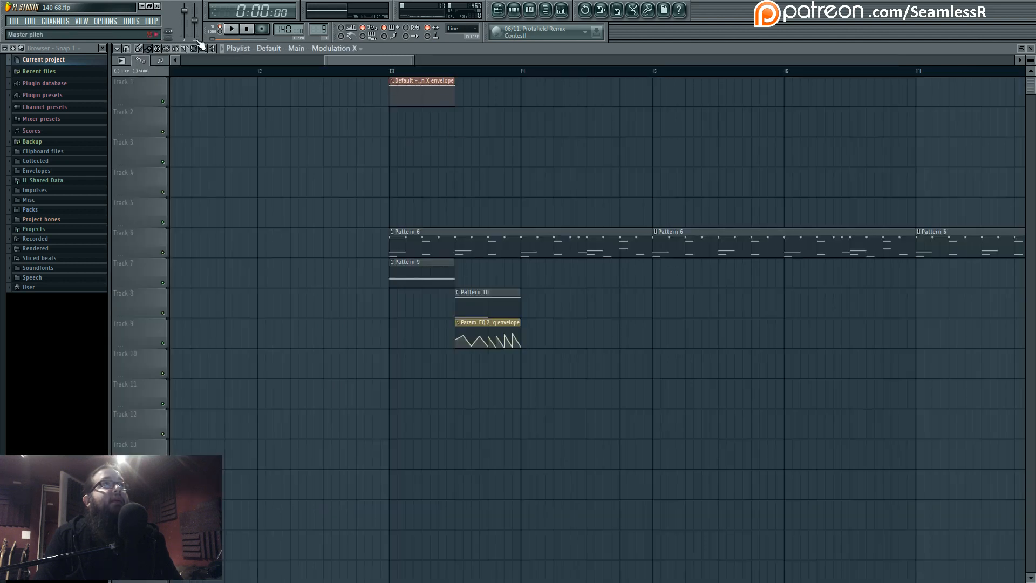
pyautogui.click(399, 72)
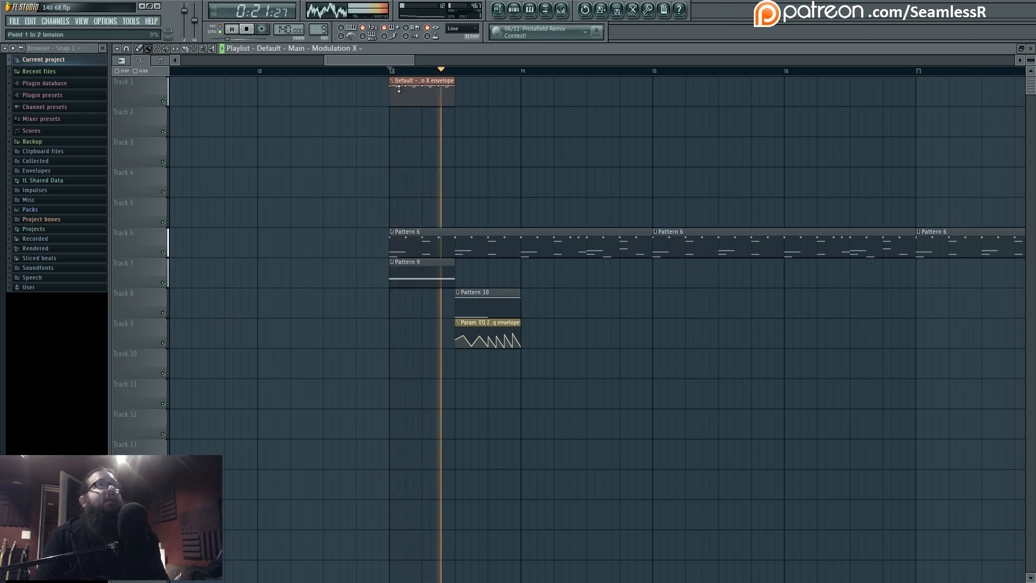
pyautogui.press('space')
pyautogui.rightClick(405, 88)
pyautogui.moveTo(407, 93); pyautogui.dragTo(415, 107)
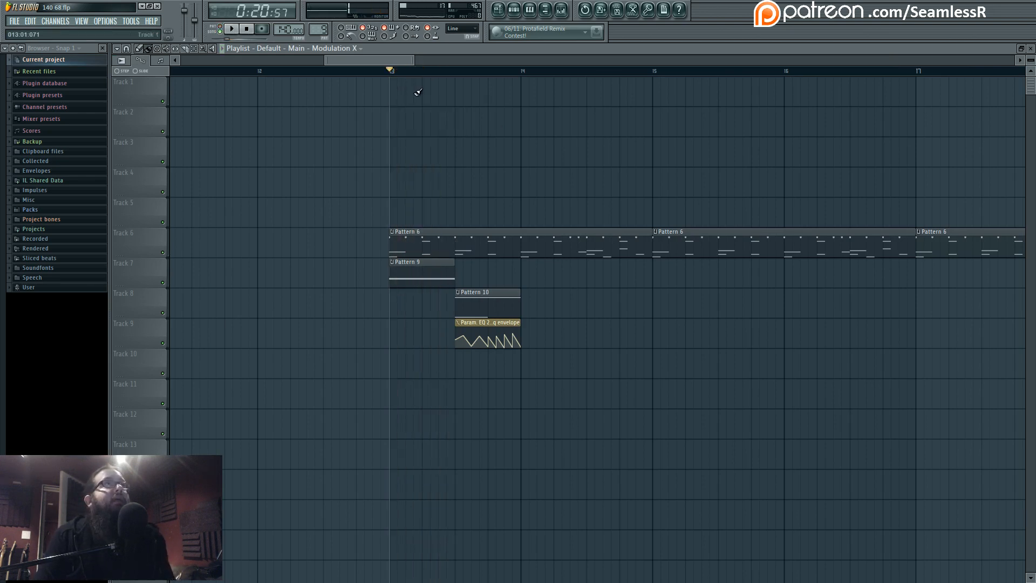
pyautogui.rightClick(407, 87)
pyautogui.click(420, 101)
pyautogui.press('space')
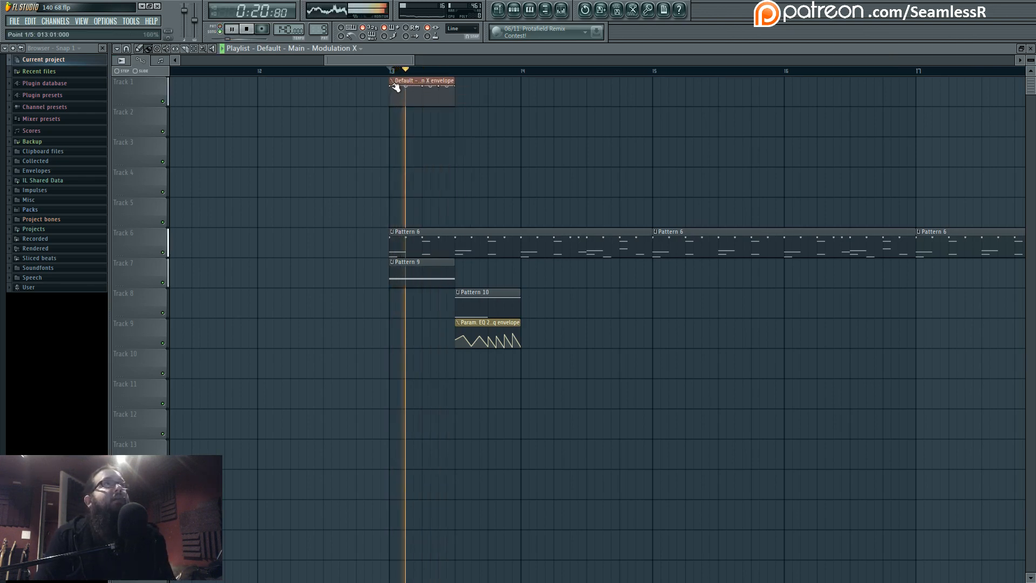
# Step: Reshape the Modulation X clip on Track 1 into a ramp rising from 0% to 100%, auditioning it
pyautogui.moveTo(391, 87); pyautogui.dragTo(402, 112)
pyautogui.press('space')
pyautogui.press('space')
pyautogui.rightClick(422, 86)
pyautogui.click(433, 100)
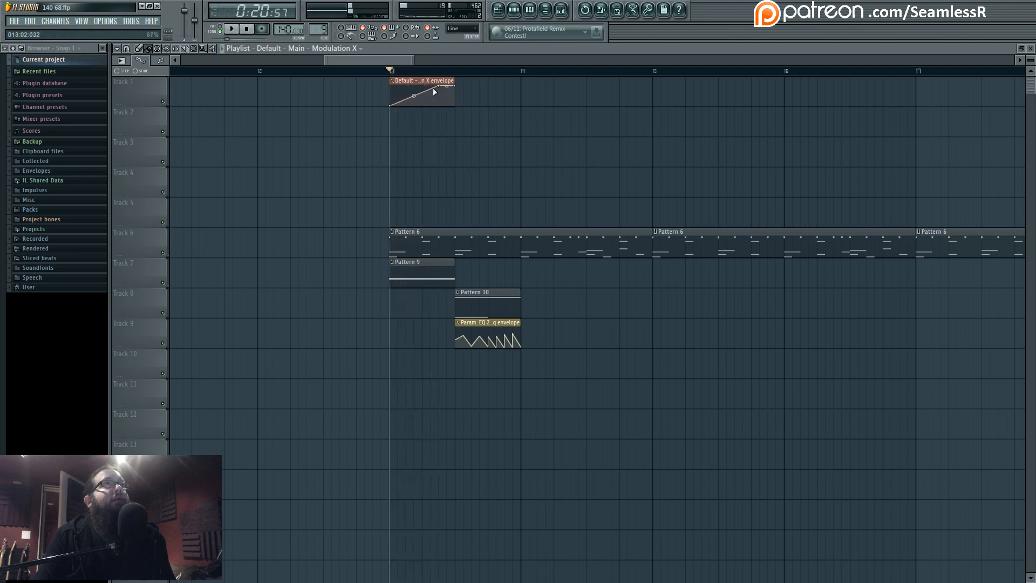
pyautogui.press('space')
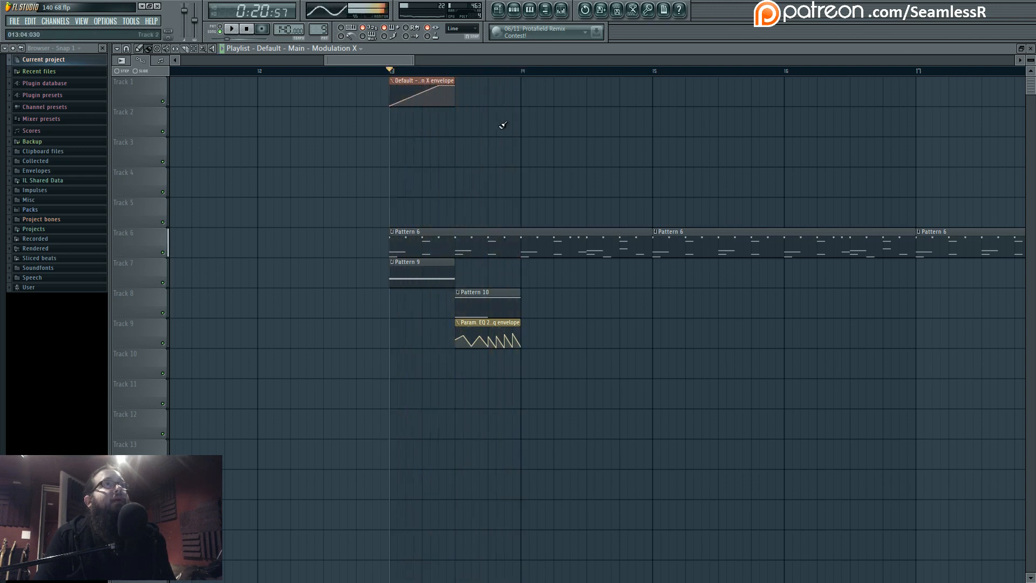
pyautogui.press('space')
pyautogui.press('space')
# Step: Set the playback range to the second half of bar 13 and audition it with the bass 1 mixer track selected
pyautogui.moveTo(458, 73); pyautogui.dragTo(524, 78)
pyautogui.click(562, 10)
pyautogui.press('space')
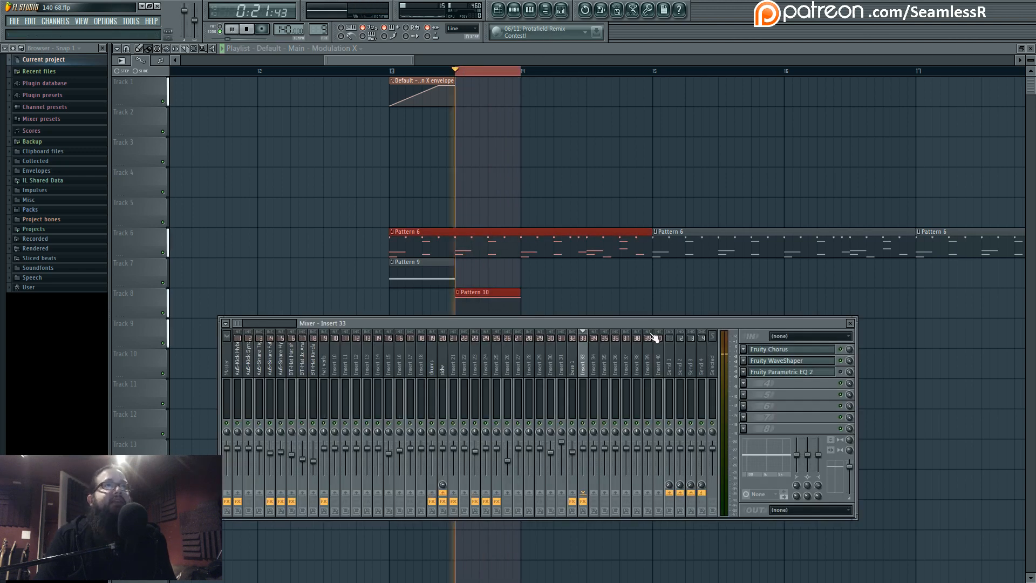
pyautogui.click(575, 393)
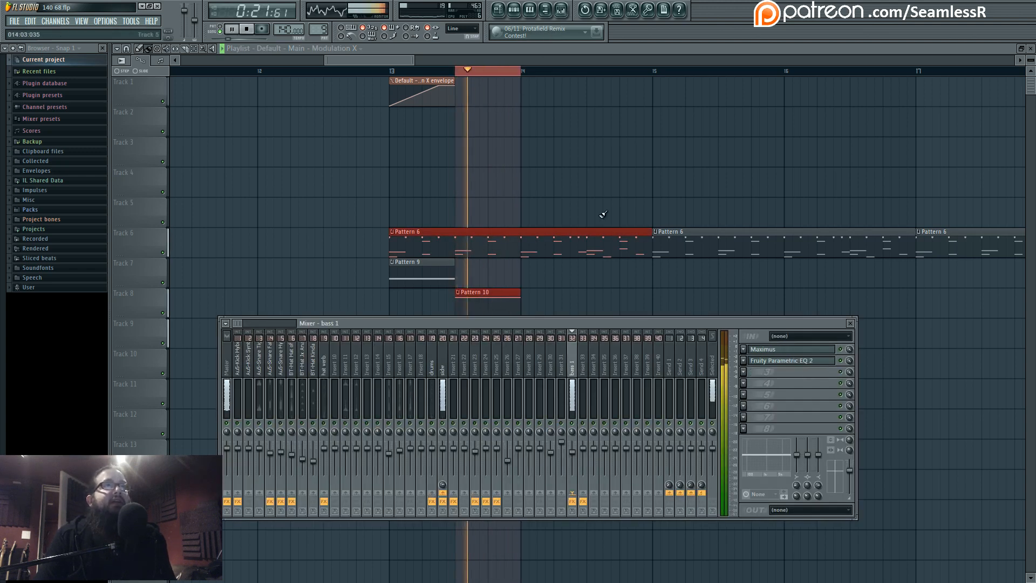
pyautogui.press('space')
# Step: Open Harmor #5 and try a pitch detune ratio of 2.0000 while the selected range plays
pyautogui.press('F6')
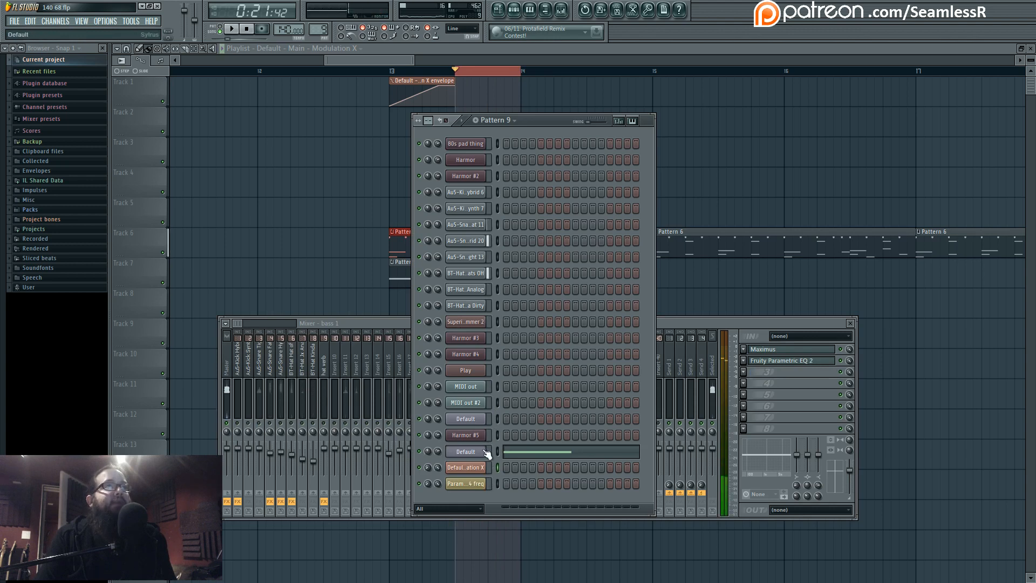
pyautogui.click(468, 435)
pyautogui.press('space')
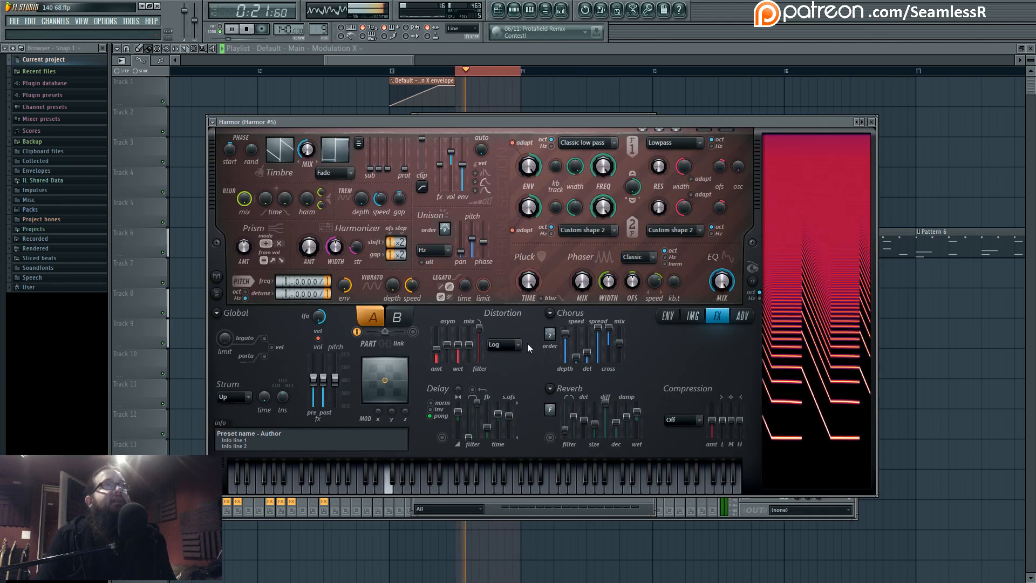
pyautogui.moveTo(473, 238); pyautogui.dragTo(481, 248)
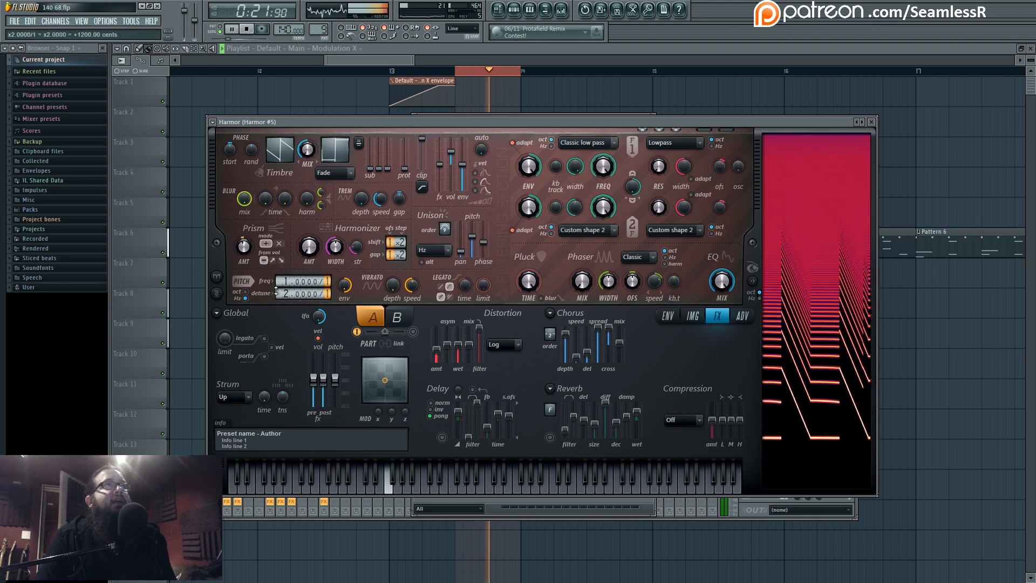
pyautogui.scroll(1, 276, 293)
pyautogui.scroll(-1, 277, 293)
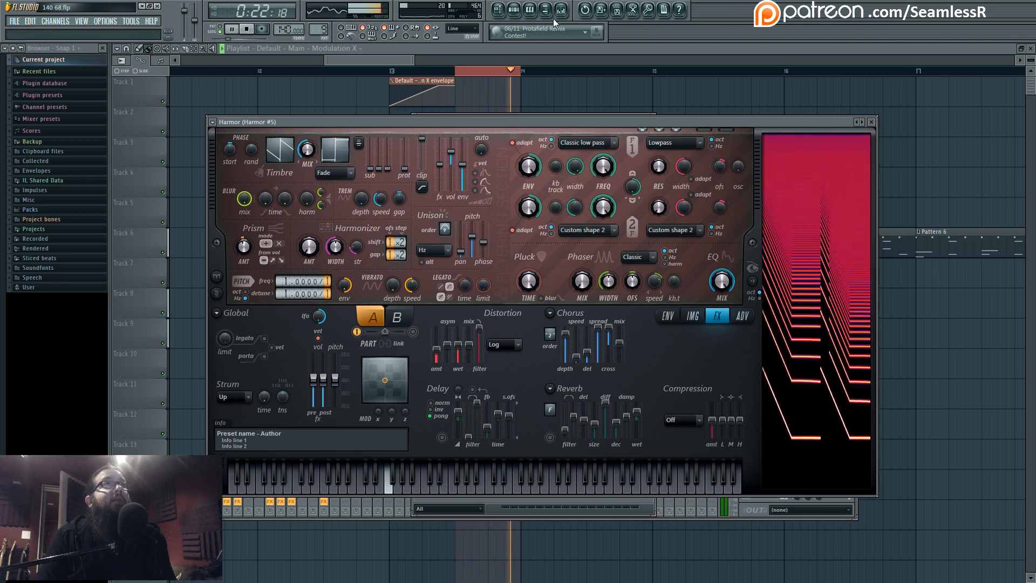
# Step: Open the existing Fruity Parametric EQ 2 on the bass 1 mixer track and audition its automated filter movement
pyautogui.press('F9')
pyautogui.press('space')
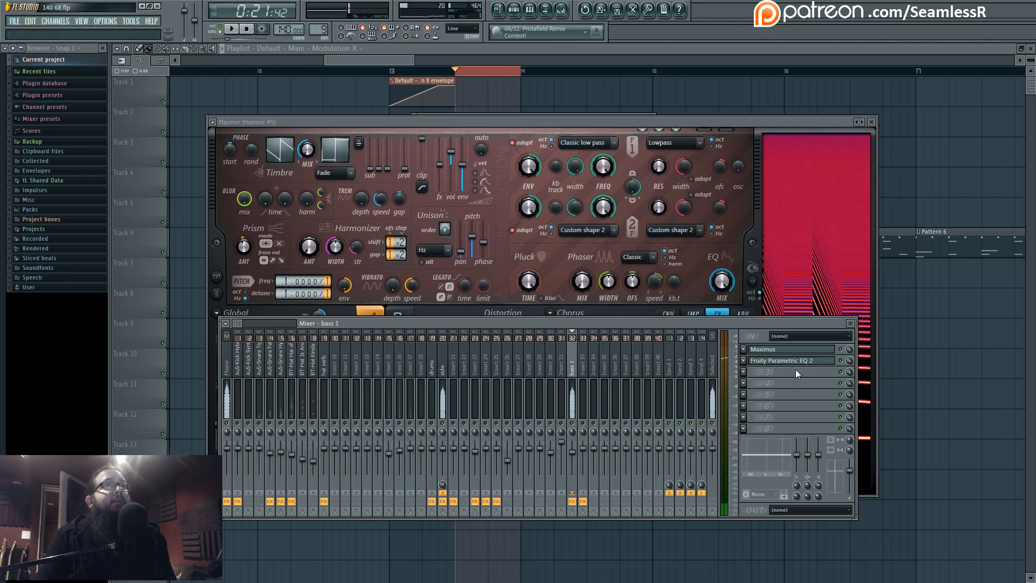
pyautogui.click(799, 364)
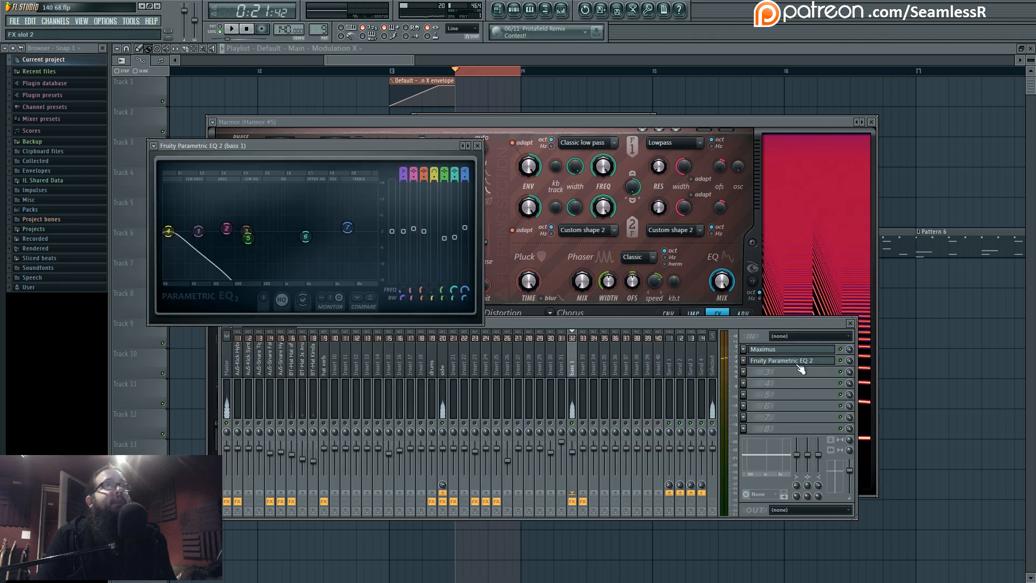
pyautogui.press('space')
pyautogui.press('space')
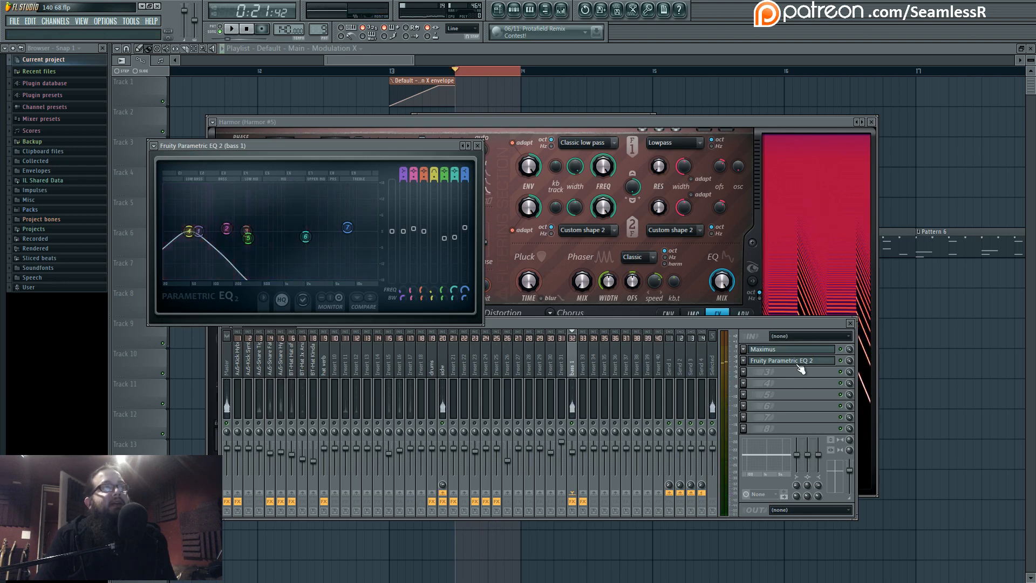
# Step: Add a second Fruity Parametric EQ 2 in slot 3 of bass 1 and make bands 3 and 5 notch filters
pyautogui.click(795, 372)
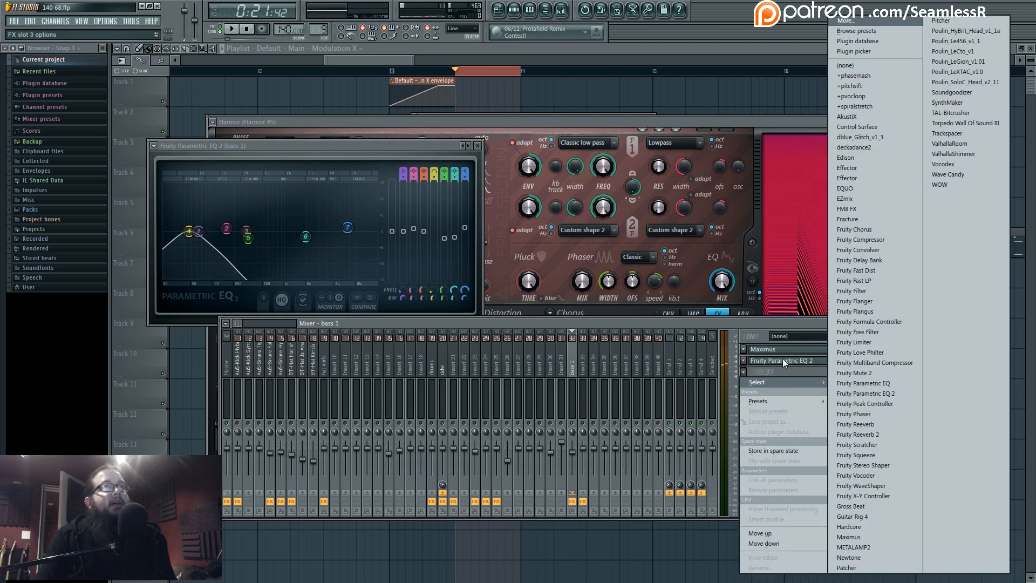
pyautogui.click(782, 359)
pyautogui.moveTo(341, 171); pyautogui.dragTo(405, 207)
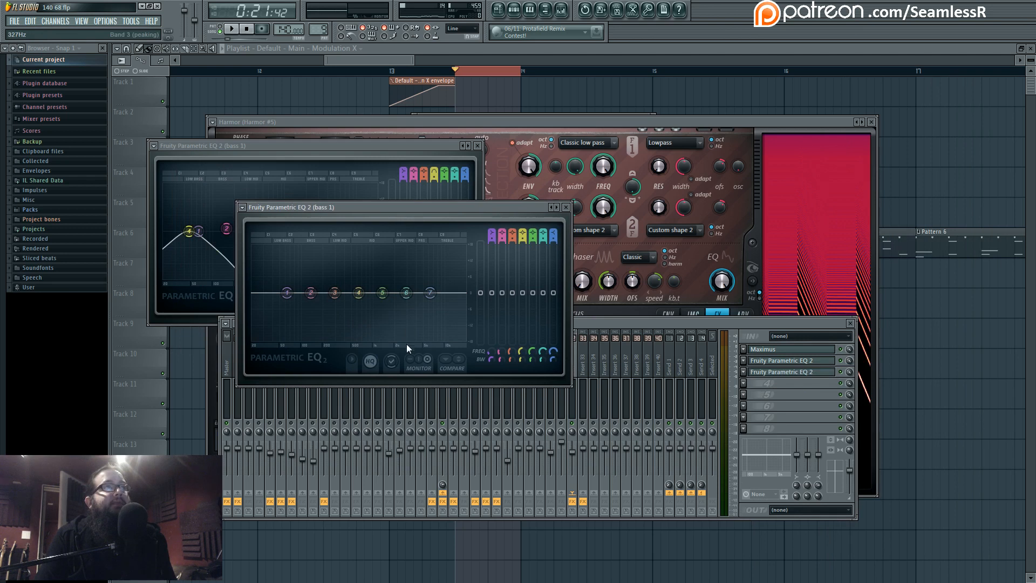
pyautogui.click(409, 360)
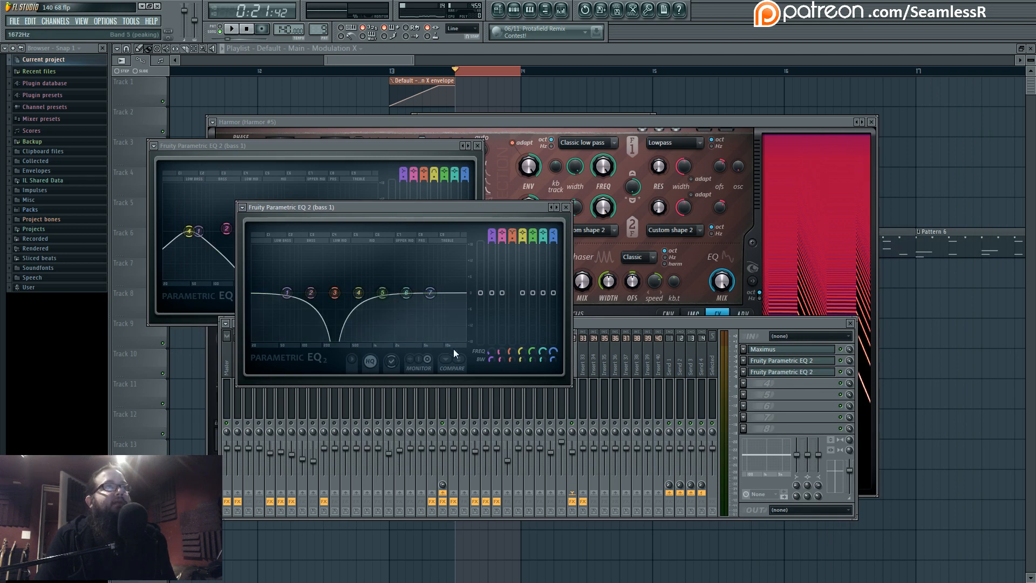
pyautogui.click(383, 293)
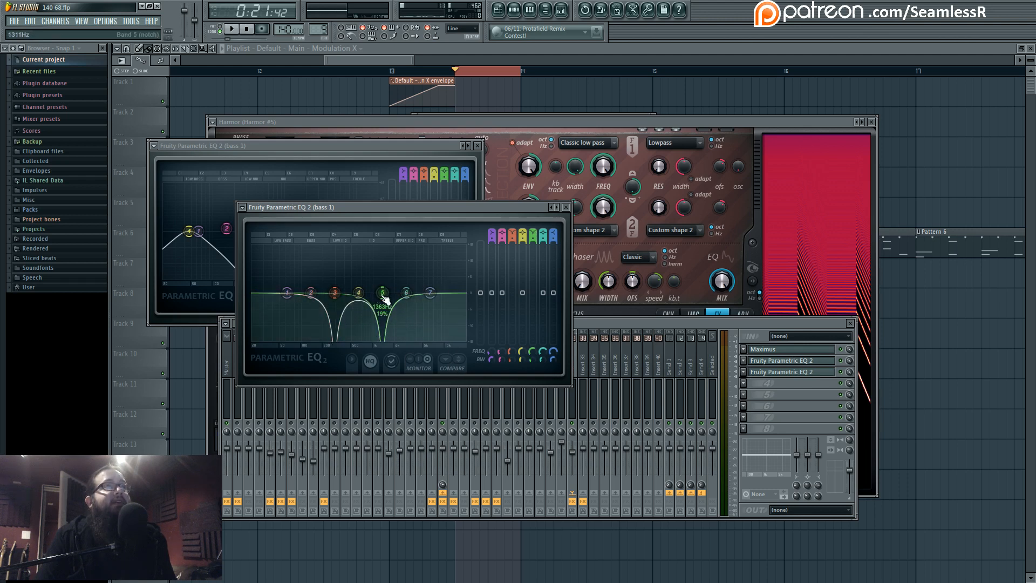
# Step: Create automation clips for the frequencies of bands 3 and 5 in the new bass 1 equalizer
pyautogui.rightClick(500, 354)
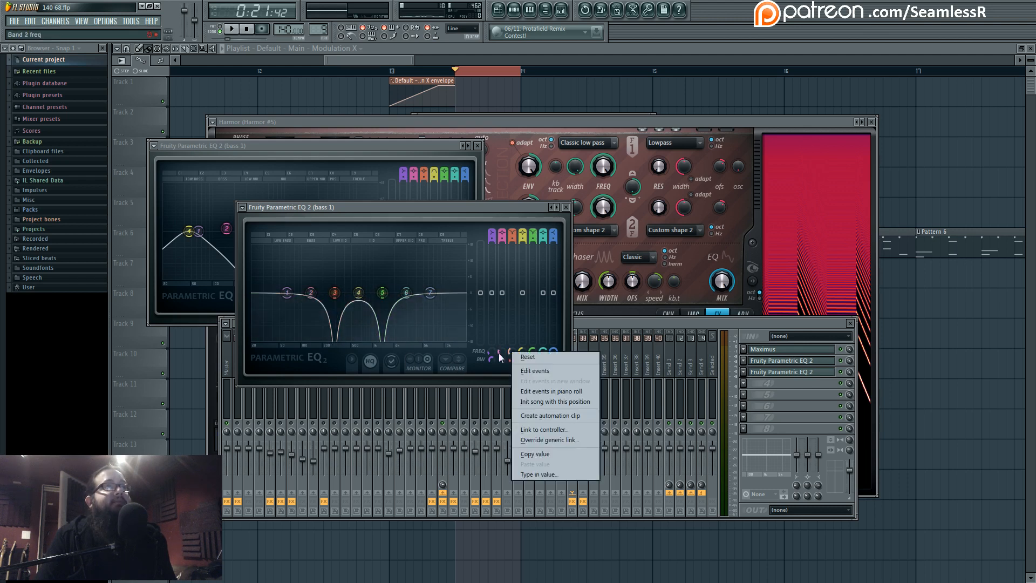
pyautogui.click(526, 416)
pyautogui.rightClick(532, 352)
pyautogui.click(563, 415)
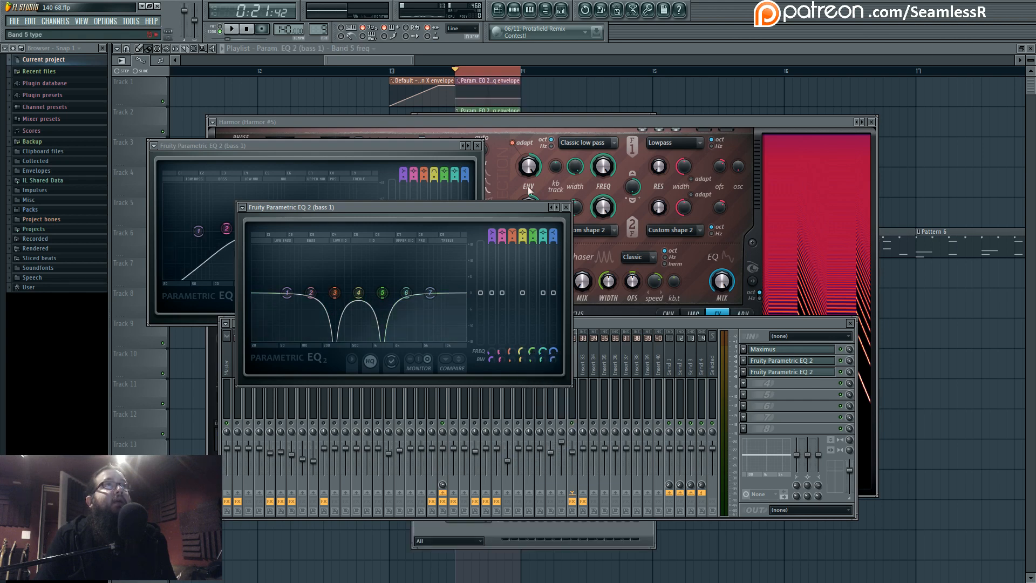
# Step: Shape the band 3 and band 5 frequency envelopes on Tracks 1 and 2 into rising and falling sweeps, auditioning them
pyautogui.click(568, 90)
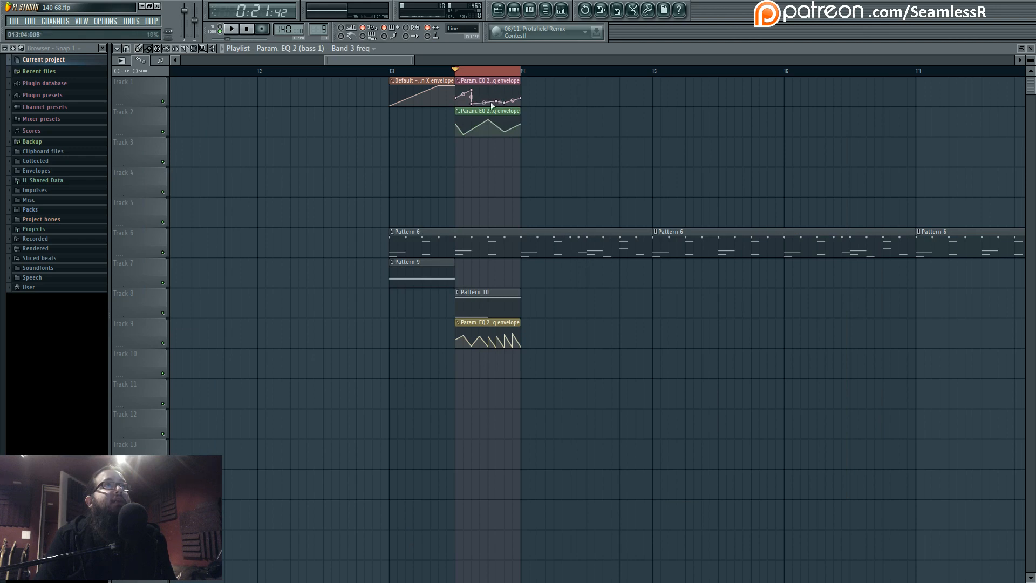
pyautogui.press('space')
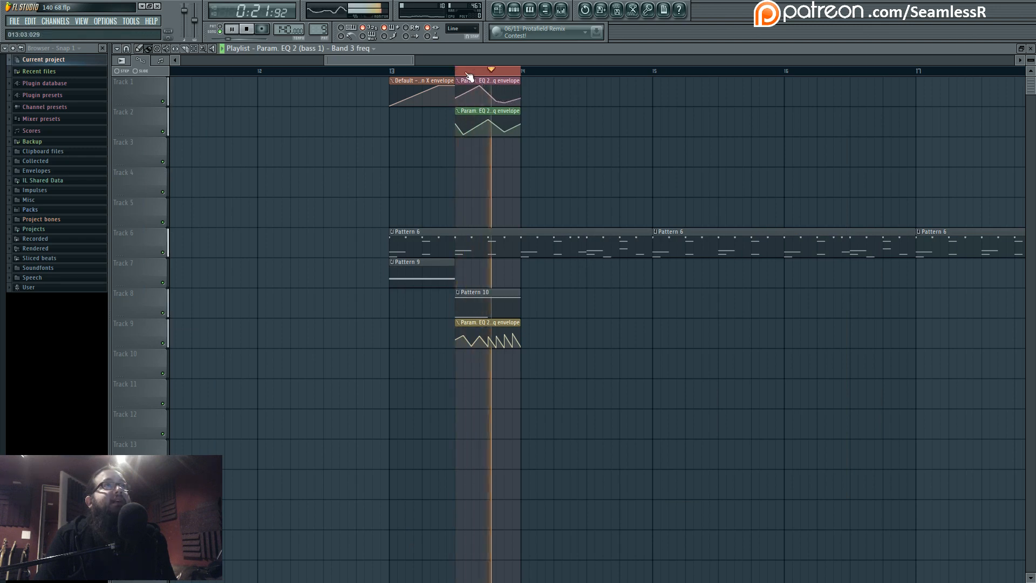
pyautogui.click(521, 93)
pyautogui.rightClick(536, 80)
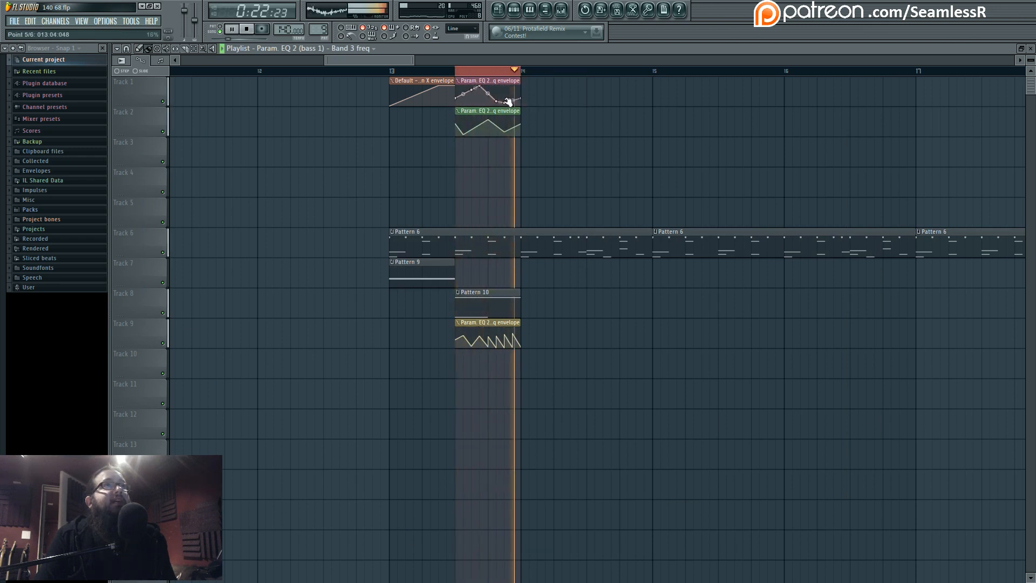
pyautogui.moveTo(504, 102); pyautogui.dragTo(505, 87)
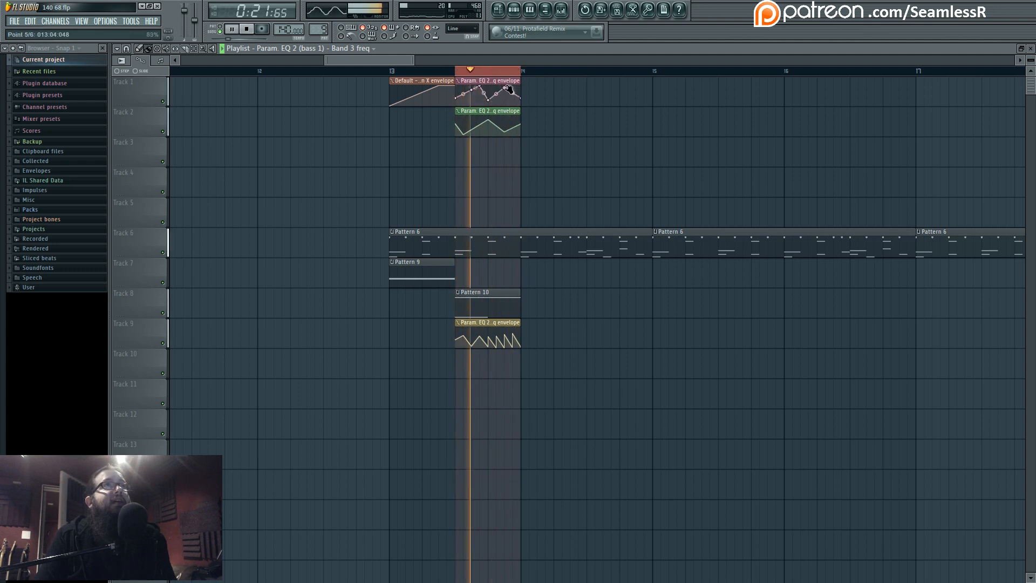
pyautogui.press('F9')
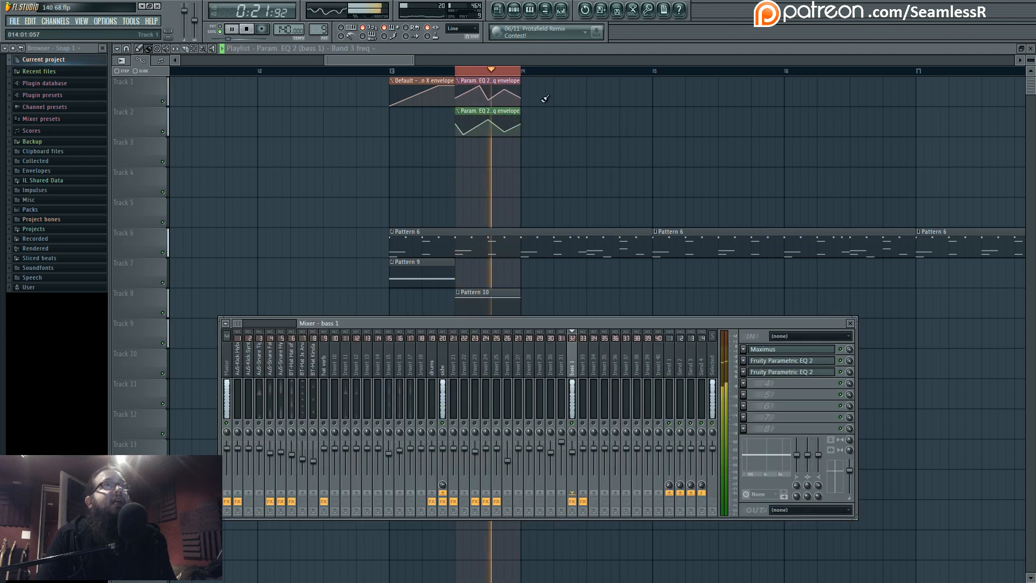
pyautogui.press('F9')
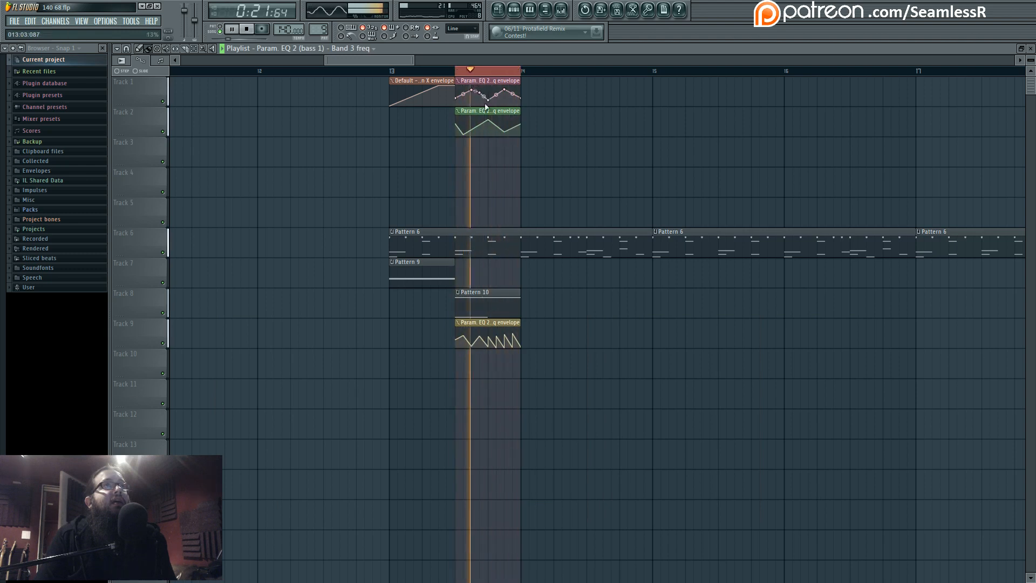
# Step: Simplify the last peaks of the Band 4 frequency envelope on Track 9 by removing a point and adjusting its neighbours
pyautogui.rightClick(509, 346)
pyautogui.click(533, 362)
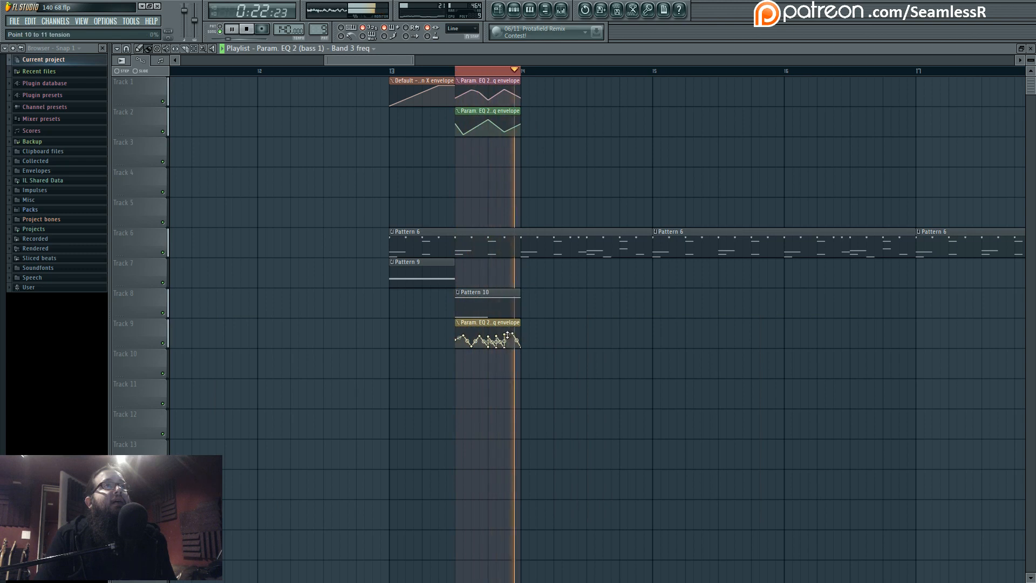
pyautogui.moveTo(505, 334)
pyautogui.mouseDown()
pyautogui.moveTo(508, 350)
pyautogui.moveTo(513, 337)
pyautogui.mouseUp()
# Step: In Maximus on bass 1, set the low band's release to 191.47 ms and the LMH lookahead delay to 350.61 ms
pyautogui.click(567, 15)
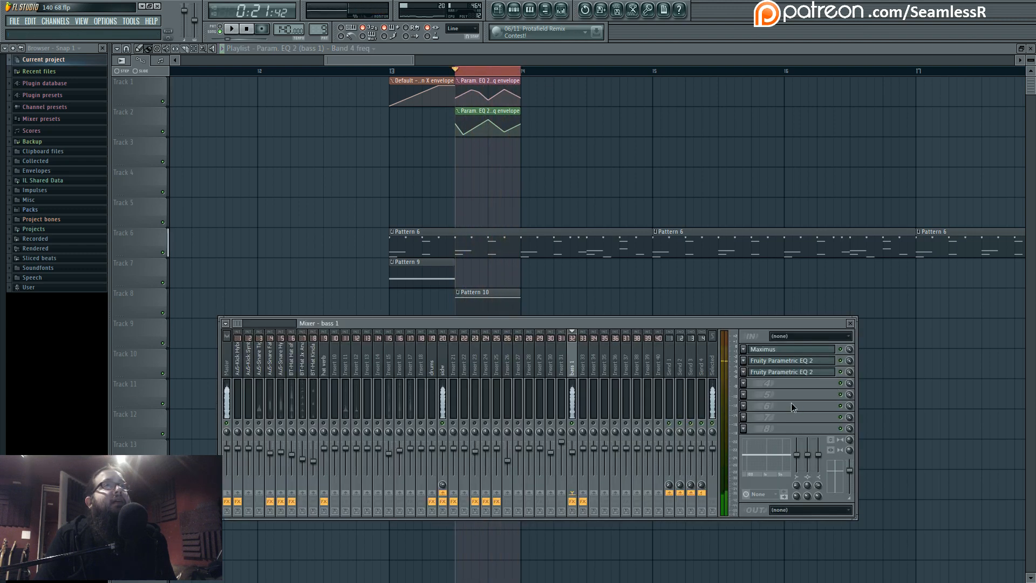
pyautogui.click(786, 354)
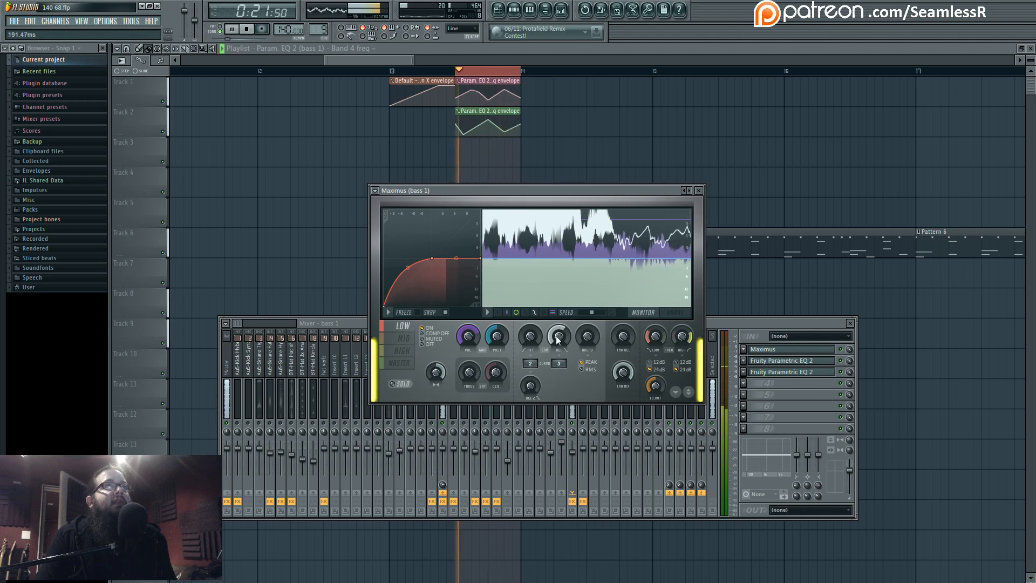
pyautogui.click(410, 364)
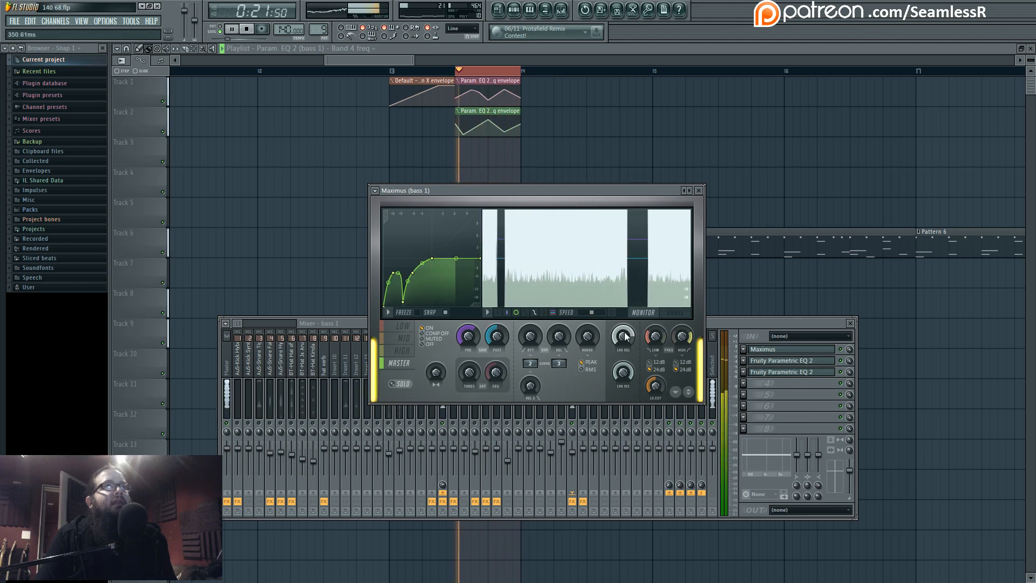
pyautogui.press('space')
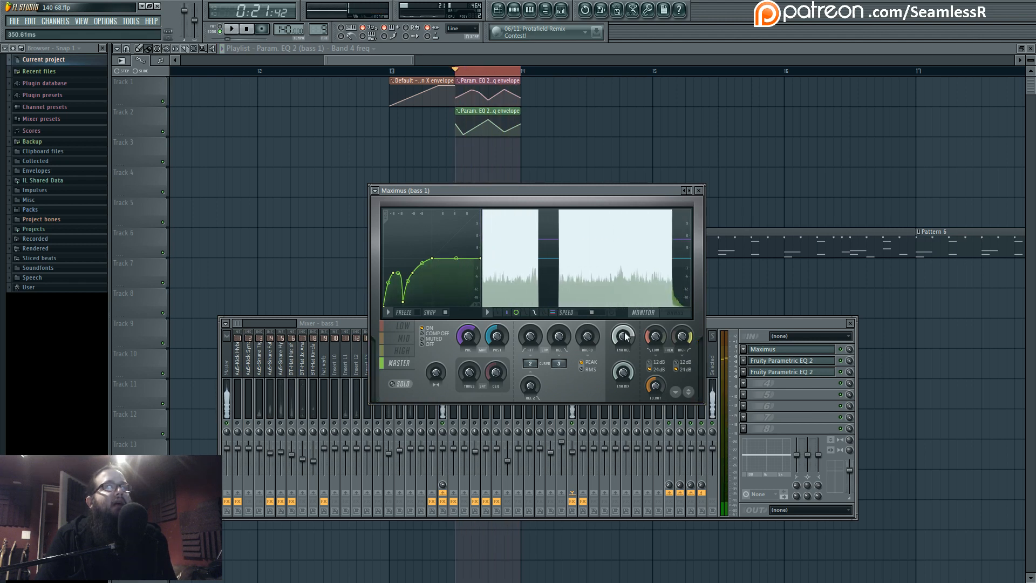
pyautogui.press('space')
# Step: Check Maximus's slot on bass 1 during playback and set its LMH lookahead delay to 29.14 ms
pyautogui.click(846, 351)
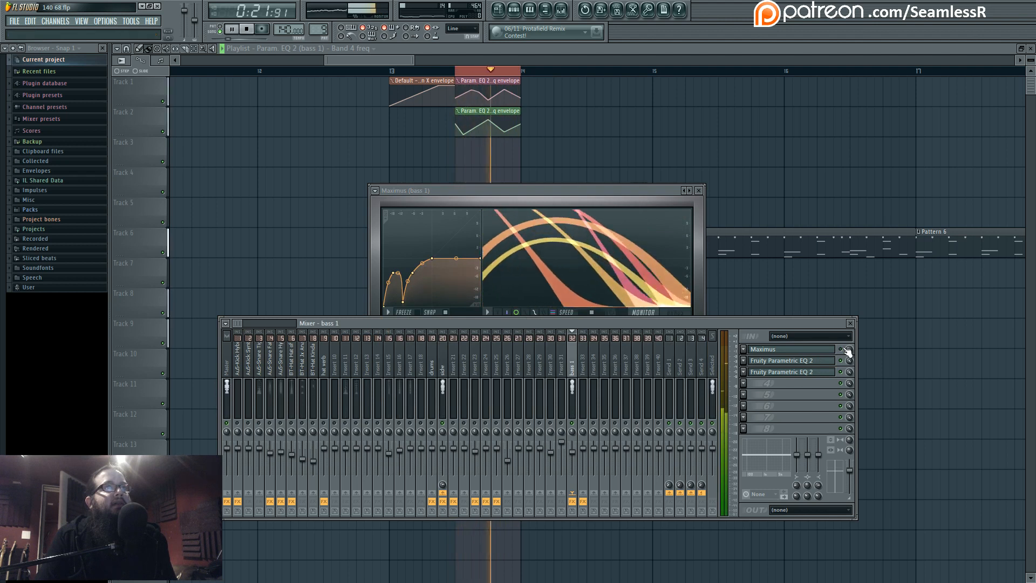
pyautogui.click(827, 354)
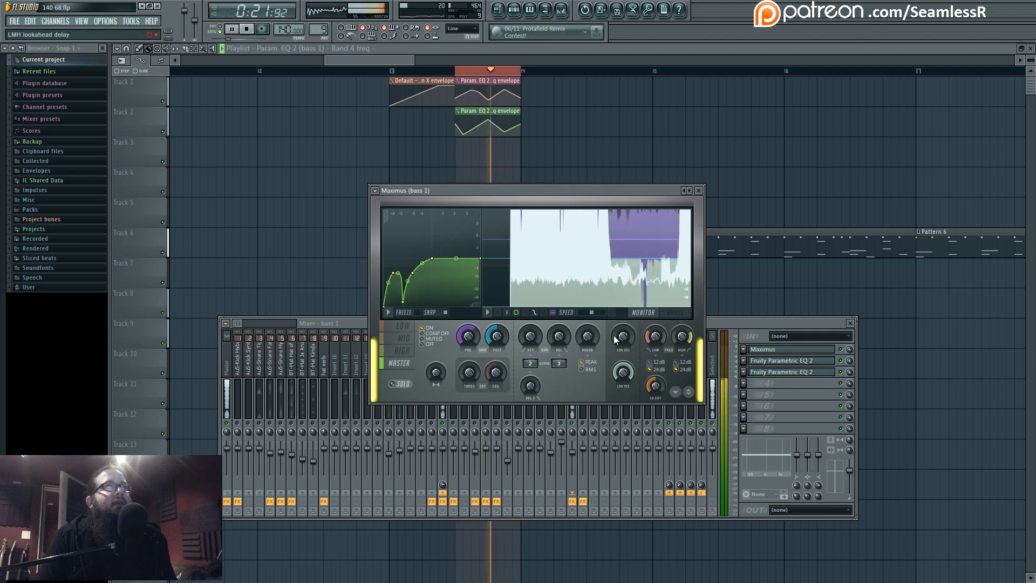
pyautogui.moveTo(621, 341); pyautogui.dragTo(620, 335)
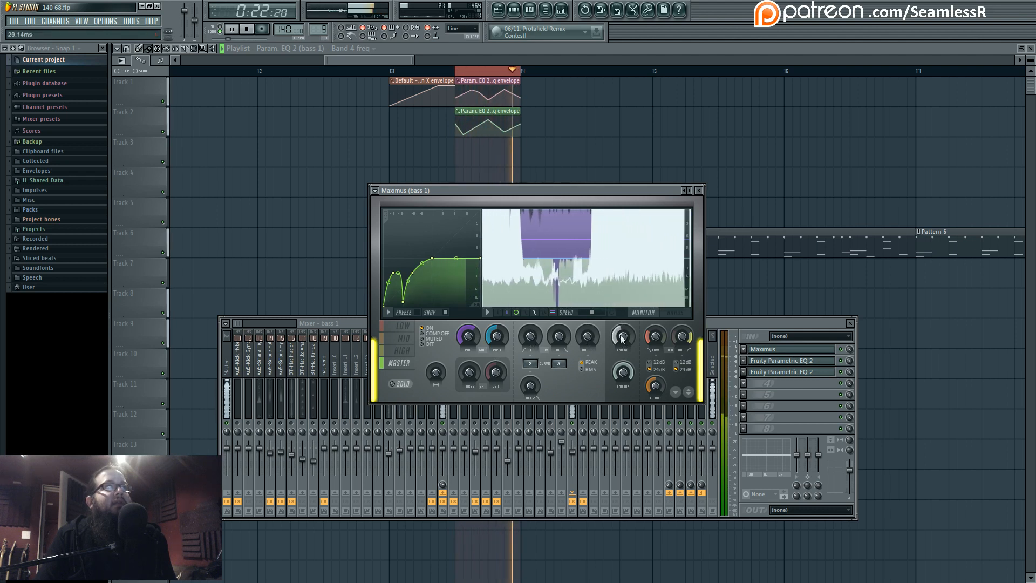
pyautogui.press('space')
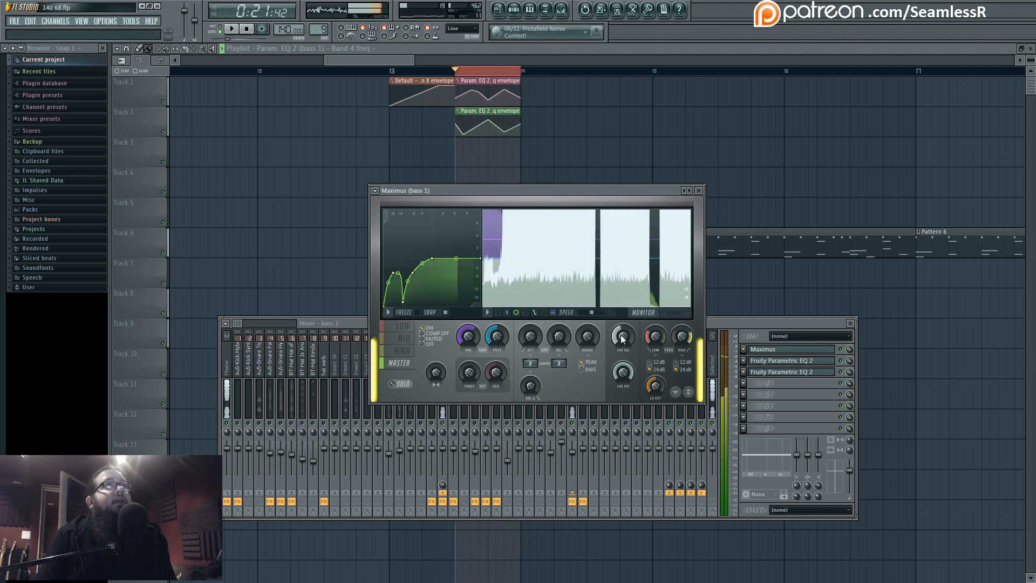
# Step: Check the high band of Maximus on bass 1 during playback
pyautogui.press('space')
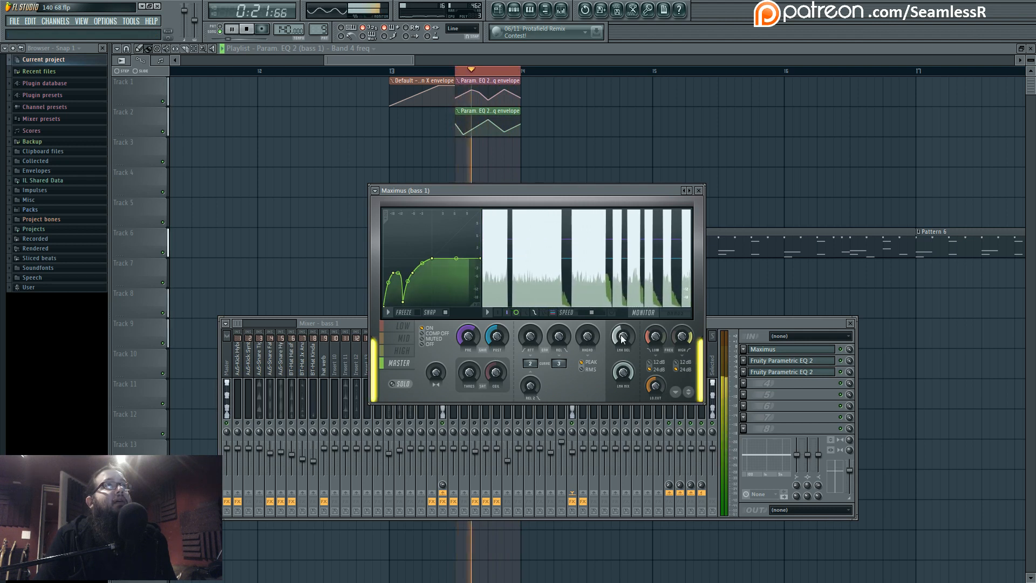
pyautogui.click(405, 351)
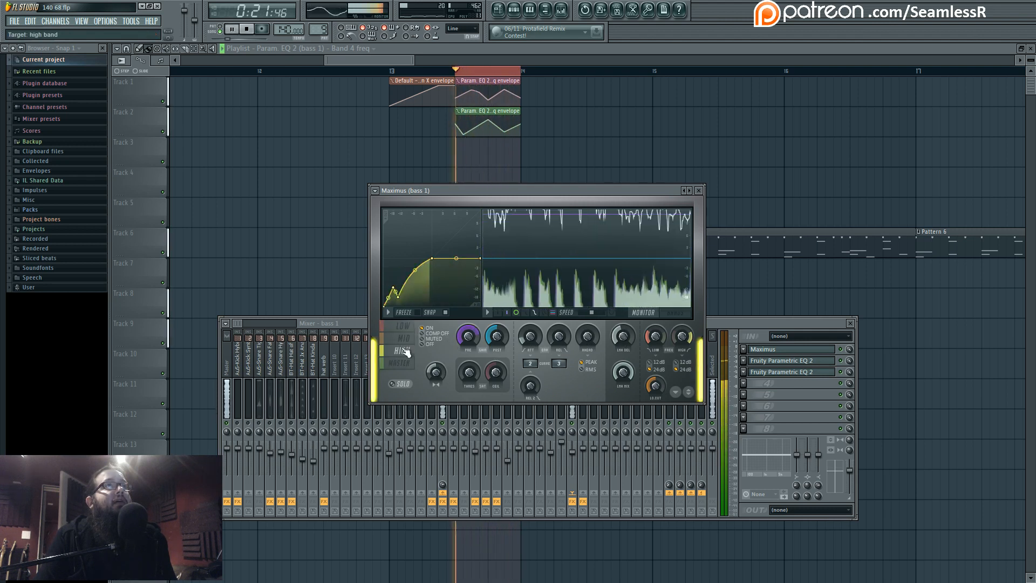
pyautogui.press('space')
# Step: Add a second Maximus in effect slot 4 of bass 1 and load a different preset in it
pyautogui.click(791, 397)
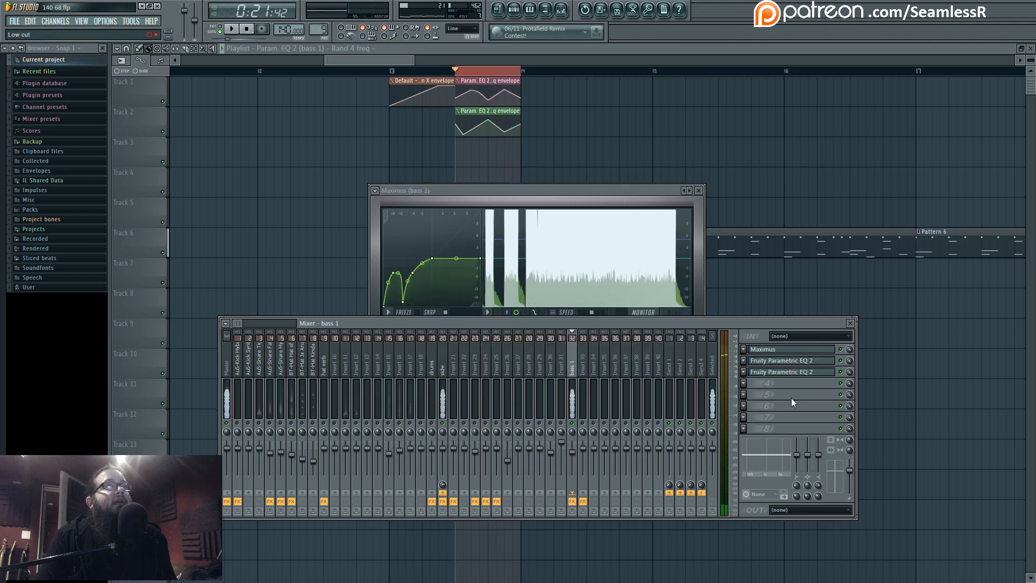
pyautogui.click(752, 380)
pyautogui.click(877, 534)
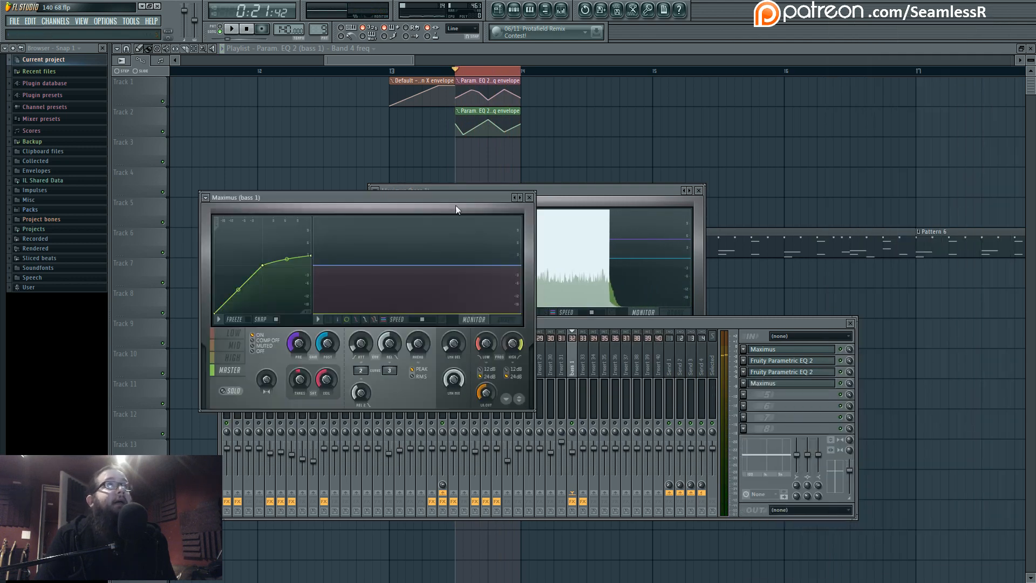
pyautogui.click(515, 199)
pyautogui.click(543, 292)
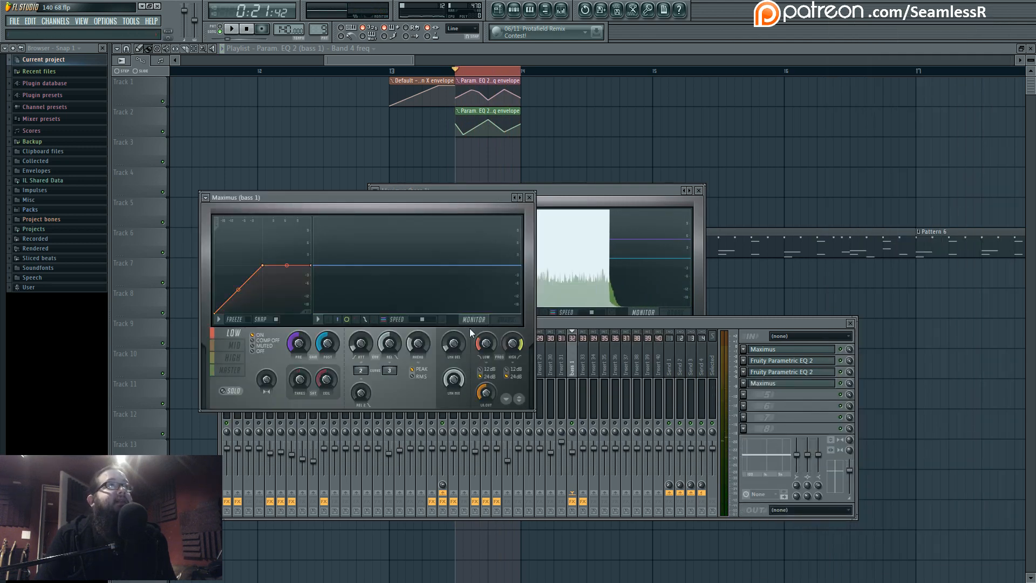
# Step: During playback, raise the band compression curves in the second Maximus and tilt the end of its master curve upward
pyautogui.click(505, 320)
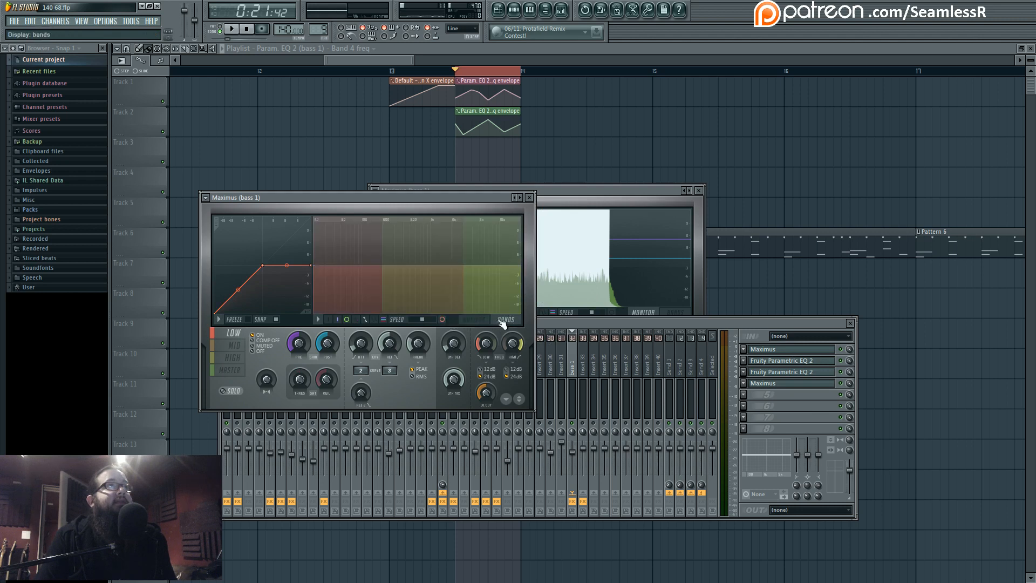
pyautogui.press('space')
pyautogui.click(505, 319)
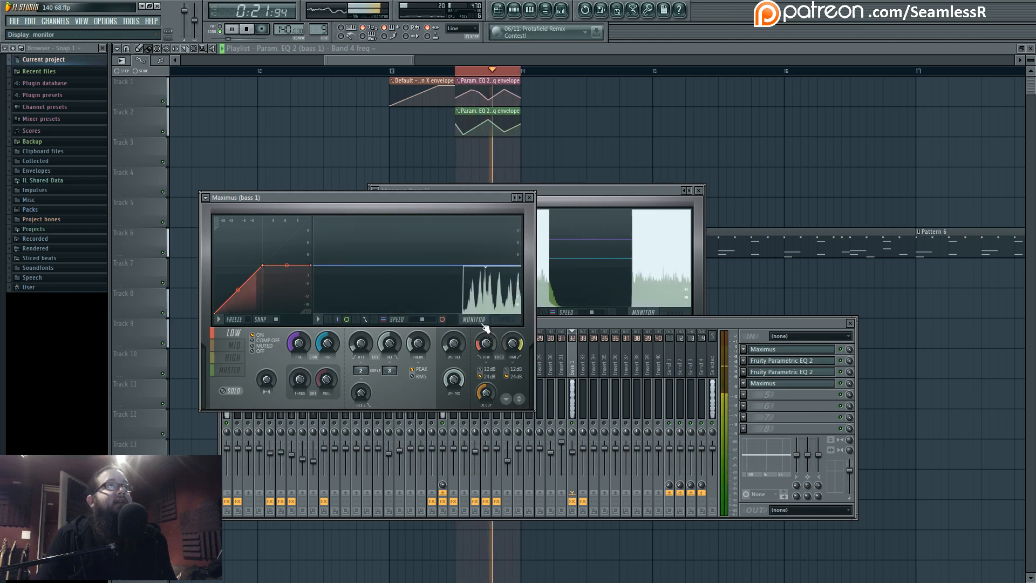
pyautogui.moveTo(238, 290); pyautogui.dragTo(238, 266)
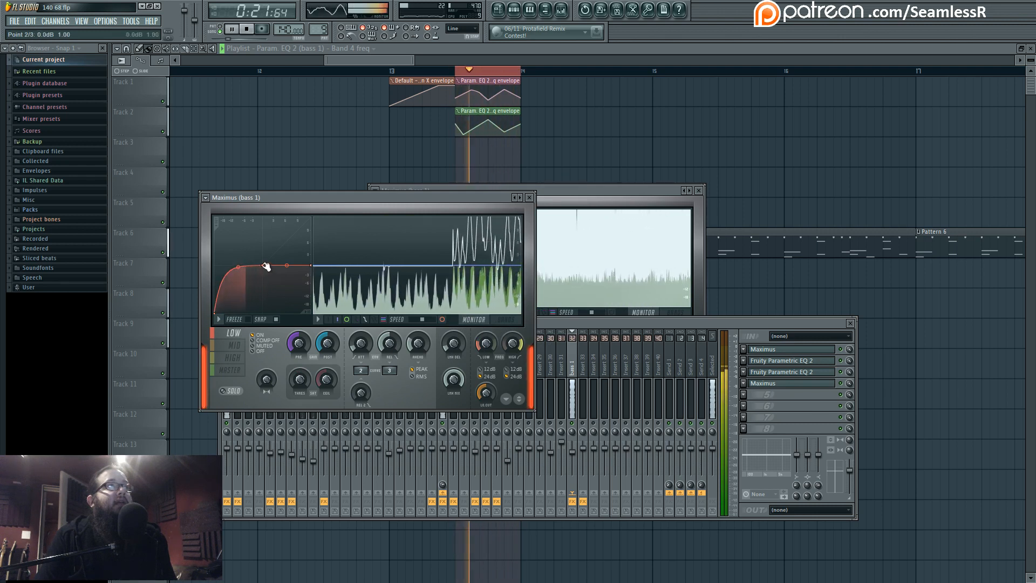
pyautogui.click(233, 344)
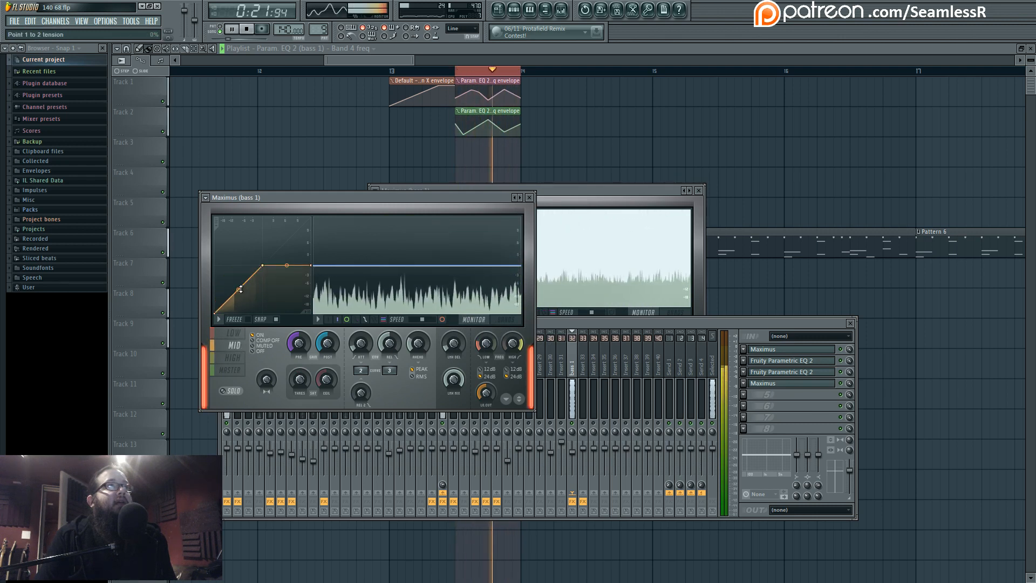
pyautogui.click(233, 358)
pyautogui.moveTo(262, 265); pyautogui.dragTo(223, 283)
pyautogui.click(229, 370)
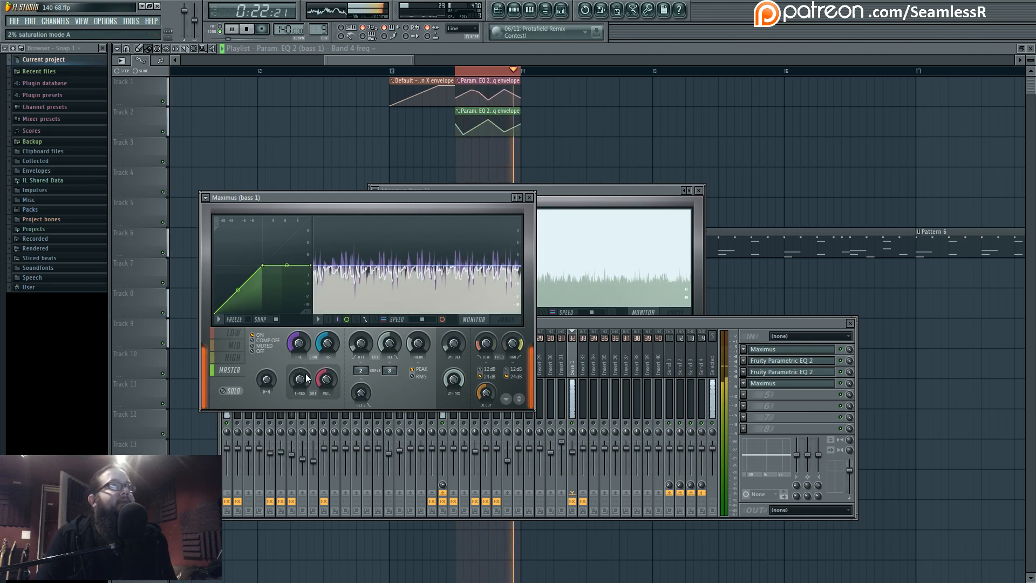
pyautogui.moveTo(311, 264); pyautogui.dragTo(311, 245)
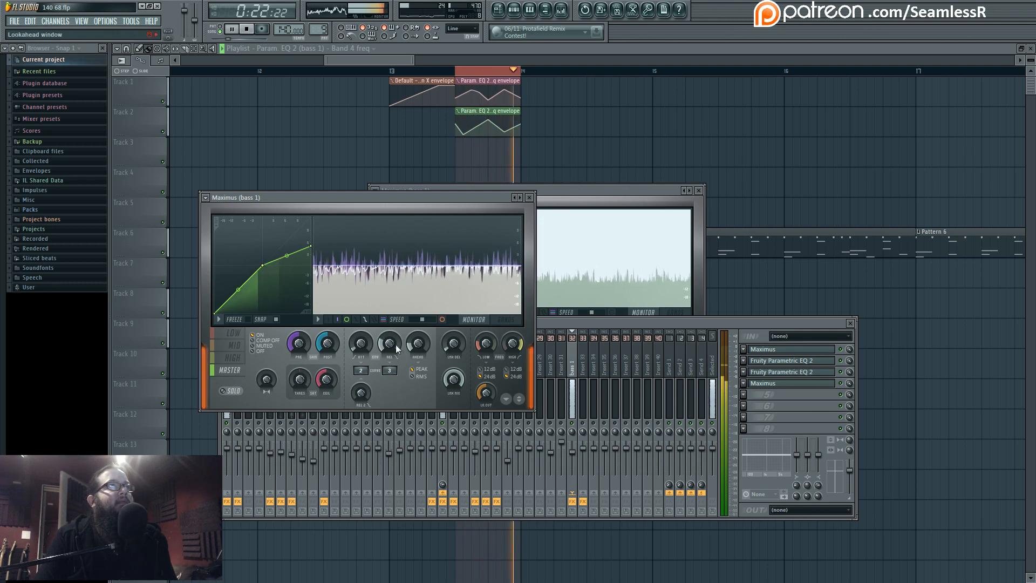
# Step: Lower the mid band's curve slightly in the second Maximus and fine-tune the high crossover frequency
pyautogui.click(239, 358)
pyautogui.click(238, 347)
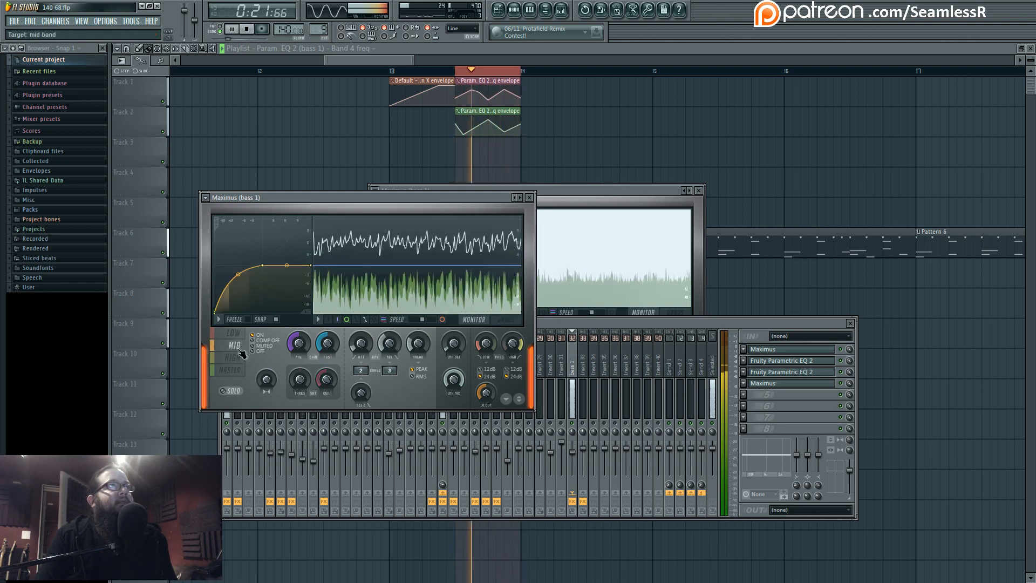
pyautogui.moveTo(389, 344); pyautogui.dragTo(389, 351)
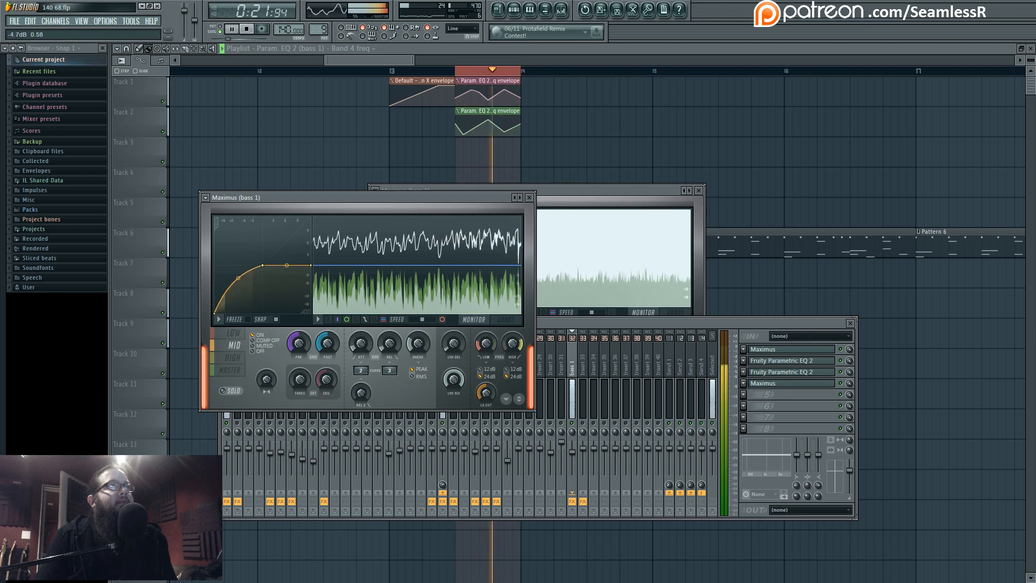
pyautogui.click(512, 320)
pyautogui.moveTo(513, 343); pyautogui.dragTo(512, 350)
pyautogui.click(506, 320)
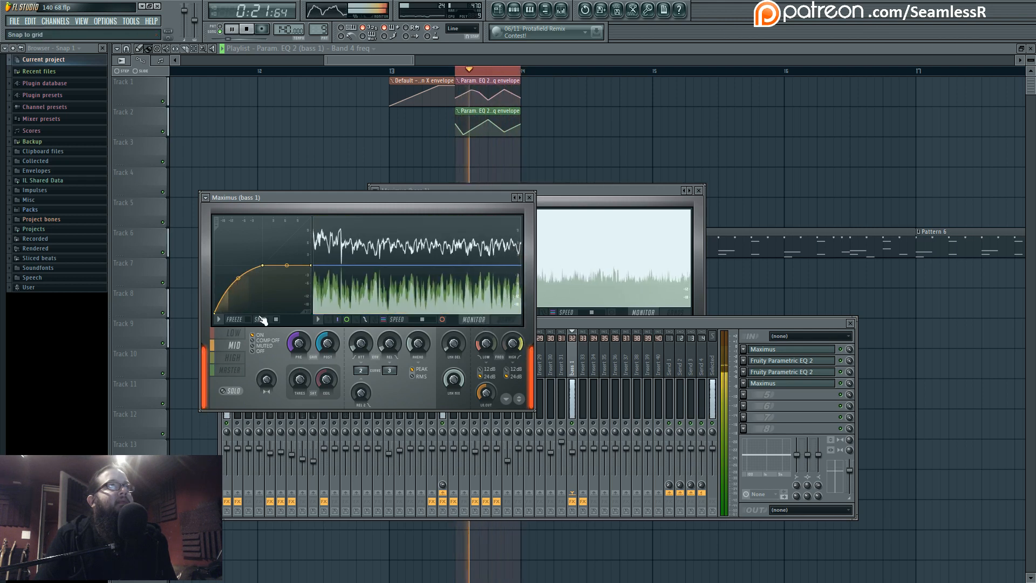
# Step: Set the low band's release to 25.68 ms in the second Maximus and return to the master band
pyautogui.click(234, 334)
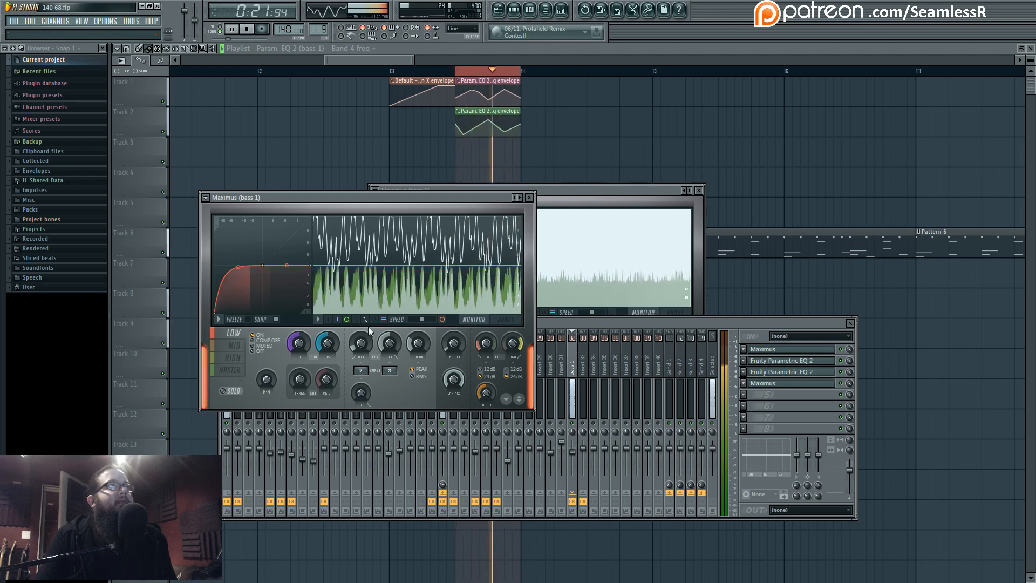
pyautogui.click(233, 333)
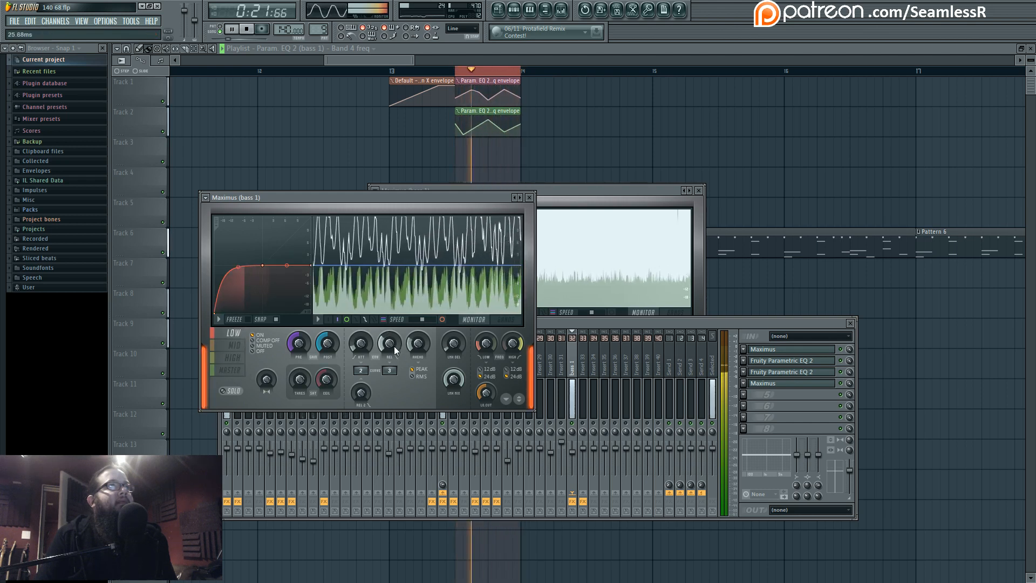
pyautogui.click(240, 370)
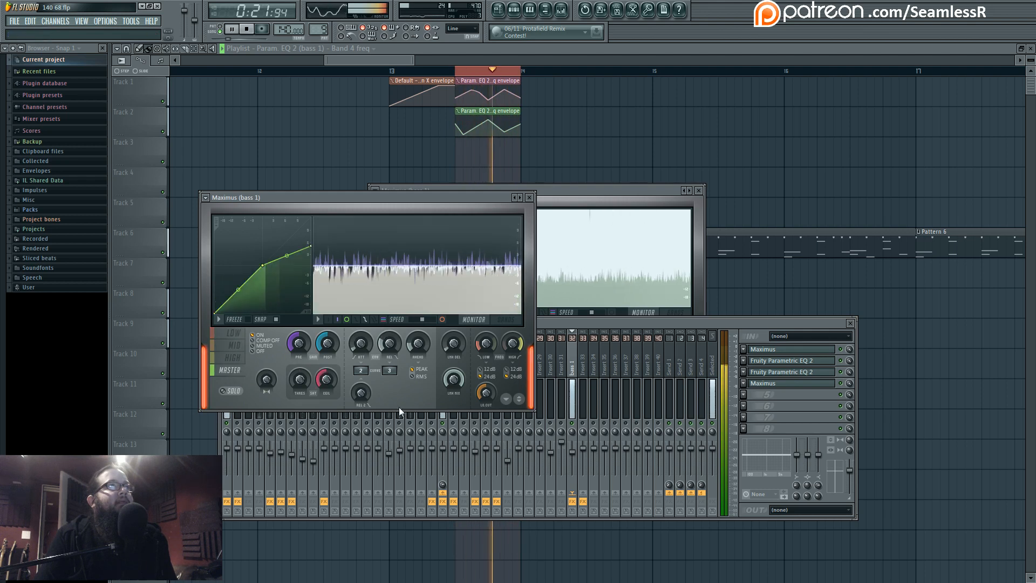
# Step: Unsolo bass 1 in the mixer and audition it together with the other tracks
pyautogui.click(575, 344)
pyautogui.press('space')
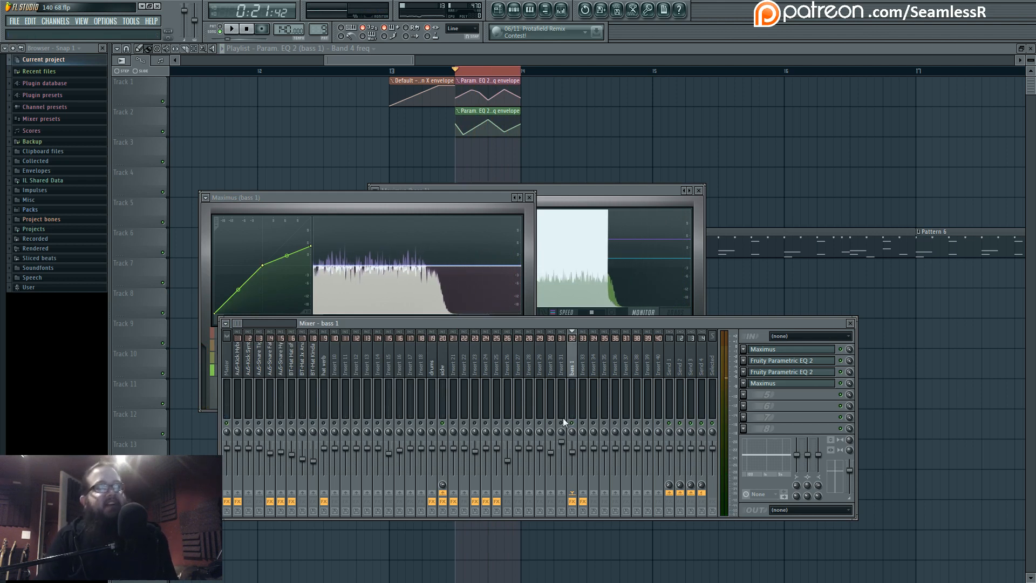
pyautogui.press('space')
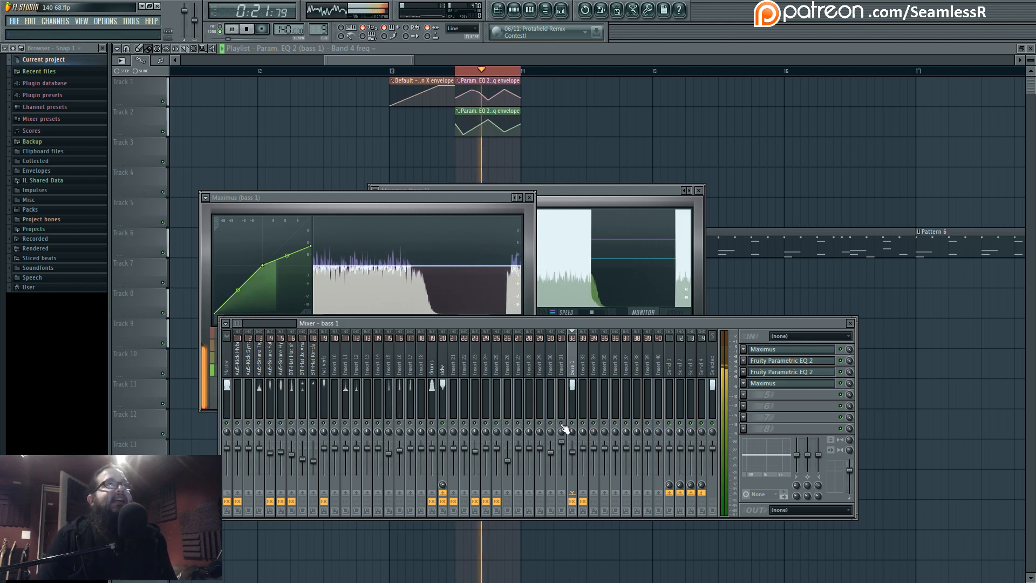
pyautogui.click(757, 386)
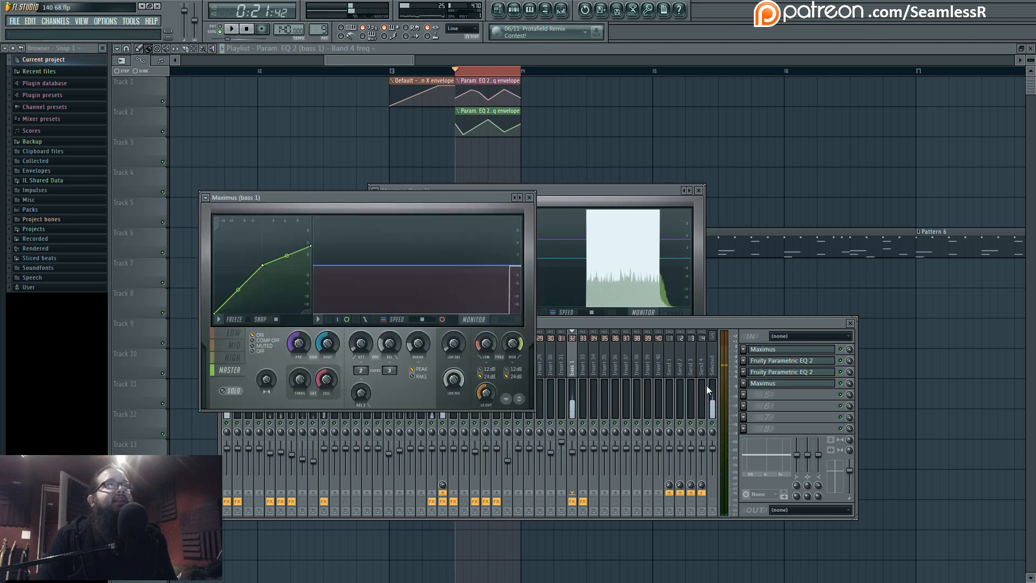
# Step: Insert Fruity WaveShaper ahead of the second Maximus on bass 1 and bend its curve upward while auditioning
pyautogui.click(780, 396)
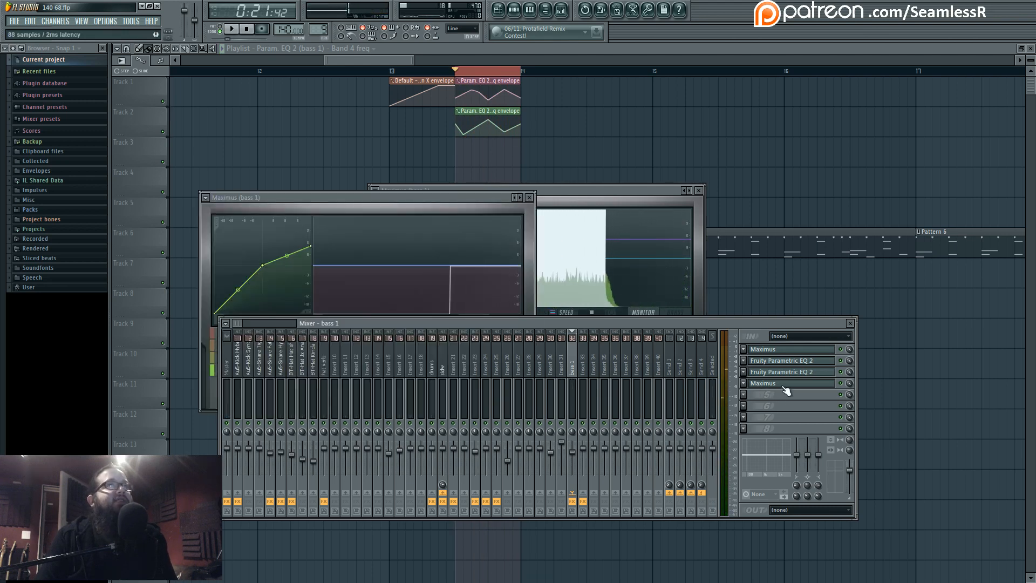
pyautogui.click(744, 383)
pyautogui.click(874, 486)
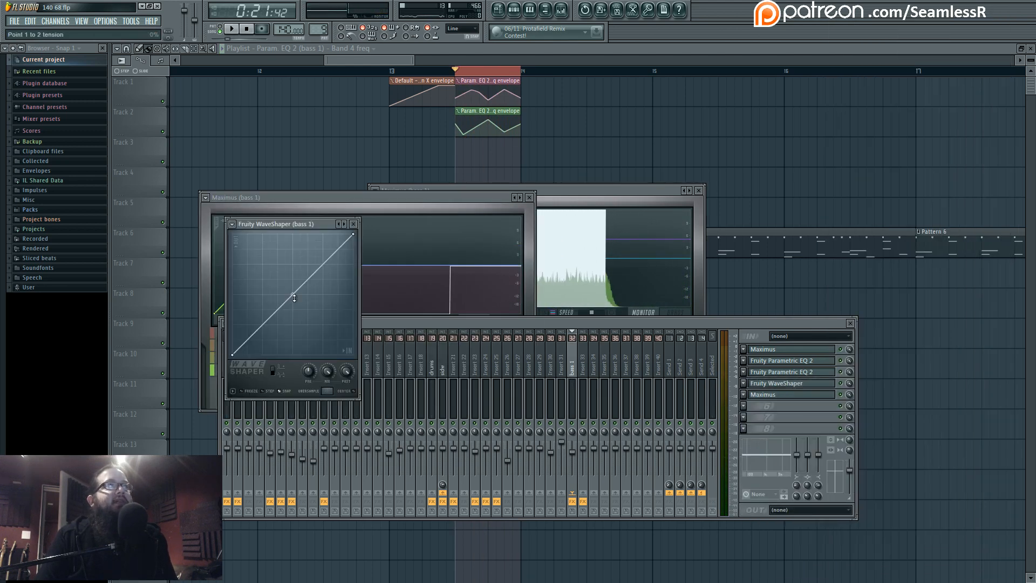
pyautogui.press('space')
pyautogui.moveTo(292, 294); pyautogui.dragTo(292, 262)
pyautogui.press('space')
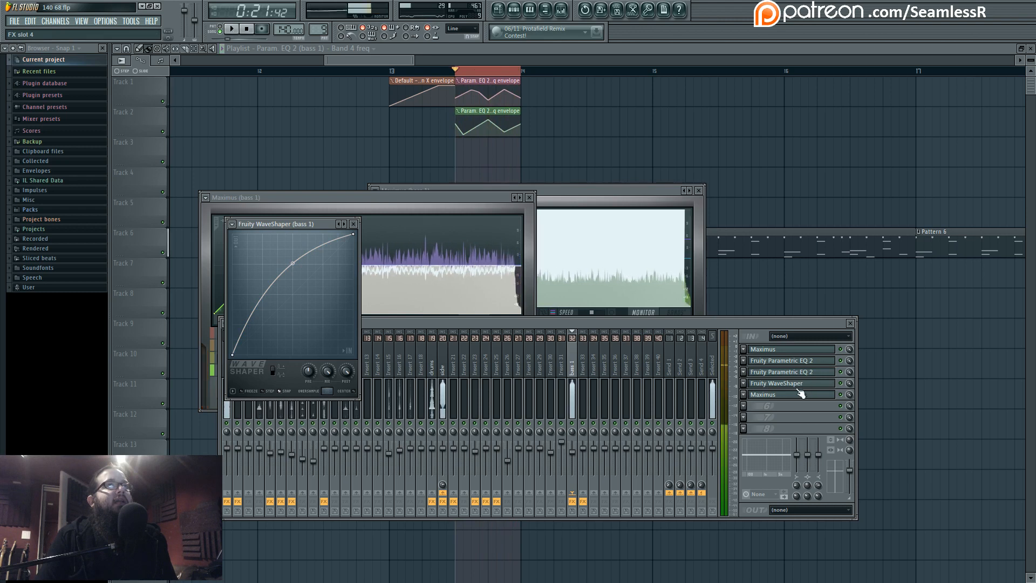
# Step: Raise the first peak of the Band 4 frequency envelope on Track 9 slightly during playback
pyautogui.press('F12')
pyautogui.scroll(3, 538, 348)
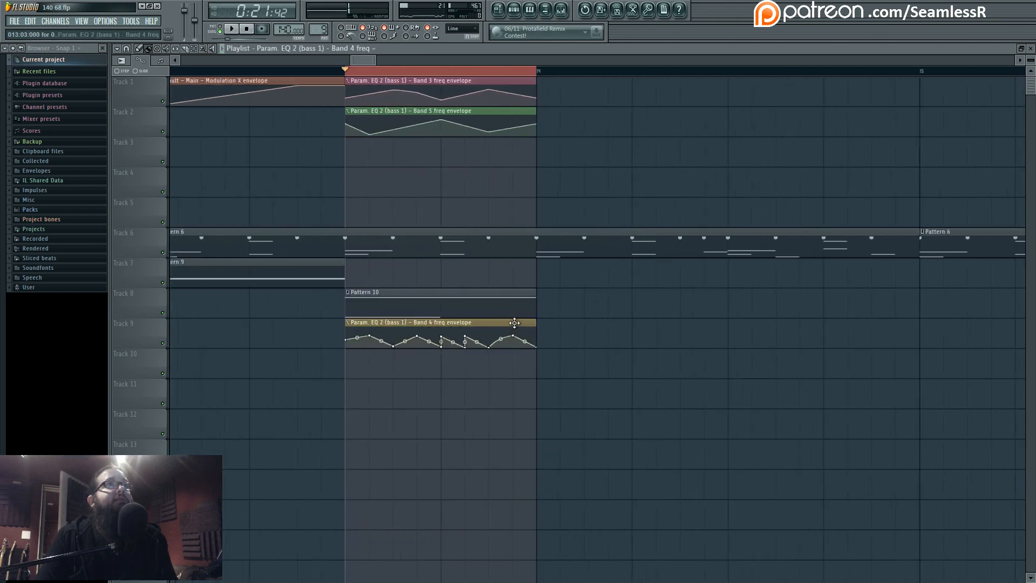
pyautogui.press('space')
pyautogui.moveTo(538, 347)
pyautogui.mouseDown()
pyautogui.moveTo(542, 338)
pyautogui.moveTo(541, 348)
pyautogui.mouseUp()
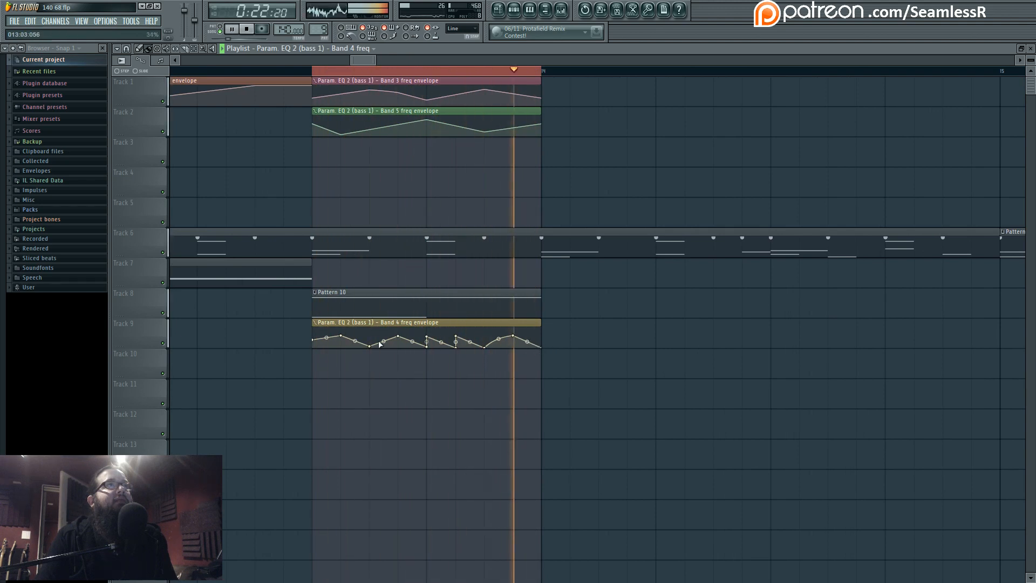
pyautogui.moveTo(343, 336); pyautogui.dragTo(345, 333)
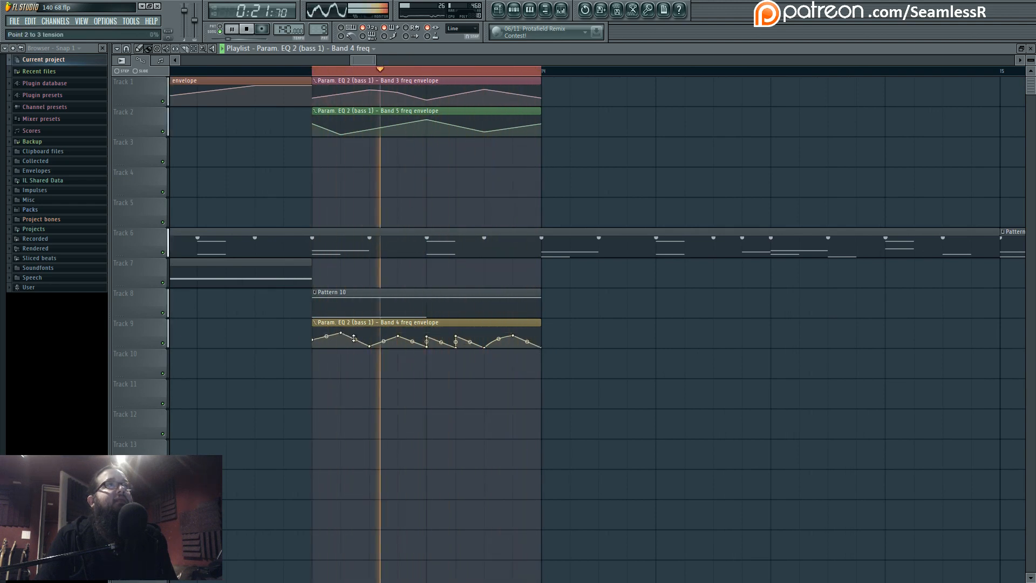
# Step: Lower the first valley of Track 2's Band 5 envelope and flatten the first rise of Track 1's Band 3 envelope
pyautogui.moveTo(347, 137)
pyautogui.mouseDown()
pyautogui.moveTo(344, 119)
pyautogui.moveTo(343, 134)
pyautogui.mouseUp()
pyautogui.moveTo(369, 90); pyautogui.dragTo(346, 96)
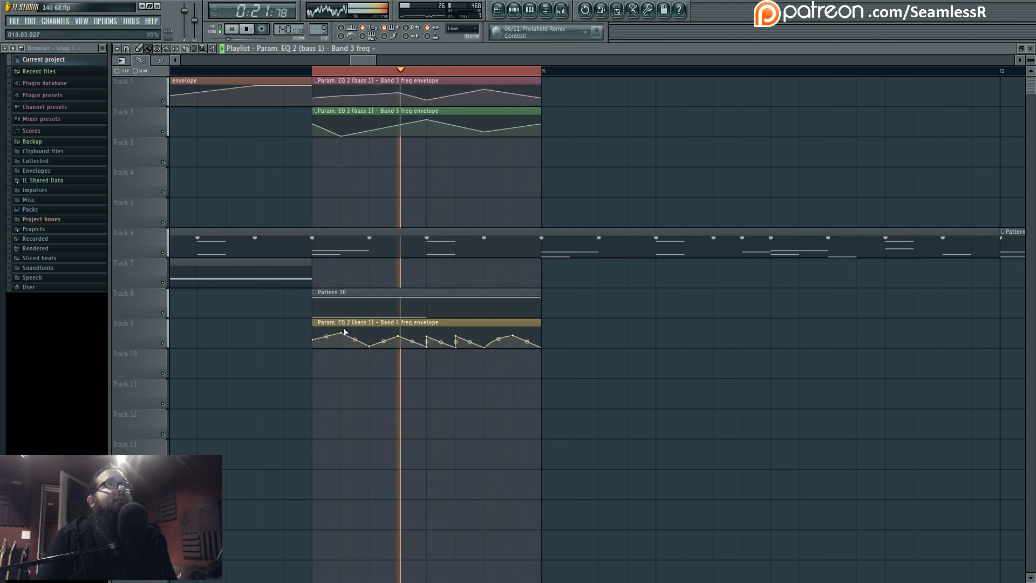
pyautogui.press('space')
pyautogui.press('space')
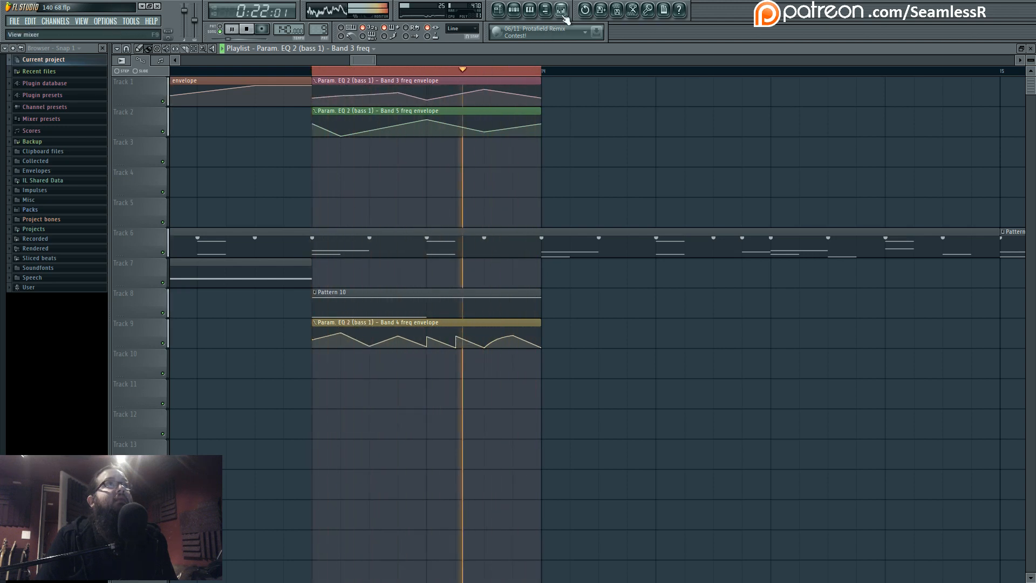
# Step: Solo bass 1 and reshape the opening of Track 9's Band 4 frequency envelope by raising point 3 and lowering point 2
pyautogui.press('F9')
pyautogui.rightClick(572, 423)
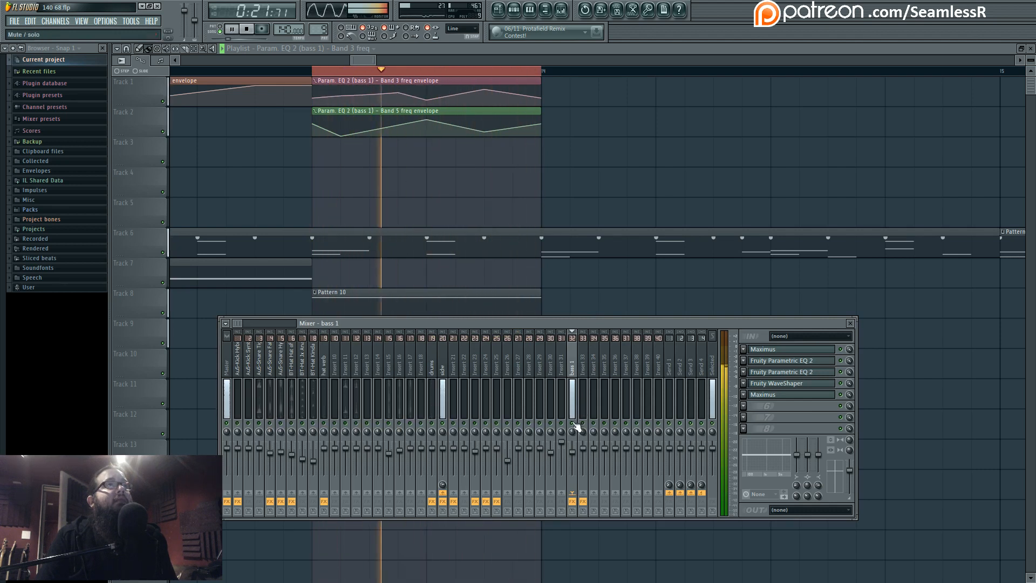
pyautogui.press('F9')
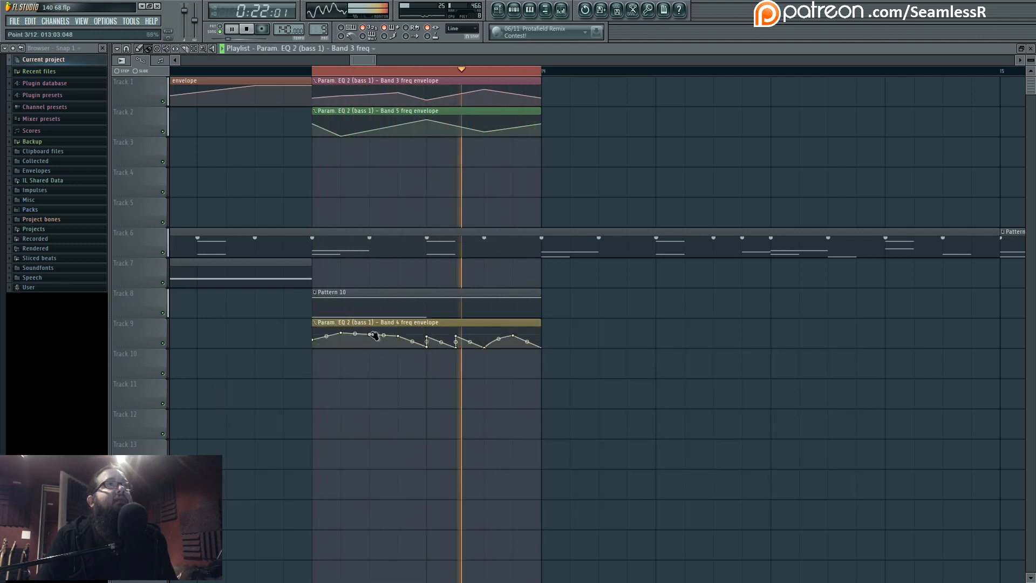
pyautogui.moveTo(346, 335); pyautogui.dragTo(347, 343)
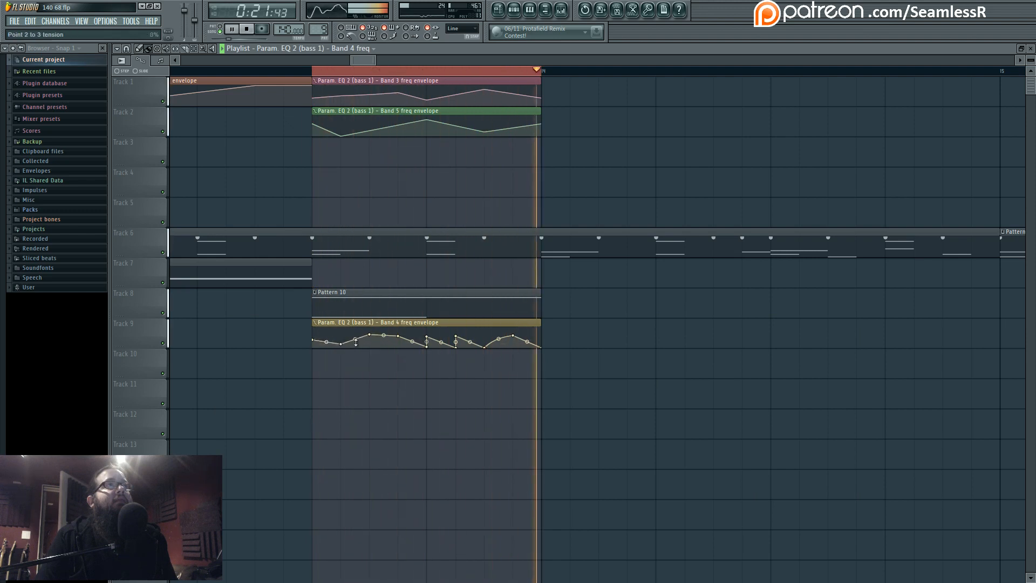
# Step: Unsolo bass 1, lower point 3 of Track 9's Band 4 frequency envelope to 34%, and stop playback
pyautogui.press('F9')
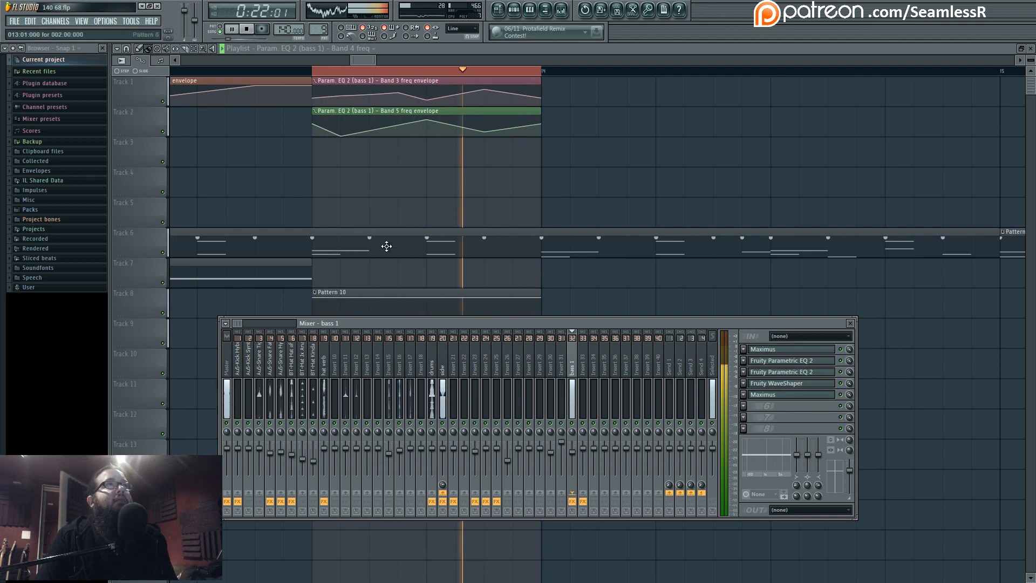
pyautogui.press('F9')
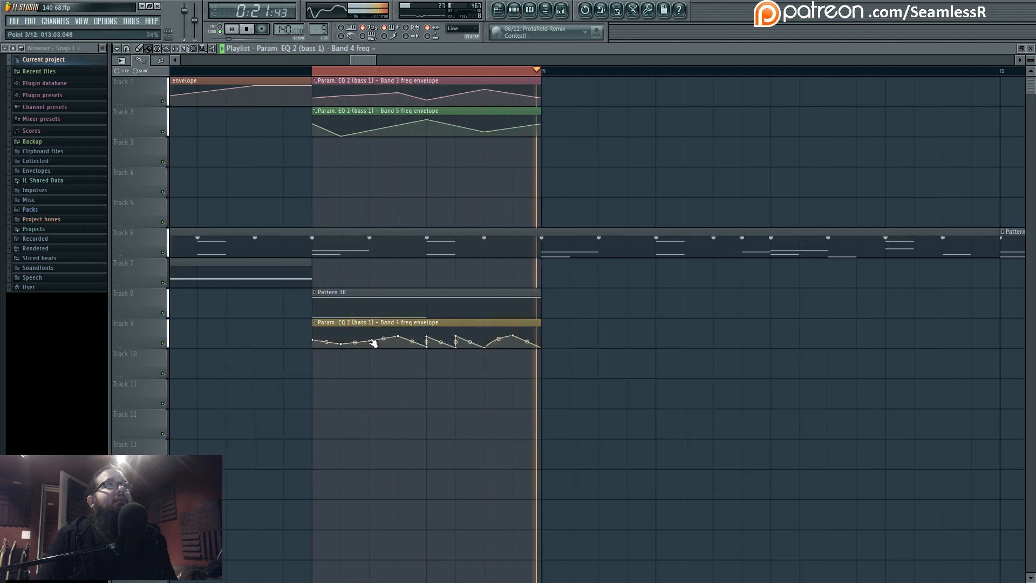
pyautogui.keyDown('ctrl'); pyautogui.scroll(3, 486, 356); pyautogui.keyUp('ctrl')
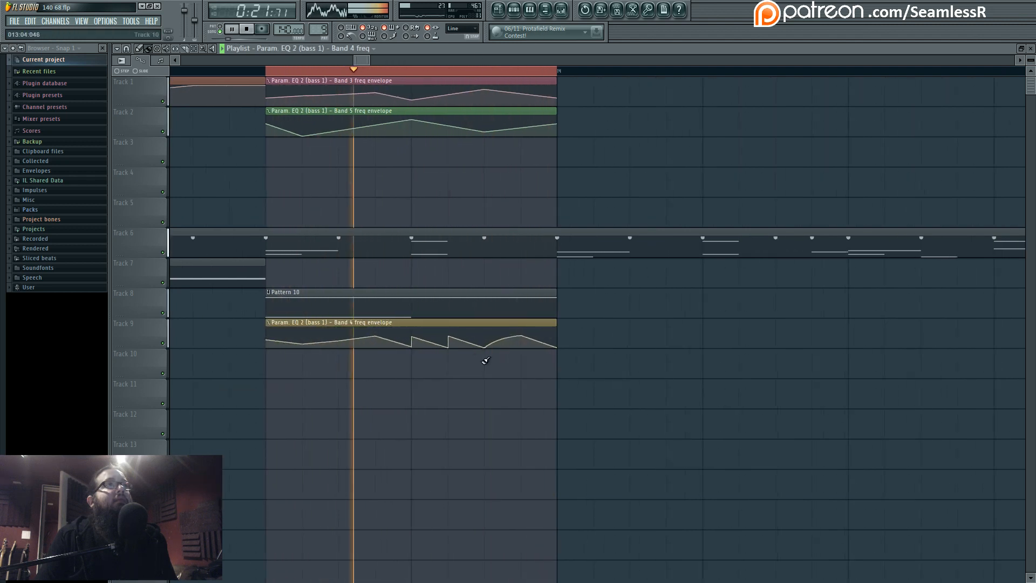
pyautogui.press('space')
pyautogui.keyDown('ctrl'); pyautogui.scroll(-5, 493, 107); pyautogui.keyUp('ctrl')
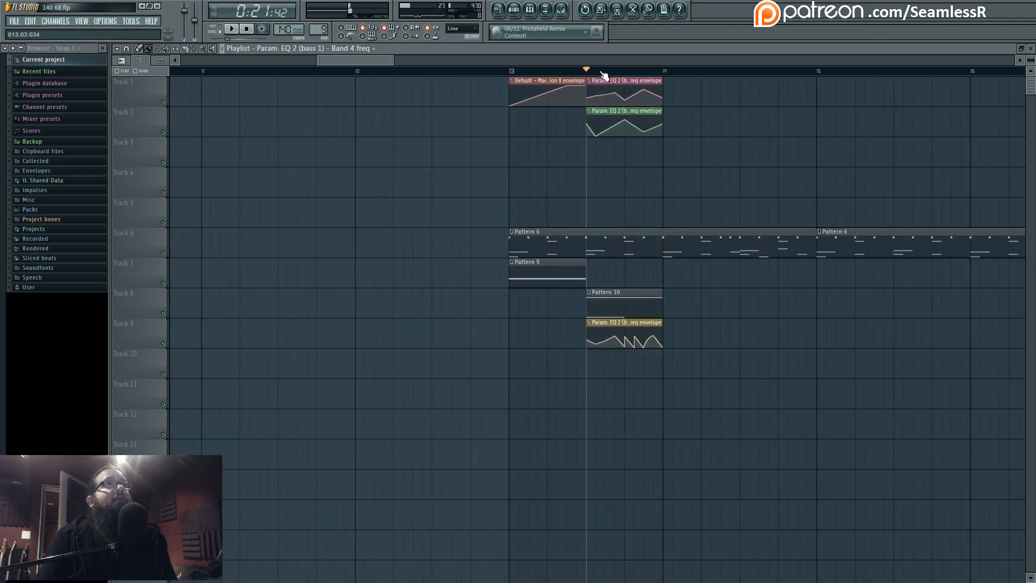
# Step: Play the arrangement from bar 13 to audition the bass sequence, and stop it
pyautogui.click(510, 71)
pyautogui.press('space')
pyautogui.hscroll(2, 456, 203)
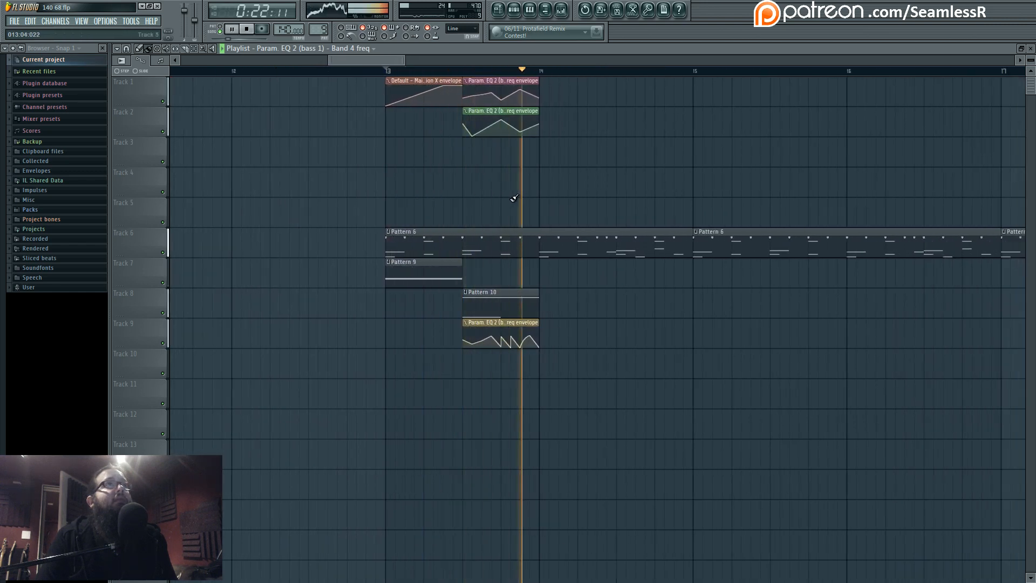
pyautogui.press('space')
pyautogui.keyDown('ctrl'); pyautogui.scroll(3, 485, 200); pyautogui.keyUp('ctrl')
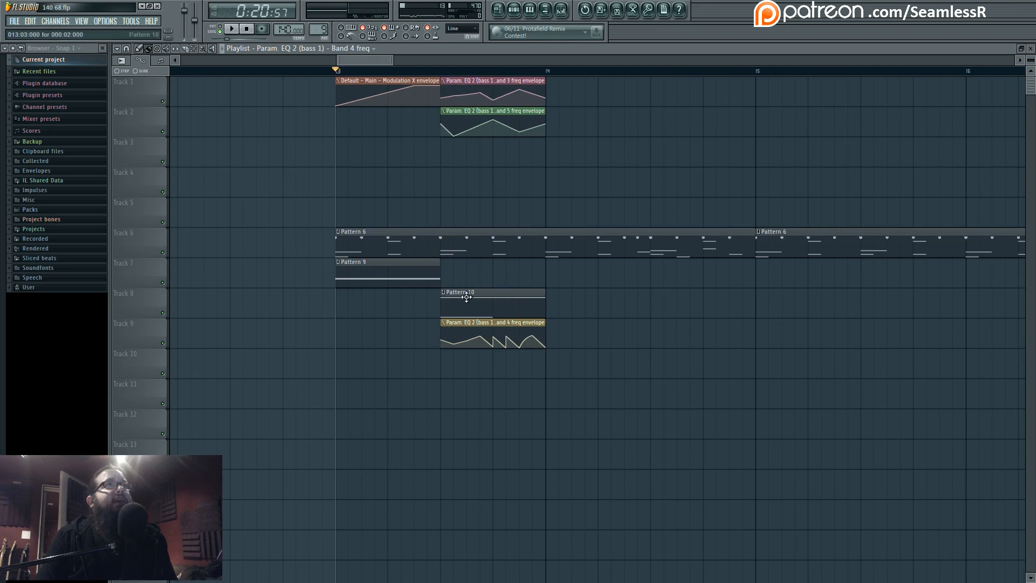
# Step: Try trimming the start of the Pattern 10 clip by one beat and play it back
pyautogui.moveTo(442, 306); pyautogui.dragTo(499, 307)
pyautogui.press('space')
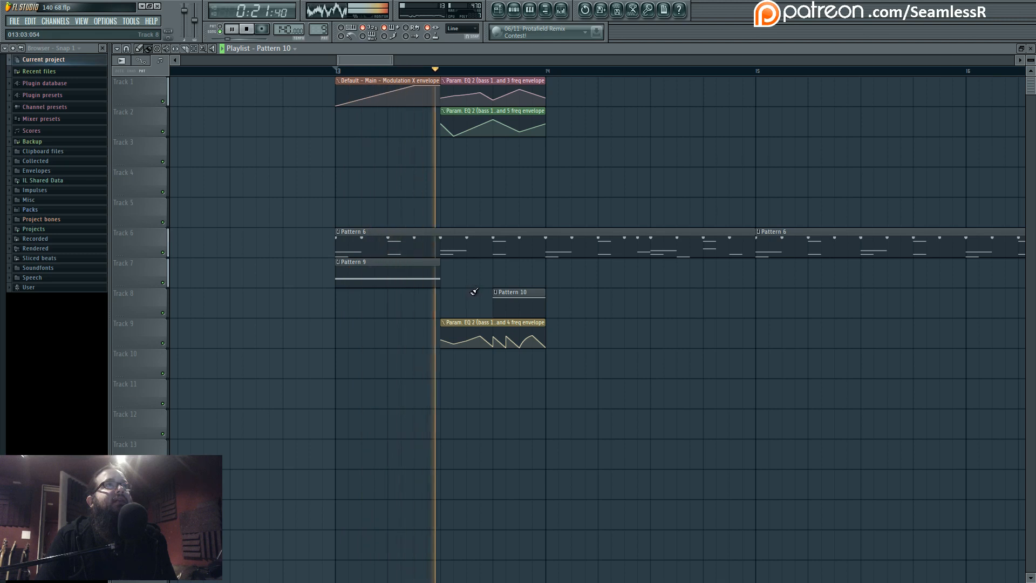
pyautogui.press('space')
pyautogui.moveTo(495, 303); pyautogui.dragTo(447, 304)
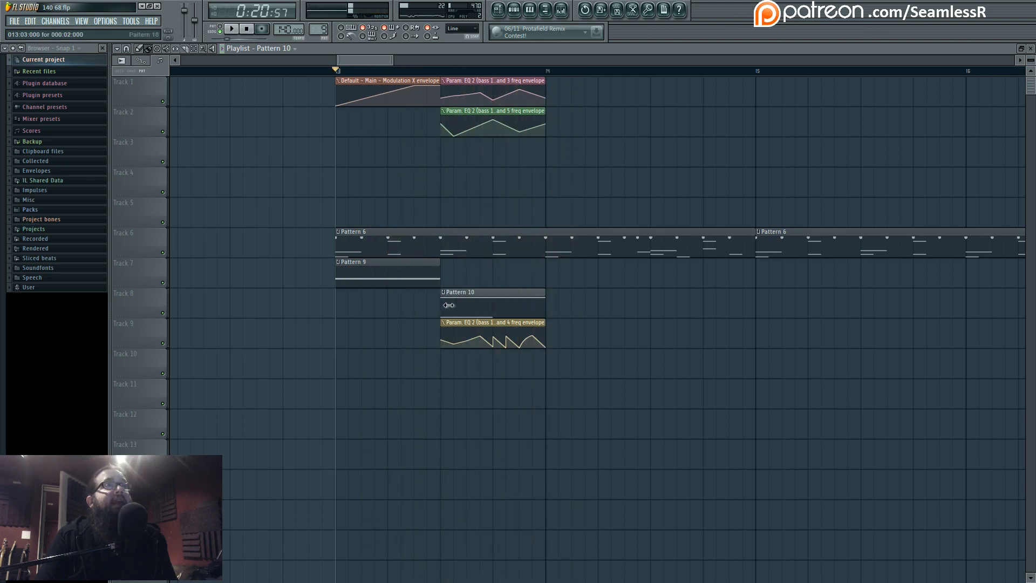
# Step: Reduce Pattern 10 in the piano roll to a single F2 note that is one beat long
pyautogui.doubleClick(450, 299)
pyautogui.moveTo(257, 143); pyautogui.dragTo(206, 411)
pyautogui.rightClick(227, 411)
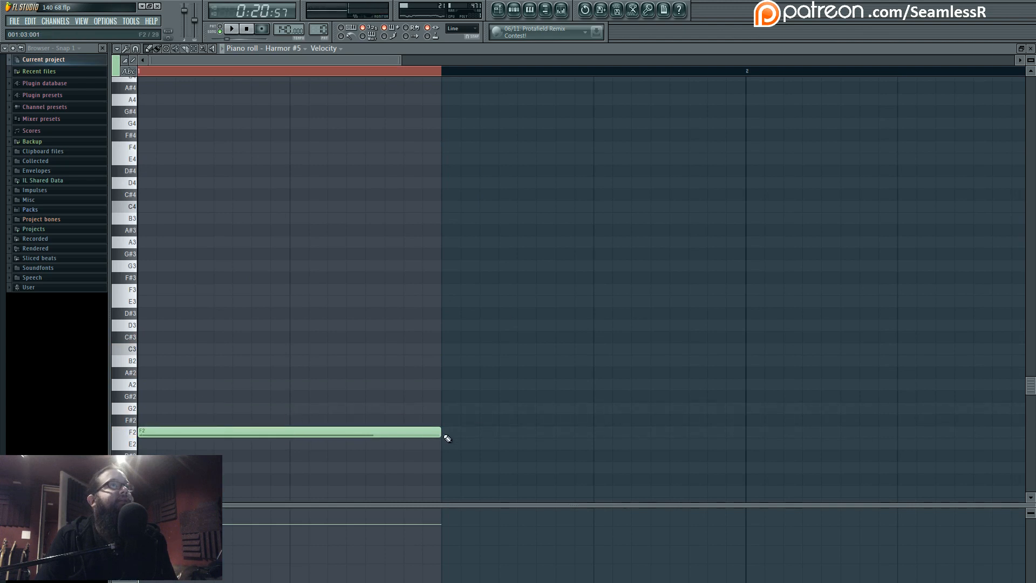
pyautogui.moveTo(446, 437)
pyautogui.mouseDown()
pyautogui.moveTo(482, 427)
pyautogui.moveTo(448, 438)
pyautogui.moveTo(291, 436)
pyautogui.moveTo(295, 387)
pyautogui.mouseUp()
pyautogui.rightClick(296, 388)
pyautogui.moveTo(165, 432); pyautogui.dragTo(147, 431)
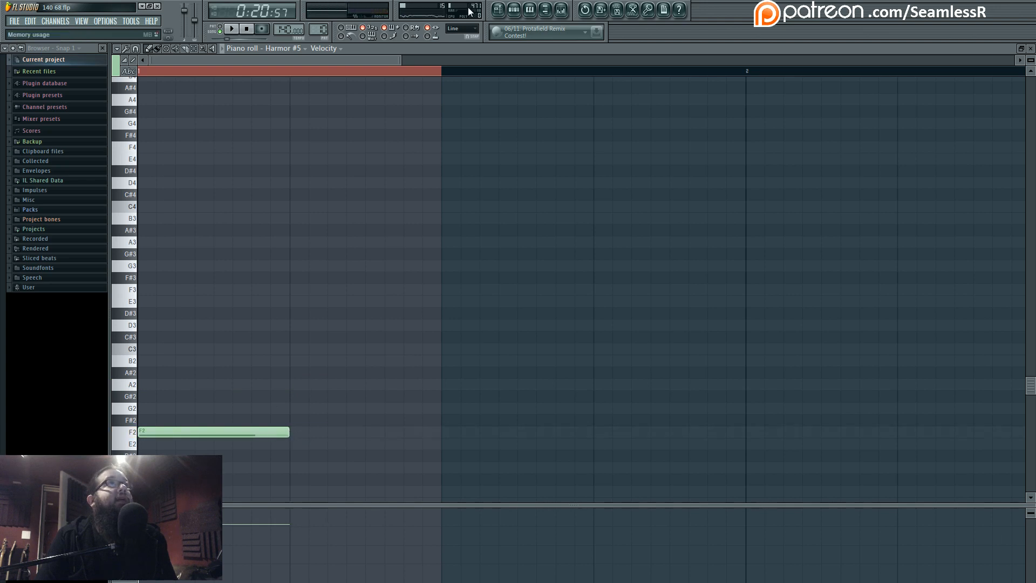
# Step: Move the Pattern 10 clip one beat later in the playlist and trim its end to bar 14
pyautogui.click(498, 9)
pyautogui.moveTo(475, 293); pyautogui.dragTo(528, 294)
pyautogui.press('space')
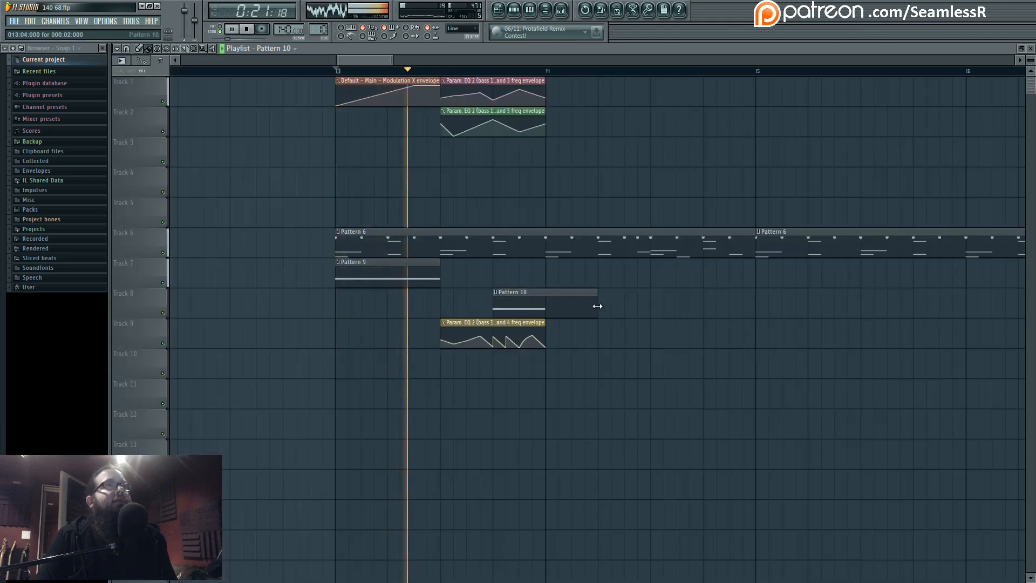
pyautogui.moveTo(598, 306); pyautogui.dragTo(560, 305)
pyautogui.press('space')
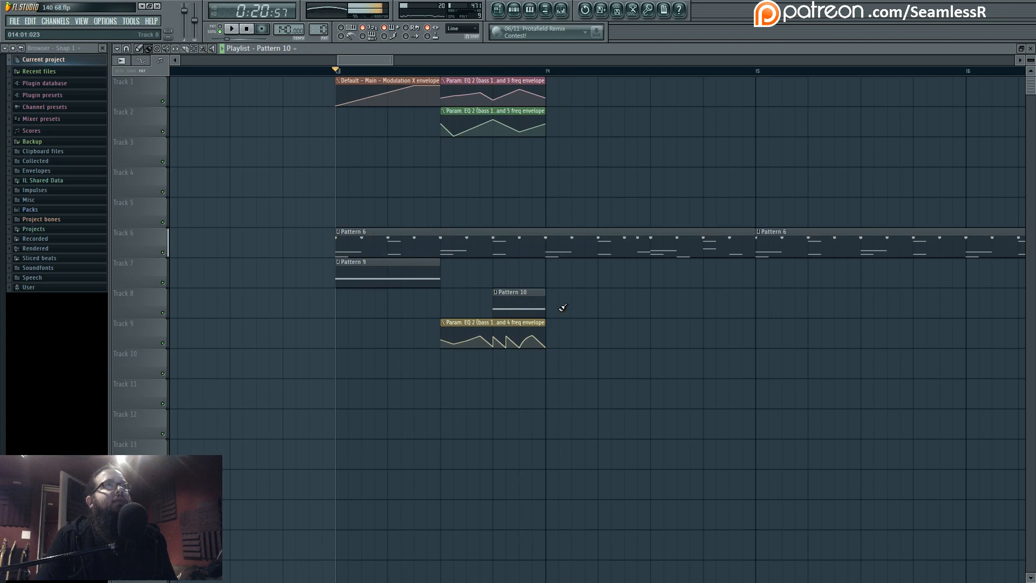
# Step: Play the arrangement from the last beat of bar 13 to audition the moved clip
pyautogui.click(499, 73)
pyautogui.press('space')
pyautogui.press('space')
pyautogui.press('space')
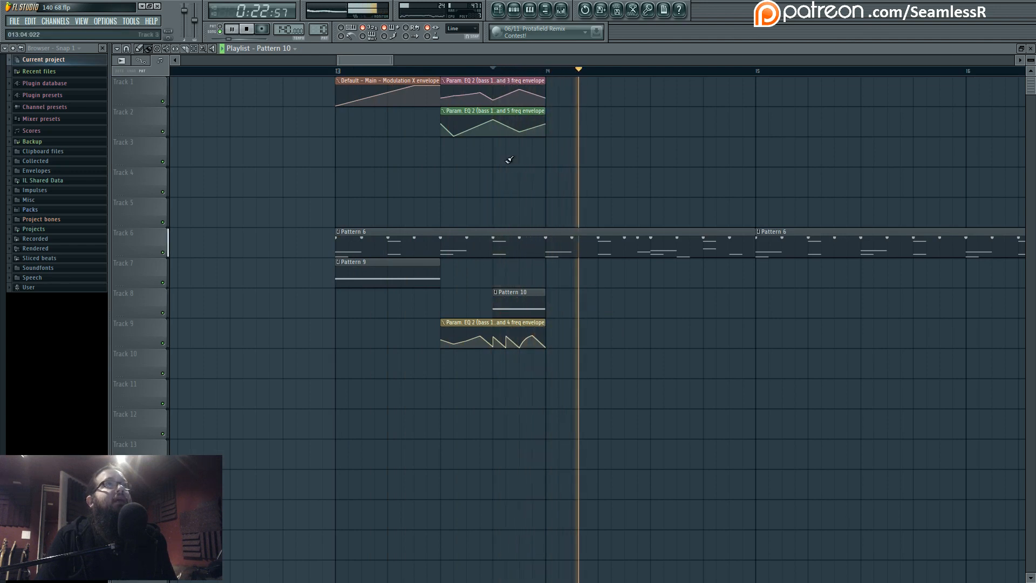
pyautogui.press('space')
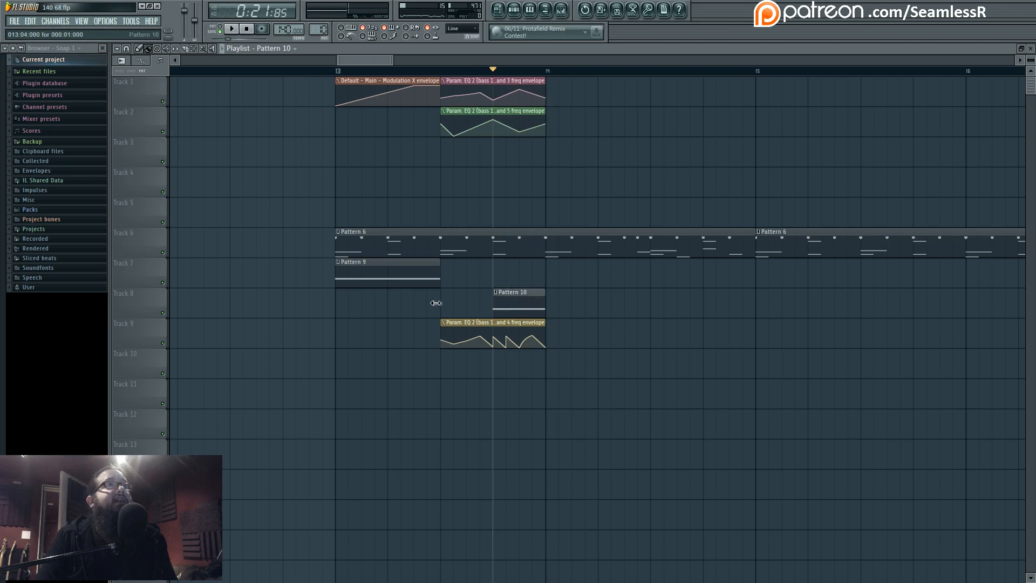
# Step: Start the Pattern 10 clip directly after Pattern 9, extend it to bar 14, and lengthen its F2 note to two beats
pyautogui.moveTo(523, 293)
pyautogui.mouseDown()
pyautogui.moveTo(471, 293)
pyautogui.moveTo(538, 304)
pyautogui.mouseUp()
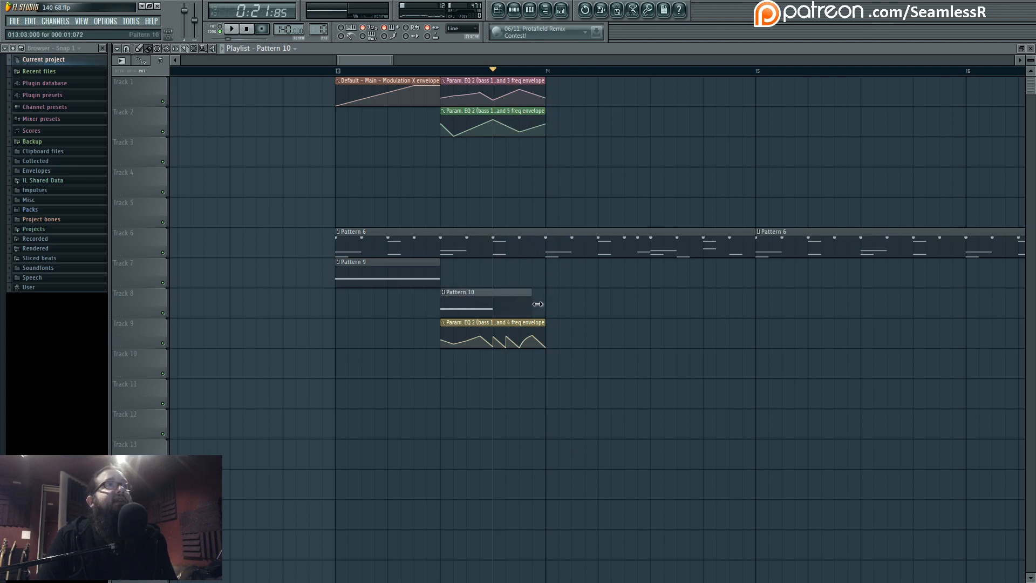
pyautogui.doubleClick(500, 310)
pyautogui.moveTo(290, 431); pyautogui.dragTo(443, 433)
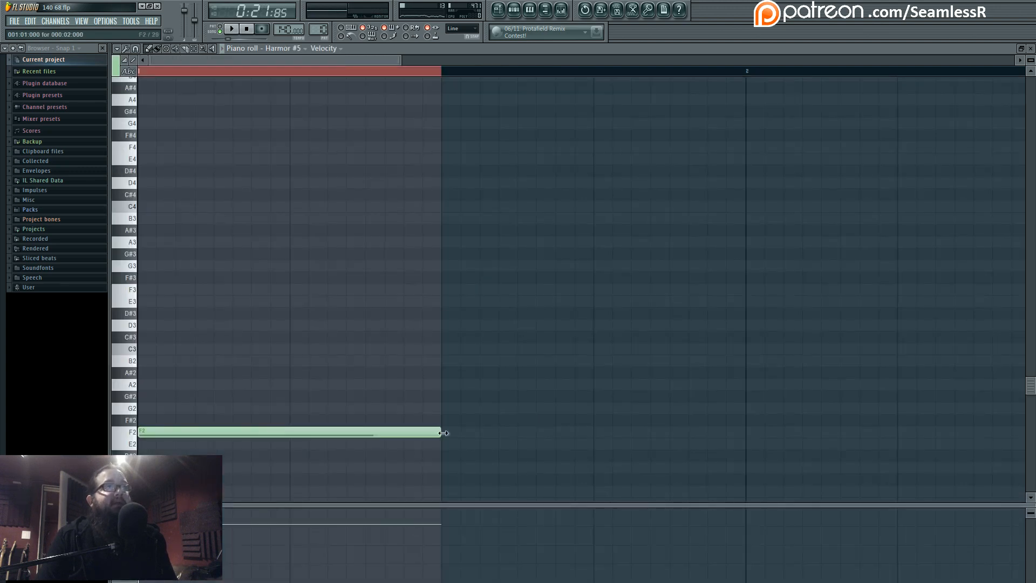
pyautogui.press('F5')
pyautogui.click(441, 71)
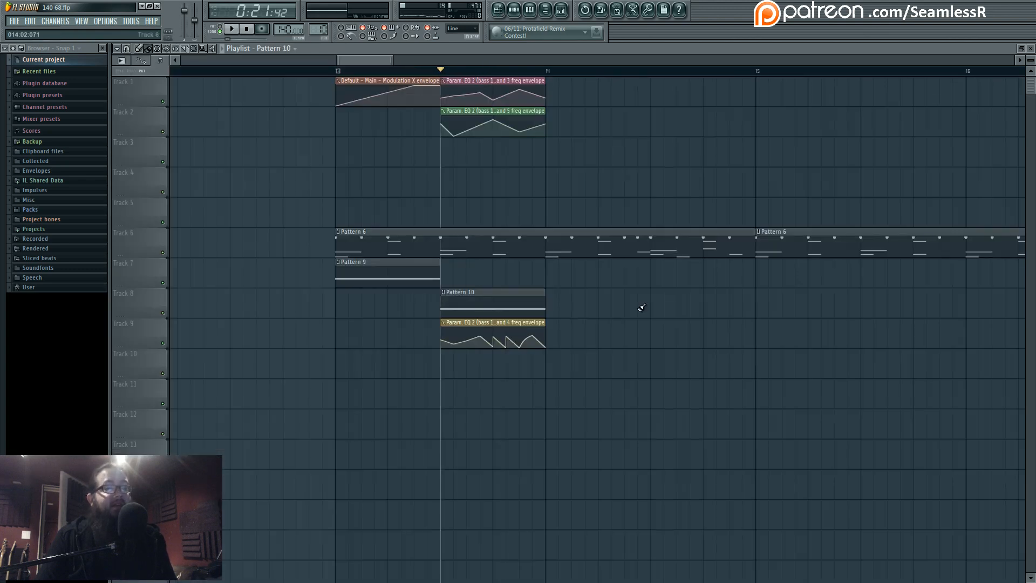
pyautogui.press('space')
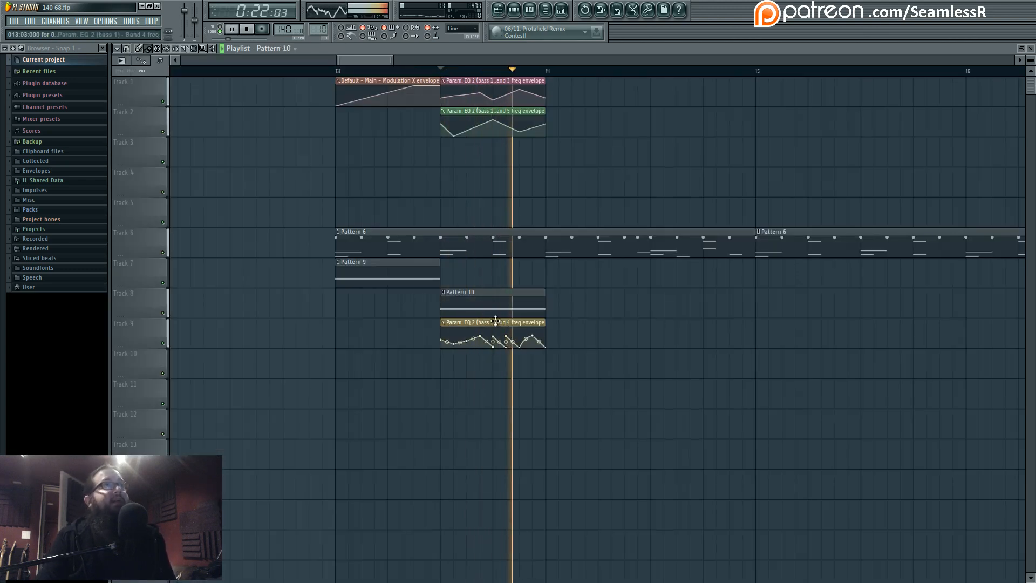
pyautogui.press('space')
# Step: Move Pattern 10's two-beat note up to F4 and add a half-beat F2 note at the pattern's start
pyautogui.press('F7')
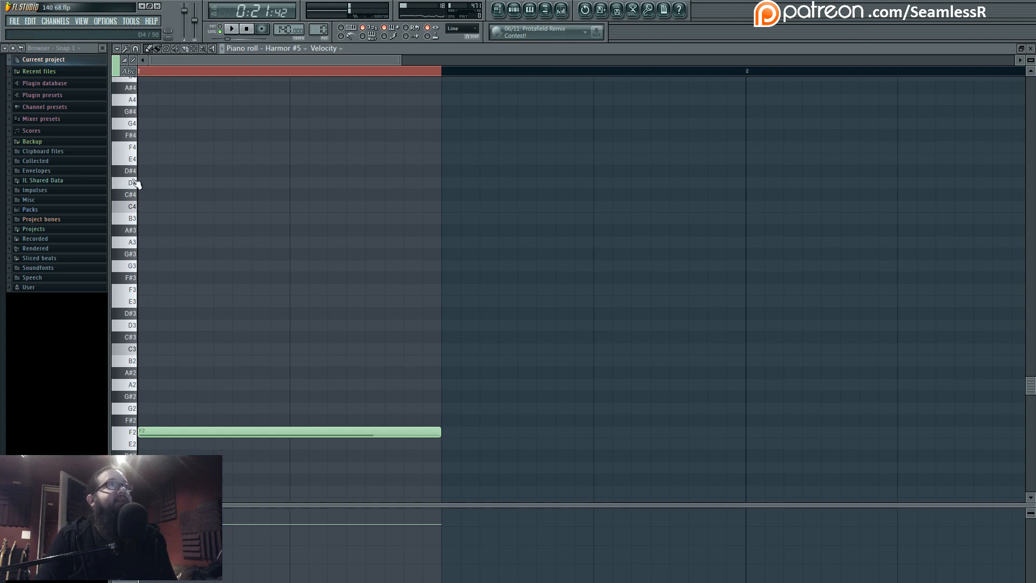
pyautogui.moveTo(135, 158); pyautogui.dragTo(135, 145)
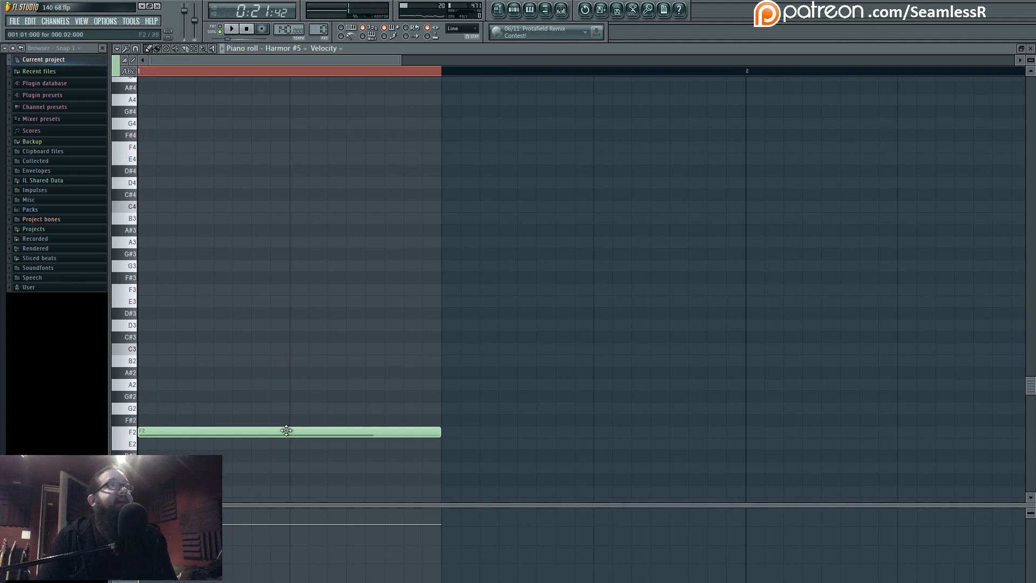
pyautogui.moveTo(286, 430); pyautogui.dragTo(207, 139)
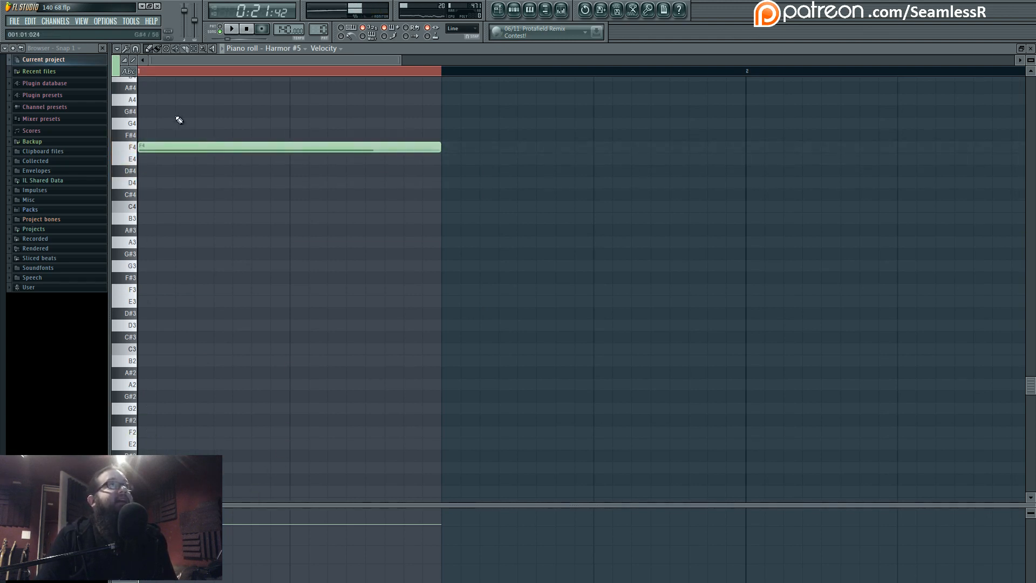
pyautogui.click(156, 432)
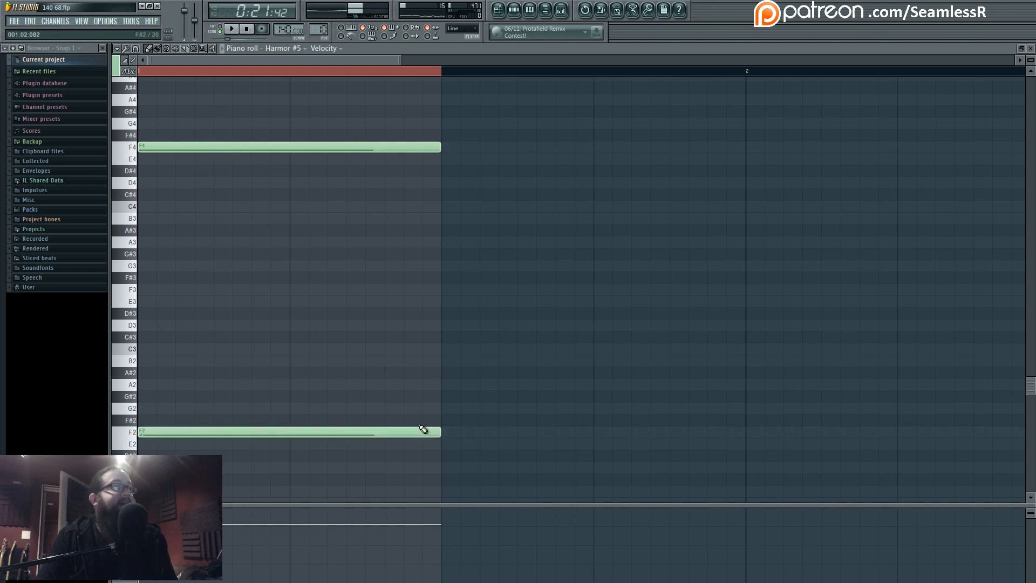
pyautogui.moveTo(428, 432); pyautogui.dragTo(203, 433)
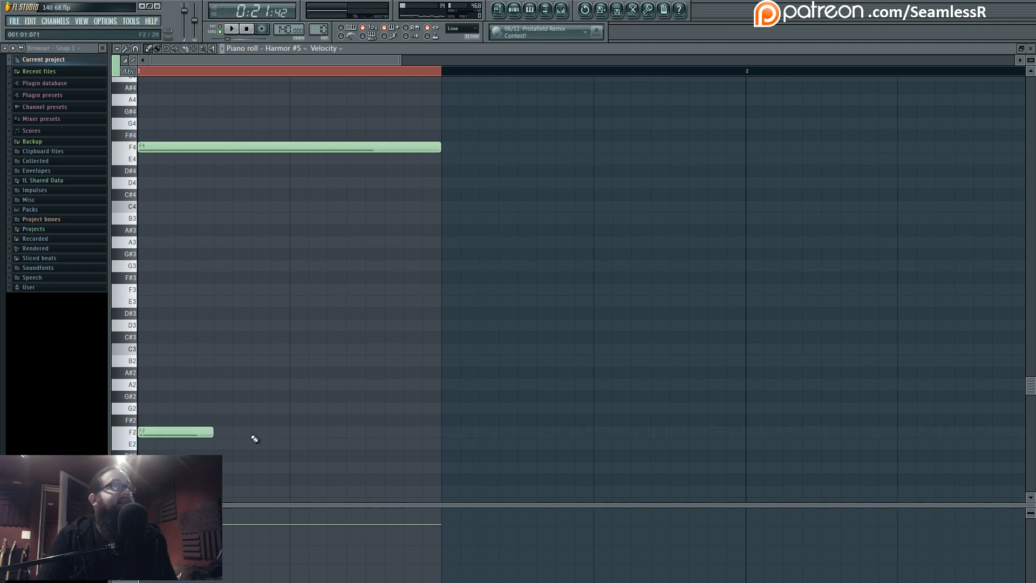
# Step: Add a very short F2 note just before Pattern 10's second beat and lower the velocity of the opening notes
pyautogui.click(238, 431)
pyautogui.moveTo(282, 432); pyautogui.dragTo(321, 433)
pyautogui.moveTo(158, 566); pyautogui.dragTo(157, 581)
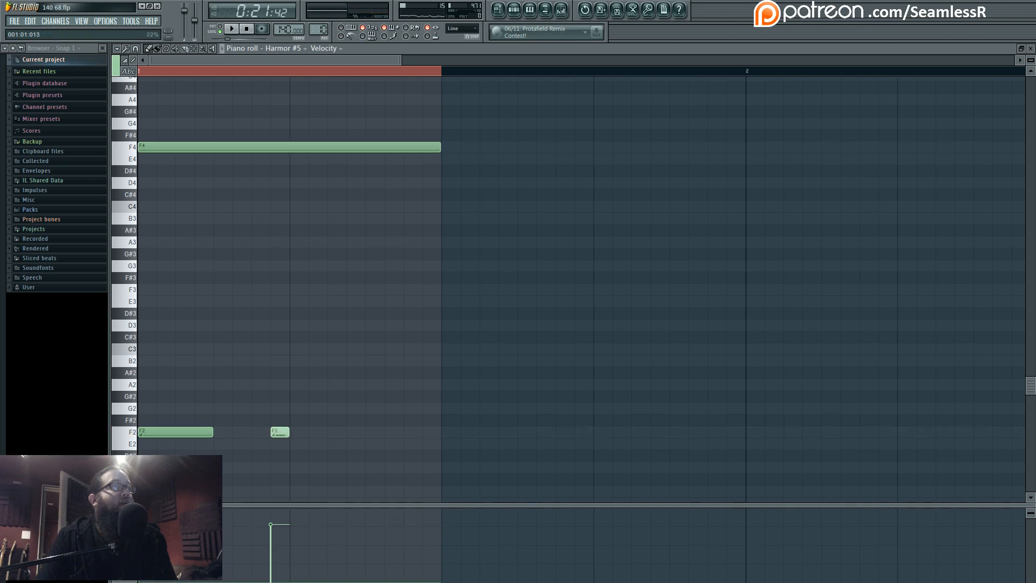
pyautogui.press('space')
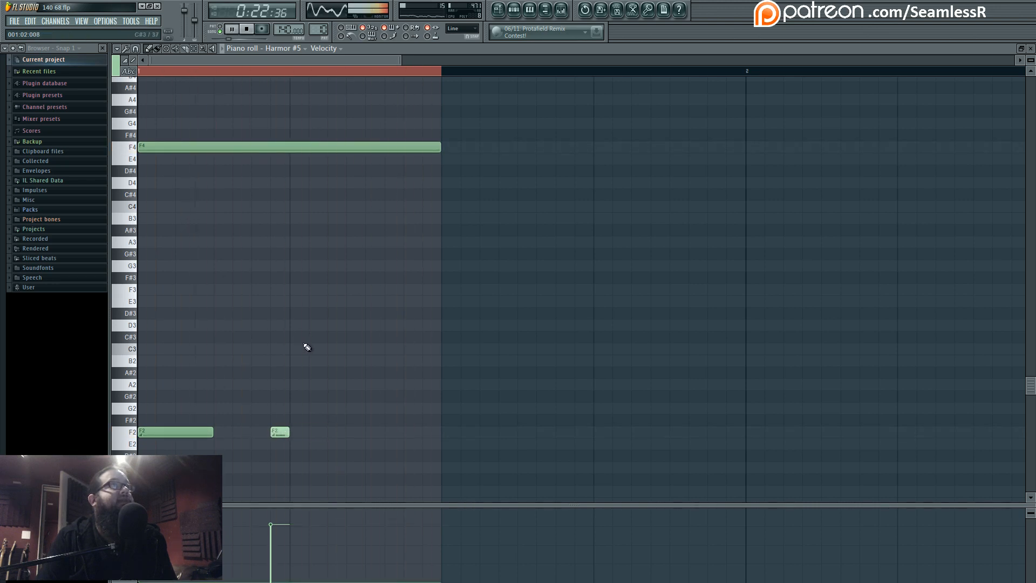
pyautogui.click(504, 12)
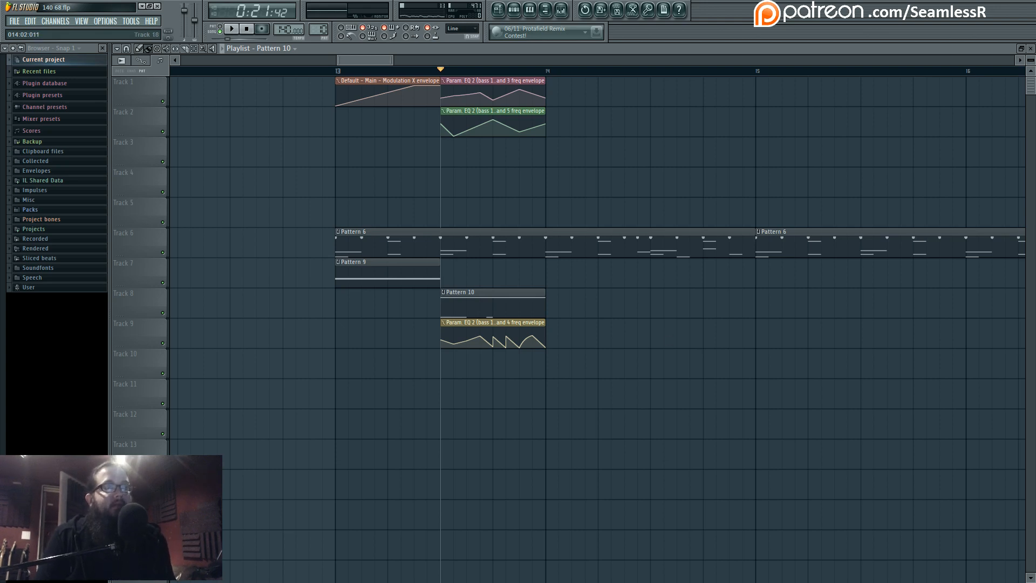
# Step: Check the livestream chat in Firefox, return to FL Studio, and play the bass sequence again
pyautogui.hotkey('alt', 'Tab')
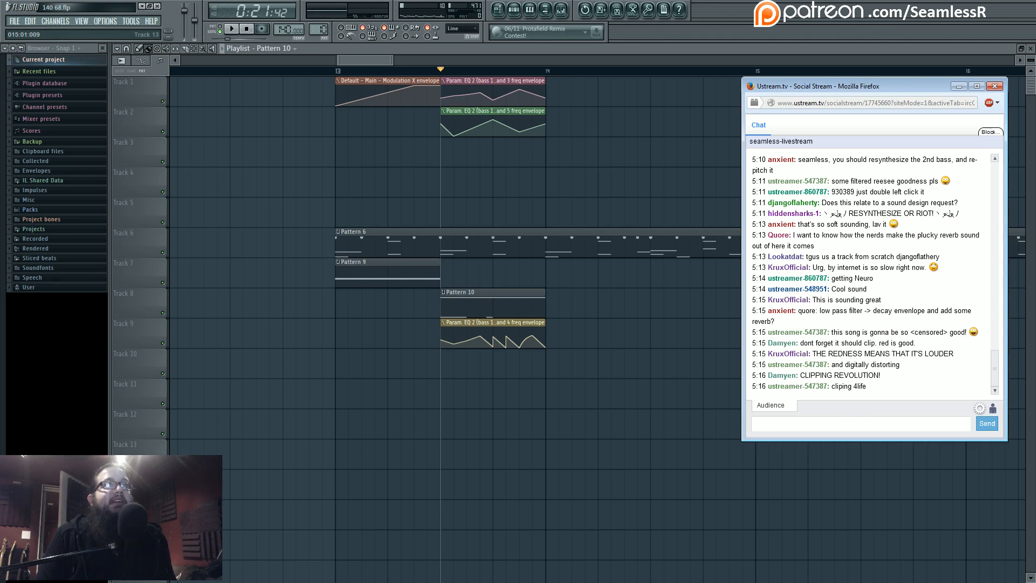
pyautogui.click(630, 369)
pyautogui.press('space')
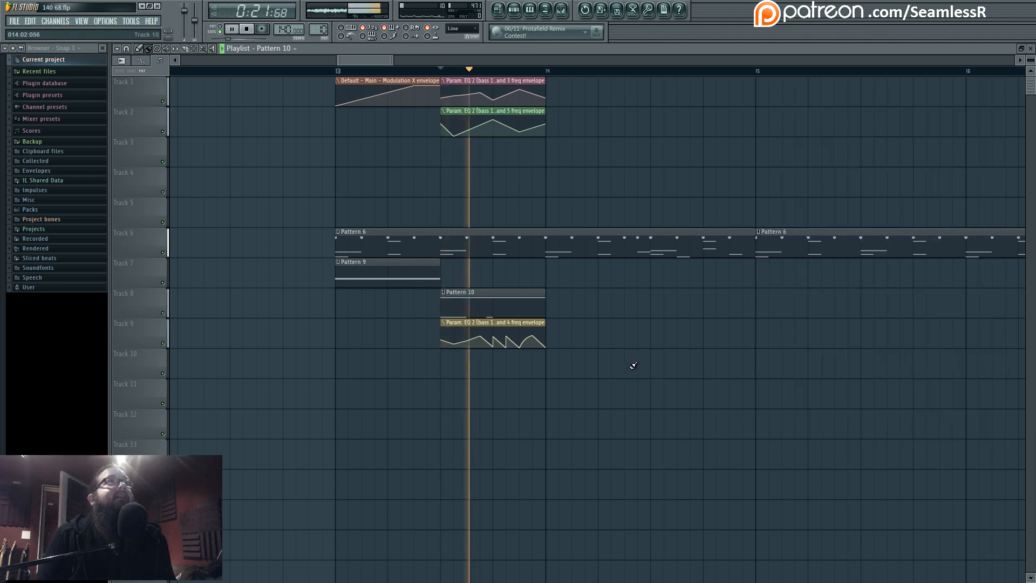
pyautogui.click(565, 10)
pyautogui.click(564, 10)
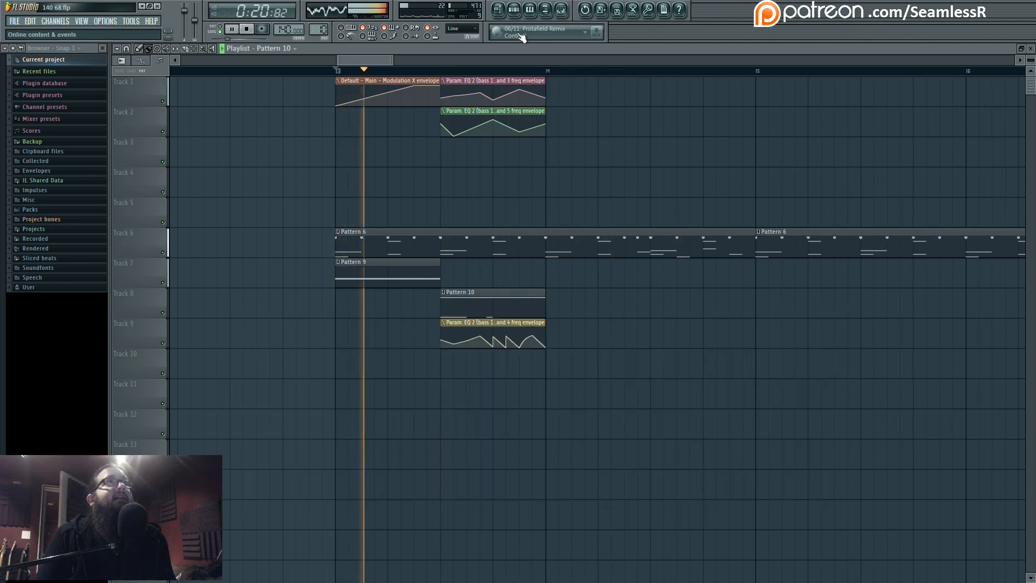
pyautogui.click(563, 9)
pyautogui.click(563, 10)
pyautogui.press('space')
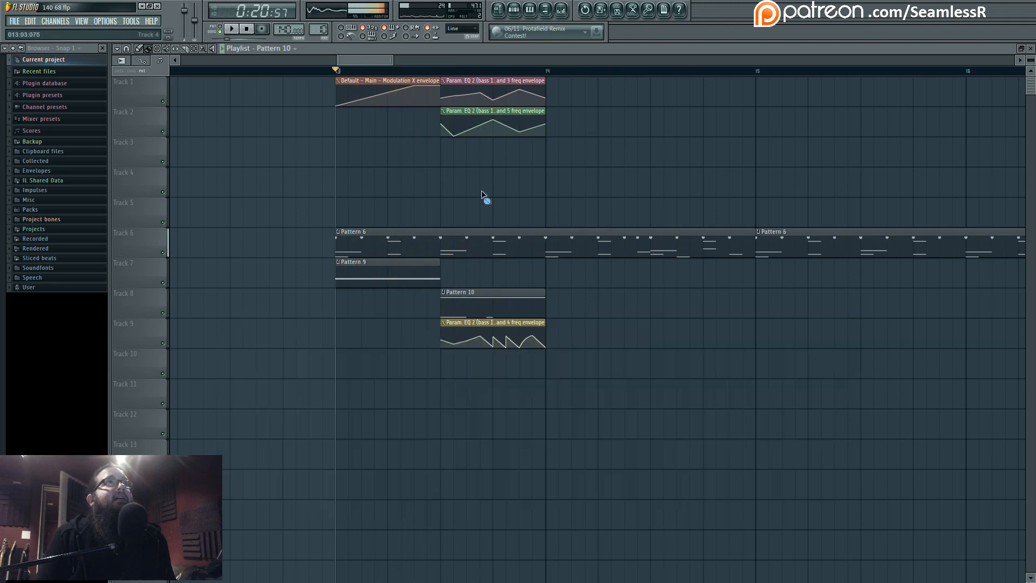
# Step: Trim the first beat off Track 1's Band 3 and Track 2's Band 5 frequency envelope clips
pyautogui.click(452, 73)
pyautogui.moveTo(451, 94); pyautogui.dragTo(492, 111)
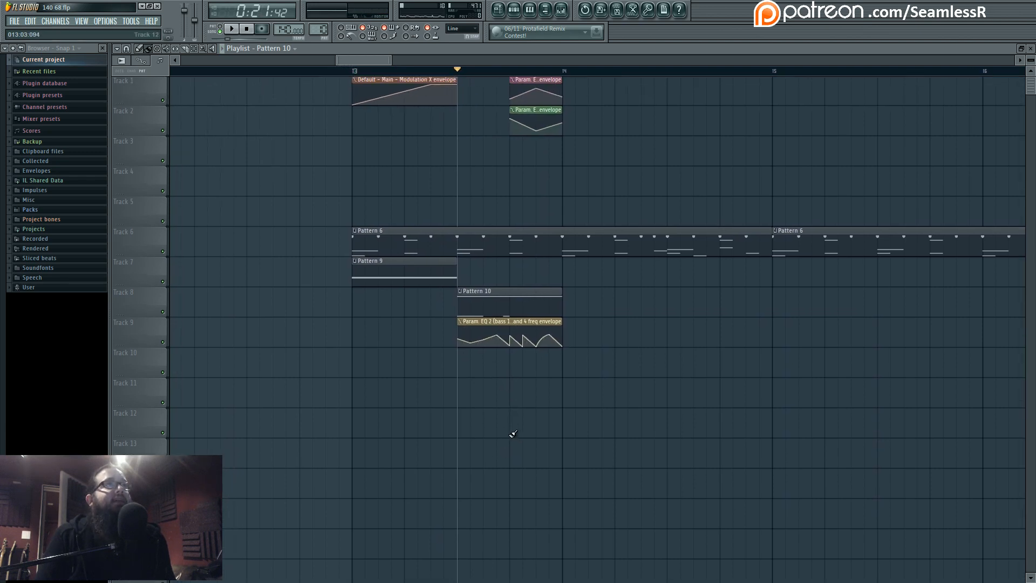
# Step: Add a new Sytrus channel and load its Default 25 preset
pyautogui.click(514, 12)
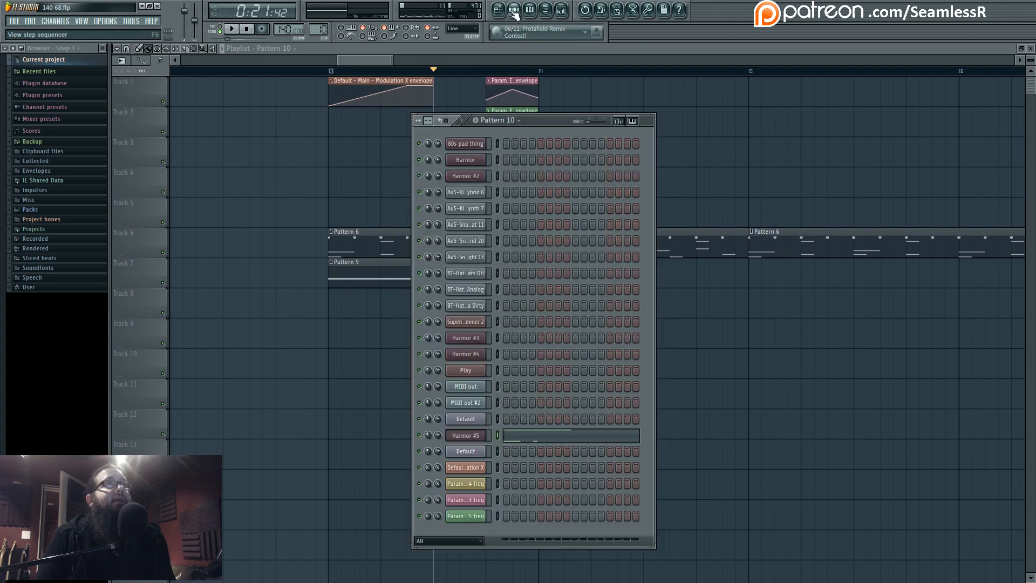
pyautogui.click(56, 21)
pyautogui.moveTo(59, 31)
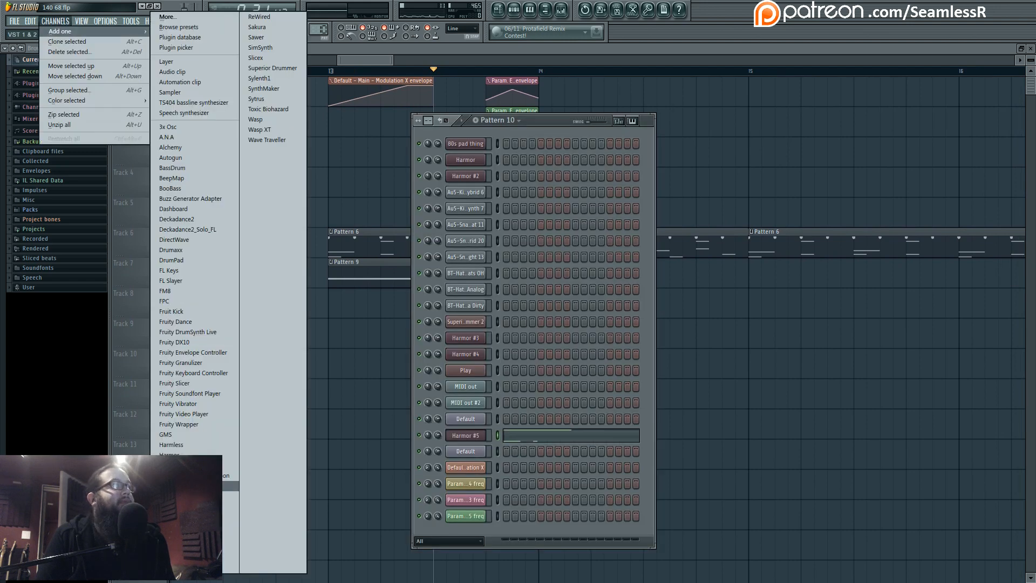
pyautogui.click(259, 98)
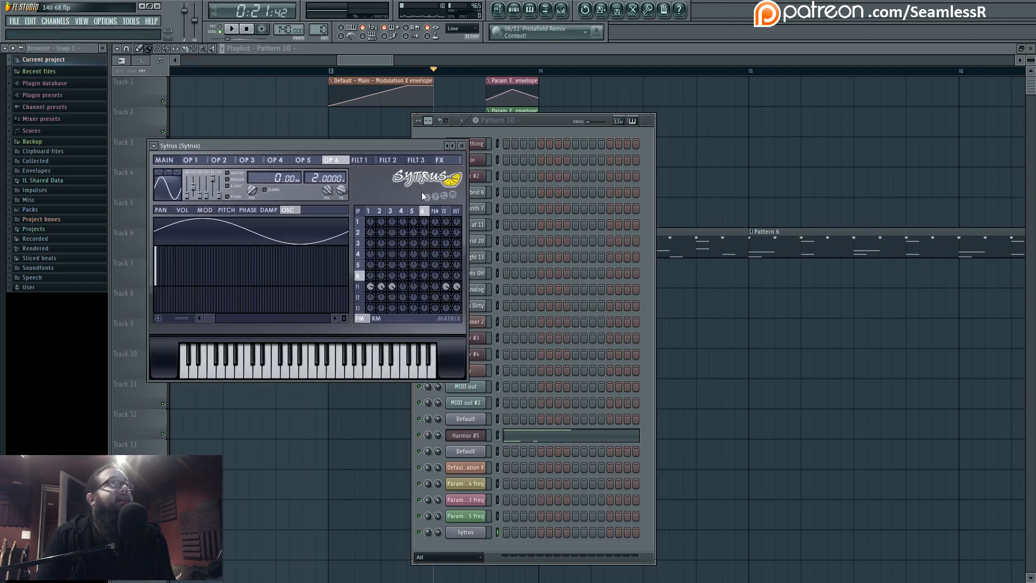
pyautogui.moveTo(388, 144); pyautogui.dragTo(442, 145)
pyautogui.click(209, 147)
pyautogui.moveTo(224, 175)
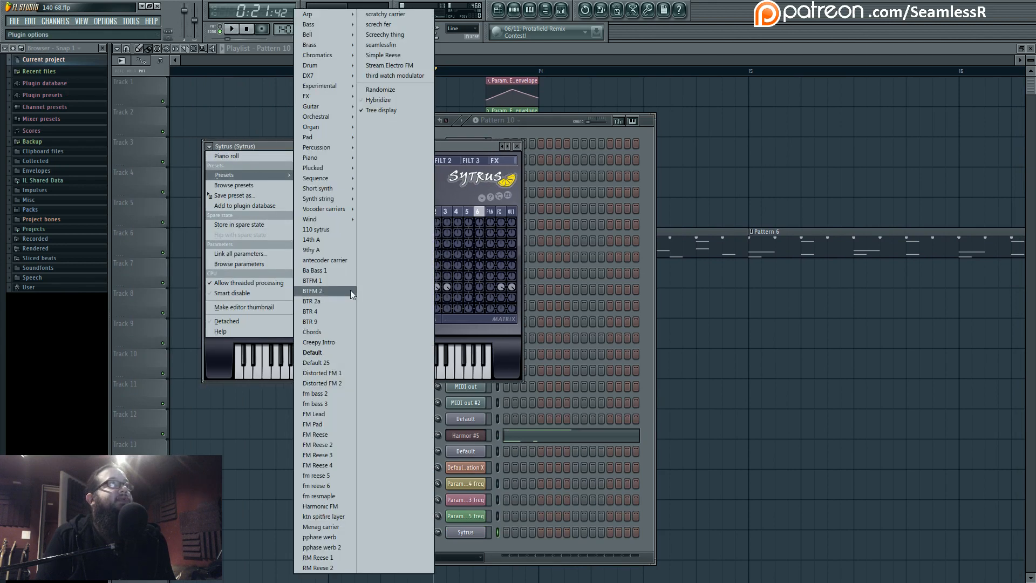
pyautogui.click(337, 362)
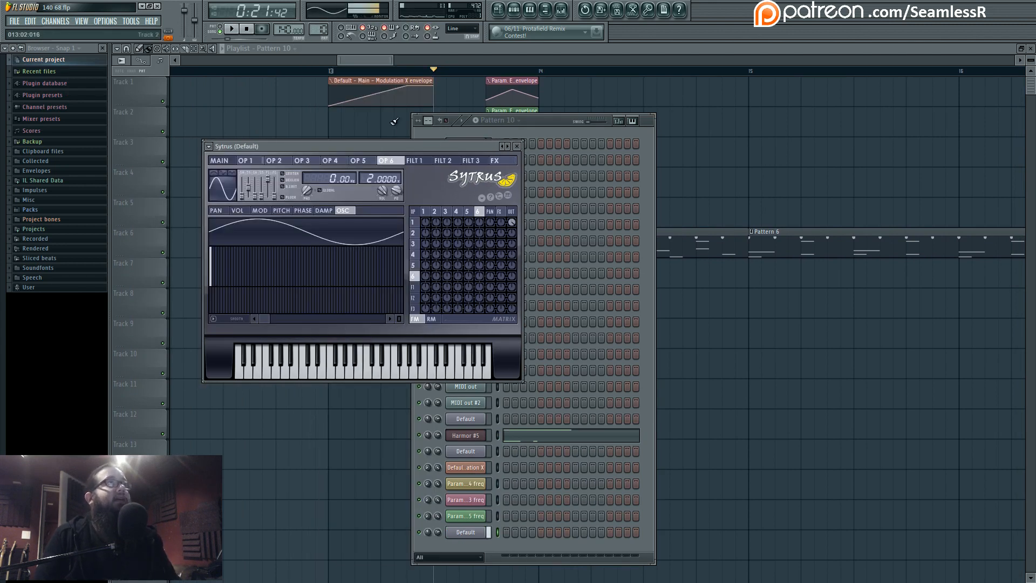
# Step: Shape Sytrus operator 2 into a triangle wave and route it to modulate operator 1
pyautogui.moveTo(394, 146); pyautogui.dragTo(498, 164)
pyautogui.click(527, 231)
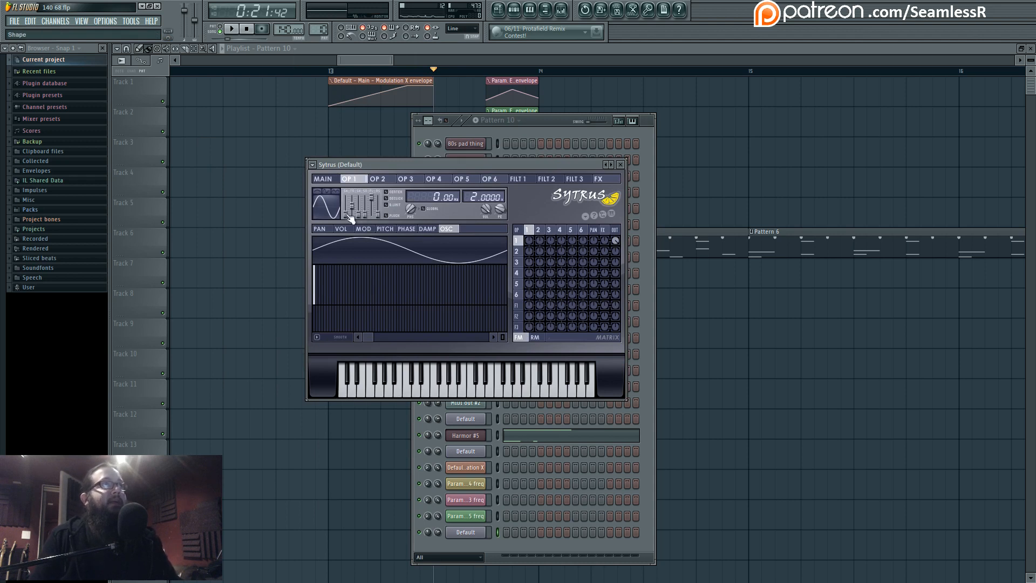
pyautogui.click(538, 230)
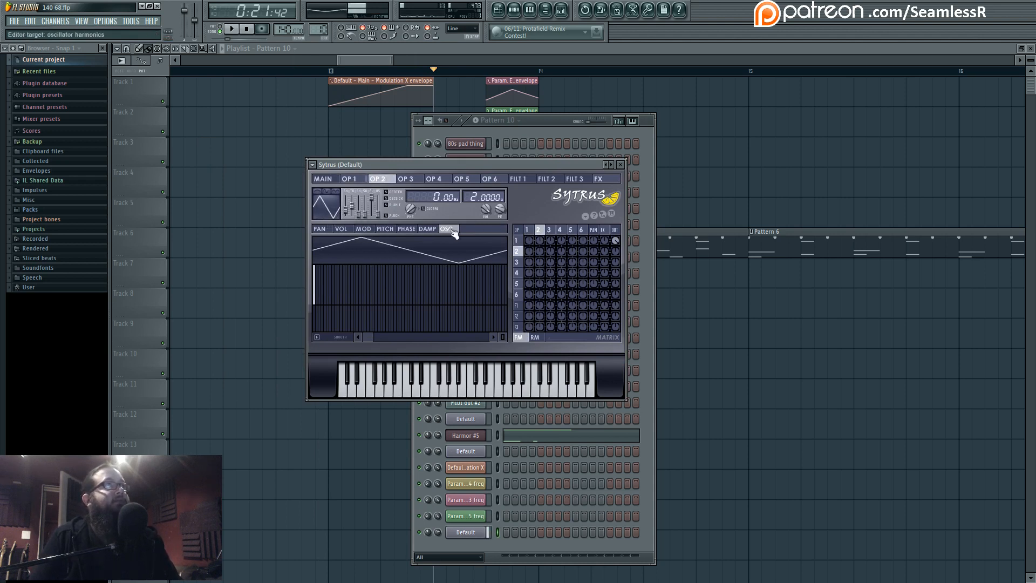
# Step: Shape operator 3 into a triangle wave, set its frequency ratio to 64, and route it to modulate operator 1
pyautogui.click(549, 230)
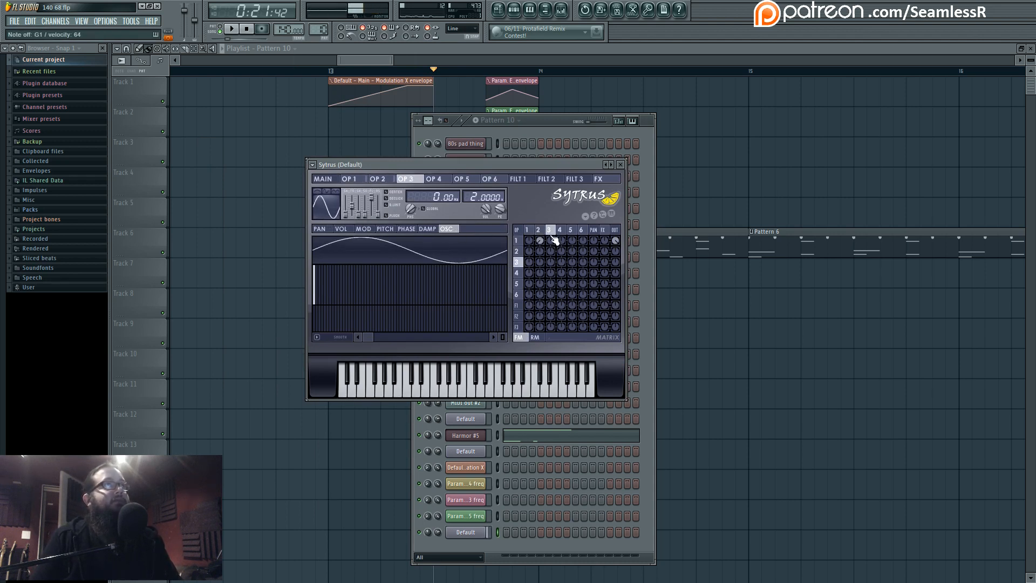
pyautogui.moveTo(351, 215); pyautogui.dragTo(352, 209)
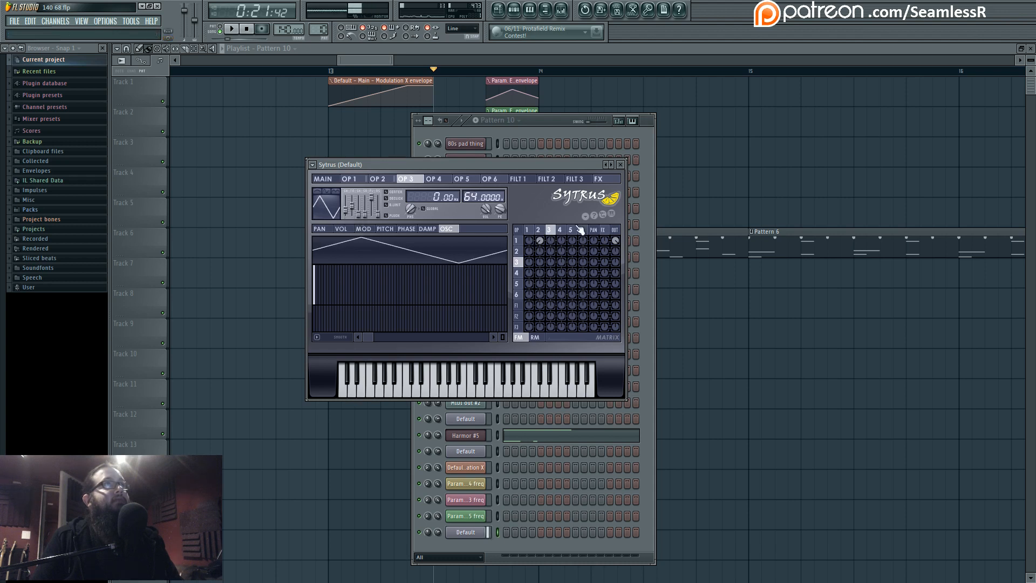
pyautogui.click(527, 230)
# Step: Make operator 1's Mod X modulation envelope ramp from zero to full and adjust the main modulation X control
pyautogui.click(323, 178)
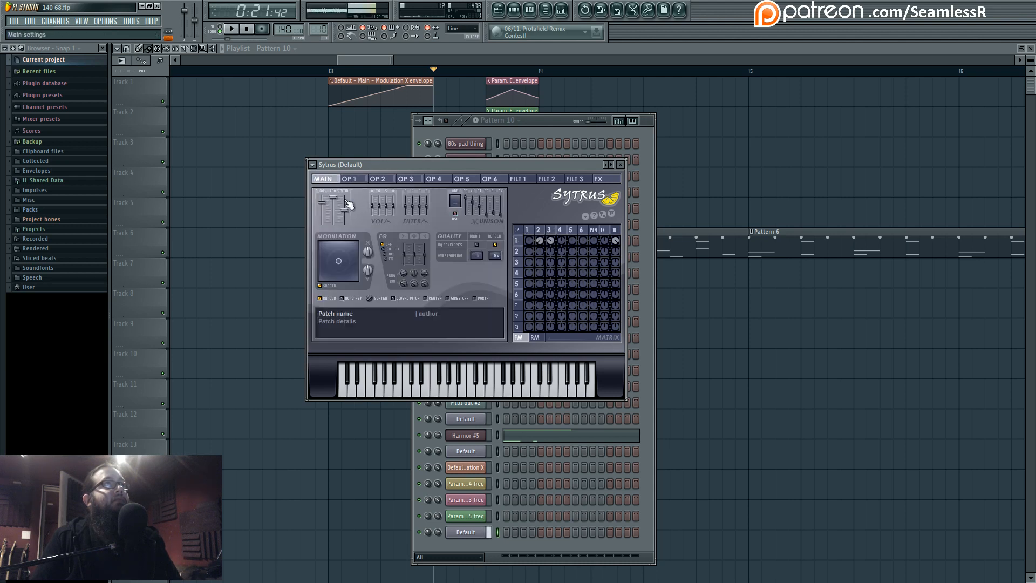
pyautogui.click(531, 231)
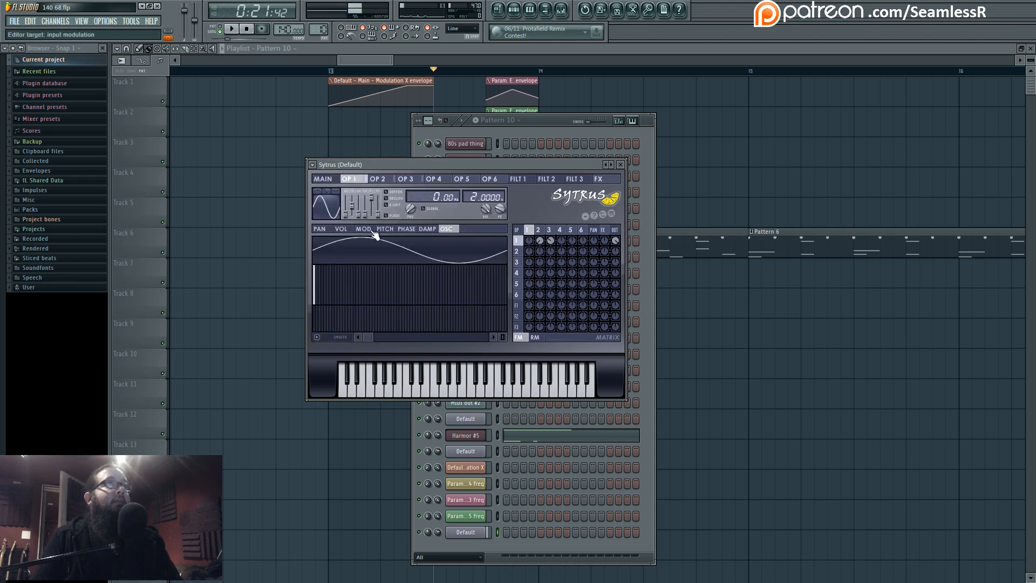
pyautogui.click(360, 232)
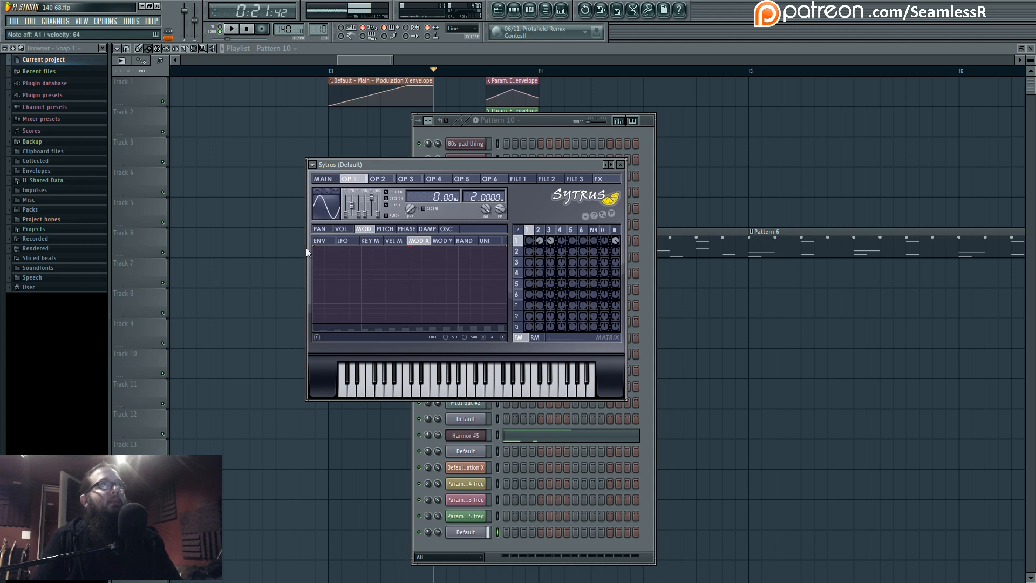
pyautogui.moveTo(313, 245); pyautogui.dragTo(313, 325)
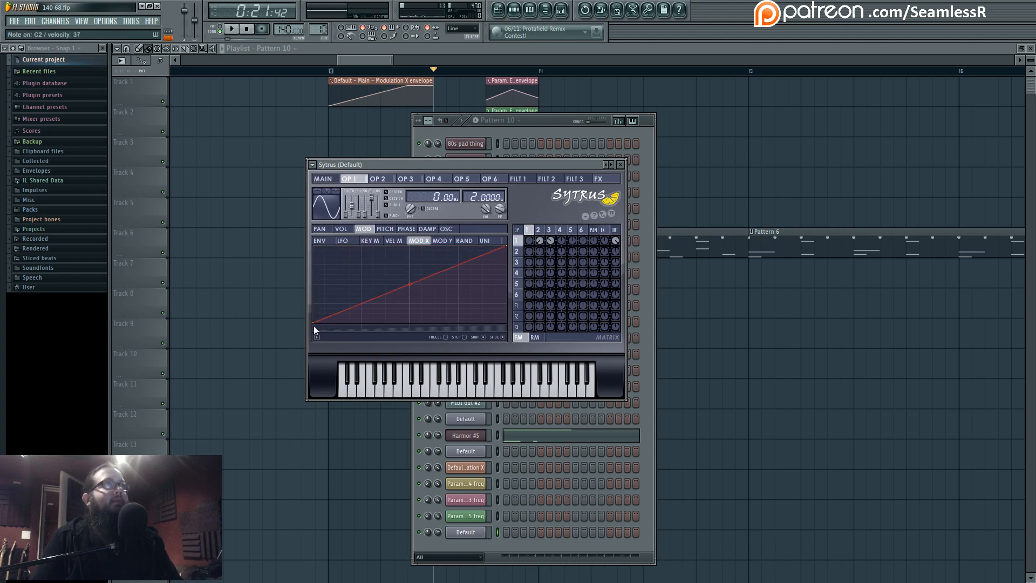
pyautogui.click(323, 179)
pyautogui.moveTo(365, 253); pyautogui.dragTo(365, 227)
# Step: Shape operator 4 into a triangle wave, route it to modulate operator 3, and sweep modulation X to audition the sound
pyautogui.click(559, 230)
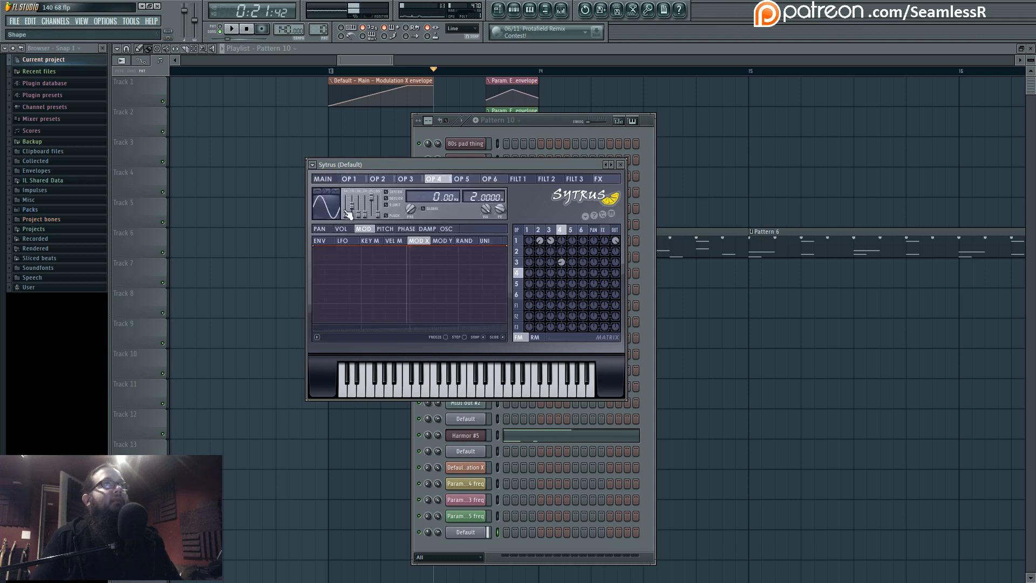
pyautogui.click(330, 180)
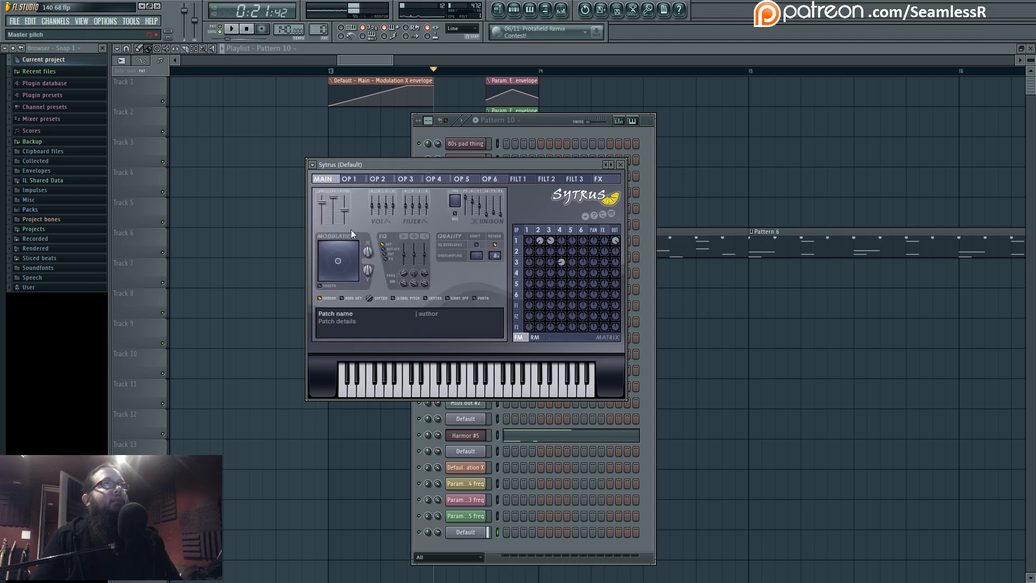
pyautogui.click(560, 231)
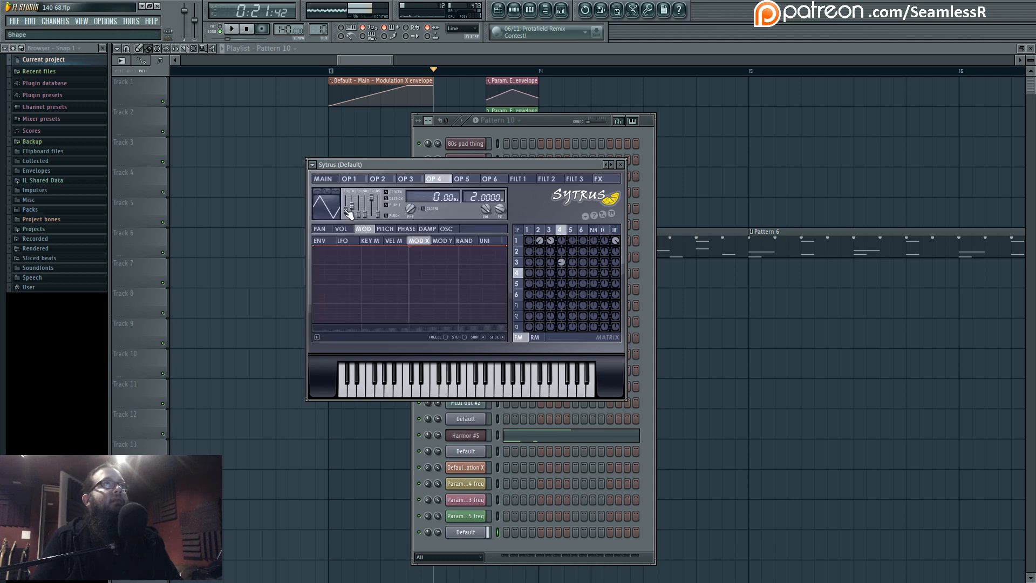
pyautogui.click(328, 181)
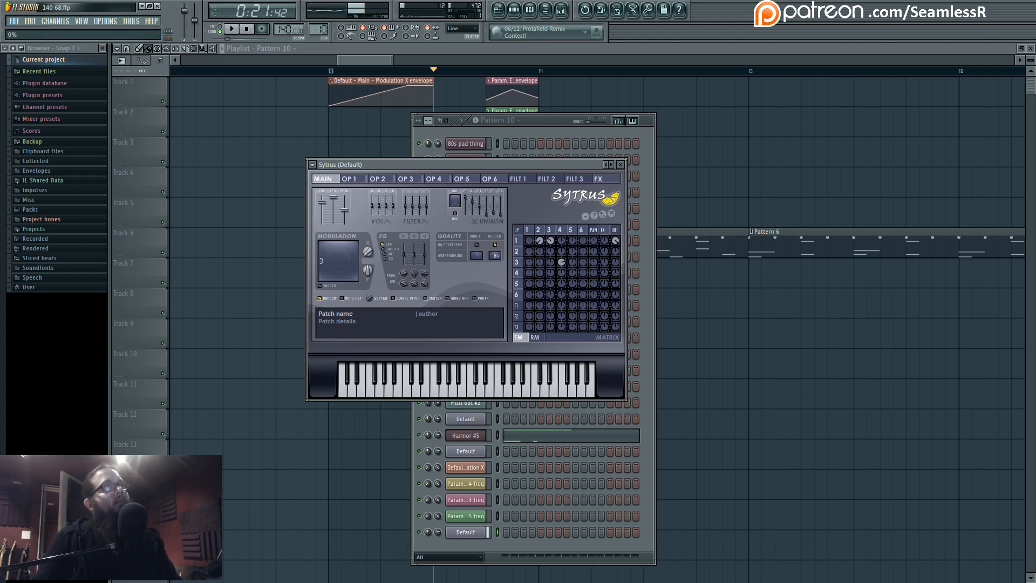
# Step: Slope operator 3's Mod X pitch envelope downward from the centre and sweep modulation X to audition the pitch change
pyautogui.click(551, 231)
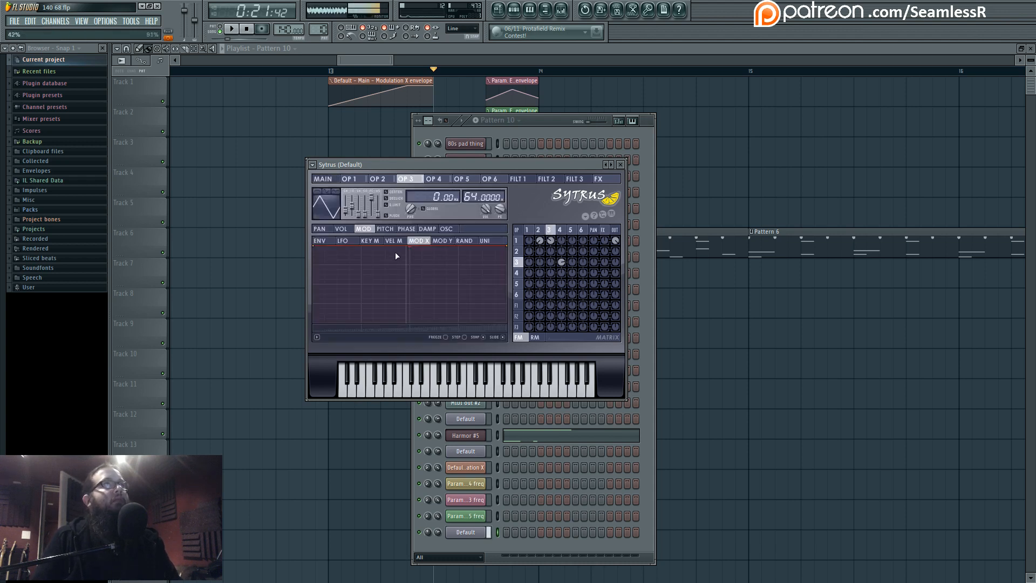
pyautogui.click(386, 230)
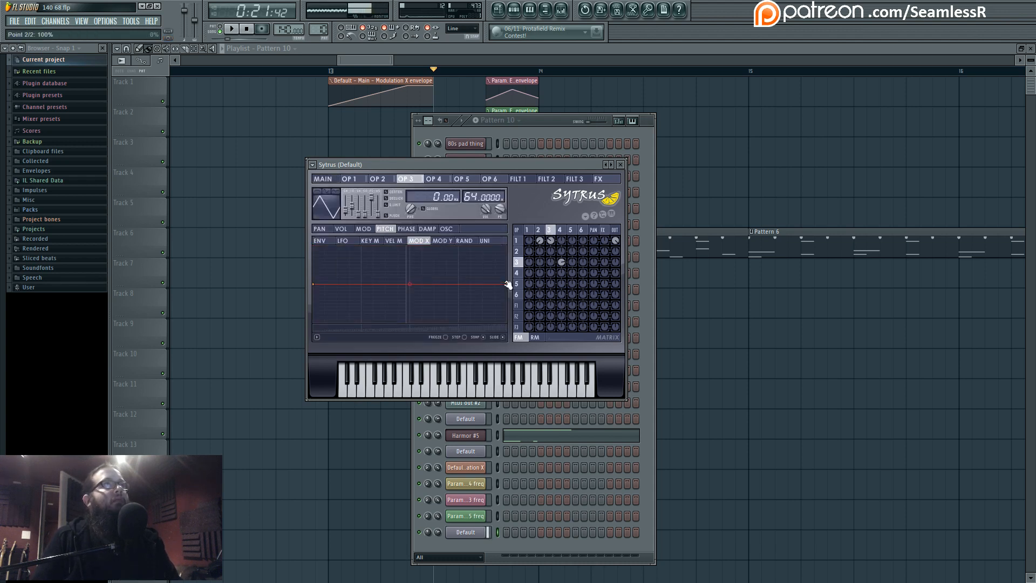
pyautogui.moveTo(507, 284); pyautogui.dragTo(507, 278)
pyautogui.click(323, 179)
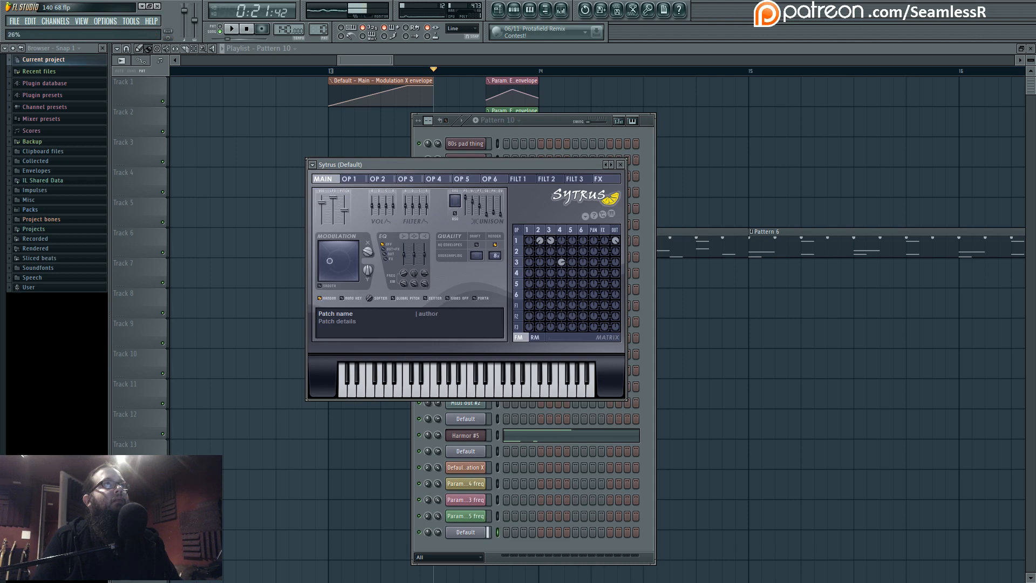
pyautogui.click(549, 230)
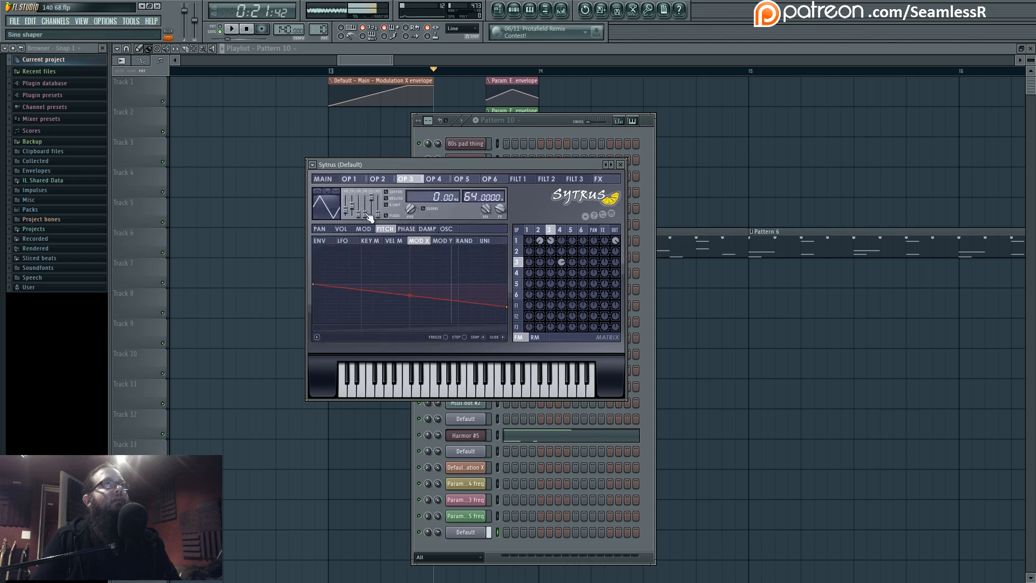
pyautogui.click(323, 178)
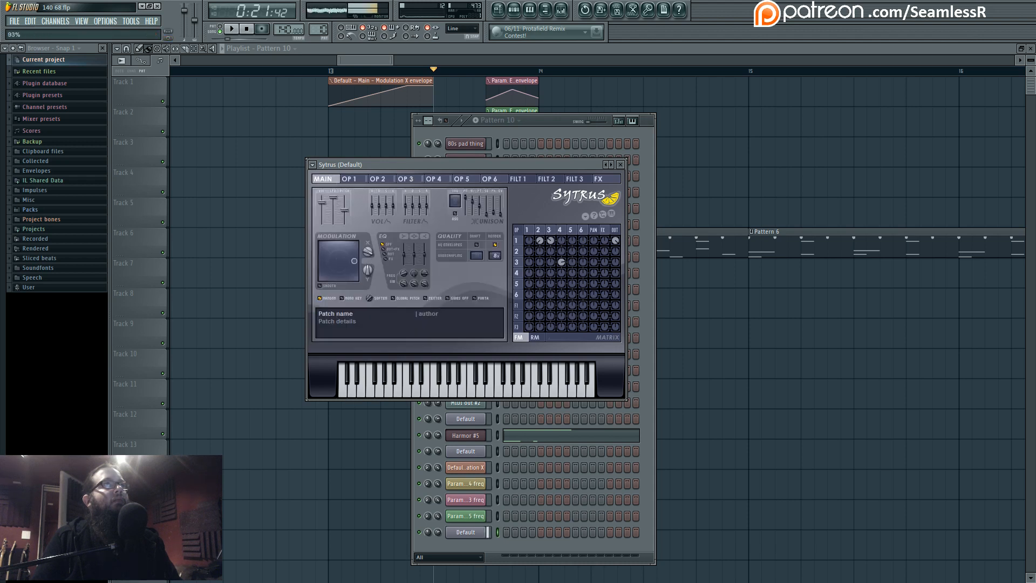
pyautogui.moveTo(368, 251)
pyautogui.mouseDown()
pyautogui.moveTo(368, 267)
pyautogui.moveTo(368, 254)
pyautogui.mouseUp()
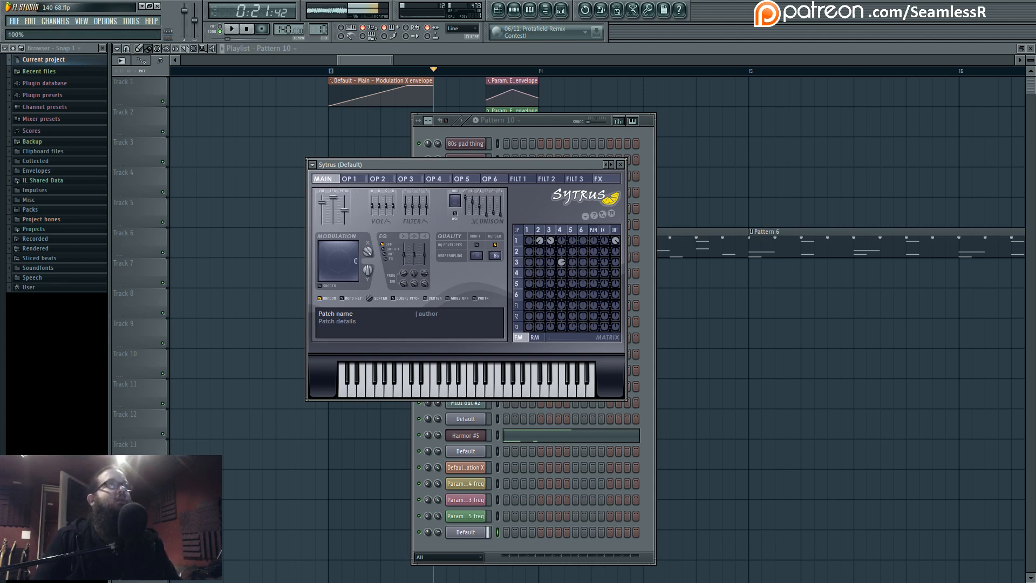
# Step: Lower the end point of operator 3's Mod X pitch envelope further and audition it by sweeping modulation X
pyautogui.click(550, 231)
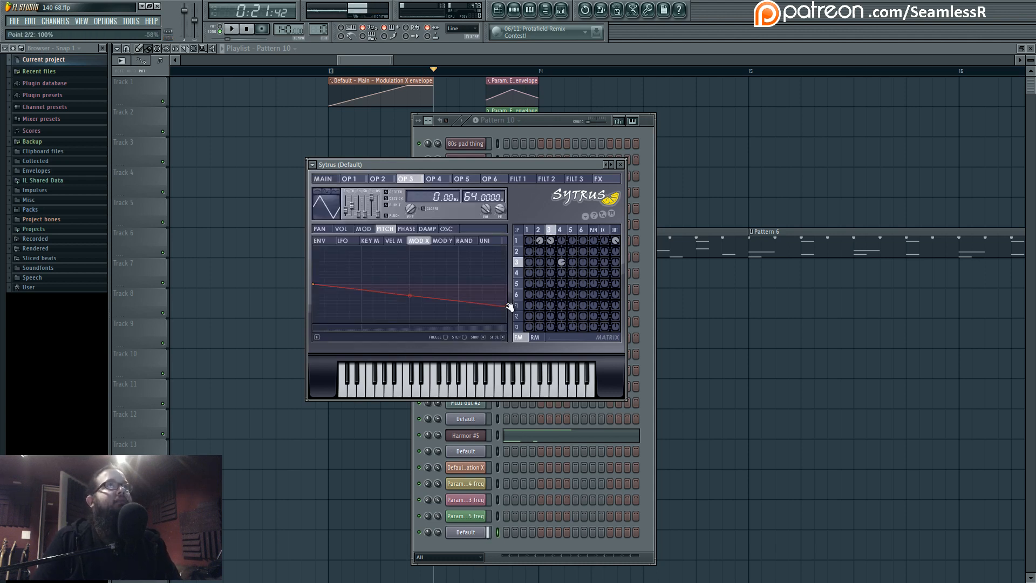
pyautogui.moveTo(510, 303); pyautogui.dragTo(510, 320)
pyautogui.click(327, 180)
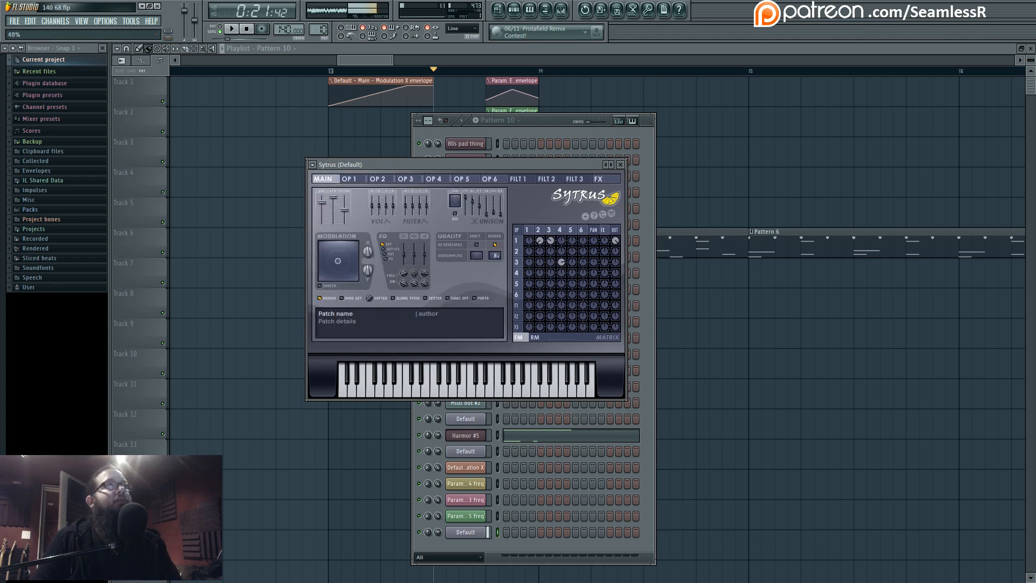
pyautogui.moveTo(325, 261)
pyautogui.mouseDown()
pyautogui.moveTo(352, 261)
pyautogui.moveTo(321, 260)
pyautogui.mouseUp()
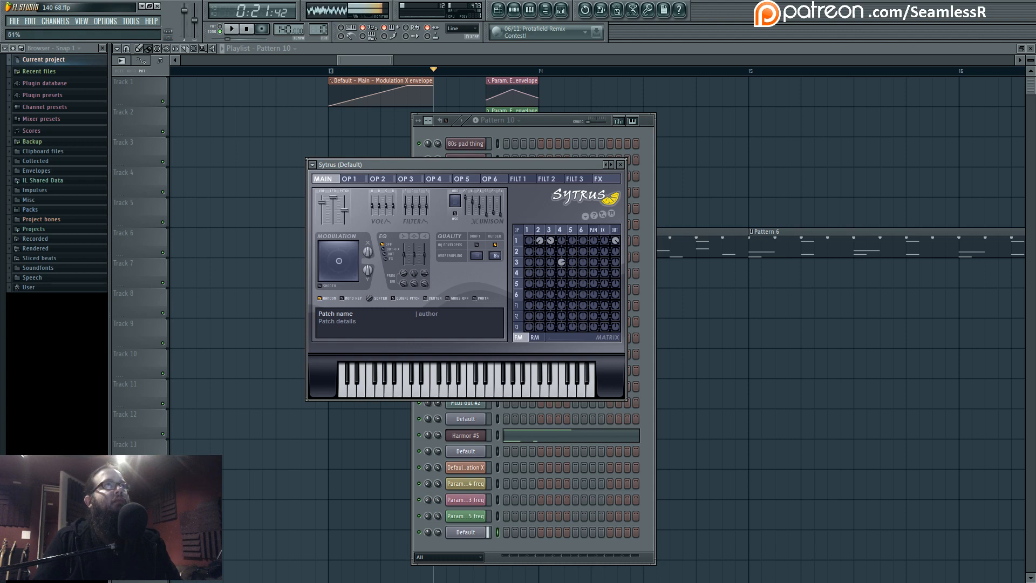
# Step: Try raising the start point of operator 3's pitch Mod X envelope to the maximum, sweeping Modulation X to audition it
pyautogui.moveTo(323, 260); pyautogui.dragTo(354, 261)
pyautogui.click(548, 230)
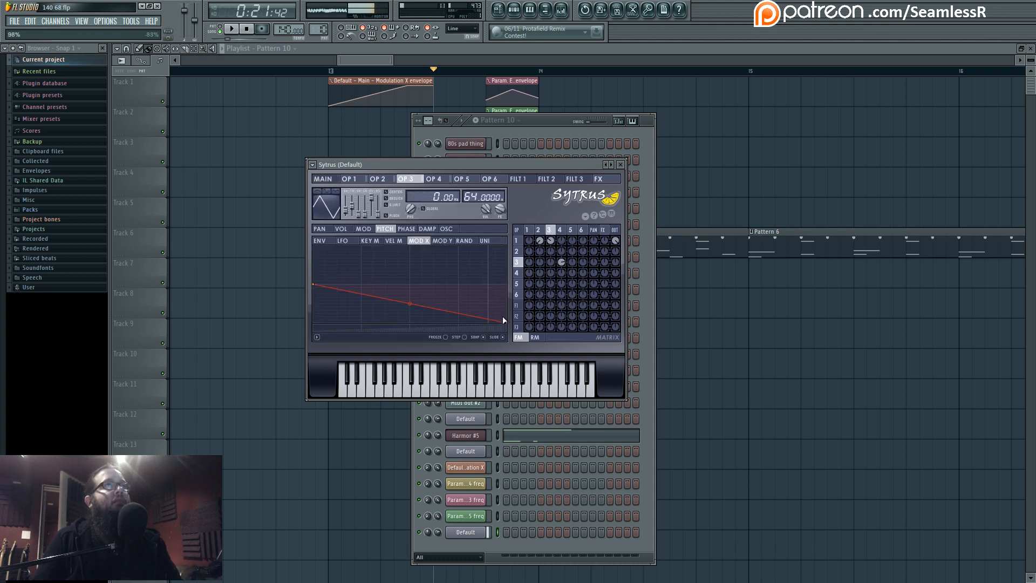
pyautogui.moveTo(319, 285); pyautogui.dragTo(319, 247)
pyautogui.click(323, 178)
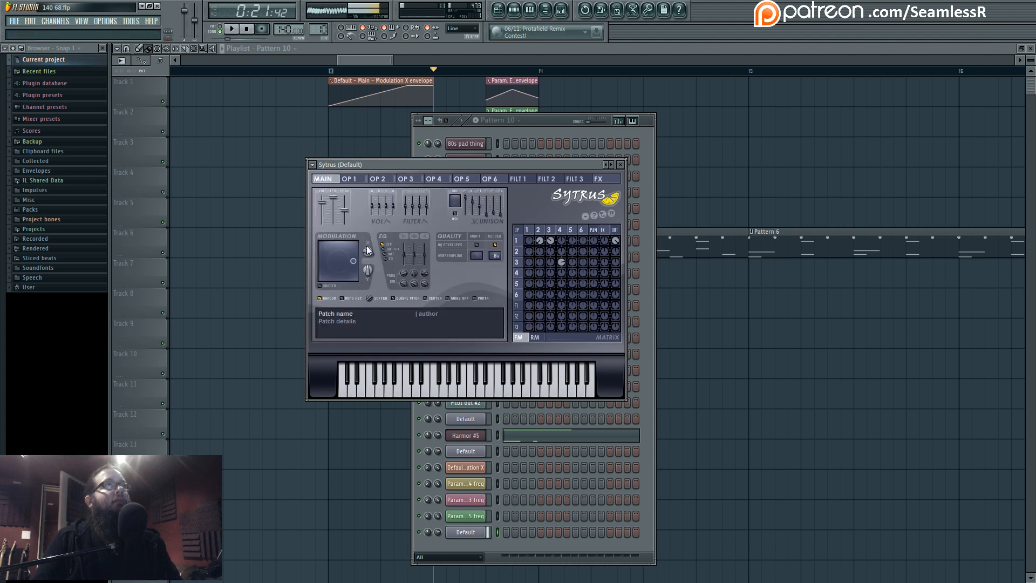
# Step: Try an operator 3 pitch Mod X envelope that starts at the minimum and has its end point raised partway
pyautogui.click(549, 230)
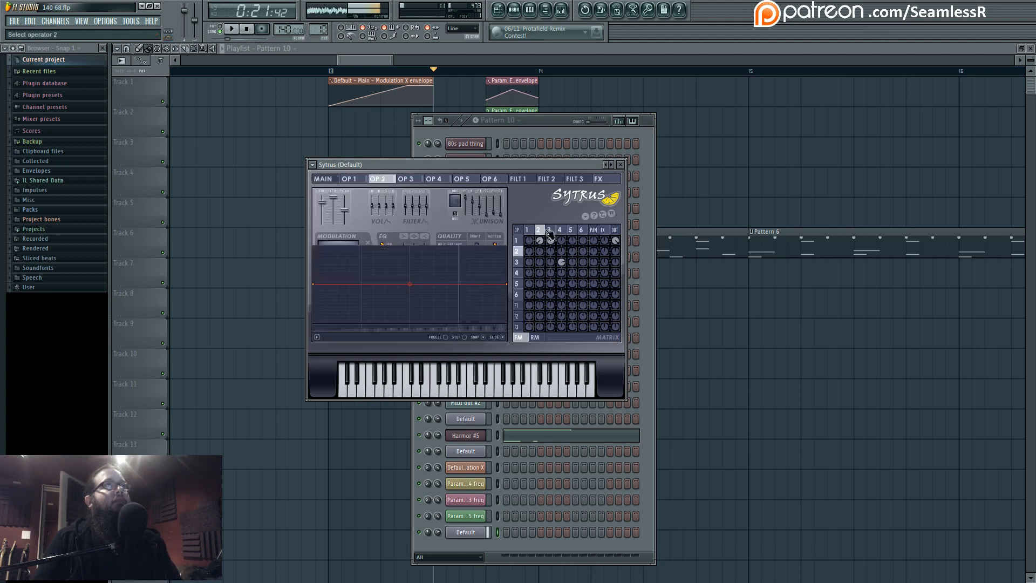
pyautogui.moveTo(319, 246); pyautogui.dragTo(314, 323)
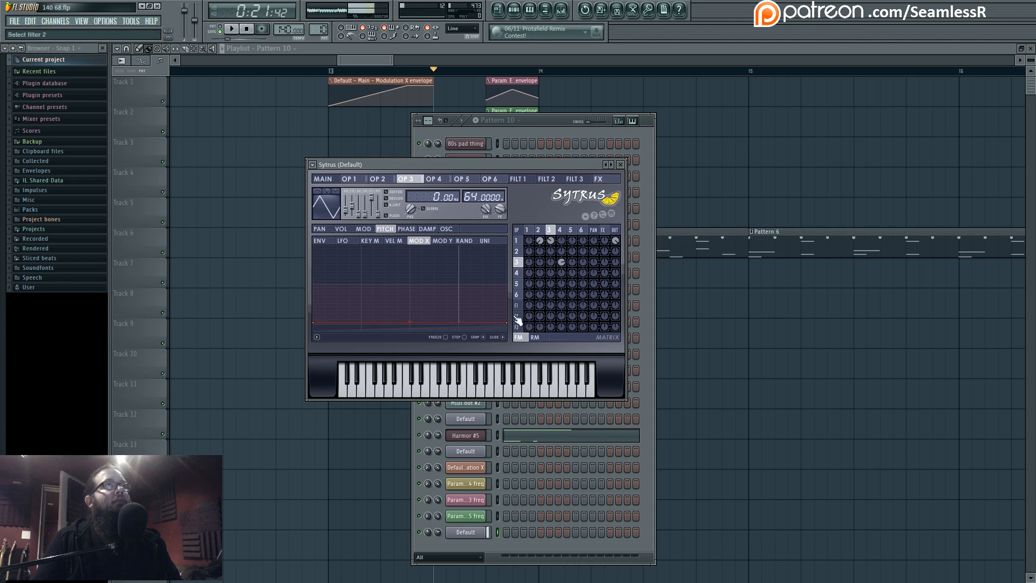
pyautogui.moveTo(506, 322); pyautogui.dragTo(506, 297)
pyautogui.click(323, 179)
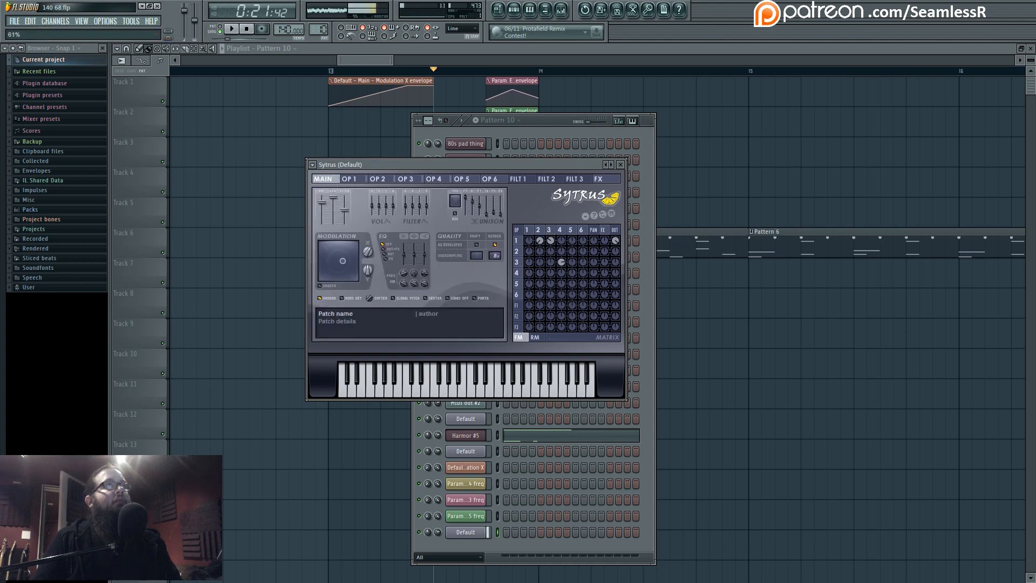
# Step: Reshape operator 3's pitch Mod X envelope so it falls from the centre to the minimum
pyautogui.click(538, 229)
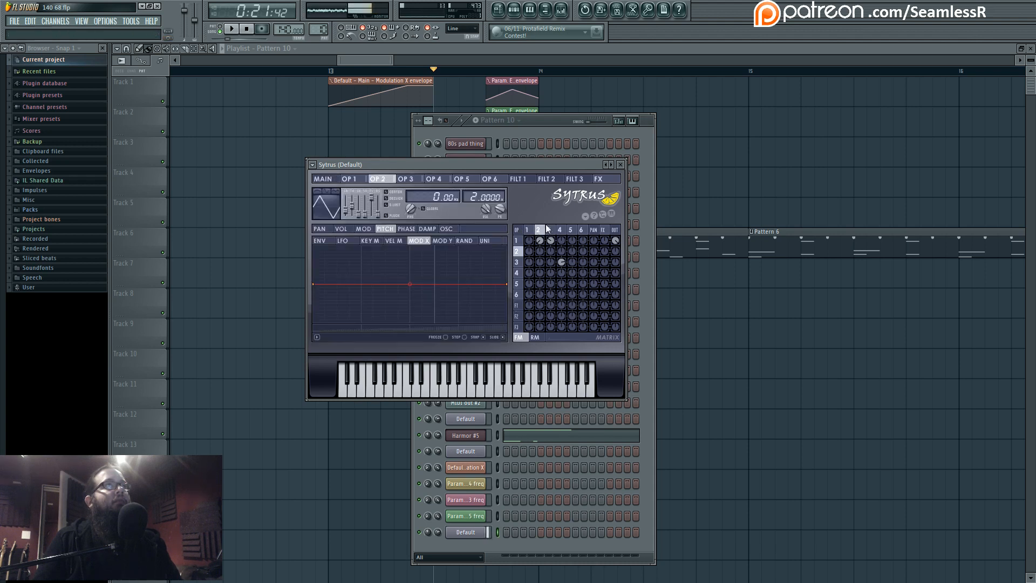
pyautogui.click(549, 229)
pyautogui.moveTo(508, 304); pyautogui.dragTo(507, 324)
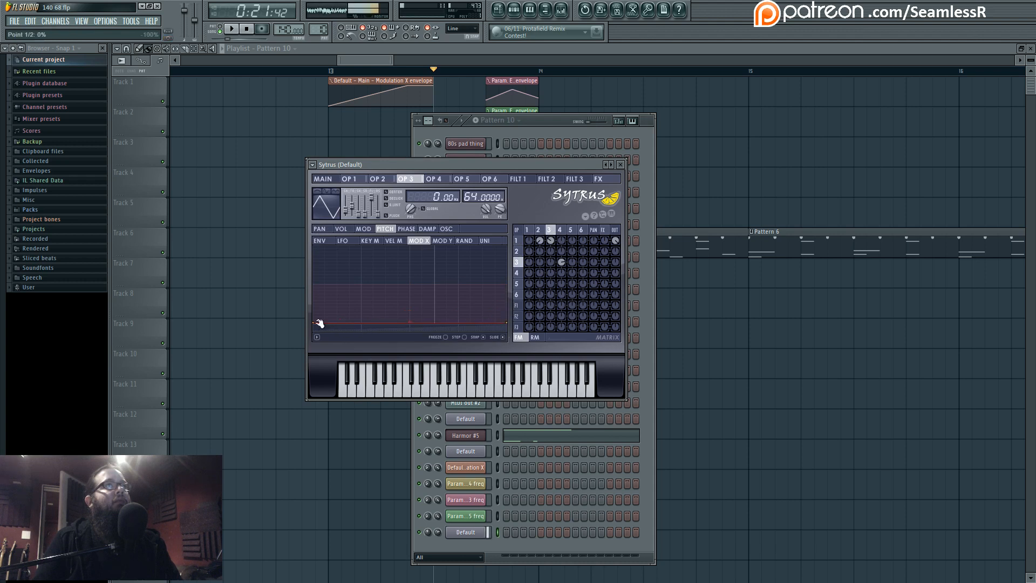
pyautogui.moveTo(319, 324); pyautogui.dragTo(313, 283)
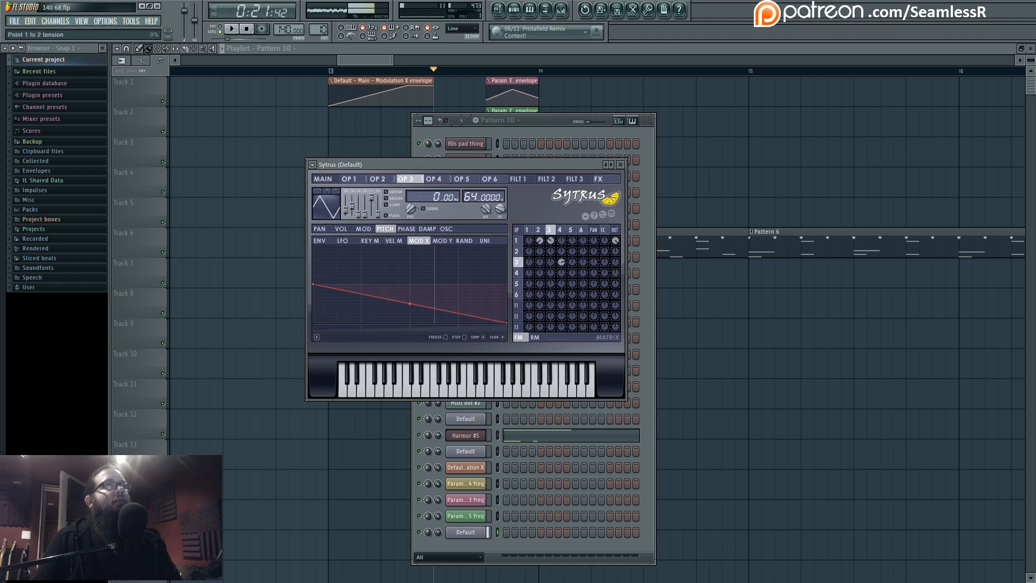
# Step: Try bending the falling pitch Mod X curve of operator 3 upward and downward, auditioning the Modulation X sweep
pyautogui.moveTo(410, 303); pyautogui.dragTo(410, 292)
pyautogui.click(330, 180)
pyautogui.moveTo(368, 244); pyautogui.dragTo(368, 264)
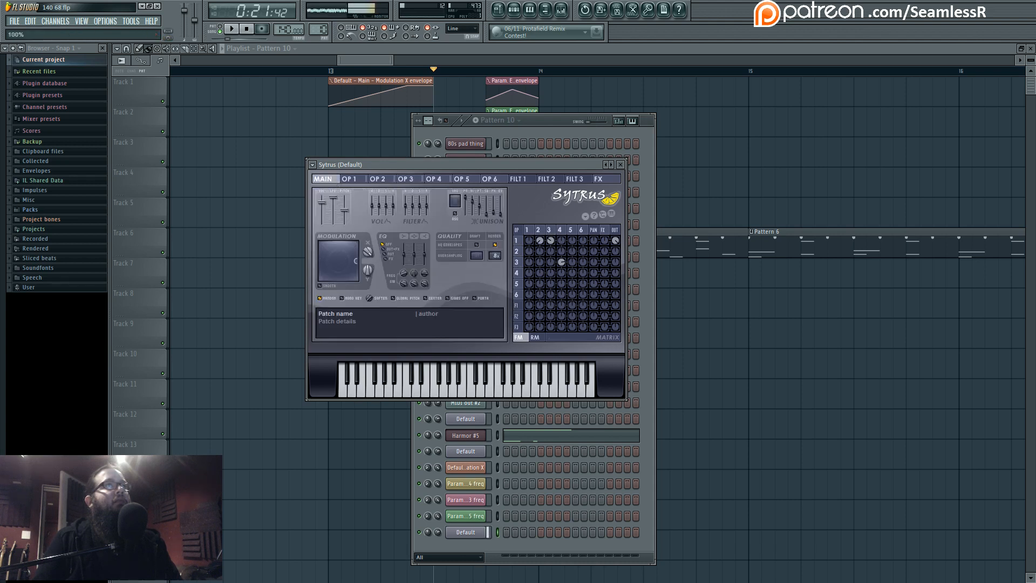
pyautogui.click(546, 241)
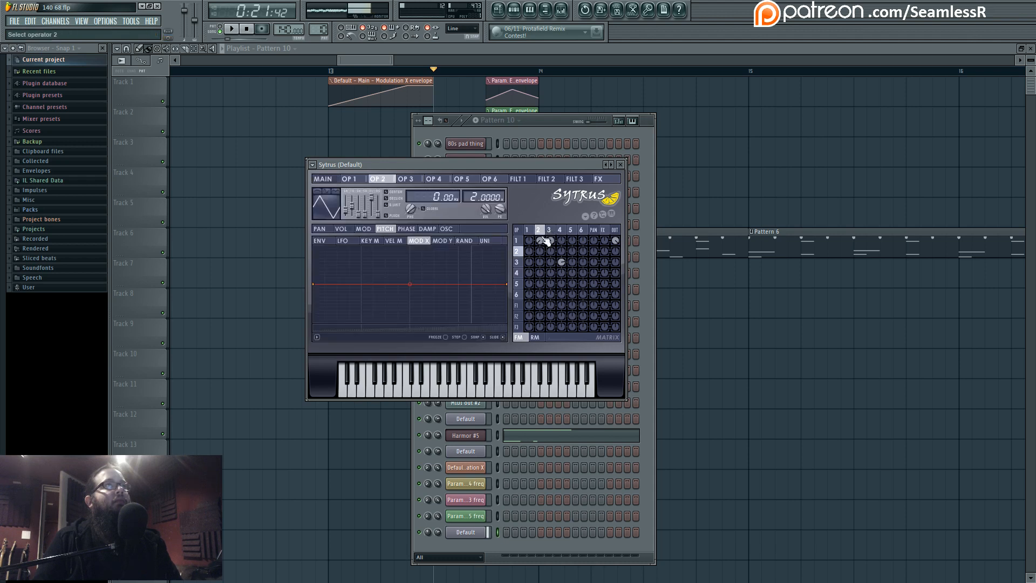
pyautogui.click(550, 230)
pyautogui.moveTo(410, 295); pyautogui.dragTo(409, 315)
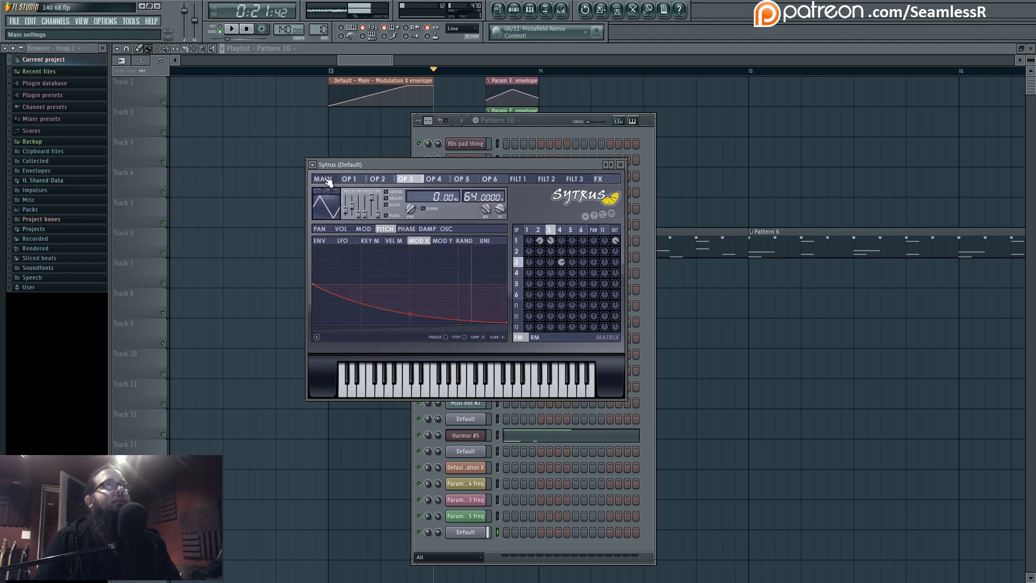
pyautogui.click(327, 181)
# Step: Flatten operator 3's pitch Mod X envelope at its centre level and return to the main settings
pyautogui.click(550, 240)
pyautogui.moveTo(505, 322); pyautogui.dragTo(505, 284)
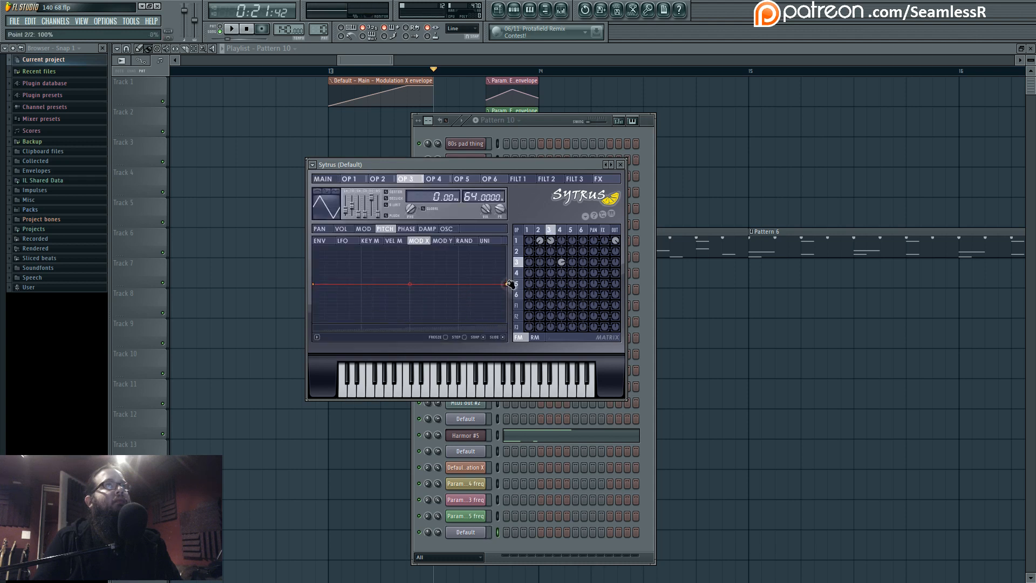
pyautogui.click(330, 180)
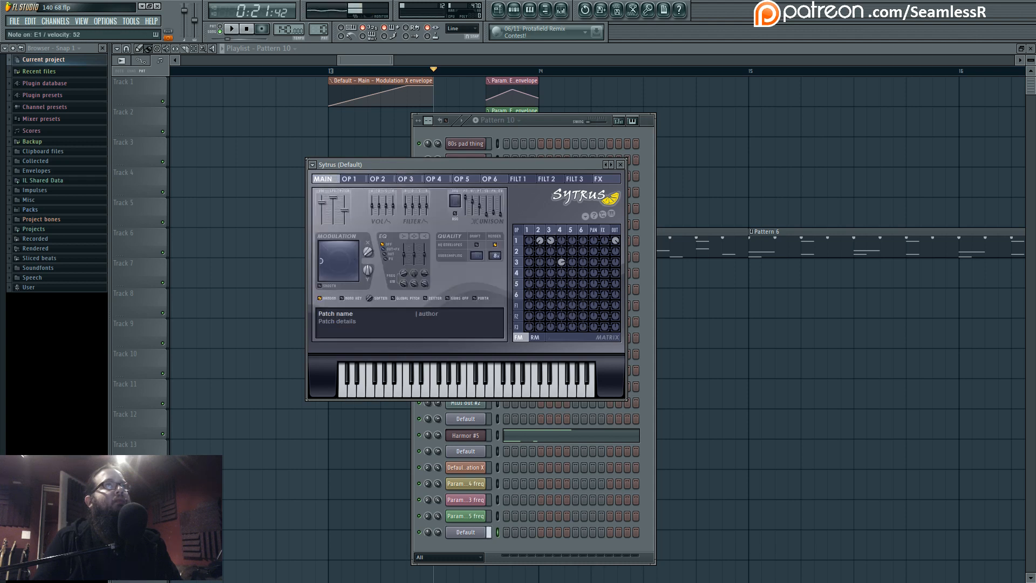
# Step: Raise the end point of operator 3's phase Mod X envelope to the maximum and audition it with Modulation X
pyautogui.click(540, 240)
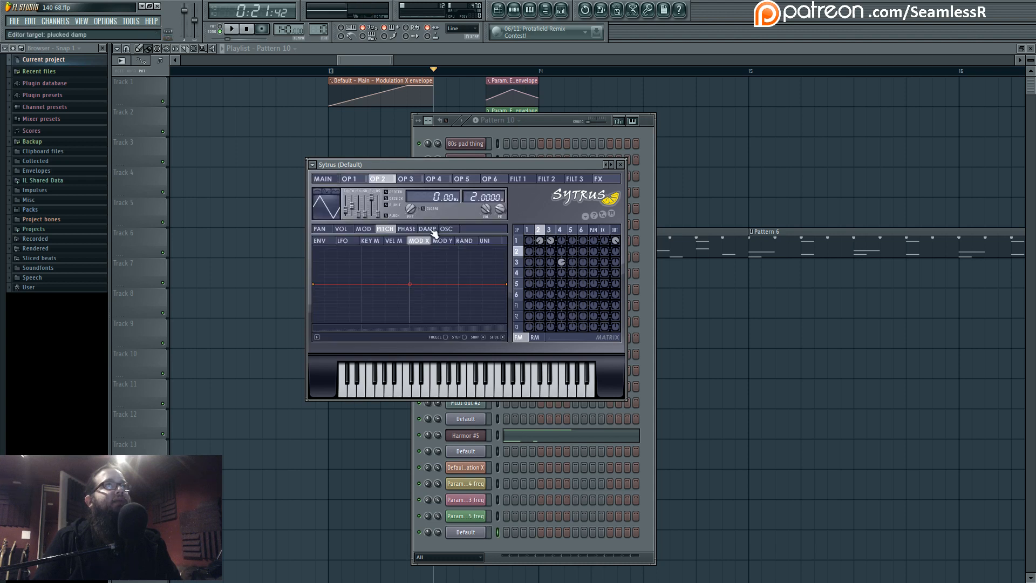
pyautogui.click(405, 179)
pyautogui.click(406, 228)
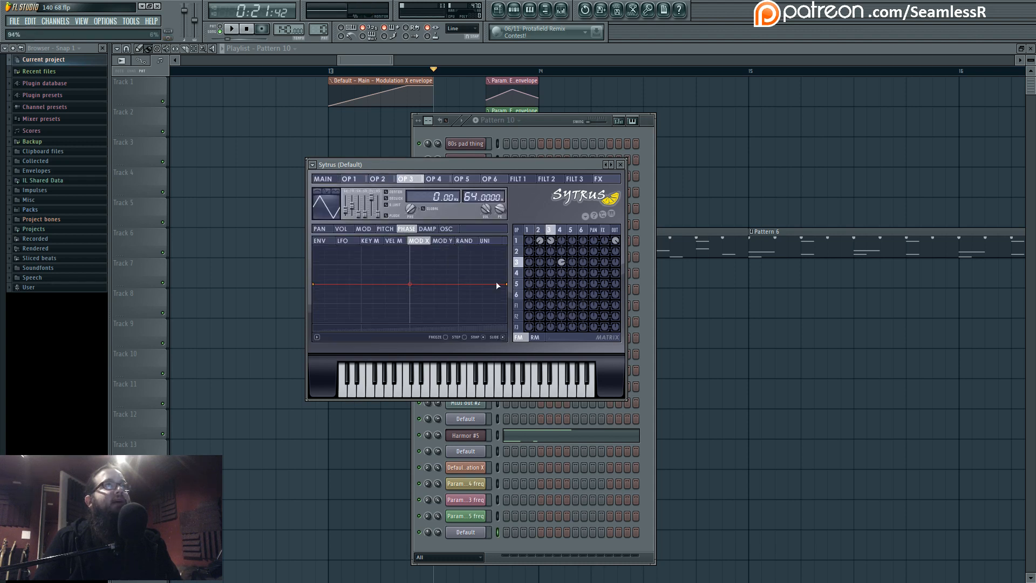
pyautogui.moveTo(509, 285); pyautogui.dragTo(506, 247)
pyautogui.click(322, 179)
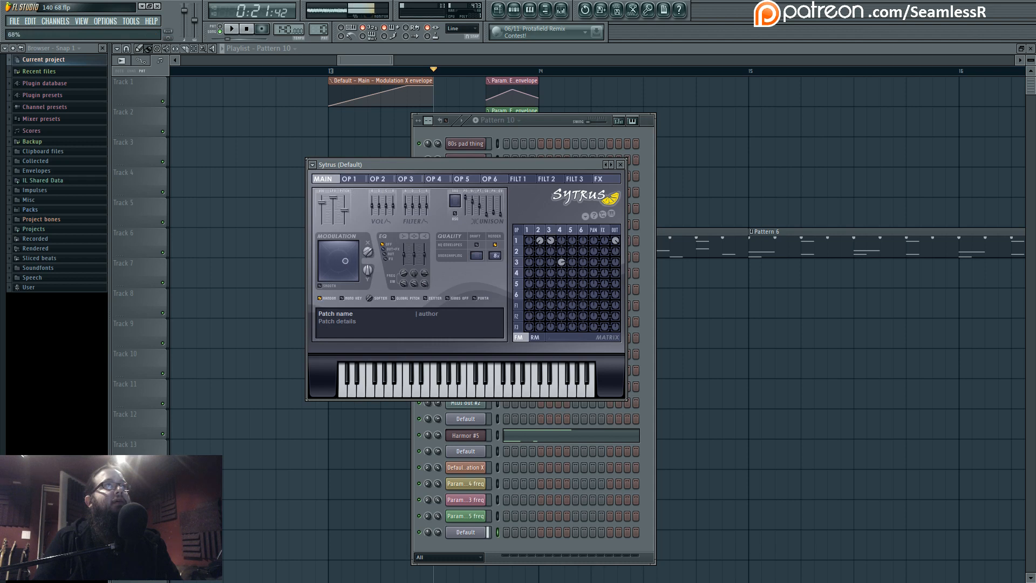
pyautogui.moveTo(368, 252); pyautogui.dragTo(368, 215)
# Step: Lower the start point of operator 3's phase Mod X envelope to the minimum and sweep Modulation X
pyautogui.click(551, 241)
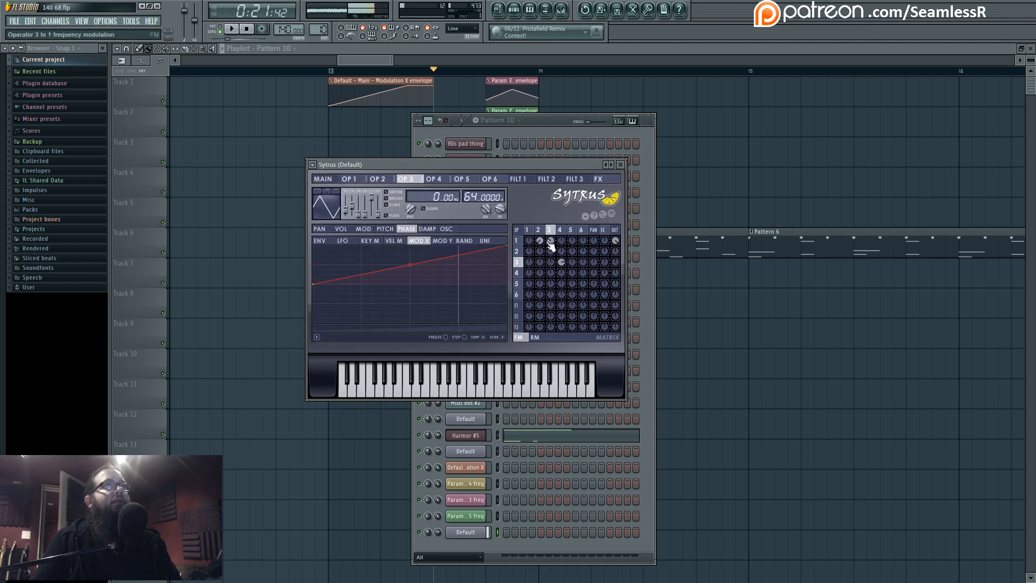
pyautogui.moveTo(320, 286); pyautogui.dragTo(319, 344)
pyautogui.click(322, 179)
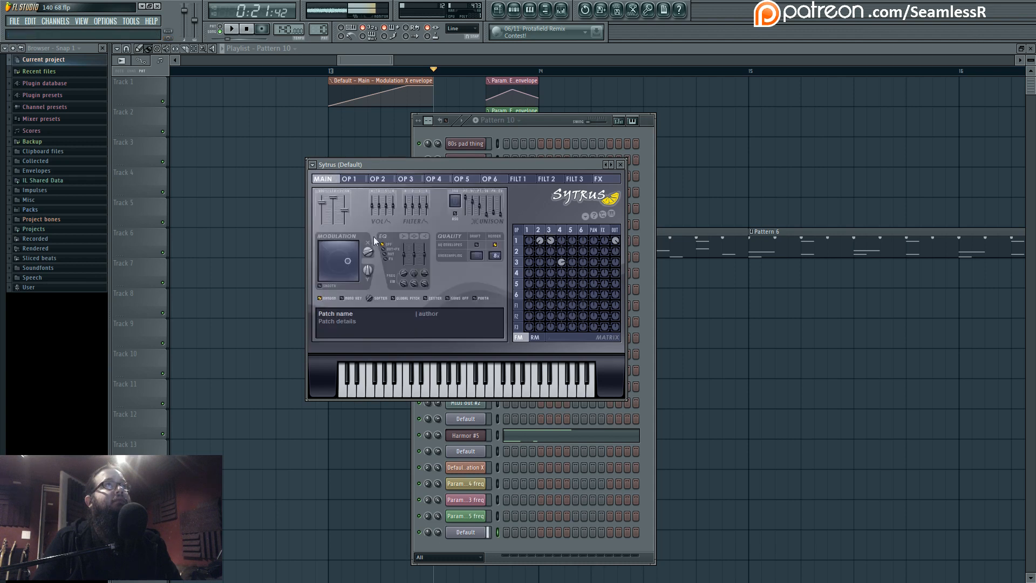
pyautogui.moveTo(368, 252)
pyautogui.mouseDown()
pyautogui.moveTo(368, 238)
pyautogui.moveTo(368, 266)
pyautogui.moveTo(368, 243)
pyautogui.moveTo(368, 251)
pyautogui.mouseUp()
# Step: Set operator 4's frequency modulation of operator 3 to about -92% and adjust operator 2's tension, auditioning with Modulation X
pyautogui.moveTo(561, 262); pyautogui.dragTo(562, 274)
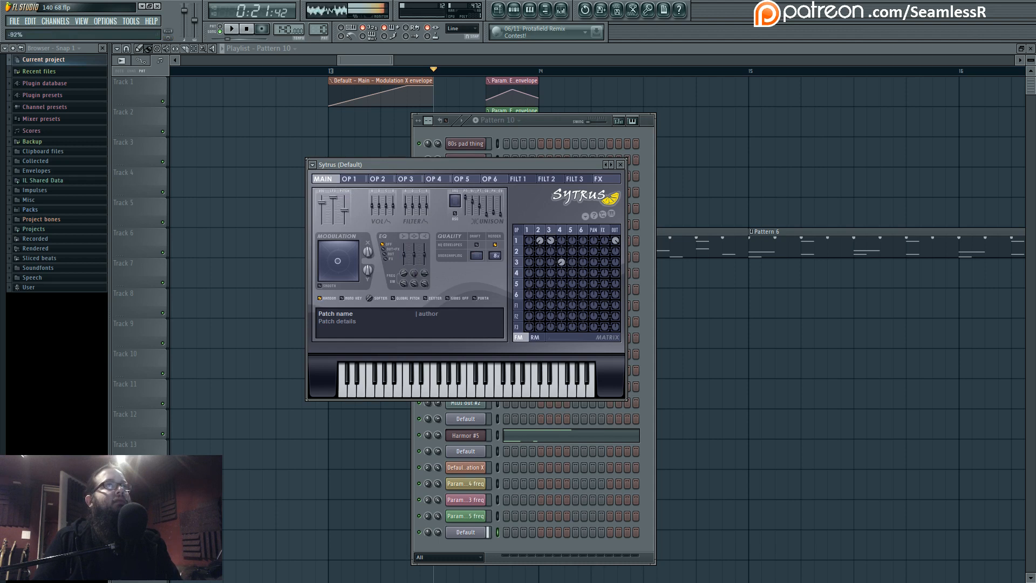
pyautogui.moveTo(368, 252); pyautogui.dragTo(368, 247)
pyautogui.click(377, 178)
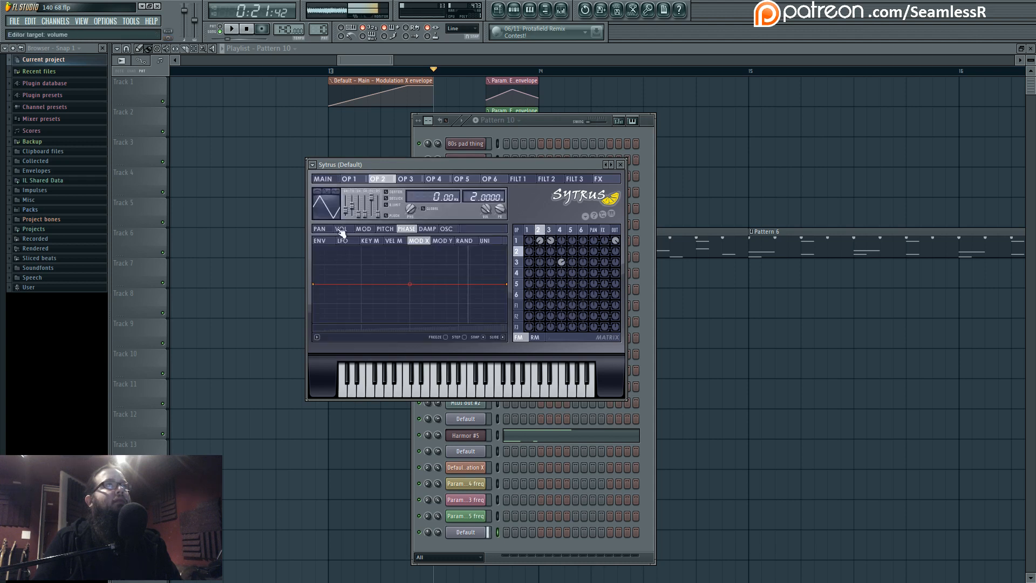
pyautogui.moveTo(352, 207); pyautogui.dragTo(352, 209)
pyautogui.click(324, 178)
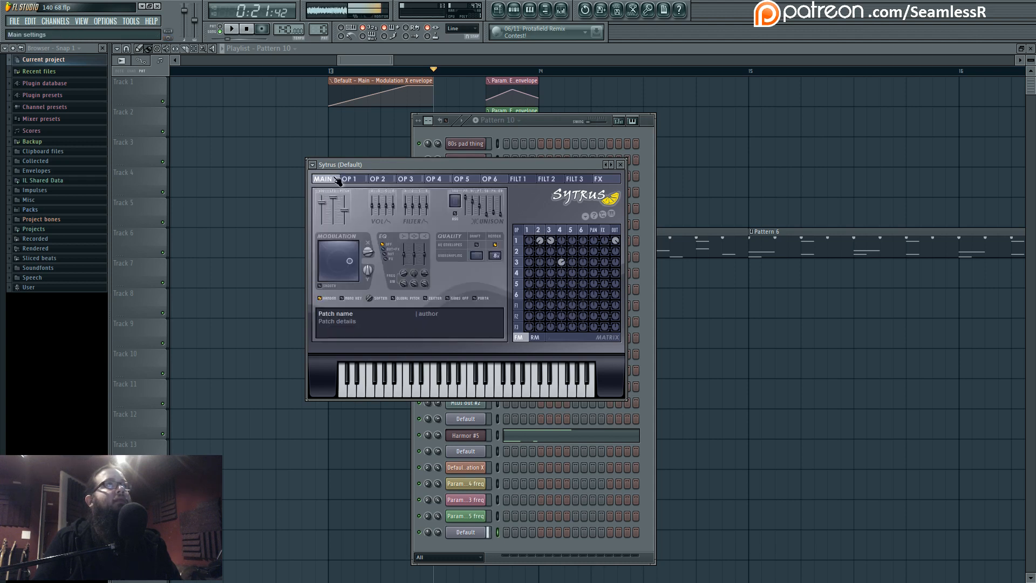
pyautogui.moveTo(368, 251); pyautogui.dragTo(367, 261)
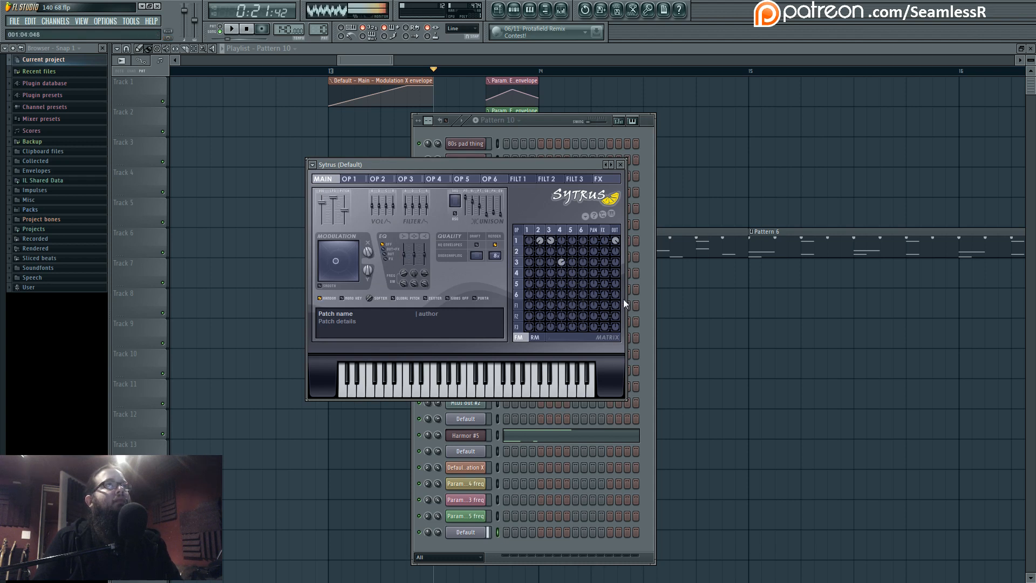
# Step: Route operator 6 to the output, open its volume Mod X envelope, and sweep Modulation X to hear the layer
pyautogui.click(517, 294)
pyautogui.click(343, 229)
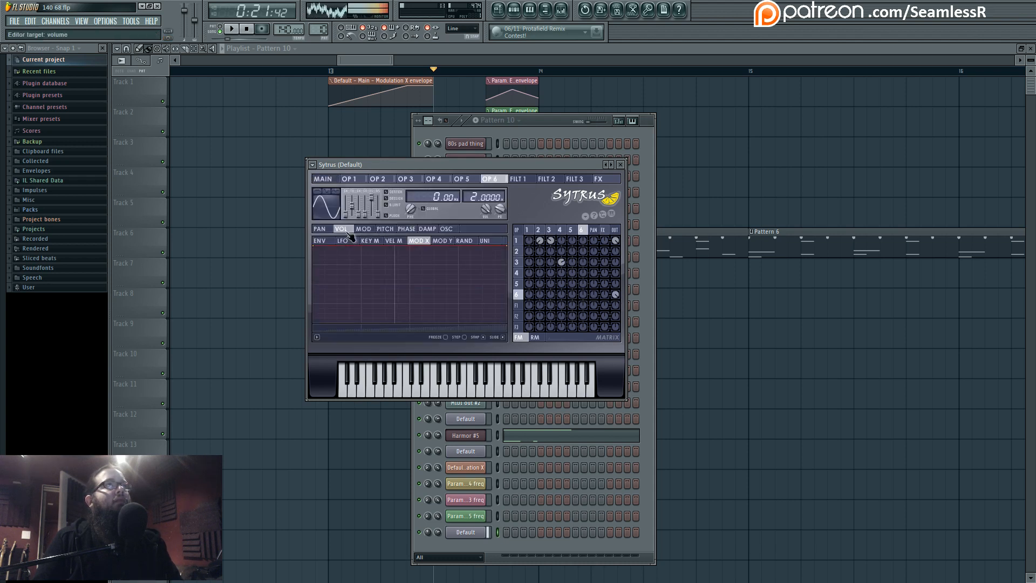
pyautogui.moveTo(411, 286); pyautogui.dragTo(368, 291)
pyautogui.click(325, 179)
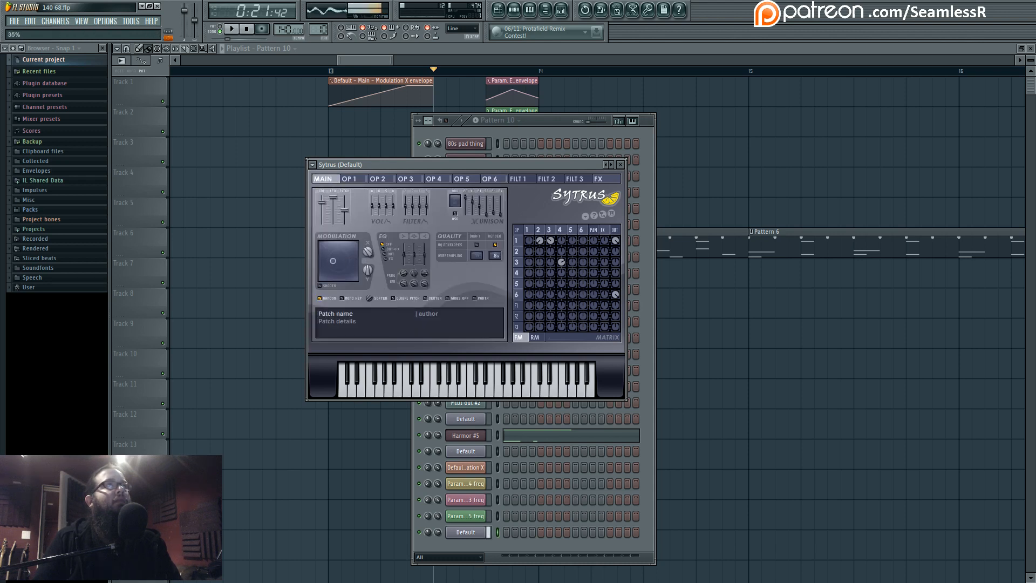
pyautogui.moveTo(367, 251)
pyautogui.mouseDown()
pyautogui.moveTo(367, 262)
pyautogui.moveTo(367, 240)
pyautogui.mouseUp()
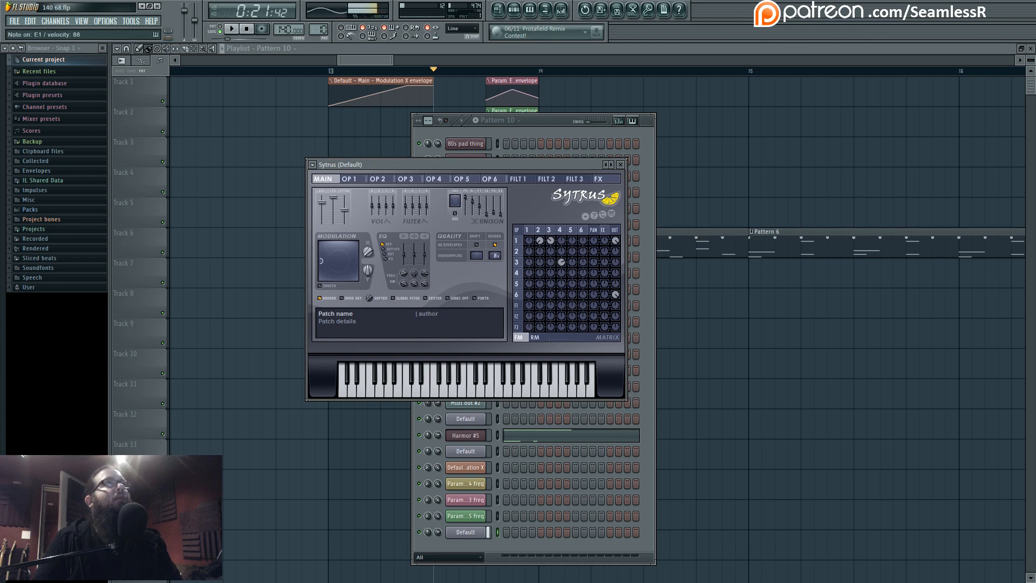
# Step: Set operator 4's tension to about 19% and audition the change by sweeping Modulation X
pyautogui.click(539, 230)
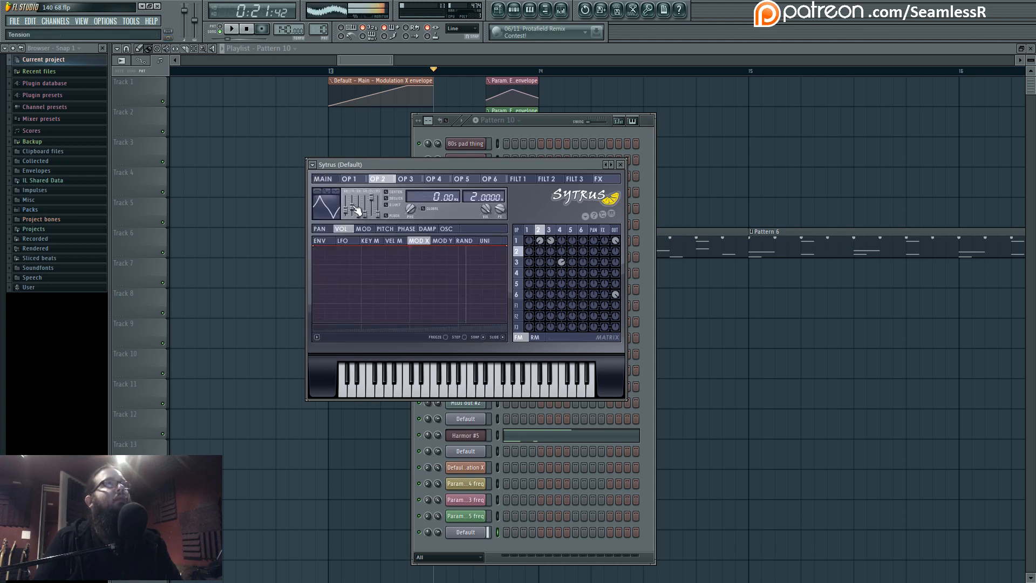
pyautogui.click(549, 230)
pyautogui.click(560, 231)
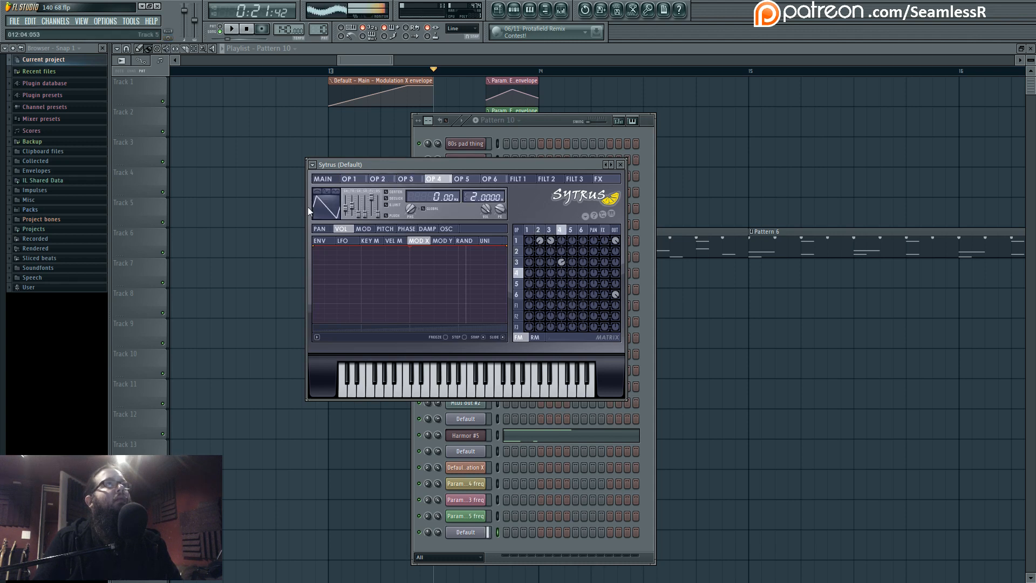
pyautogui.moveTo(350, 207); pyautogui.dragTo(351, 205)
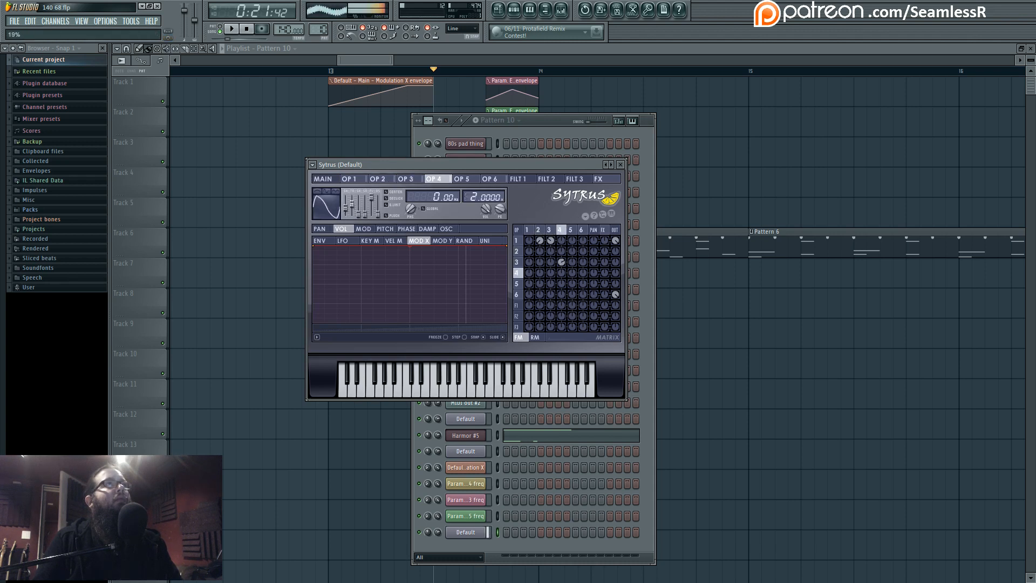
pyautogui.click(323, 179)
pyautogui.moveTo(368, 250); pyautogui.dragTo(368, 263)
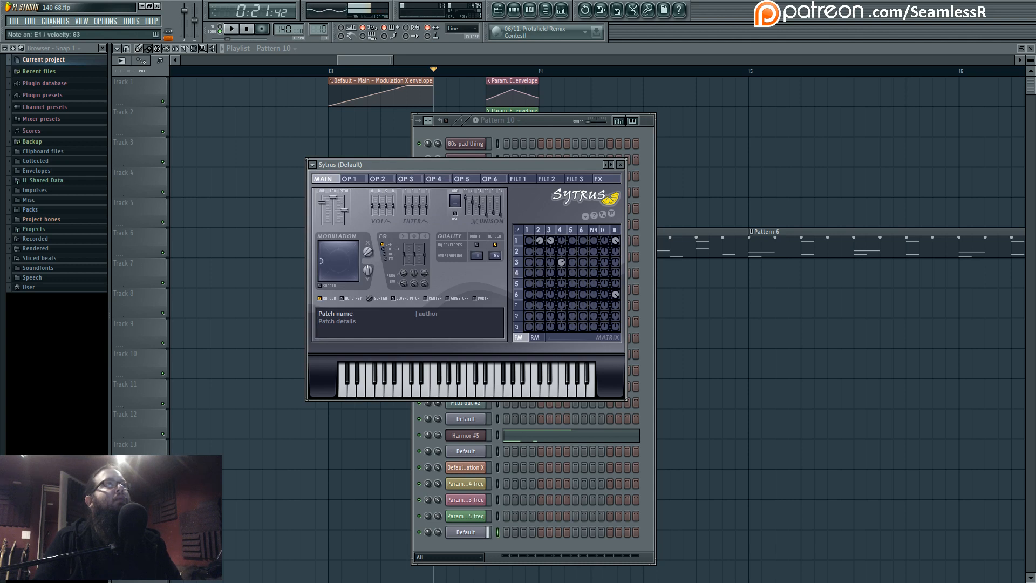
# Step: Adjust operator 3's tension to reshape its waveform and sweep Modulation X to hear it
pyautogui.click(549, 231)
pyautogui.moveTo(352, 213); pyautogui.dragTo(352, 214)
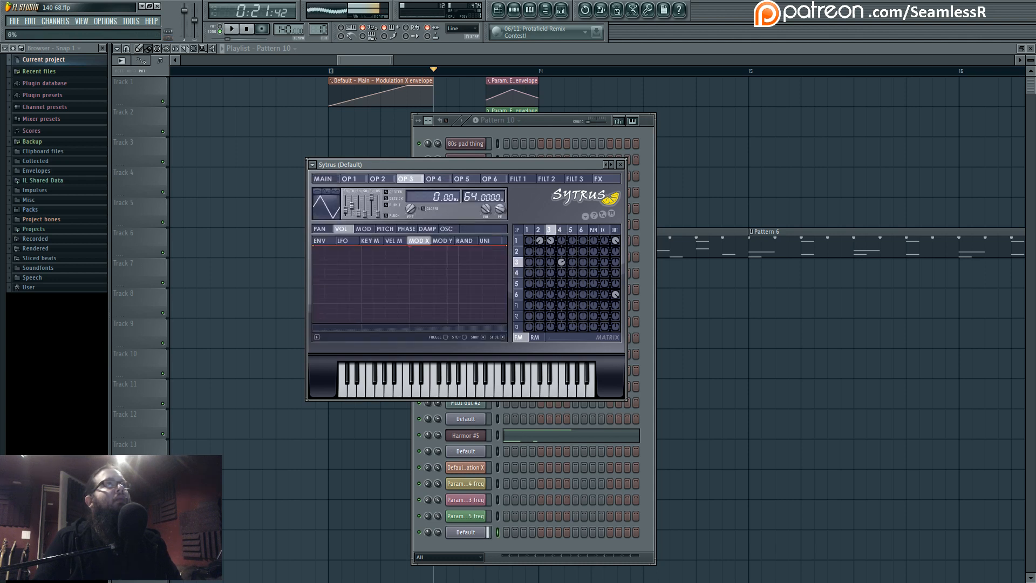
pyautogui.click(323, 180)
pyautogui.moveTo(368, 252)
pyautogui.mouseDown()
pyautogui.moveTo(368, 274)
pyautogui.moveTo(369, 262)
pyautogui.mouseUp()
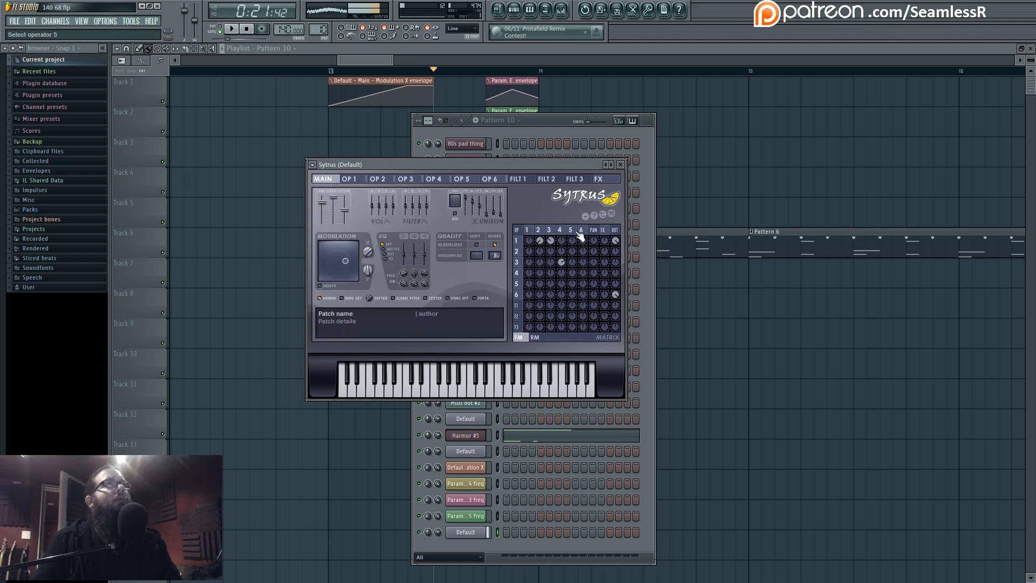
# Step: Set operator 3's frequency ratio to 32 and replace its oscillator's first harmonic with a full second harmonic
pyautogui.click(550, 231)
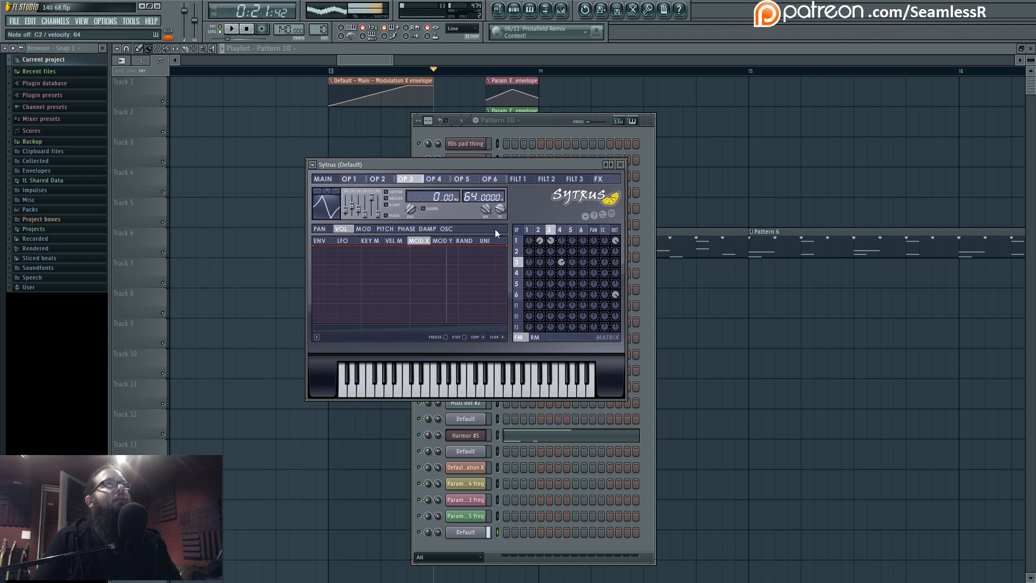
pyautogui.click(448, 229)
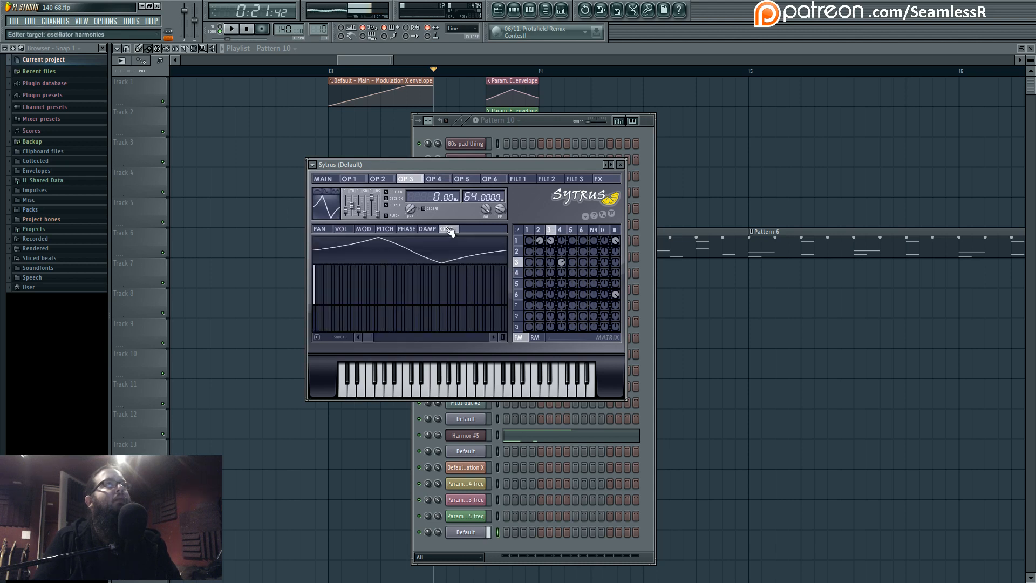
pyautogui.moveTo(474, 197); pyautogui.dragTo(473, 207)
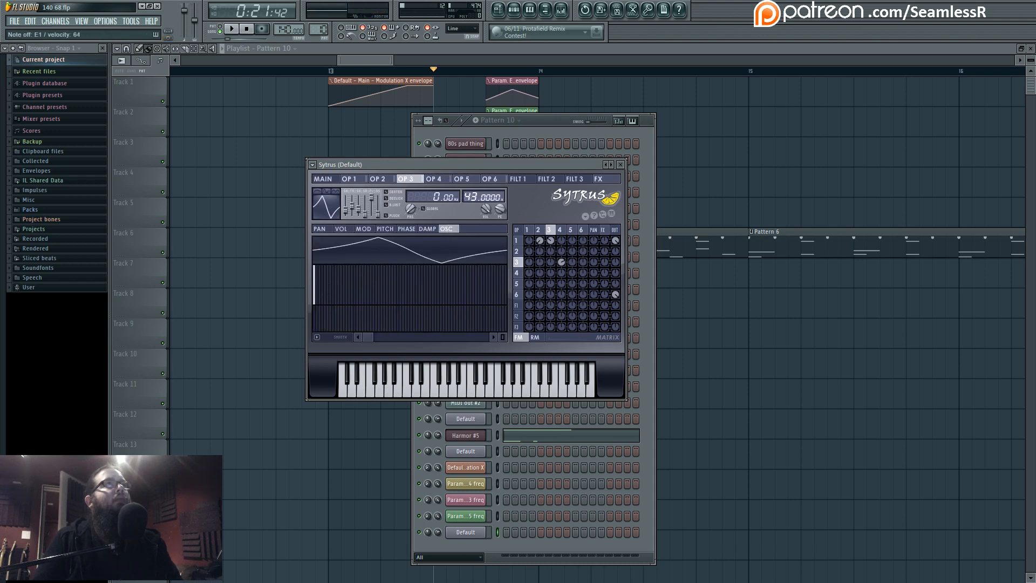
pyautogui.click(315, 304)
pyautogui.click(317, 265)
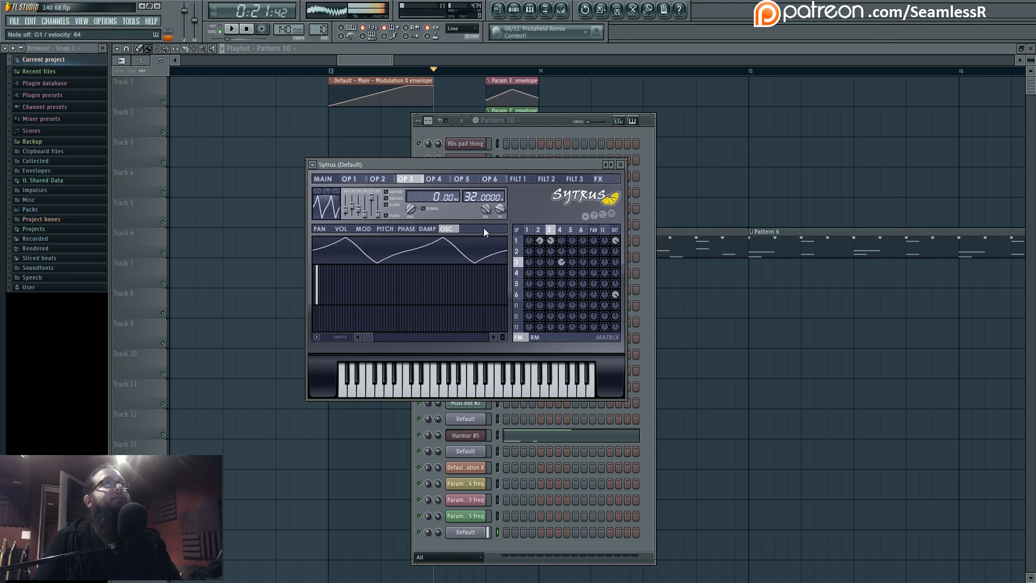
# Step: Set operator 3's frequency ratio to 42 and audition the change by sweeping Modulation X
pyautogui.moveTo(482, 197); pyautogui.dragTo(482, 192)
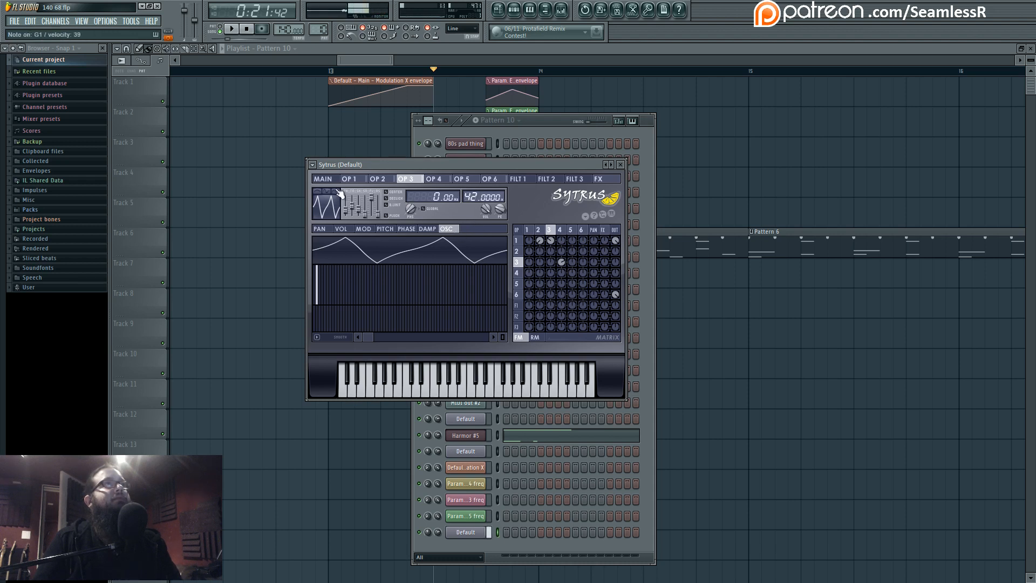
pyautogui.click(323, 178)
pyautogui.moveTo(368, 251)
pyautogui.mouseDown()
pyautogui.moveTo(368, 264)
pyautogui.moveTo(368, 248)
pyautogui.mouseUp()
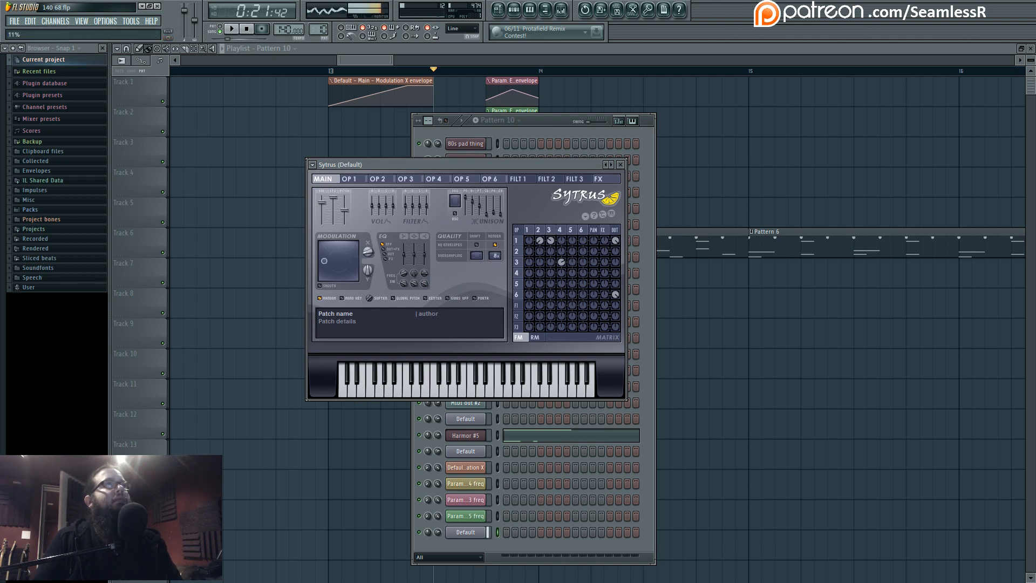
pyautogui.moveTo(368, 251); pyautogui.dragTo(368, 251)
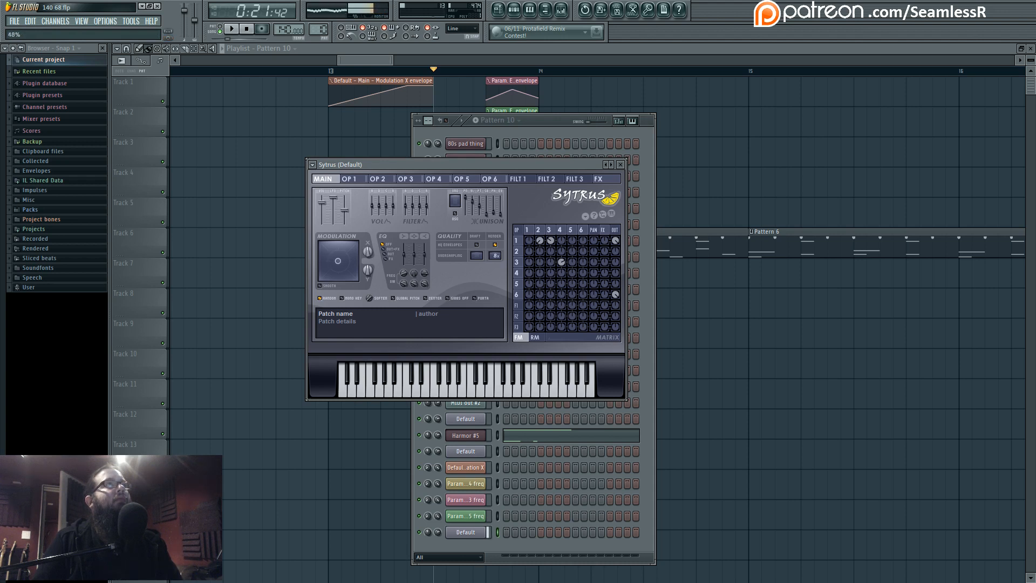
pyautogui.moveTo(368, 252); pyautogui.dragTo(368, 244)
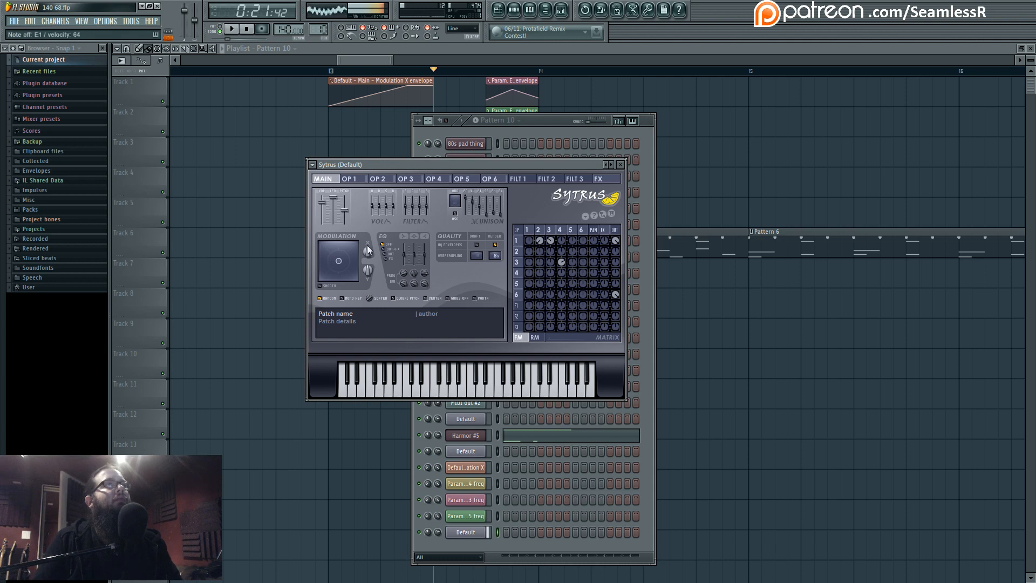
# Step: Reshape operator 2's triangle waveform into a falling saw-like shape, auditioning the changes with Modulation X sweeps
pyautogui.click(538, 229)
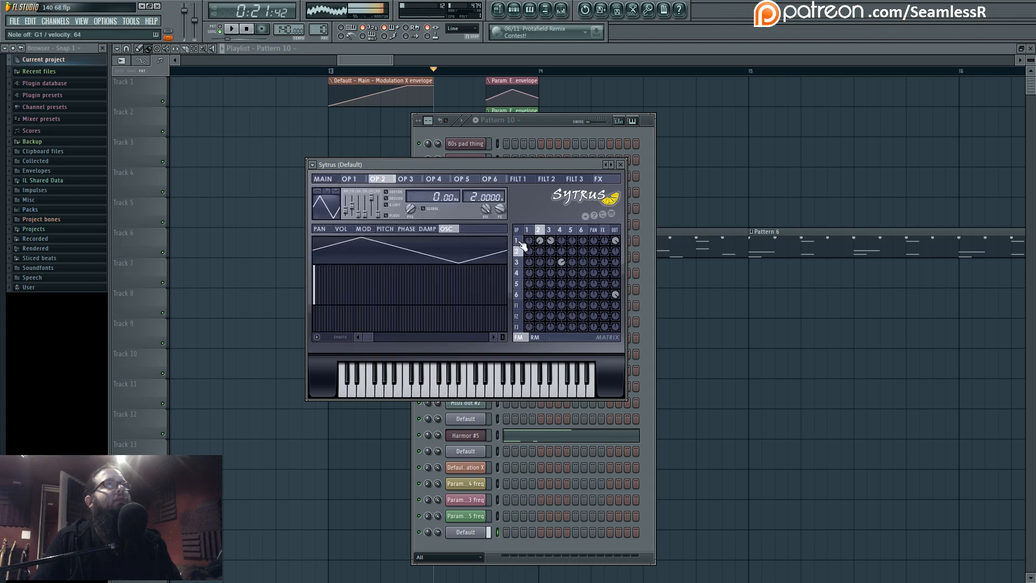
pyautogui.moveTo(345, 208); pyautogui.dragTo(347, 207)
pyautogui.click(324, 179)
pyautogui.moveTo(367, 251); pyautogui.dragTo(367, 267)
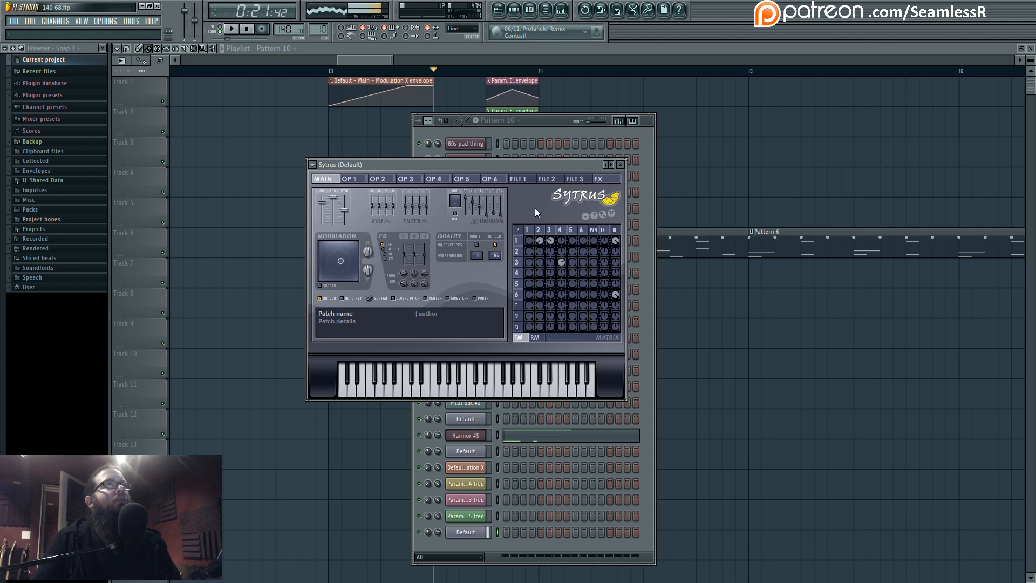
pyautogui.click(538, 229)
pyautogui.moveTo(351, 208); pyautogui.dragTo(351, 207)
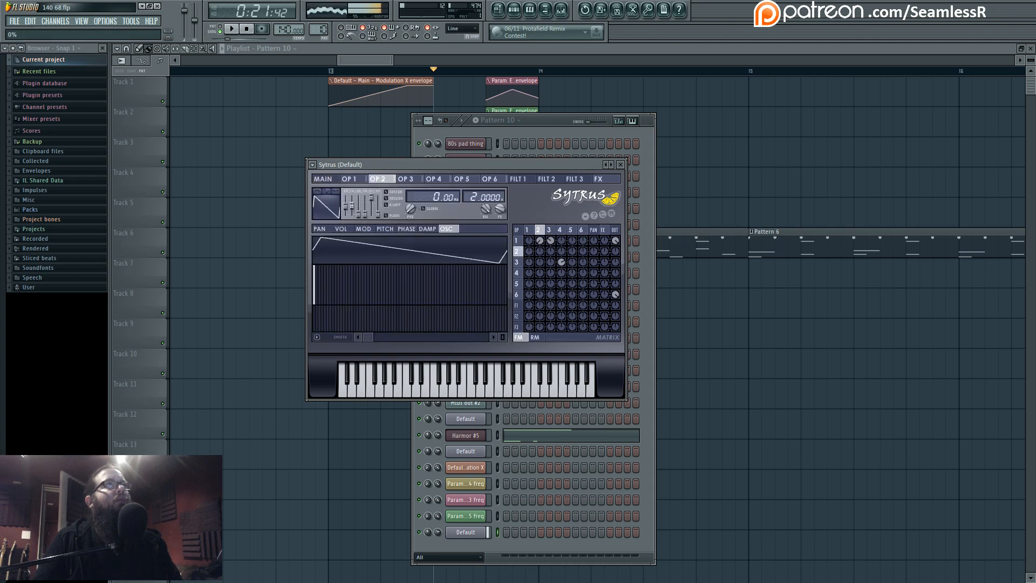
pyautogui.click(323, 178)
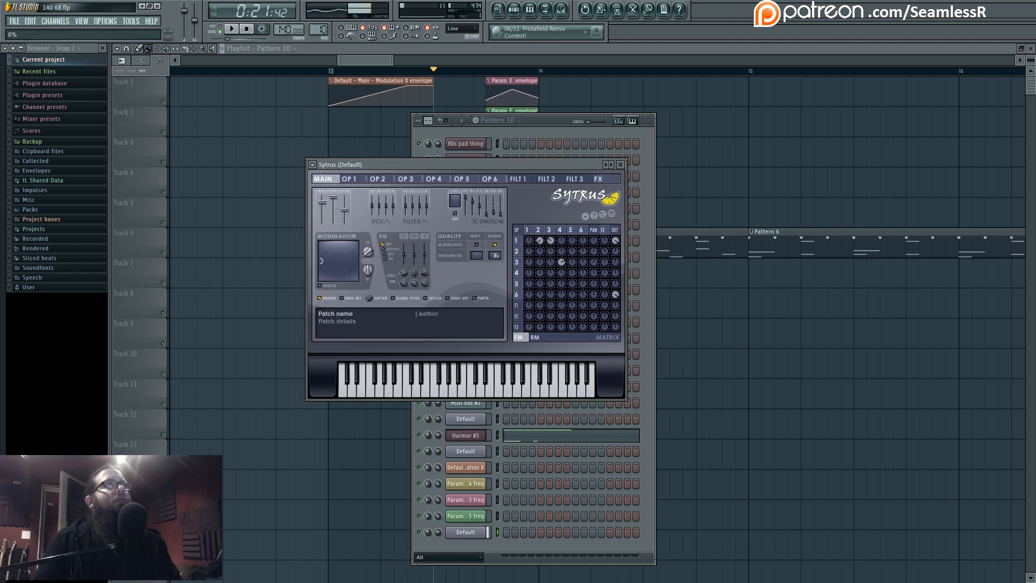
pyautogui.moveTo(367, 251); pyautogui.dragTo(368, 241)
# Step: Switch to the first empty pattern and open the piano roll of the bottom Default Sytrus channel
pyautogui.click(515, 11)
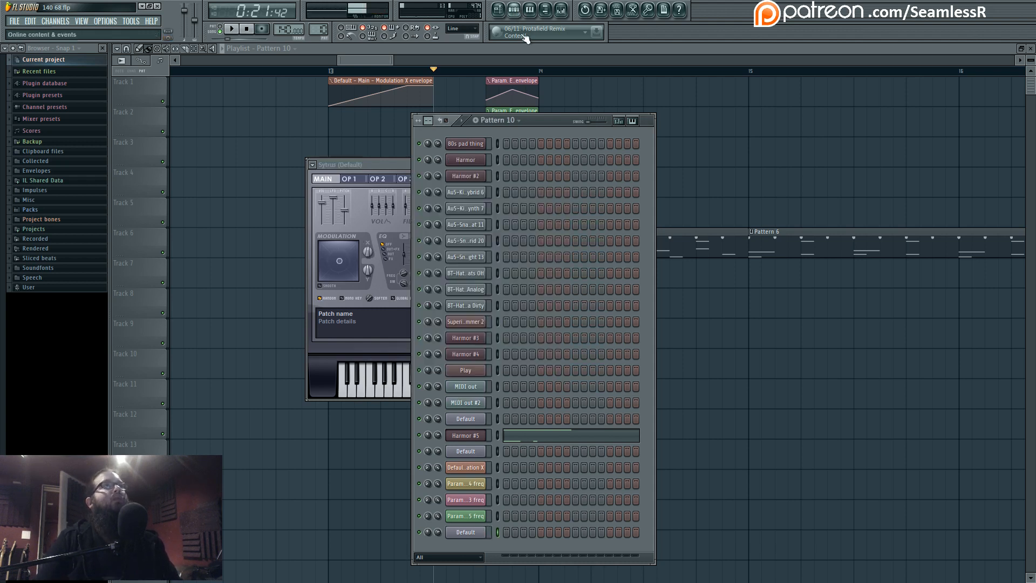
pyautogui.click(319, 29)
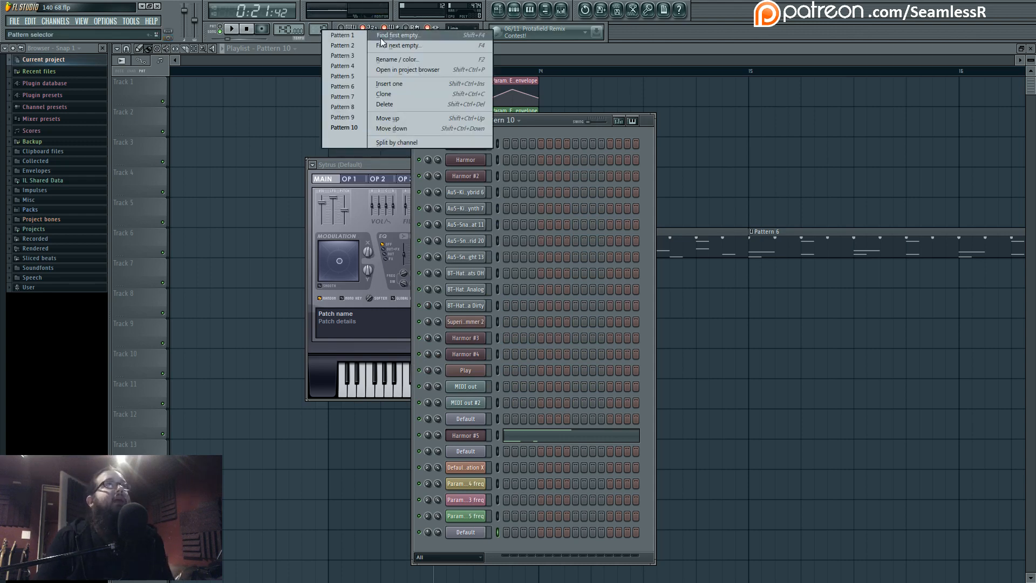
pyautogui.click(381, 38)
pyautogui.rightClick(479, 532)
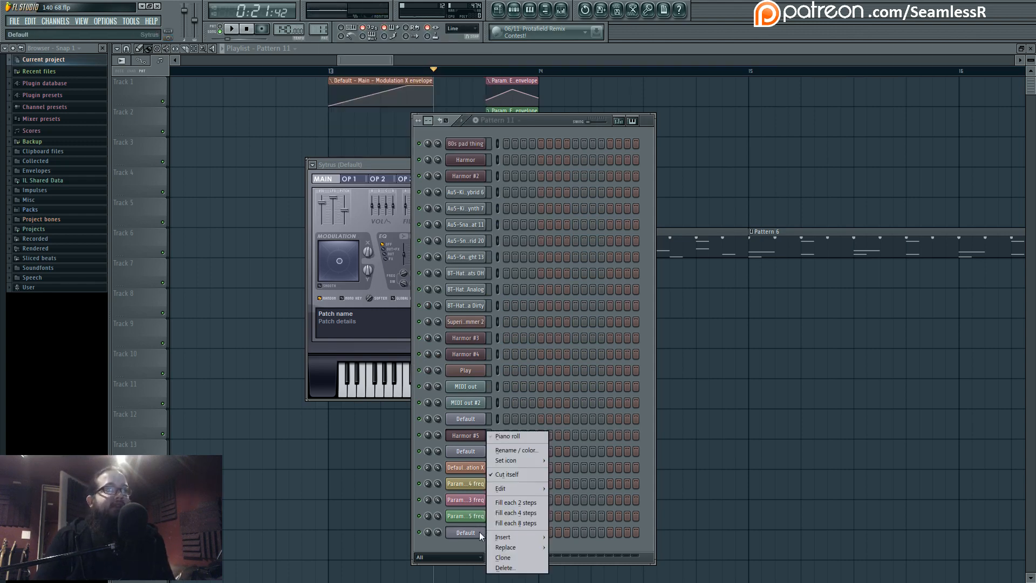
pyautogui.click(527, 441)
# Step: Place a one-beat F1 note at the start of the pattern and turn off its slide property
pyautogui.click(140, 377)
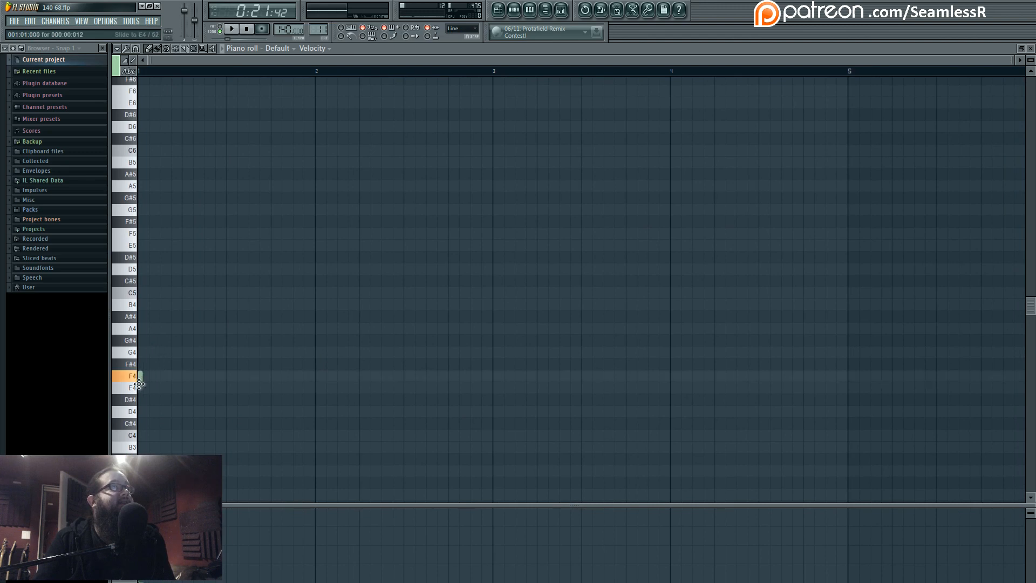
pyautogui.moveTo(139, 384); pyautogui.dragTo(149, 393)
pyautogui.scroll(-10, 142, 437)
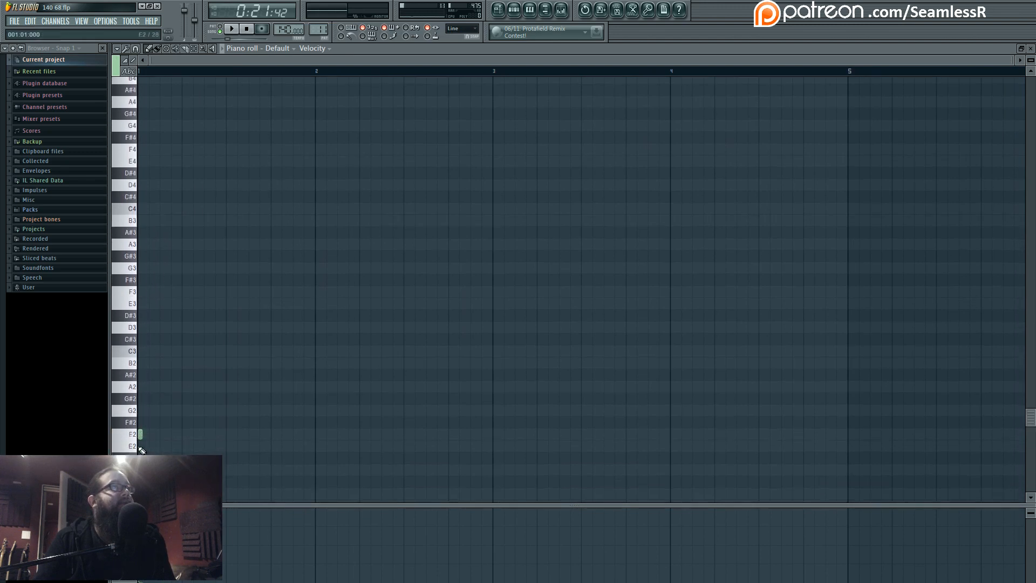
pyautogui.click(140, 412)
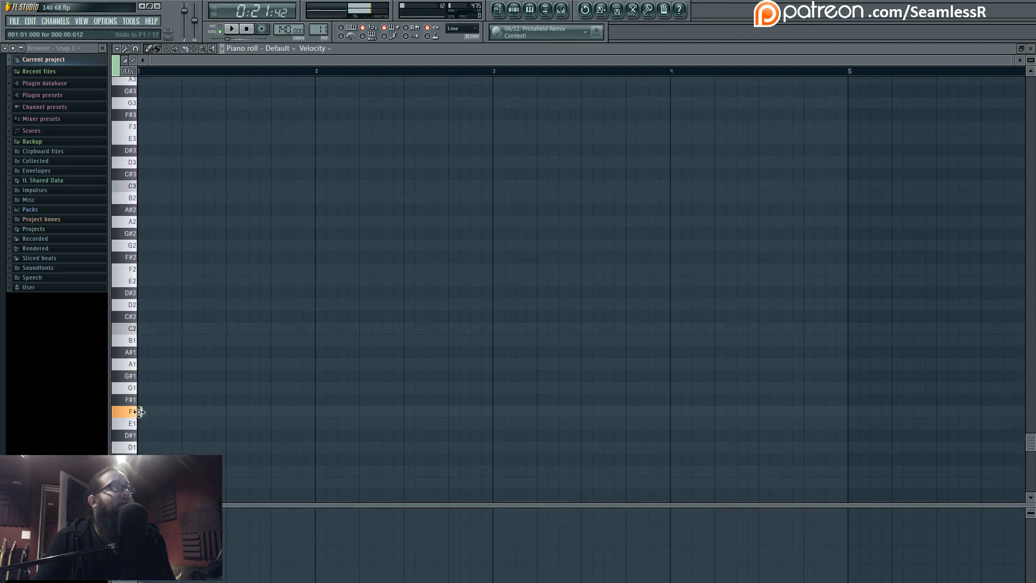
pyautogui.doubleClick(140, 412)
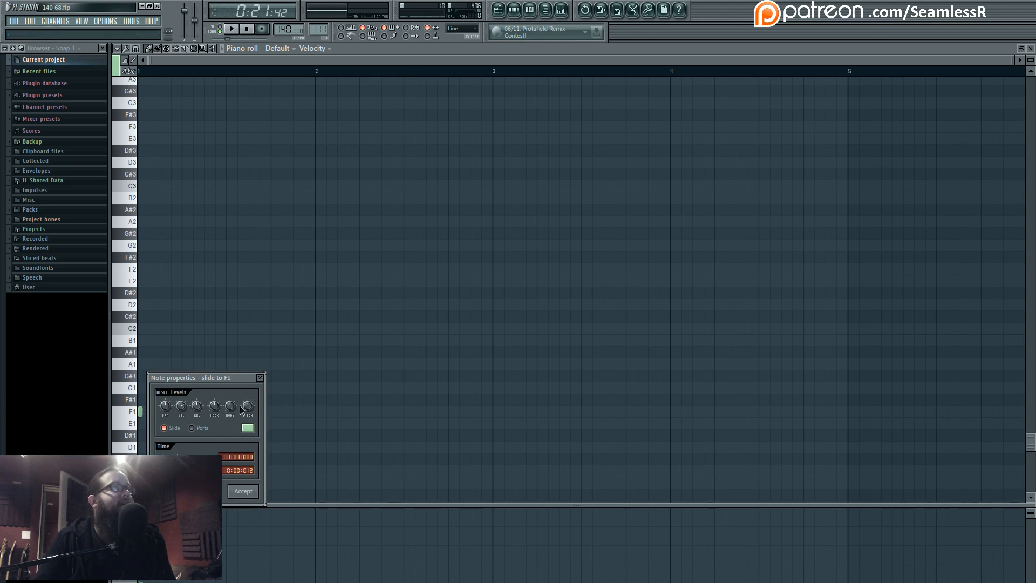
pyautogui.click(252, 494)
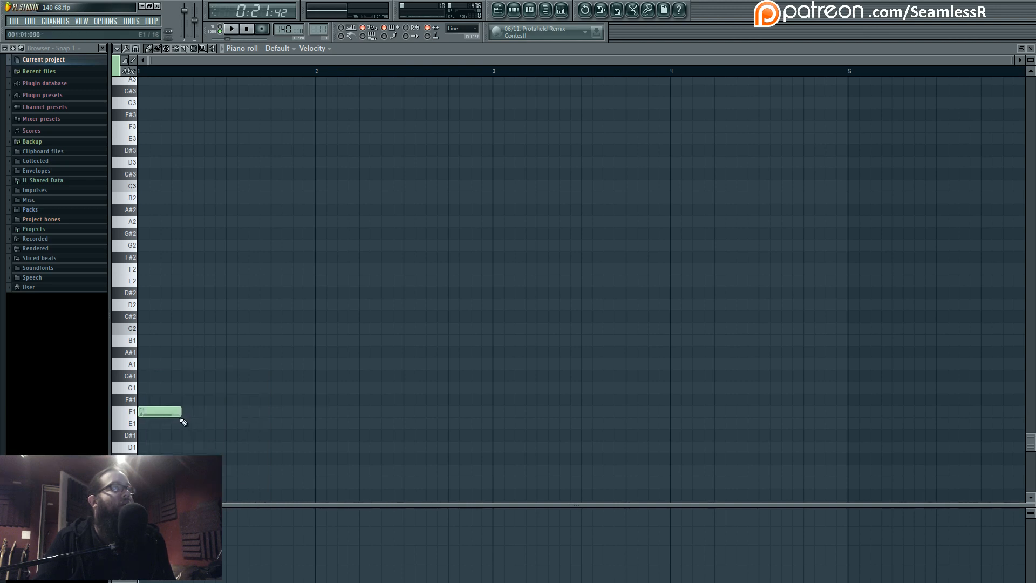
pyautogui.doubleClick(173, 413)
pyautogui.click(269, 494)
# Step: Place a Pattern 11 clip on Track 5 halfway through bar 13 and trim it to a quarter bar
pyautogui.click(505, 13)
pyautogui.click(450, 219)
pyautogui.moveTo(563, 202); pyautogui.dragTo(551, 206)
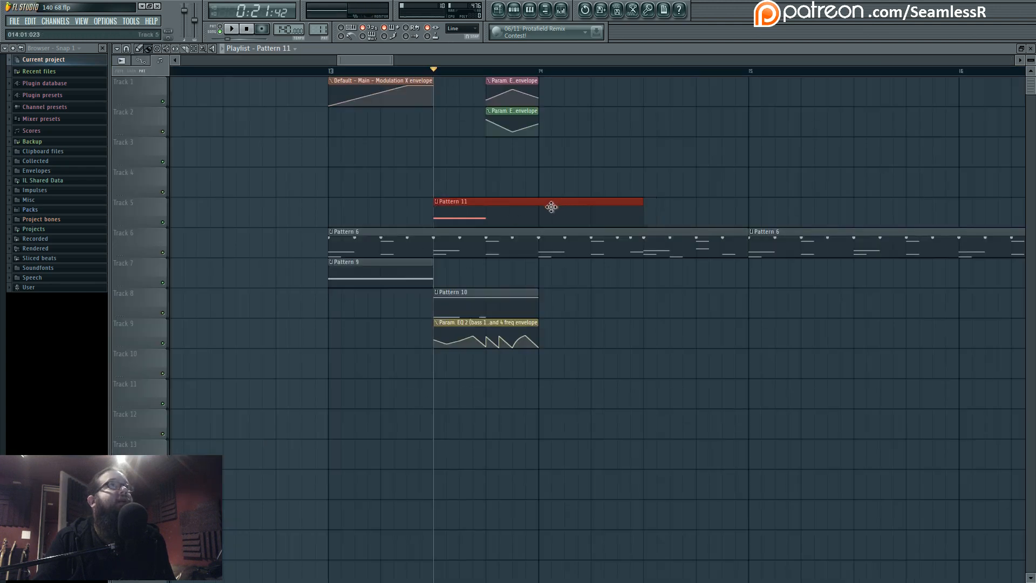
pyautogui.moveTo(641, 204); pyautogui.dragTo(491, 216)
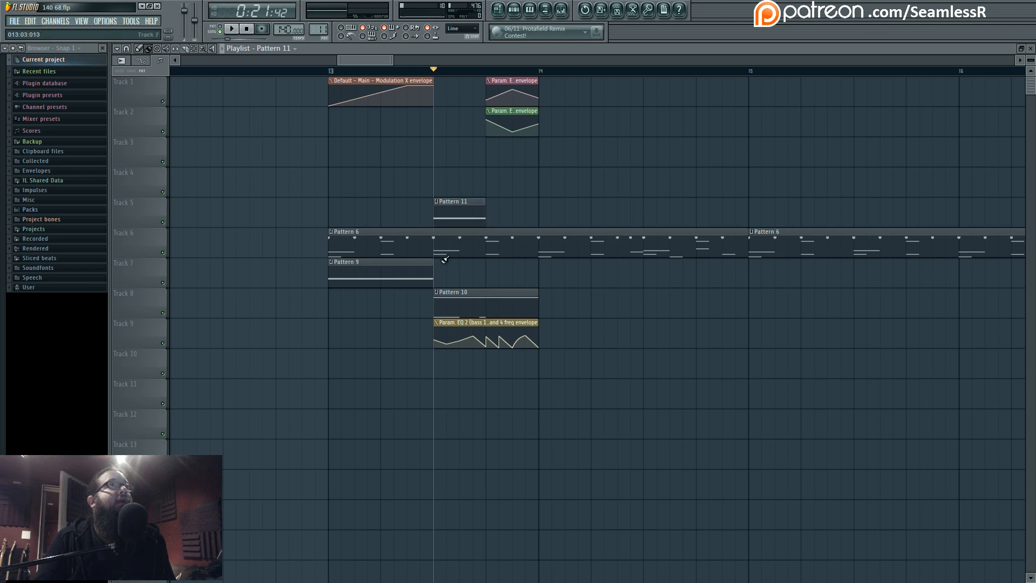
# Step: Select the Pattern 11 clip's time range and create an automation clip for Sytrus's Modulation X there
pyautogui.click(515, 10)
pyautogui.moveTo(433, 71); pyautogui.dragTo(486, 70)
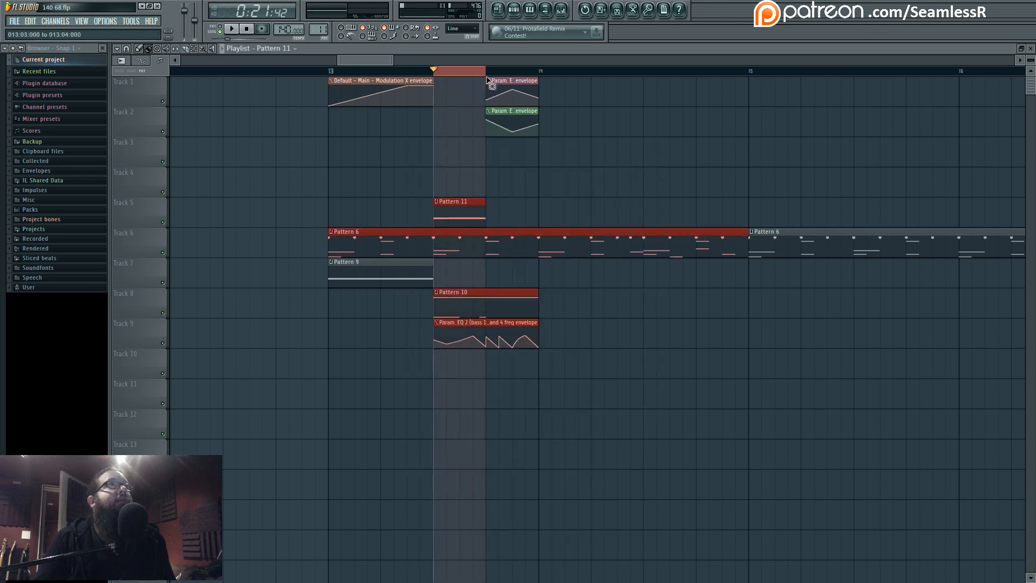
pyautogui.click(515, 11)
pyautogui.click(466, 533)
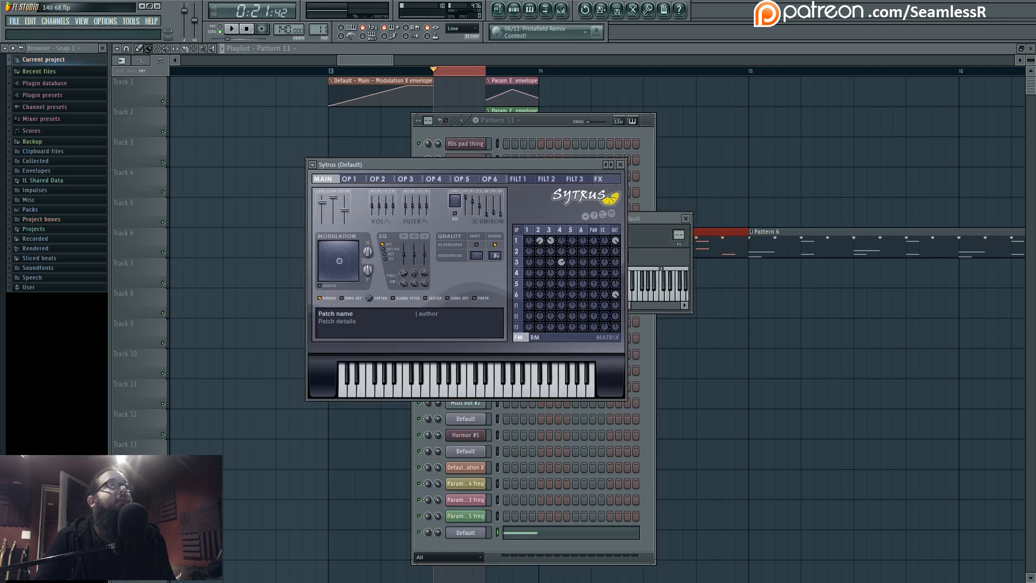
pyautogui.rightClick(367, 250)
pyautogui.click(410, 290)
# Step: Lower the new Modulation X automation's end point to the minimum during playback, then clear the time selection and replay from bar 13
pyautogui.press('space')
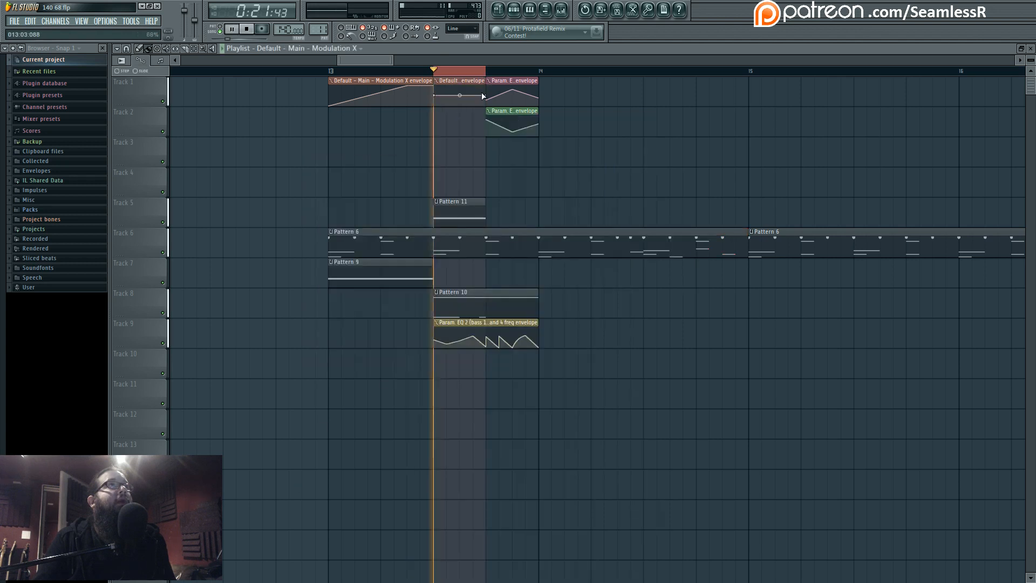
pyautogui.moveTo(484, 96); pyautogui.dragTo(485, 110)
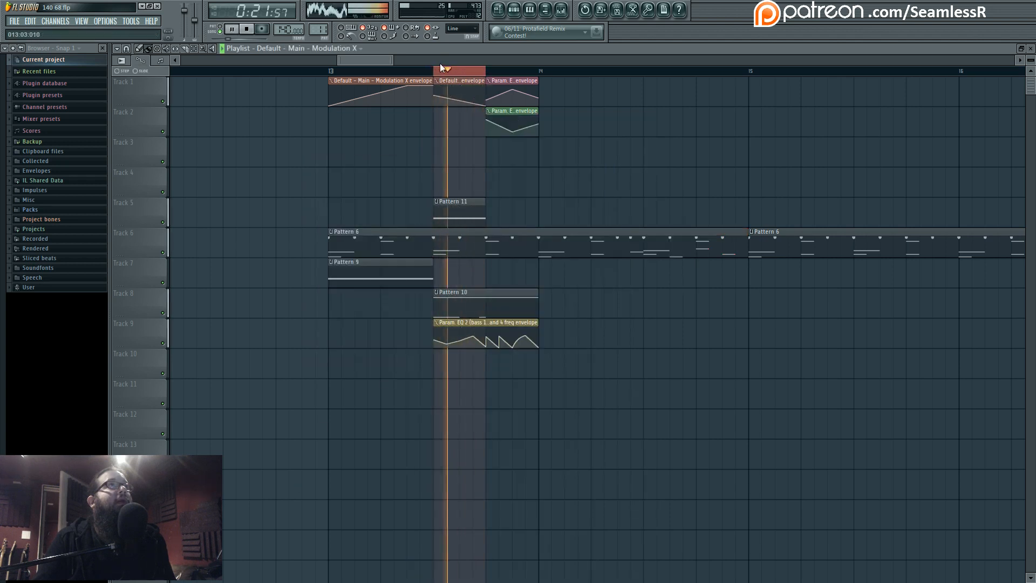
pyautogui.rightClick(436, 71)
pyautogui.click(330, 70)
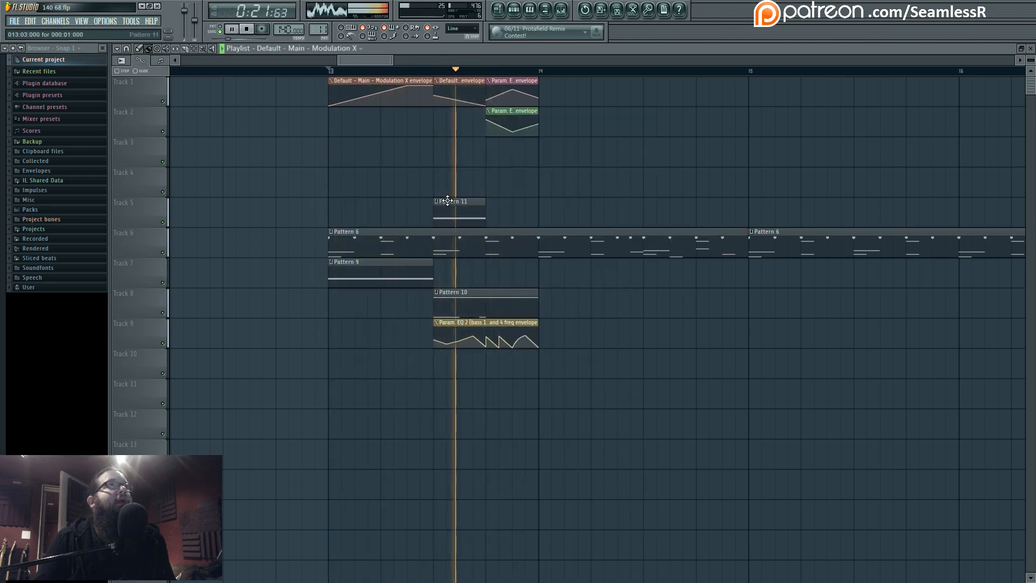
# Step: Move the Pattern 11 clip up to Track 4 and play the arrangement with the bottom Sytrus channel open
pyautogui.moveTo(448, 201); pyautogui.dragTo(448, 171)
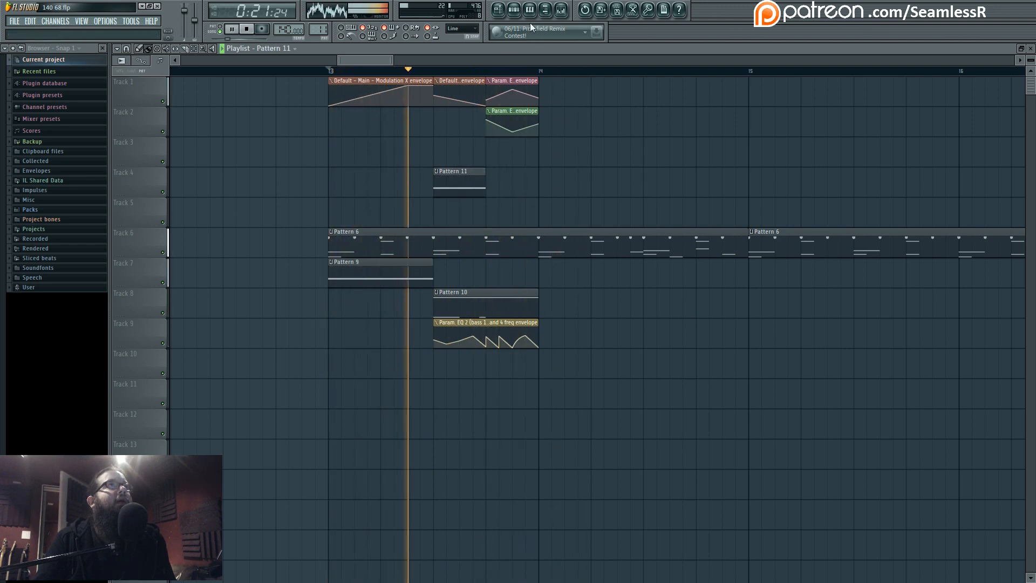
pyautogui.click(513, 9)
pyautogui.press('space')
pyautogui.click(477, 533)
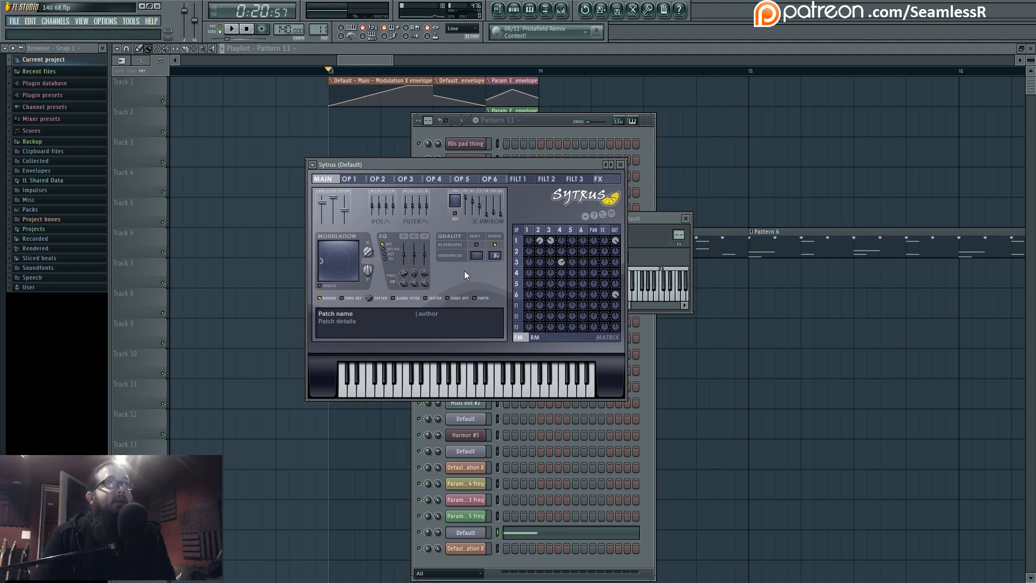
pyautogui.press('space')
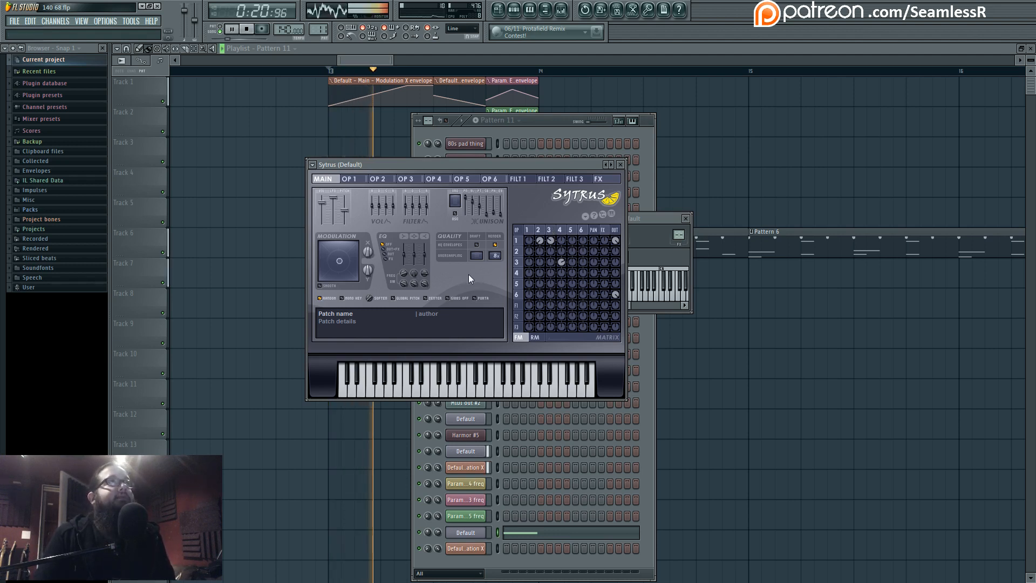
# Step: Open the mixer, reopen the bottom Sytrus channel, and audition playback from the Pattern 11 clip
pyautogui.press('F12')
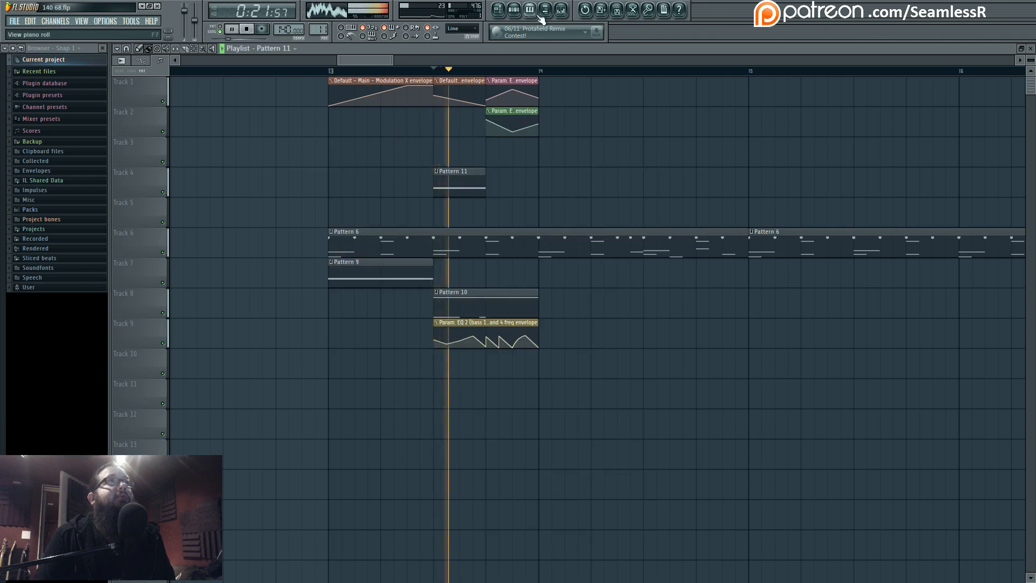
pyautogui.press('F9')
pyautogui.press('space')
pyautogui.press('F6')
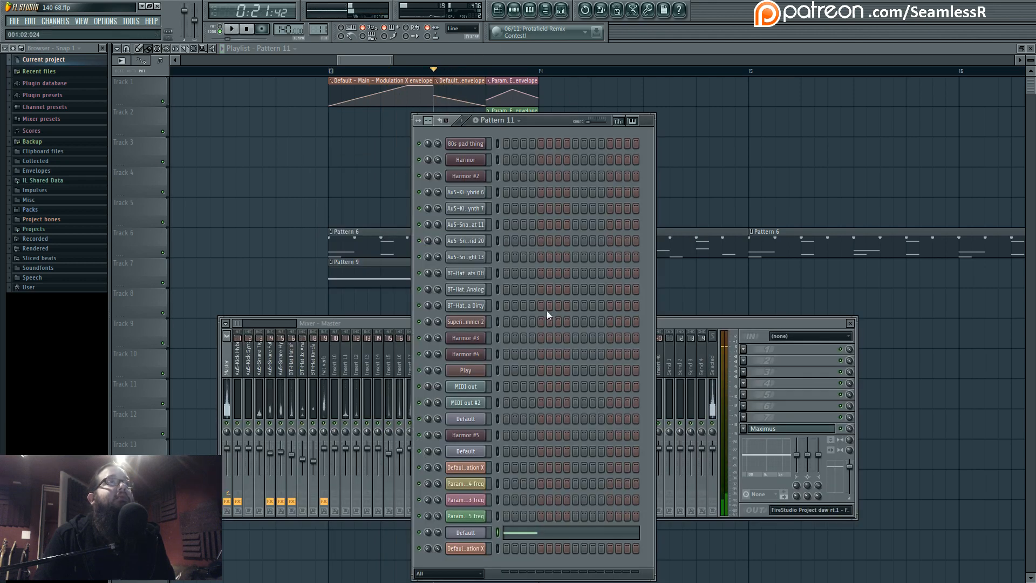
pyautogui.click(477, 533)
pyautogui.press('space')
pyautogui.press('space')
# Step: Play the Pattern 11 section while adjusting how strongly operators 2 and 3 modulate operator 1
pyautogui.click(539, 229)
pyautogui.press('space')
pyautogui.press('space')
pyautogui.press('space')
pyautogui.press('space')
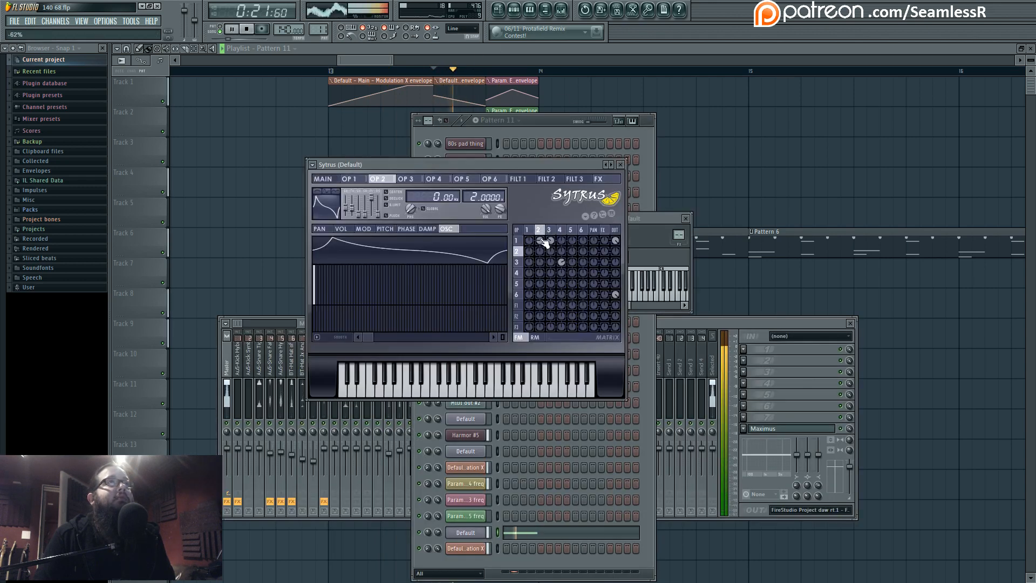
pyautogui.click(549, 231)
pyautogui.press('space')
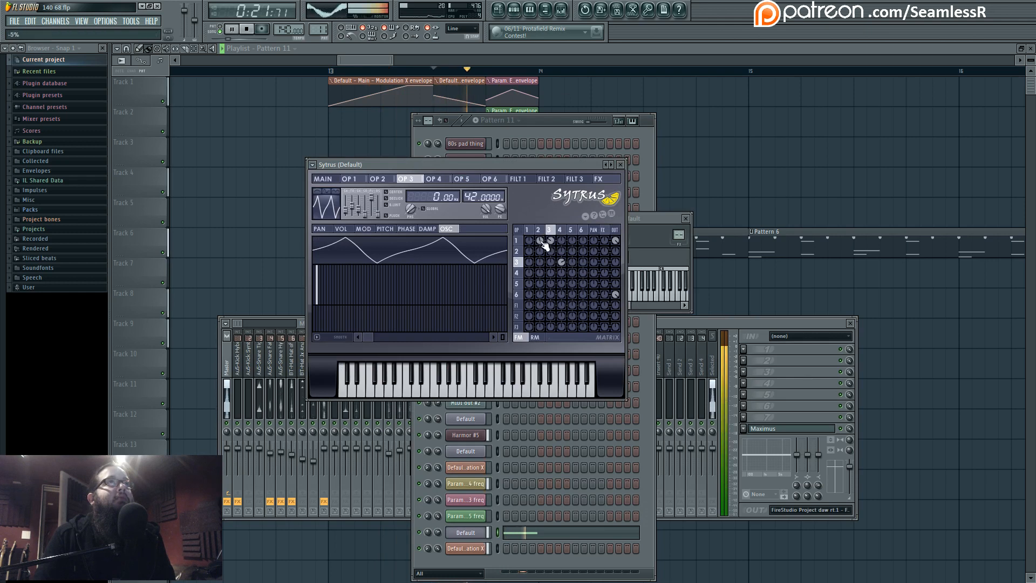
pyautogui.press('space')
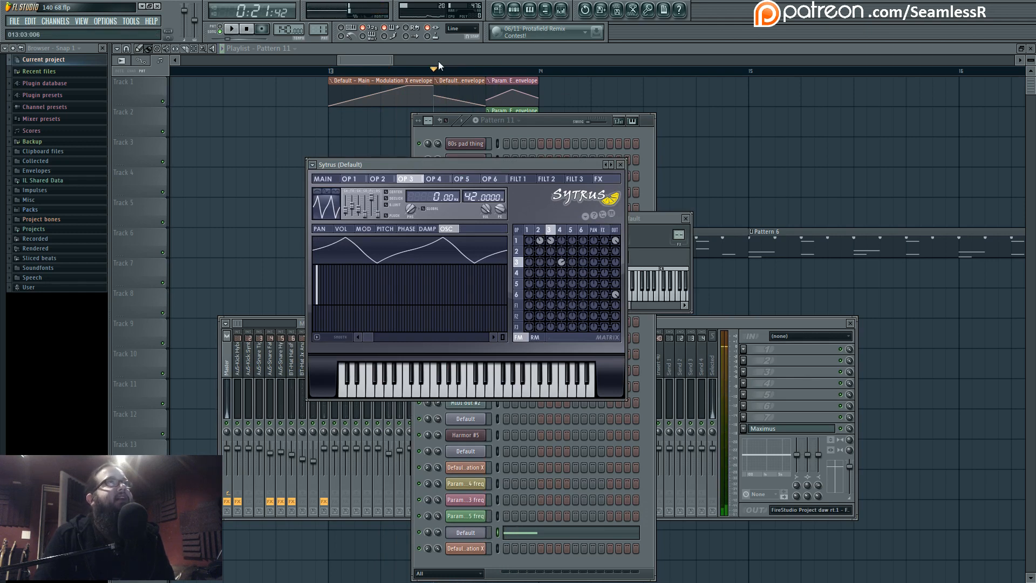
# Step: Select the Pattern 11 time range, assign the Sytrus channel to mixer insert 34, and route that insert only to mixer track 20
pyautogui.moveTo(440, 72); pyautogui.dragTo(482, 72)
pyautogui.click(562, 9)
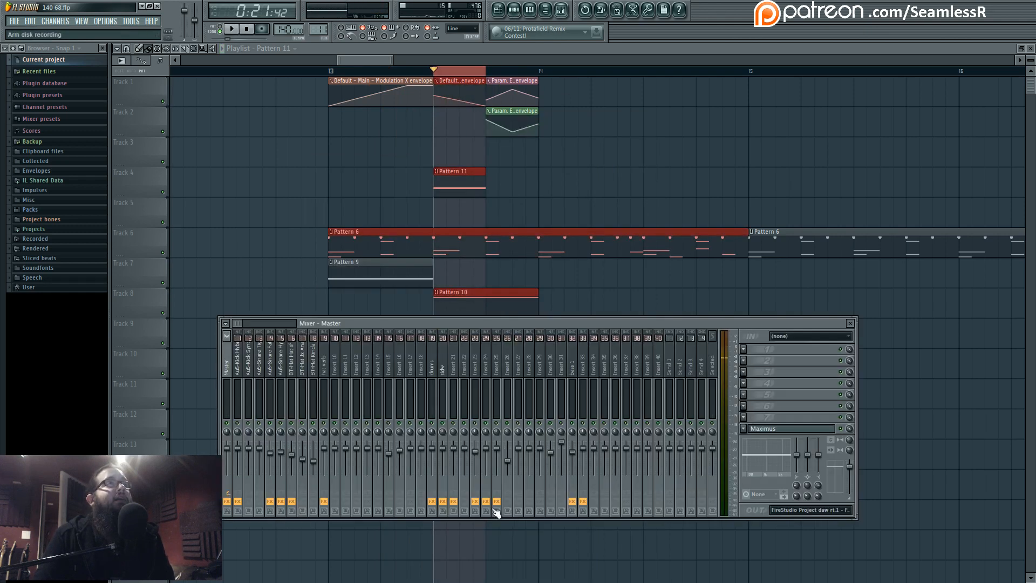
pyautogui.click(514, 10)
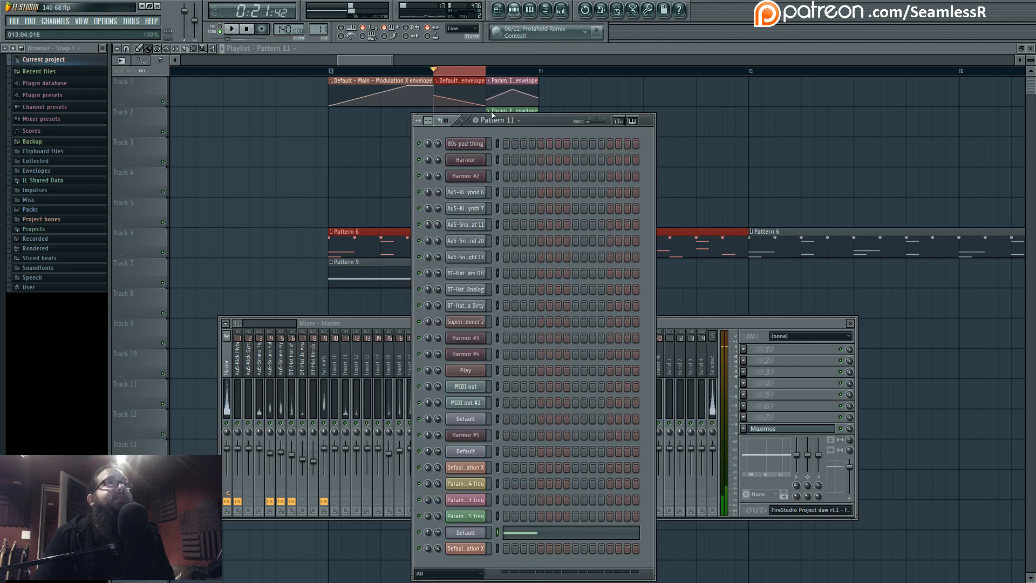
pyautogui.click(475, 533)
pyautogui.moveTo(679, 235); pyautogui.dragTo(678, 186)
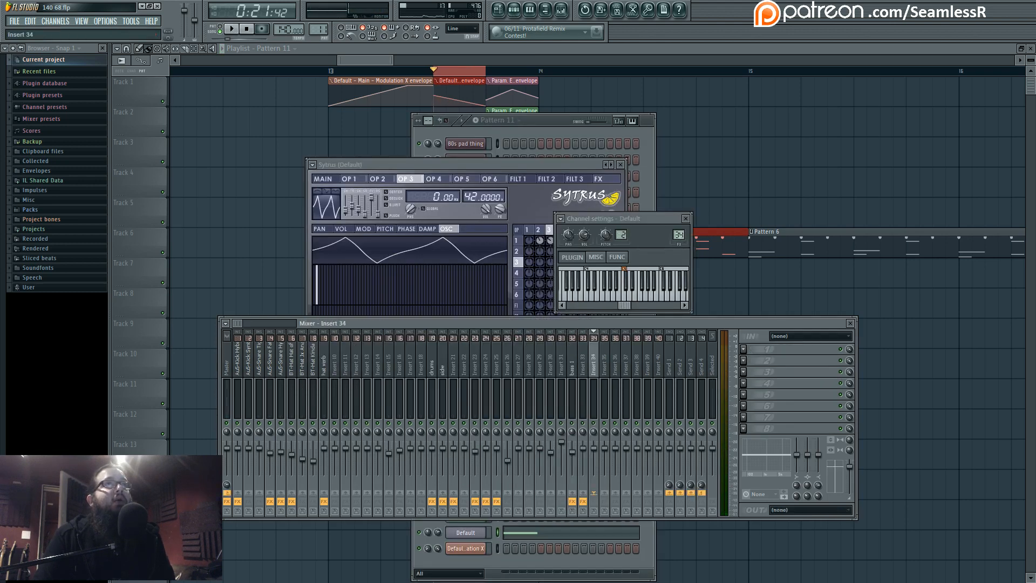
pyautogui.rightClick(443, 493)
pyautogui.click(452, 496)
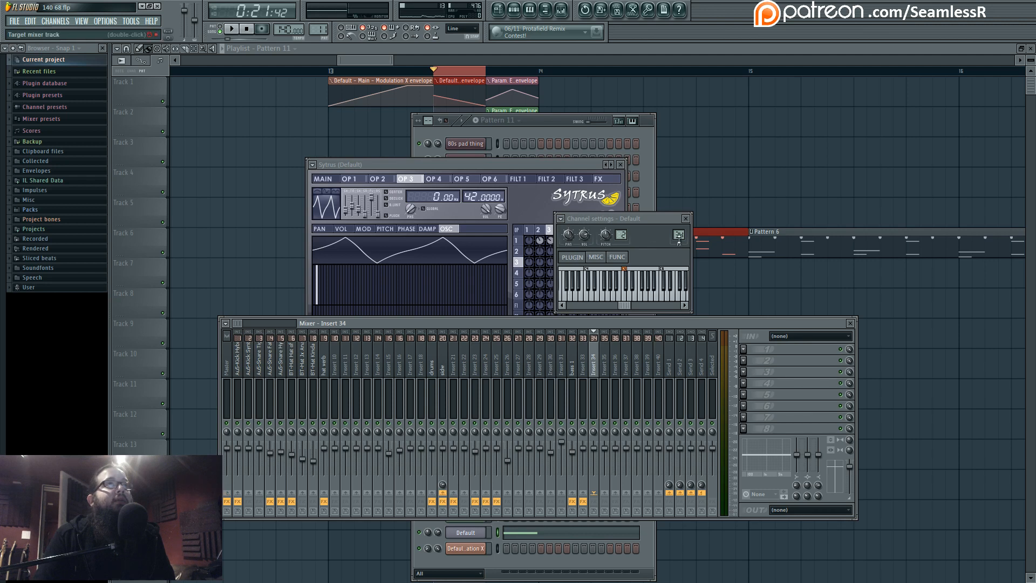
# Step: Play the looped Pattern 11 section with the Sytrus editor in front of the mixer, and set operator 3's frequency ratio to 32
pyautogui.moveTo(639, 316); pyautogui.dragTo(636, 329)
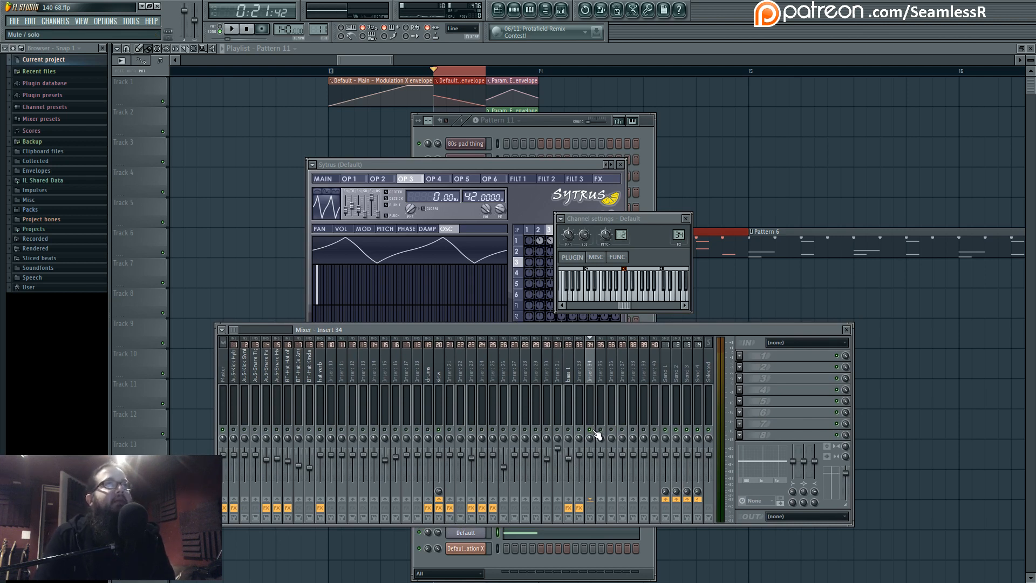
pyautogui.press('space')
pyautogui.moveTo(453, 165); pyautogui.dragTo(466, 173)
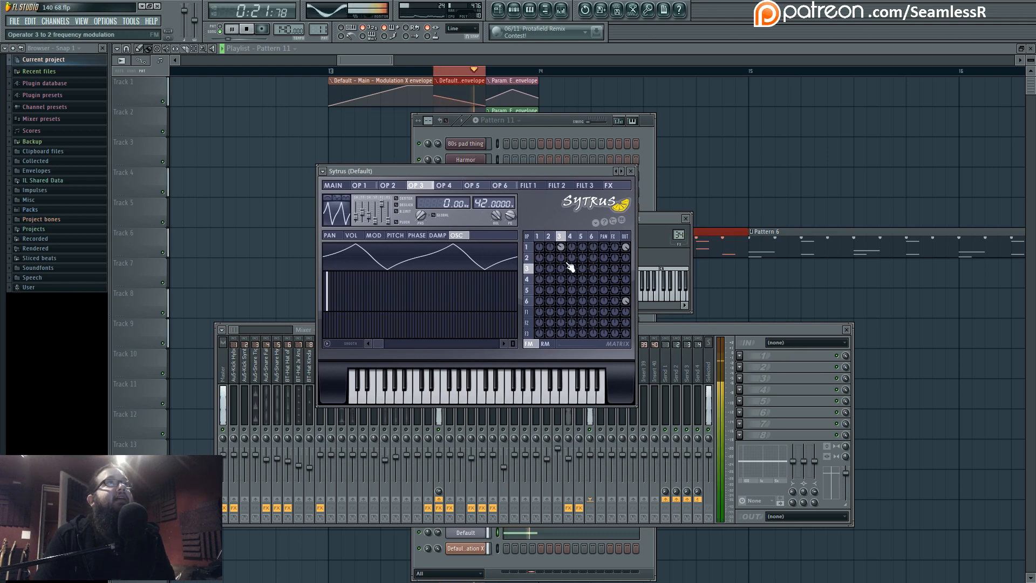
pyautogui.press('space')
pyautogui.press('space')
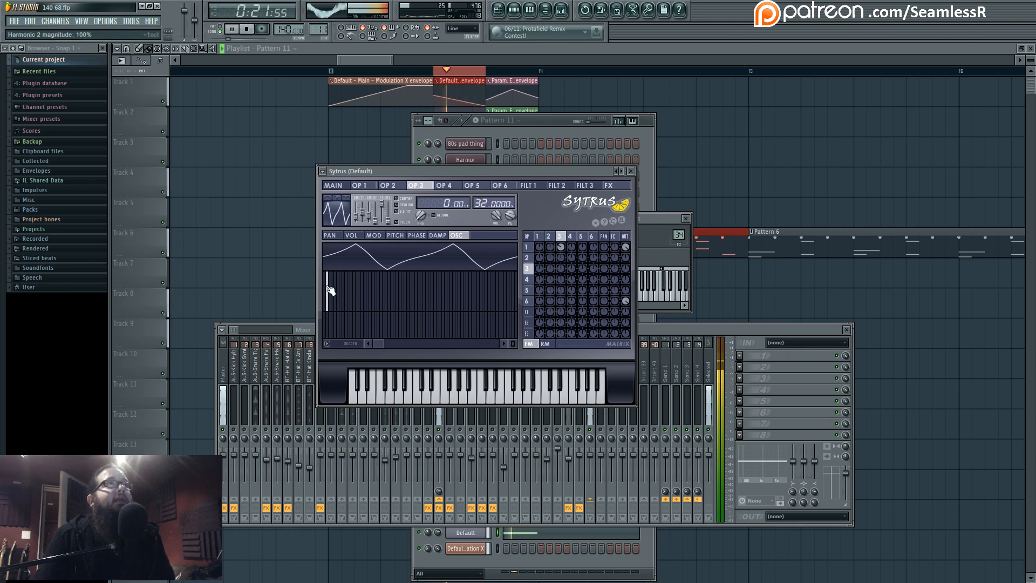
# Step: Shift the phase of operator 3's second harmonic while auditioning the loop
pyautogui.press('space')
pyautogui.click(328, 318)
pyautogui.press('space')
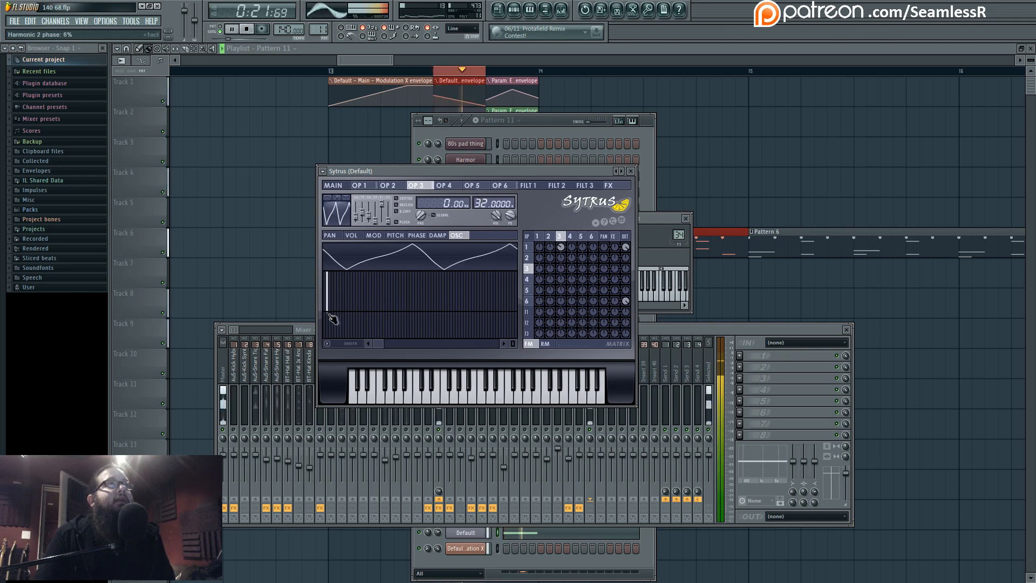
# Step: Make operator 4 frequency-modulate operator 3 at about -18% while the loop plays, keeping Sytrus in front of the mixer
pyautogui.click(570, 237)
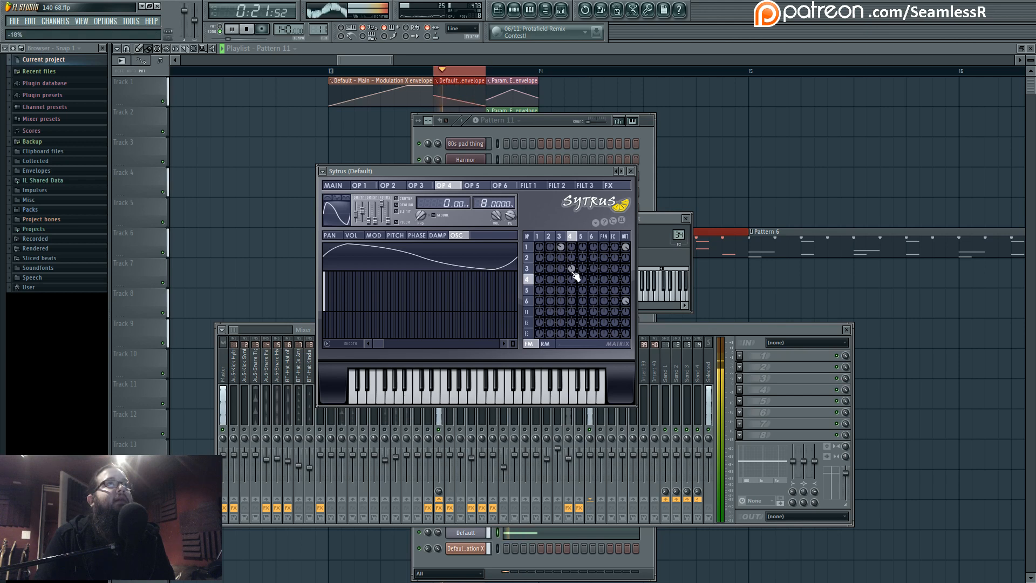
pyautogui.press('space')
pyautogui.click(702, 328)
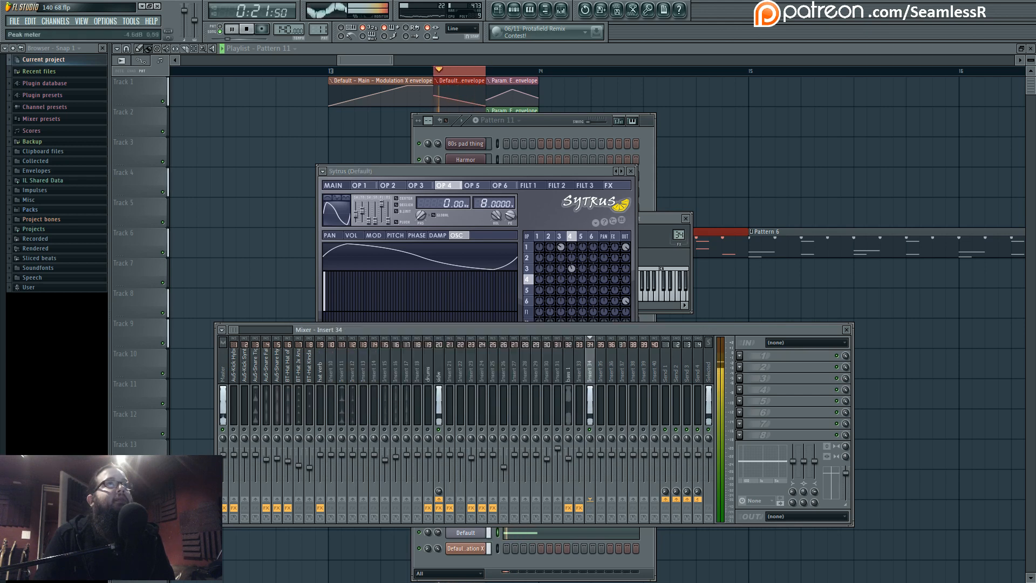
pyautogui.click(740, 355)
pyautogui.press('Escape')
pyautogui.click(583, 209)
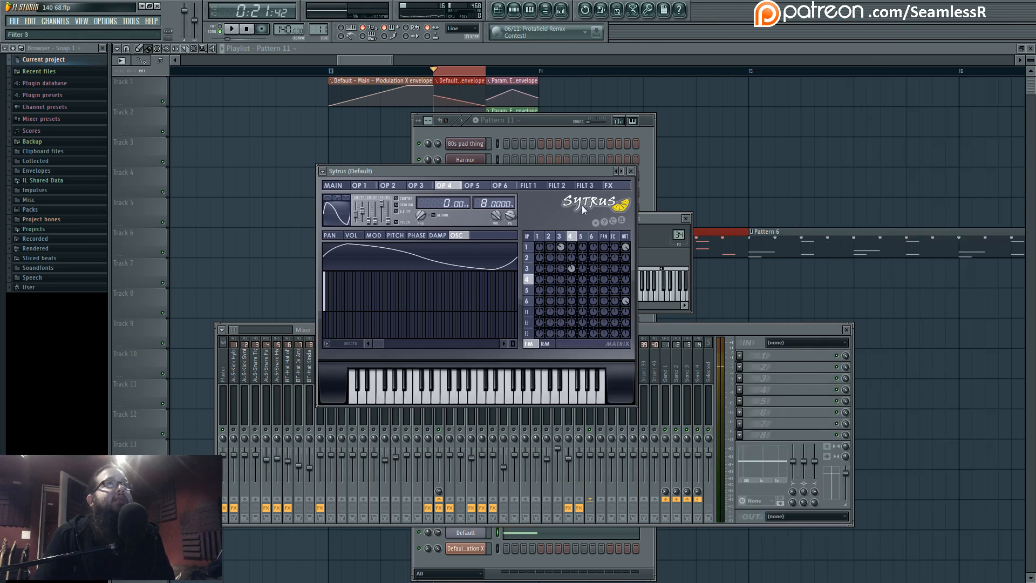
# Step: Select operator 5 and apply it as ring modulation to operator 3 while the loop plays
pyautogui.click(581, 237)
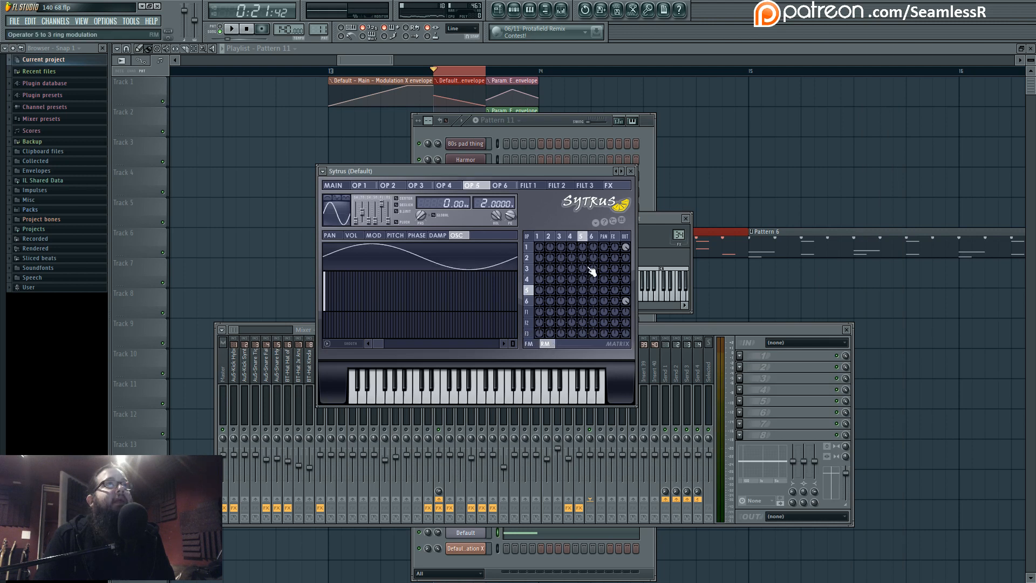
pyautogui.press('space')
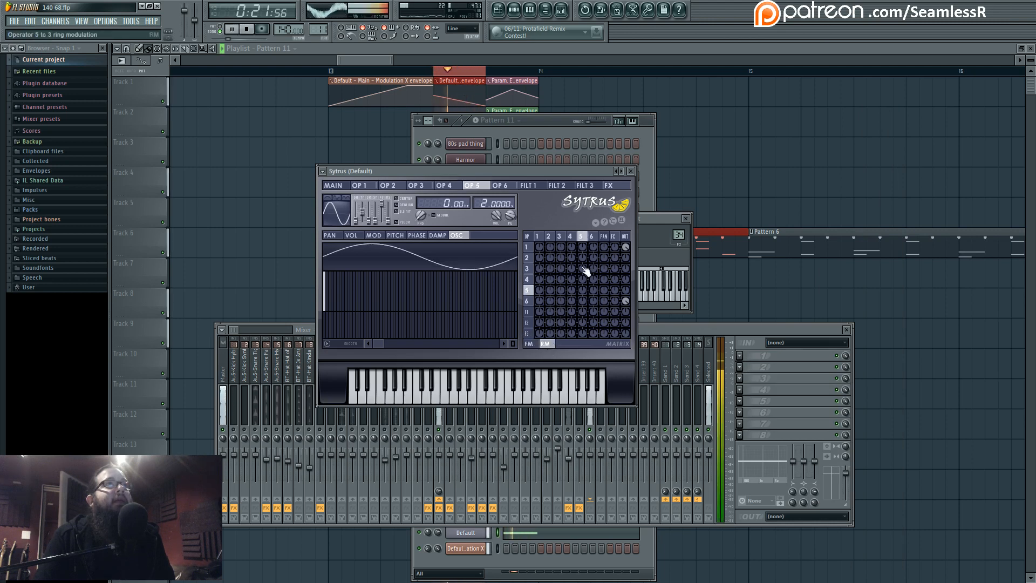
pyautogui.moveTo(584, 269); pyautogui.dragTo(583, 313)
pyautogui.keyDown('alt'); pyautogui.click(584, 257); pyautogui.keyUp('alt')
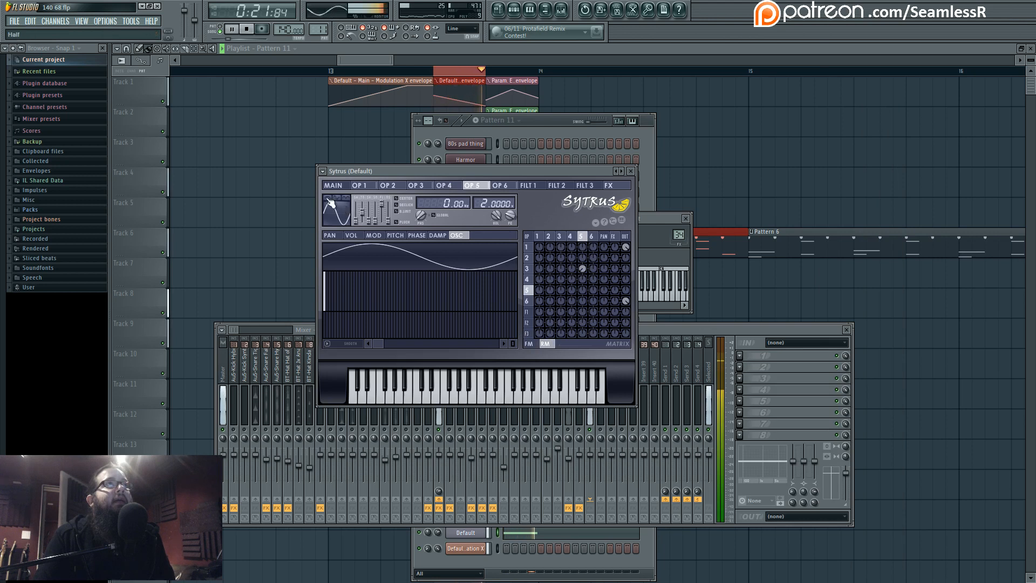
# Step: Reshape operator 5's waveform into a half-sine hump followed by a flat section, and adjust its first harmonic
pyautogui.moveTo(331, 203); pyautogui.dragTo(344, 203)
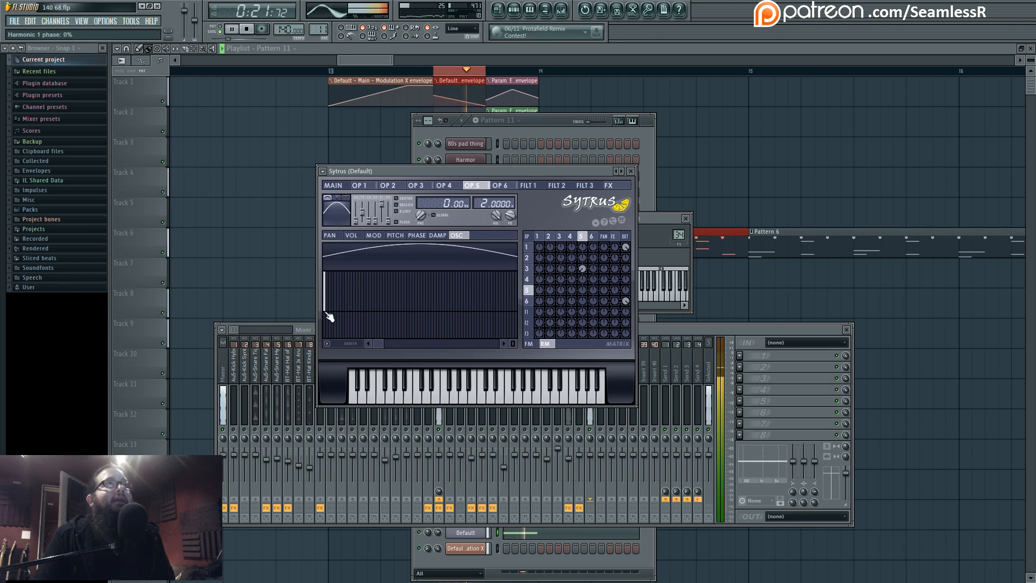
pyautogui.moveTo(326, 309); pyautogui.dragTo(325, 270)
pyautogui.click(338, 198)
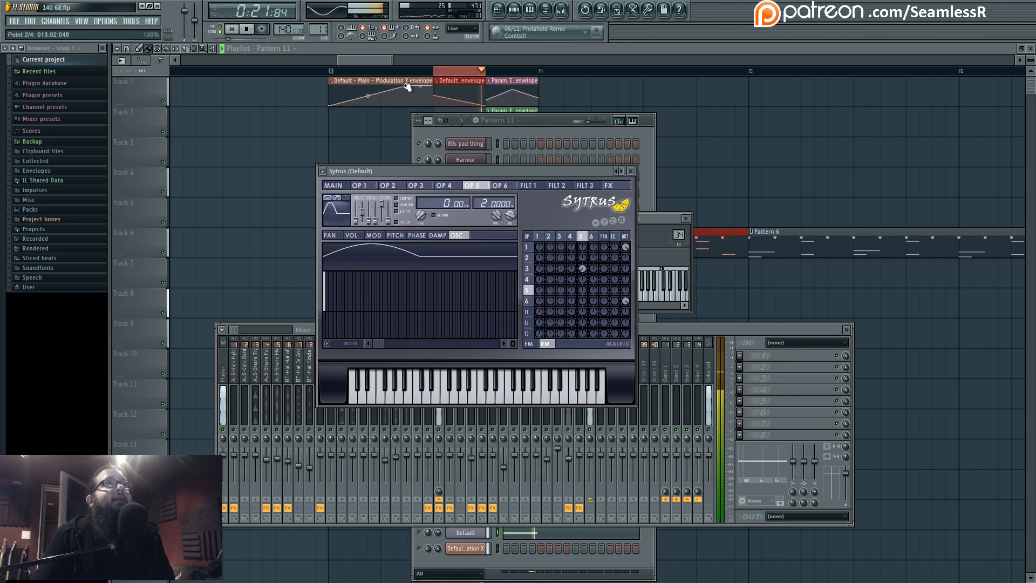
# Step: Reshape the Modulation X automation clip above Pattern 11 into two consecutive falling ramps with a jump at its middle
pyautogui.moveTo(438, 94); pyautogui.dragTo(487, 84)
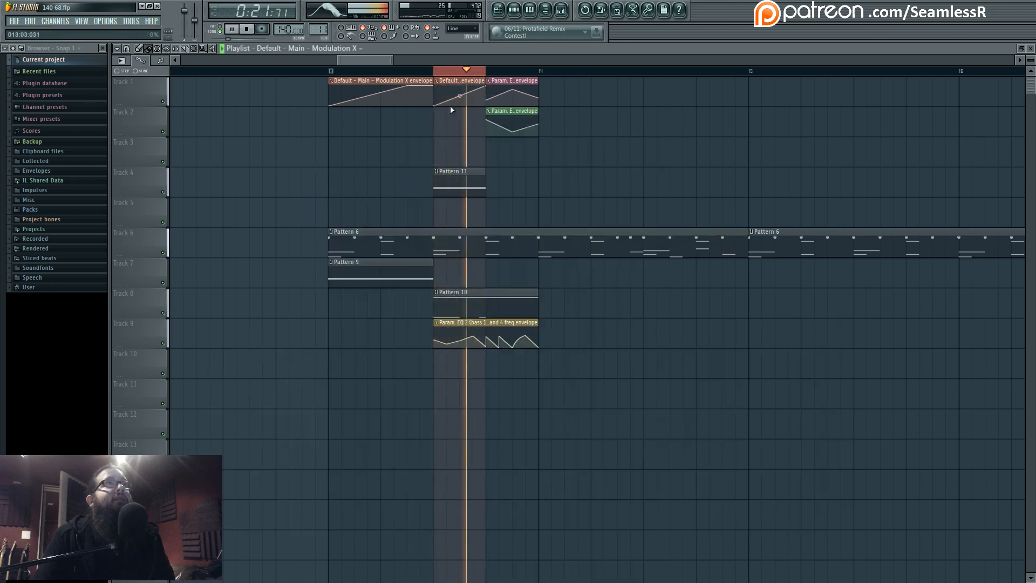
pyautogui.moveTo(433, 106)
pyautogui.mouseDown()
pyautogui.moveTo(435, 86)
pyautogui.moveTo(487, 99)
pyautogui.moveTo(446, 100)
pyautogui.mouseUp()
pyautogui.rightClick(456, 96)
pyautogui.moveTo(460, 96); pyautogui.dragTo(484, 109)
pyautogui.rightClick(462, 86)
pyautogui.rightClick(447, 100)
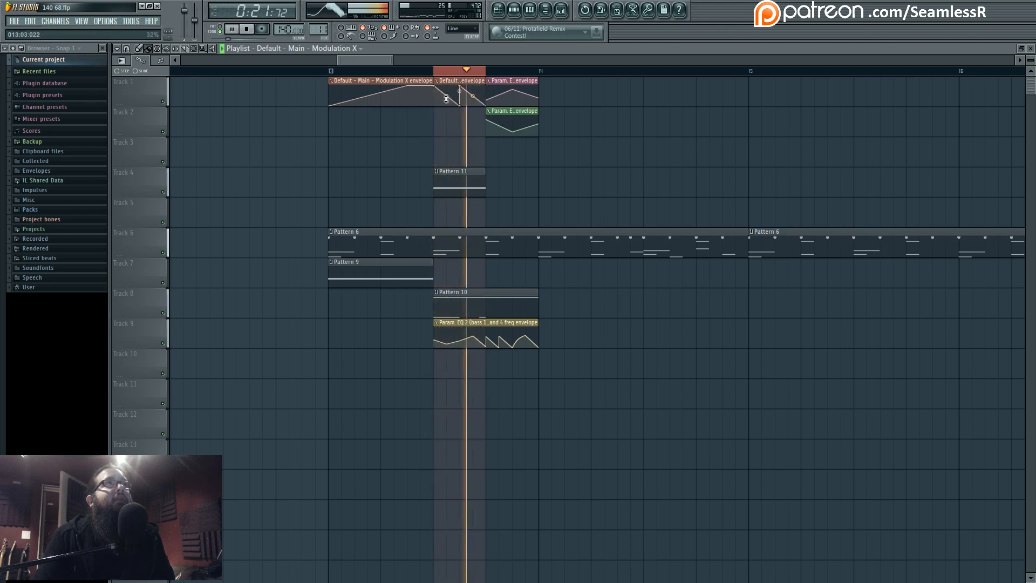
# Step: Audition the new automation, reselect the Pattern 11 time range in the playlist, and play it with the mixer open
pyautogui.press('F9')
pyautogui.press('space')
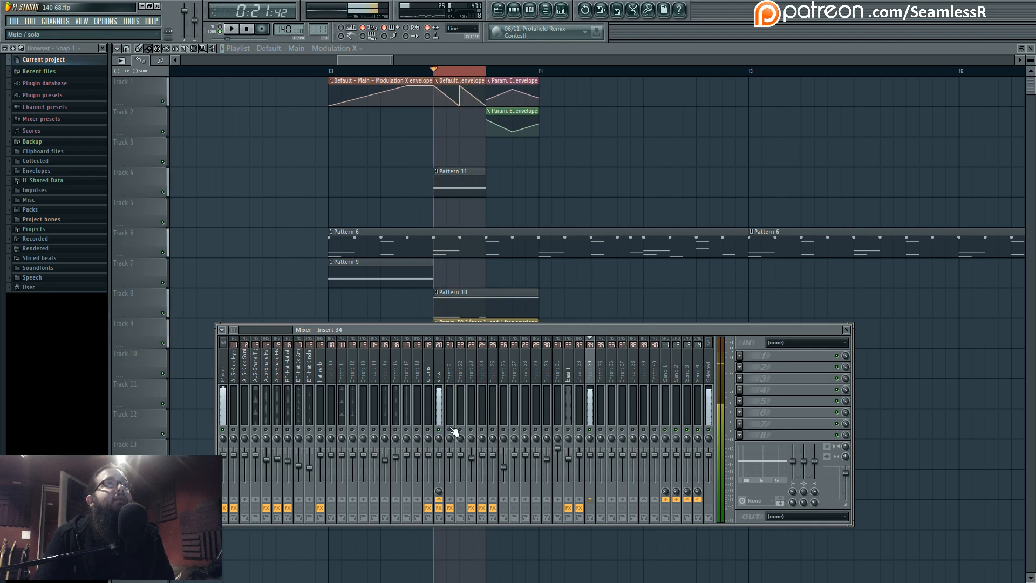
pyautogui.click(331, 70)
pyautogui.press('space')
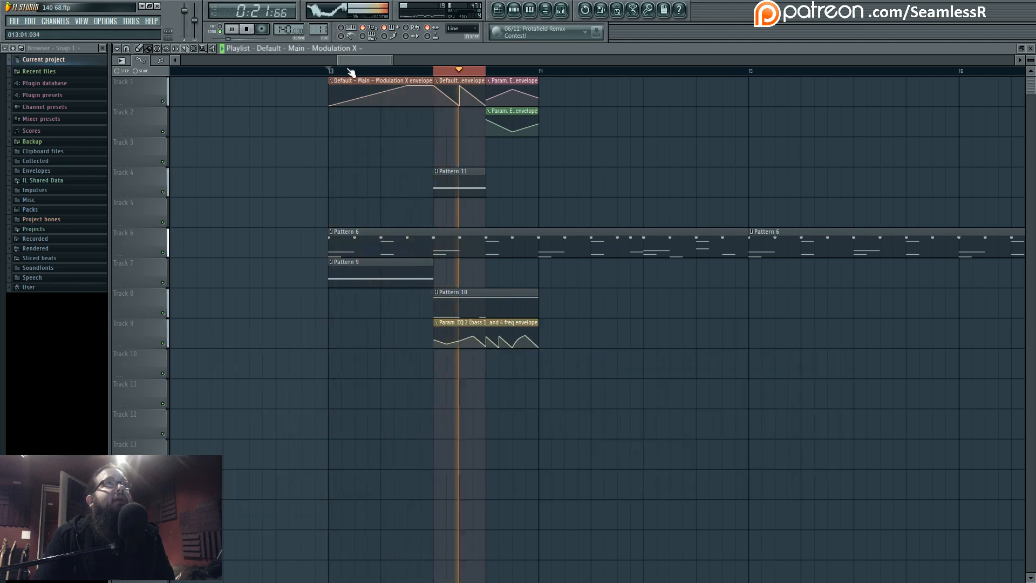
pyautogui.rightClick(453, 73)
pyautogui.press('space')
pyautogui.moveTo(441, 72); pyautogui.dragTo(483, 73)
pyautogui.click(561, 10)
pyautogui.press('space')
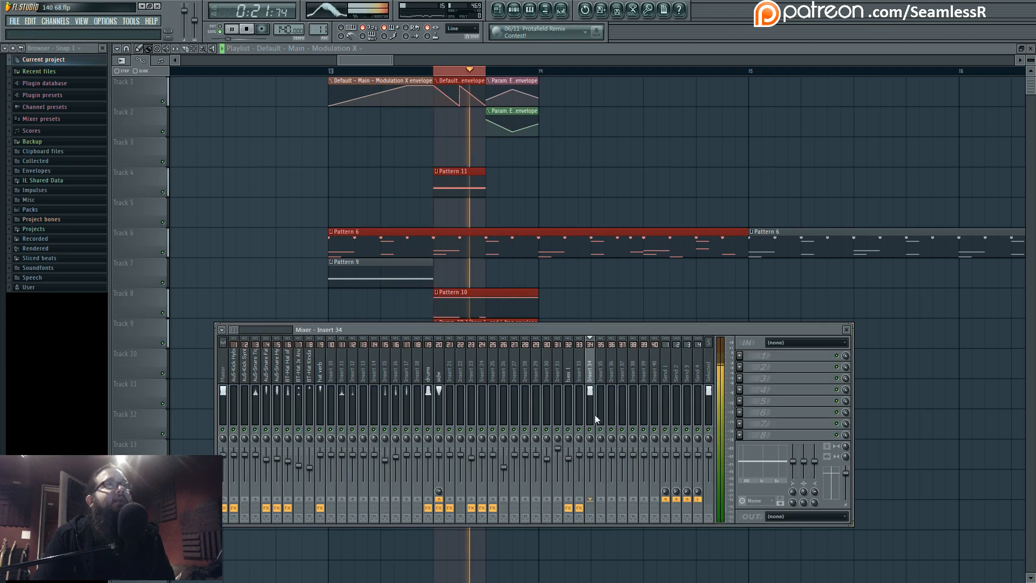
# Step: Load Fruity WaveShaper in the first effect slot of mixer insert 34
pyautogui.click(739, 355)
pyautogui.moveTo(782, 367)
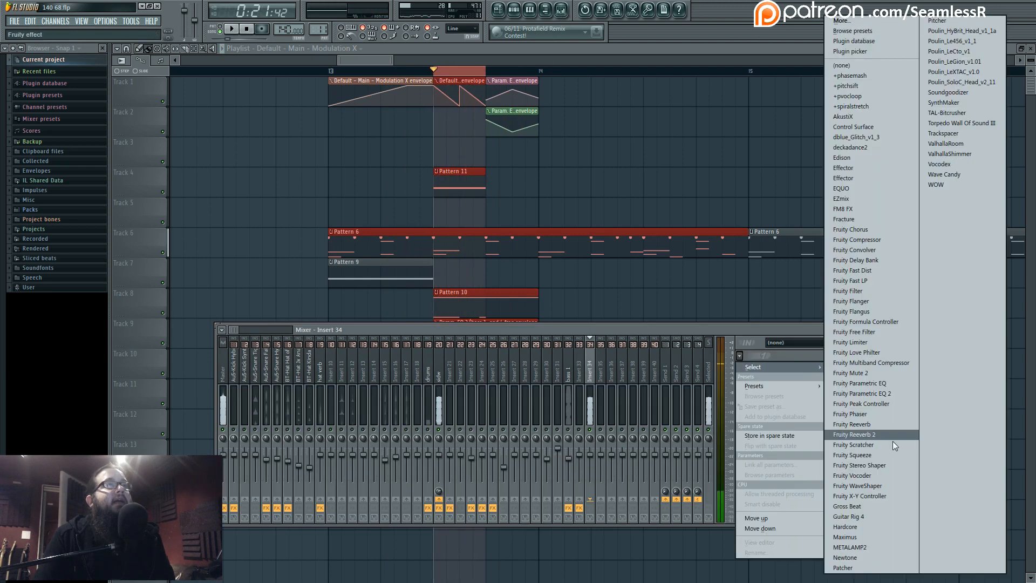
pyautogui.click(894, 485)
# Step: Shape the WaveShaper curve with a steep start, a flat shelf between two added points, and an arched rise to the maximum
pyautogui.moveTo(190, 191); pyautogui.dragTo(148, 251)
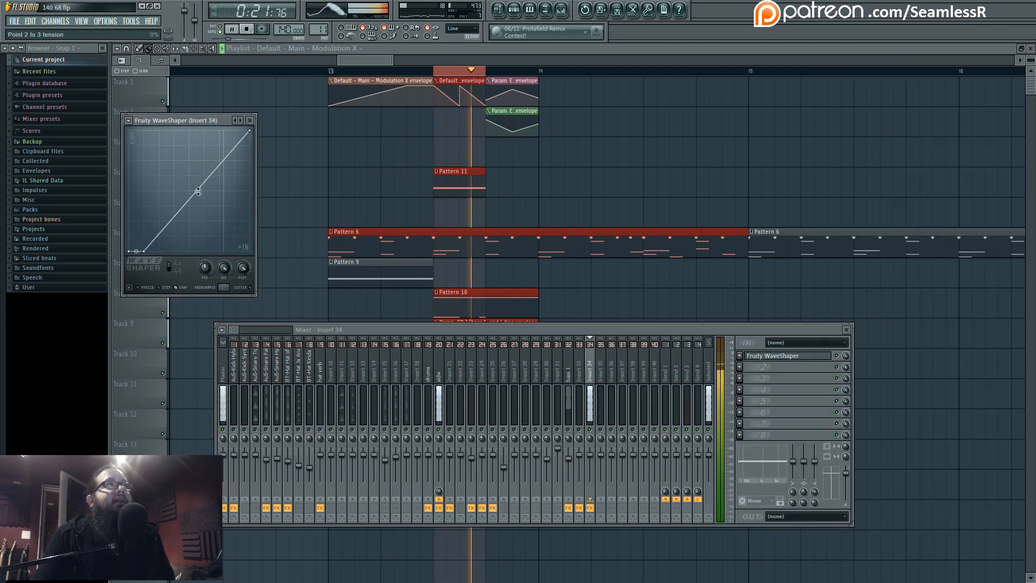
pyautogui.moveTo(196, 190); pyautogui.dragTo(196, 153)
pyautogui.moveTo(144, 251); pyautogui.dragTo(137, 236)
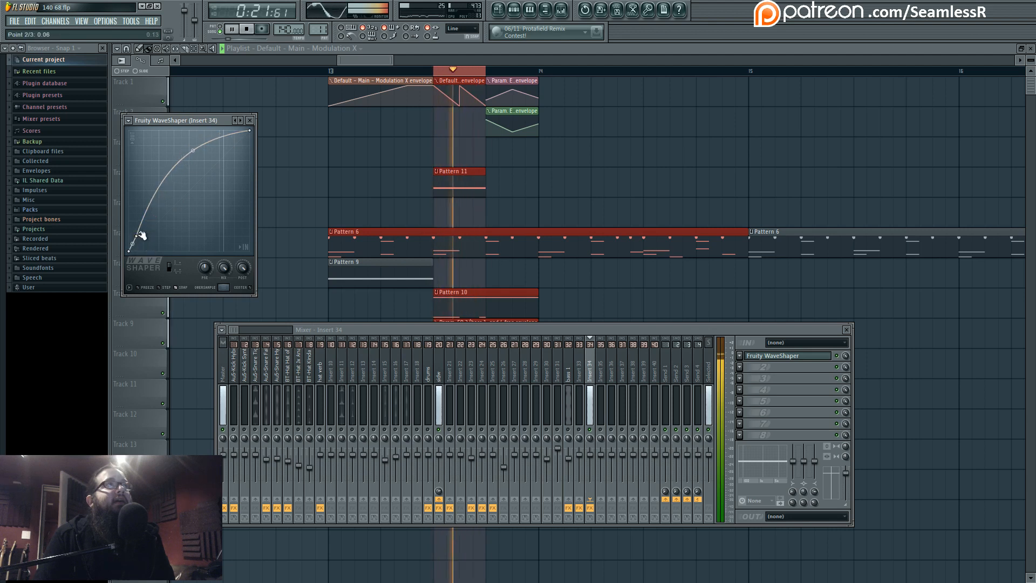
pyautogui.rightClick(152, 214)
pyautogui.rightClick(174, 213)
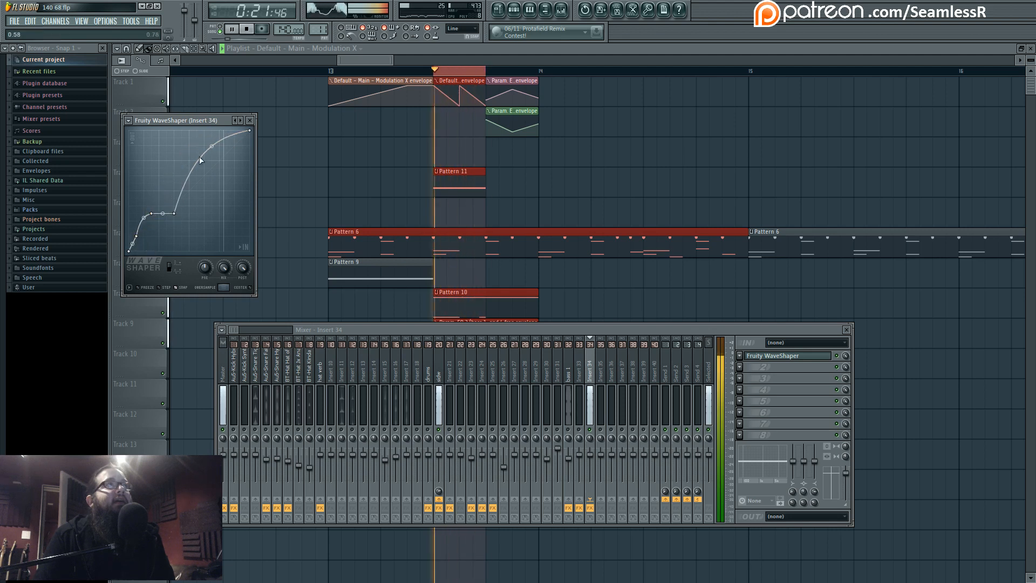
pyautogui.moveTo(212, 146)
pyautogui.mouseDown()
pyautogui.moveTo(211, 169)
pyautogui.moveTo(212, 151)
pyautogui.mouseUp()
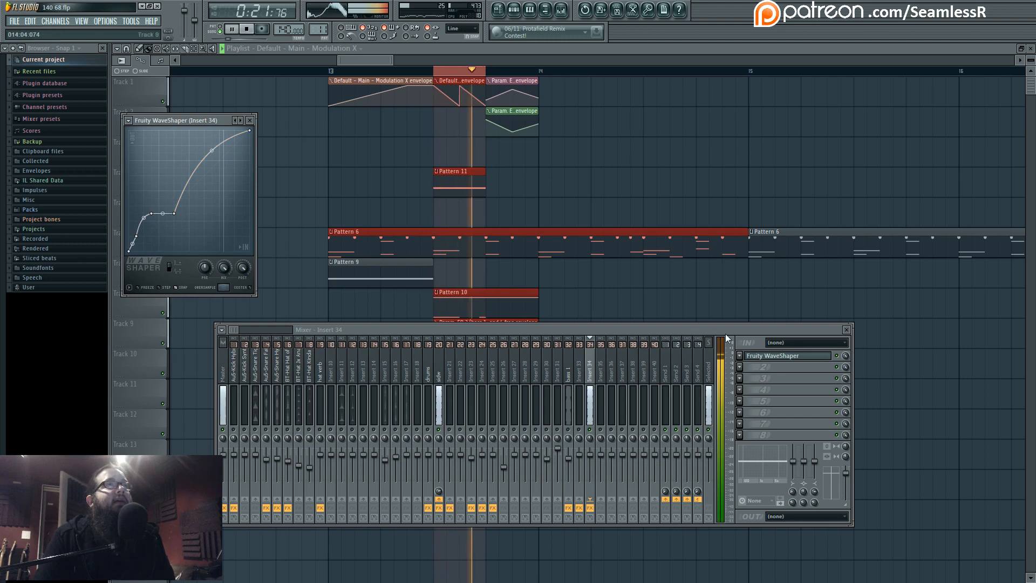
# Step: Add an upper point to the WaveShaper curve and turn the last segment into dense square pulses, adjusting them during playback
pyautogui.click(514, 10)
pyautogui.press('space')
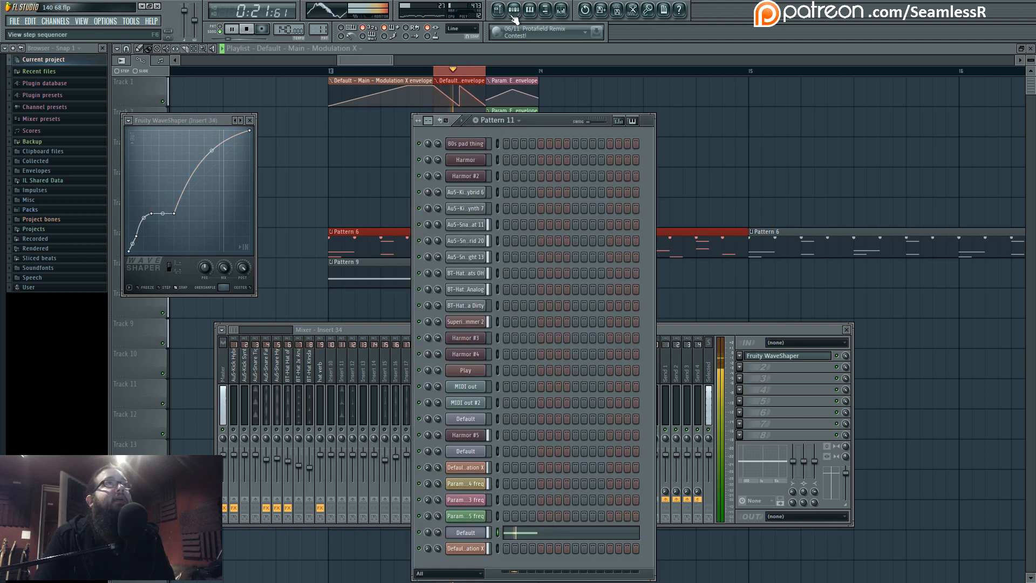
pyautogui.press('space')
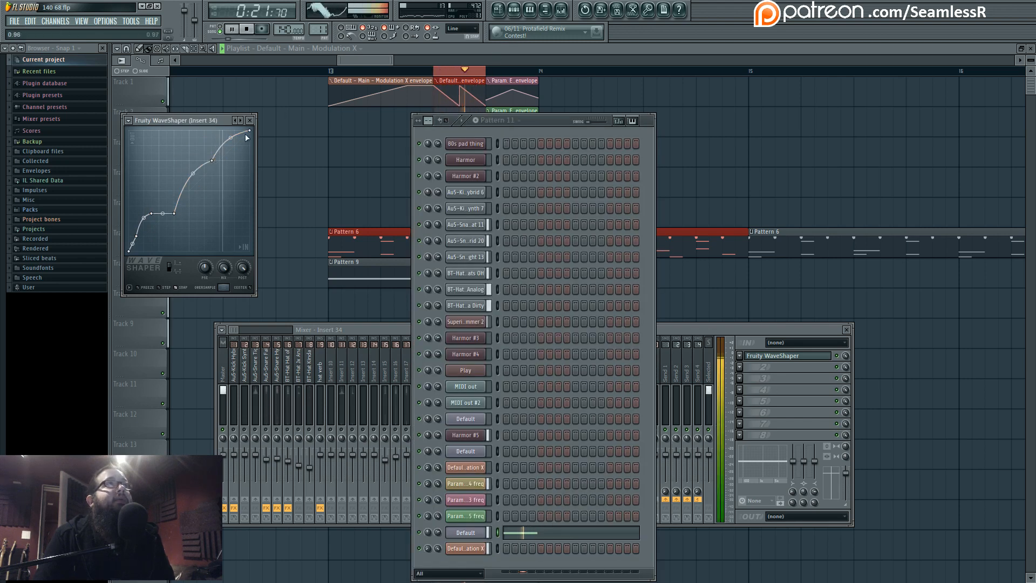
pyautogui.click(280, 231)
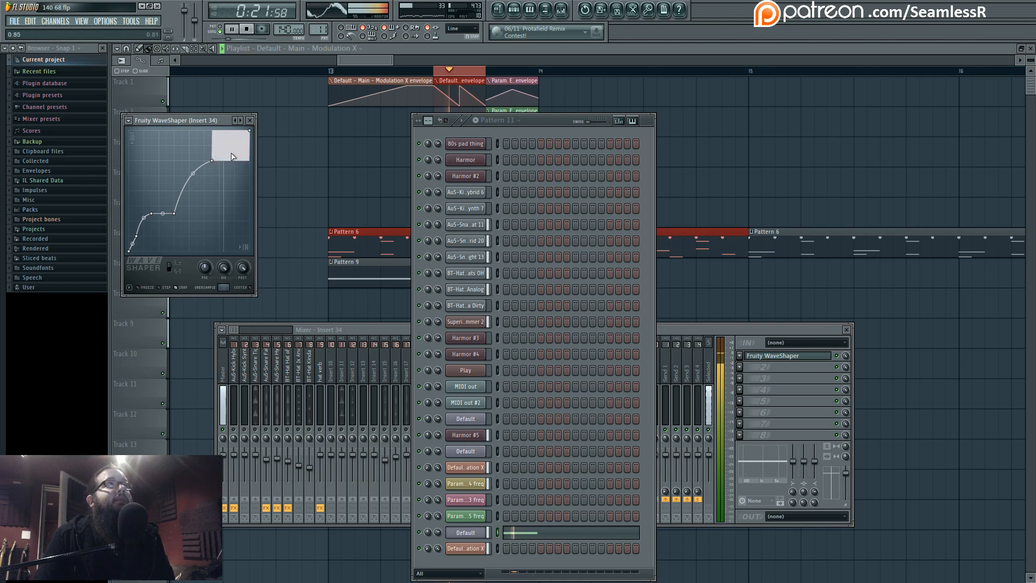
pyautogui.moveTo(230, 146); pyautogui.dragTo(226, 122)
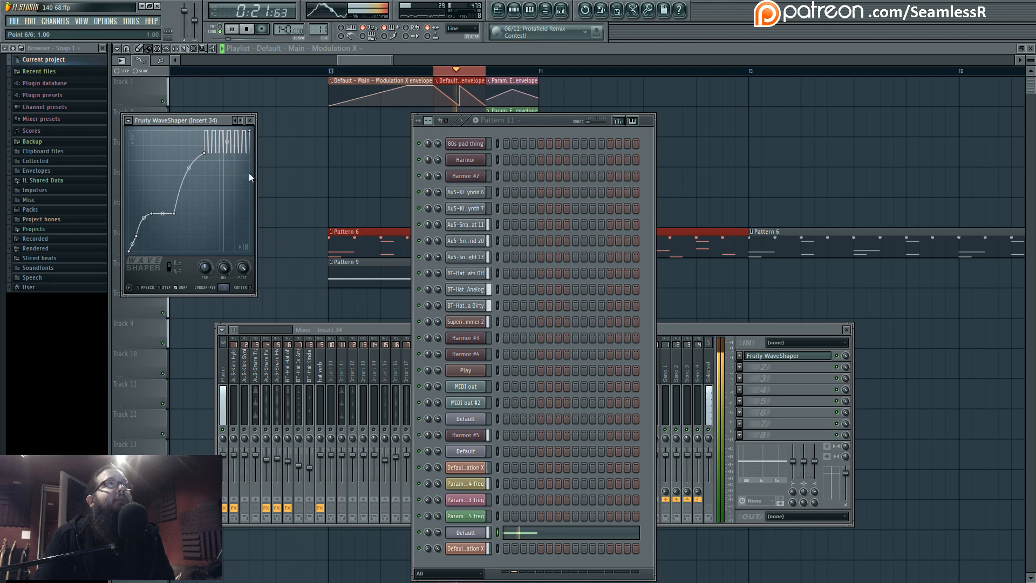
pyautogui.moveTo(197, 157)
pyautogui.mouseDown()
pyautogui.moveTo(225, 167)
pyautogui.moveTo(223, 128)
pyautogui.moveTo(189, 173)
pyautogui.moveTo(192, 160)
pyautogui.mouseUp()
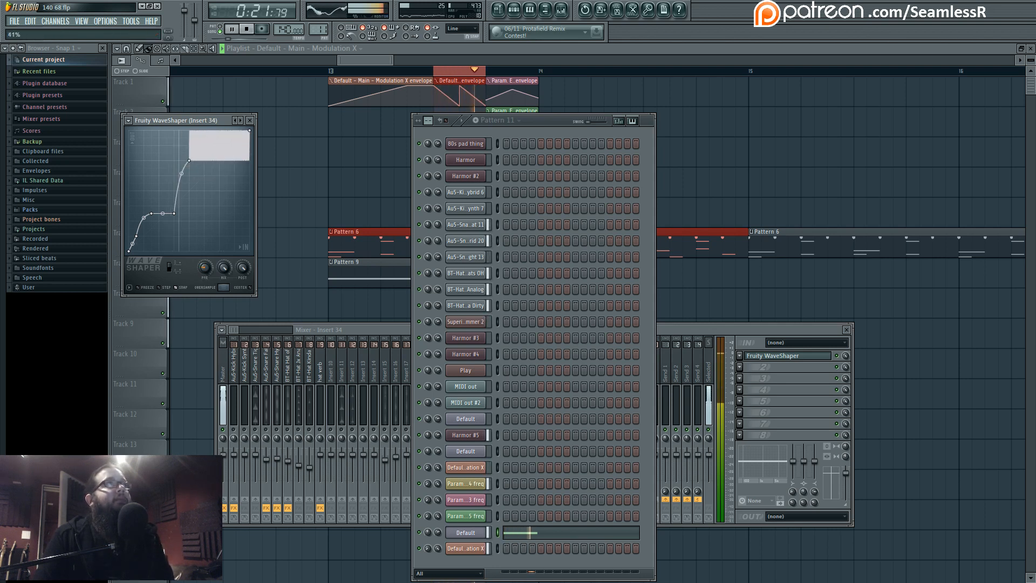
pyautogui.moveTo(193, 159); pyautogui.dragTo(218, 155)
# Step: Stop playback, add Fruity Convolver ahead of the WaveShaper on insert 34, and move its window clear of the WaveShaper
pyautogui.click(662, 421)
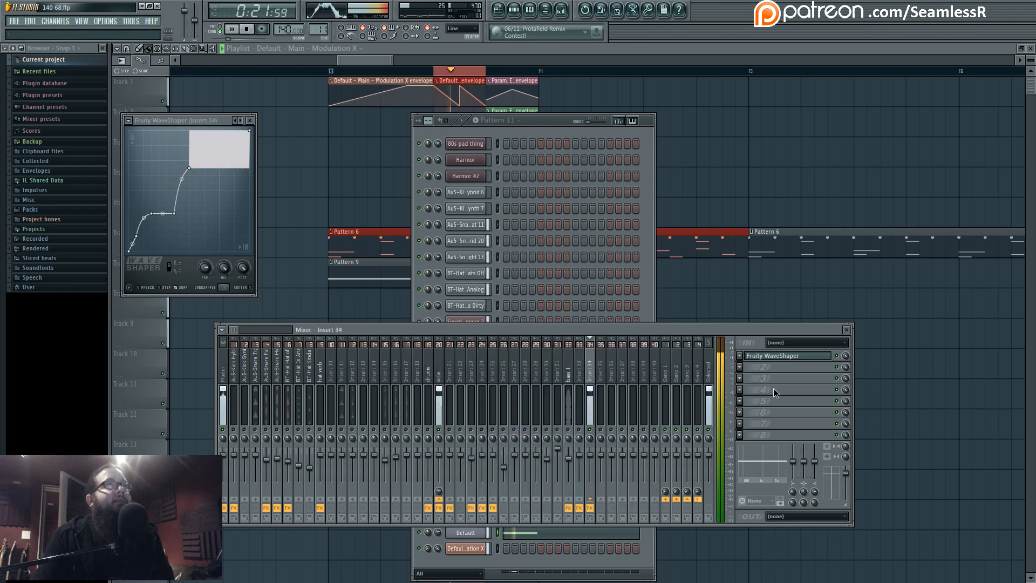
pyautogui.press('space')
pyautogui.click(741, 356)
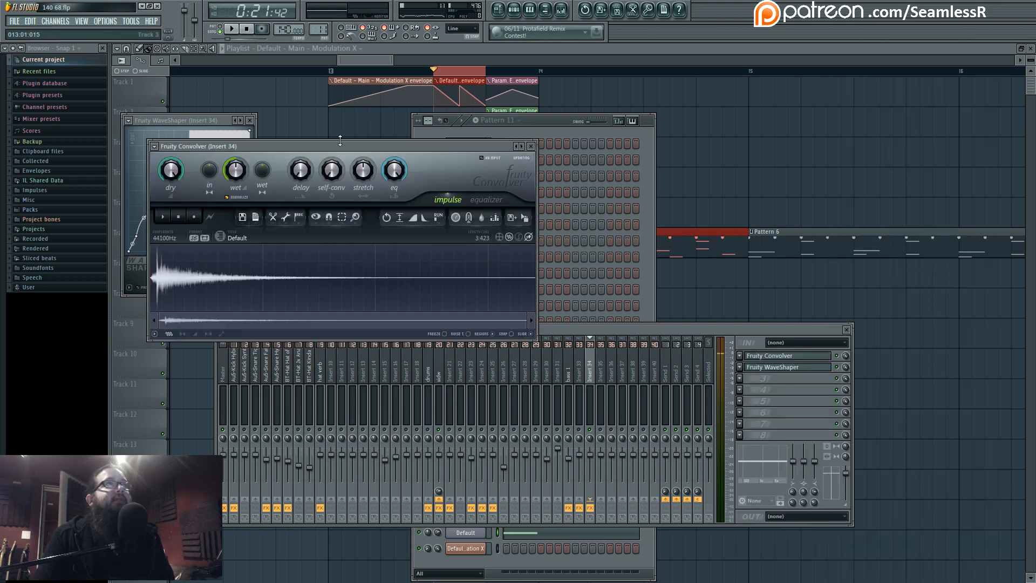
pyautogui.moveTo(340, 145); pyautogui.dragTo(458, 142)
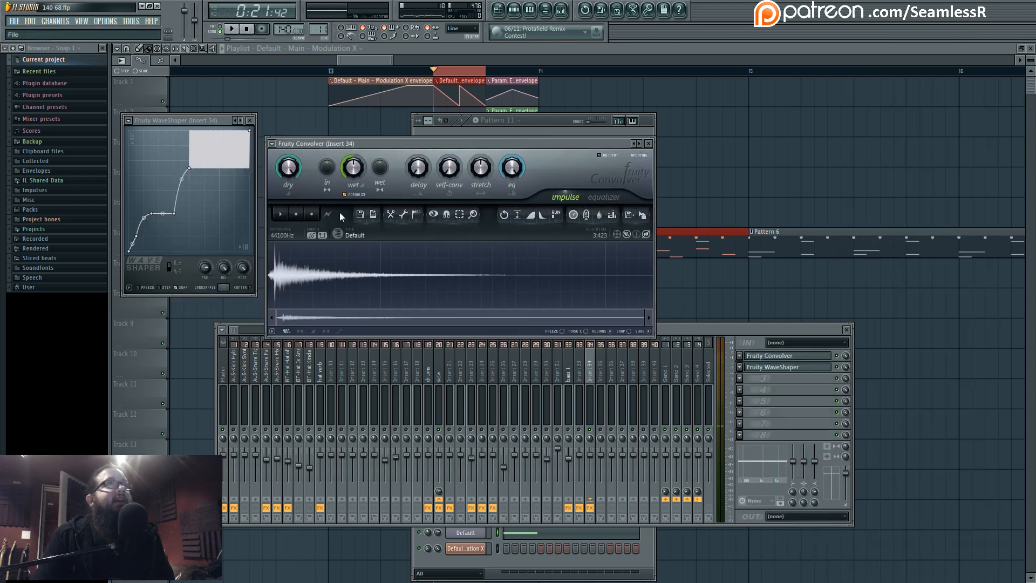
# Step: Look through the Impulses and Packs folders for a sample to use as the Convolver impulse
pyautogui.click(338, 236)
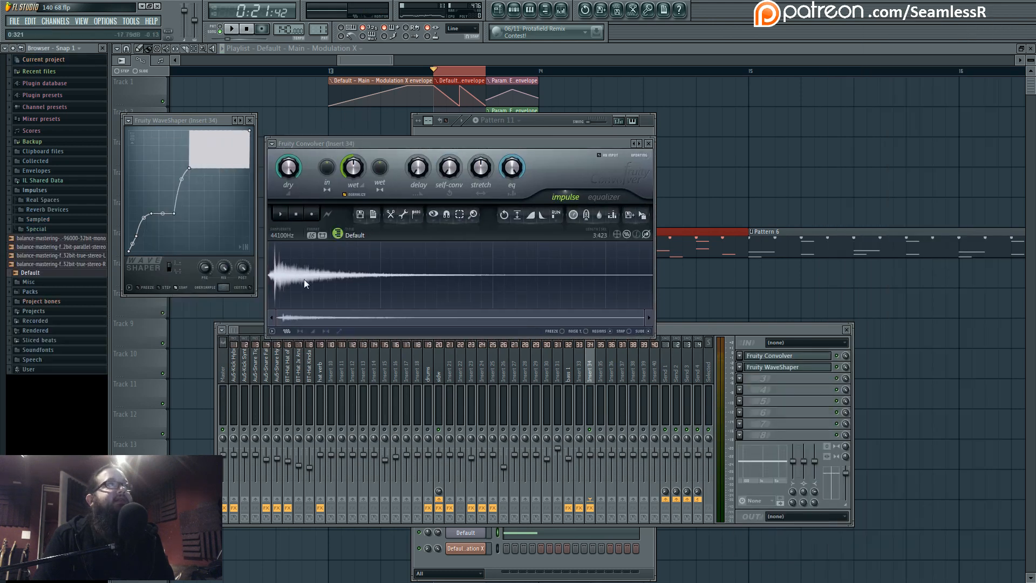
pyautogui.click(59, 191)
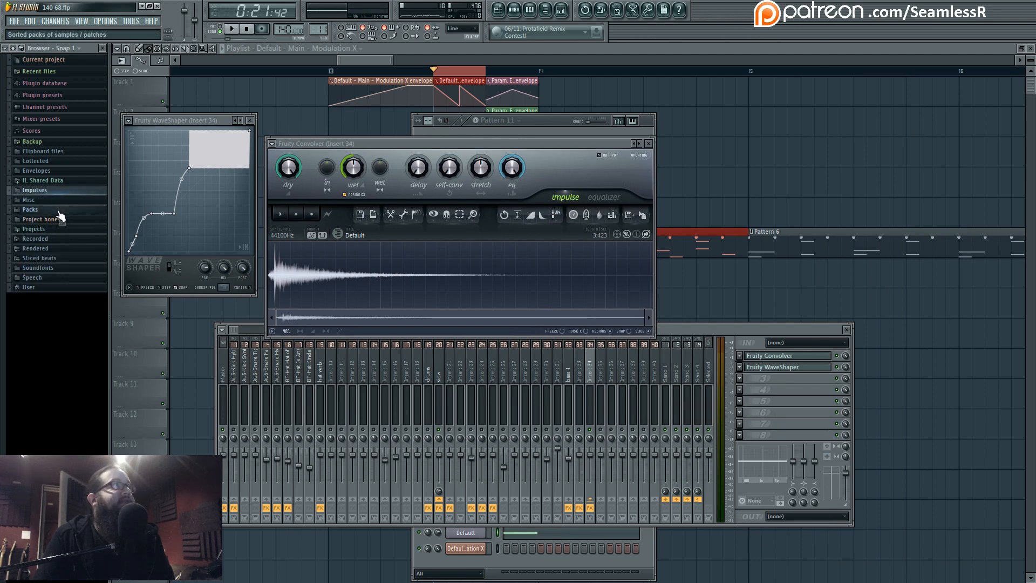
pyautogui.click(49, 211)
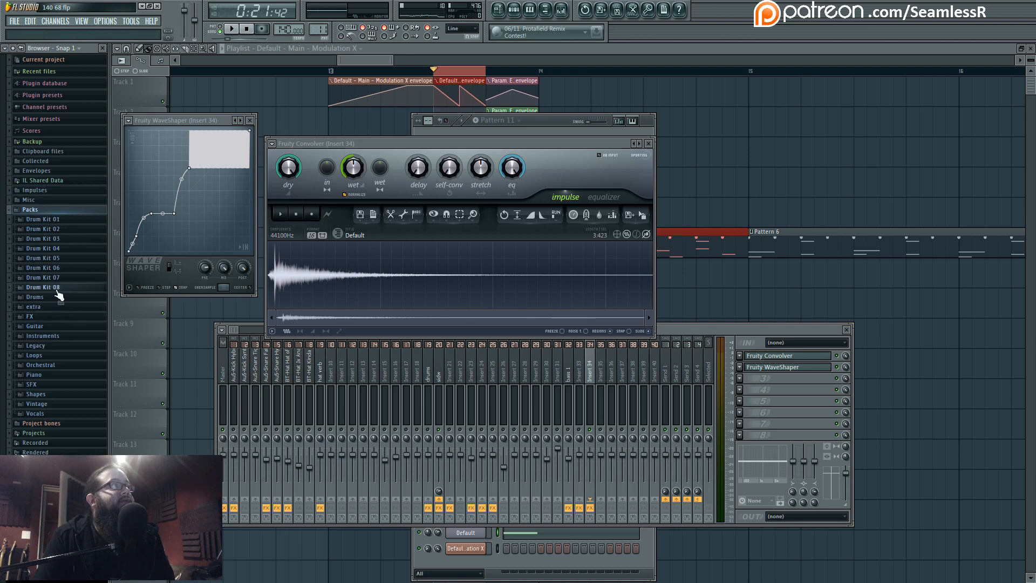
pyautogui.click(61, 211)
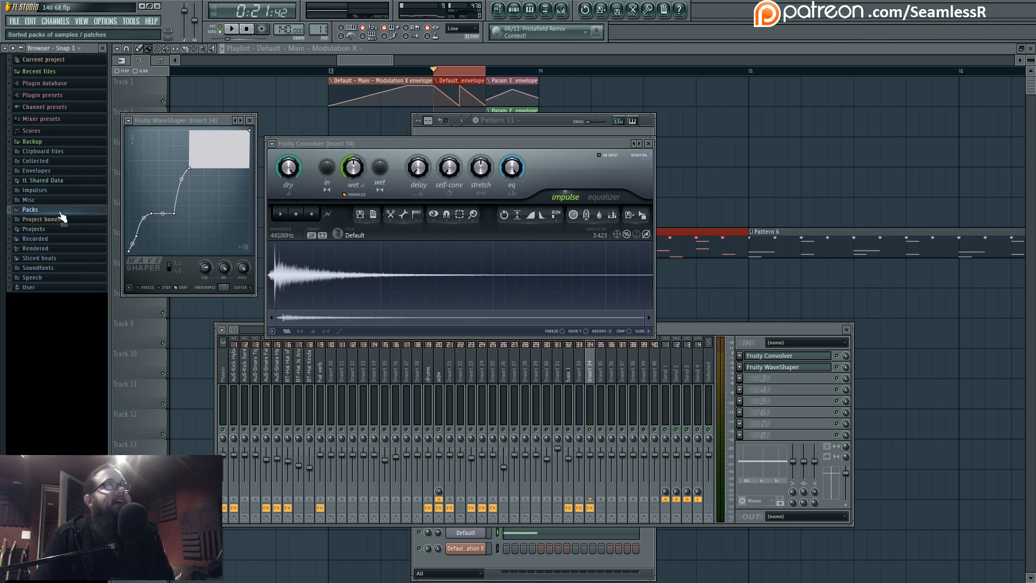
# Step: Bypass the WaveShaper on insert 34 and audition Dragged sample_347 from Sliced beats as the Convolver impulse
pyautogui.click(838, 368)
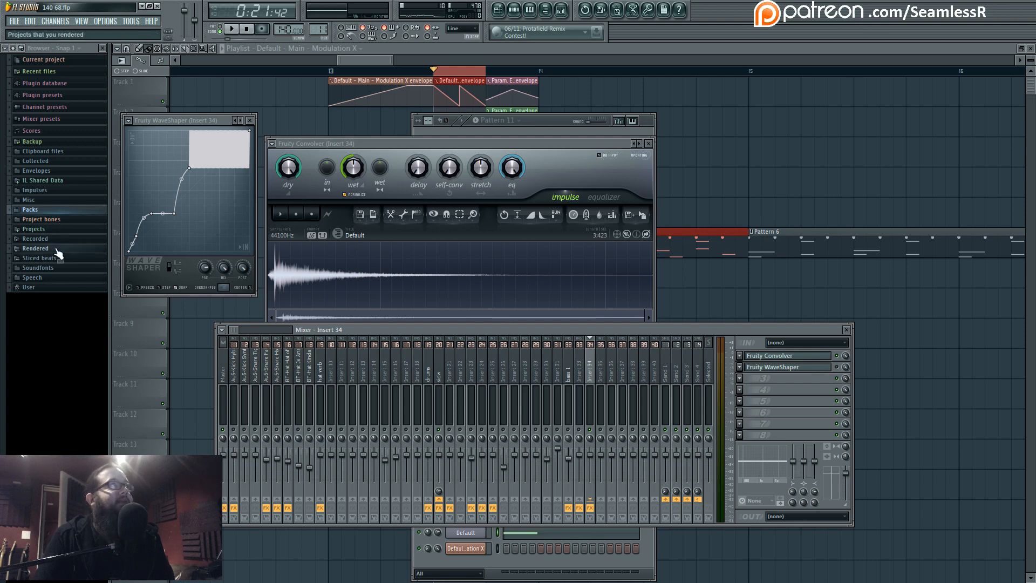
pyautogui.click(81, 259)
pyautogui.click(43, 276)
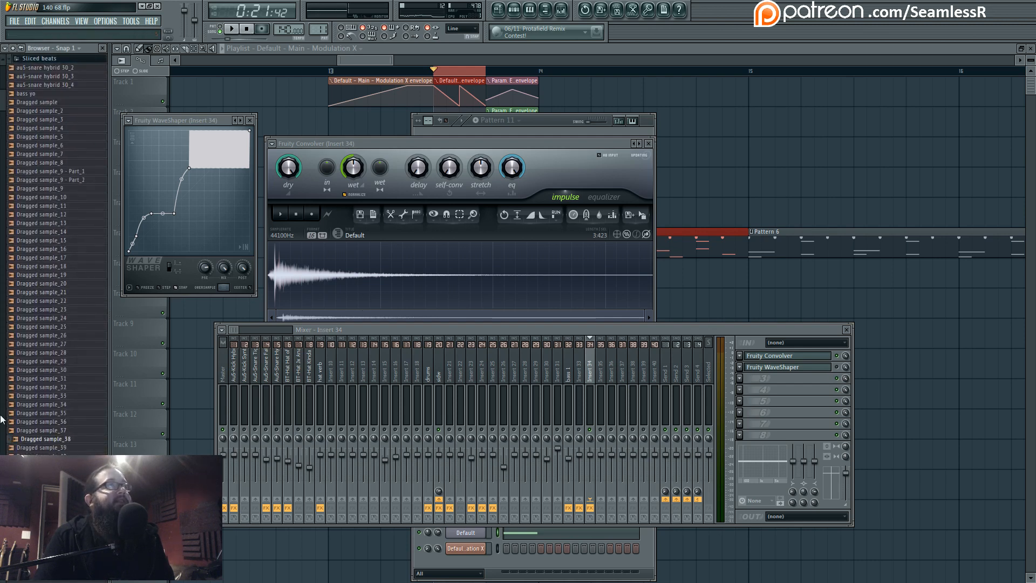
pyautogui.scroll(-15, 68, 444)
pyautogui.click(74, 427)
pyautogui.click(72, 563)
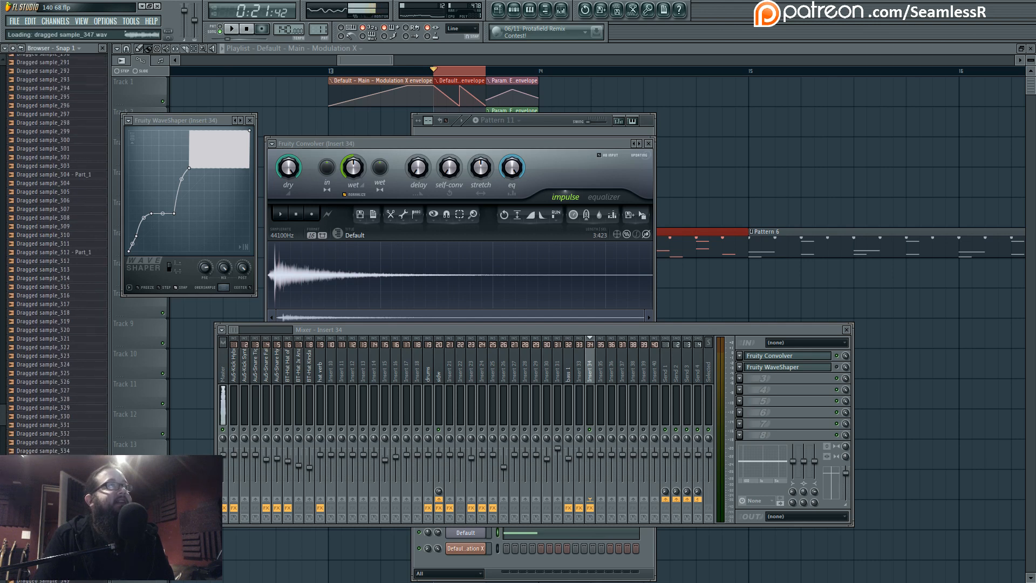
pyautogui.click(70, 426)
pyautogui.click(73, 562)
pyautogui.moveTo(73, 563); pyautogui.dragTo(355, 290)
pyautogui.press('space')
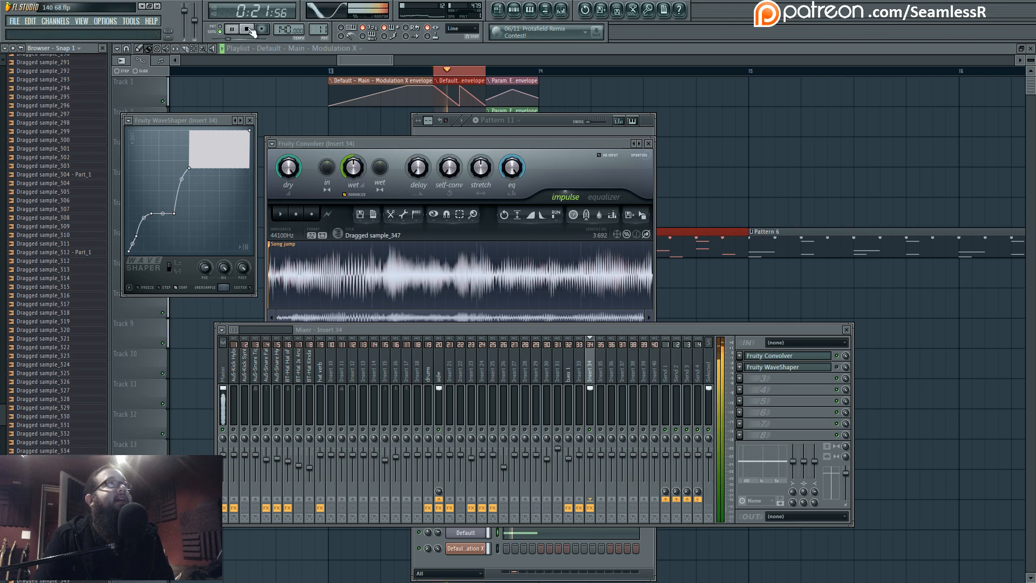
pyautogui.click(249, 29)
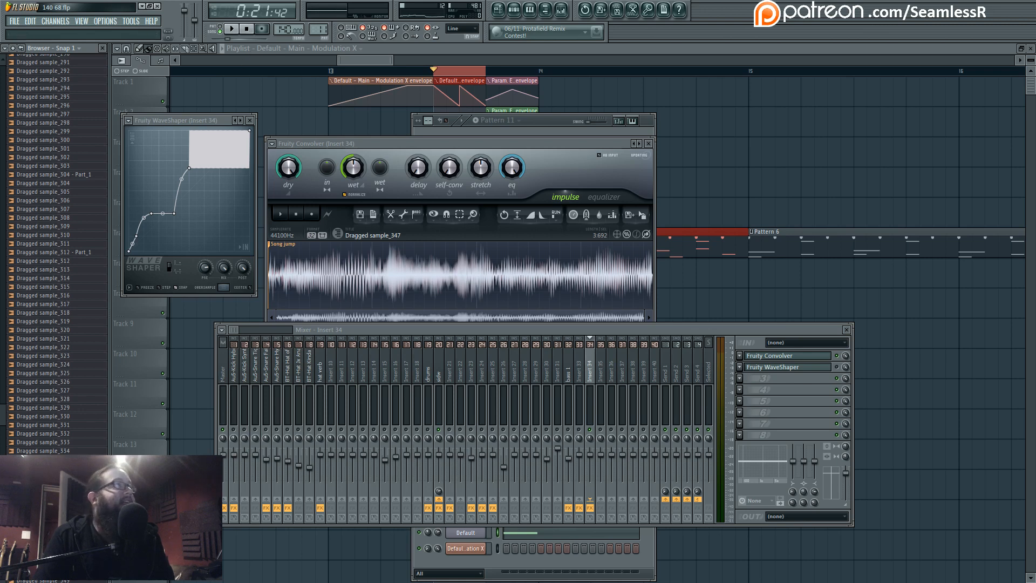
# Step: Close the Sliced beats folder and browse Packs, extra, Samples to the Klio and Teekiaum sounds in 9-Glitch
pyautogui.scroll(15, 54, 254)
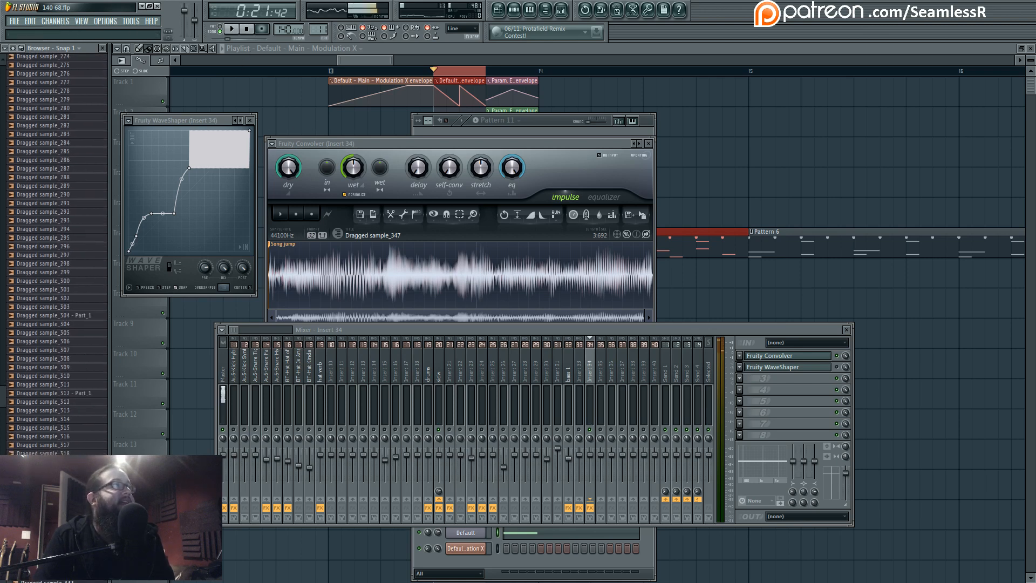
pyautogui.moveTo(2, 356); pyautogui.dragTo(2, 76)
pyautogui.click(56, 216)
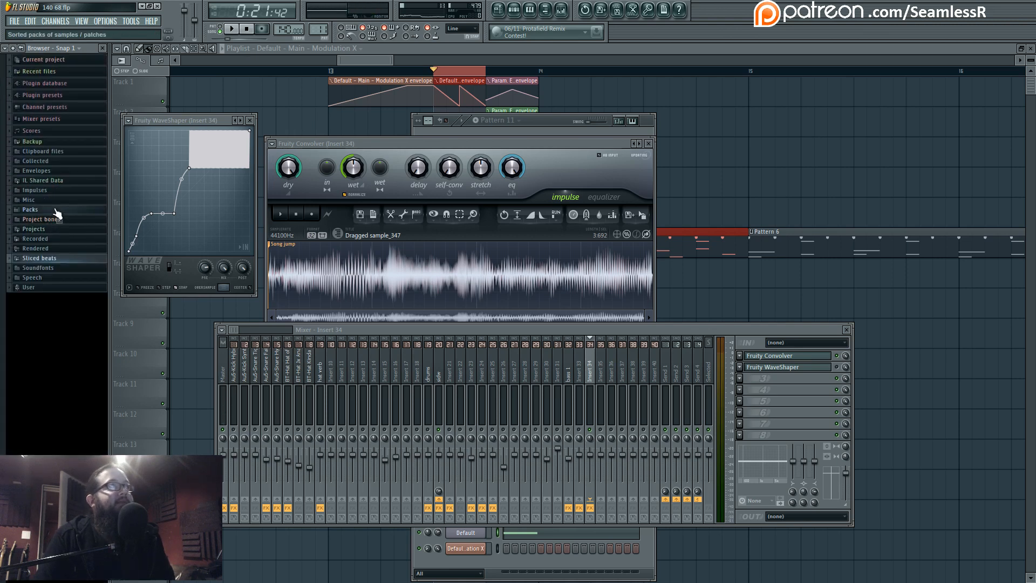
pyautogui.click(84, 210)
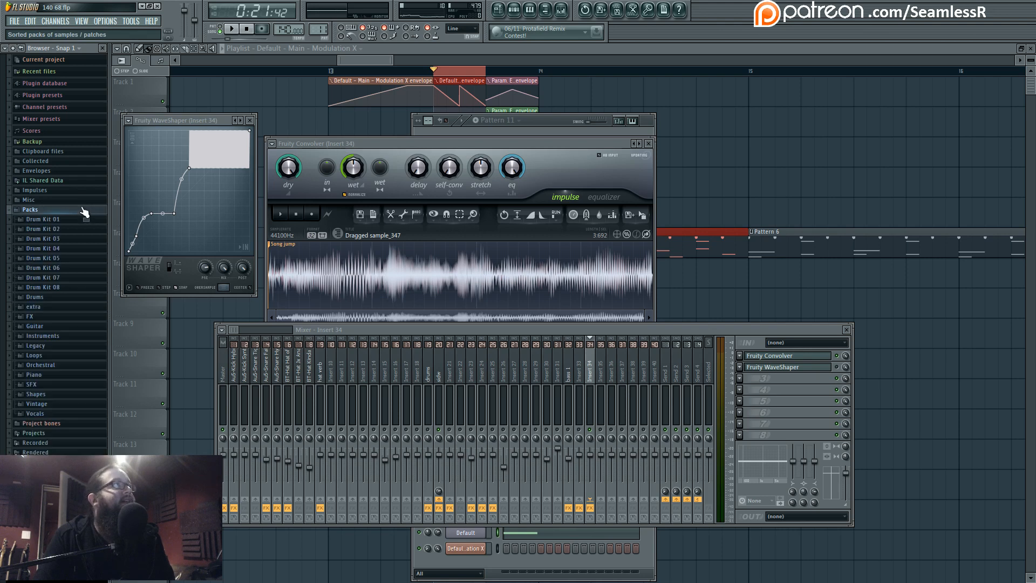
pyautogui.click(81, 211)
pyautogui.click(81, 210)
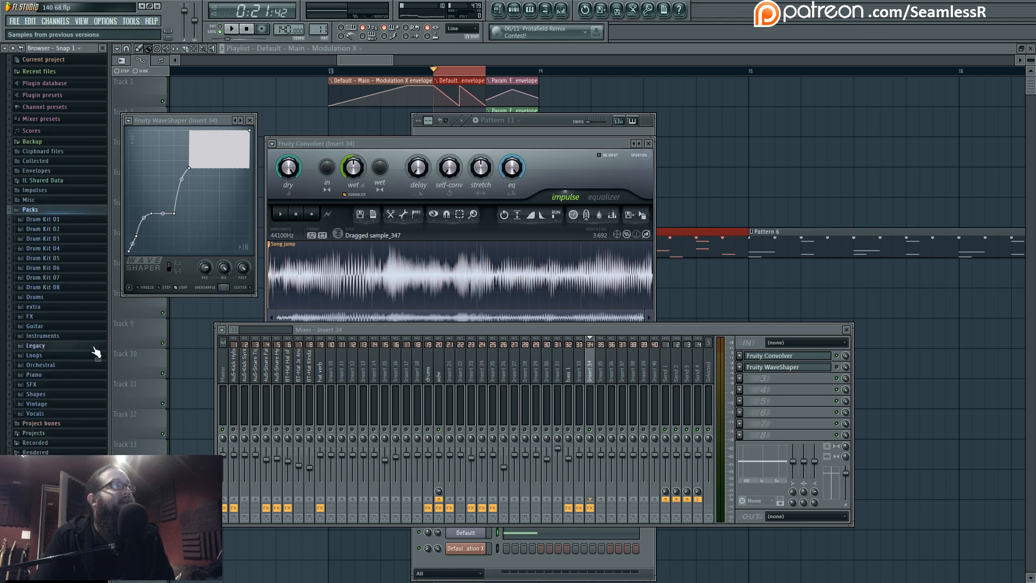
pyautogui.click(55, 308)
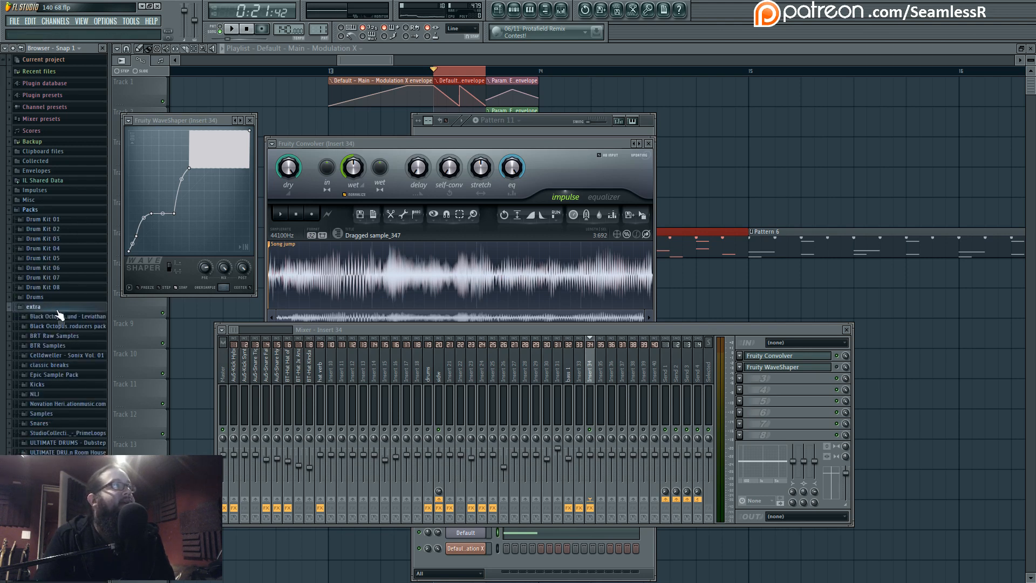
pyautogui.click(67, 416)
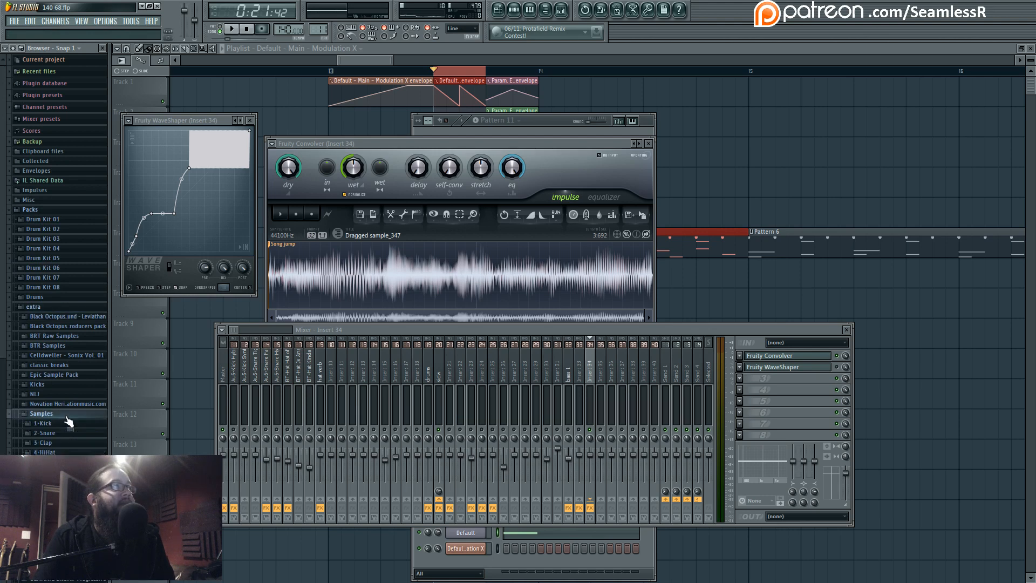
pyautogui.click(62, 501)
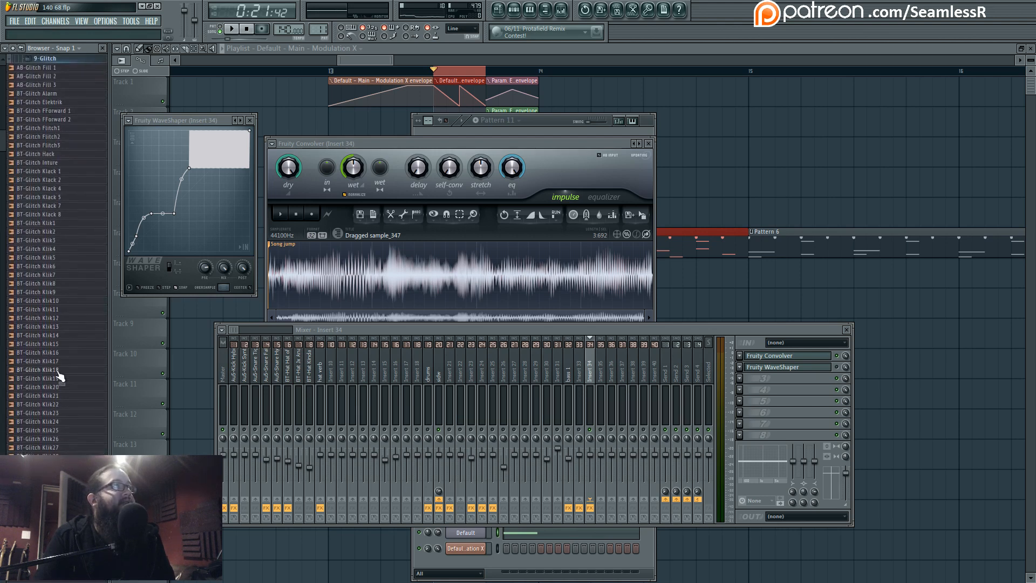
pyautogui.moveTo(3, 142); pyautogui.dragTo(2, 319)
# Step: Load BT-Glitch Klio 54 as the Convolver impulse and turn the dry level fully down during playback
pyautogui.click(71, 213)
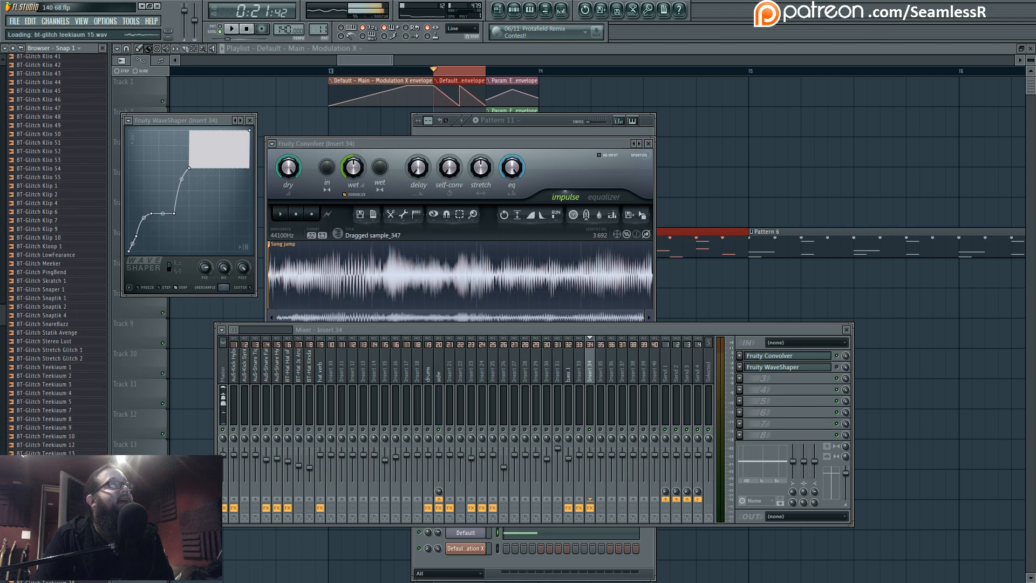
pyautogui.click(68, 169)
pyautogui.moveTo(70, 175); pyautogui.dragTo(350, 275)
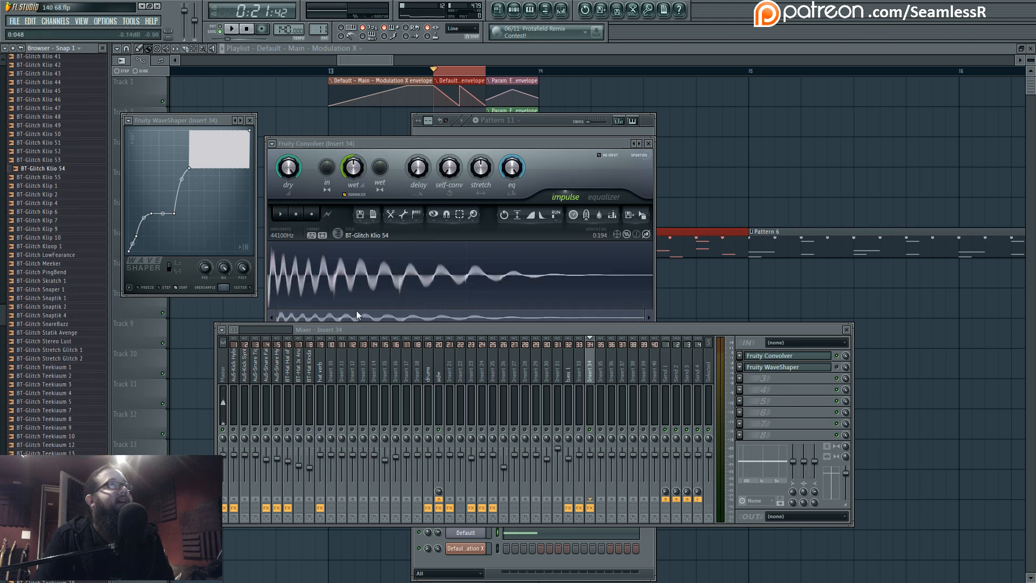
pyautogui.press('space')
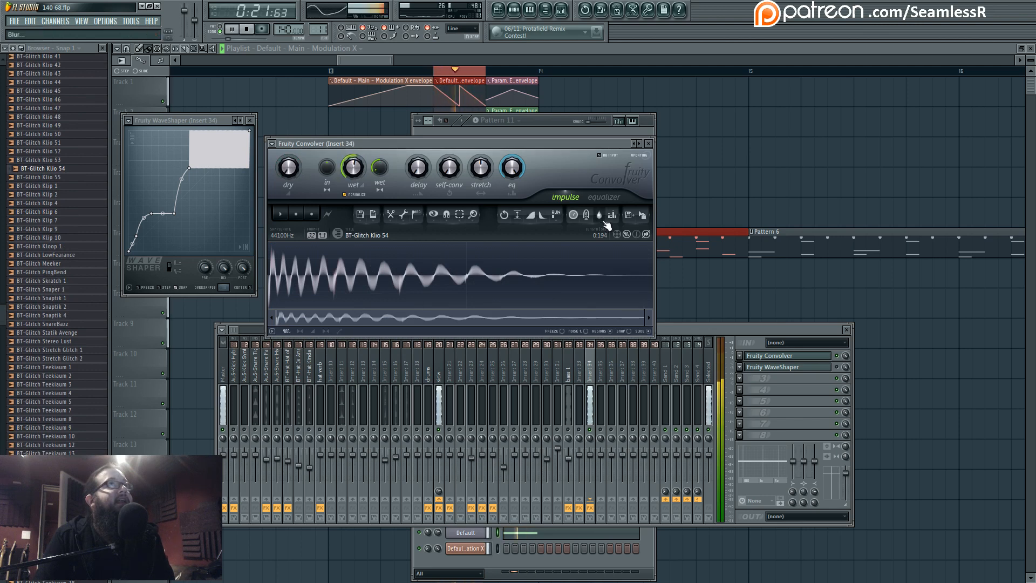
# Step: Shape the Convolver equalizer with a low-frequency roll-off and a level curve above it, and raise stretch and wet during playback
pyautogui.click(604, 197)
pyautogui.moveTo(352, 290); pyautogui.dragTo(269, 325)
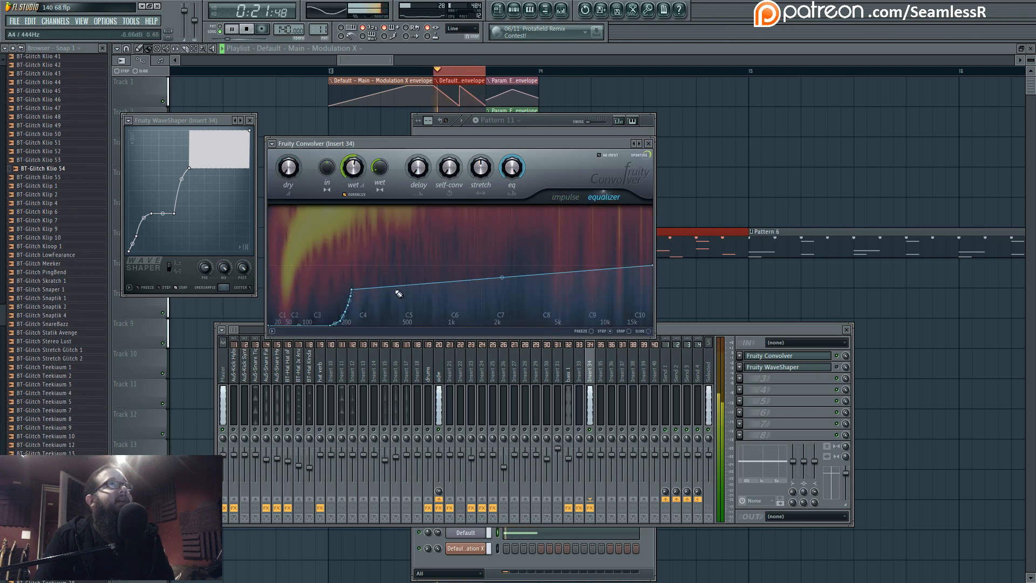
pyautogui.moveTo(380, 267); pyautogui.dragTo(647, 265)
pyautogui.press('space')
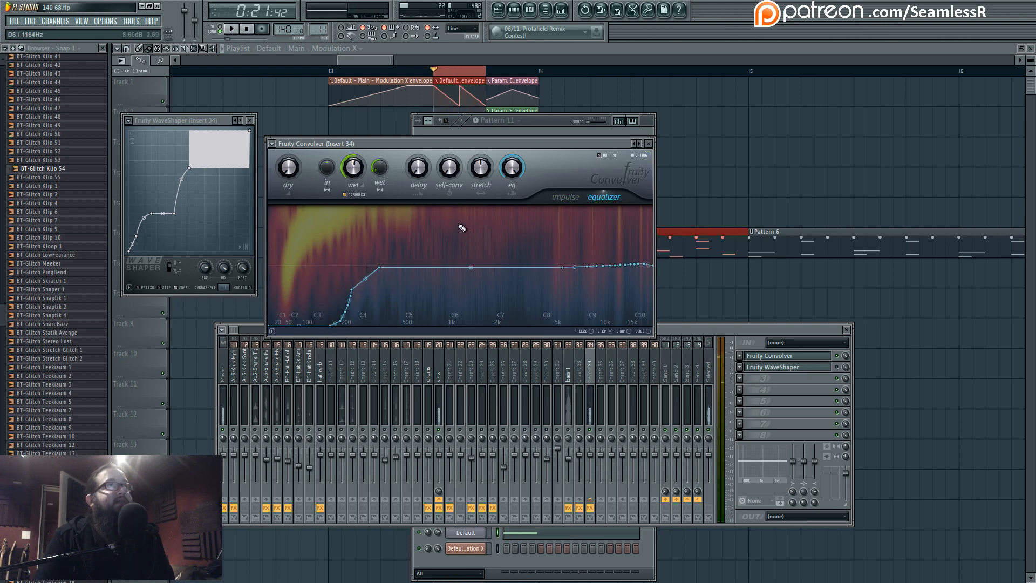
pyautogui.press('space')
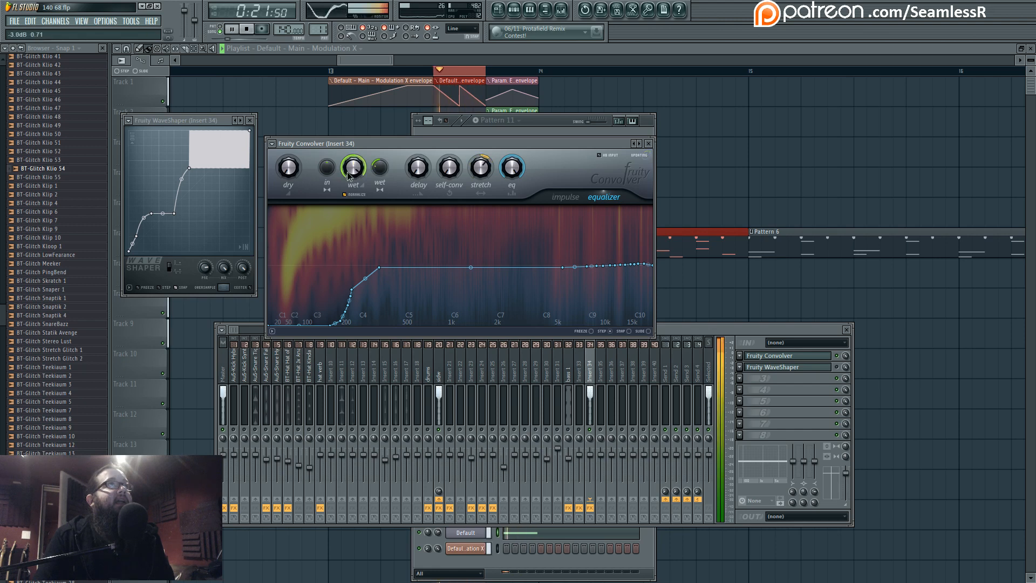
pyautogui.press('space')
# Step: Return to the impulse view, load BT-Glitch Snaptik 2 as the impulse, and audition it while toggling the WaveShaper
pyautogui.moveTo(51, 290); pyautogui.dragTo(91, 293)
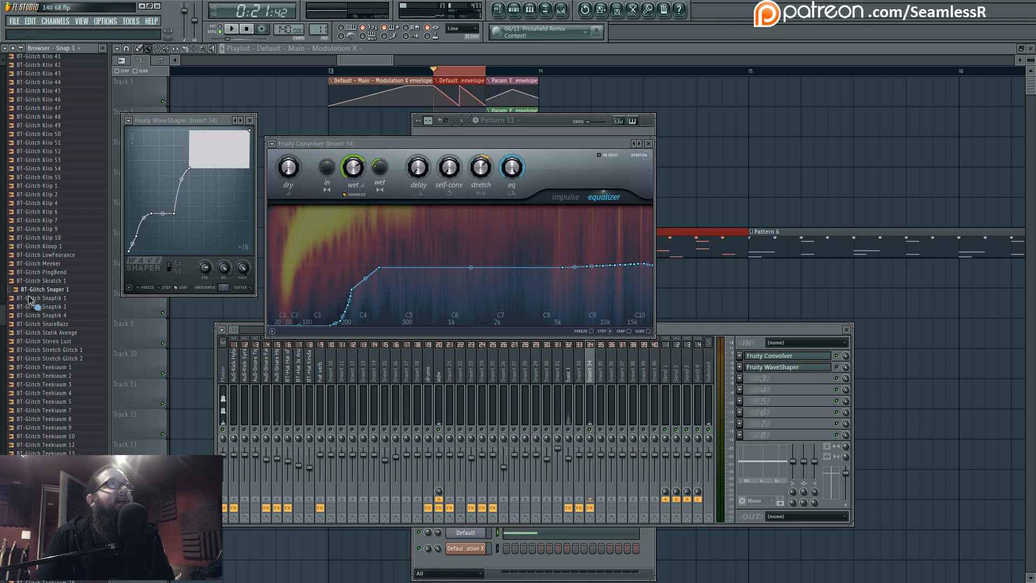
pyautogui.moveTo(546, 240); pyautogui.dragTo(546, 240)
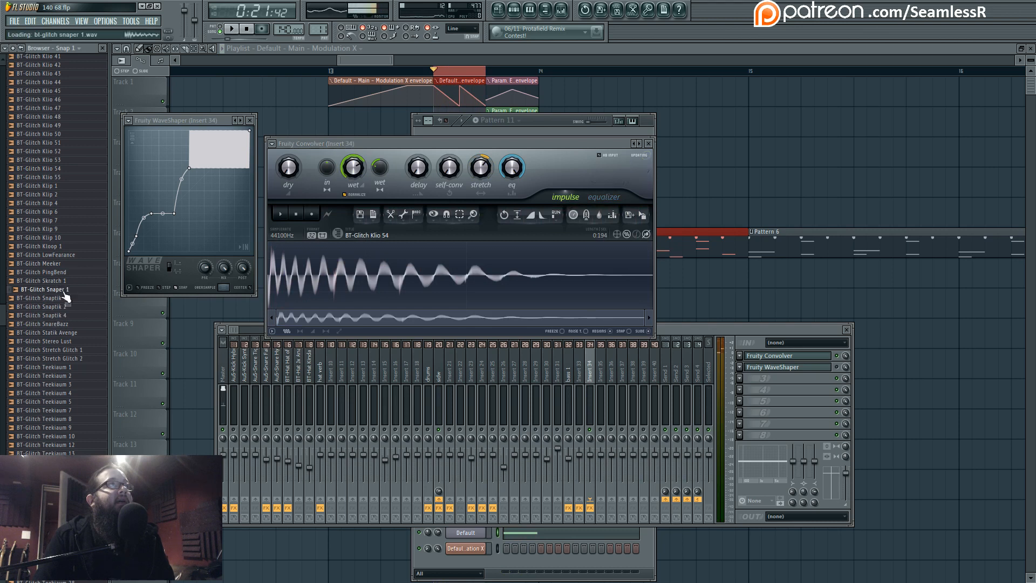
pyautogui.moveTo(46, 307); pyautogui.dragTo(369, 277)
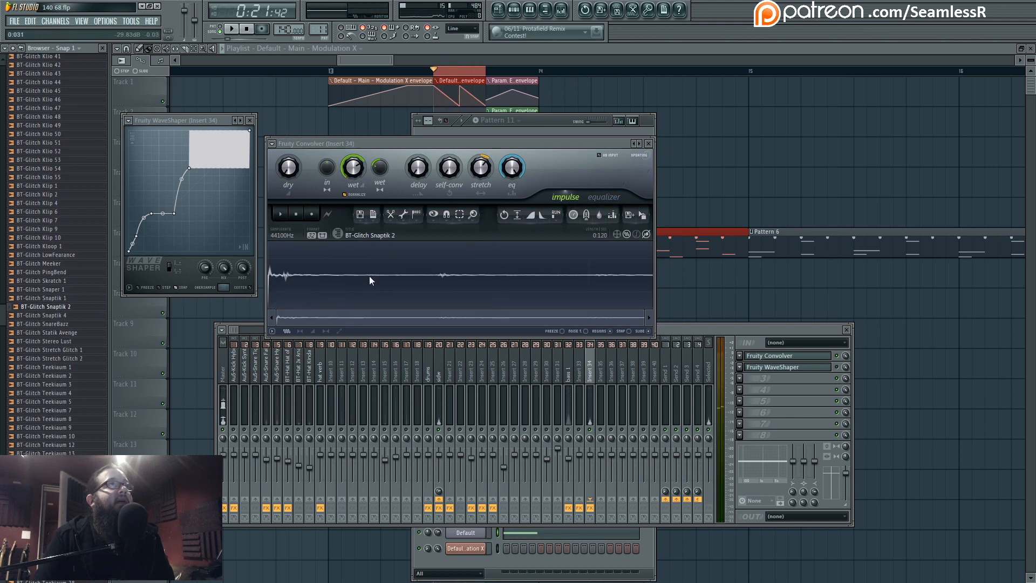
pyautogui.click(838, 367)
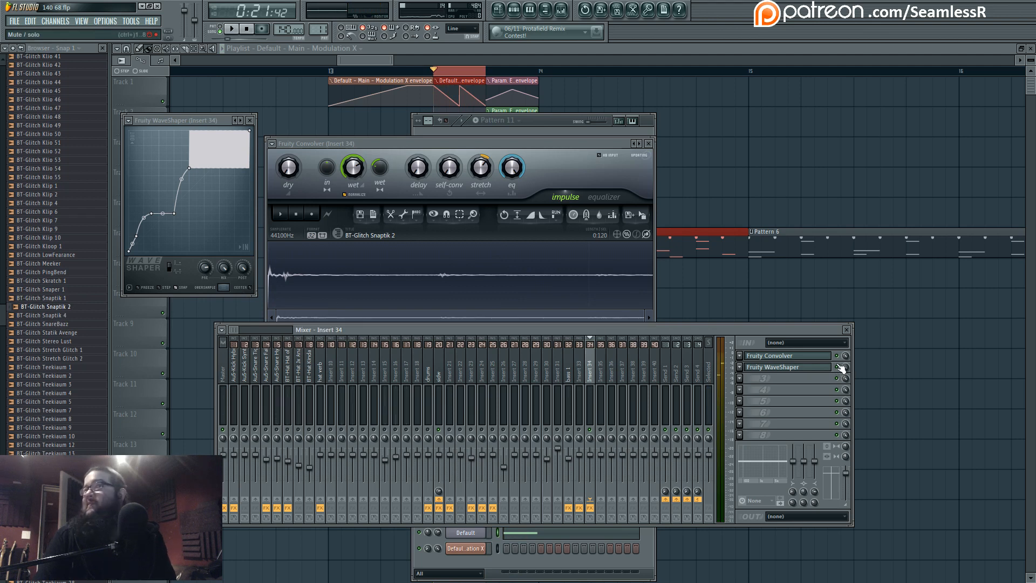
pyautogui.press('space')
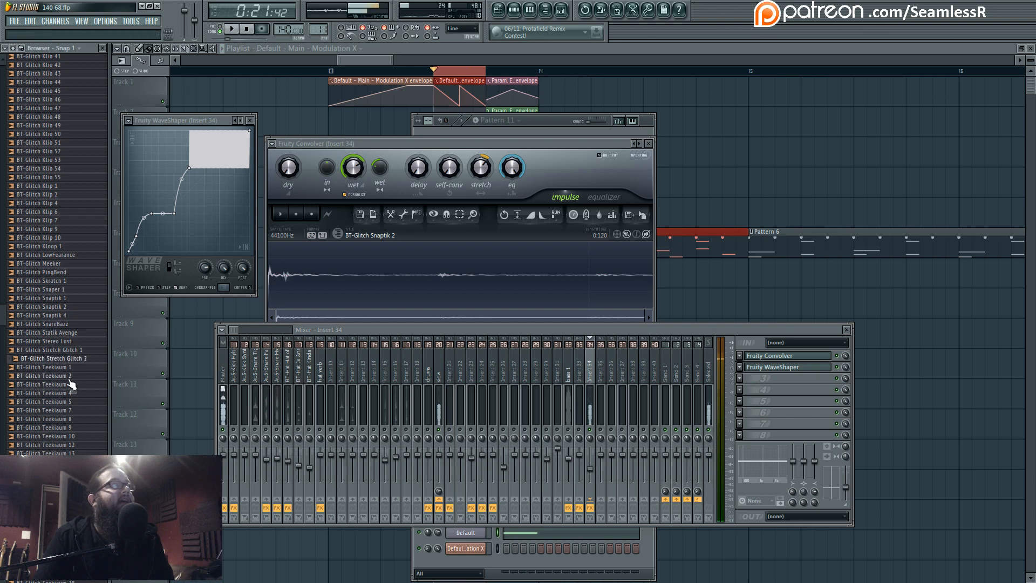
# Step: Load BT-Glitch Teekiaum 3 as the Convolver impulse and bring the dry level back up during playback
pyautogui.moveTo(46, 384); pyautogui.dragTo(364, 258)
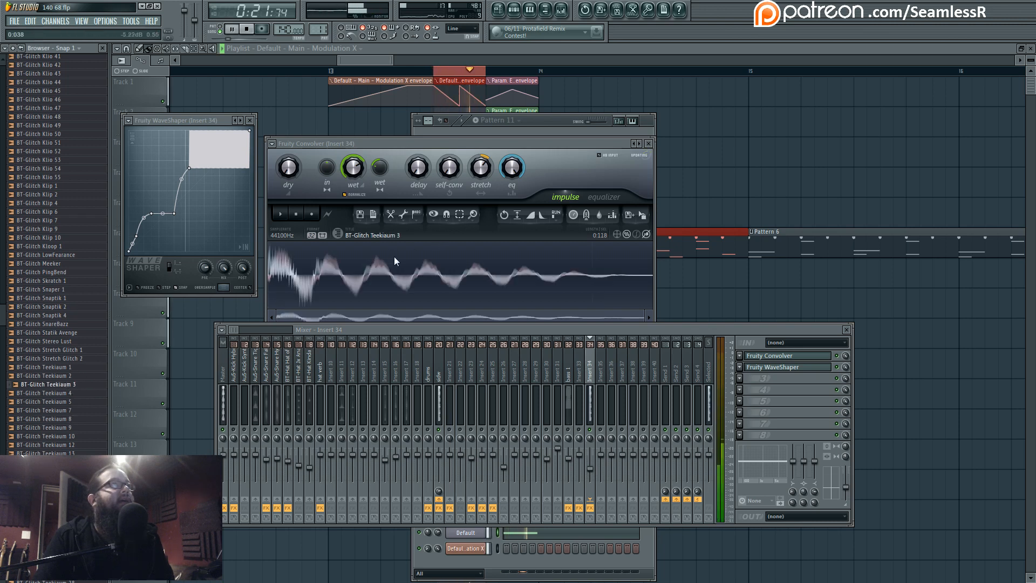
pyautogui.press('space')
pyautogui.press('space')
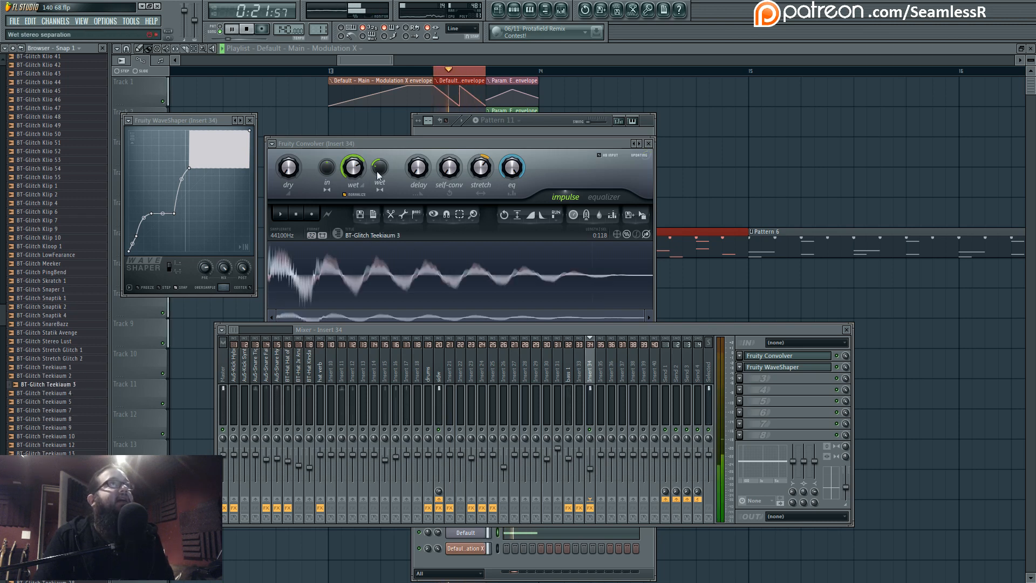
pyautogui.moveTo(301, 170); pyautogui.dragTo(301, 153)
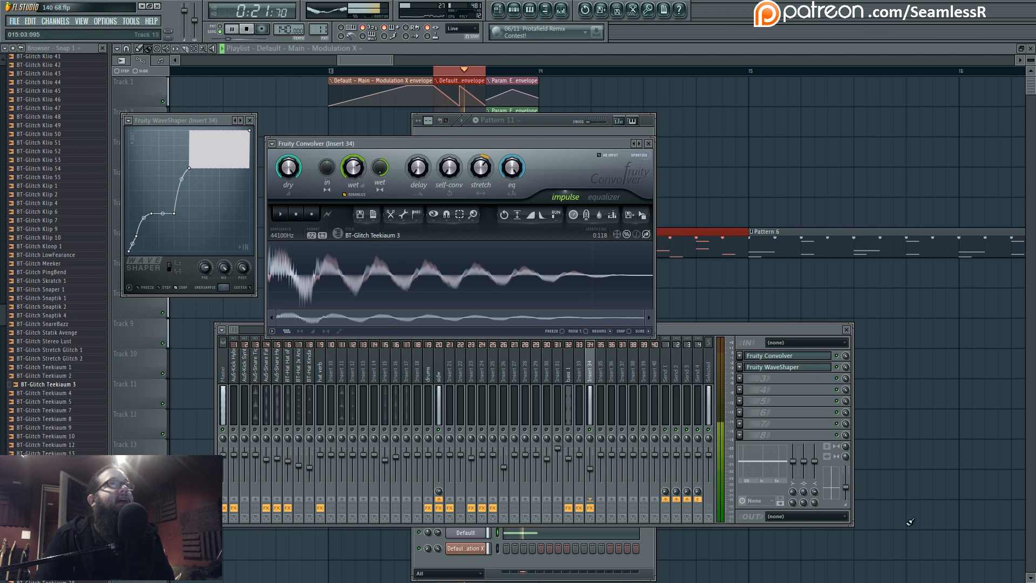
# Step: Re-enable the WaveShaper on insert 34 and raise the insert's volume fader slightly before stopping playback
pyautogui.click(836, 370)
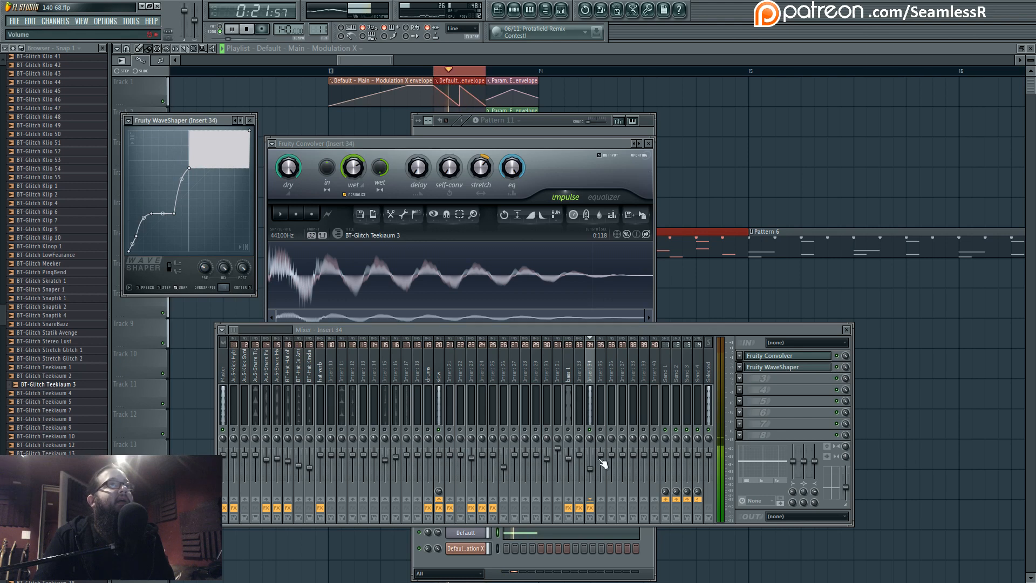
pyautogui.moveTo(590, 469); pyautogui.dragTo(596, 464)
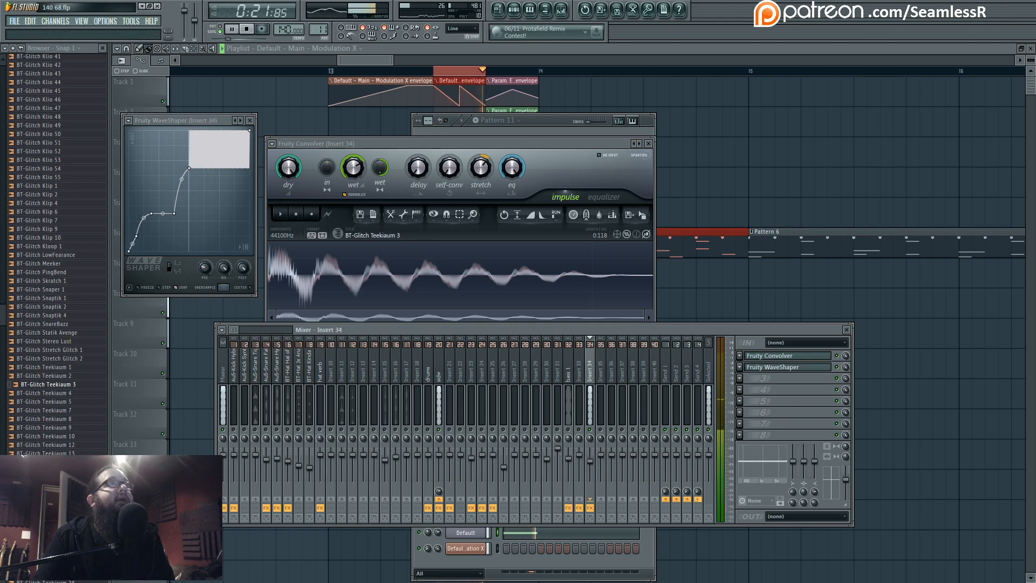
pyautogui.press('space')
# Step: Reopen the bass's Sytrus and, during playback, reshape operator 5's oscillator into a few strong low harmonics
pyautogui.click(513, 567)
pyautogui.click(465, 532)
pyautogui.press('space')
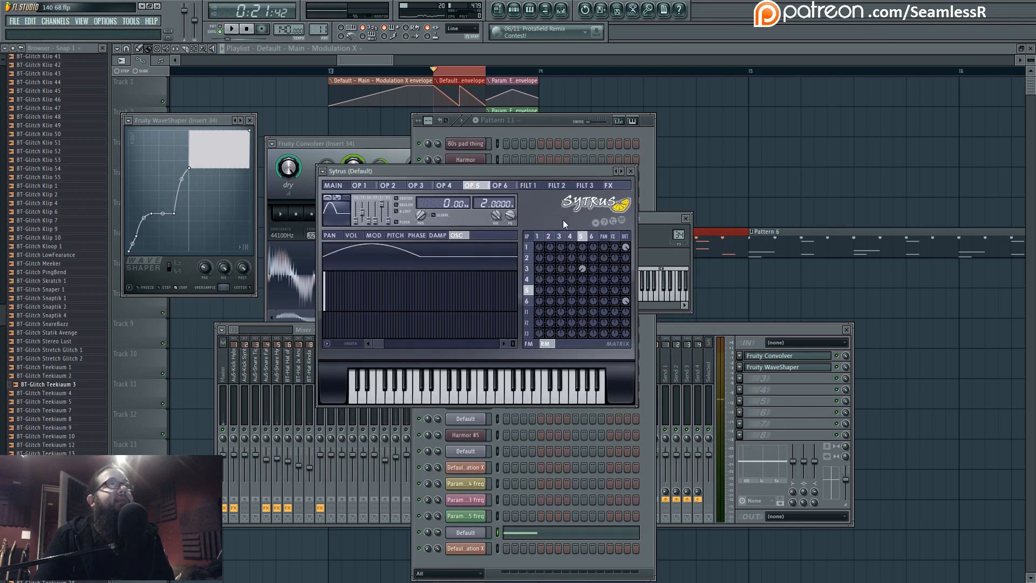
pyautogui.moveTo(327, 281); pyautogui.dragTo(337, 291)
pyautogui.click(365, 292)
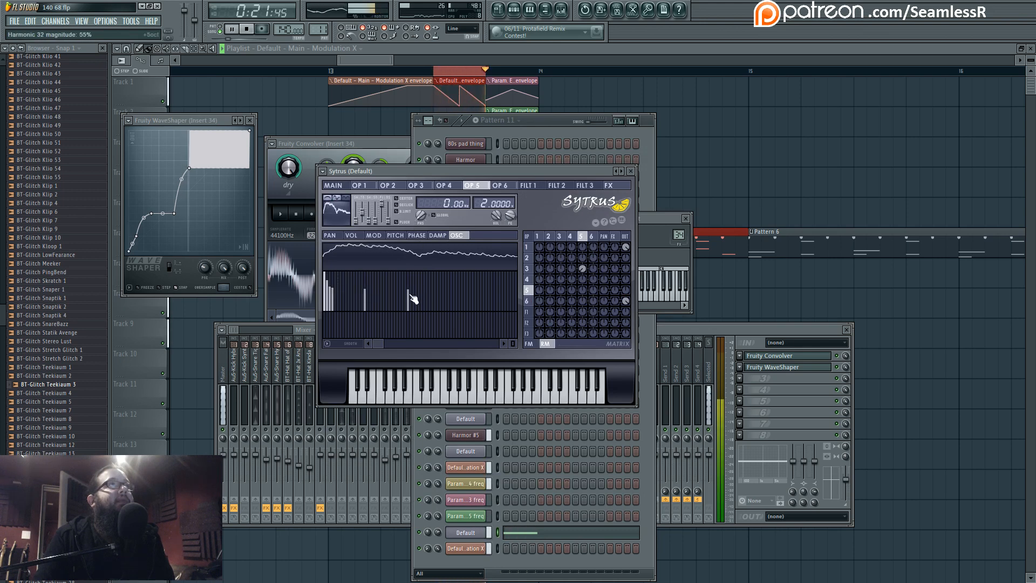
pyautogui.moveTo(360, 324); pyautogui.dragTo(333, 282)
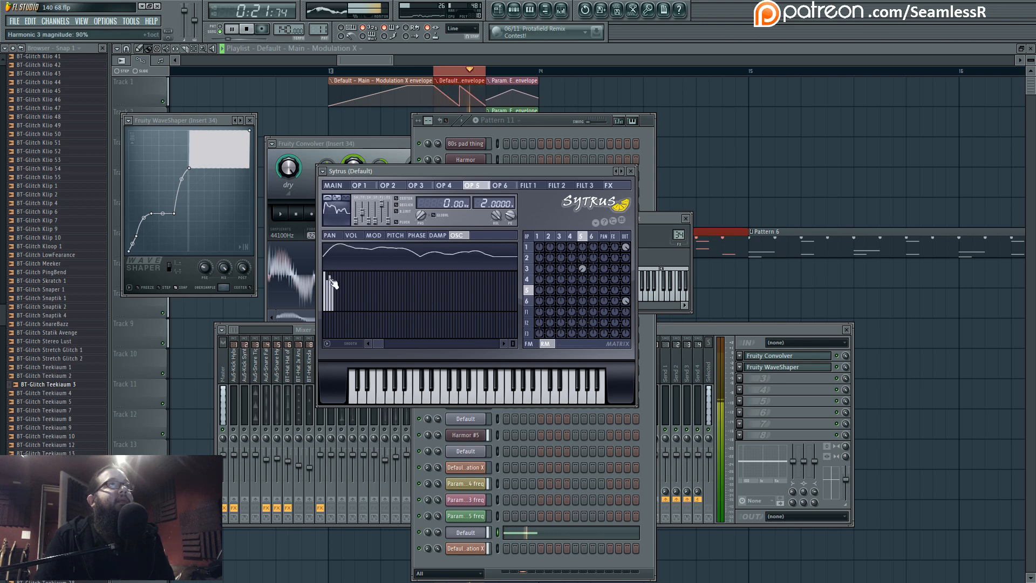
# Step: Set operator 3's frequency ratio to 40, try its shape and harmonic phase, and return to the RM matrix for a playback check
pyautogui.click(528, 343)
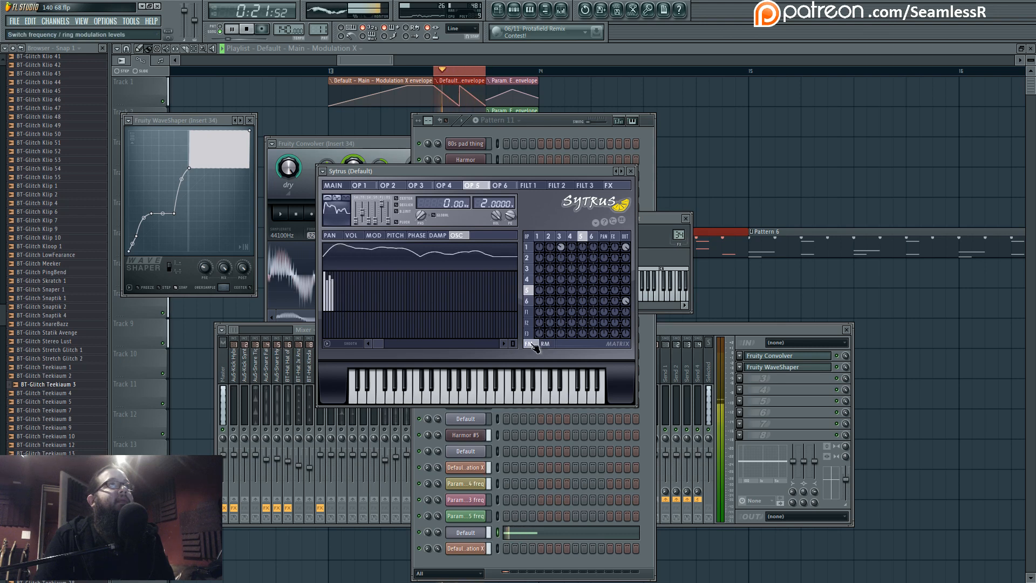
pyautogui.click(560, 237)
pyautogui.moveTo(486, 204); pyautogui.dragTo(485, 196)
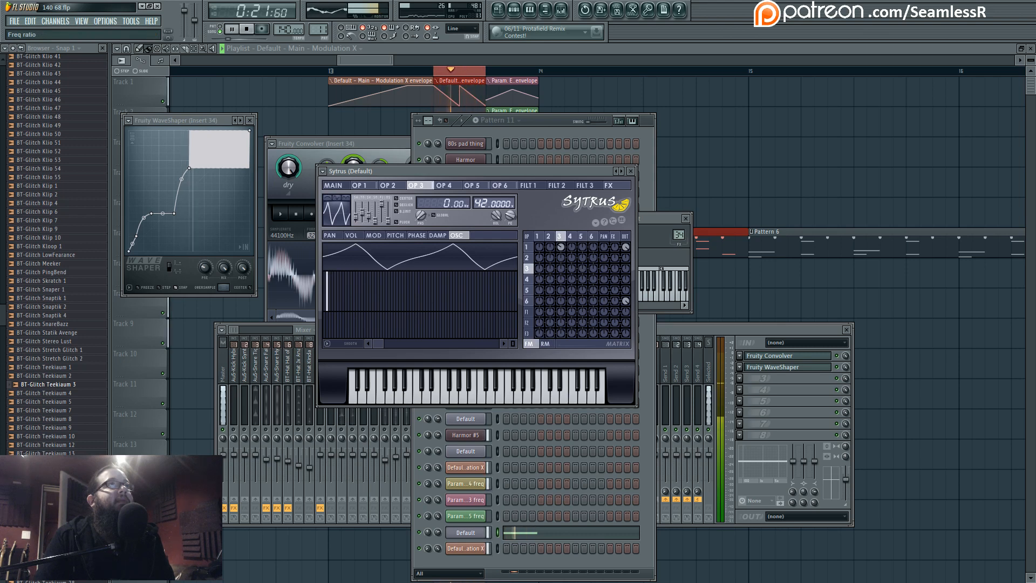
pyautogui.moveTo(352, 210); pyautogui.dragTo(366, 213)
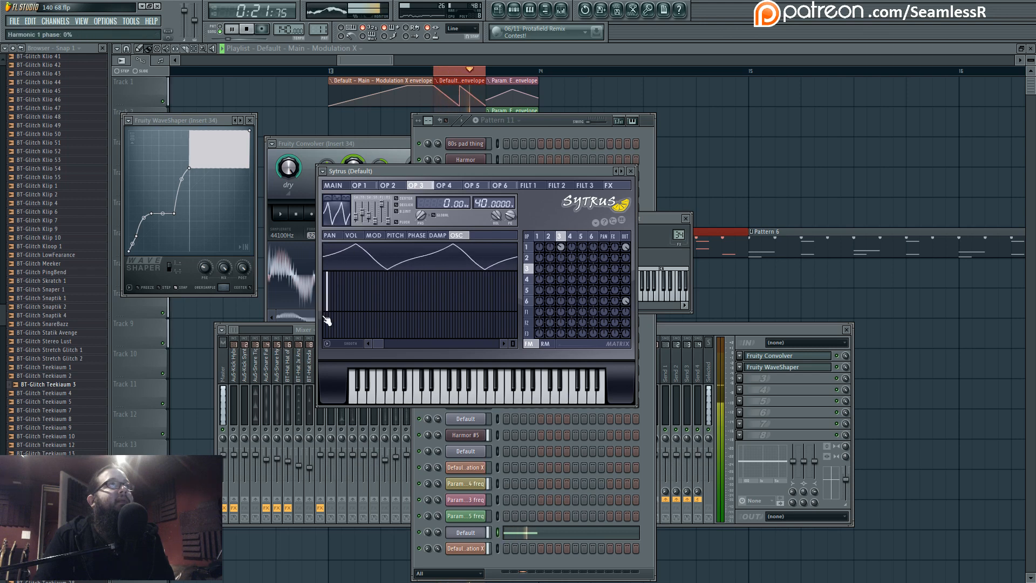
pyautogui.moveTo(327, 321)
pyautogui.mouseDown()
pyautogui.moveTo(341, 301)
pyautogui.moveTo(362, 308)
pyautogui.moveTo(336, 311)
pyautogui.moveTo(372, 323)
pyautogui.mouseUp()
pyautogui.click(548, 344)
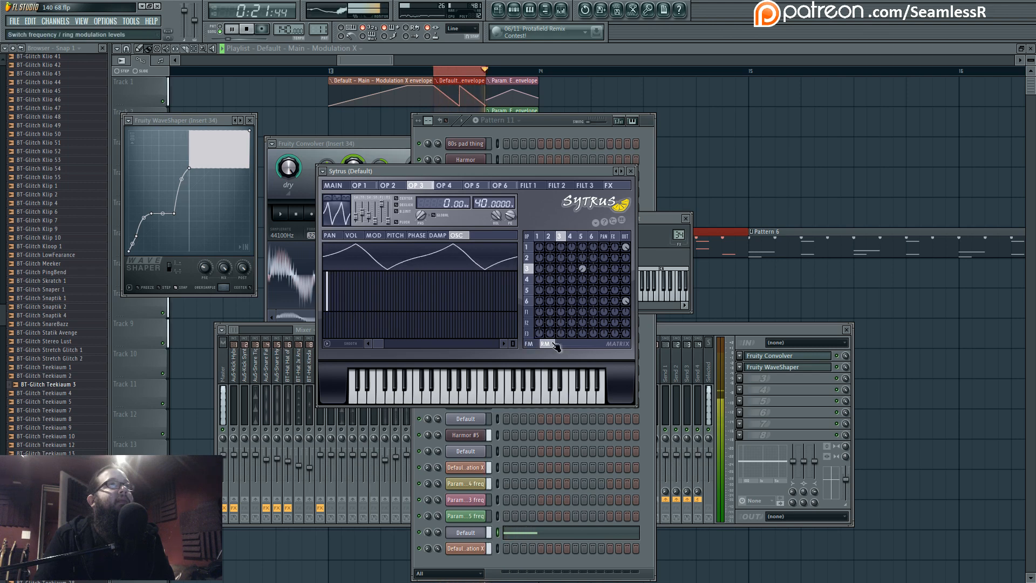
pyautogui.press('space')
pyautogui.press('space')
pyautogui.press('space')
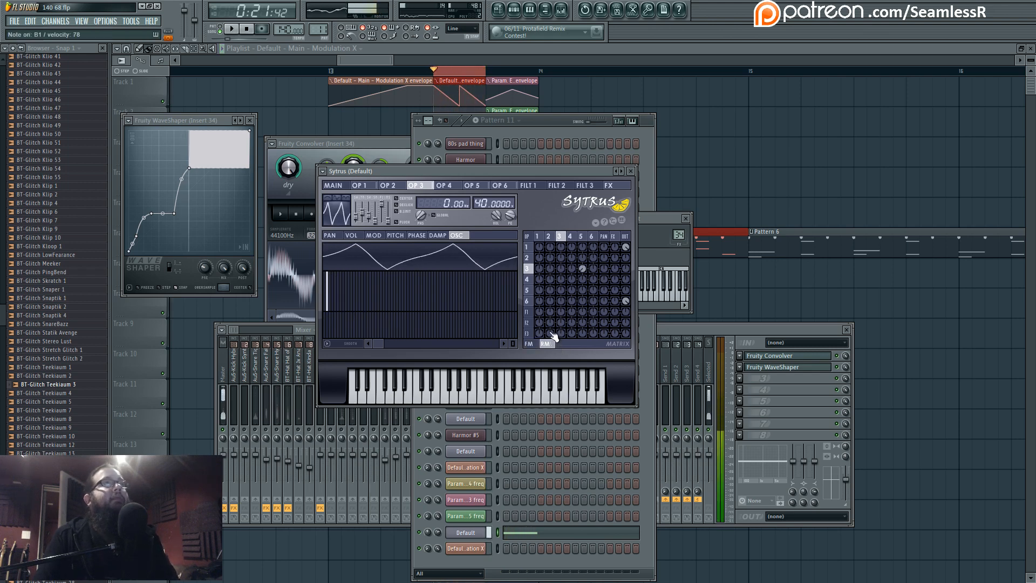
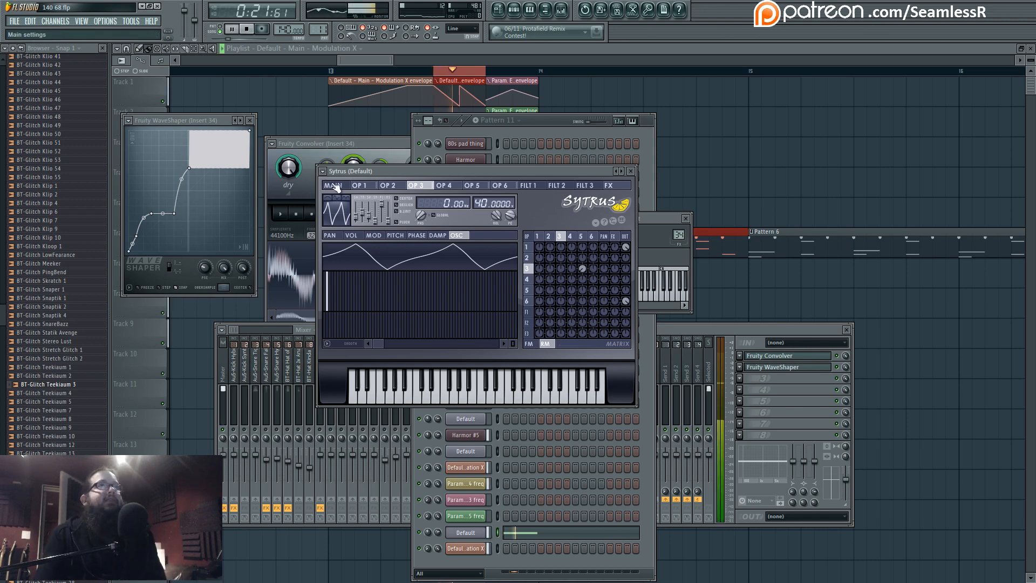
# Step: Try operator 6's shape slider during playback and check the settings of operators 2 and 1
pyautogui.click(529, 301)
pyautogui.moveTo(356, 221); pyautogui.dragTo(355, 220)
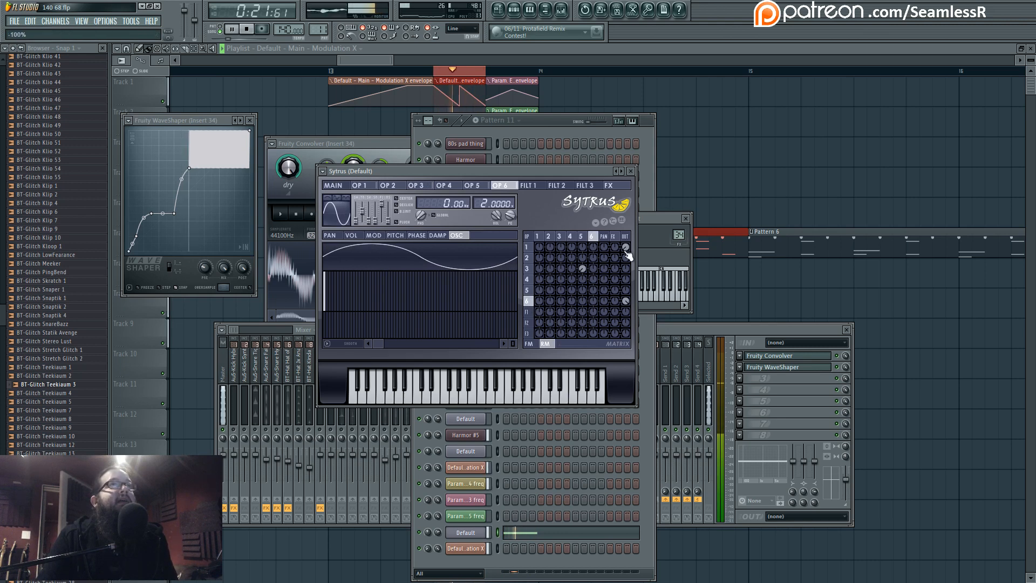
pyautogui.click(551, 247)
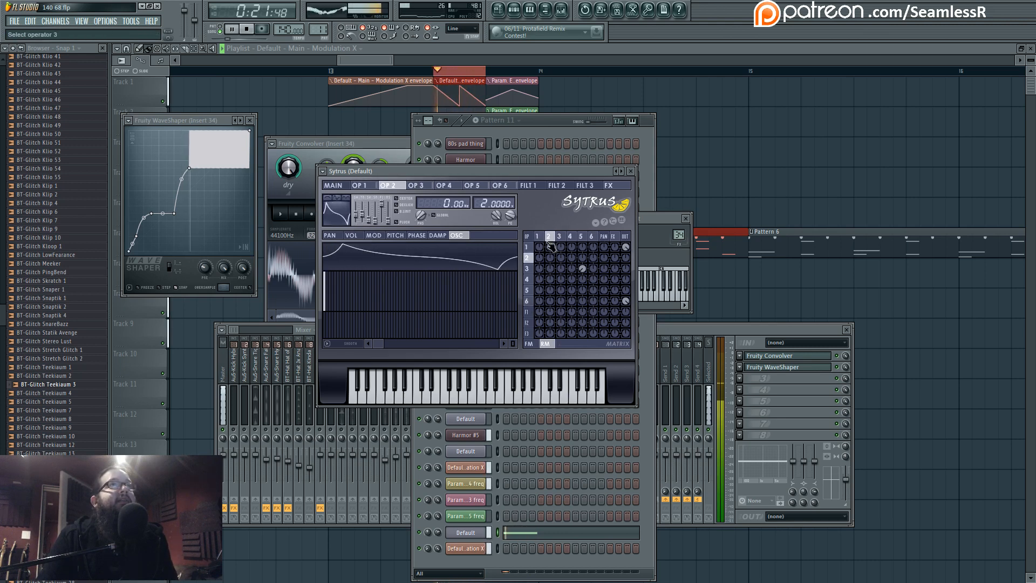
pyautogui.click(538, 237)
# Step: Try raising the middle low point of the second Modulation X envelope to the top during playback, and restore it
pyautogui.click(459, 97)
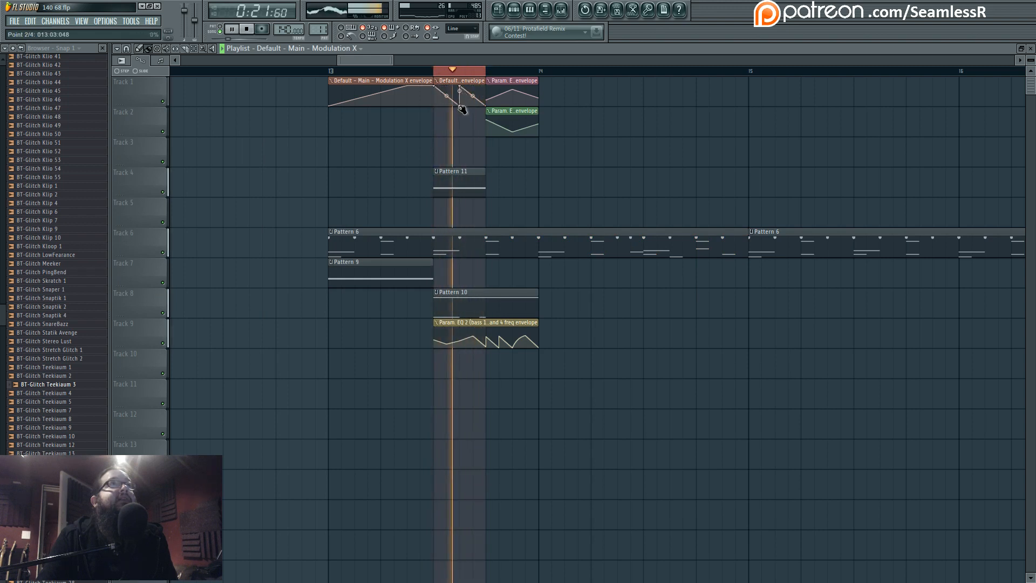
pyautogui.moveTo(459, 106); pyautogui.dragTo(460, 86)
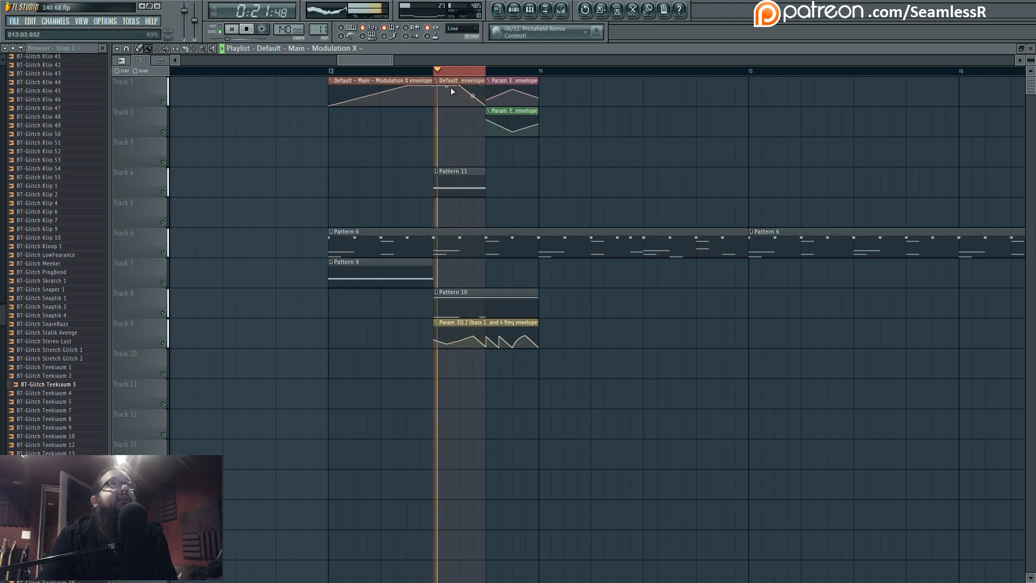
pyautogui.press('space')
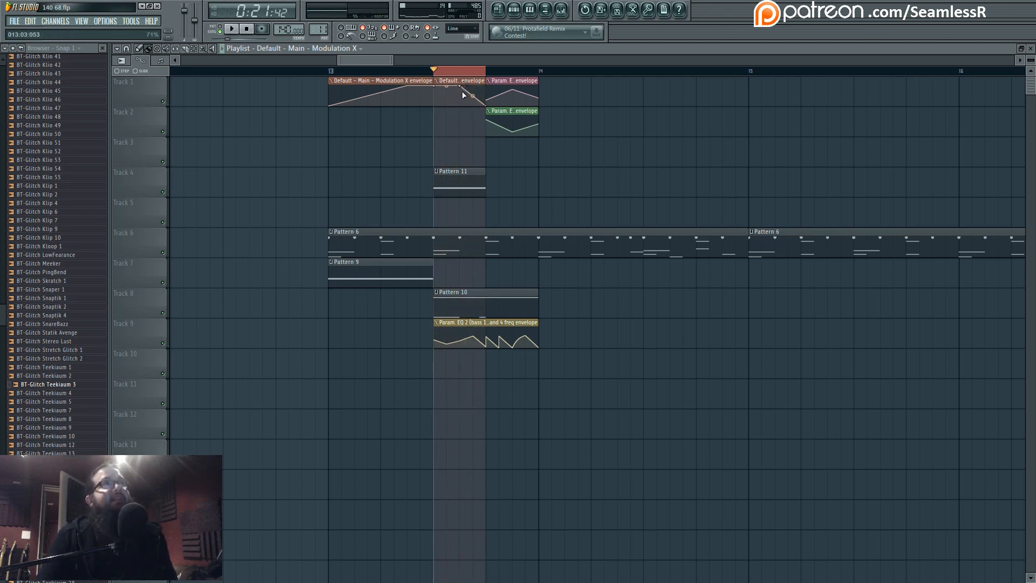
pyautogui.moveTo(460, 86); pyautogui.dragTo(461, 105)
# Step: Play the arrangement repeatedly from bar 13 with the mixer open to check the level of insert 34
pyautogui.click(330, 70)
pyautogui.press('space')
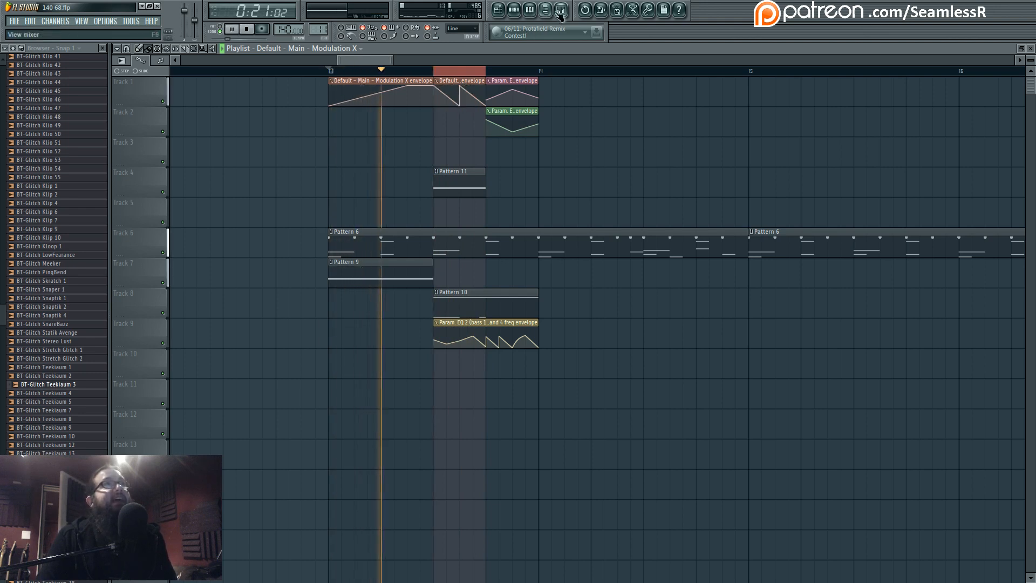
pyautogui.click(560, 14)
pyautogui.press('space')
pyautogui.press('space')
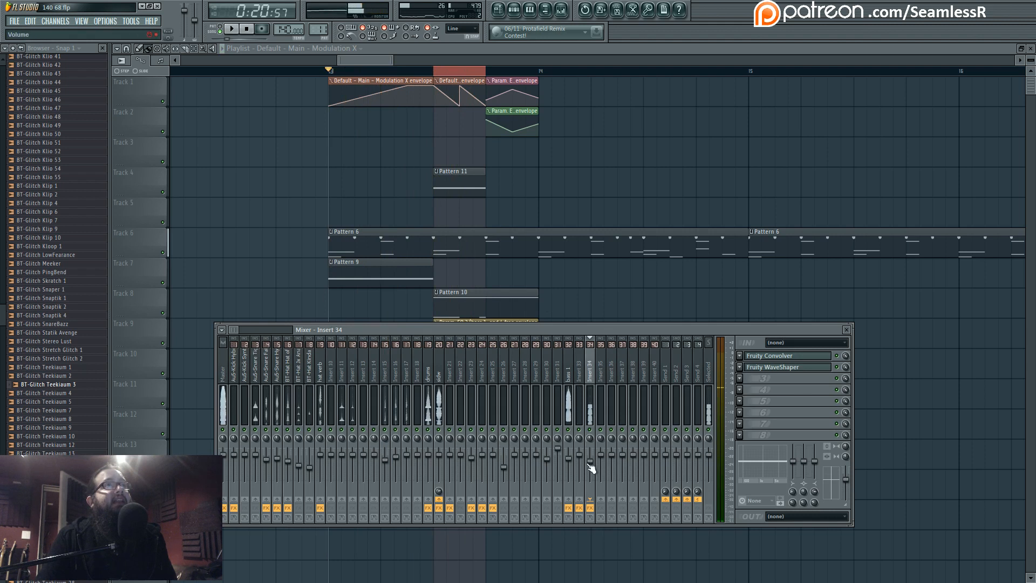
pyautogui.press('space')
pyautogui.press('space')
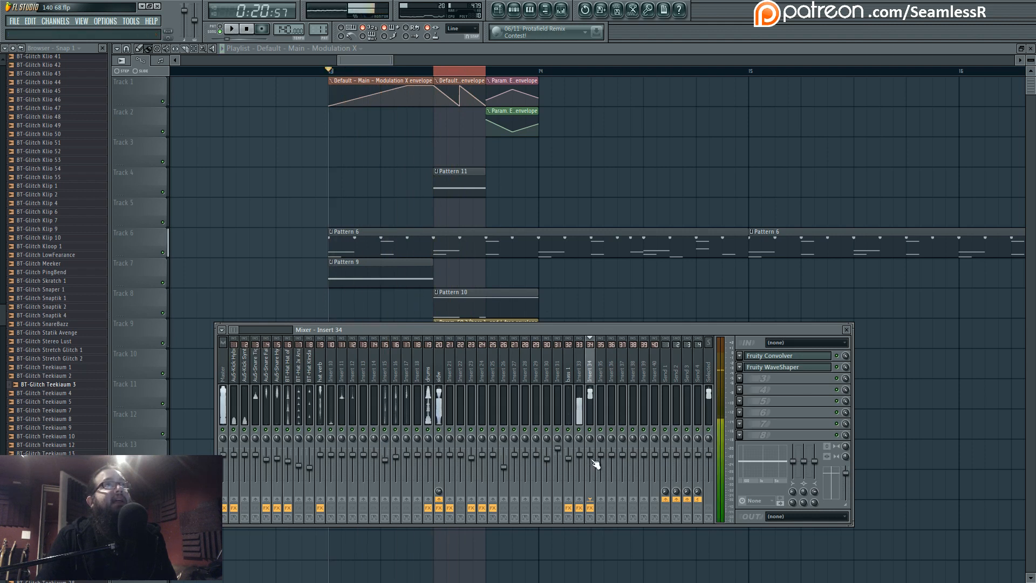
# Step: Clear the time selection, add another sawtooth drop near the end of the second Modulation X envelope, and audition it
pyautogui.rightClick(468, 72)
pyautogui.press('space')
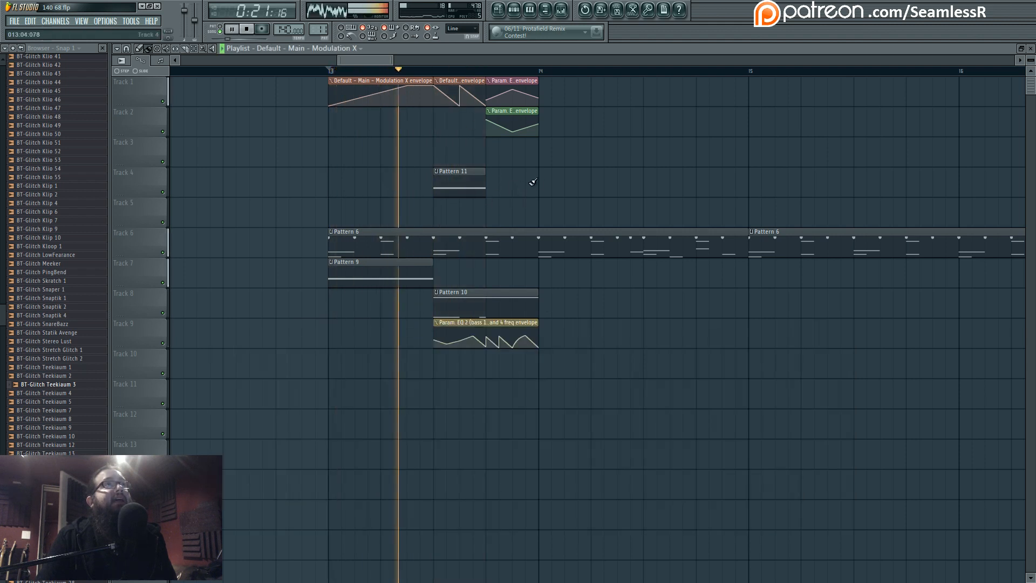
pyautogui.press('space')
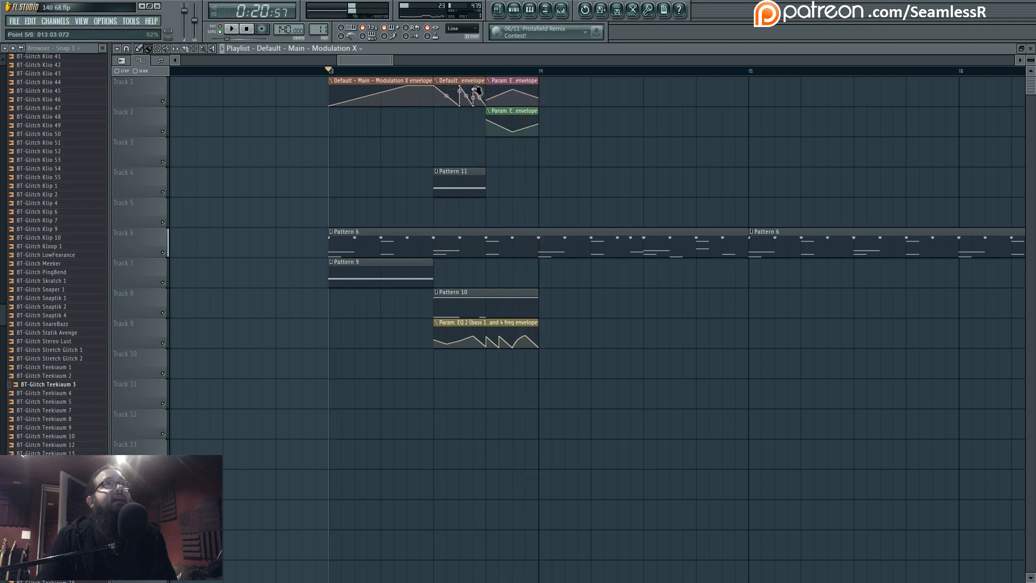
pyautogui.press('space')
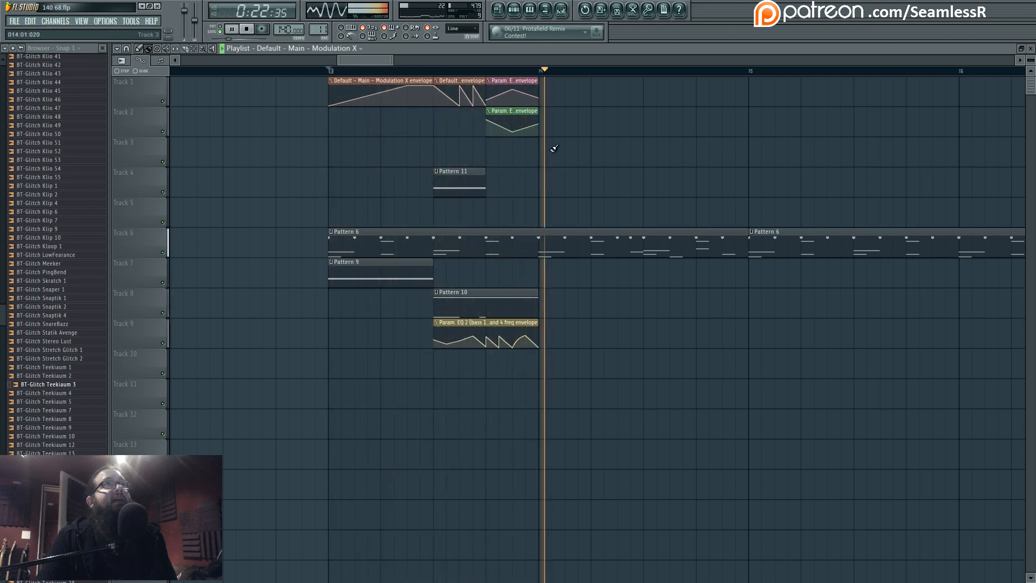
pyautogui.press('F9')
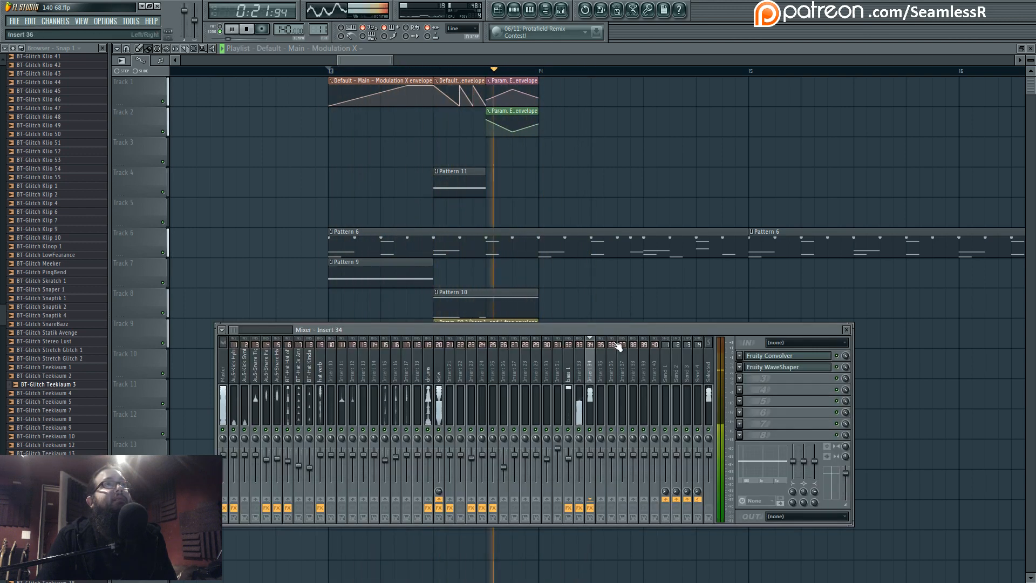
pyautogui.press('space')
# Step: Try a one-beat E1 note below the F1 note in Pattern 11 during playback, delete it, and return to the playlist
pyautogui.doubleClick(472, 181)
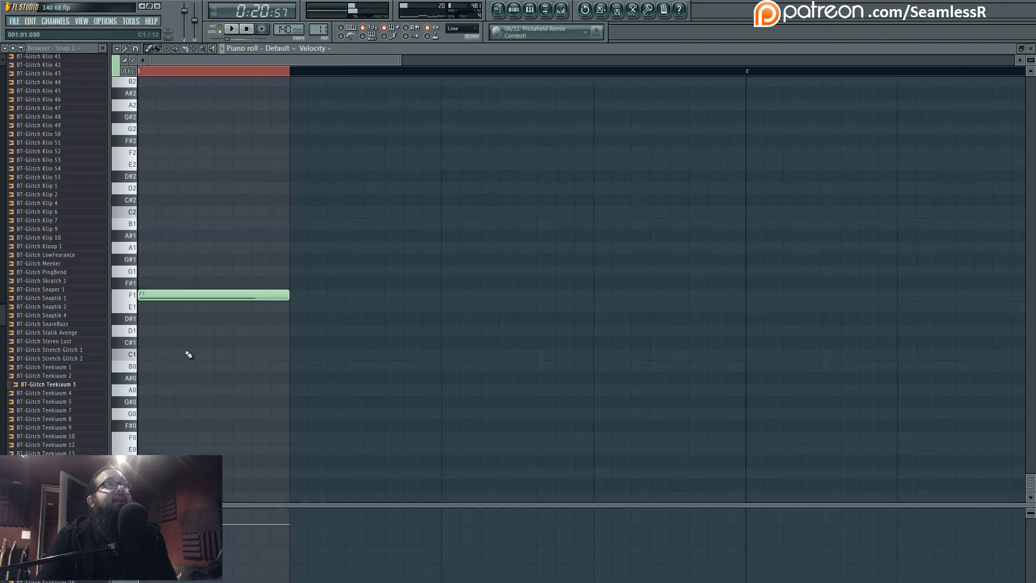
pyautogui.click(173, 307)
pyautogui.press('space')
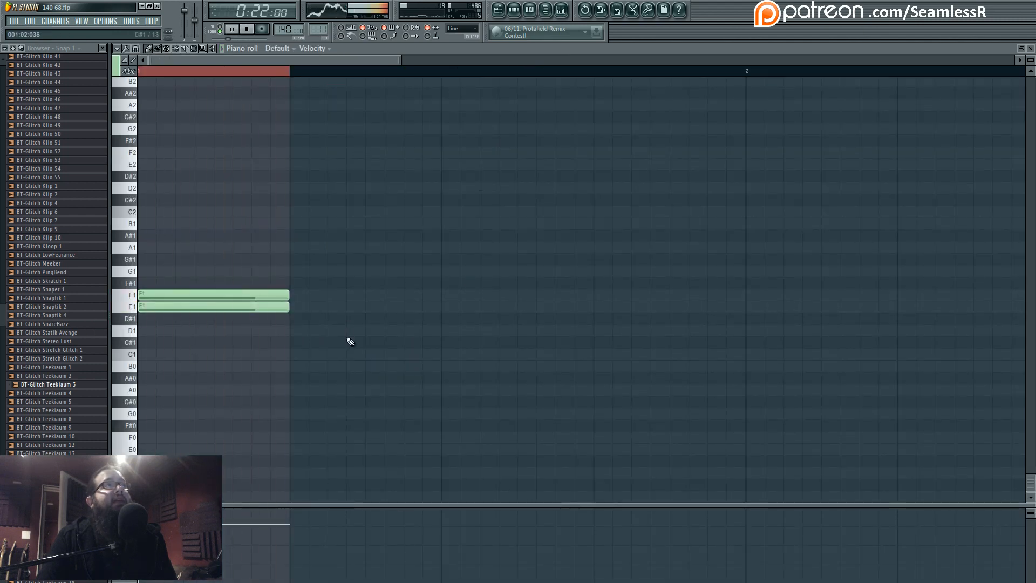
pyautogui.rightClick(253, 308)
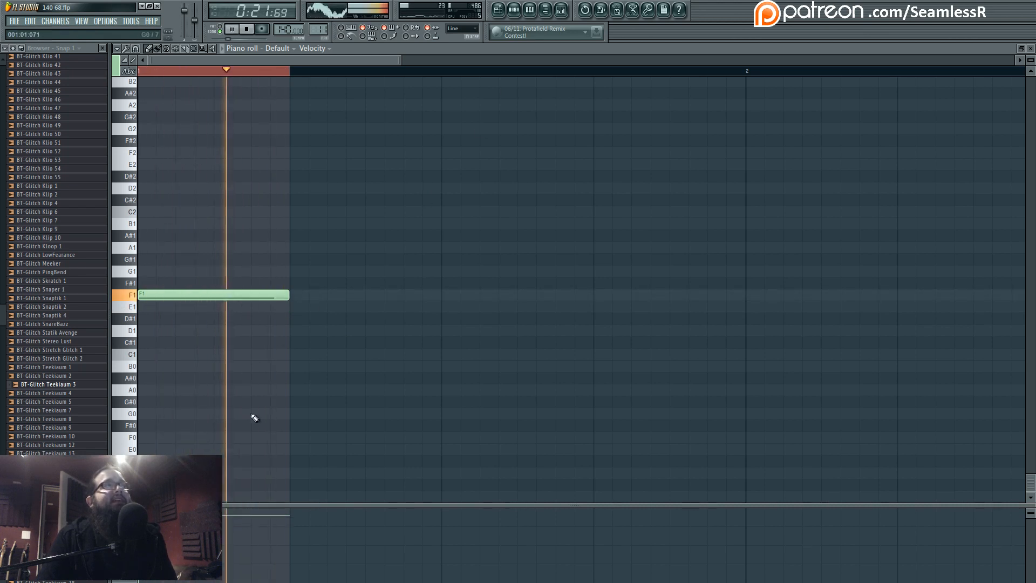
pyautogui.click(497, 10)
pyautogui.press('space')
pyautogui.press('space')
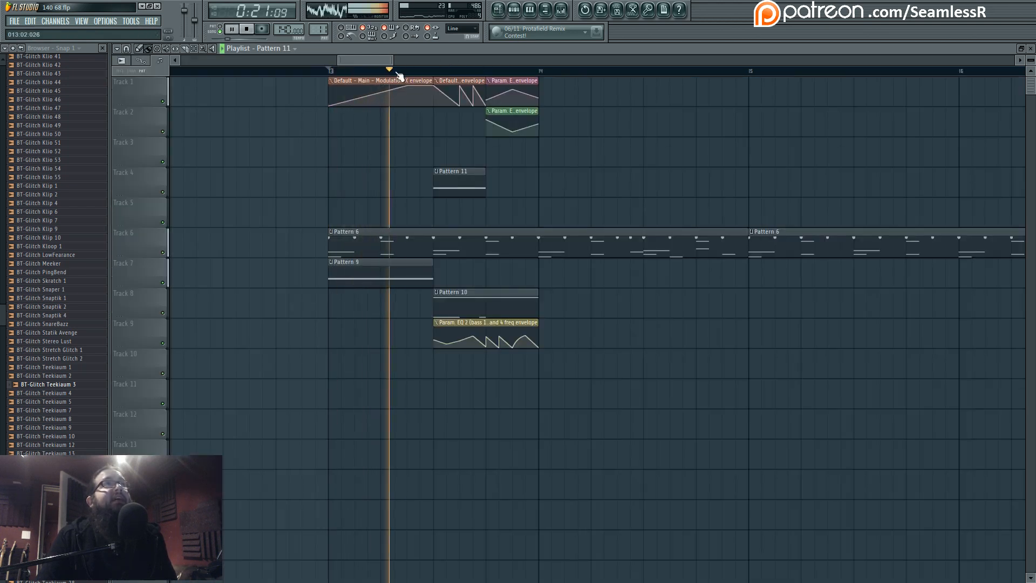
# Step: Stop playback and place a copy of Pattern 9 at bar 14 on Track 7
pyautogui.moveTo(399, 313); pyautogui.dragTo(323, 317)
pyautogui.press('space')
pyautogui.click(294, 273)
pyautogui.click(461, 278)
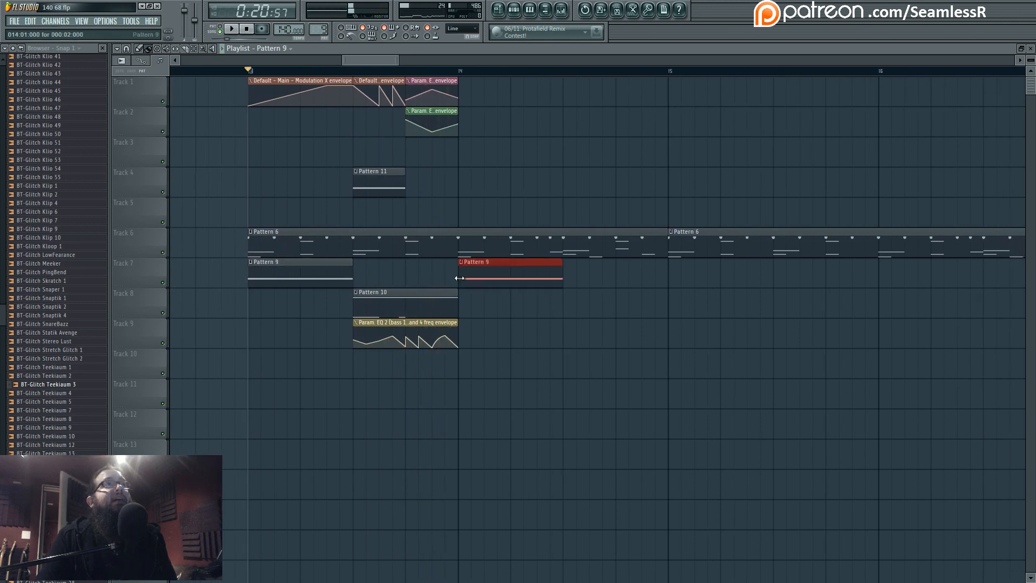
# Step: Place a copy of the first Modulation X envelope at bar 14 on Track 1 and make it unique
pyautogui.click(333, 80)
pyautogui.click(461, 86)
pyautogui.click(461, 81)
pyautogui.click(487, 141)
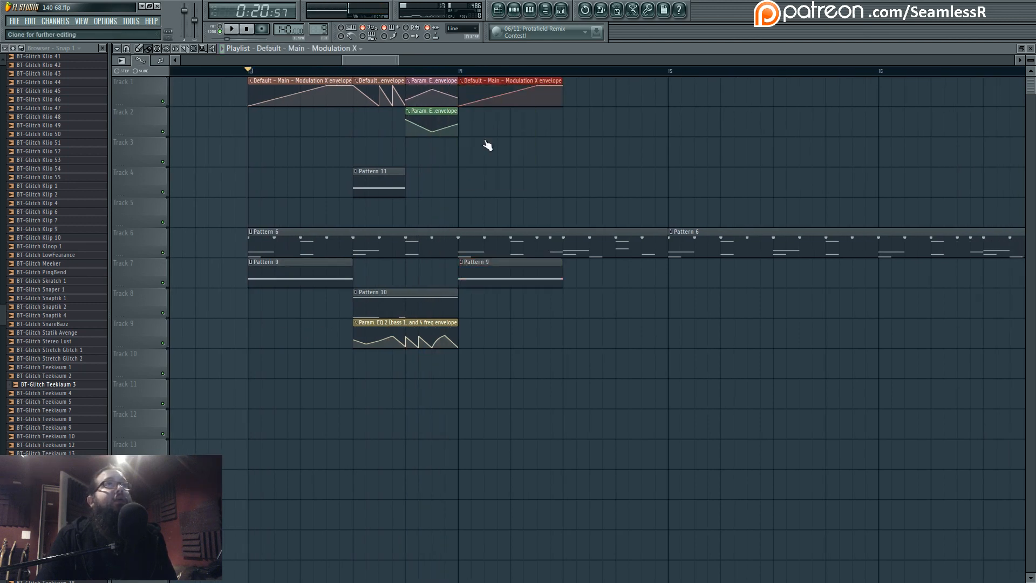
# Step: Raise the cloned envelope's start point to maximum and delete its intermediate points to form a single downward slope
pyautogui.moveTo(458, 106); pyautogui.dragTo(538, 85)
pyautogui.rightClick(537, 85)
pyautogui.click(554, 100)
pyautogui.rightClick(539, 83)
pyautogui.click(490, 84)
pyautogui.rightClick(538, 86)
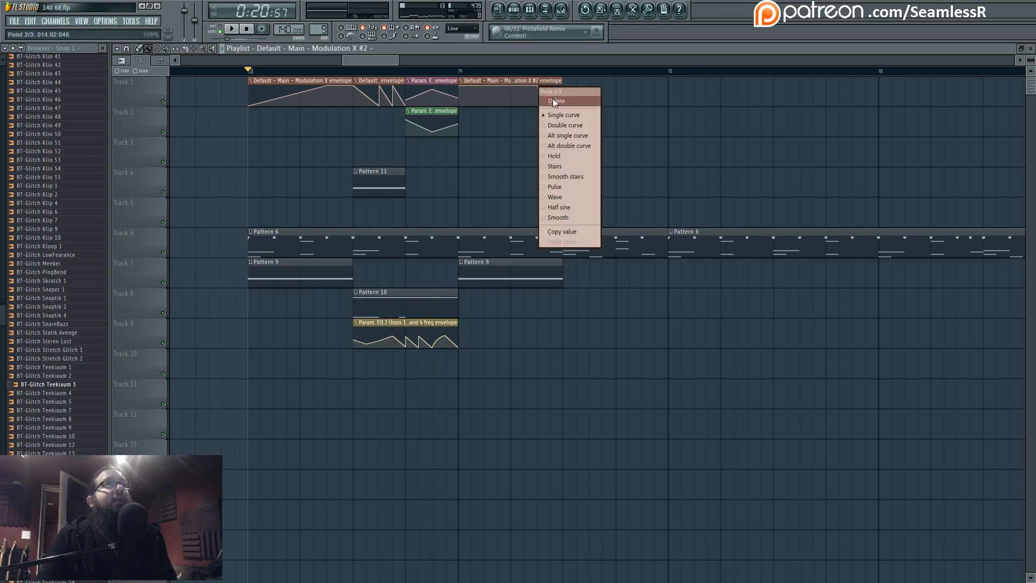
pyautogui.click(552, 99)
# Step: Bow the cloned envelope's downward slope slightly upward and audition it from bar 14 and from bar 13
pyautogui.press('space')
pyautogui.click(462, 71)
pyautogui.press('space')
pyautogui.moveTo(511, 101); pyautogui.dragTo(510, 93)
pyautogui.press('space')
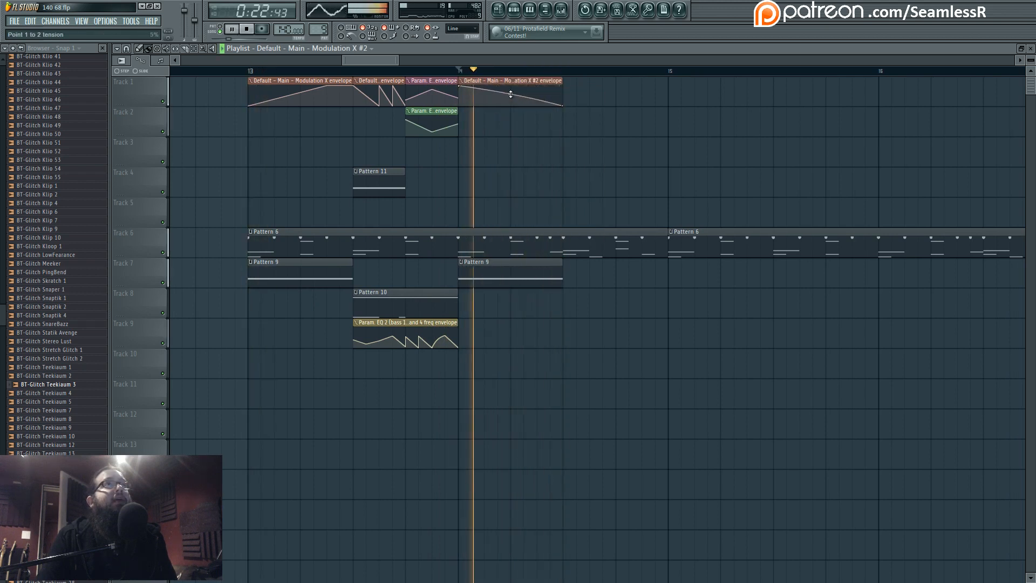
pyautogui.press('space')
pyautogui.press('space')
pyautogui.click(251, 72)
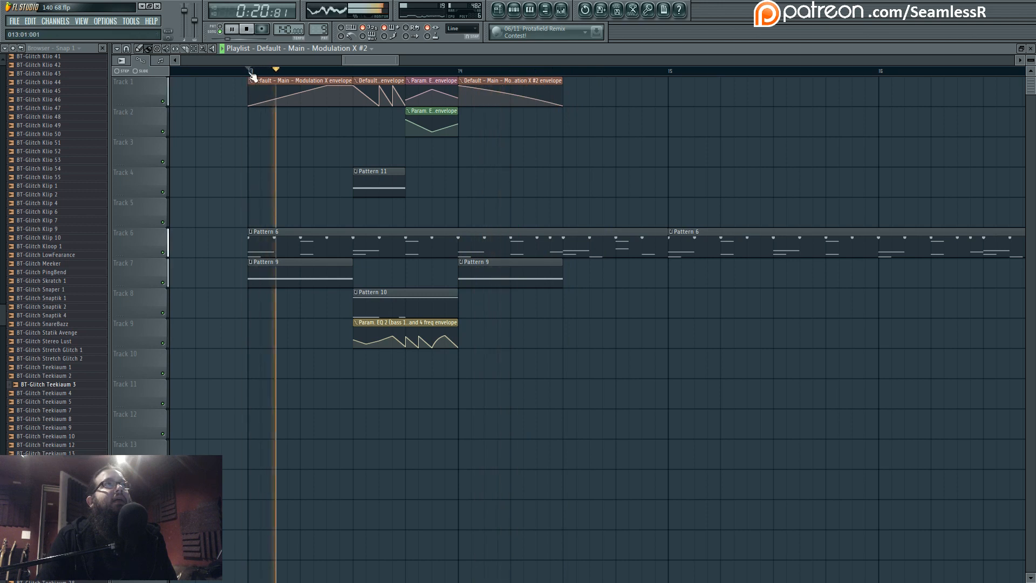
pyautogui.press('space')
# Step: Place a copy of Pattern 10 on Track 8 just after the second Pattern 9 clip and make it unique
pyautogui.click(426, 312)
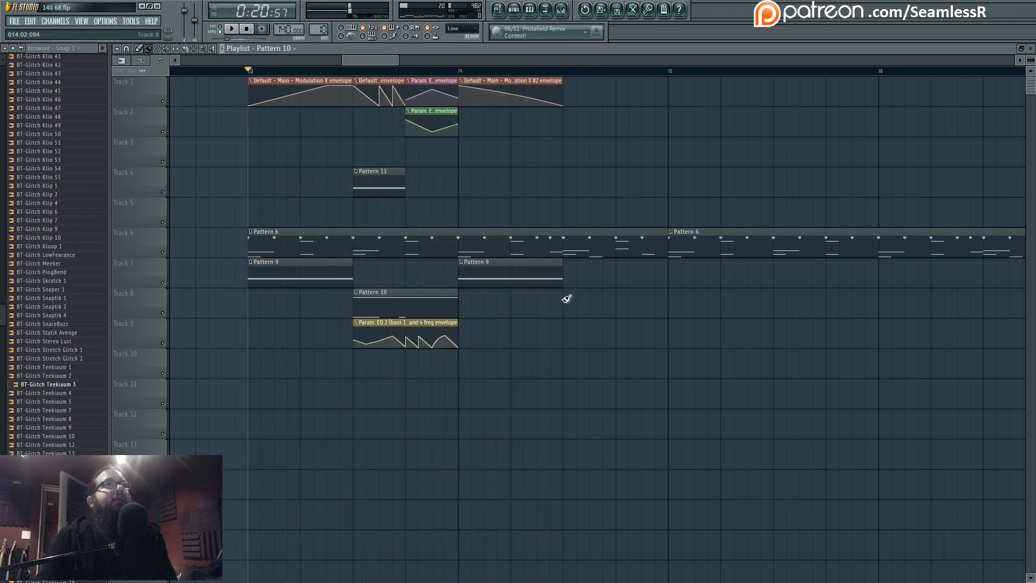
pyautogui.click(567, 299)
pyautogui.click(565, 293)
pyautogui.click(593, 341)
# Step: Delete the two low notes in the cloned pattern and replace its F4 note with an F3 note at the start
pyautogui.doubleClick(594, 314)
pyautogui.rightClick(162, 431)
pyautogui.rightClick(280, 431)
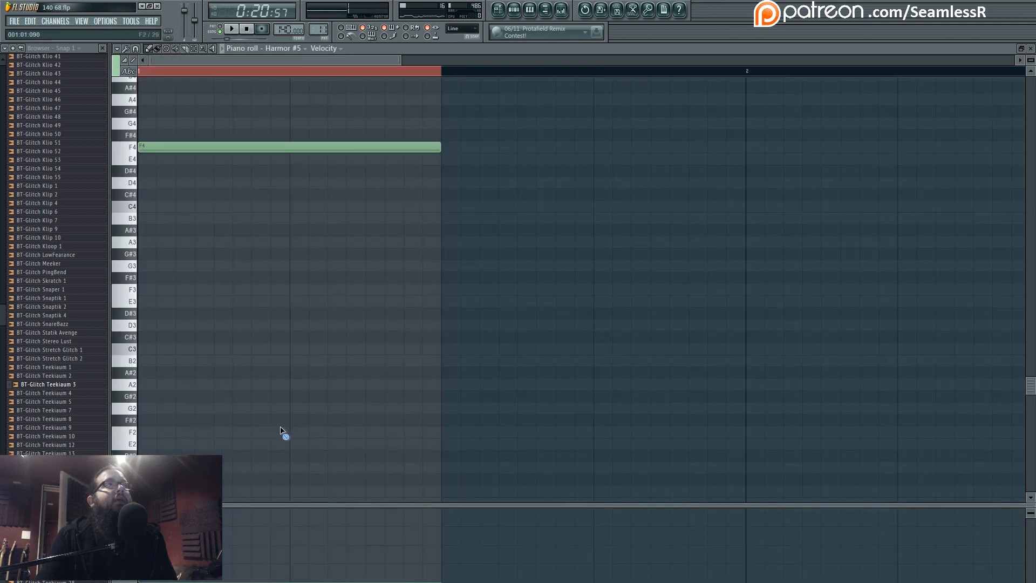
pyautogui.rightClick(247, 148)
pyautogui.moveTo(241, 148)
pyautogui.mouseDown()
pyautogui.moveTo(189, 144)
pyautogui.moveTo(183, 155)
pyautogui.moveTo(169, 304)
pyautogui.moveTo(169, 286)
pyautogui.mouseUp()
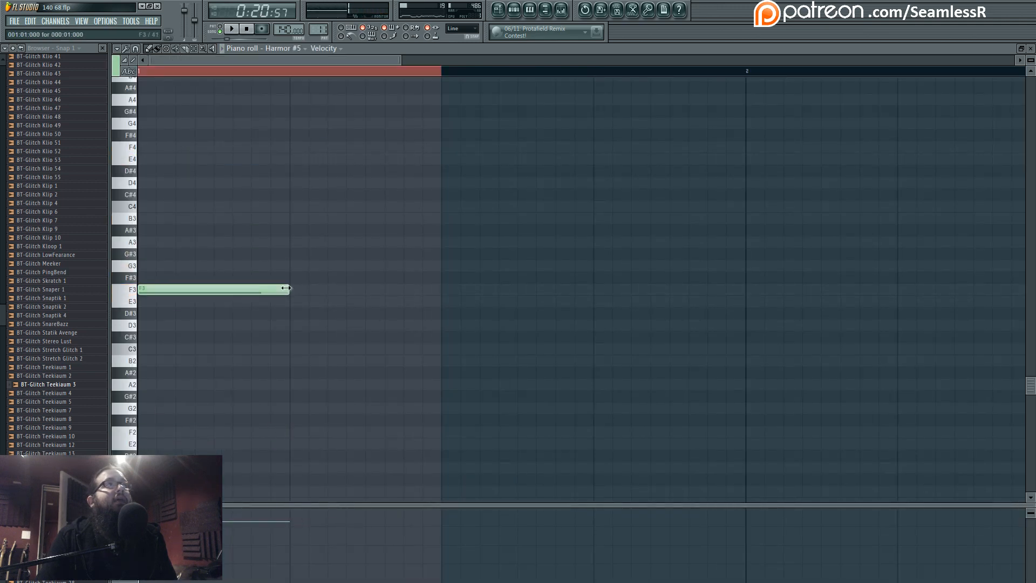
# Step: Extend the F3 note to two beats and add an F2 note of about three-quarters of a beat across the pattern's middle
pyautogui.moveTo(288, 290); pyautogui.dragTo(433, 291)
pyautogui.moveTo(284, 457)
pyautogui.mouseDown()
pyautogui.moveTo(262, 479)
pyautogui.moveTo(280, 300)
pyautogui.mouseUp()
pyautogui.moveTo(586, 304); pyautogui.dragTo(349, 306)
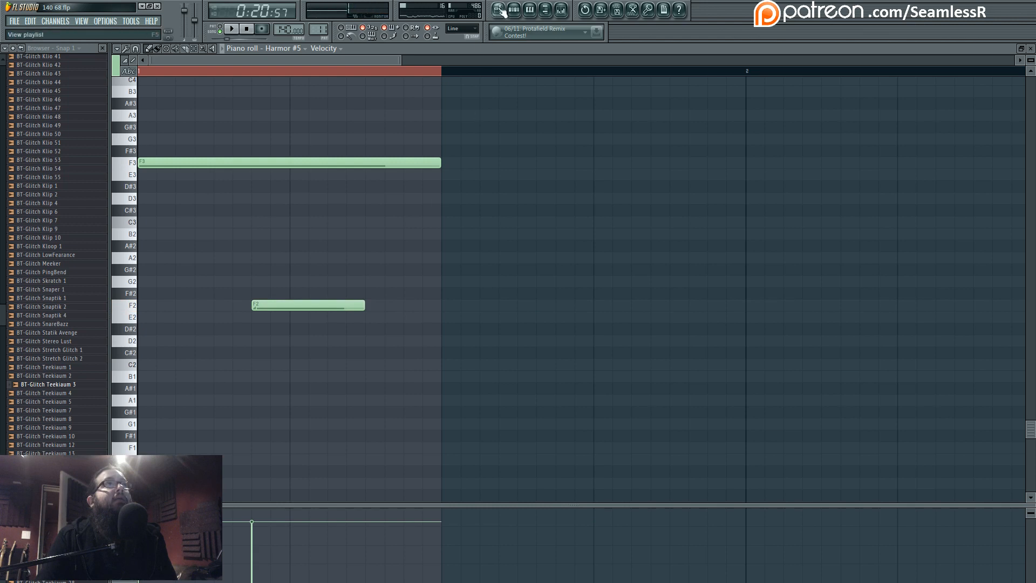
# Step: Place copies of the Band 3 and Band 5 freq envelopes on Tracks 2 and 3 over Pattern 11, each extended to its two-beat length
pyautogui.press('F5')
pyautogui.click(420, 83)
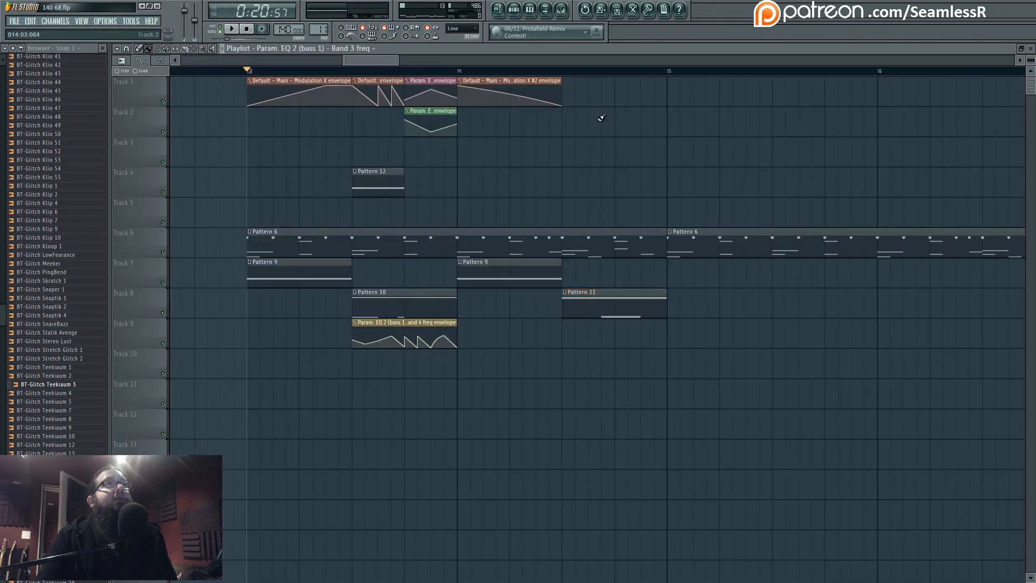
pyautogui.click(564, 120)
pyautogui.moveTo(614, 112); pyautogui.dragTo(666, 113)
pyautogui.click(448, 113)
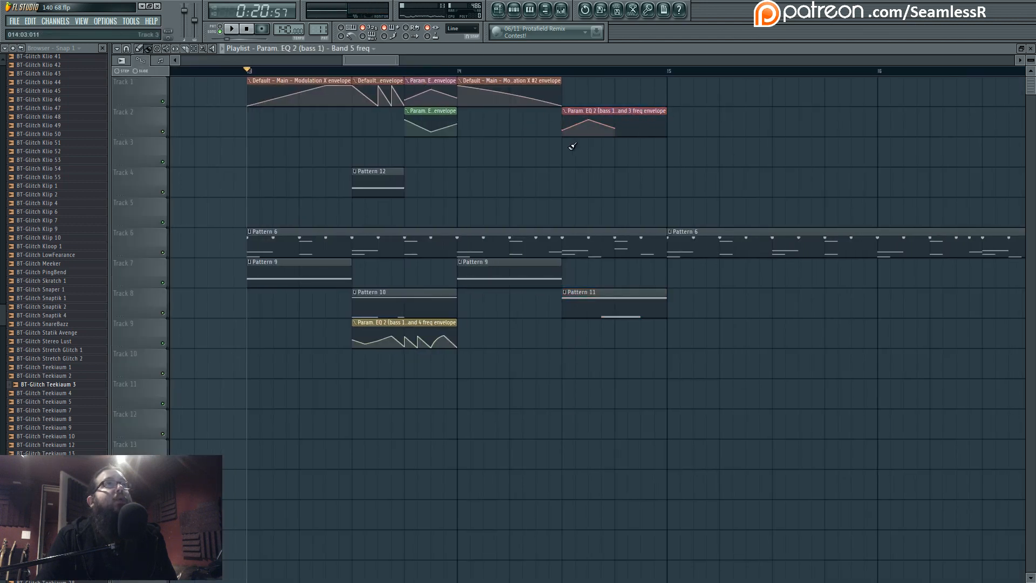
pyautogui.click(577, 146)
pyautogui.moveTo(614, 143); pyautogui.dragTo(656, 144)
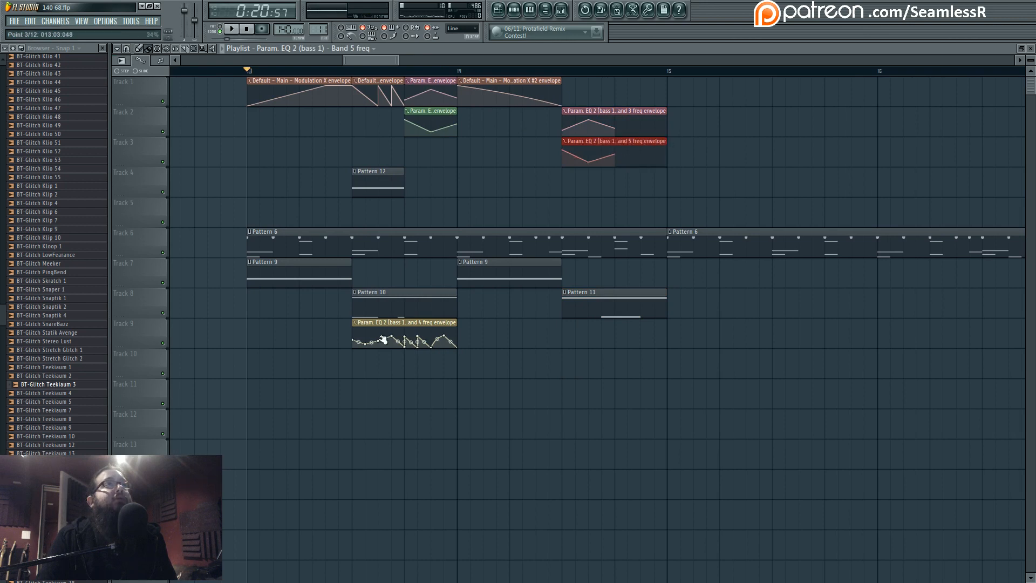
# Step: Copy the Band 4 freq envelope onto Track 9 under Pattern 11 and make the copied Band 4, Band 5 and Band 3 clips unique
pyautogui.click(441, 322)
pyautogui.click(569, 334)
pyautogui.click(565, 322)
pyautogui.click(592, 381)
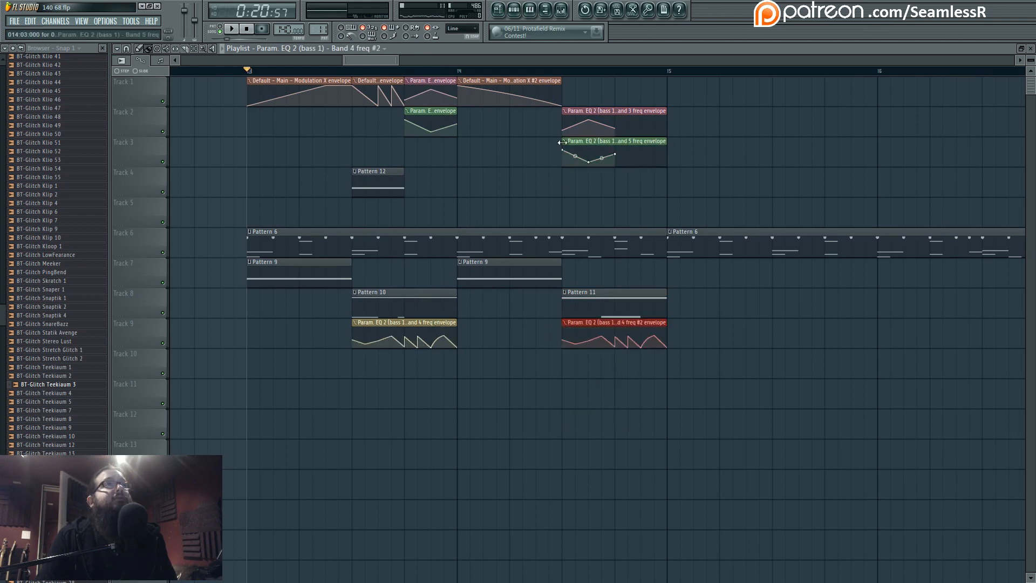
pyautogui.click(563, 142)
pyautogui.click(590, 199)
pyautogui.click(564, 111)
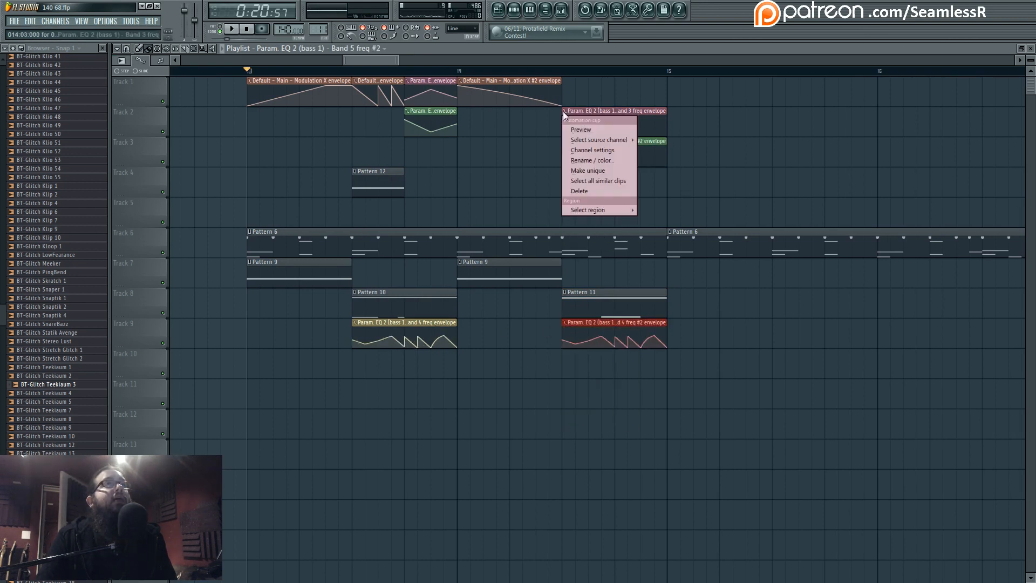
pyautogui.click(591, 170)
# Step: Move all Band 3 and Band 5 freq envelope clips to Tracks 10 and 11 and audition from Pattern 11's start
pyautogui.moveTo(593, 162); pyautogui.dragTo(602, 362)
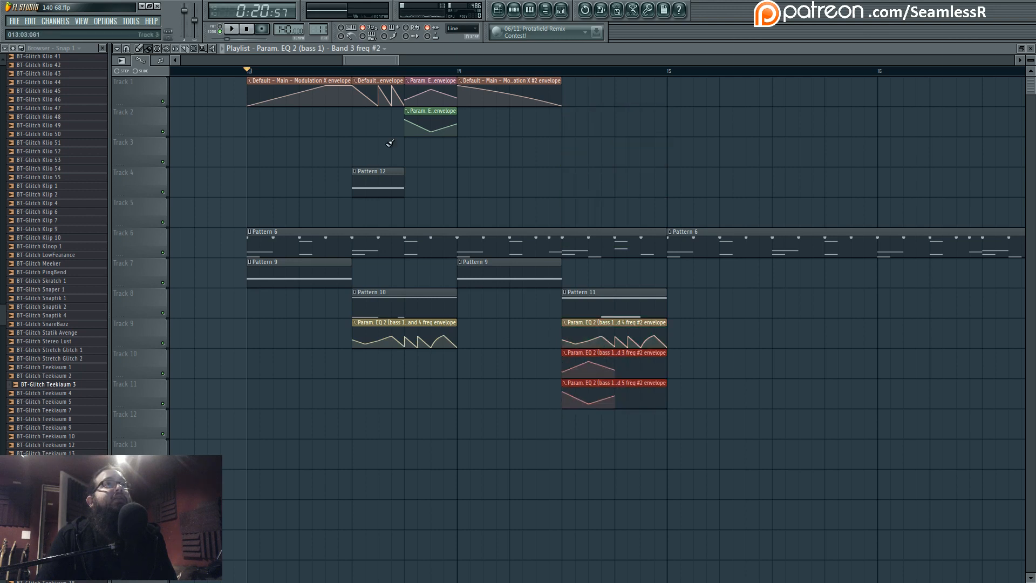
pyautogui.moveTo(391, 143); pyautogui.dragTo(426, 356)
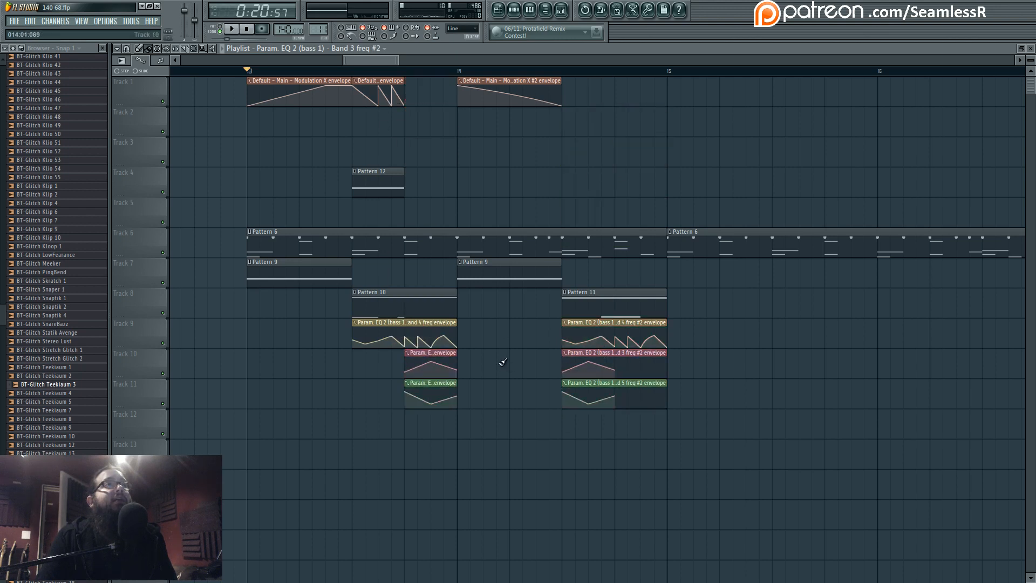
pyautogui.click(560, 71)
pyautogui.press('space')
pyautogui.press('space')
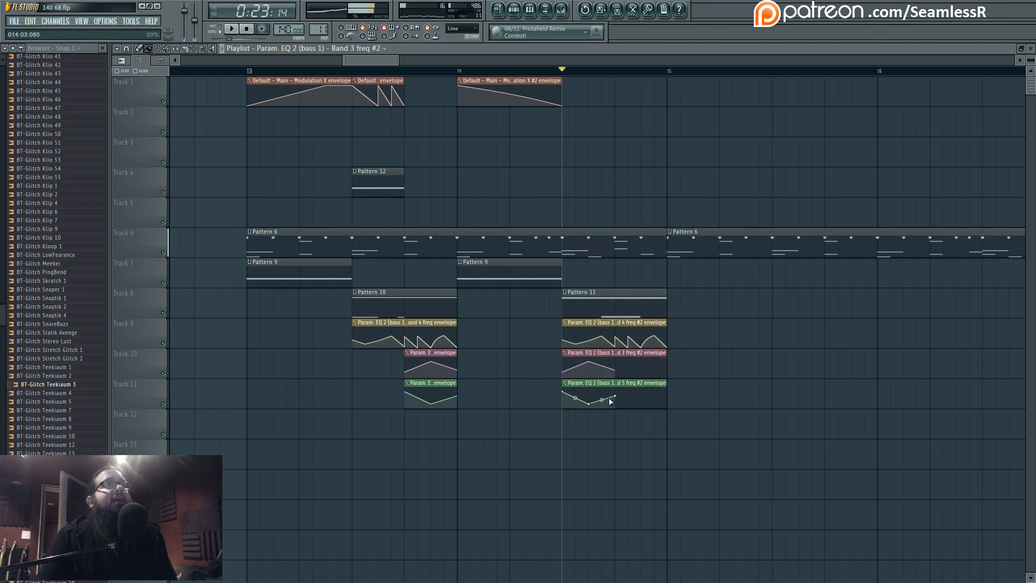
# Step: Redraw the cloned Band 5 and Band 3 envelopes with rising and falling points across their full two beats
pyautogui.scroll(3, 606, 400)
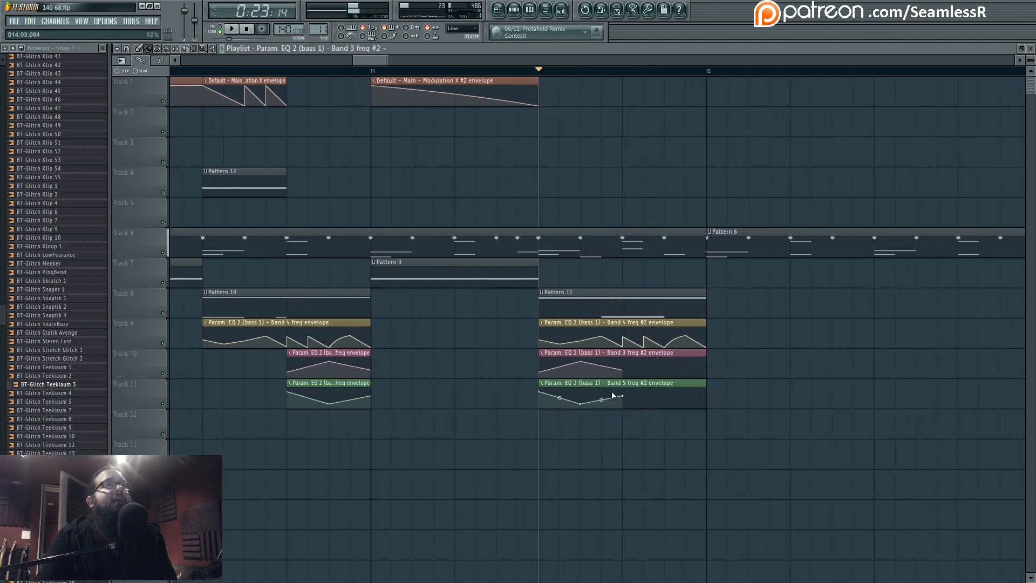
pyautogui.click(707, 372)
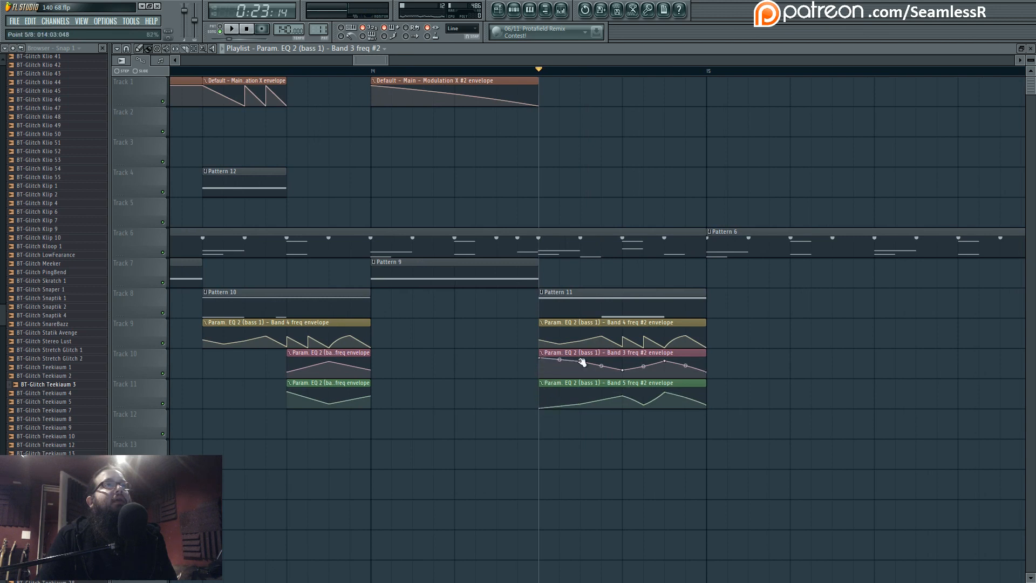
pyautogui.press('space')
# Step: Reshape the cloned Band 3 envelope to dip a quarter of the way in and climb to its middle, auditioning from Pattern 11
pyautogui.moveTo(581, 361)
pyautogui.mouseDown()
pyautogui.moveTo(581, 371)
pyautogui.moveTo(626, 365)
pyautogui.mouseUp()
pyautogui.press('space')
pyautogui.press('space')
pyautogui.press('space')
pyautogui.press('space')
pyautogui.press('space')
pyautogui.press('space')
pyautogui.press('space')
pyautogui.press('space')
pyautogui.press('space')
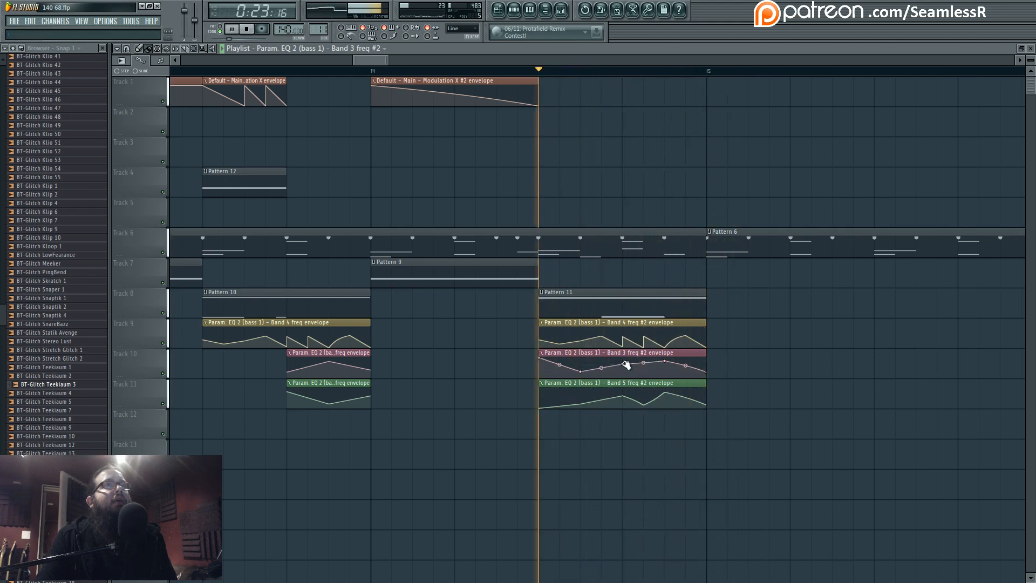
pyautogui.press('space')
pyautogui.press('space')
pyautogui.press('space')
# Step: Flatten the second half of the cloned Band 3 envelope into a gentle downward slope and audition it
pyautogui.moveTo(625, 365)
pyautogui.mouseDown()
pyautogui.moveTo(667, 374)
pyautogui.moveTo(709, 361)
pyautogui.moveTo(708, 370)
pyautogui.mouseUp()
pyautogui.press('space')
pyautogui.press('space')
pyautogui.press('space')
pyautogui.press('space')
pyautogui.press('space')
pyautogui.press('space')
pyautogui.press('space')
pyautogui.press('space')
pyautogui.press('space')
pyautogui.press('space')
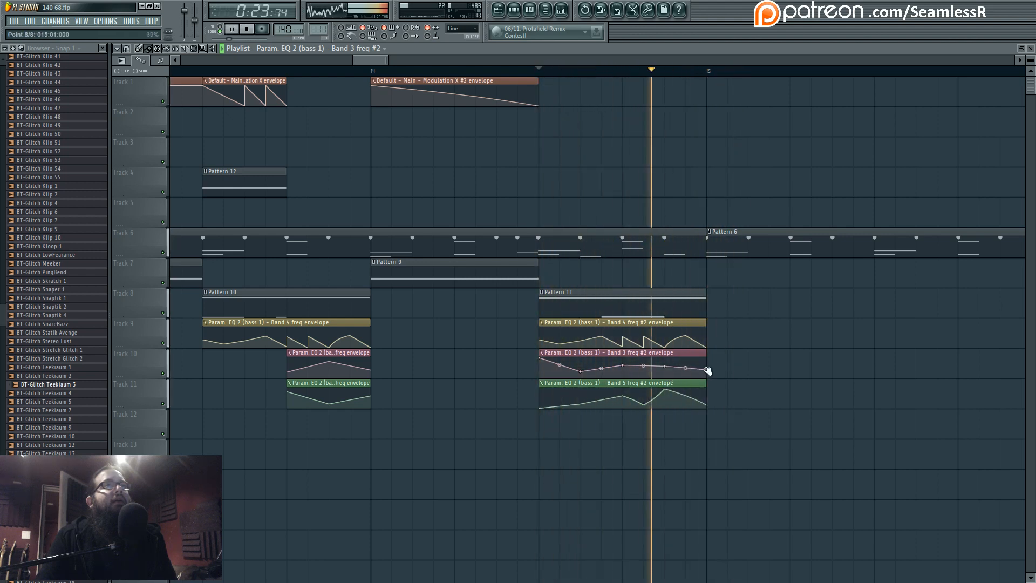
pyautogui.press('space')
pyautogui.press('space')
pyautogui.press('space')
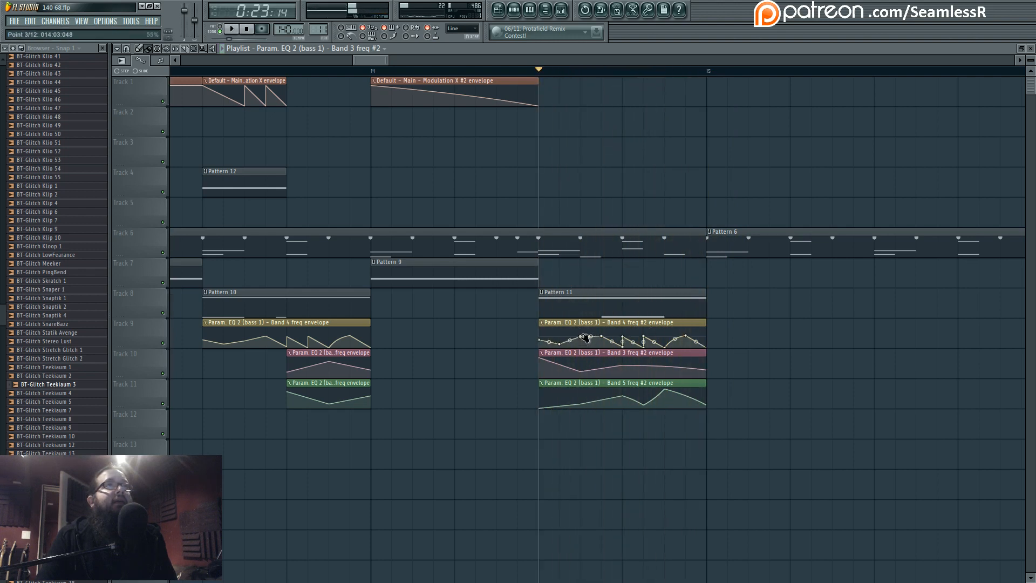
# Step: Replace the sawtooth shapes in the cloned Band 4 envelope with a peak, a dip and a short middle plateau, and audition it
pyautogui.press('space')
pyautogui.moveTo(601, 335)
pyautogui.mouseDown()
pyautogui.moveTo(604, 344)
pyautogui.moveTo(643, 336)
pyautogui.mouseUp()
pyautogui.press('space')
pyautogui.press('space')
pyautogui.press('space')
pyautogui.press('space')
pyautogui.press('space')
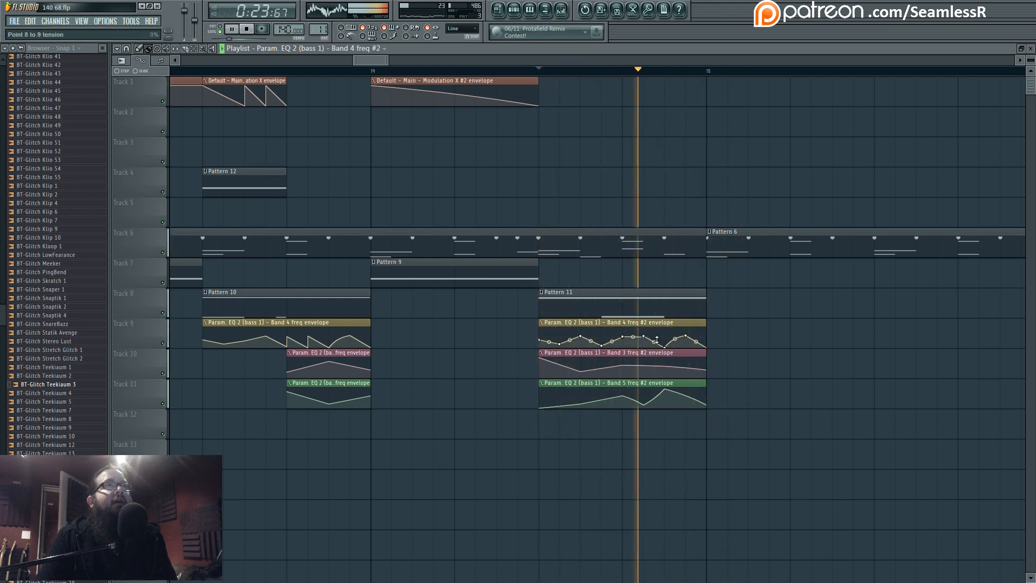
pyautogui.press('space')
pyautogui.press('space')
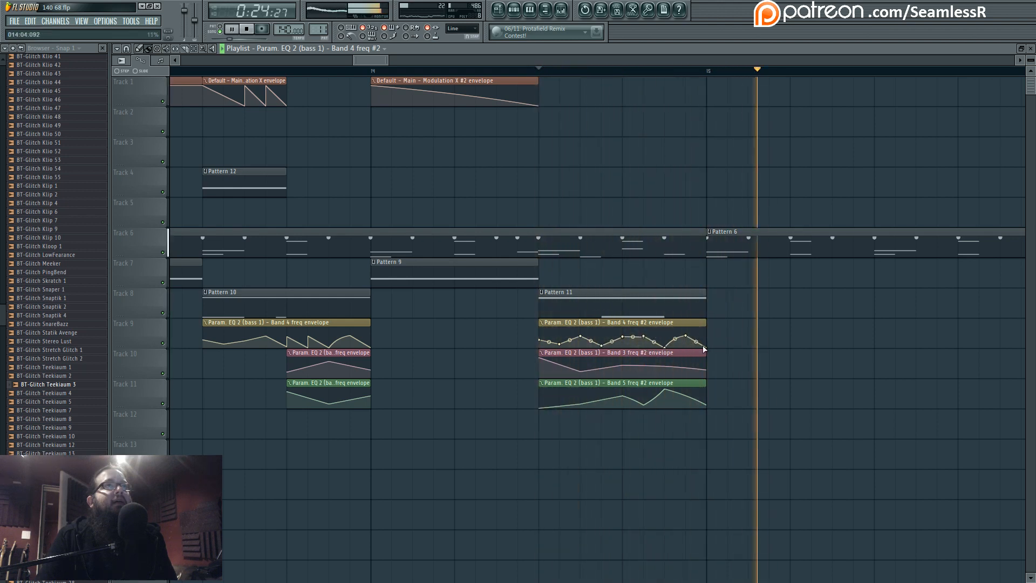
# Step: Raise the final point of the cloned Band 4 envelope and audition its ending
pyautogui.press('space')
pyautogui.press('space')
pyautogui.moveTo(705, 347); pyautogui.dragTo(708, 338)
pyautogui.press('space')
pyautogui.press('space')
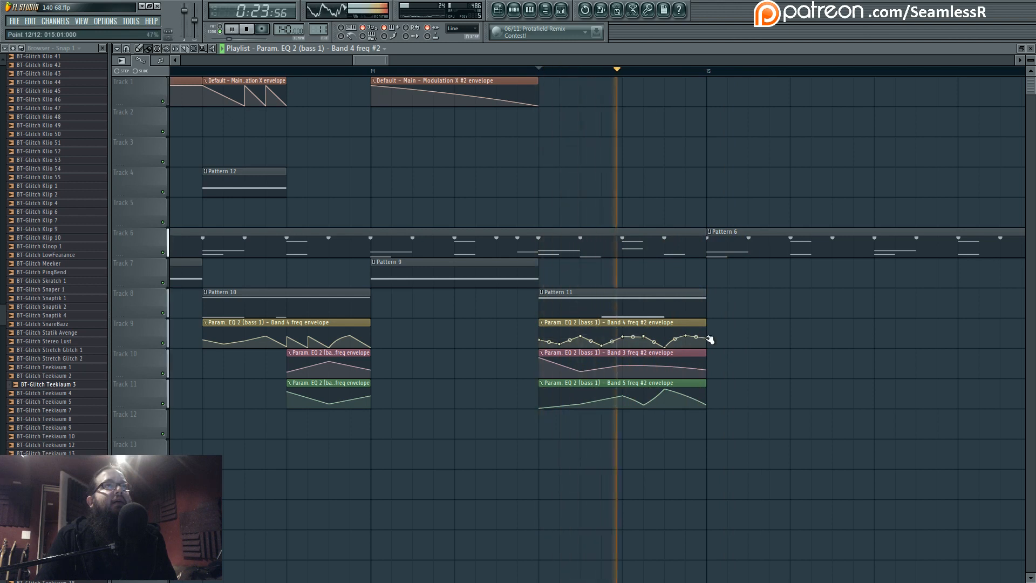
# Step: Audition the Pattern 11 section again, and play the whole bass phrase from bar 13
pyautogui.scroll(-3, 655, 343)
pyautogui.press('space')
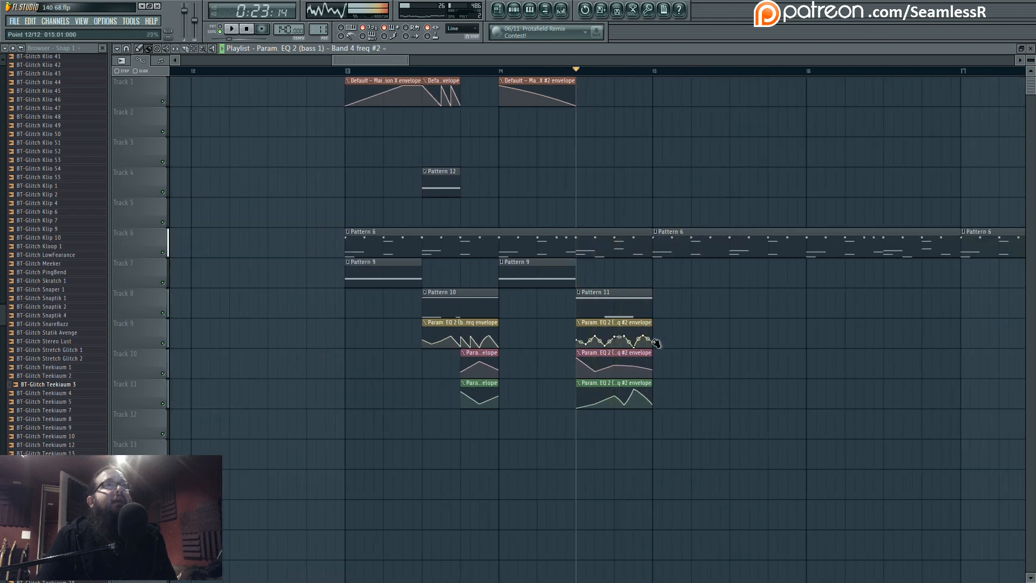
pyautogui.press('space')
pyautogui.press('space')
pyautogui.press('space')
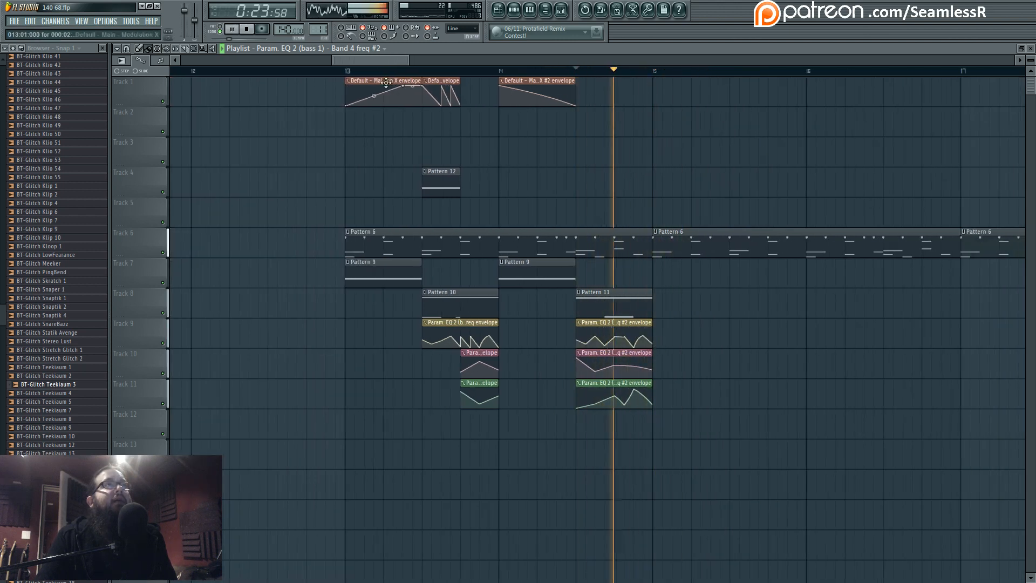
pyautogui.press('space')
pyautogui.press('space')
pyautogui.hscroll(1, 427, 175)
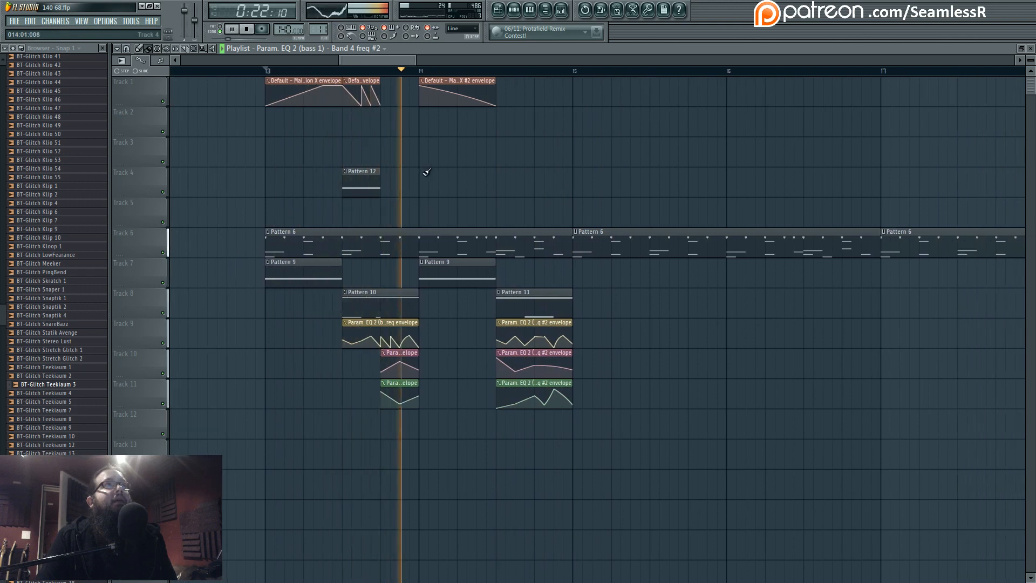
pyautogui.hscroll(-1, 536, 187)
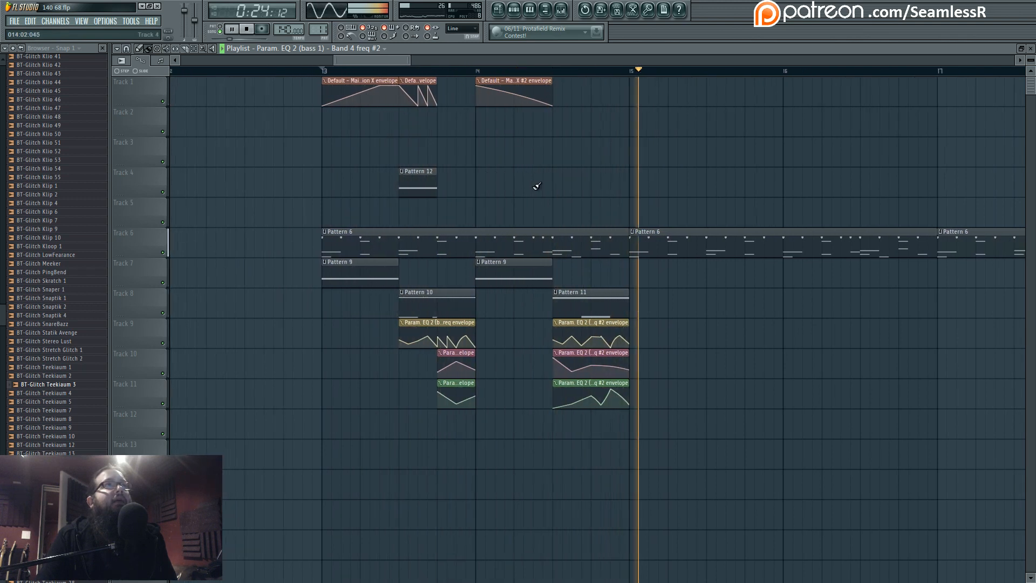
pyautogui.press('space')
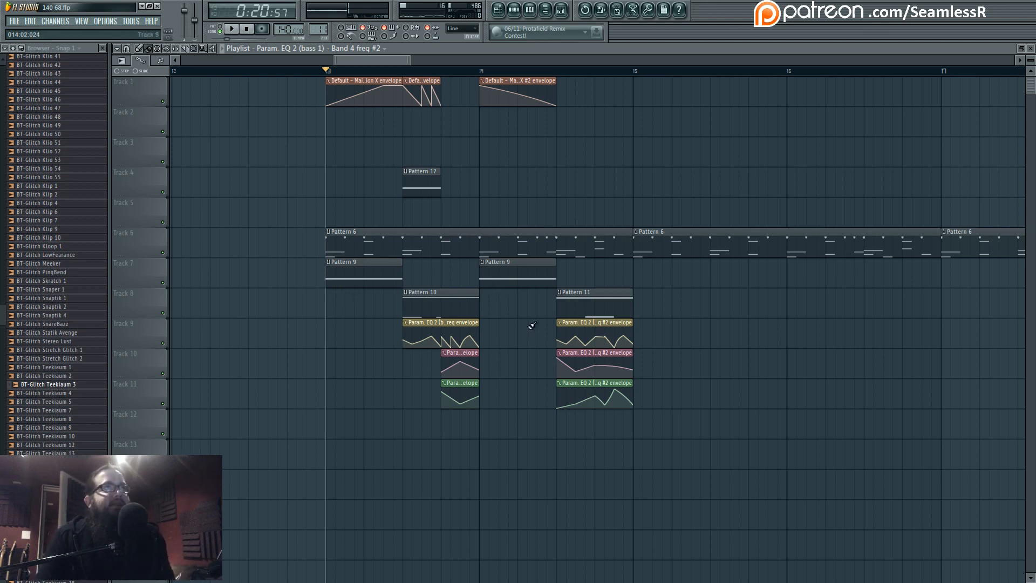
# Step: Collapse the extra pack folder in the Browser and add a new Harmor channel
pyautogui.moveTo(2, 100); pyautogui.dragTo(2, 79)
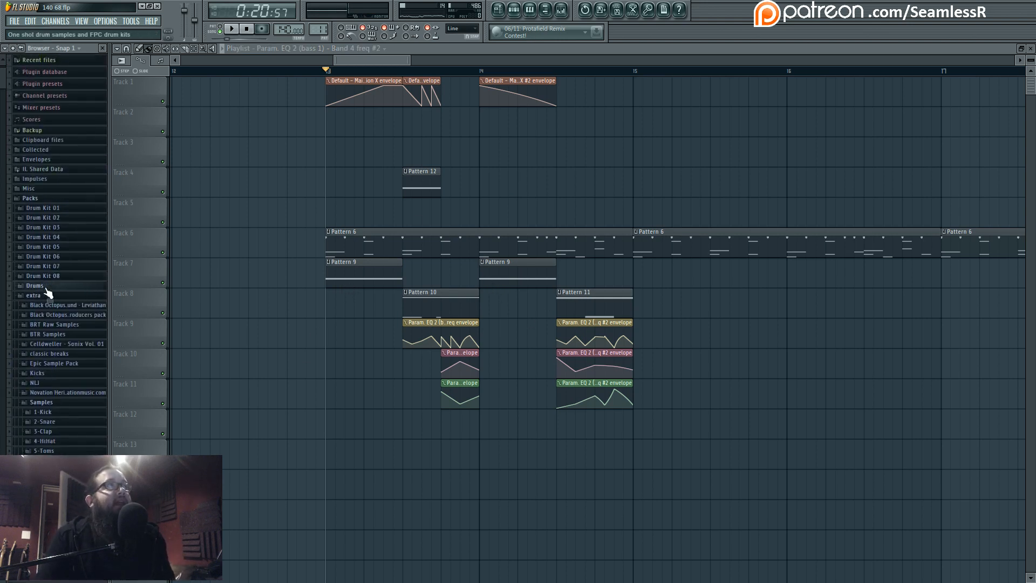
pyautogui.click(47, 295)
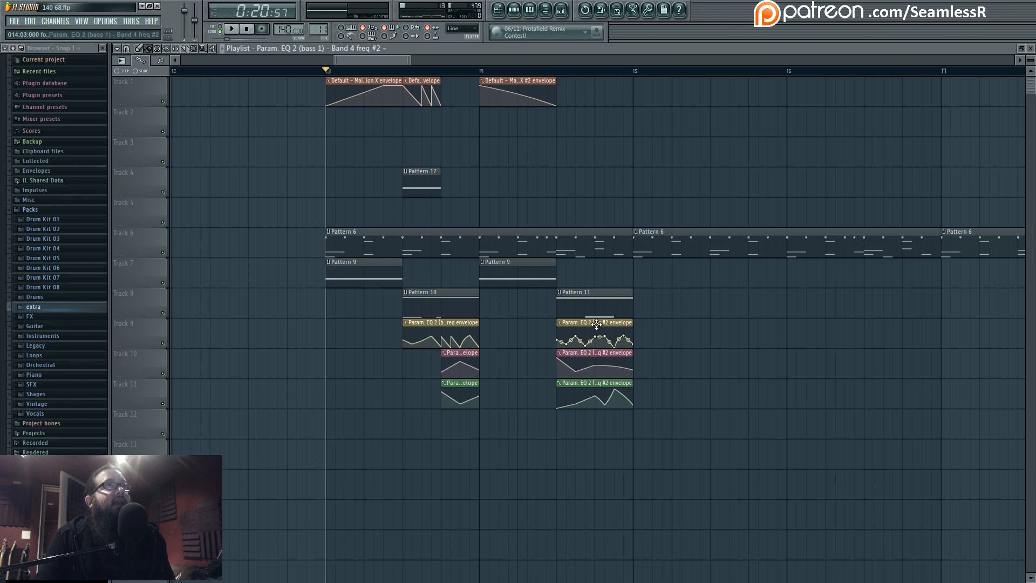
pyautogui.click(520, 14)
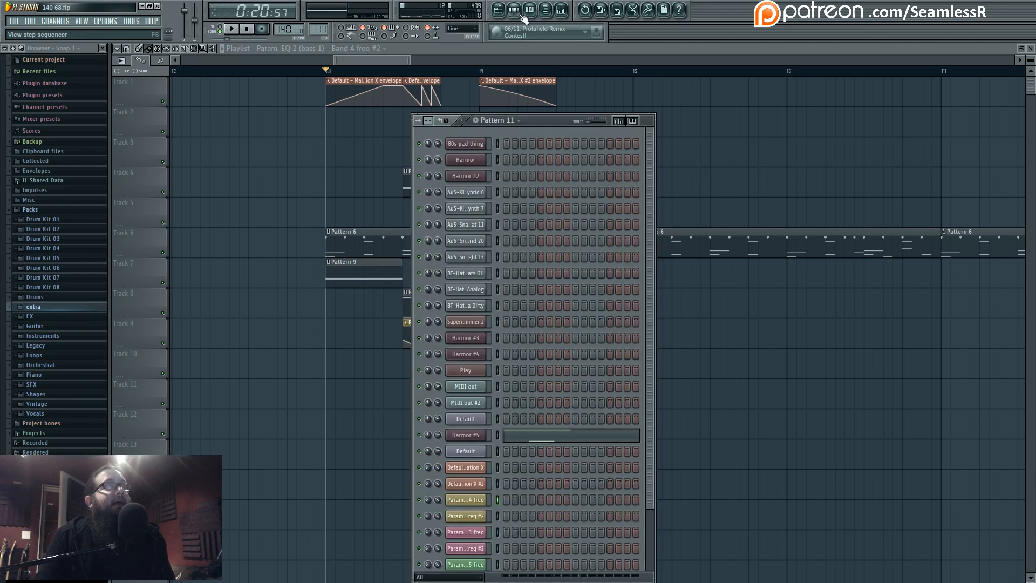
pyautogui.click(59, 23)
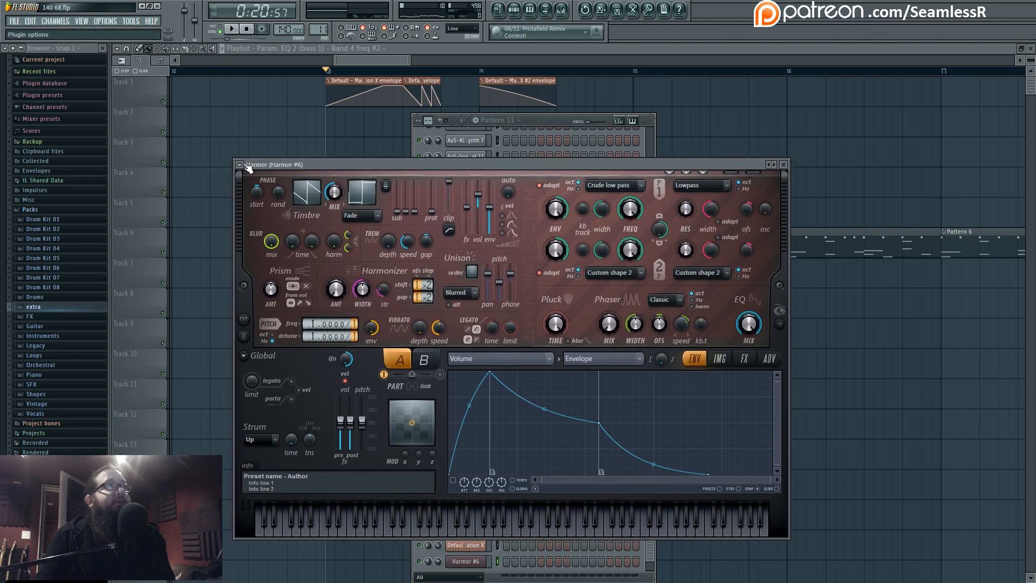
pyautogui.click(239, 165)
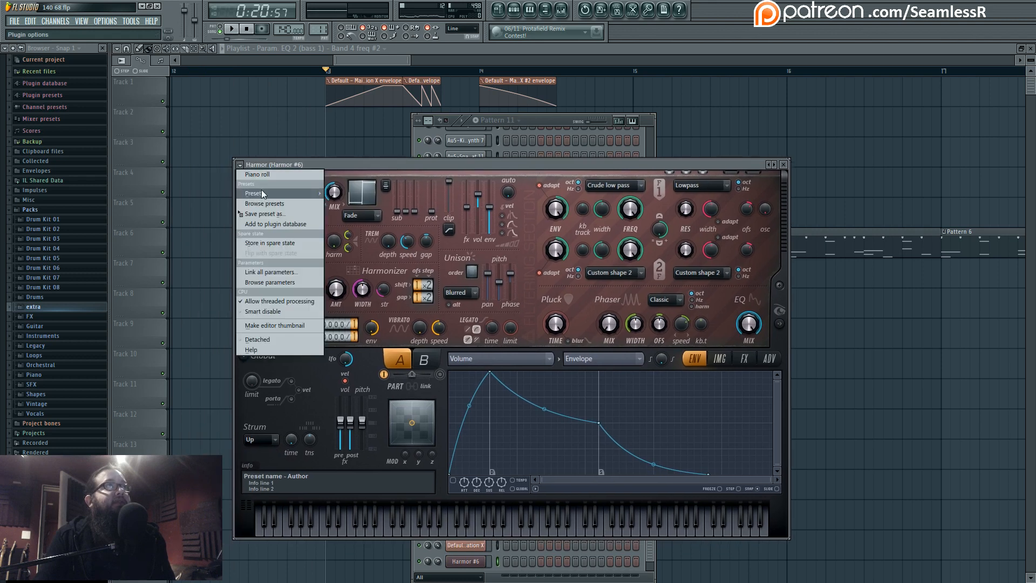
pyautogui.moveTo(261, 194)
pyautogui.click(276, 167)
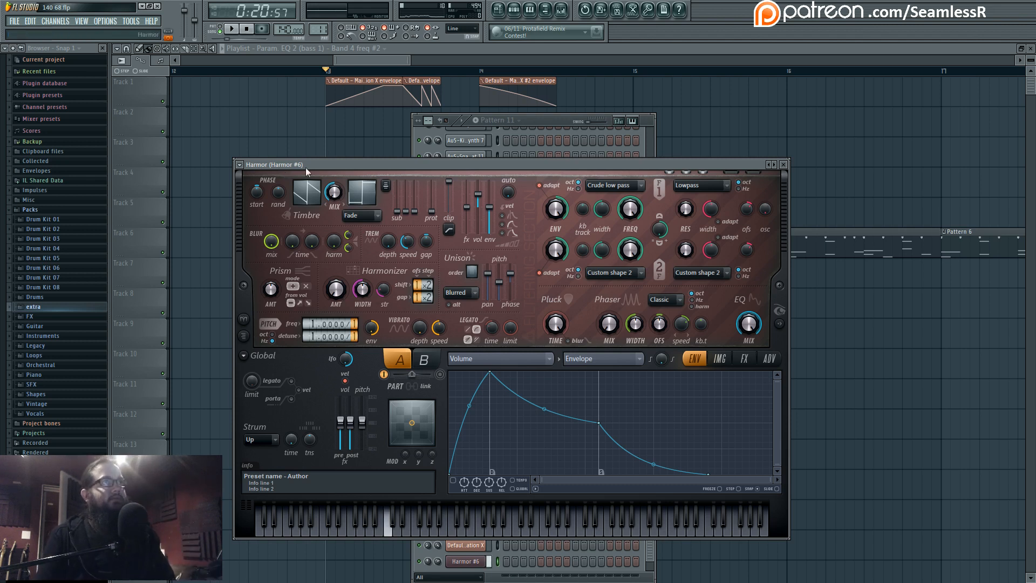
# Step: Raise the new Harmor's unison order and check Harmor #5's effects settings for comparison
pyautogui.moveTo(479, 265); pyautogui.dragTo(478, 259)
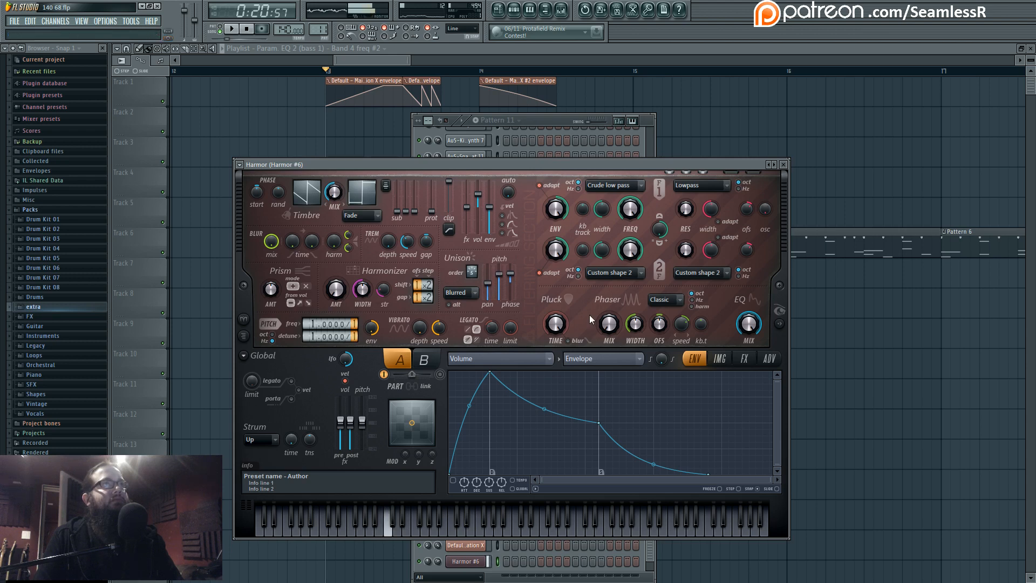
pyautogui.click(801, 317)
pyautogui.rightClick(824, 345)
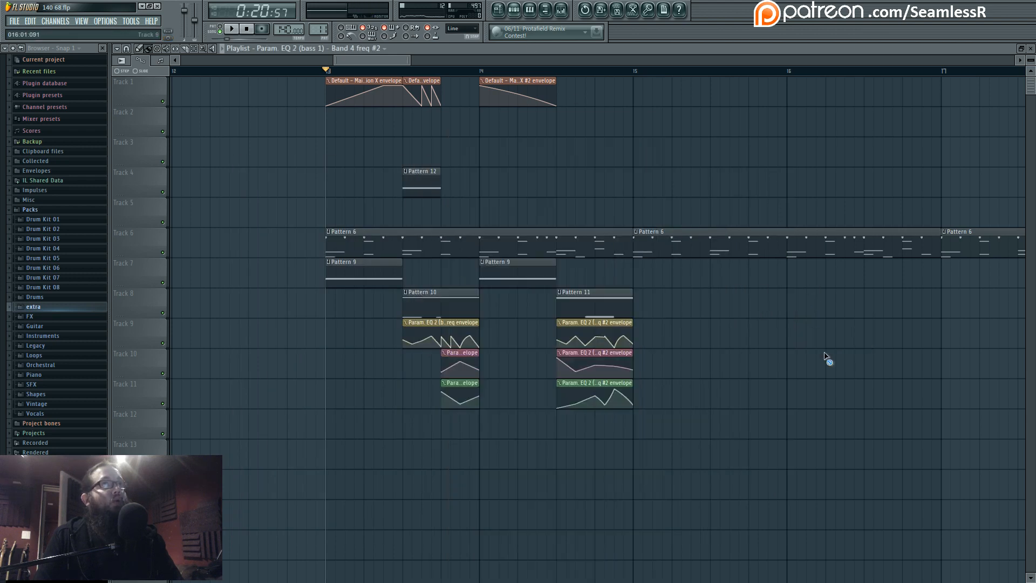
pyautogui.click(514, 10)
pyautogui.click(487, 381)
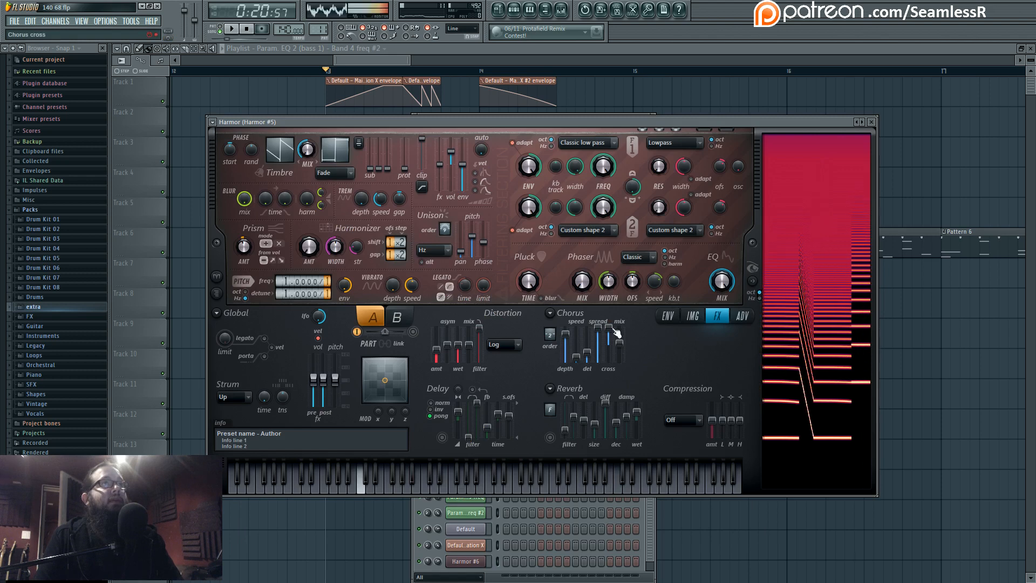
pyautogui.click(476, 561)
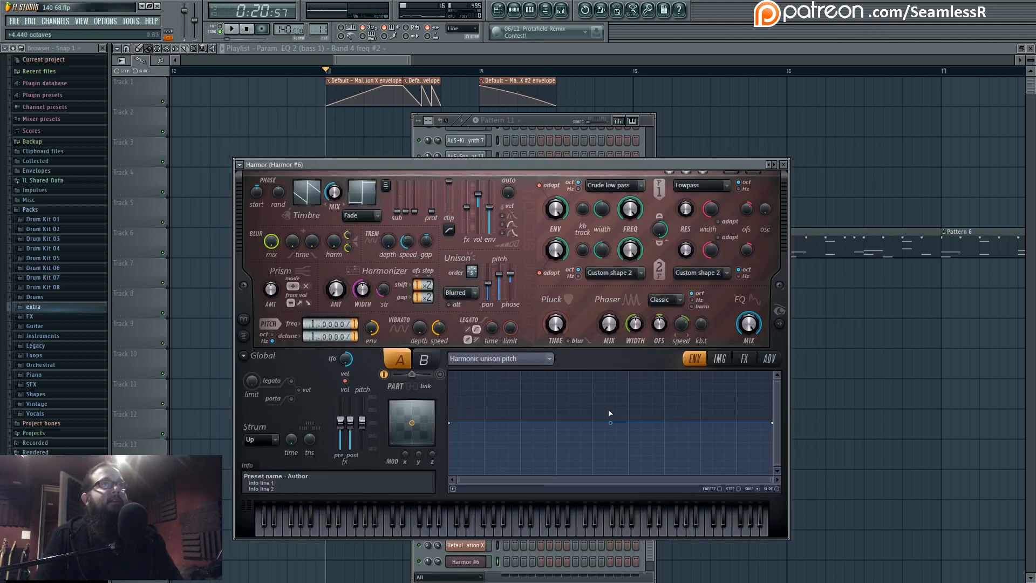
# Step: Shape Harmor #6's harmonic unison pitch envelope with a raised point a third of the way in and a slightly lowered one past three quarters
pyautogui.rightClick(701, 417)
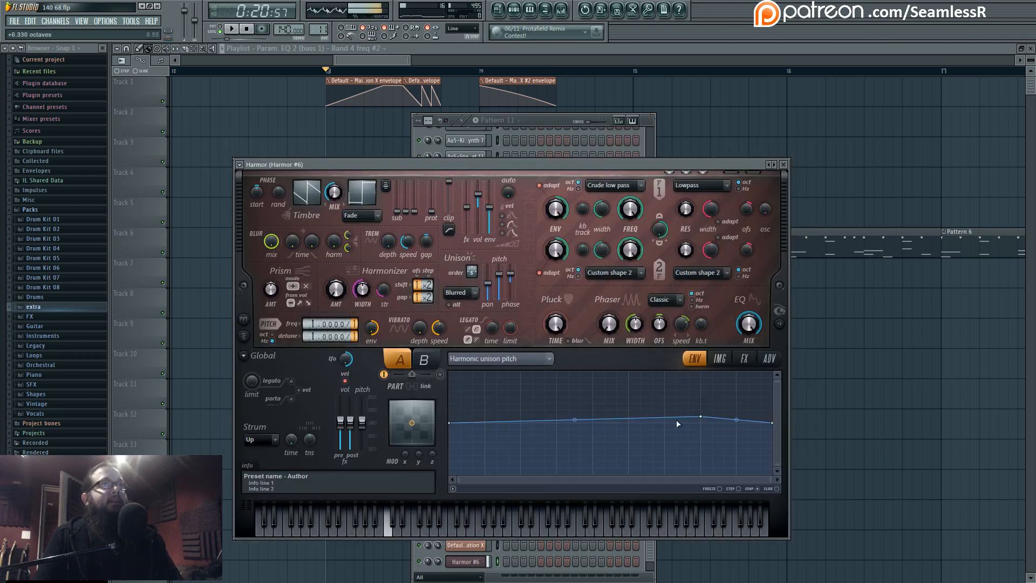
pyautogui.moveTo(701, 416); pyautogui.dragTo(702, 409)
pyautogui.rightClick(558, 442)
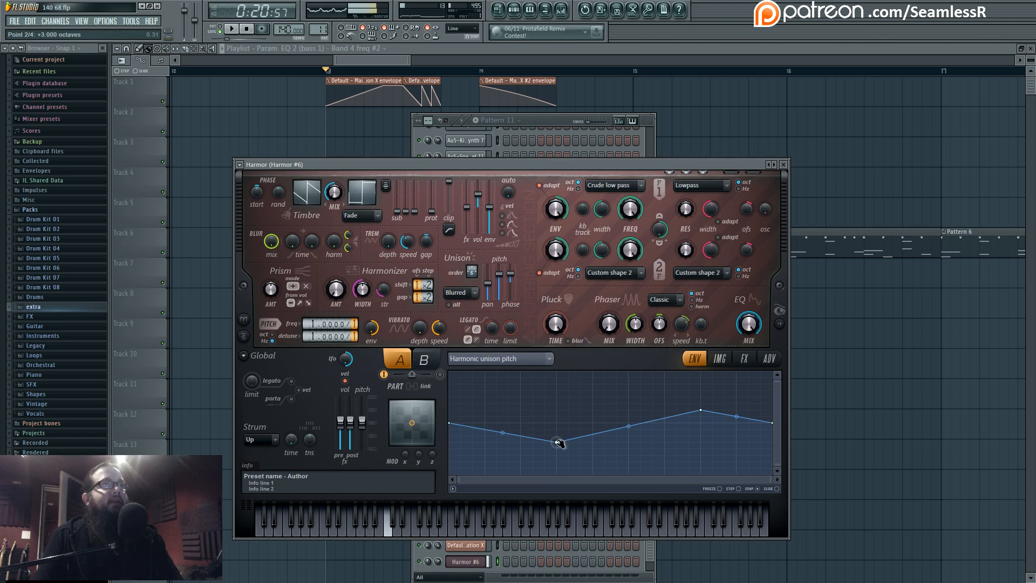
pyautogui.moveTo(559, 442); pyautogui.dragTo(559, 411)
pyautogui.moveTo(707, 411)
pyautogui.mouseDown()
pyautogui.moveTo(699, 473)
pyautogui.moveTo(702, 426)
pyautogui.mouseUp()
# Step: Enable delay and reverb in Harmor #6's effects and audition the sound
pyautogui.click(744, 358)
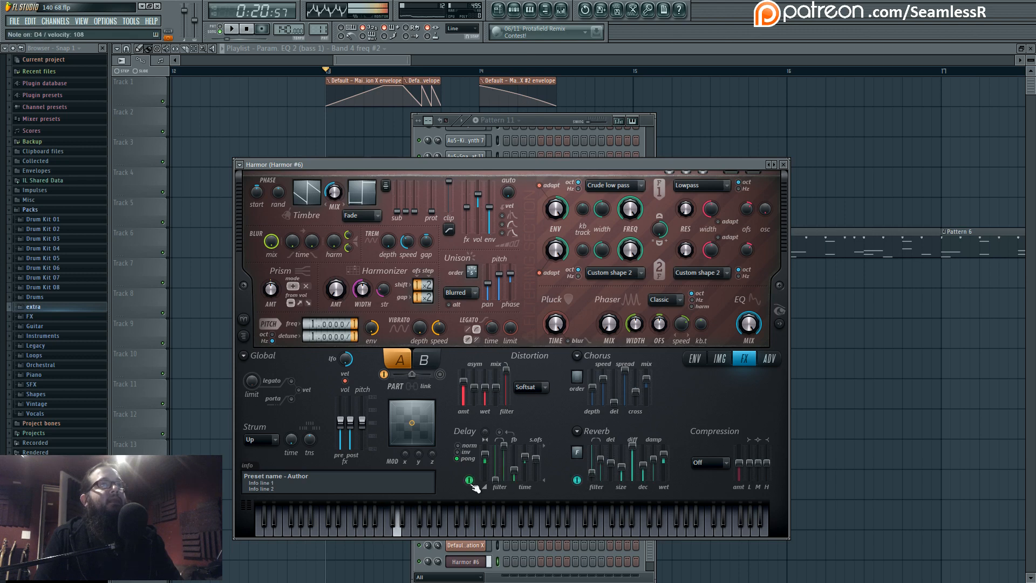
pyautogui.click(468, 561)
pyautogui.click(484, 561)
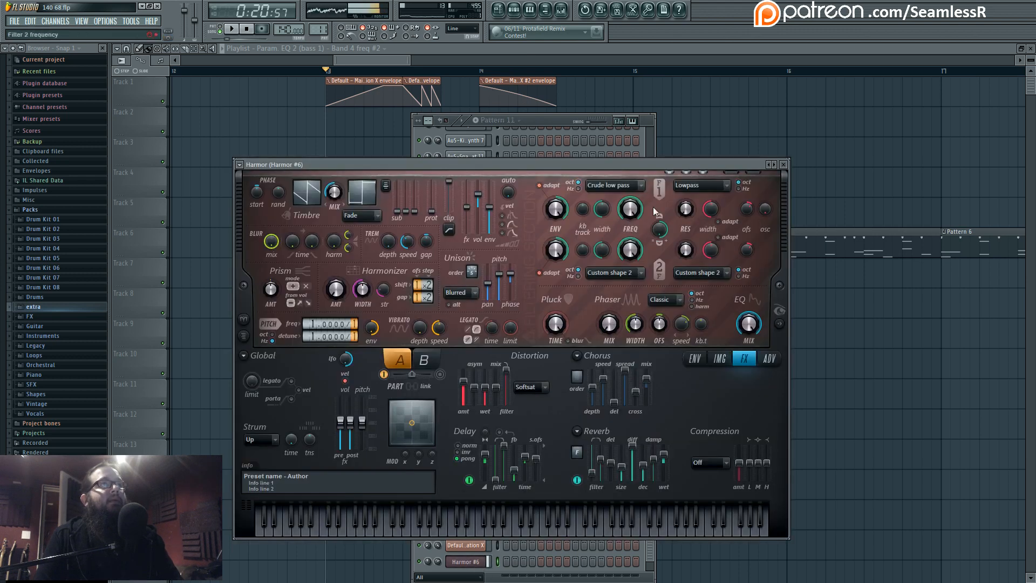
# Step: Assign Harmor #6 to mixer insert 35 and enable that insert's send to the side track
pyautogui.moveTo(675, 165); pyautogui.dragTo(659, 373)
pyautogui.moveTo(678, 235); pyautogui.dragTo(679, 201)
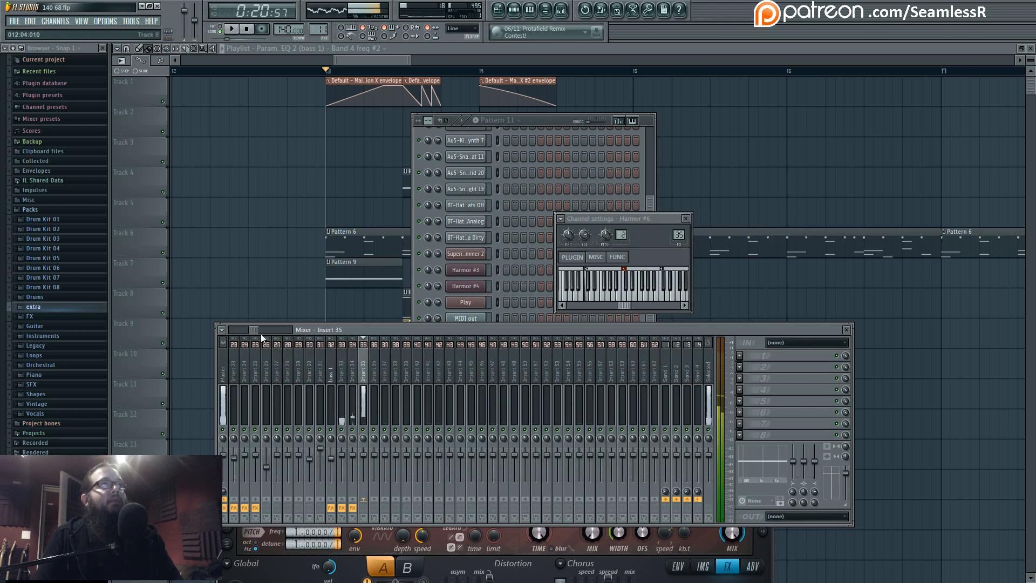
pyautogui.moveTo(262, 335); pyautogui.dragTo(231, 334)
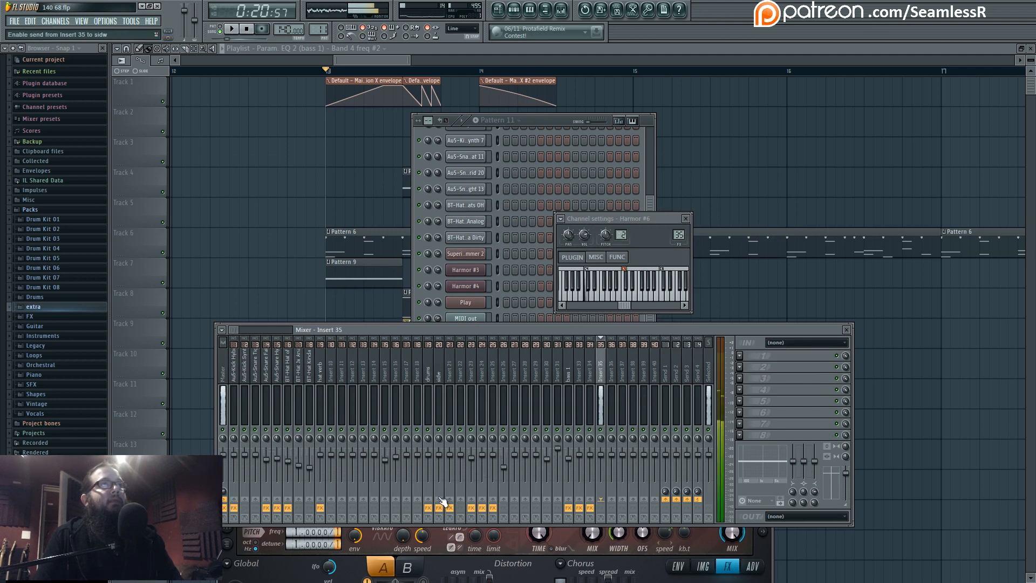
pyautogui.click(546, 124)
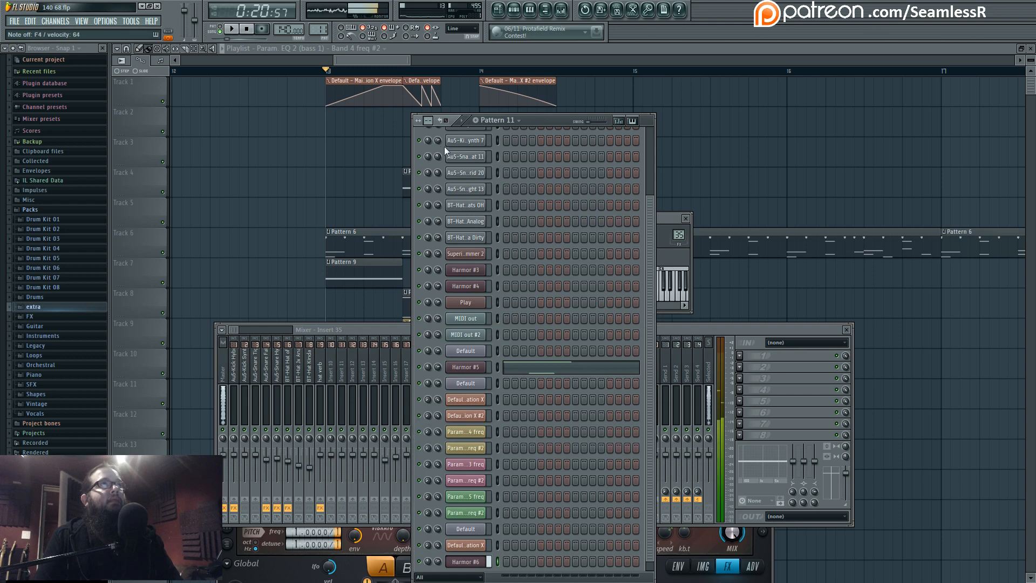
# Step: Shape Harmor #6's Local EQ envelope with a lowered start, a slightly lowered point near the low end and a neutral point before the middle
pyautogui.click(466, 562)
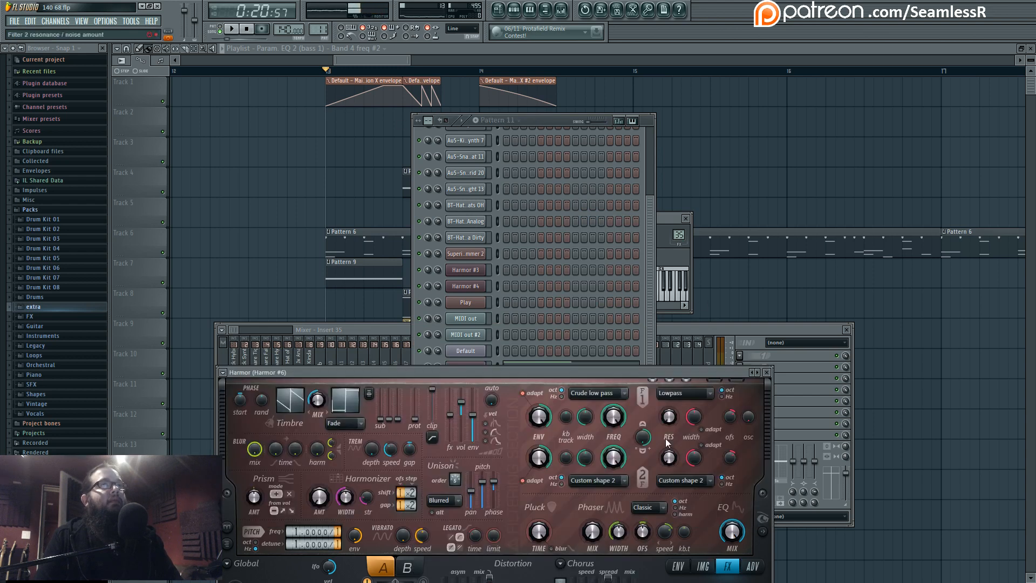
pyautogui.moveTo(646, 373); pyautogui.dragTo(652, 131)
pyautogui.click(760, 325)
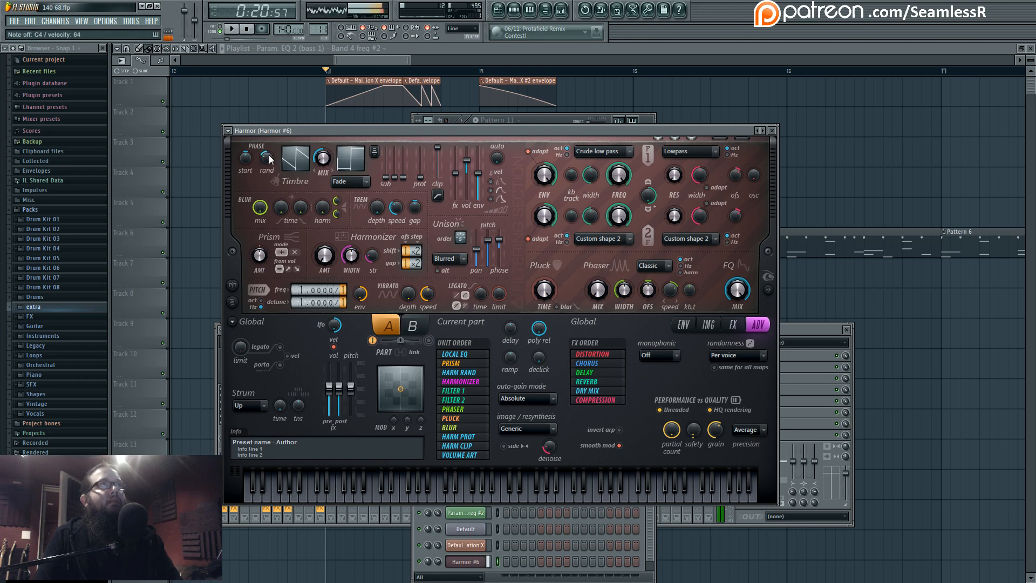
pyautogui.click(708, 325)
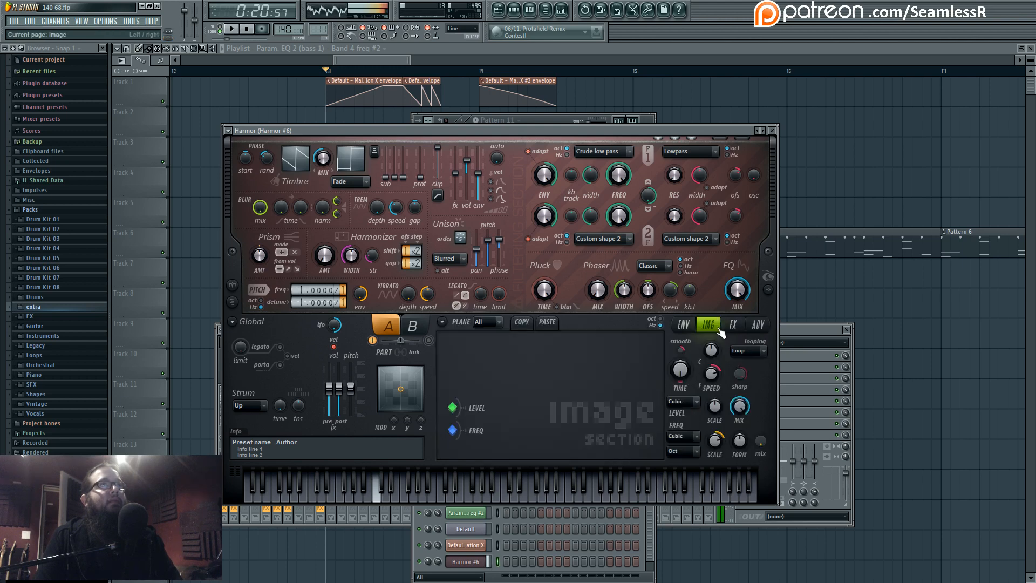
pyautogui.click(684, 325)
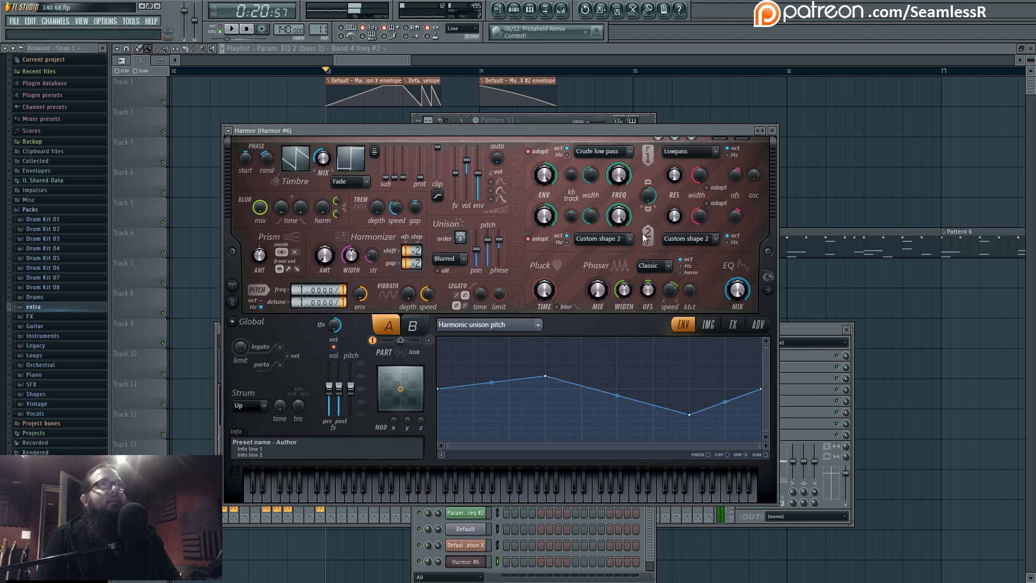
pyautogui.click(529, 325)
pyautogui.click(453, 415)
pyautogui.rightClick(474, 389)
pyautogui.moveTo(439, 389); pyautogui.dragTo(478, 397)
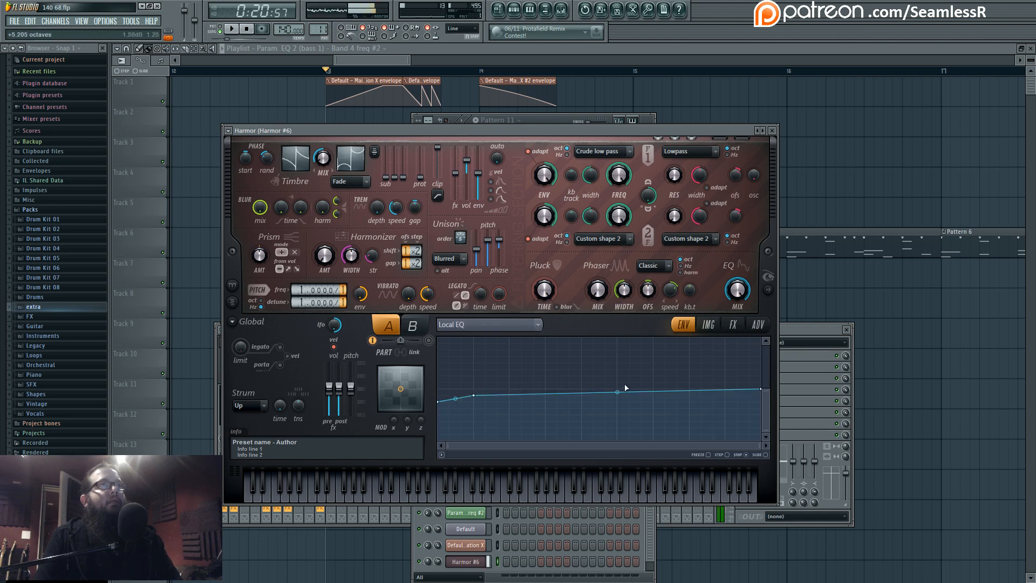
pyautogui.rightClick(584, 388)
# Step: Create the empty Pattern 13 and open Harmor #6's piano roll in it
pyautogui.click(521, 11)
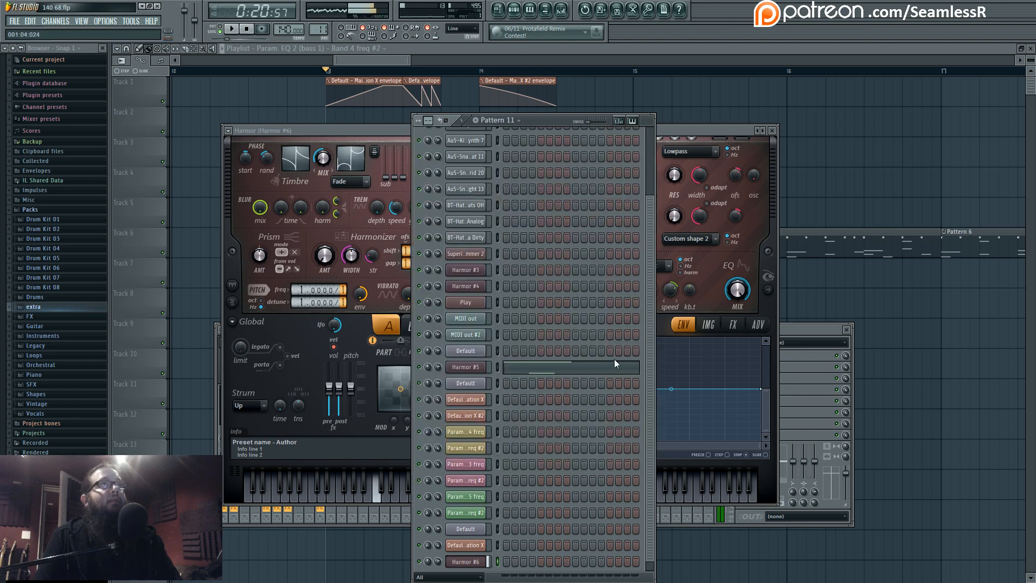
pyautogui.rightClick(314, 29)
pyautogui.click(390, 34)
pyautogui.press('Return')
pyautogui.scroll(-1, 519, 350)
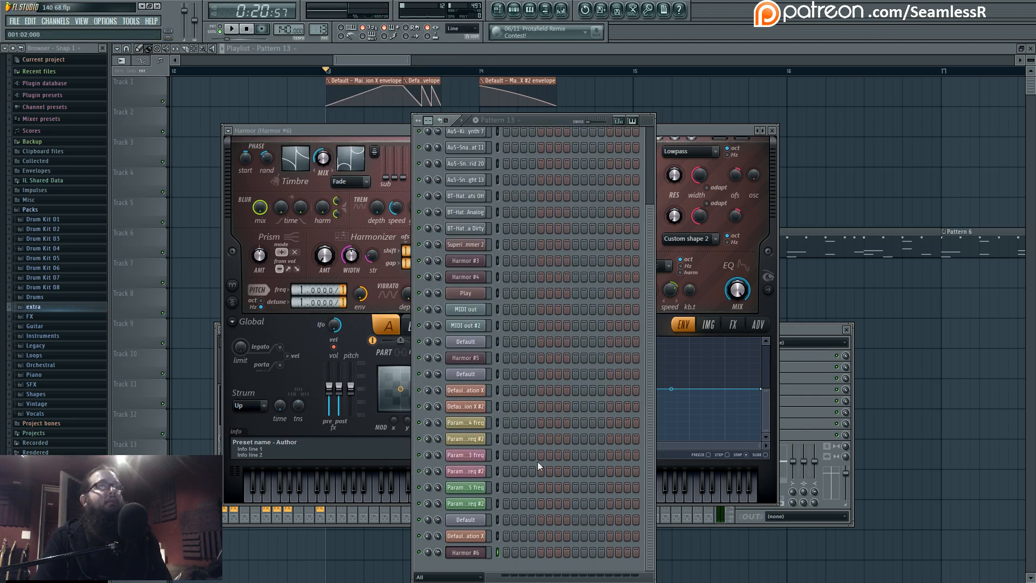
pyautogui.rightClick(487, 431)
pyautogui.click(507, 436)
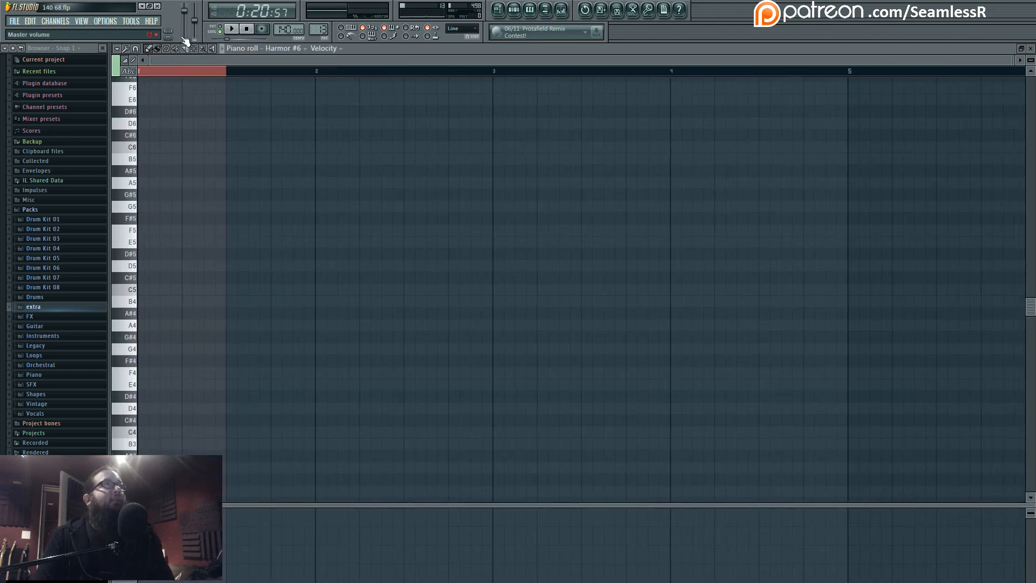
# Step: Enter half-bar notes F5, F6, G#6, G#7 and C7 stacked at the start of the pattern
pyautogui.scroll(3, 250, 370)
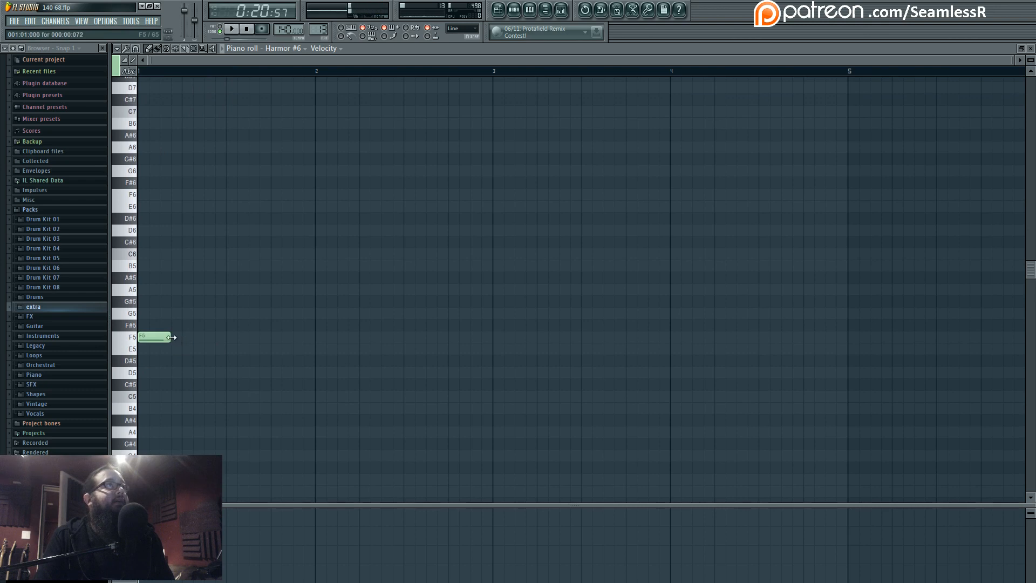
pyautogui.click(156, 194)
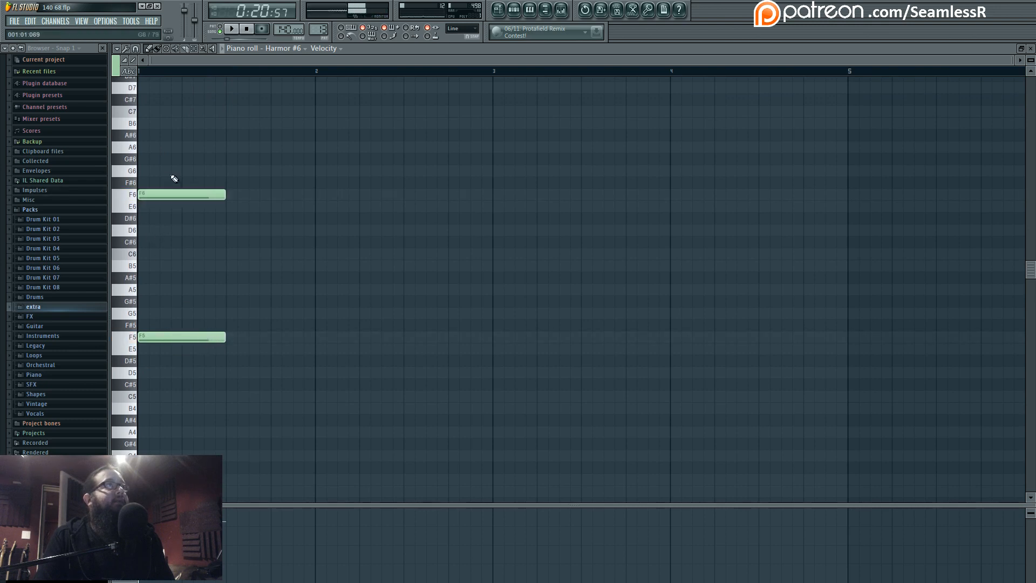
pyautogui.moveTo(178, 159); pyautogui.dragTo(146, 158)
pyautogui.scroll(3, 280, 284)
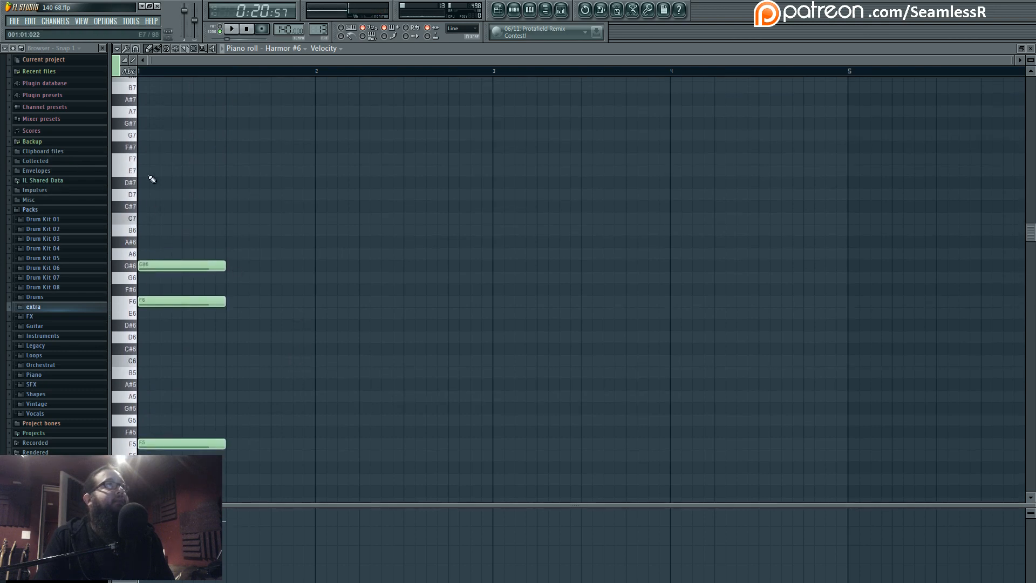
pyautogui.click(154, 124)
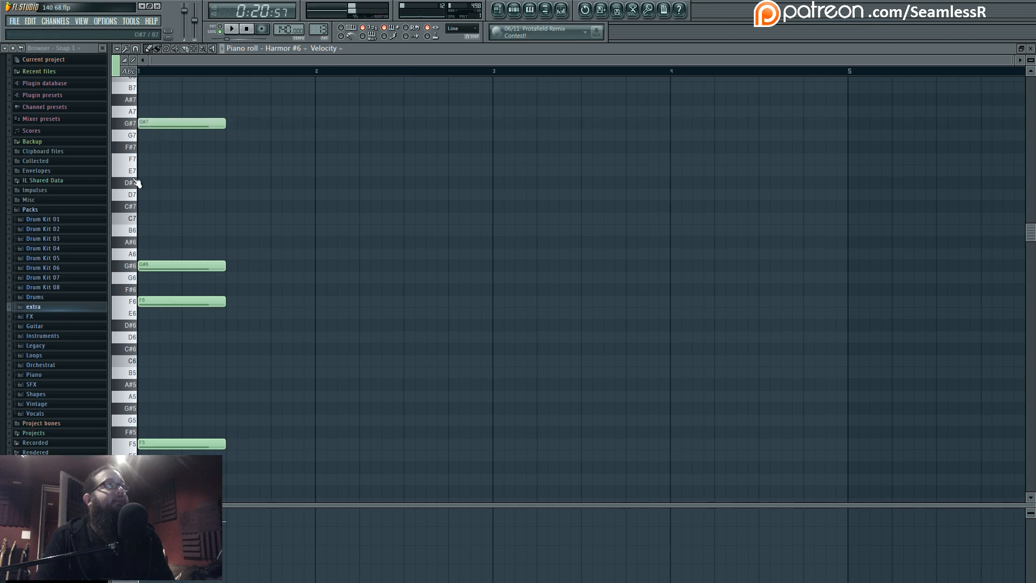
pyautogui.click(146, 218)
# Step: Delete the G#6 note from the chord and add half-bar G#5 and F4 notes at the pattern start
pyautogui.scroll(-4, 120, 172)
pyautogui.rightClick(145, 124)
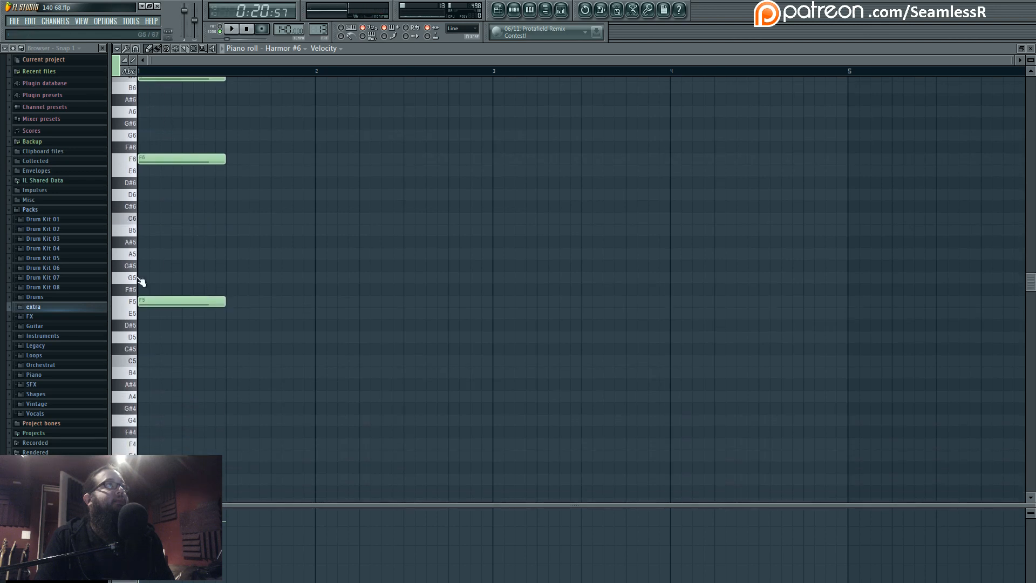
pyautogui.click(141, 267)
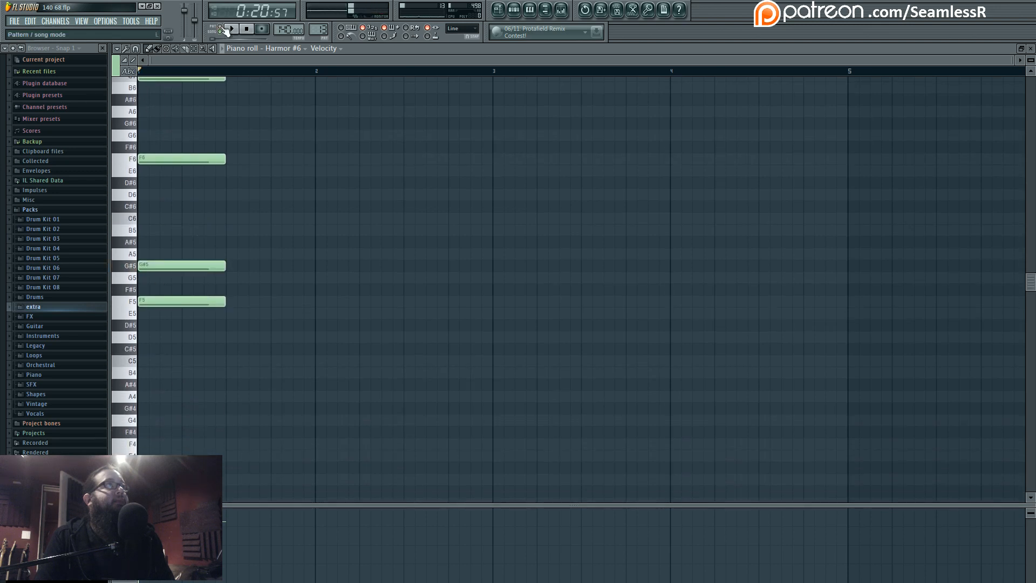
pyautogui.scroll(2, 279, 249)
pyautogui.press('space')
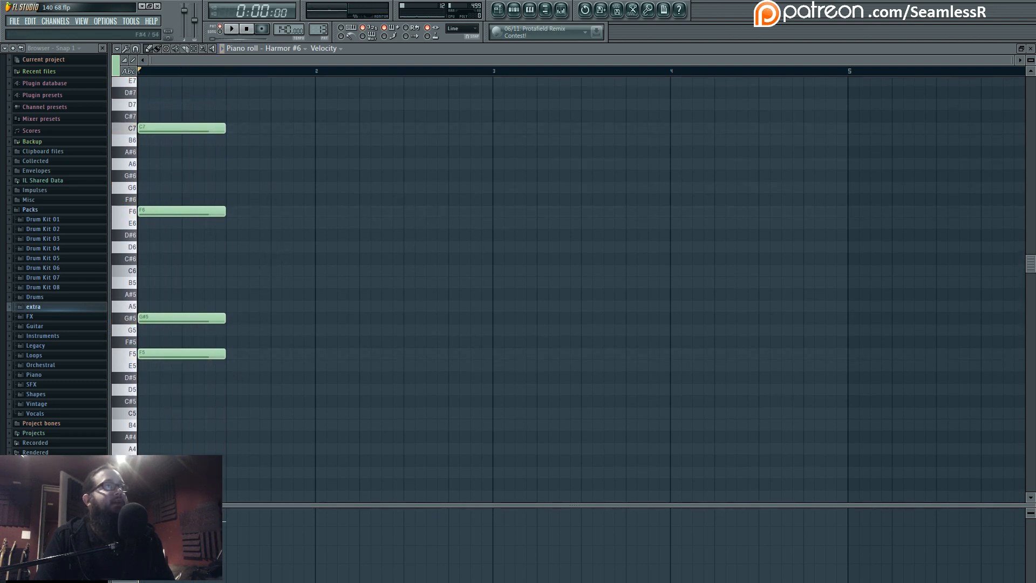
pyautogui.moveTo(162, 484); pyautogui.dragTo(162, 496)
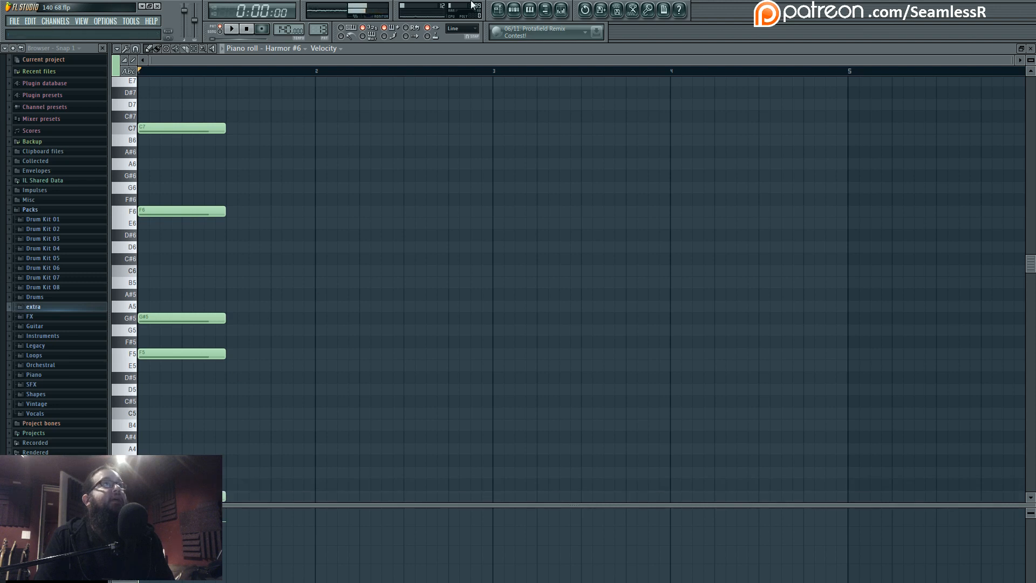
# Step: Lower Harmor #6's distortion amount to about 36% and reduce its unison pitch slightly while auditioning the chord
pyautogui.click(513, 10)
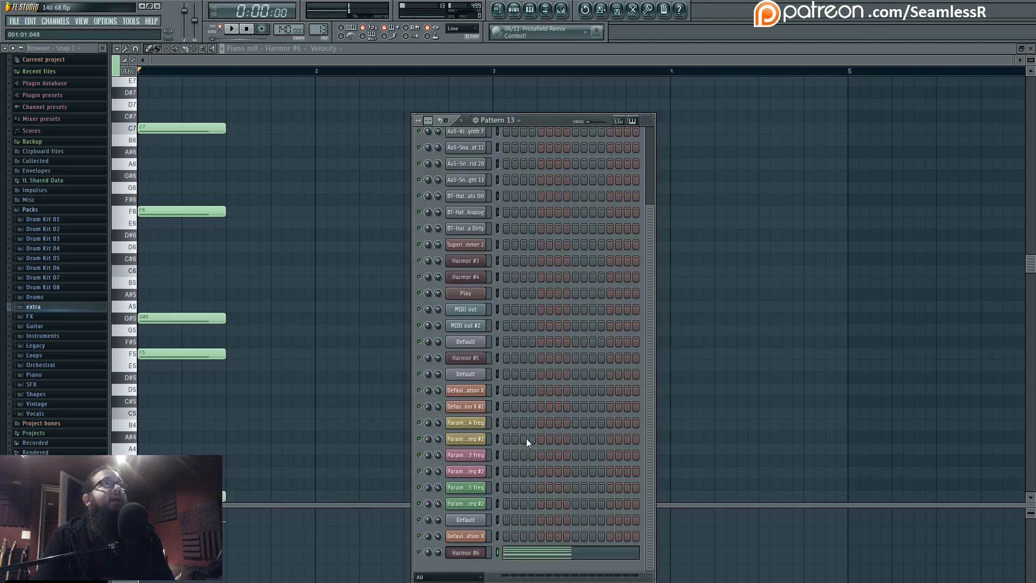
pyautogui.click(467, 555)
pyautogui.click(735, 325)
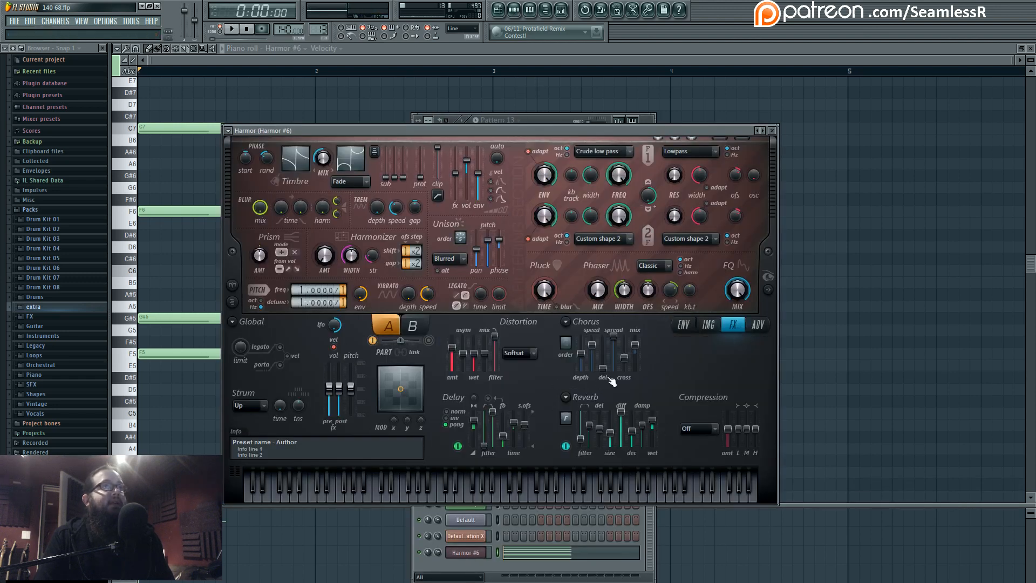
pyautogui.moveTo(452, 354); pyautogui.dragTo(452, 359)
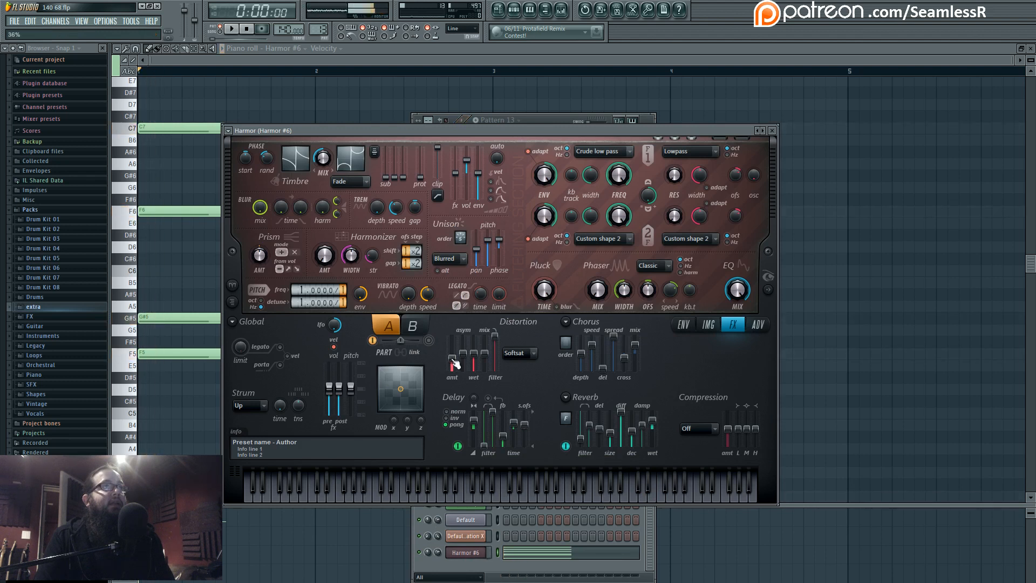
pyautogui.press('space')
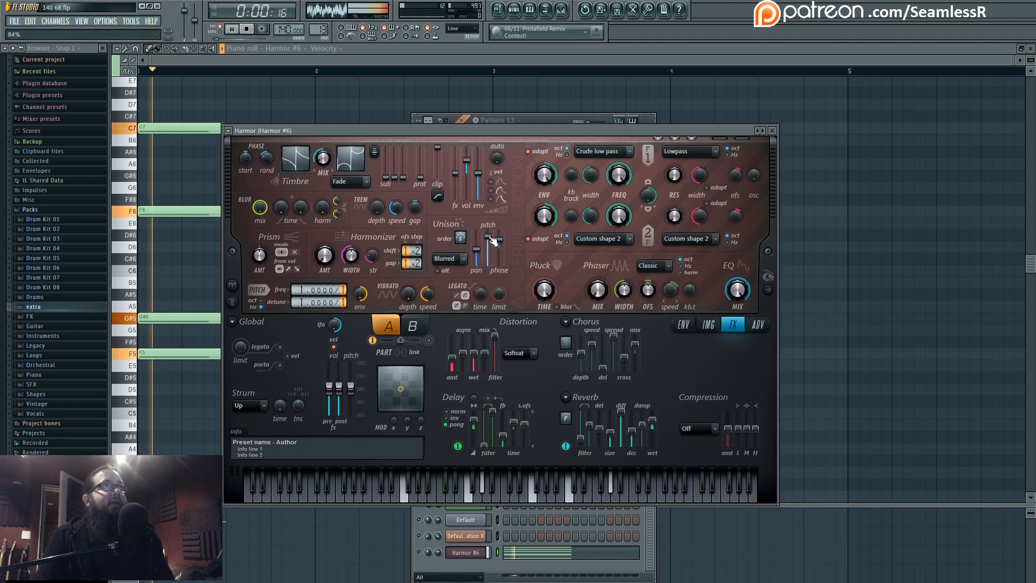
pyautogui.press('space')
pyautogui.press('space')
pyautogui.moveTo(488, 239); pyautogui.dragTo(493, 244)
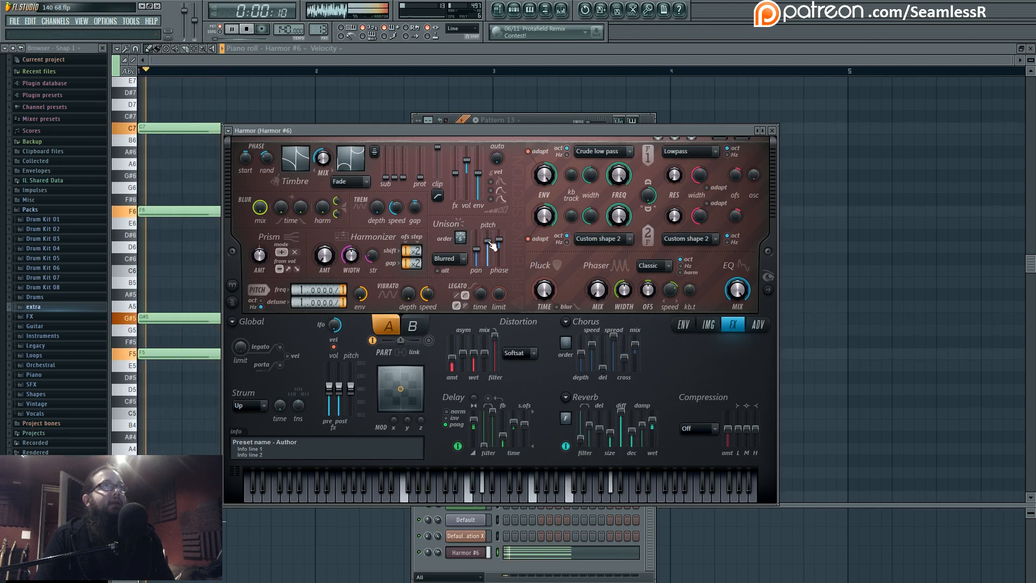
pyautogui.press('space')
# Step: Flatten Harmor #6's harmonic unison pitch envelope by bringing both inner points close to the centre line, and audition the chord
pyautogui.click(683, 326)
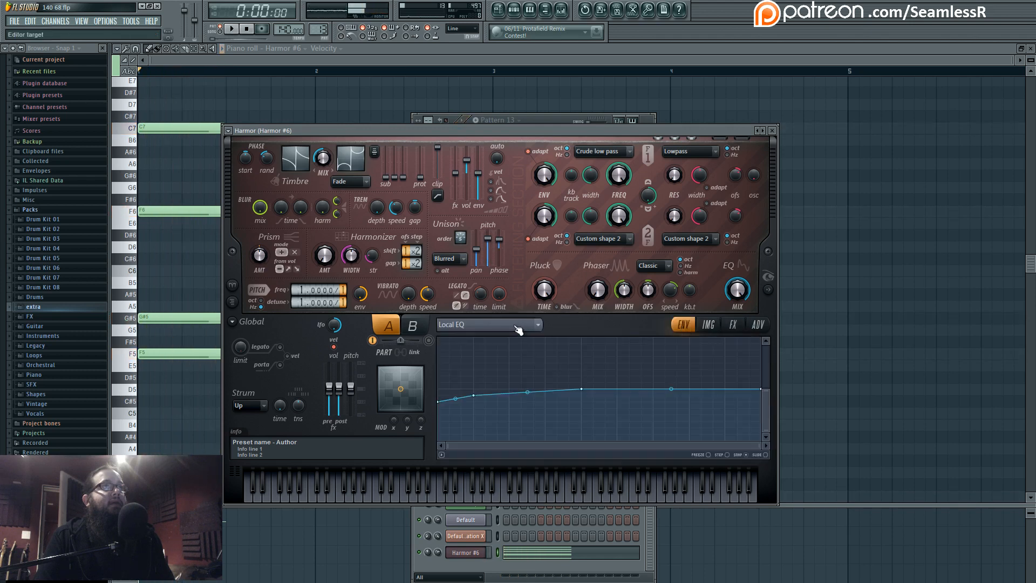
pyautogui.click(678, 322)
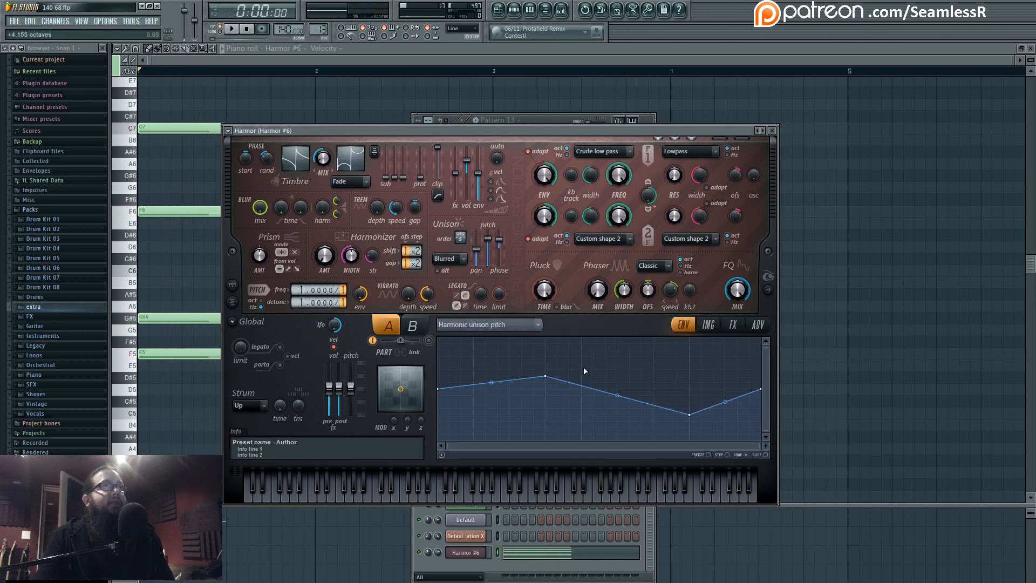
pyautogui.moveTo(693, 417); pyautogui.dragTo(690, 382)
pyautogui.moveTo(545, 377)
pyautogui.mouseDown()
pyautogui.moveTo(545, 351)
pyautogui.moveTo(499, 351)
pyautogui.moveTo(481, 358)
pyautogui.moveTo(475, 402)
pyautogui.moveTo(548, 388)
pyautogui.mouseUp()
pyautogui.press('space')
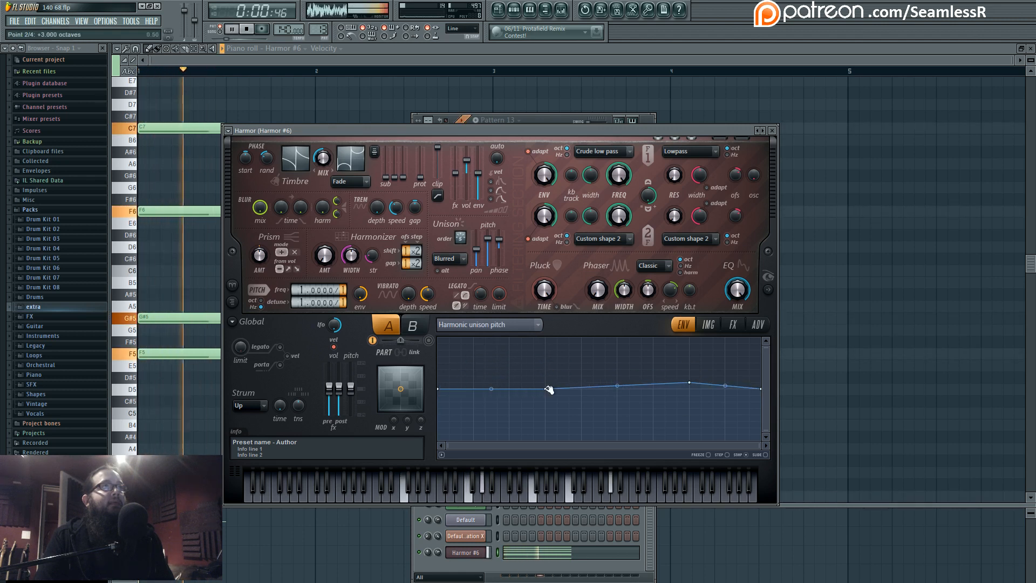
pyautogui.press('space')
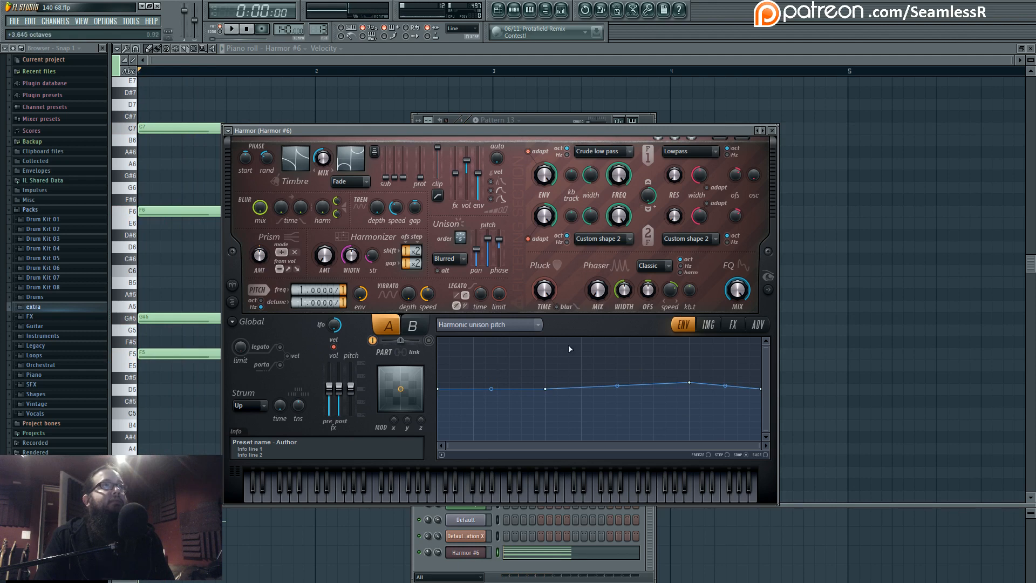
pyautogui.click(732, 324)
# Step: Place Pattern 13 at bar 13 on playlist track 13, trim the clip to half a bar, and play from bar 13
pyautogui.click(498, 9)
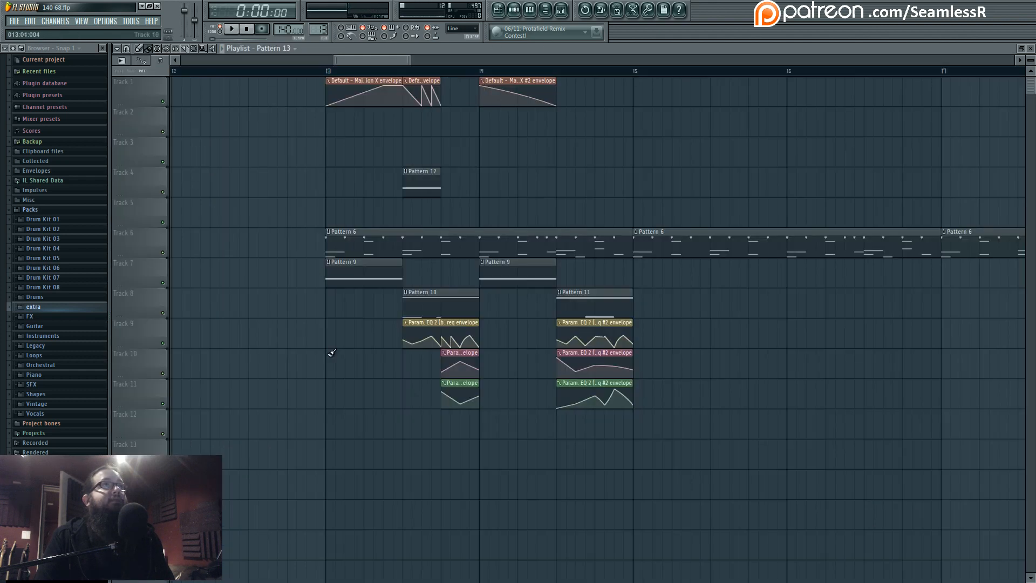
pyautogui.click(343, 464)
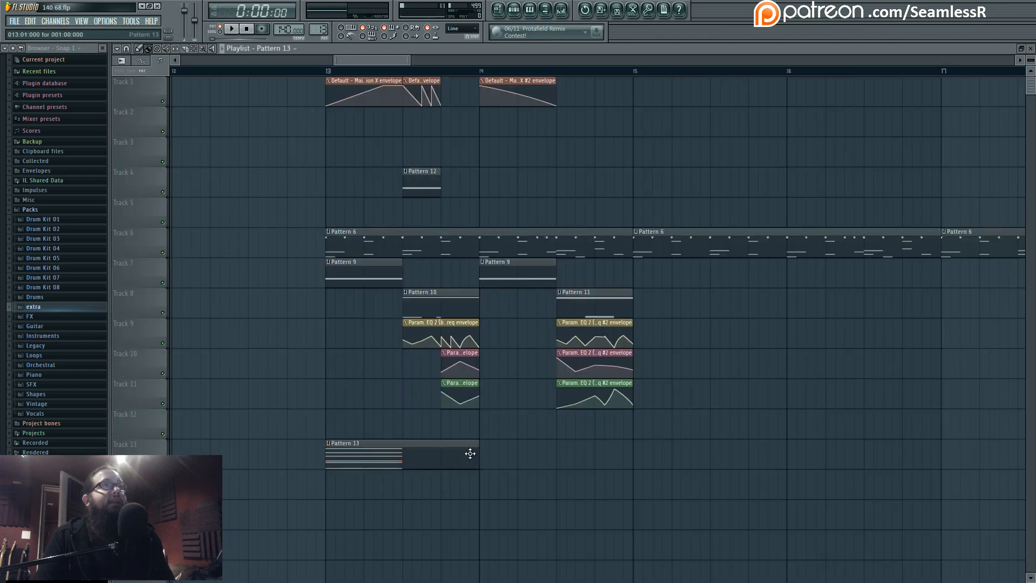
pyautogui.moveTo(473, 455); pyautogui.dragTo(403, 458)
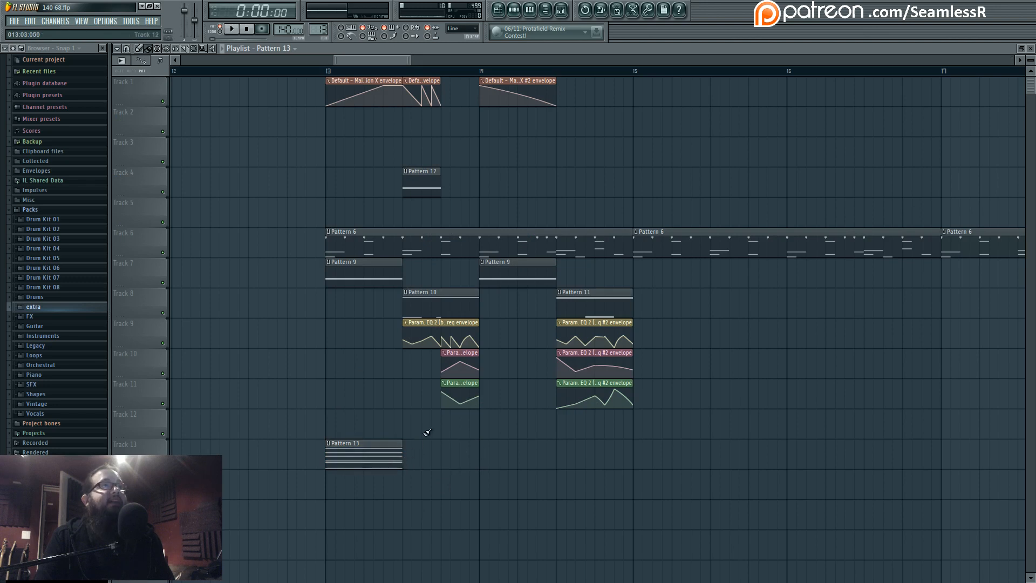
pyautogui.click(562, 7)
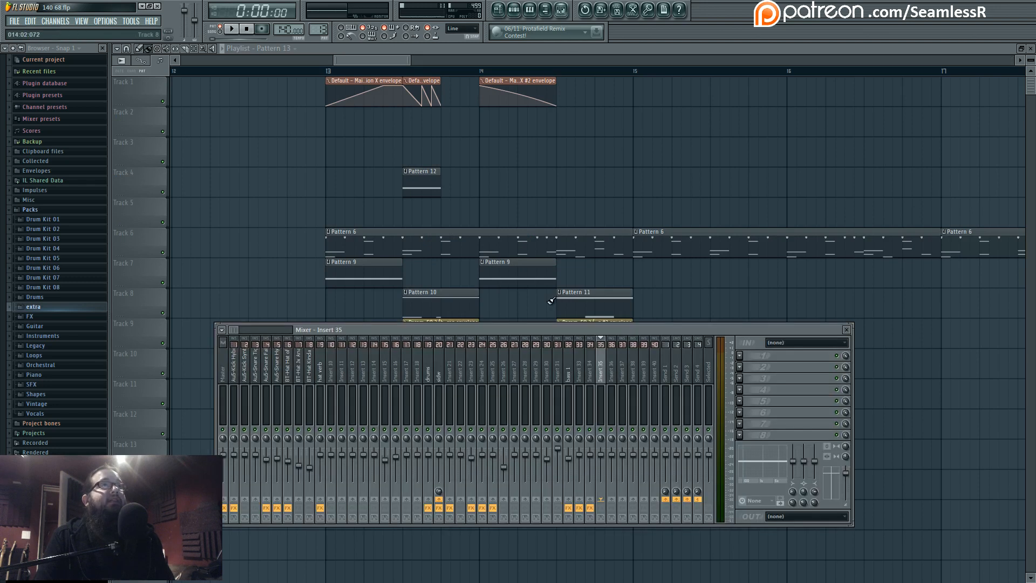
pyautogui.click(325, 71)
pyautogui.press('space')
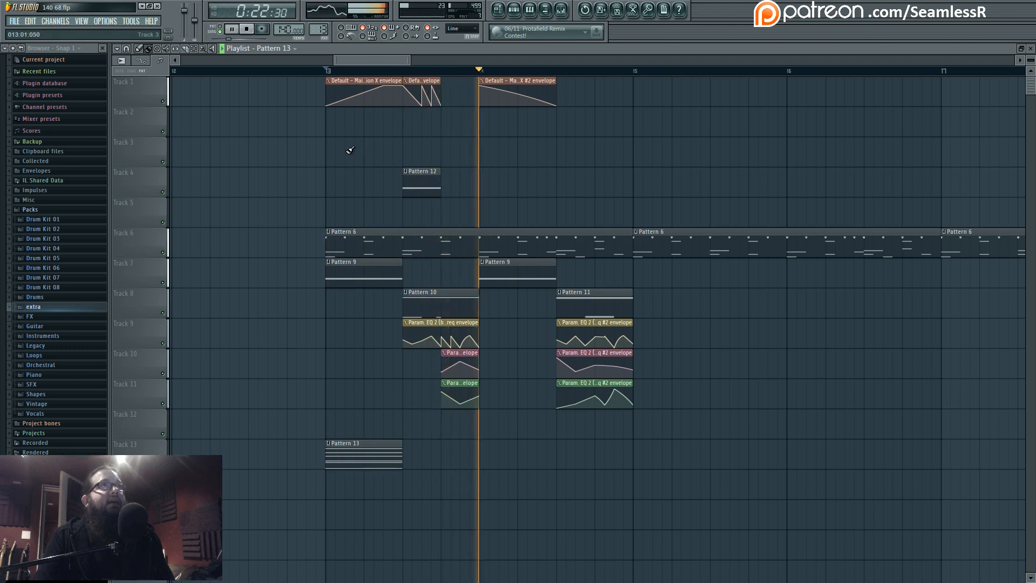
pyautogui.press('space')
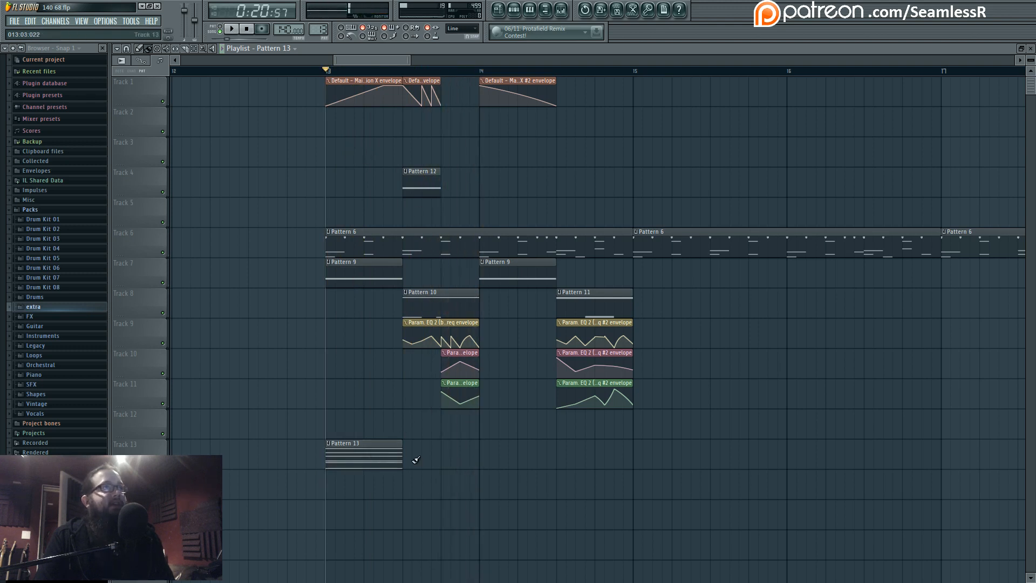
# Step: Copy the Pattern 13 clip to both halves of bar 14 and make the second copy unique as Pattern 14
pyautogui.moveTo(495, 457); pyautogui.dragTo(580, 457)
pyautogui.click(566, 455)
pyautogui.click(557, 445)
pyautogui.click(591, 492)
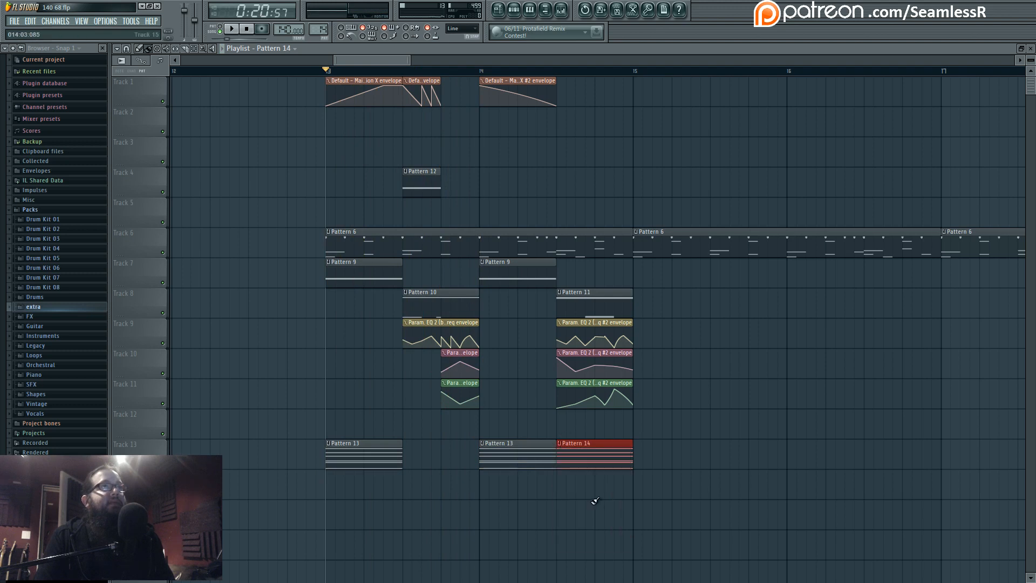
# Step: Check the bass notes in Pattern 9 and Pattern 11, sounding neighbouring piano-roll keys for reference, and return to the playlist
pyautogui.moveTo(546, 312); pyautogui.dragTo(646, 411)
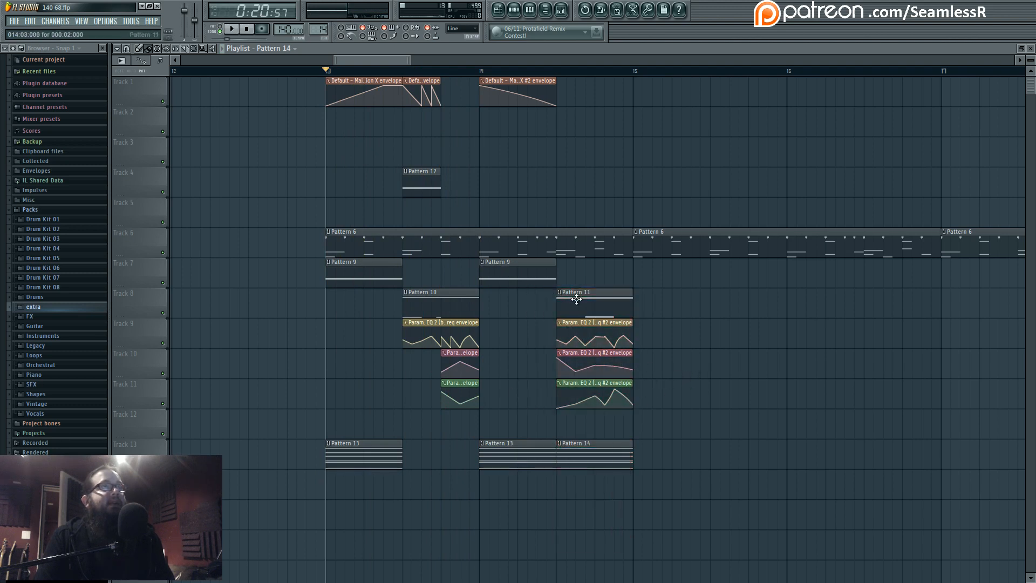
pyautogui.doubleClick(519, 278)
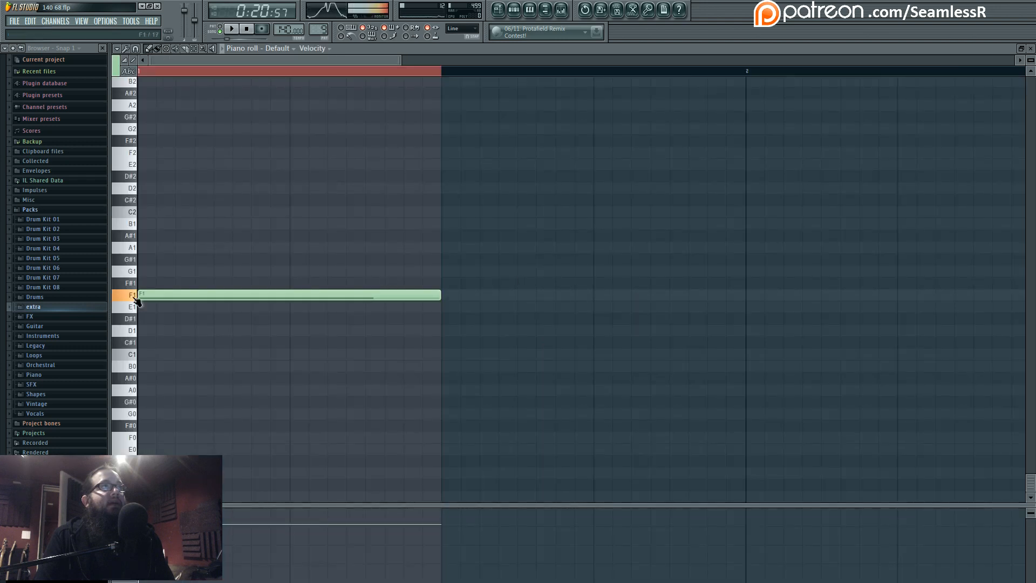
pyautogui.click(134, 261)
pyautogui.click(135, 273)
pyautogui.click(498, 10)
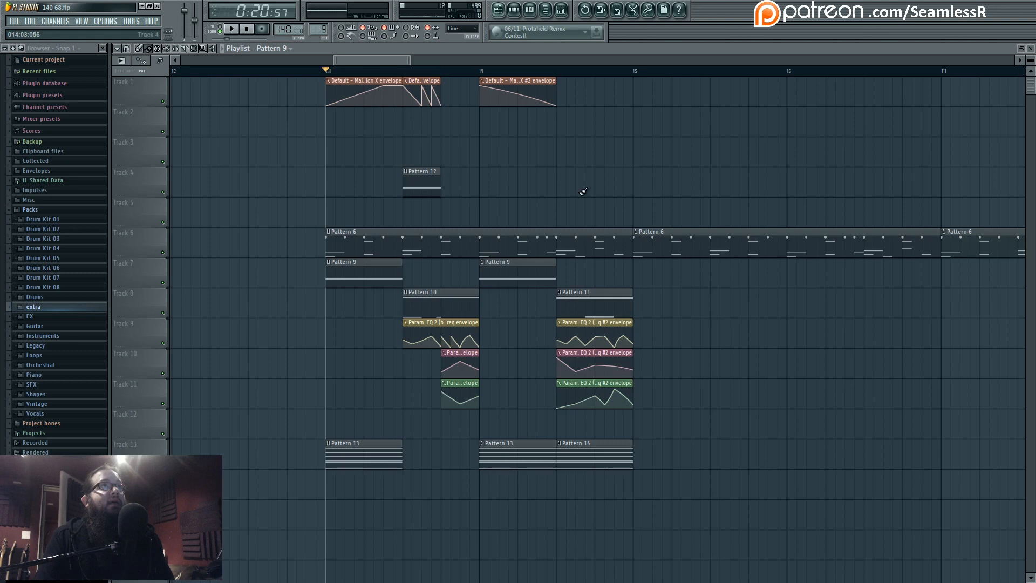
pyautogui.doubleClick(576, 306)
pyautogui.moveTo(192, 360); pyautogui.dragTo(186, 324)
pyautogui.moveTo(162, 223); pyautogui.dragTo(162, 187)
pyautogui.press('F5')
# Step: Make the chord clip in the second half of bar 14 unique and transpose all its notes up three semitones
pyautogui.click(559, 443)
pyautogui.click(606, 502)
pyautogui.click(583, 327)
pyautogui.doubleClick(578, 462)
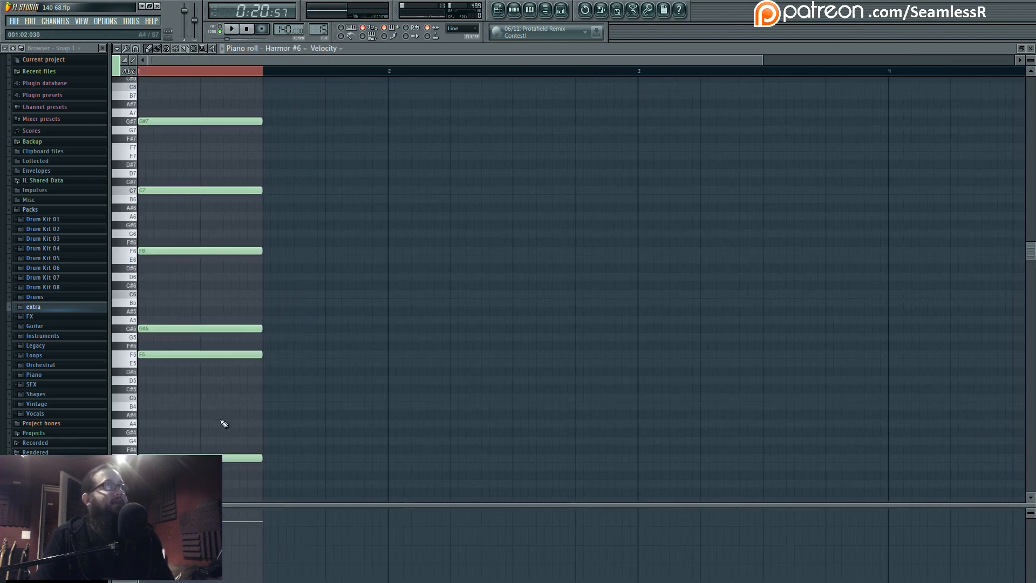
pyautogui.moveTo(341, 469); pyautogui.dragTo(153, 83)
pyautogui.moveTo(149, 505); pyautogui.dragTo(149, 466)
pyautogui.hotkey('ctrl', 'd')
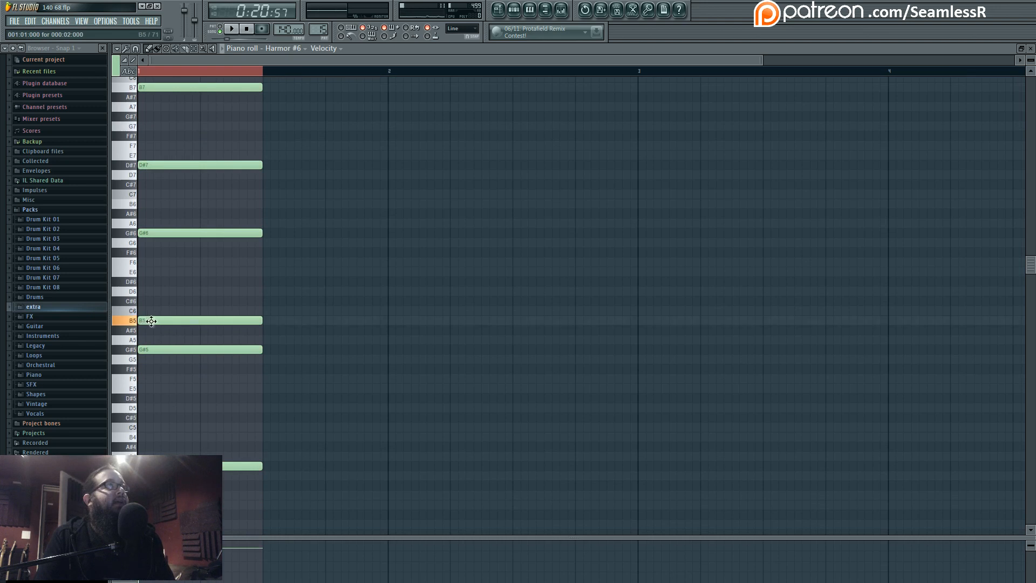
# Step: Raise the transposed chord's B5 note to C6 and its B7 note to C8, and audition the pattern
pyautogui.moveTo(151, 321); pyautogui.dragTo(153, 311)
pyautogui.scroll(2, 166, 319)
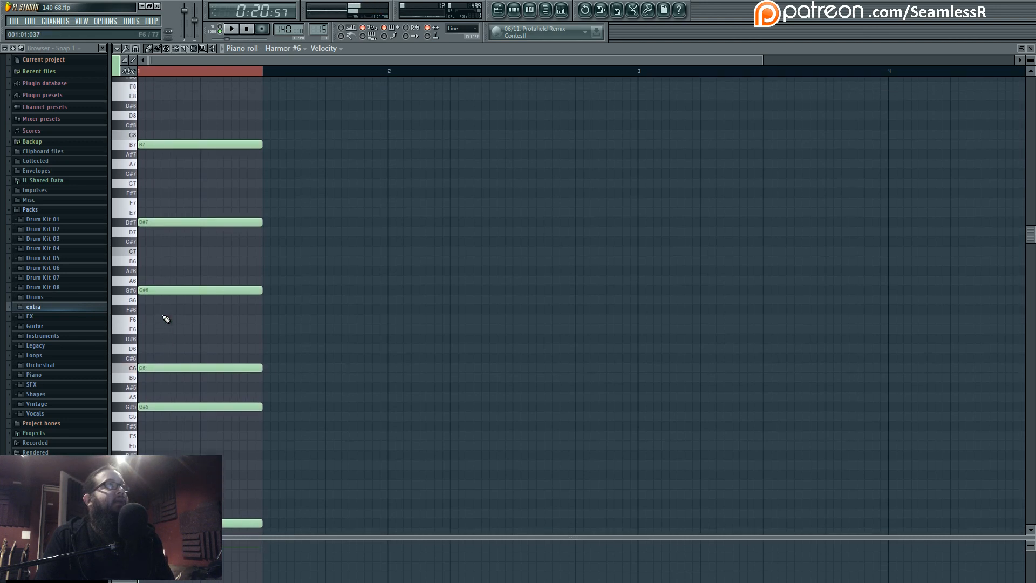
pyautogui.moveTo(172, 144); pyautogui.dragTo(169, 134)
pyautogui.click(221, 31)
pyautogui.click(231, 31)
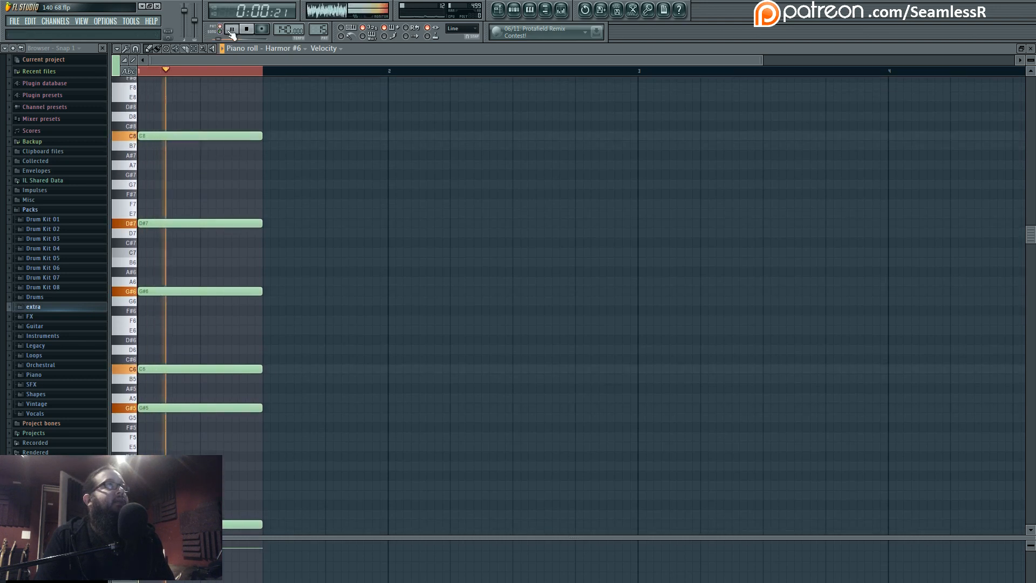
# Step: Play the arrangement from bar 13 to hear the new chord in context
pyautogui.click(497, 12)
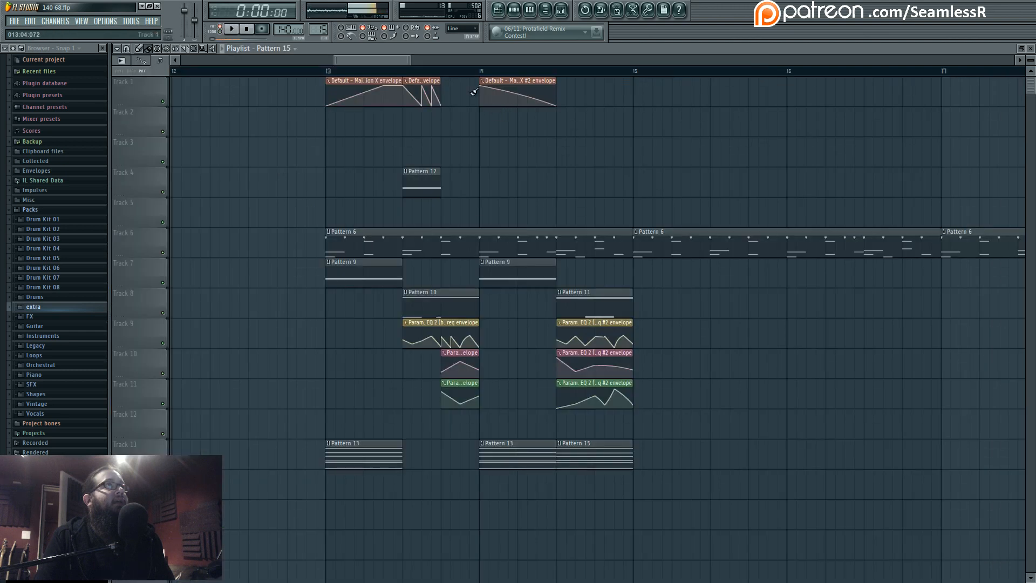
pyautogui.click(332, 74)
pyautogui.press('space')
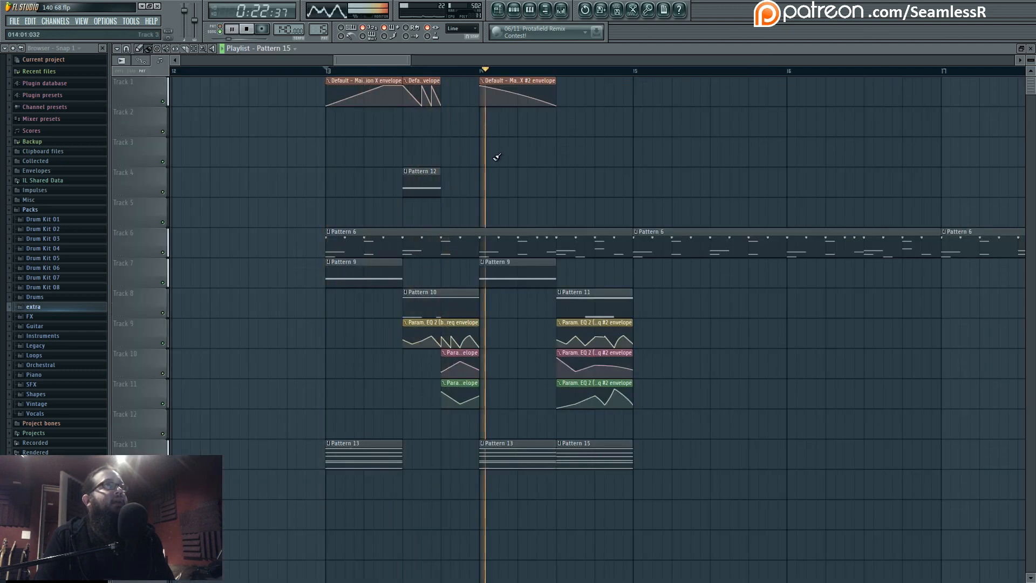
pyautogui.press('space')
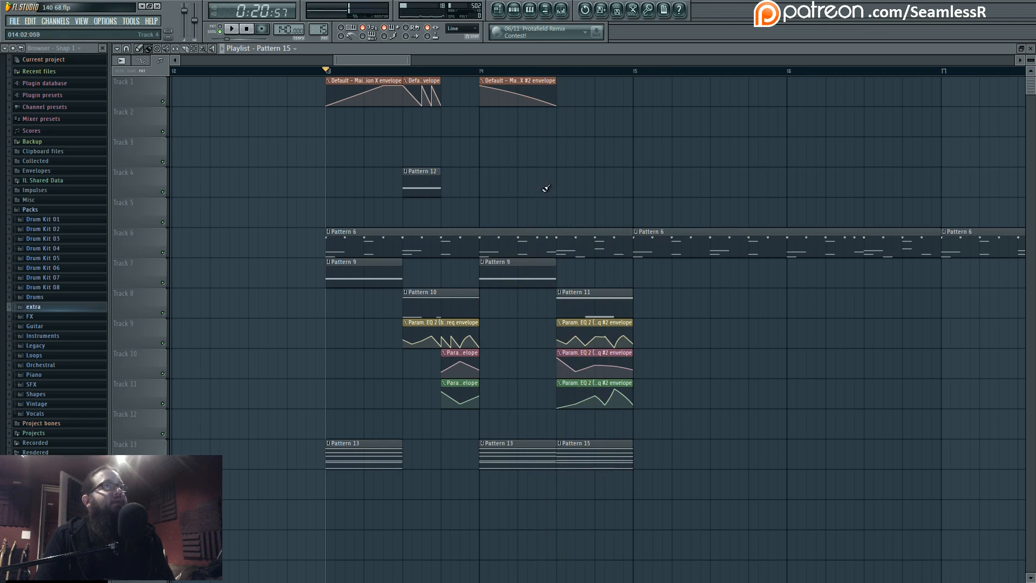
# Step: Audition the phrase with bar 14's Pattern 13 clip moved away to bar 15, and return the clip to bar 14
pyautogui.press('space')
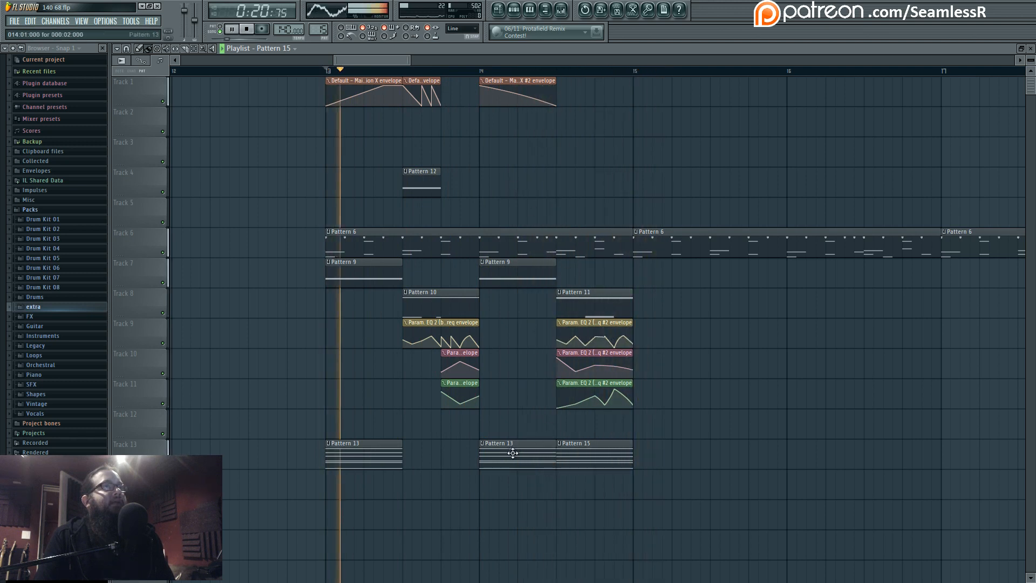
pyautogui.moveTo(512, 453); pyautogui.dragTo(667, 454)
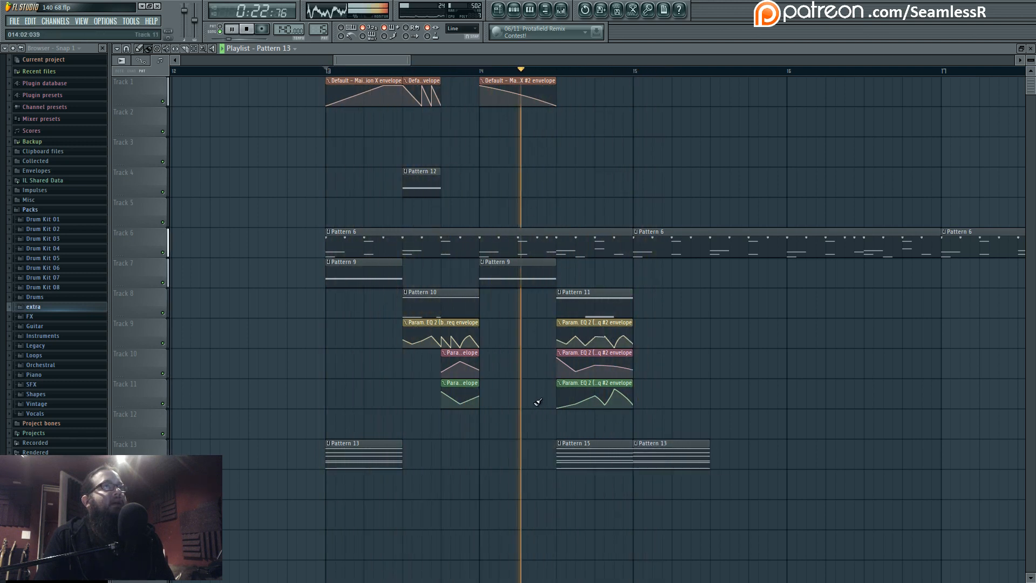
pyautogui.moveTo(694, 463); pyautogui.dragTo(541, 460)
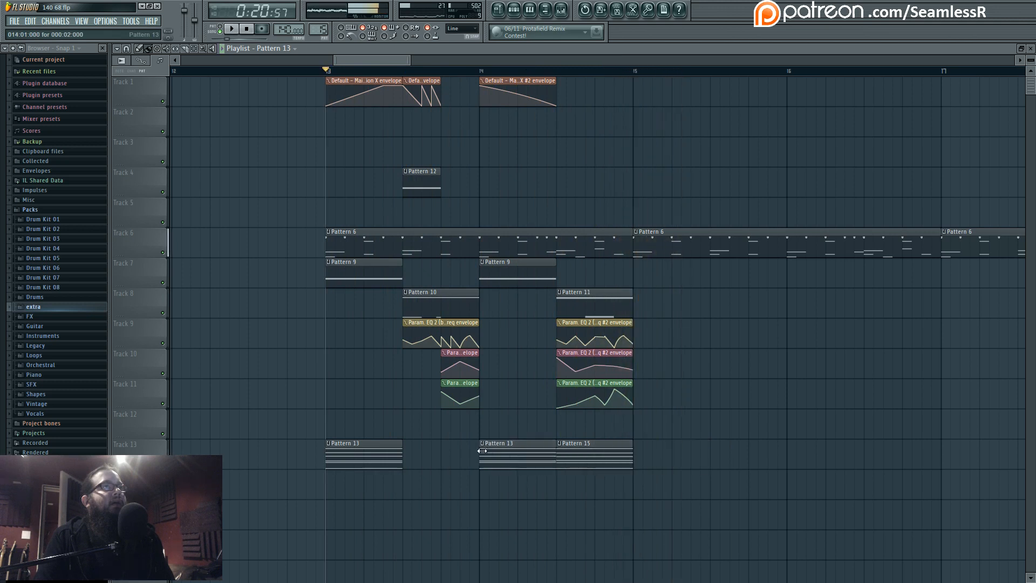
pyautogui.press('space')
# Step: Make the Pattern 13 clip at bar 14 unique as Pattern 14 and shorten all its chord notes to one beat
pyautogui.rightClick(482, 449)
pyautogui.click(507, 503)
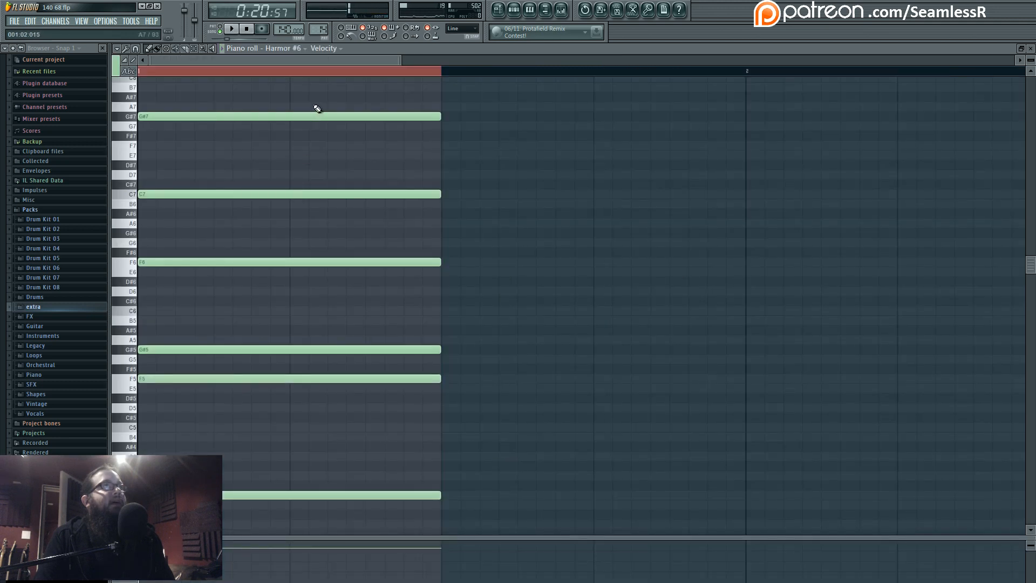
pyautogui.scroll(3, 354, 166)
pyautogui.scroll(-3, 354, 166)
pyautogui.moveTo(241, 169); pyautogui.dragTo(370, 540)
pyautogui.moveTo(294, 422); pyautogui.dragTo(294, 267)
pyautogui.moveTo(278, 456); pyautogui.dragTo(216, 456)
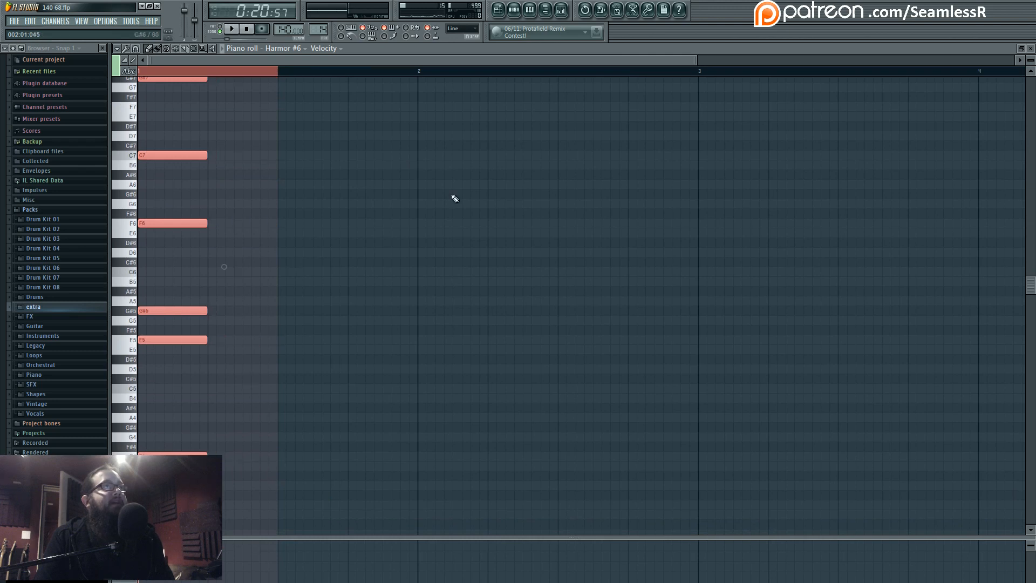
# Step: Trim the Pattern 14 clip at bar 14 to one beat and play the phrase from bar 13
pyautogui.click(501, 12)
pyautogui.moveTo(553, 446); pyautogui.dragTo(519, 451)
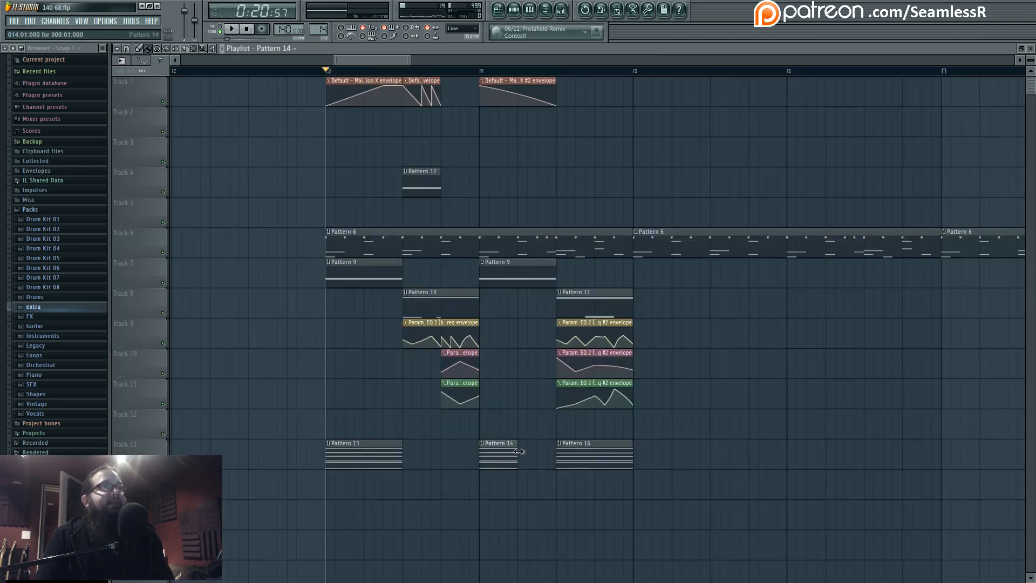
pyautogui.press('space')
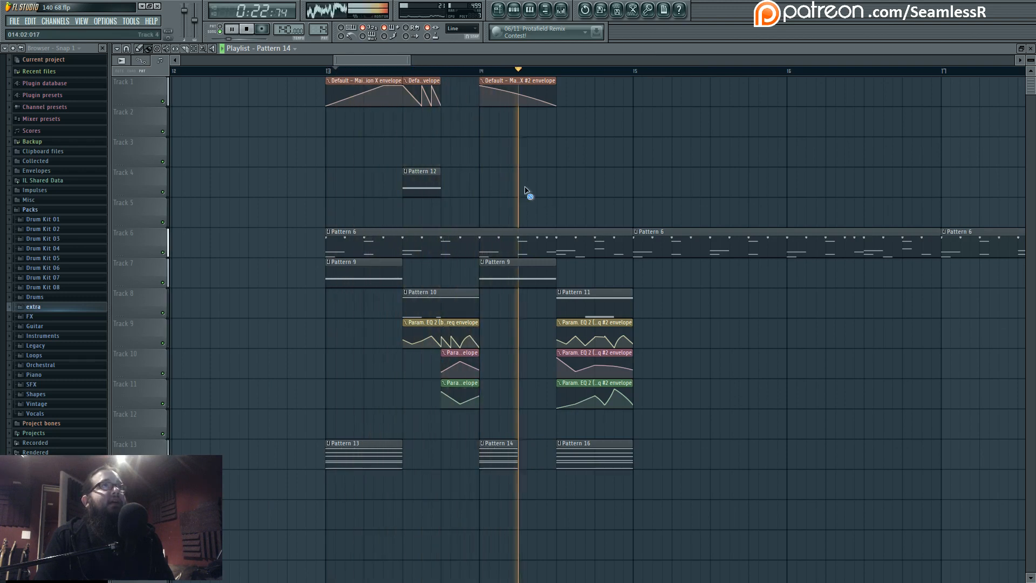
pyautogui.press('space')
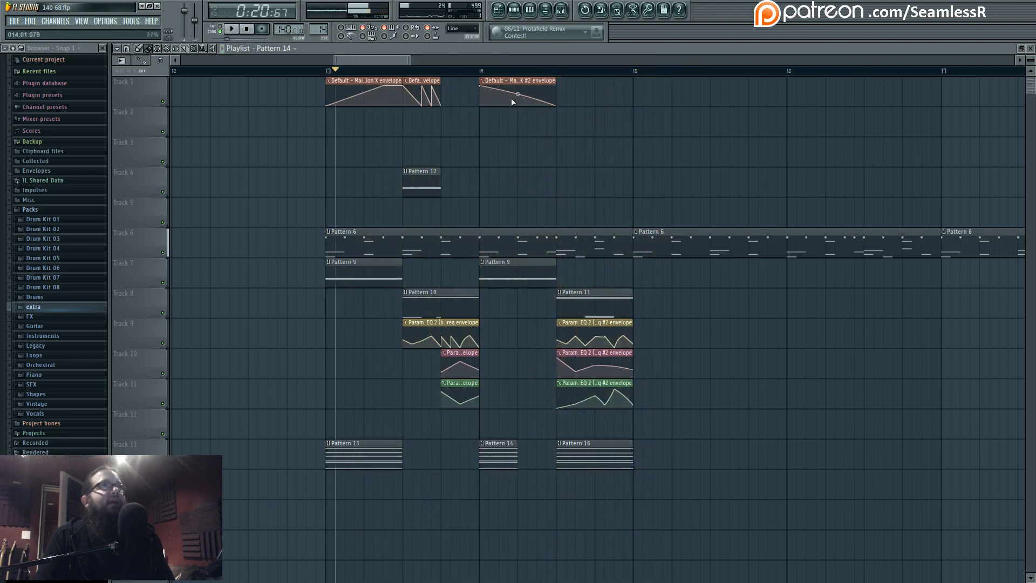
# Step: Reshape the Modulation X #2 envelope at bar 14 with a sudden midpoint drop to zero and a rise to the end, playing from bar 14
pyautogui.rightClick(518, 105)
pyautogui.moveTo(556, 106); pyautogui.dragTo(555, 84)
pyautogui.press('space')
pyautogui.click(480, 72)
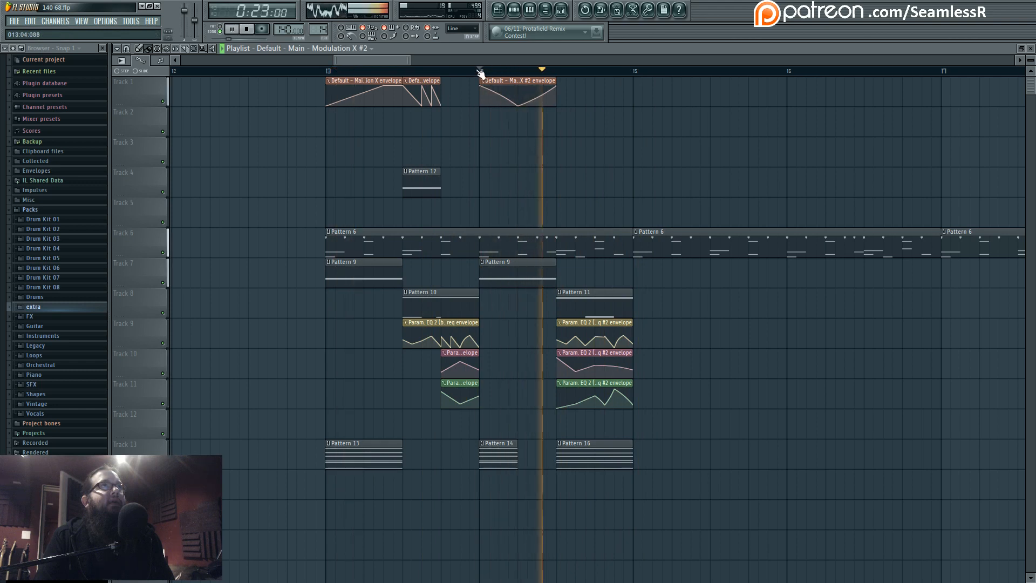
pyautogui.moveTo(518, 105); pyautogui.dragTo(518, 90)
pyautogui.rightClick(518, 106)
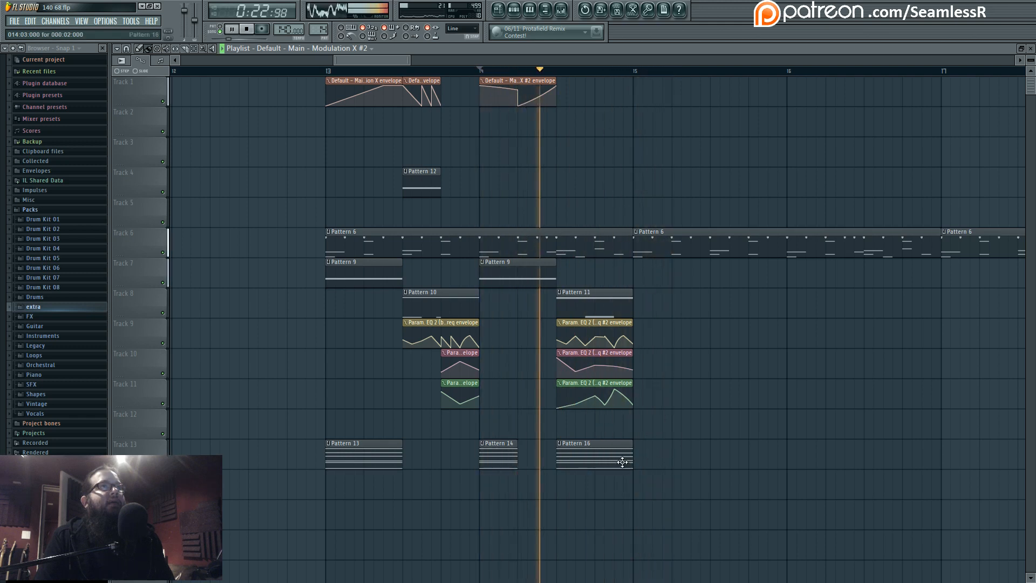
# Step: Trim the Pattern 16 clip in the second half of bar 14 to one beat and stop playback
pyautogui.moveTo(633, 456); pyautogui.dragTo(595, 456)
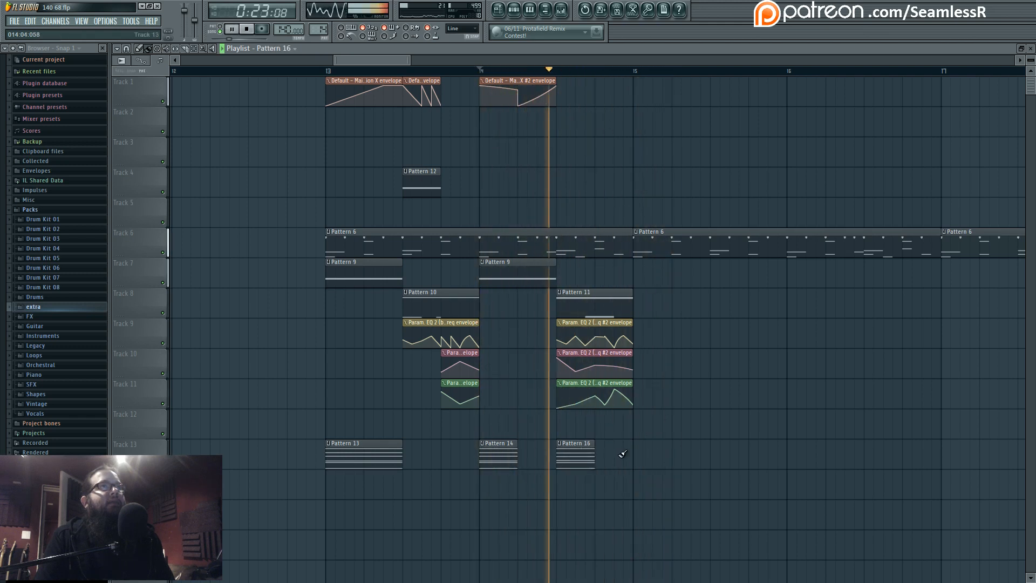
pyautogui.press('space')
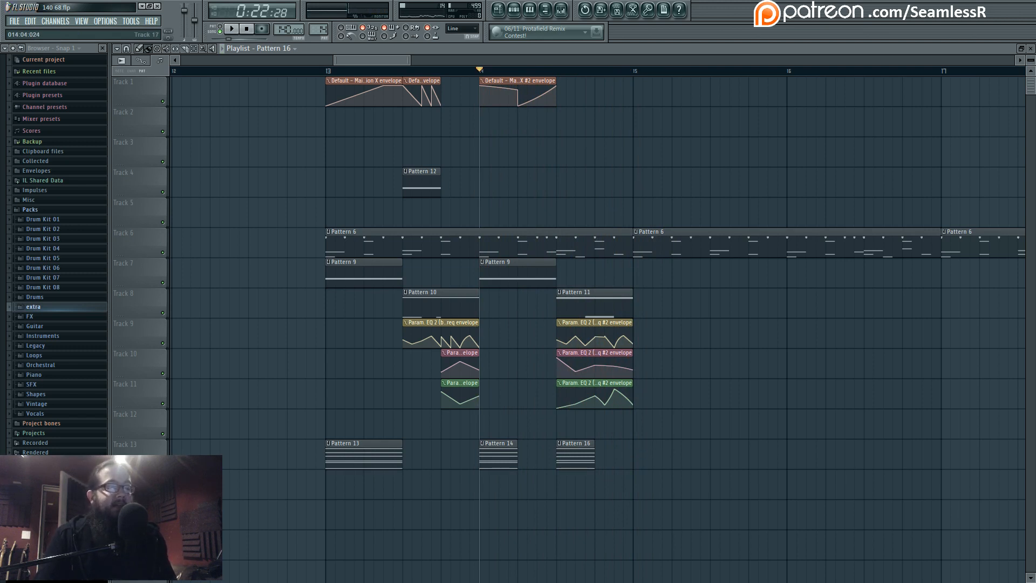
# Step: Check the livestream chat in the Firefox window and return to the FL Studio playlist
pyautogui.hotkey('alt', 'Tab')
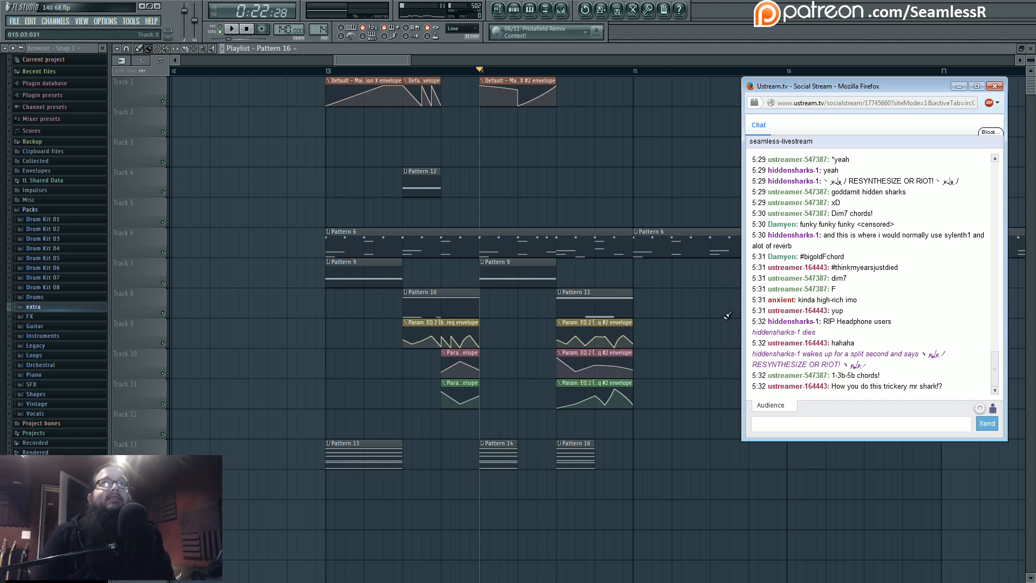
pyautogui.rightClick(697, 408)
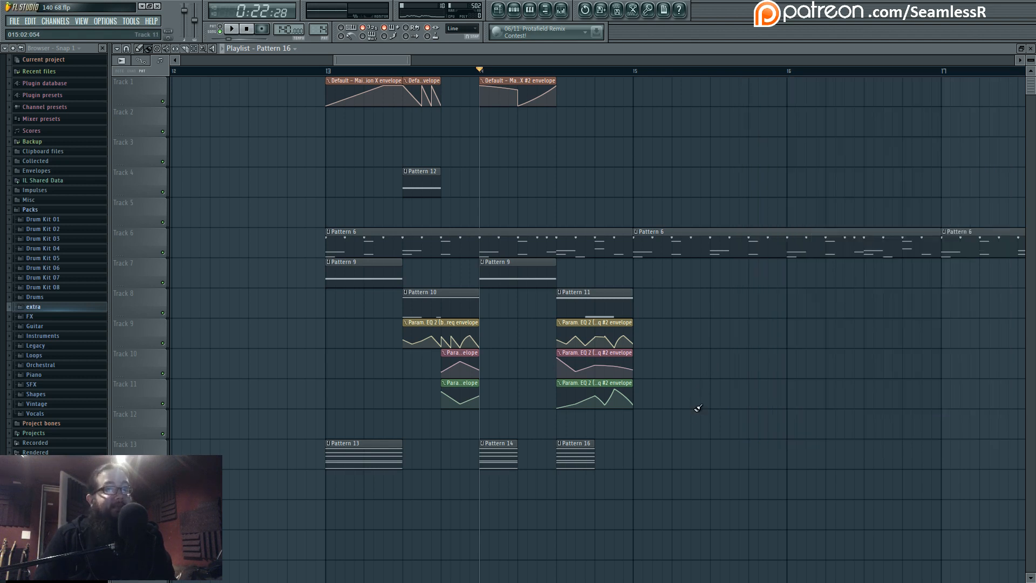
# Step: Load Fruity Parametric EQ 2 into the first effect slot of mixer Insert 35
pyautogui.click(566, 15)
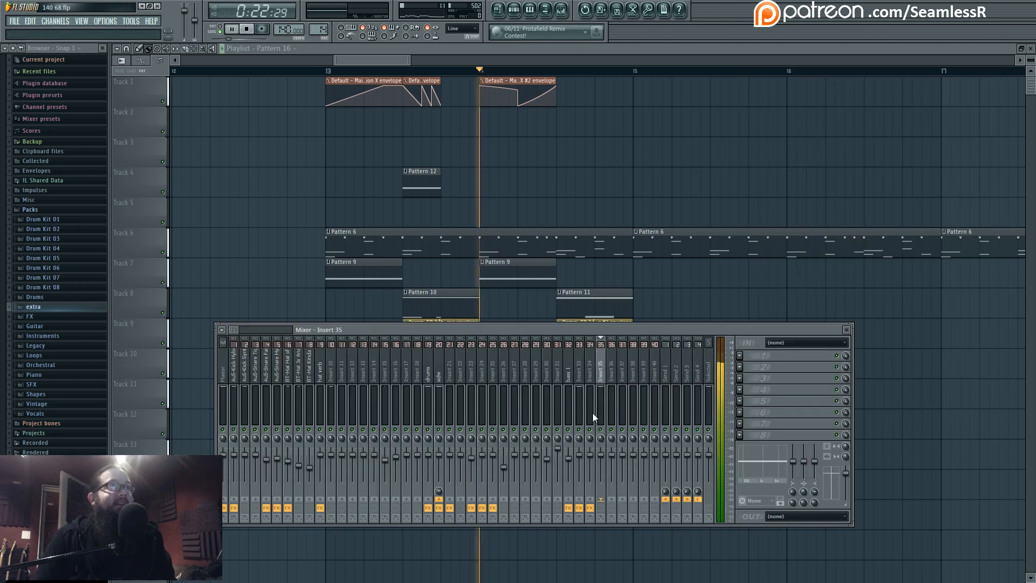
pyautogui.click(744, 356)
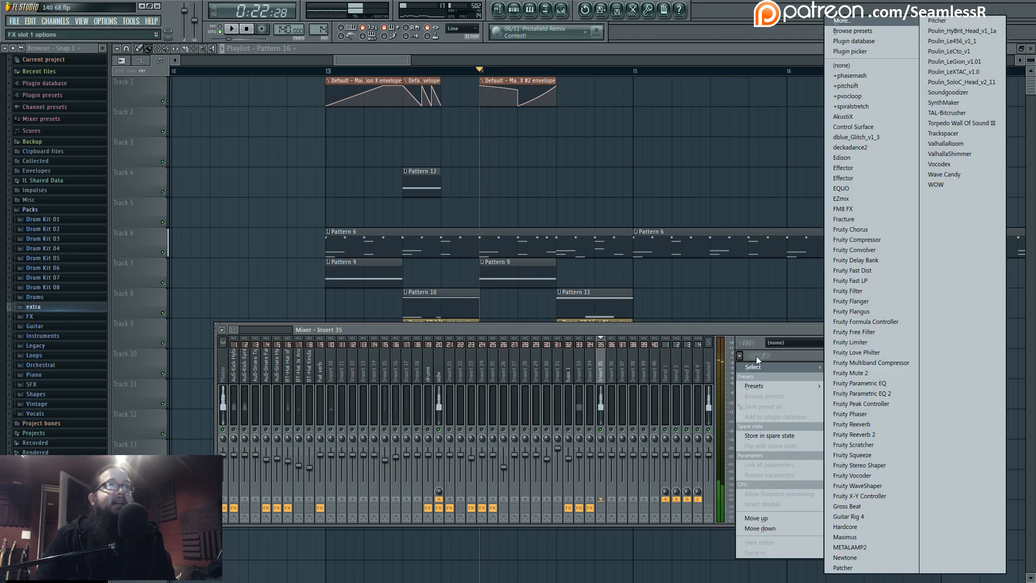
pyautogui.click(889, 392)
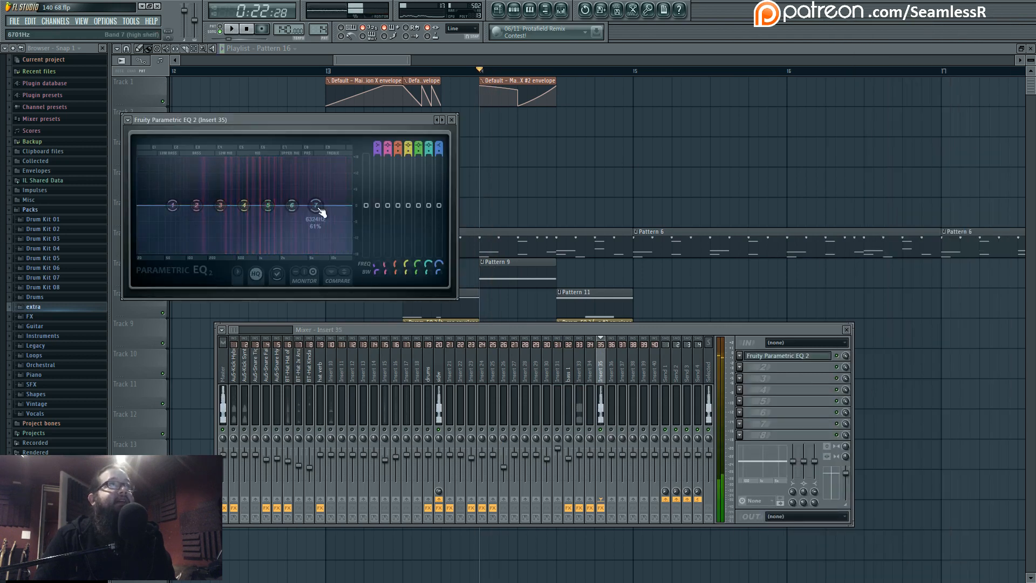
# Step: On Insert 35's EQ, lower band 1 at about 87 Hz, dip bands 5 and 6, and shift band 7 slightly higher in frequency
pyautogui.moveTo(317, 207)
pyautogui.mouseDown()
pyautogui.moveTo(296, 215)
pyautogui.moveTo(328, 212)
pyautogui.moveTo(310, 215)
pyautogui.mouseUp()
pyautogui.moveTo(328, 210)
pyautogui.mouseDown()
pyautogui.moveTo(304, 220)
pyautogui.moveTo(327, 205)
pyautogui.mouseUp()
pyautogui.moveTo(268, 206); pyautogui.dragTo(255, 212)
pyautogui.moveTo(176, 207); pyautogui.dragTo(186, 229)
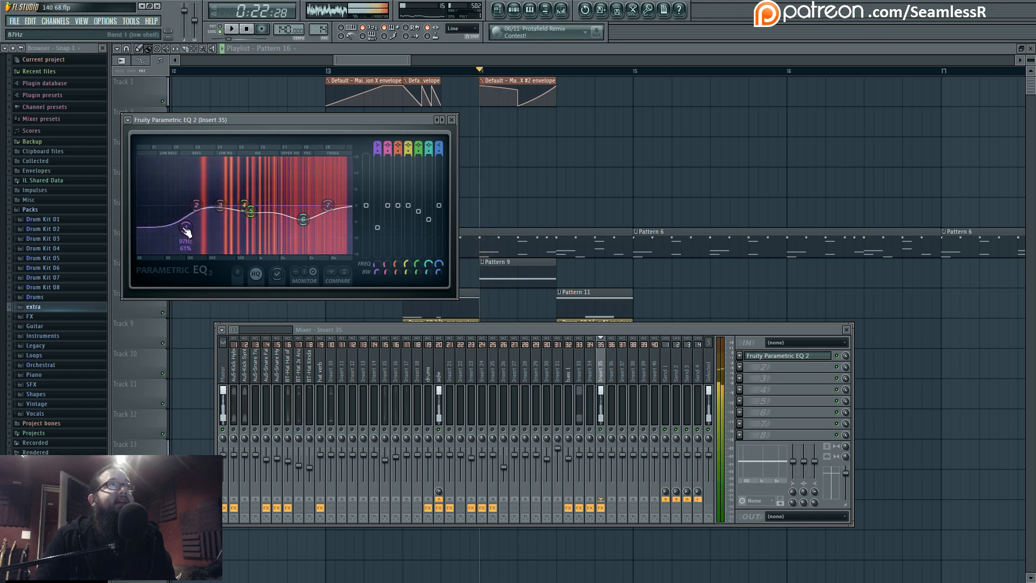
pyautogui.moveTo(303, 220); pyautogui.dragTo(303, 219)
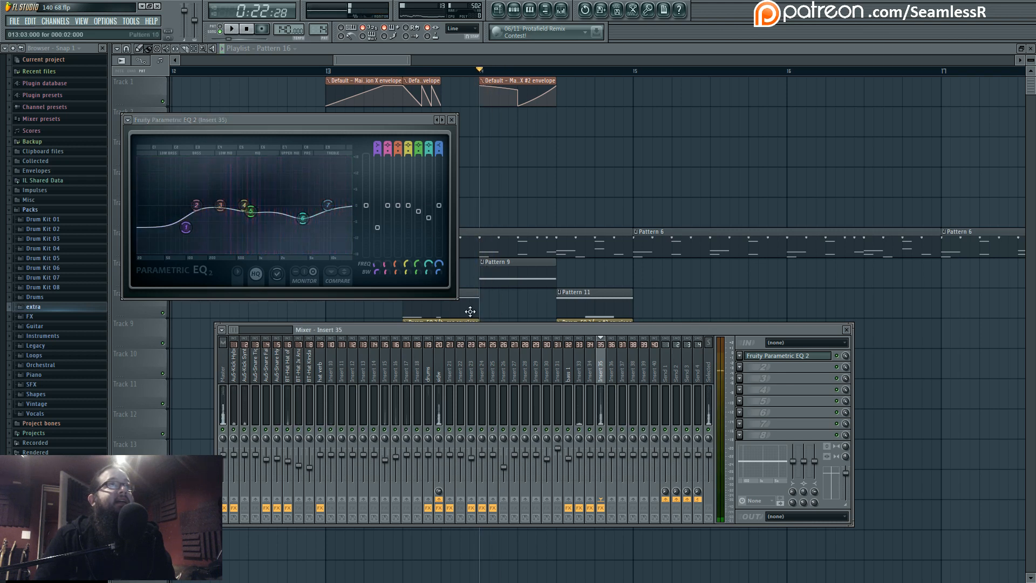
# Step: Play the equalized phrase from bar 13 and audition time selections in the second half of that bar
pyautogui.click(329, 71)
pyautogui.press('space')
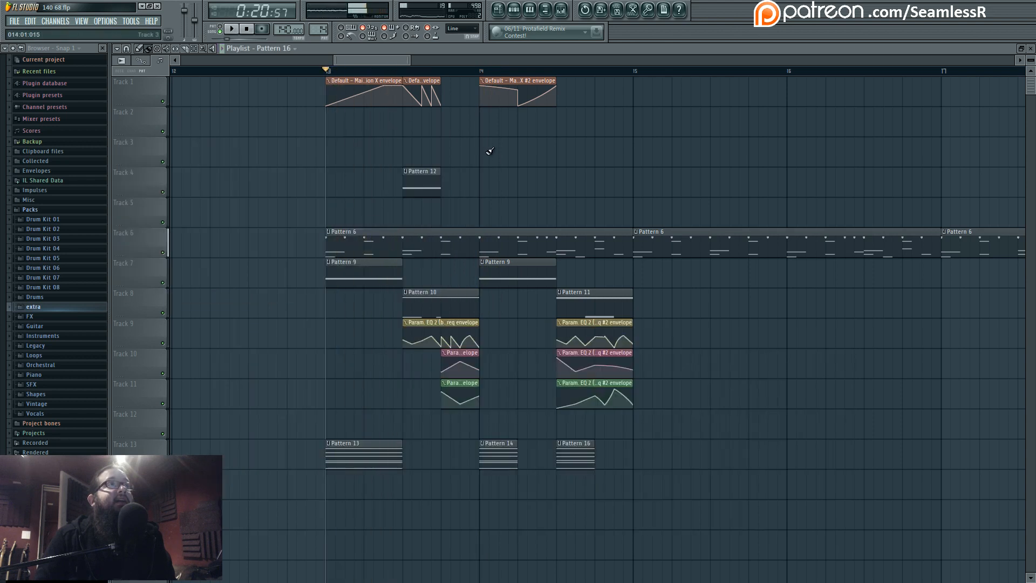
pyautogui.moveTo(325, 70); pyautogui.dragTo(479, 71)
pyautogui.press('space')
pyautogui.press('space')
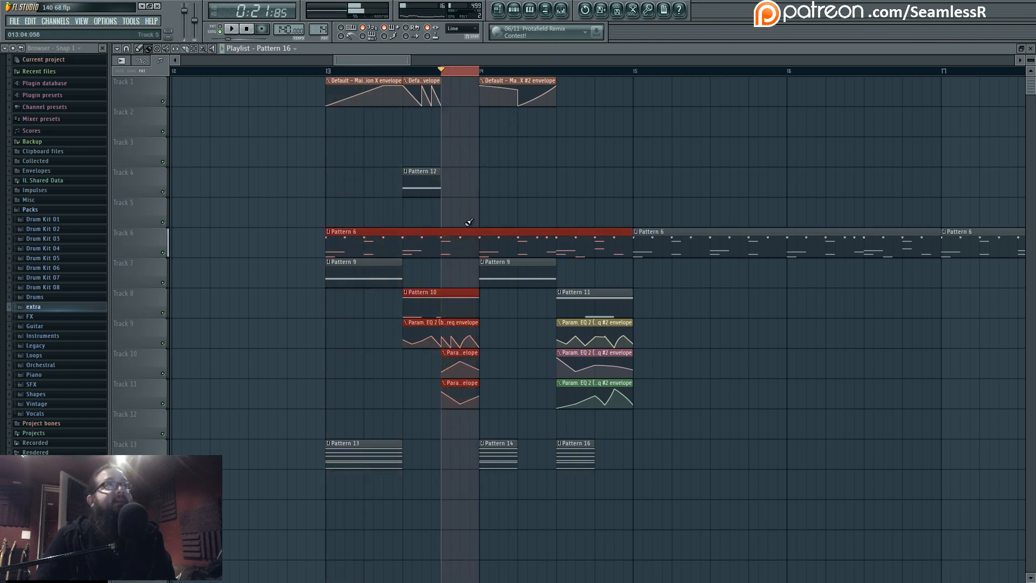
pyautogui.moveTo(402, 71); pyautogui.dragTo(479, 72)
pyautogui.press('space')
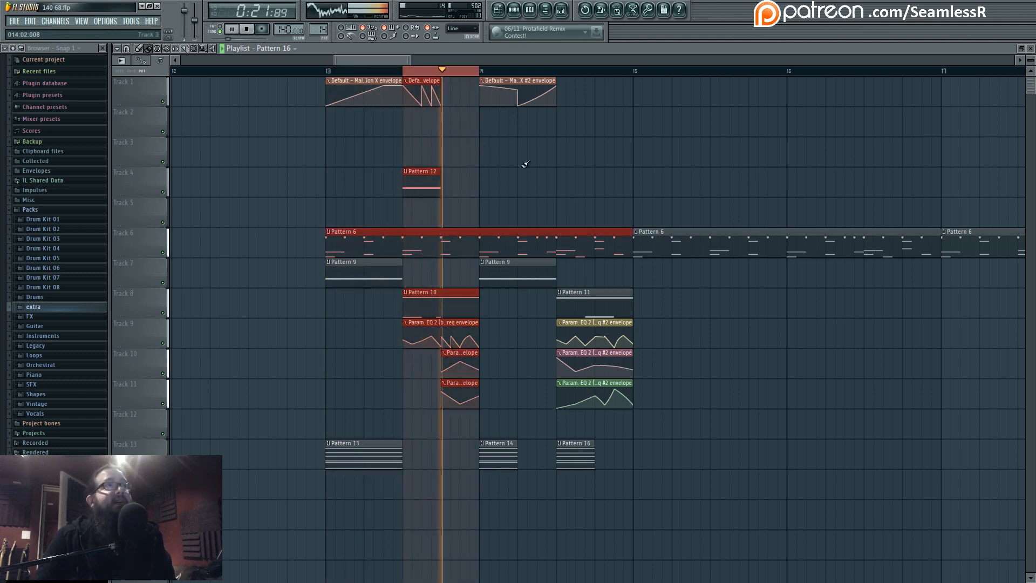
# Step: Clear the time selection and replay the phrase from the start of bar 13
pyautogui.doubleClick(421, 71)
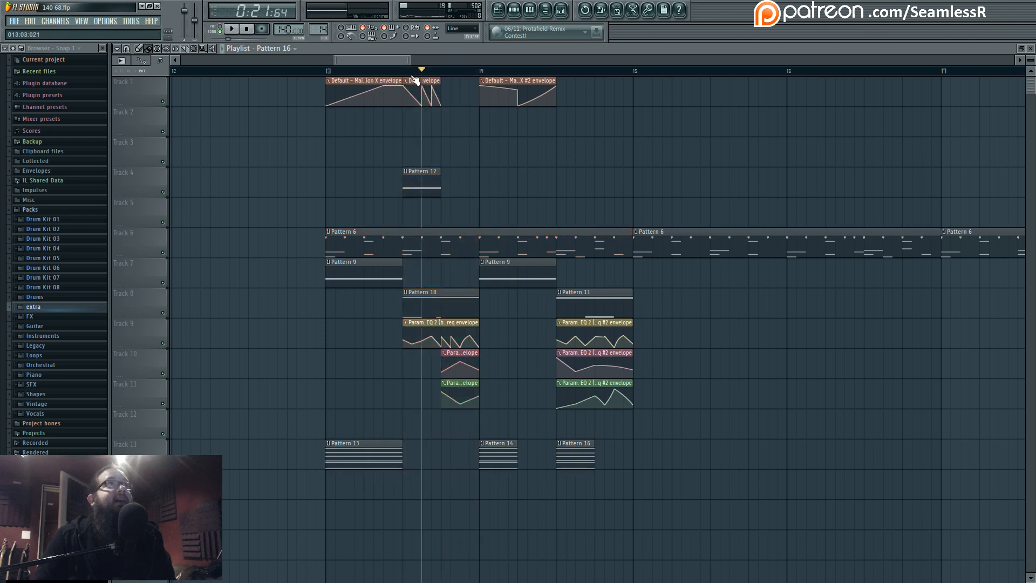
pyautogui.click(405, 71)
pyautogui.moveTo(405, 71); pyautogui.dragTo(441, 81)
pyautogui.click(431, 71)
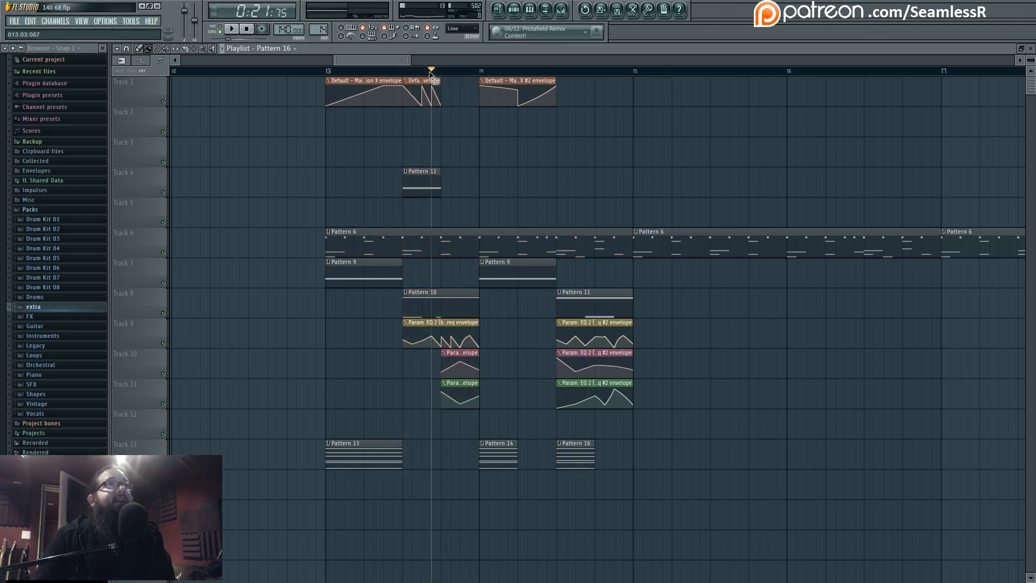
pyautogui.click(328, 71)
pyautogui.press('space')
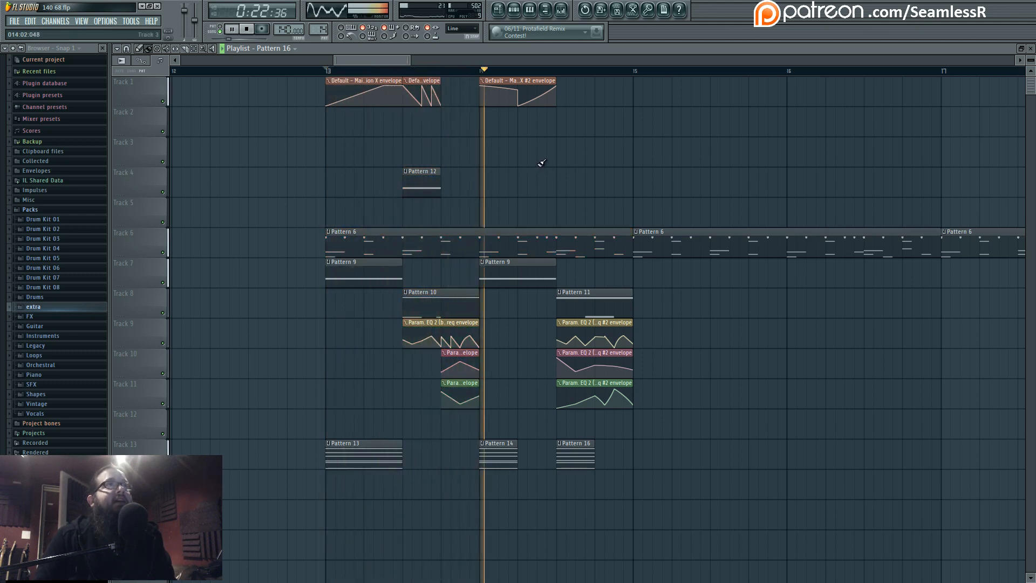
# Step: Duplicate the bass, automation and chord clips of bars 13 and 14 to start at bar 15, leaving out the drums, and play the result
pyautogui.press('space')
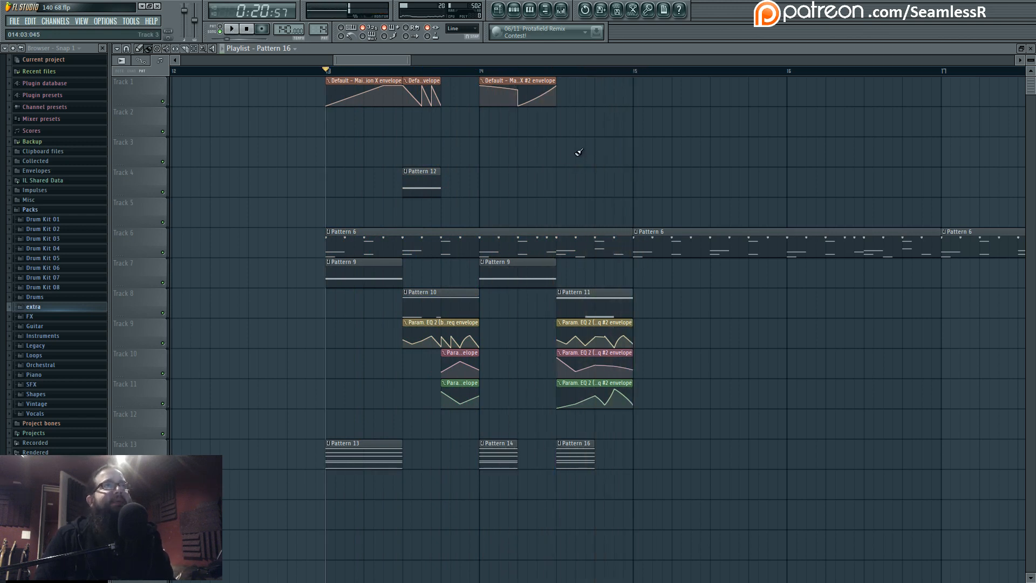
pyautogui.scroll(-4, 558, 372)
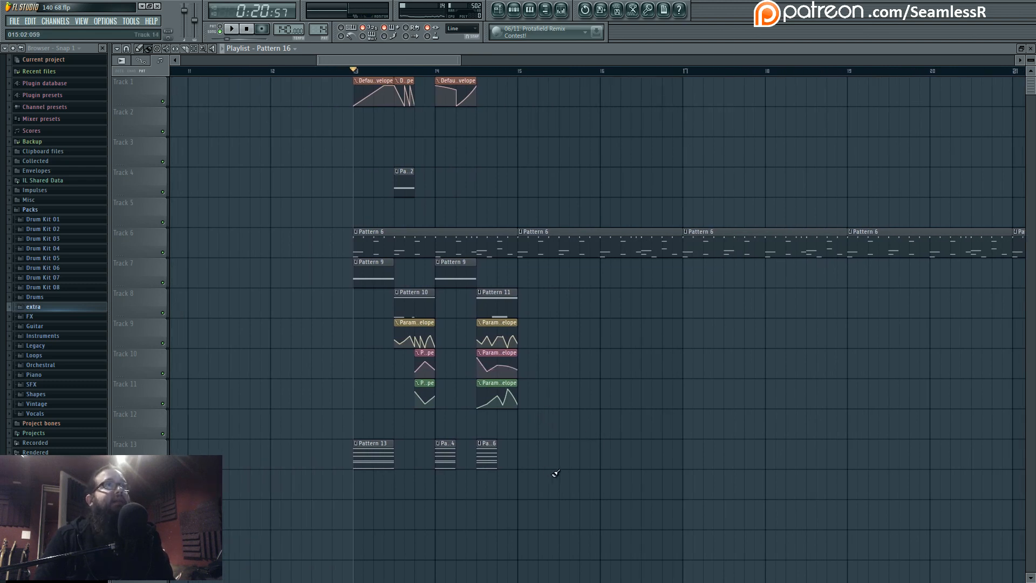
pyautogui.moveTo(561, 499); pyautogui.dragTo(318, 260)
pyautogui.hotkey('ctrl', 'b')
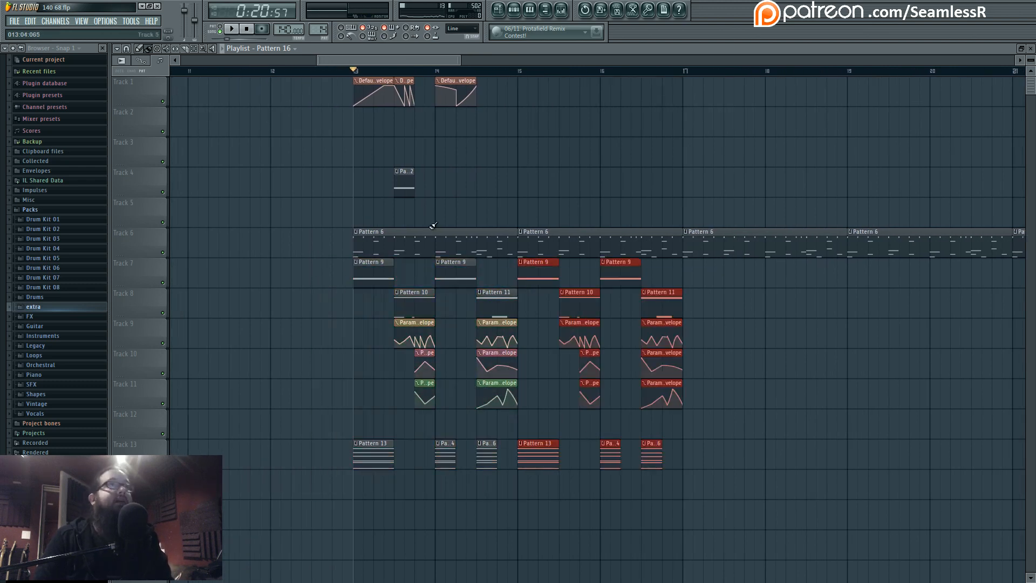
pyautogui.moveTo(497, 197); pyautogui.dragTo(356, 79)
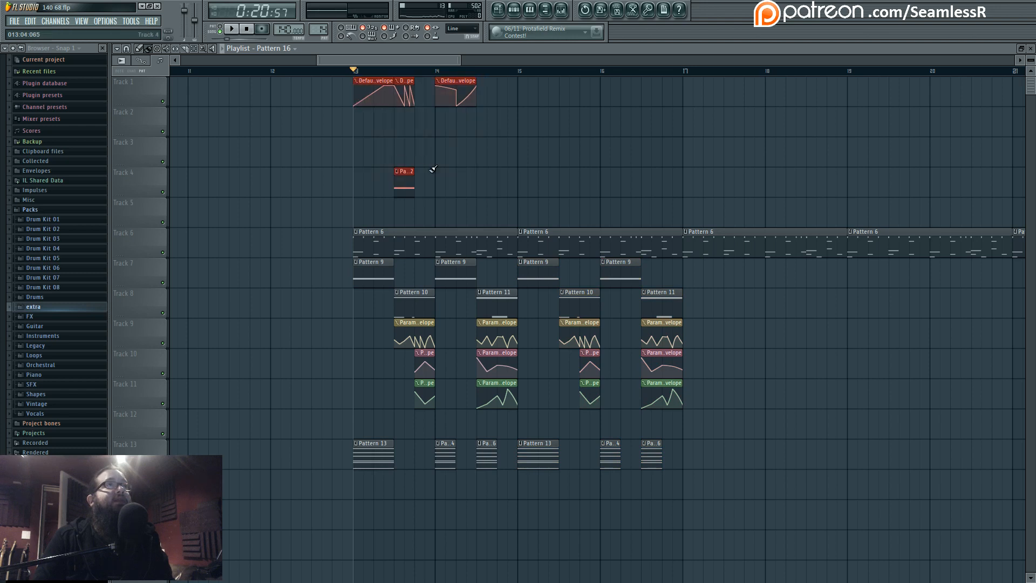
pyautogui.hotkey('ctrl', 'b')
pyautogui.press('space')
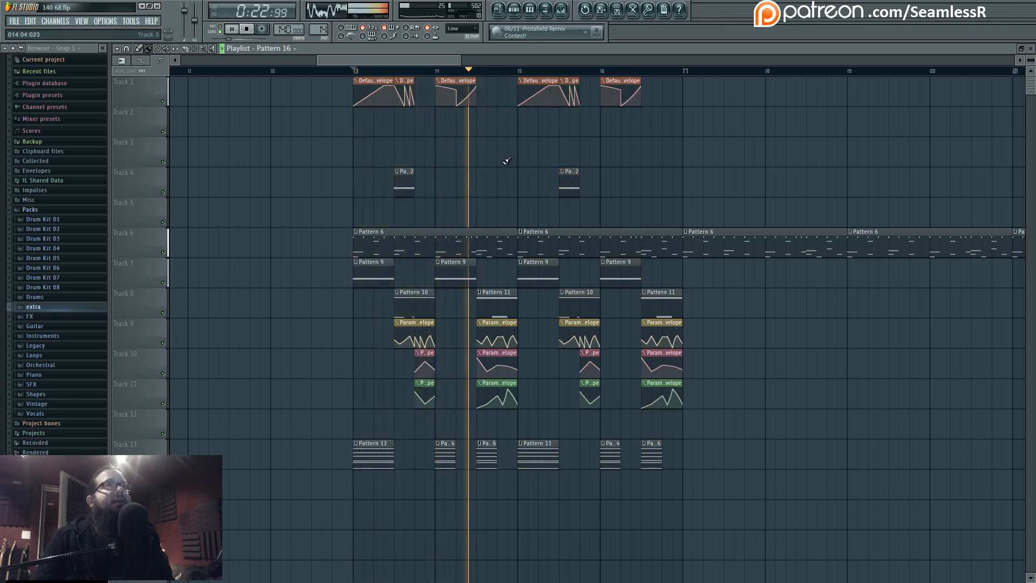
pyautogui.scroll(3, 554, 186)
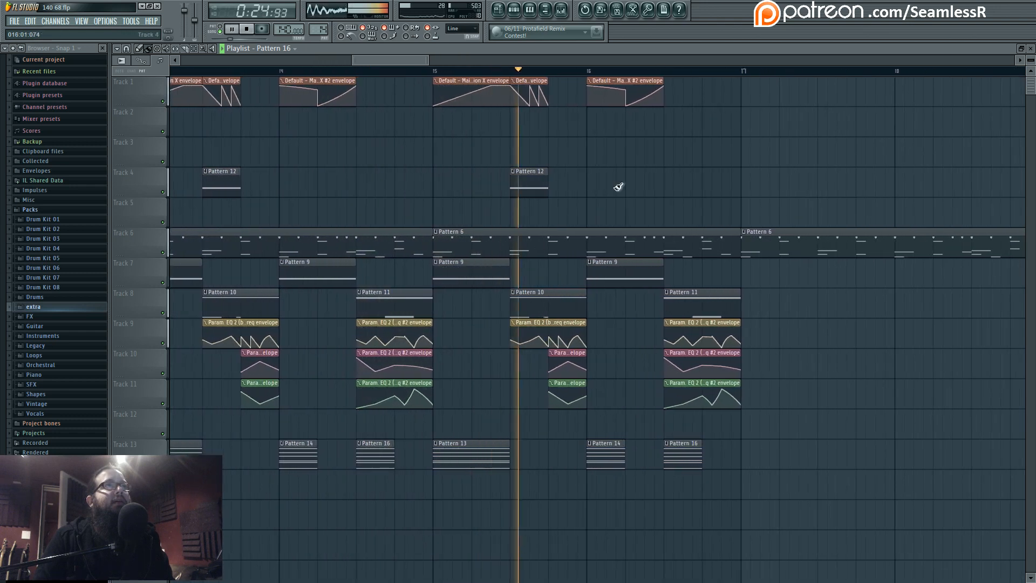
pyautogui.press('space')
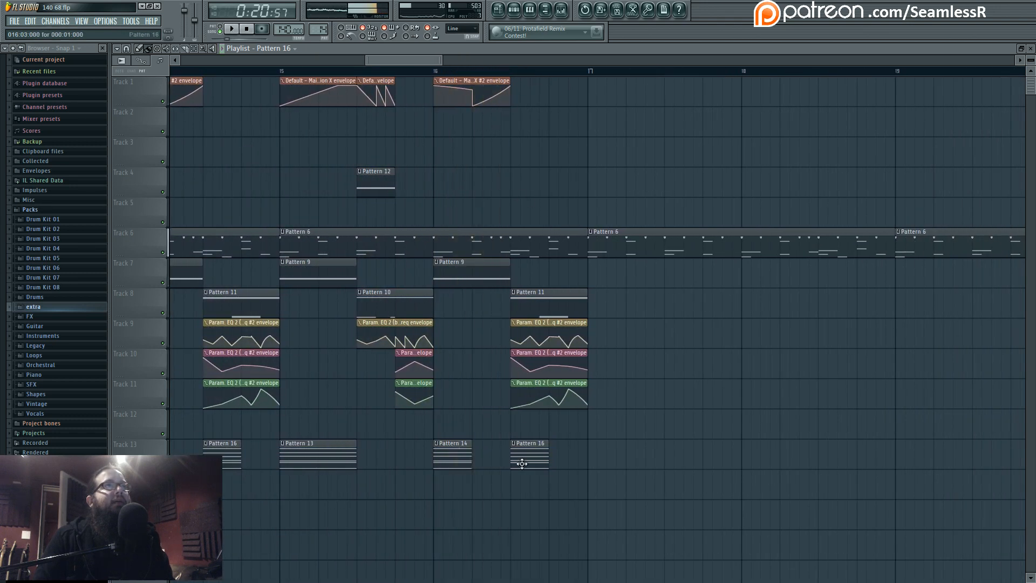
# Step: Make the Harmor #6 chord clip in the second half of bar 16 unique and shorten all its notes to one beat
pyautogui.click(514, 444)
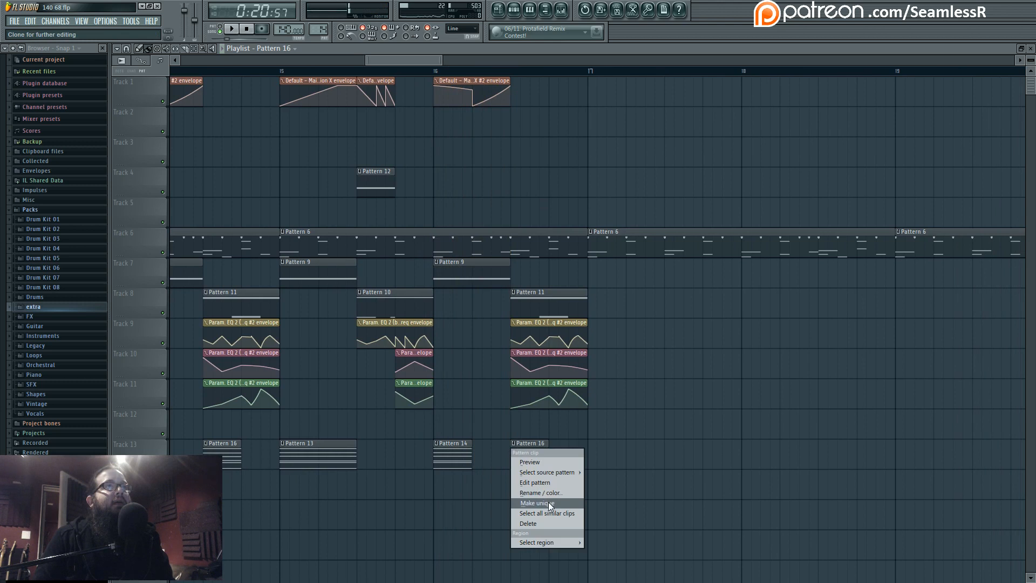
pyautogui.click(548, 502)
pyautogui.doubleClick(525, 463)
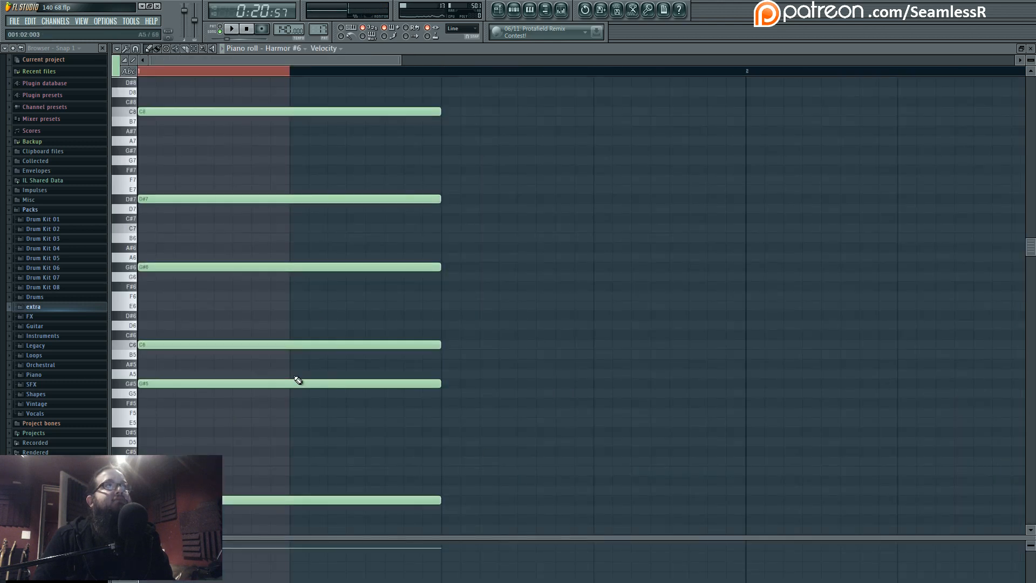
pyautogui.scroll(-1, 278, 381)
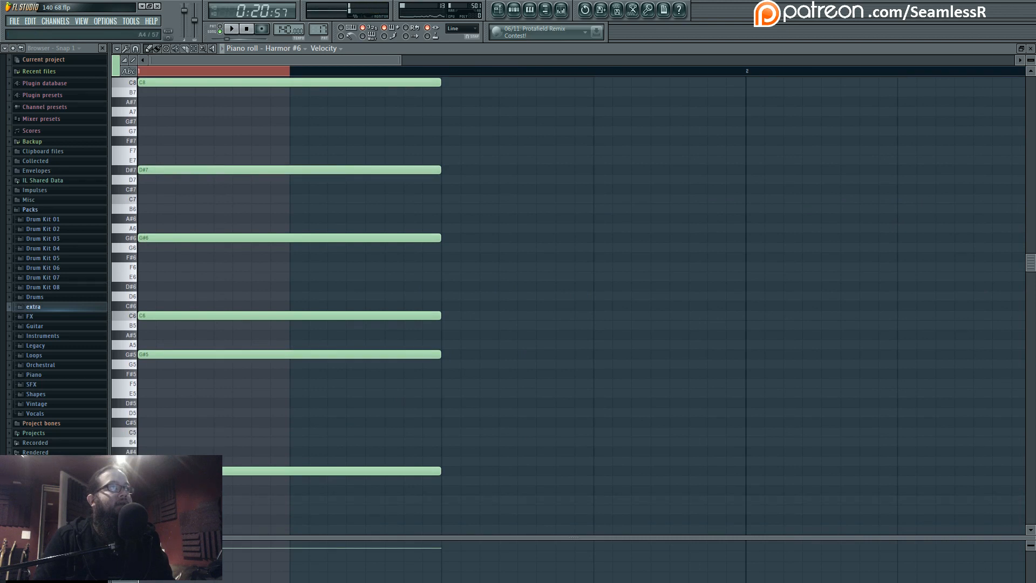
pyautogui.moveTo(208, 402); pyautogui.dragTo(300, 479)
pyautogui.rightClick(249, 73)
pyautogui.hotkey('ctrl', 'a')
pyautogui.scroll(-4, 287, 139)
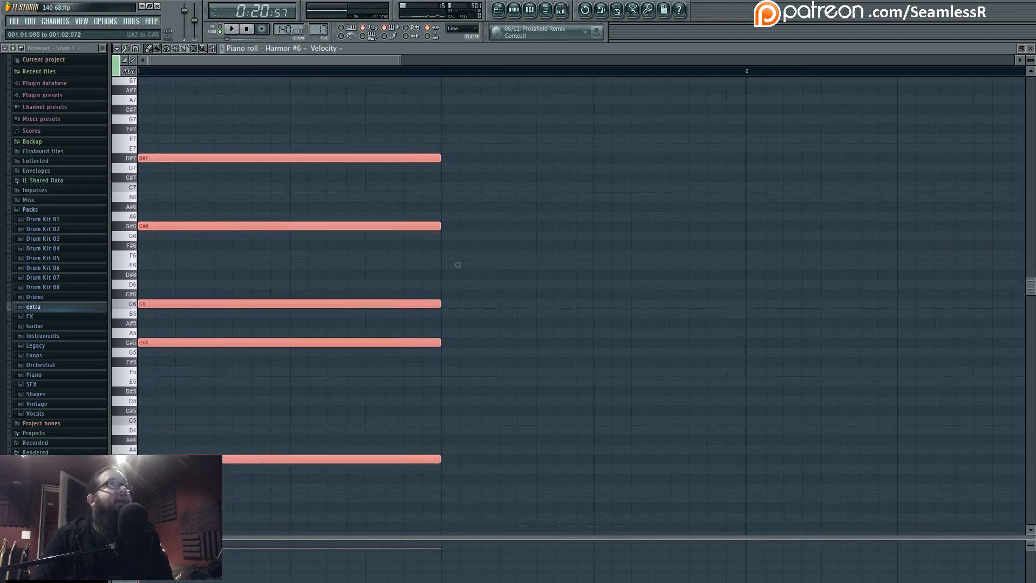
pyautogui.moveTo(439, 433); pyautogui.dragTo(288, 435)
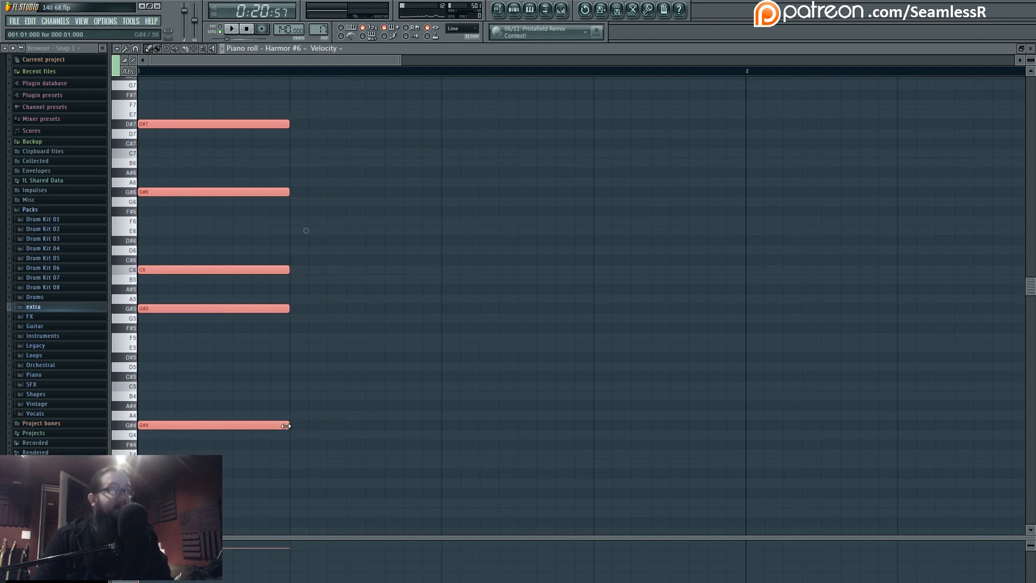
# Step: Duplicate the shortened chord directly after itself, transpose the copy down one semitone, and audition the pattern
pyautogui.hotkey('ctrl', 'b')
pyautogui.hotkey('shift', 'Down')
pyautogui.click(223, 28)
pyautogui.press('space')
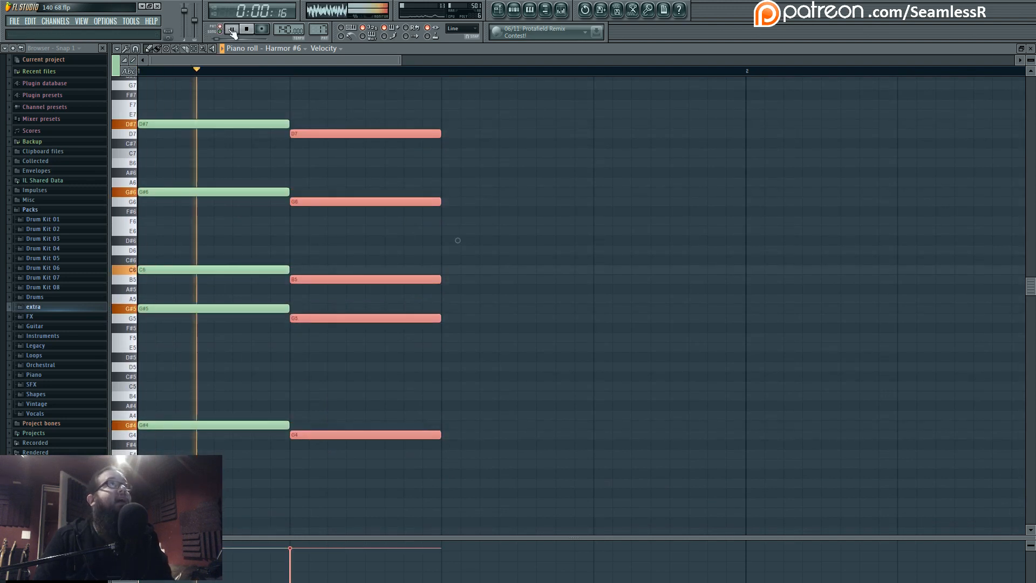
pyautogui.press('space')
pyautogui.hotkey('ctrl', 'd')
# Step: In the second chord, lower the B5 note to A#5 and the B7 note to A#7, and audition the change
pyautogui.moveTo(340, 380); pyautogui.dragTo(340, 415)
pyautogui.scroll(1, 340, 413)
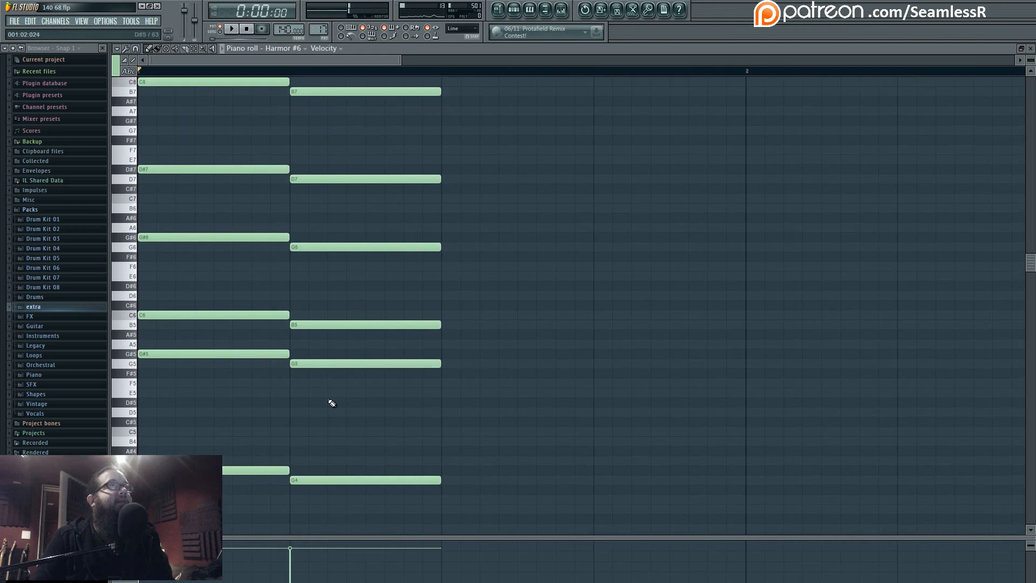
pyautogui.moveTo(312, 325); pyautogui.dragTo(312, 334)
pyautogui.scroll(9, 303, 313)
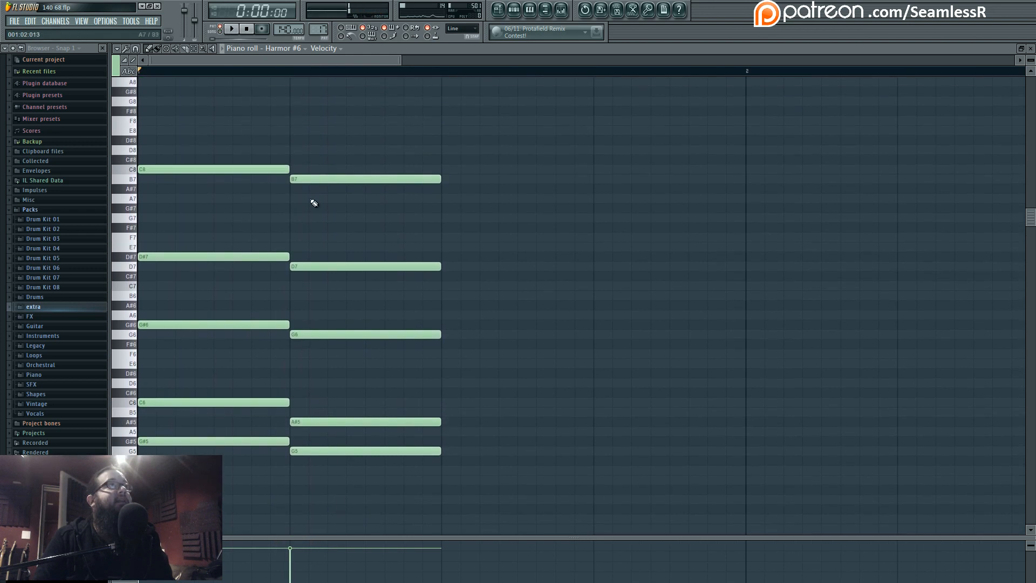
pyautogui.moveTo(312, 183); pyautogui.dragTo(313, 192)
pyautogui.press('space')
pyautogui.press('space')
pyautogui.scroll(-20, 347, 439)
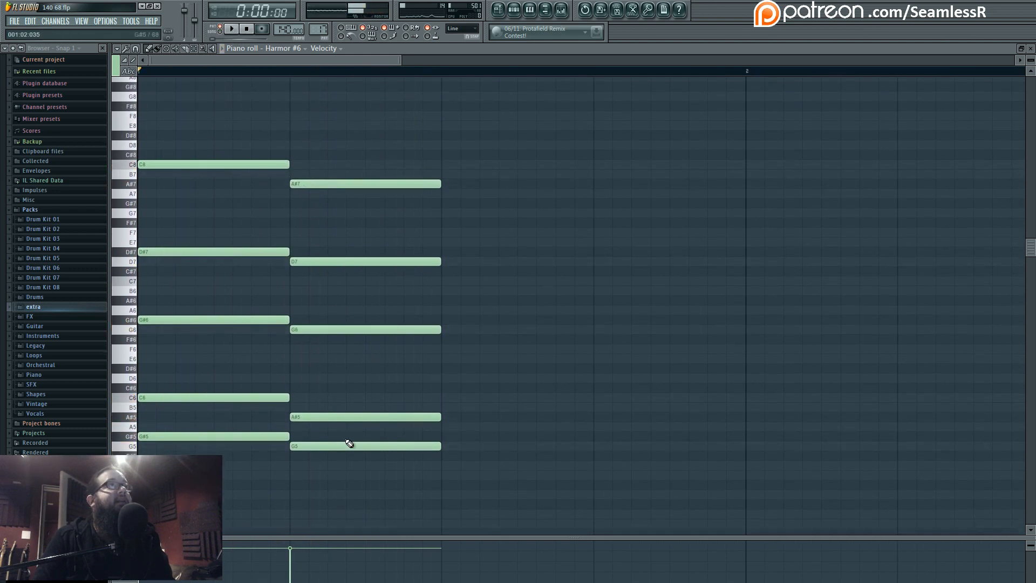
pyautogui.scroll(10, 344, 432)
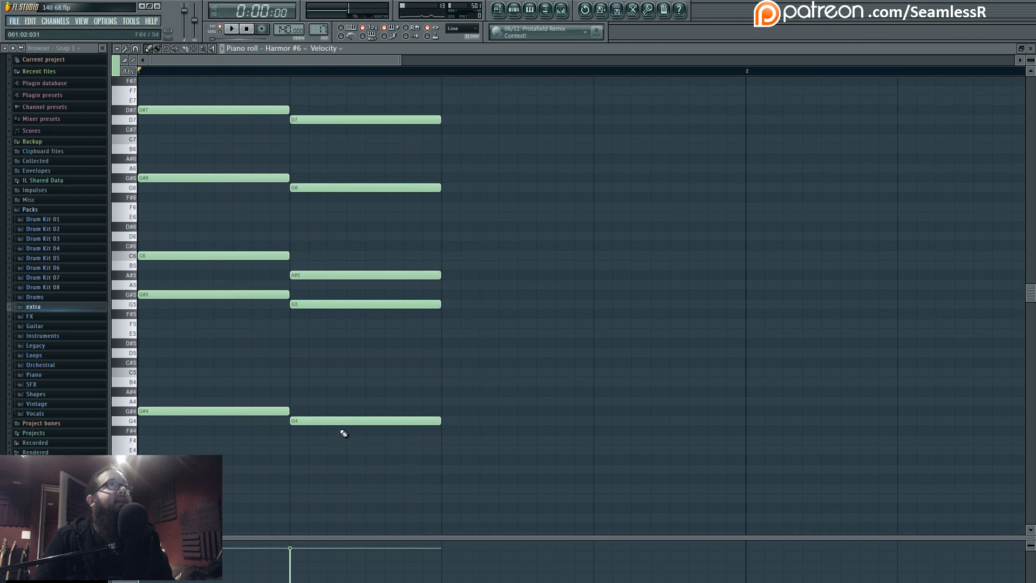
# Step: Return to the playlist and play the arrangement from the start of bar 16
pyautogui.click(499, 9)
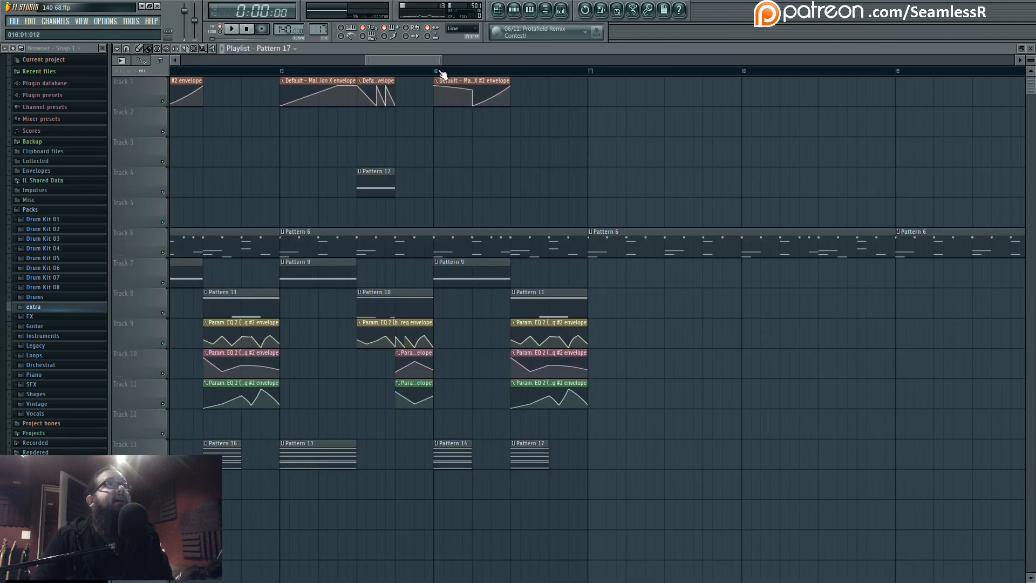
pyautogui.press('space')
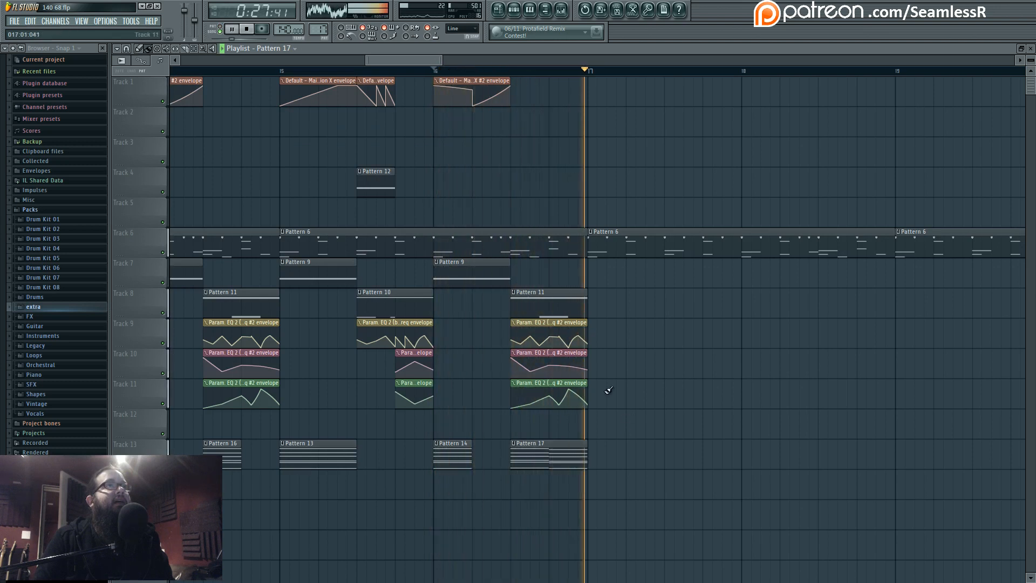
pyautogui.press('space')
# Step: Make the Harmor #5 bass clip in the second half of bar 16 unique, shorten its G#3 note to one beat, and replay
pyautogui.click(513, 292)
pyautogui.click(546, 352)
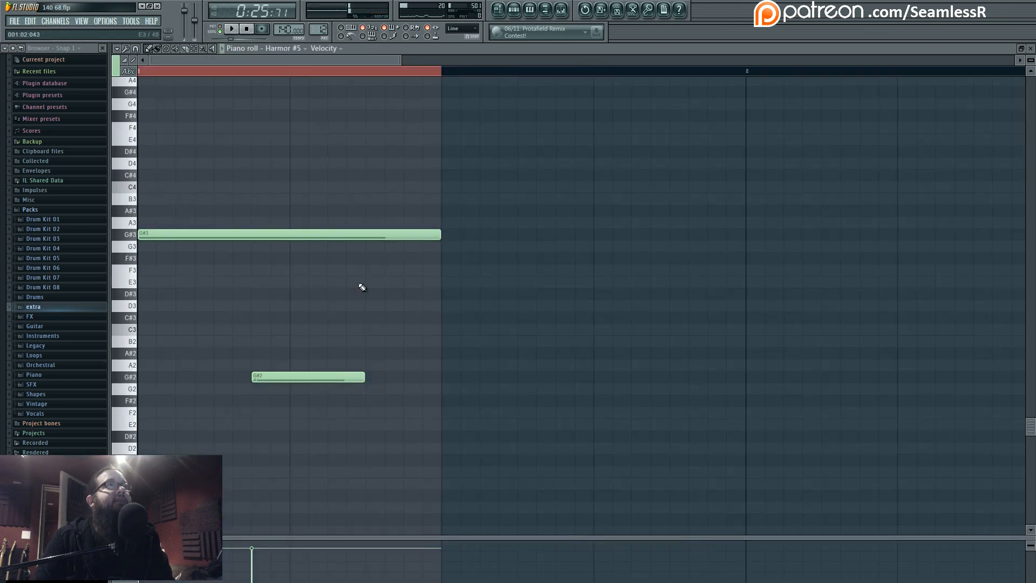
pyautogui.moveTo(440, 235); pyautogui.dragTo(296, 242)
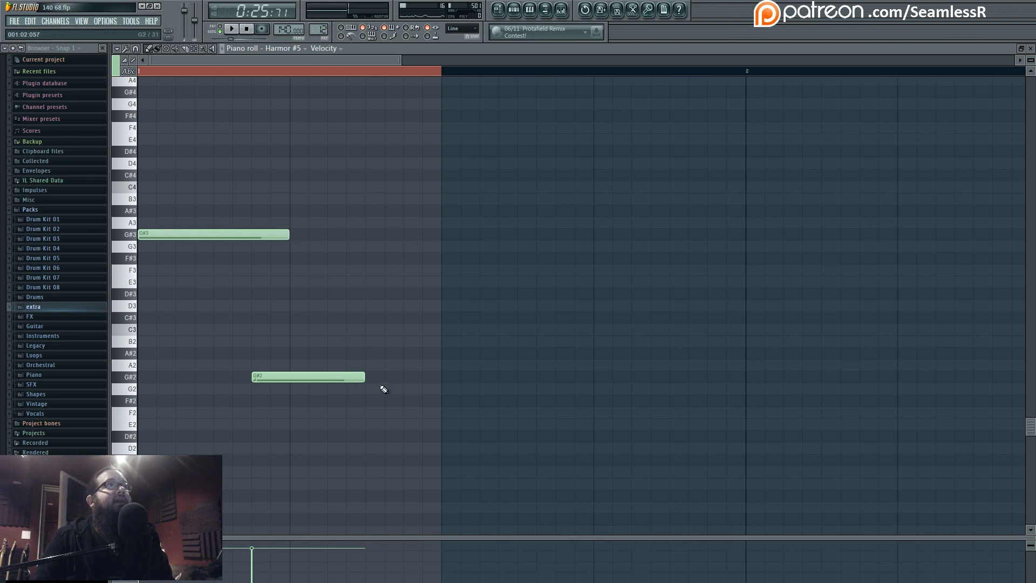
pyautogui.click(498, 10)
pyautogui.press('space')
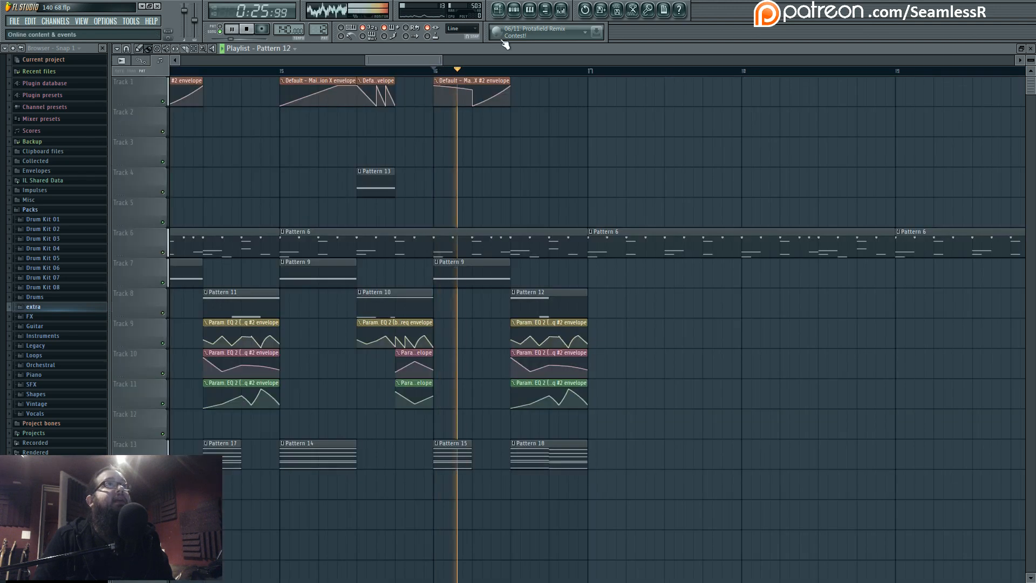
pyautogui.press('space')
# Step: Trim the bass clip in the second half of bar 16 and its three EQ automation clips to one beat
pyautogui.press('space')
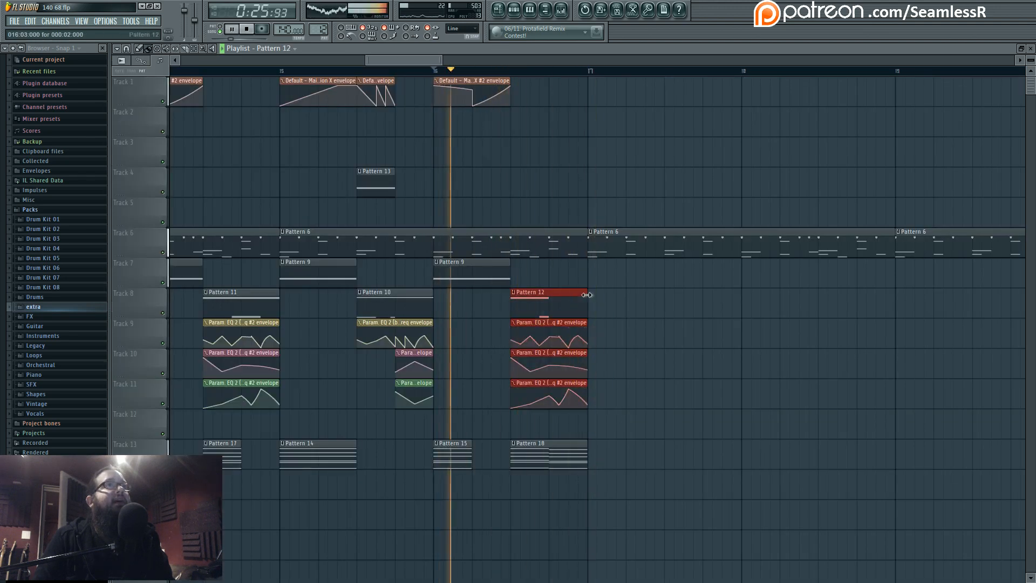
pyautogui.moveTo(587, 295); pyautogui.dragTo(557, 277)
pyautogui.hotkey('ctrl', 'd')
pyautogui.press('space')
# Step: Place a unique copy of the track 7 bass clip on beat 4 of bar 16, with its note moved to G1 and shortened to one beat
pyautogui.click(490, 280)
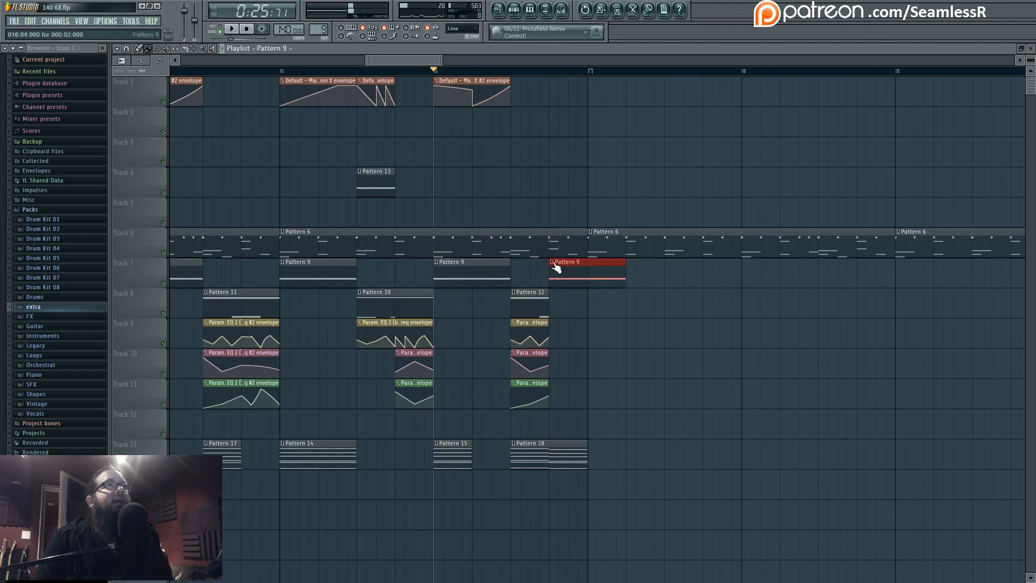
pyautogui.click(554, 263)
pyautogui.click(590, 322)
pyautogui.doubleClick(594, 262)
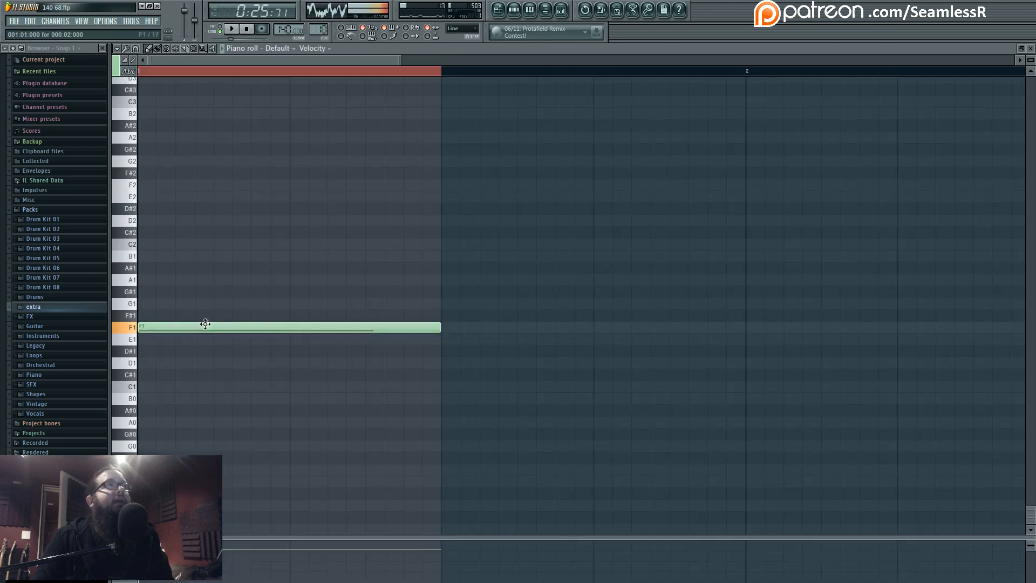
pyautogui.moveTo(205, 324); pyautogui.dragTo(204, 299)
pyautogui.moveTo(442, 300); pyautogui.dragTo(285, 306)
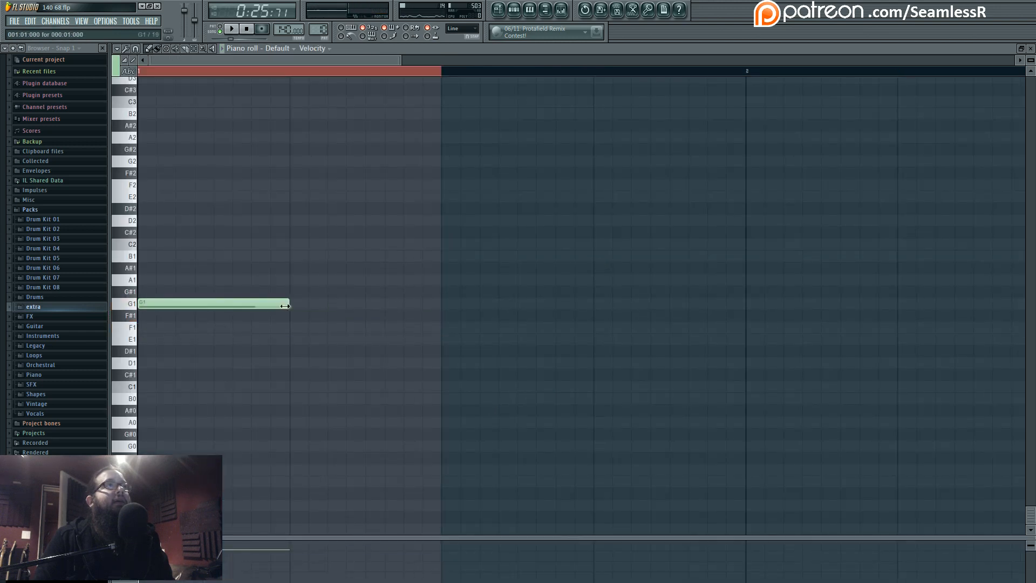
pyautogui.click(497, 9)
# Step: Place a Modulation X #2 automation clip over the second half of bar 16 and trim the G1 bass clip to the bar's end
pyautogui.click(496, 80)
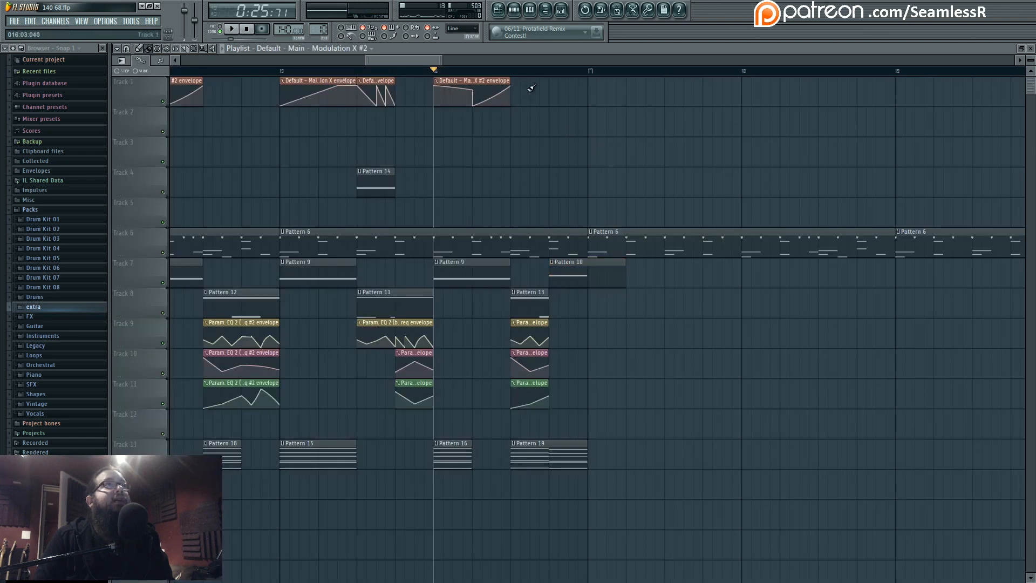
pyautogui.click(531, 89)
pyautogui.moveTo(557, 82); pyautogui.dragTo(538, 83)
pyautogui.press('space')
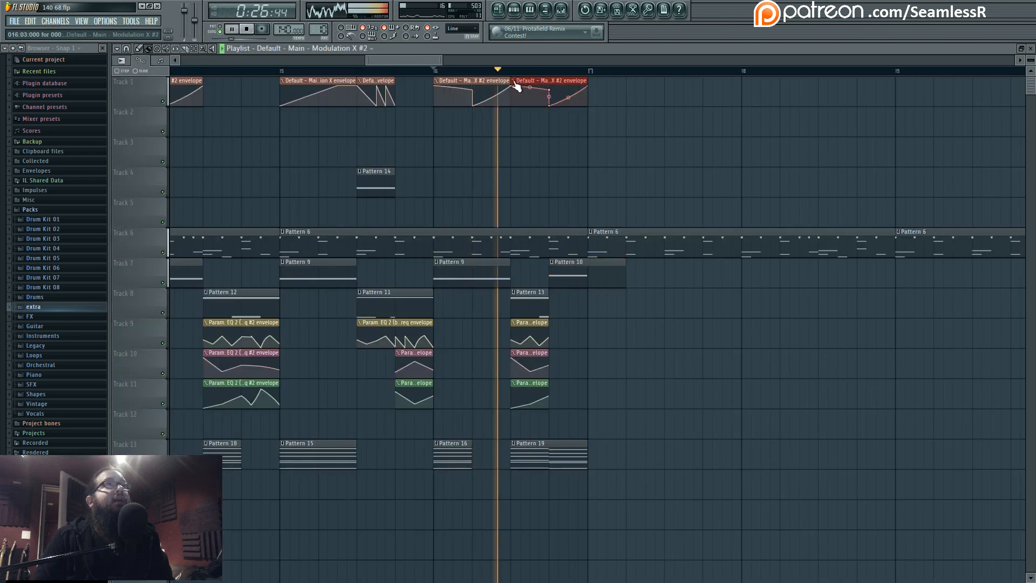
pyautogui.press('space')
pyautogui.press('space')
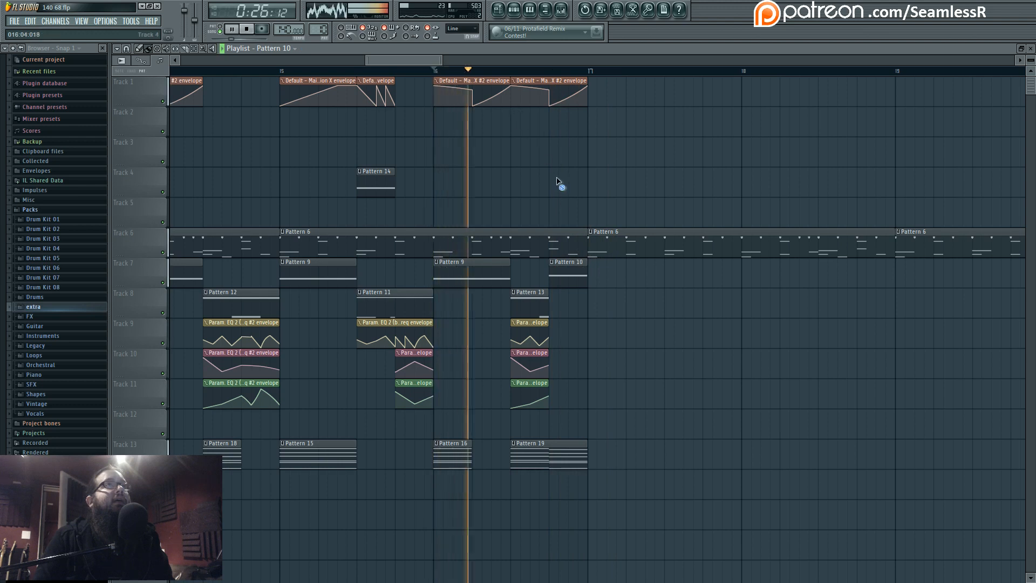
# Step: Stop playback and make the drum pattern clip starting at bar 15 unique
pyautogui.press('space')
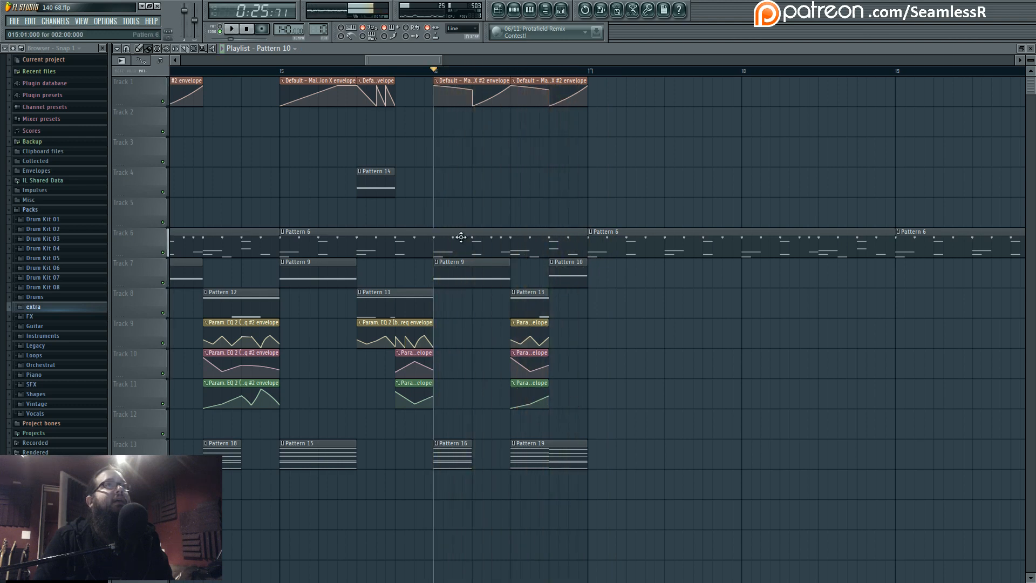
pyautogui.click(297, 236)
pyautogui.click(331, 299)
# Step: Shorten the first chord of bar 16's last Harmor #6 clip to half a beat and replay from bar 16
pyautogui.doubleClick(559, 451)
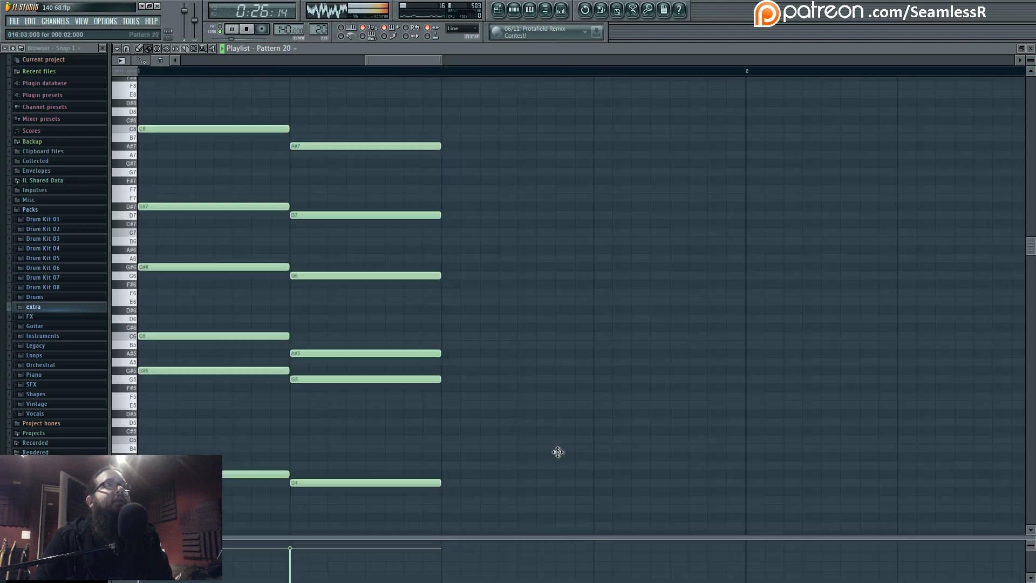
pyautogui.moveTo(225, 117); pyautogui.dragTo(259, 511)
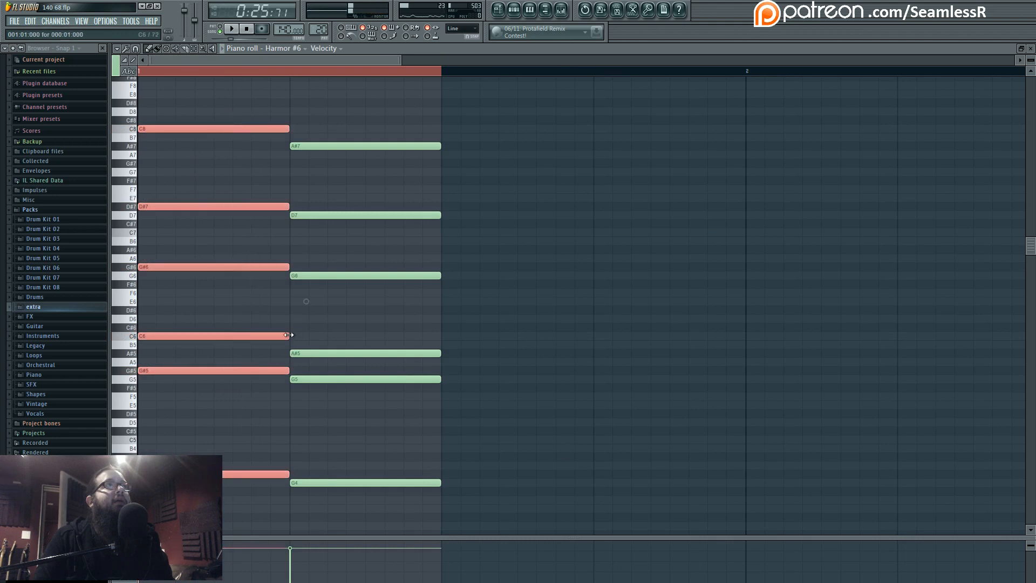
pyautogui.moveTo(289, 336); pyautogui.dragTo(214, 337)
pyautogui.press('space')
pyautogui.click(254, 342)
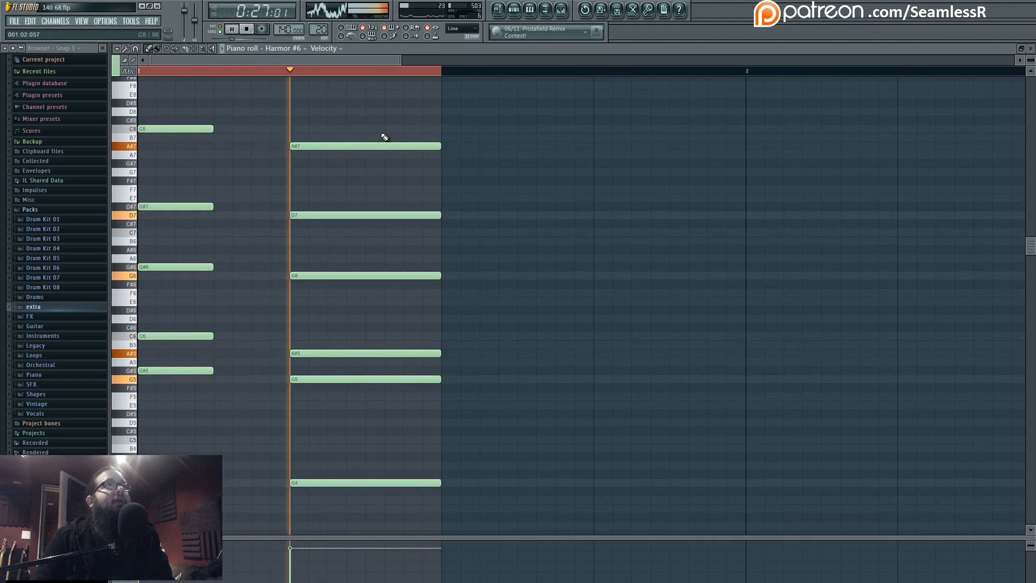
pyautogui.click(498, 9)
pyautogui.press('space')
pyautogui.press('space')
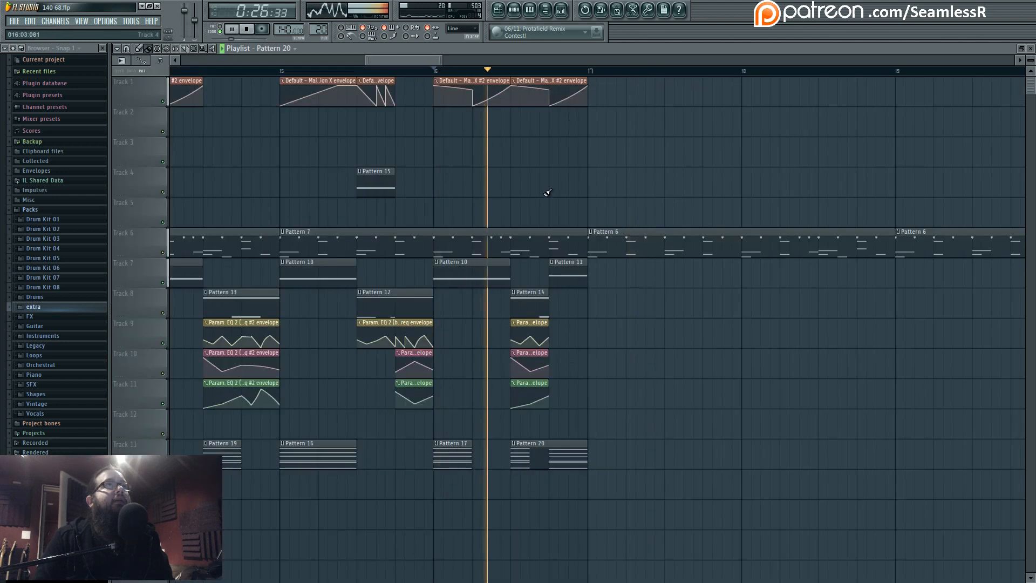
# Step: Add hits at steps 27 and 31 to both kick channels of the unique drum pattern starting at bar 15
pyautogui.doubleClick(458, 234)
pyautogui.moveTo(390, 292); pyautogui.dragTo(407, 290)
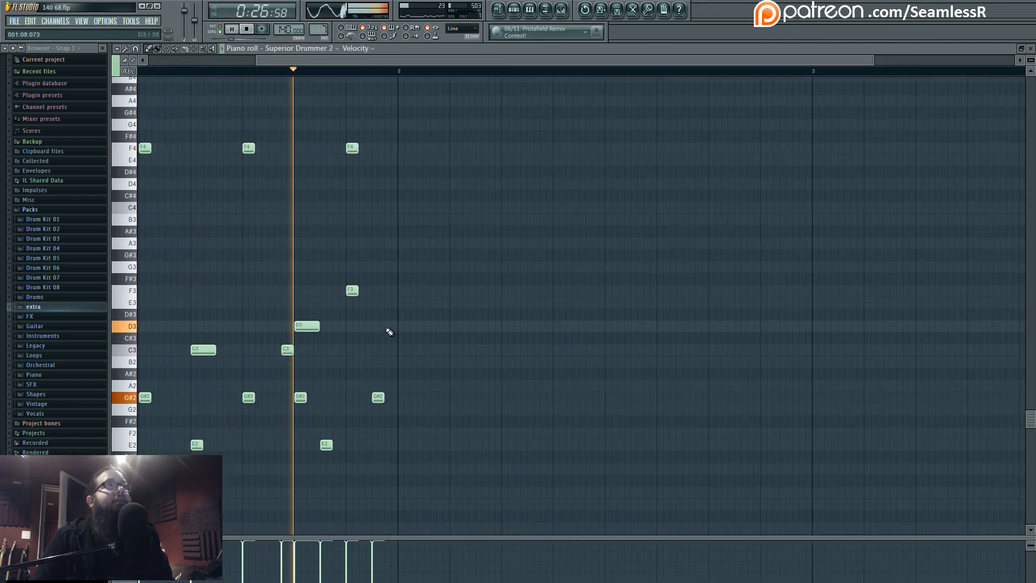
pyautogui.press('space')
pyautogui.click(514, 9)
pyautogui.scroll(3, 648, 292)
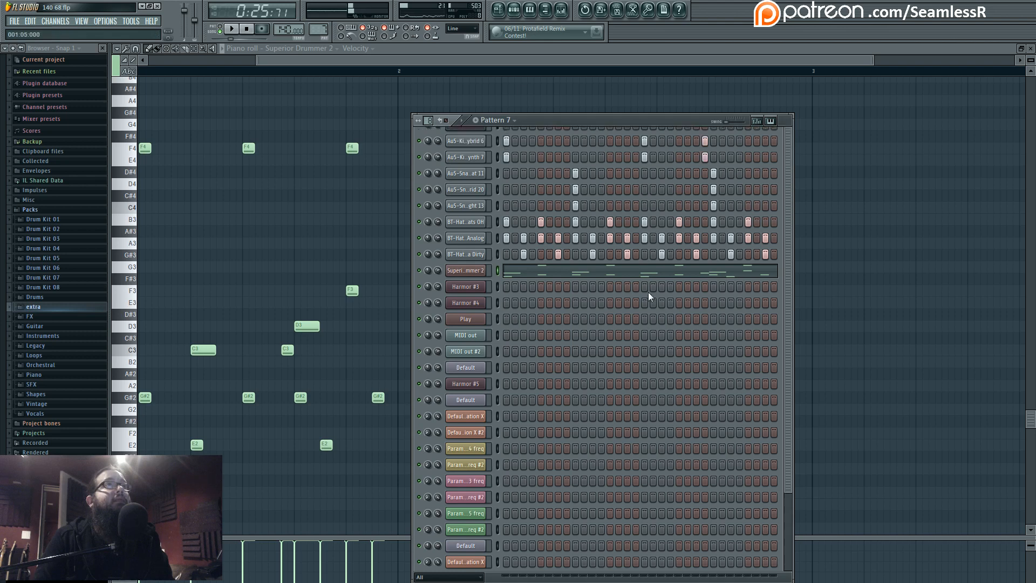
pyautogui.press('space')
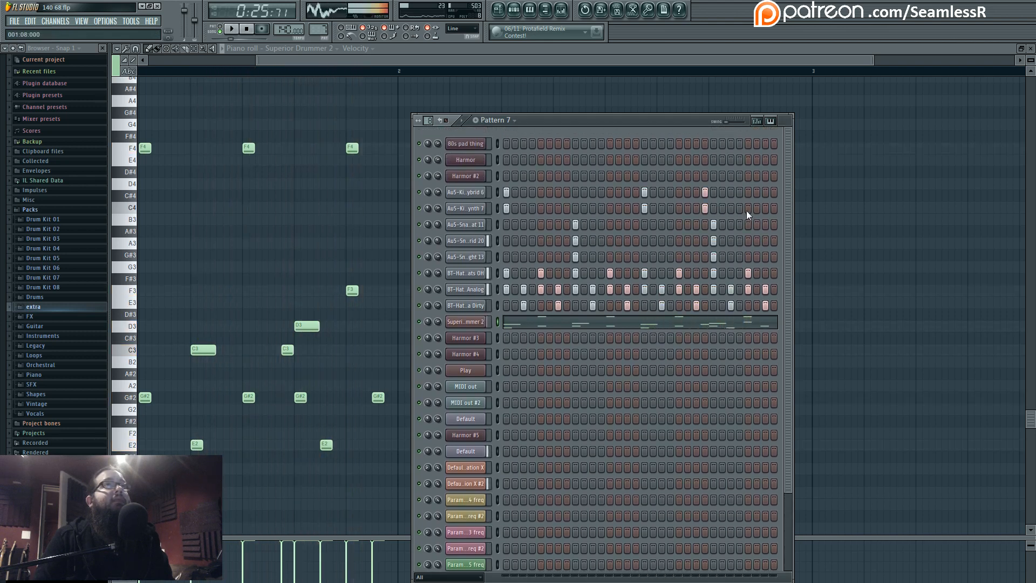
pyautogui.click(730, 193)
pyautogui.click(731, 208)
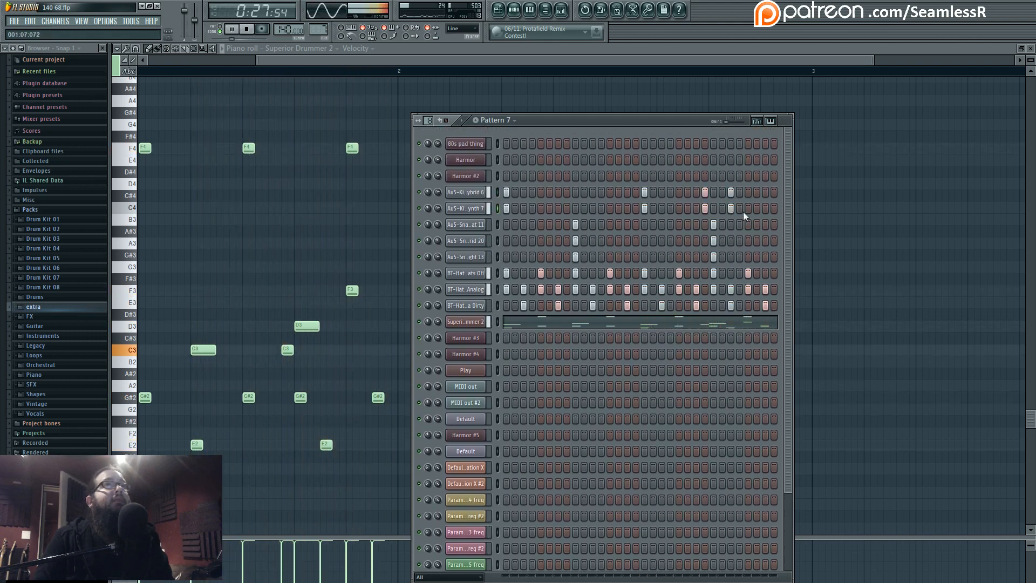
pyautogui.click(765, 208)
pyautogui.click(757, 192)
pyautogui.click(757, 192)
pyautogui.click(765, 193)
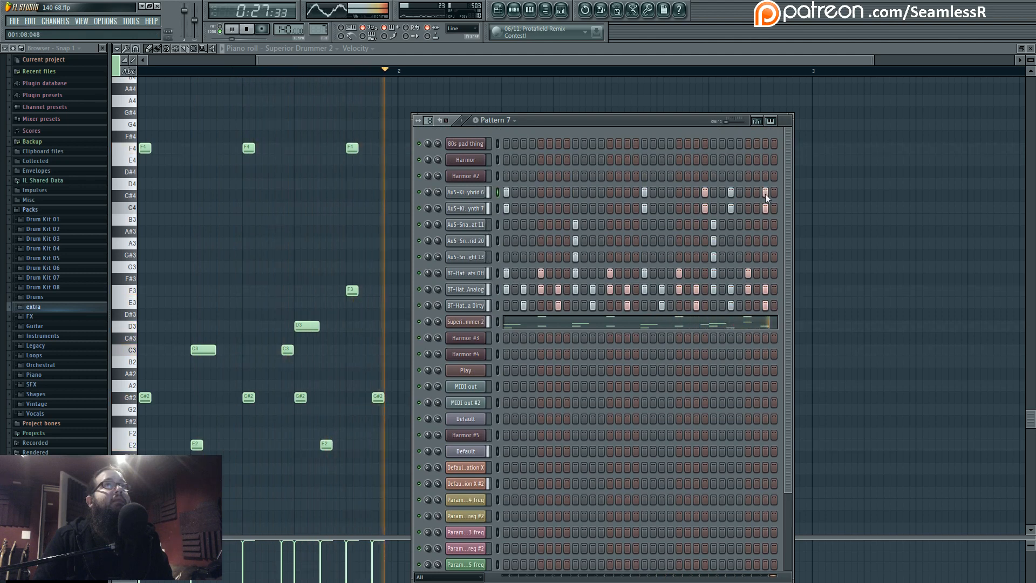
# Step: Return to the playlist and play the four-bar phrase from bar 13 through the end of bar 16
pyautogui.press('space')
pyautogui.click(497, 11)
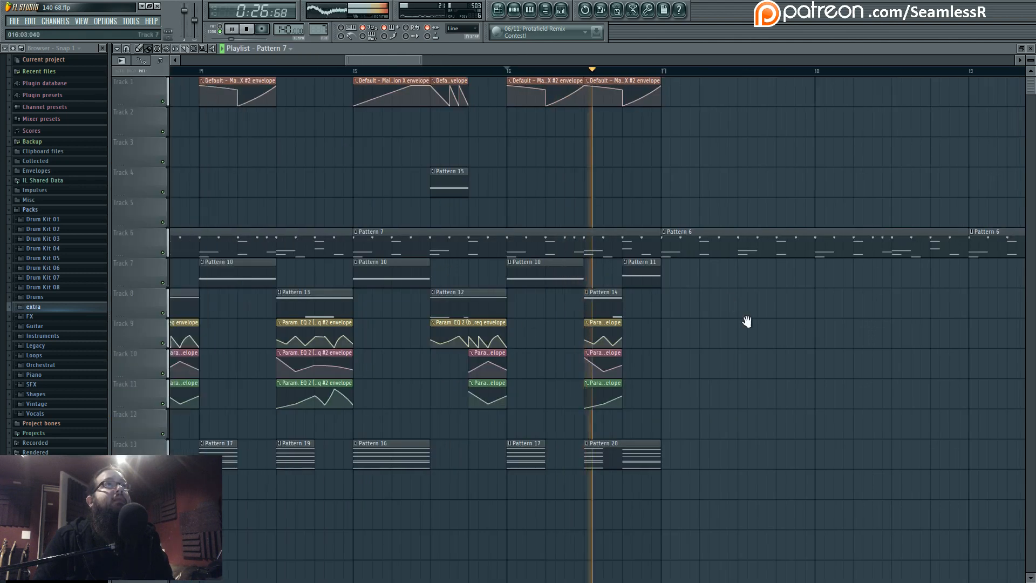
pyautogui.scroll(-3, 777, 321)
pyautogui.click(516, 71)
pyautogui.hscroll(2, 518, 208)
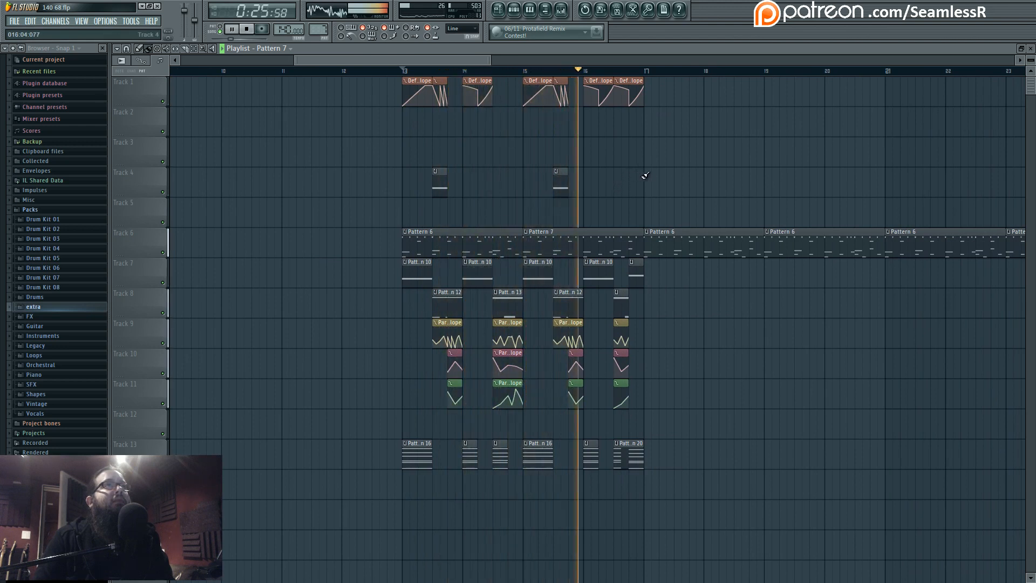
pyautogui.moveTo(648, 179); pyautogui.dragTo(600, 189)
pyautogui.press('space')
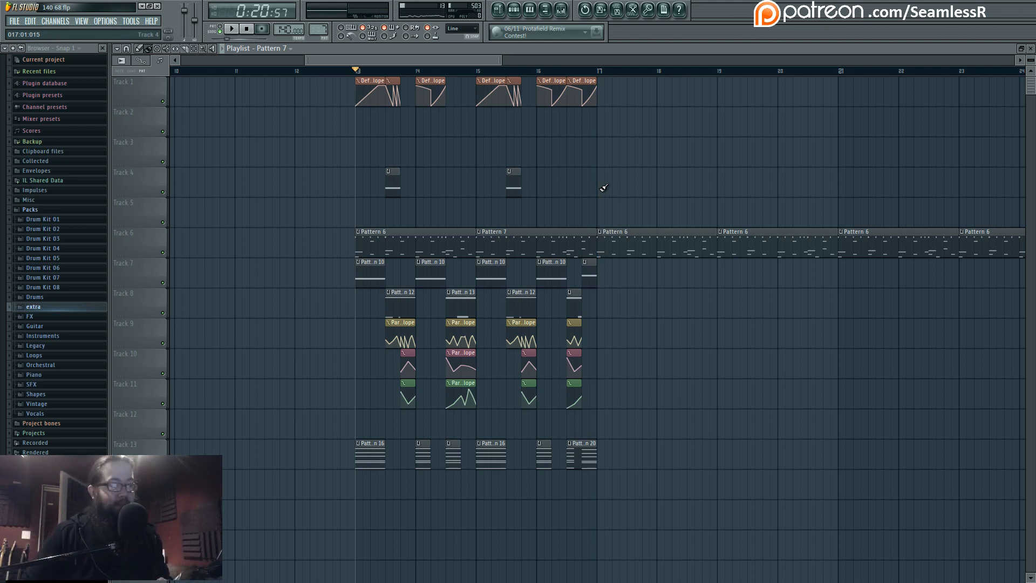
# Step: Show the whole arrangement, switch to the Ustream chat window in Firefox to read the messages, and minimize it
pyautogui.scroll(-6, 738, 287)
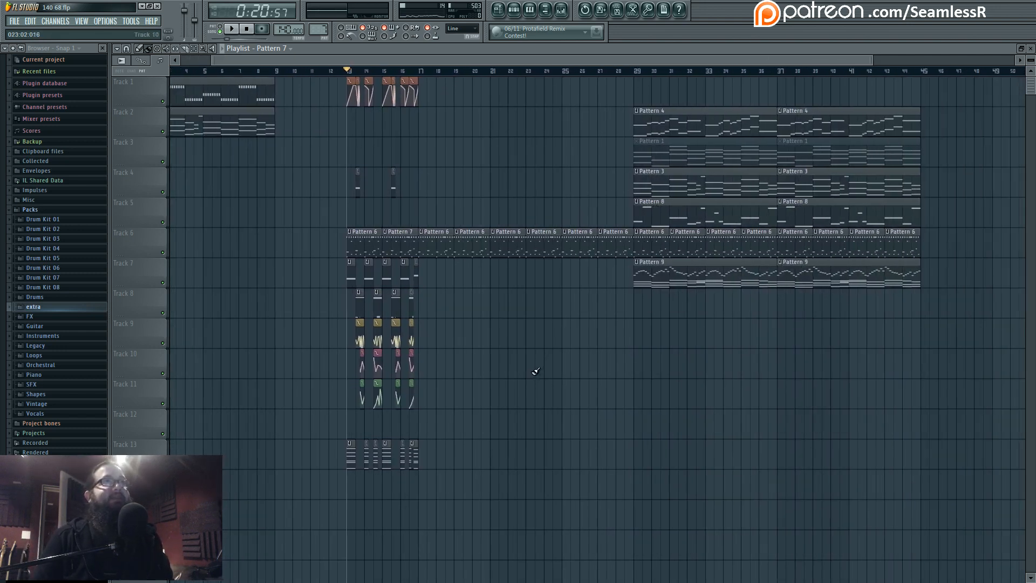
pyautogui.hscroll(-3, 536, 371)
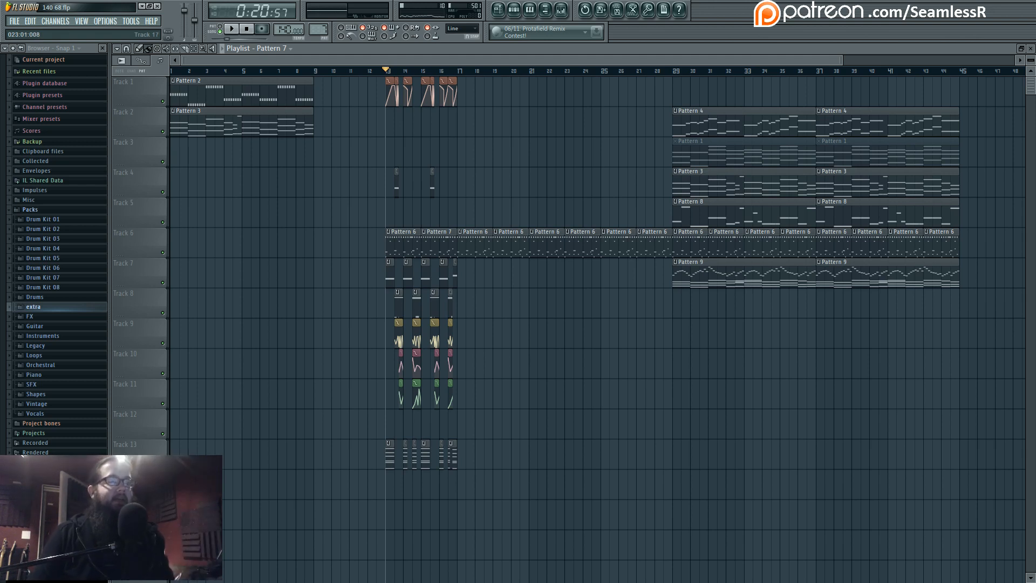
pyautogui.hotkey('alt', 'Tab')
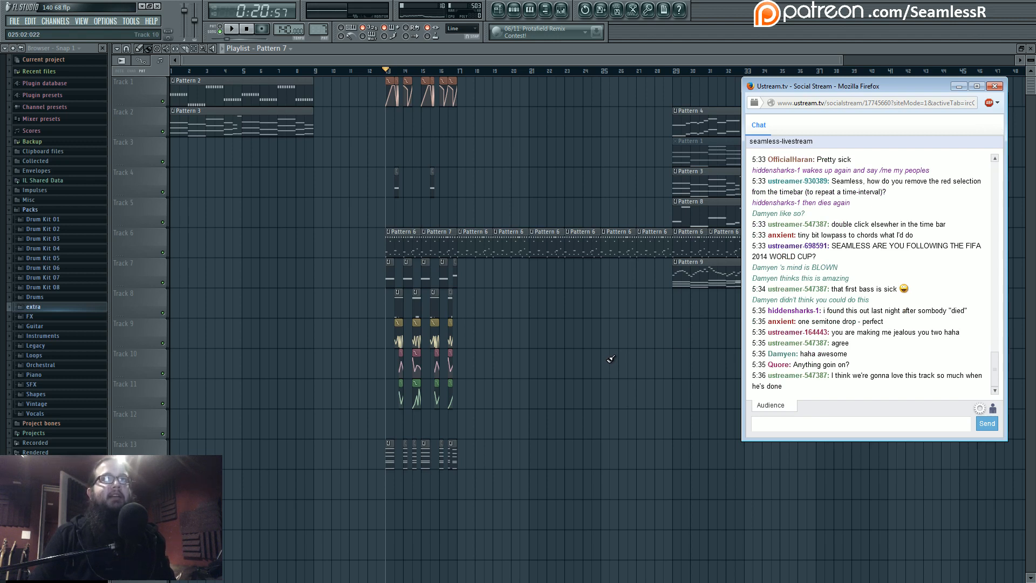
pyautogui.click(961, 87)
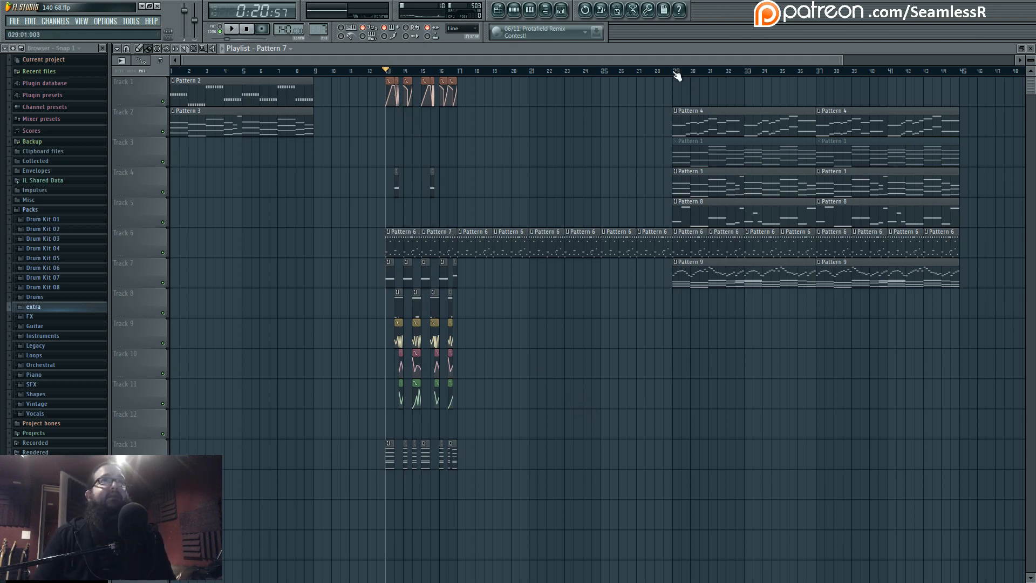
# Step: Play the phrase from bar 13 and the section from bar 29 to compare them
pyautogui.press('space')
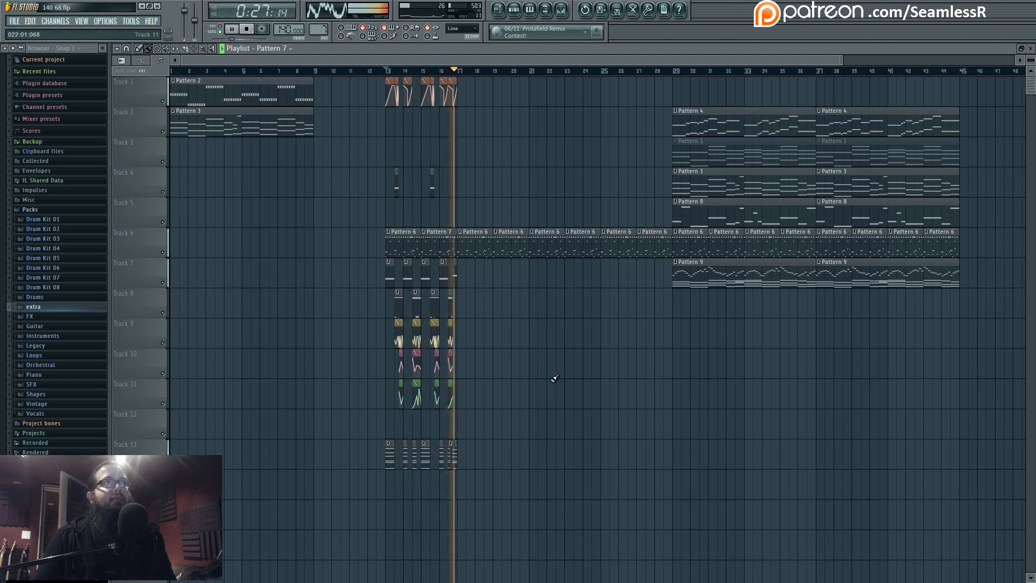
pyautogui.press('space')
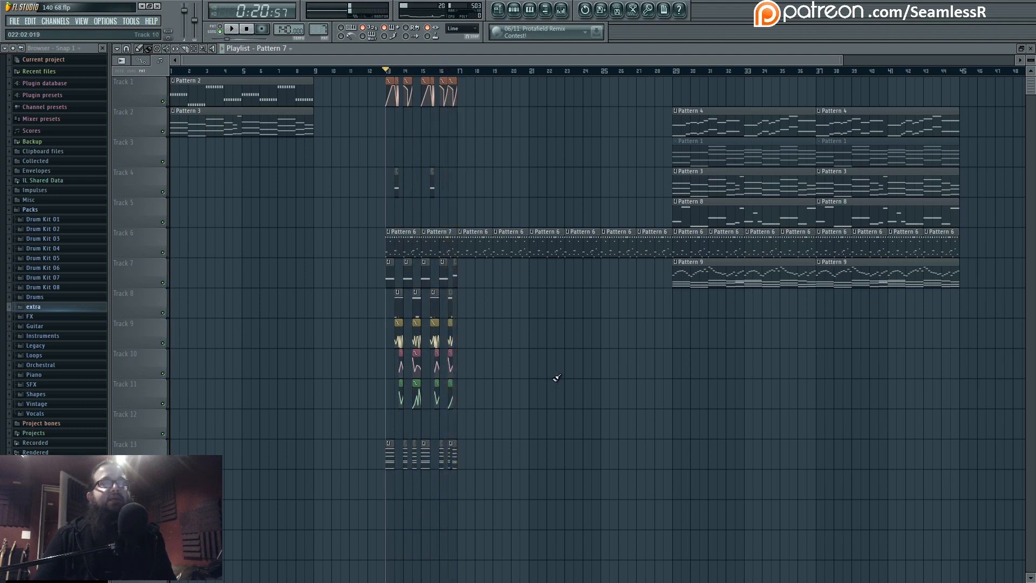
pyautogui.click(673, 71)
pyautogui.press('space')
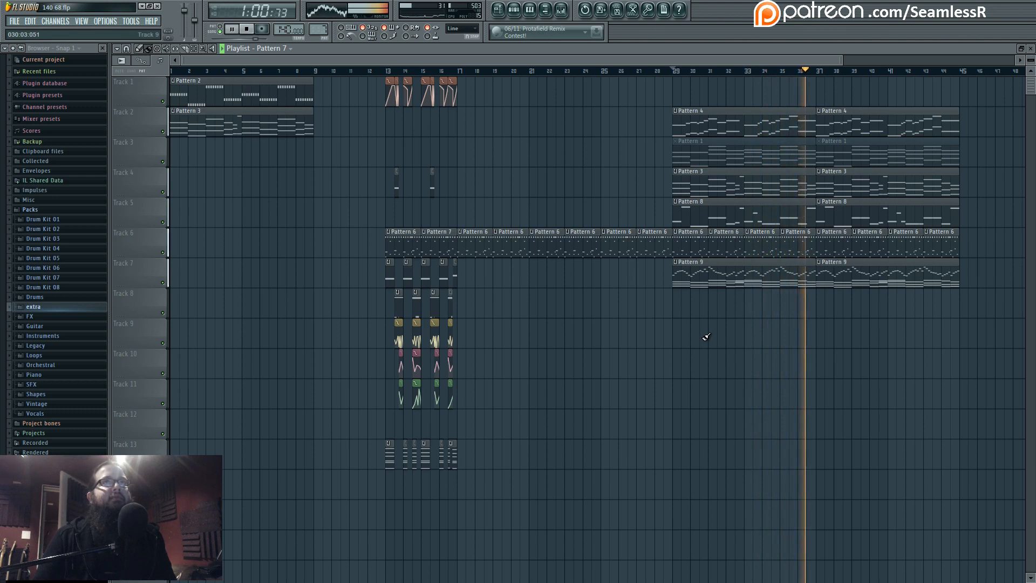
pyautogui.press('space')
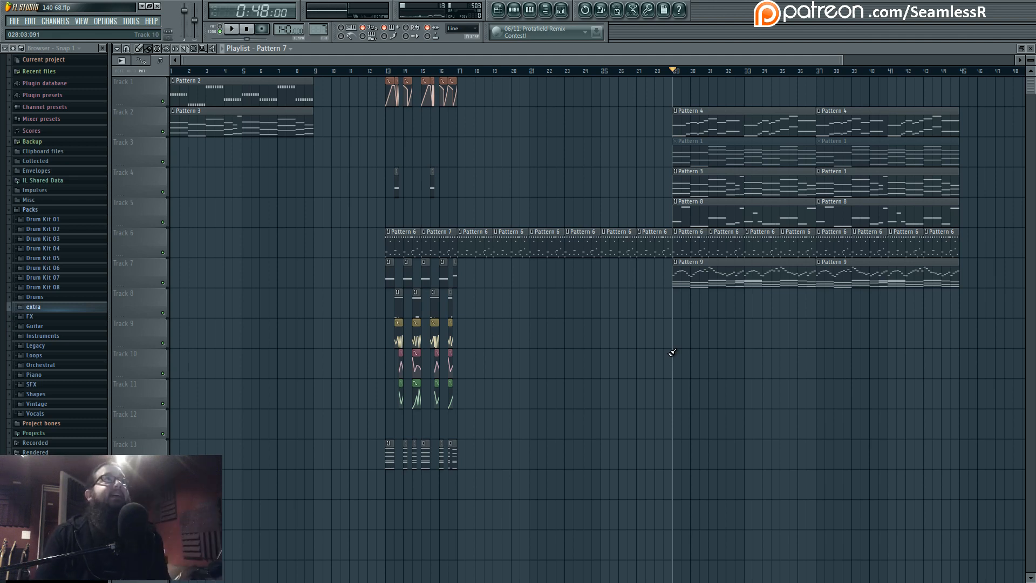
# Step: Select bars 13 to 16, replace that with a time selection over bars 29 to 36, and deselect its clips
pyautogui.moveTo(386, 70); pyautogui.dragTo(456, 79)
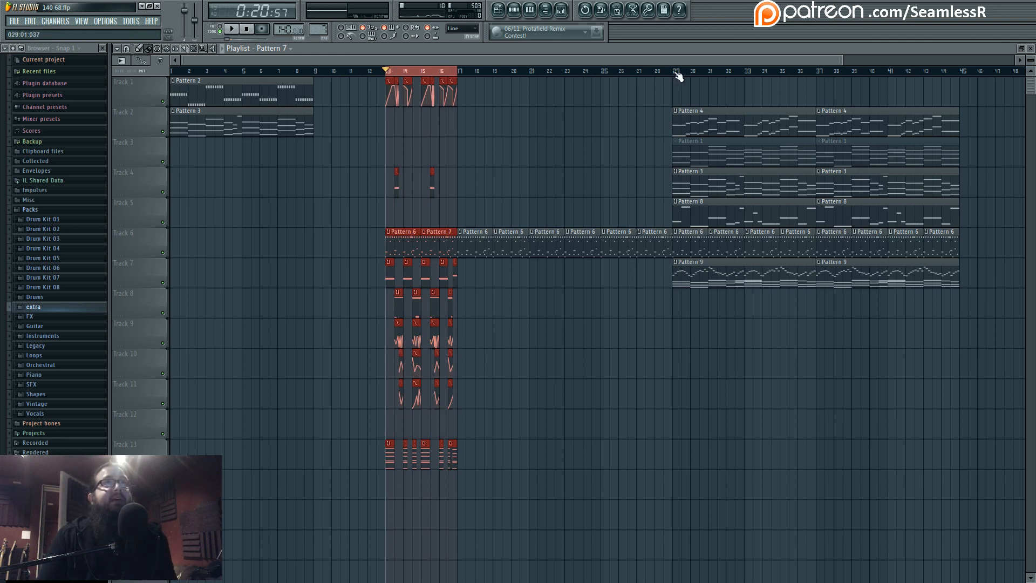
pyautogui.moveTo(676, 75); pyautogui.dragTo(816, 86)
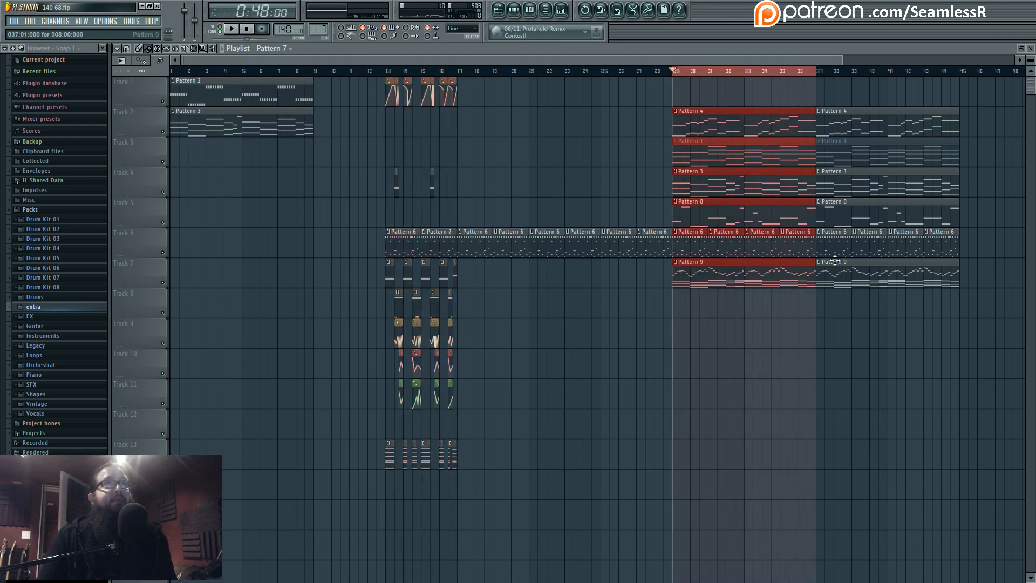
pyautogui.keyDown('ctrl'); pyautogui.click(686, 384); pyautogui.keyUp('ctrl')
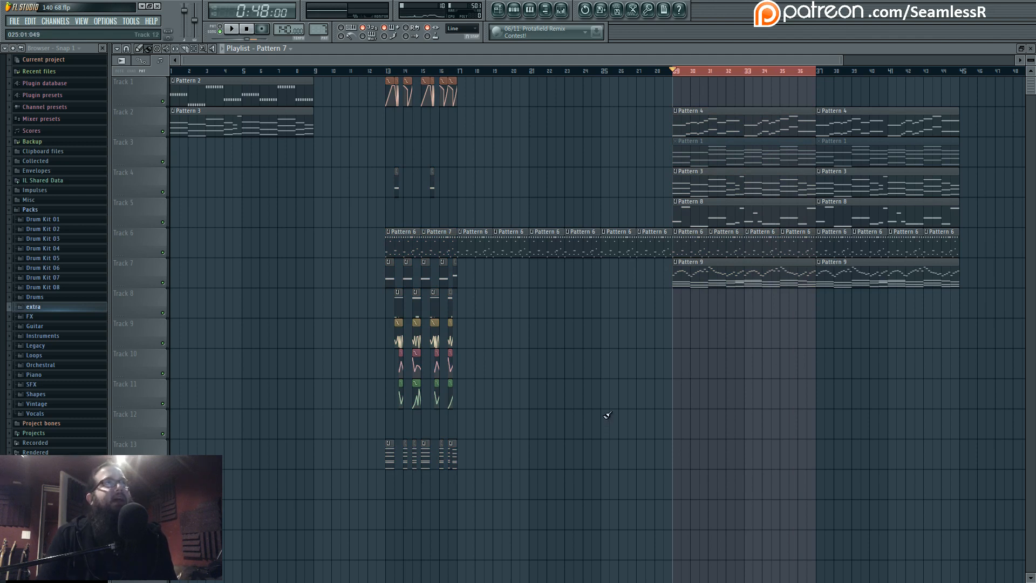
# Step: Save the project
pyautogui.click(15, 25)
pyautogui.click(25, 61)
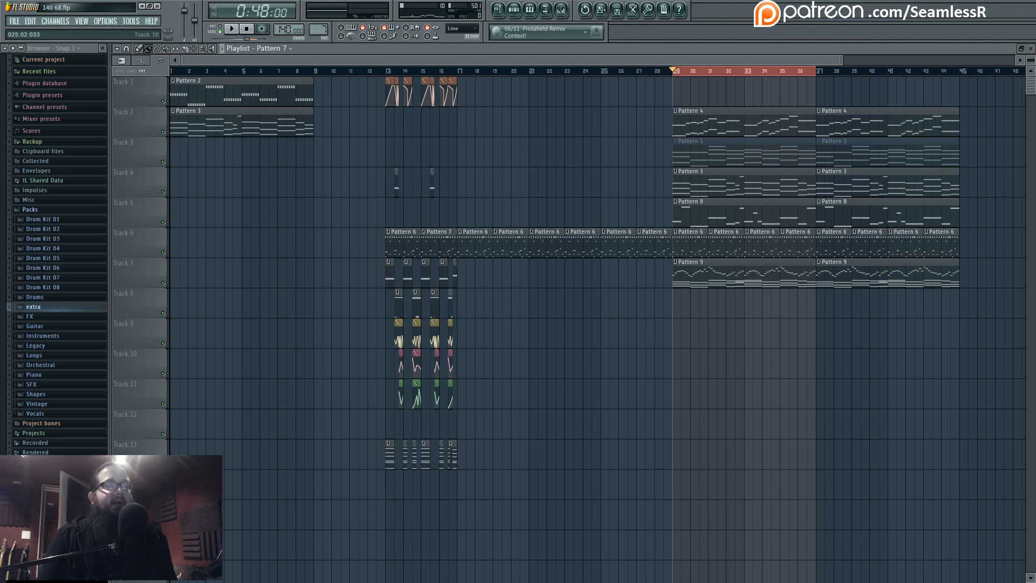